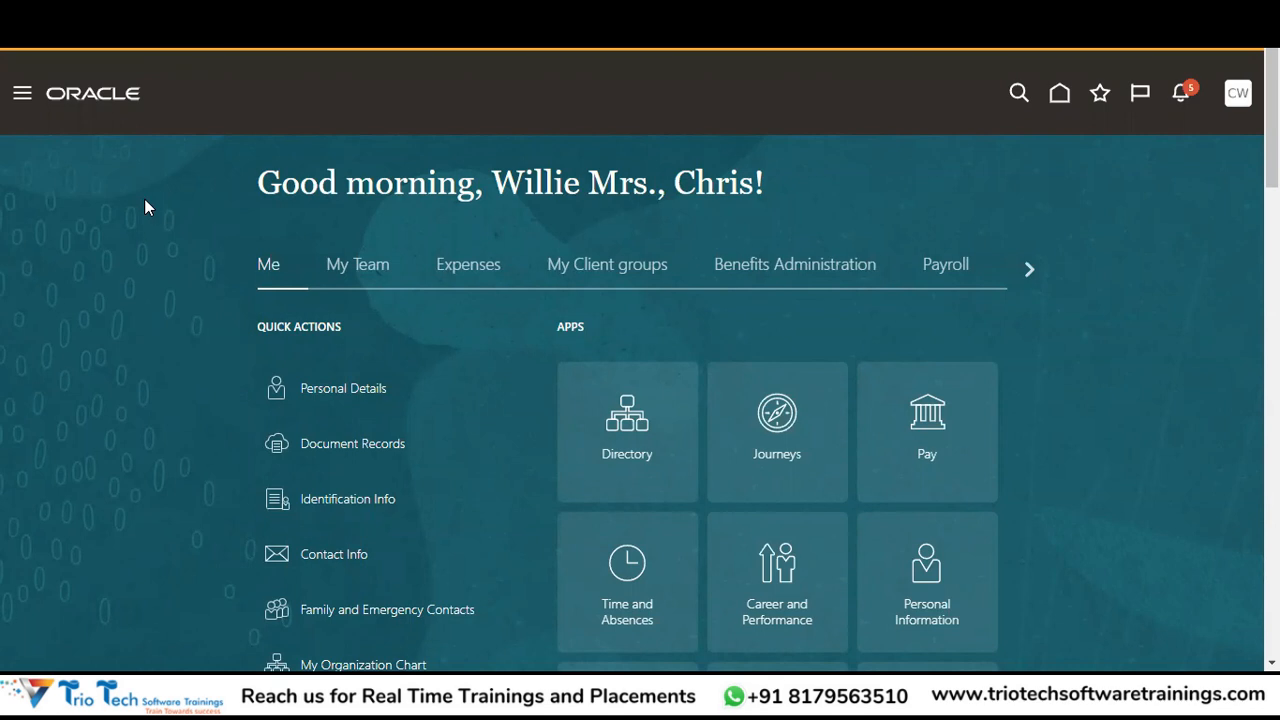
Switch to the Book2 Excel workbook and select a cell below the invoice types list.
key("alt+Tab")
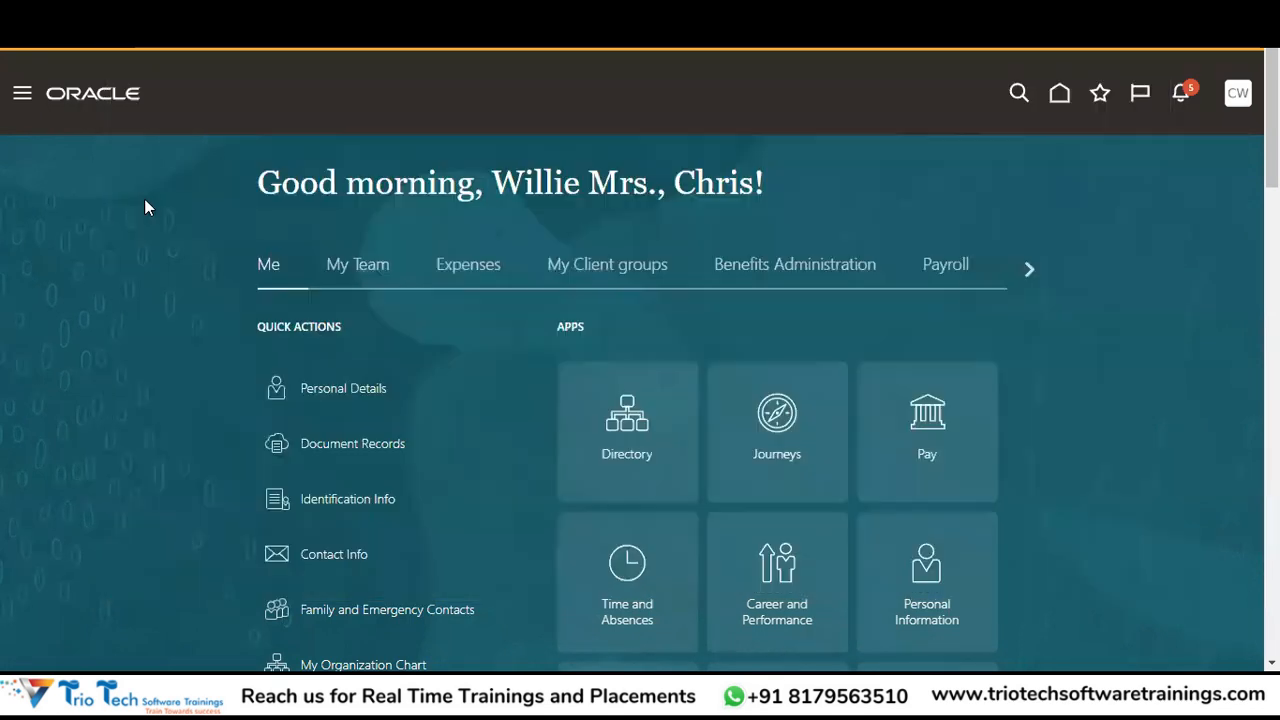
left_click(140, 505)
Enter the heading 'Supplier Creation' in M71 and 'Assign Employee Record for your User' in N73.
key("Down")
key("Up")
key("Up")
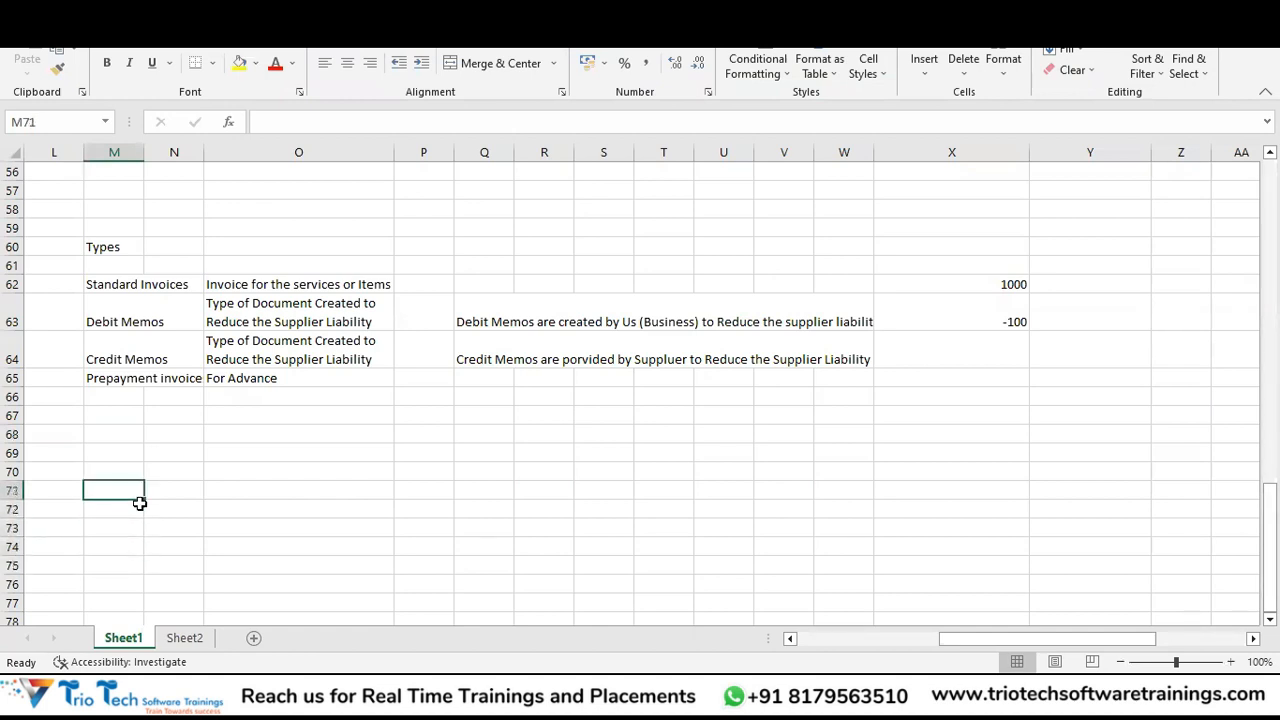
type("Supplier Creation")
key("Return")
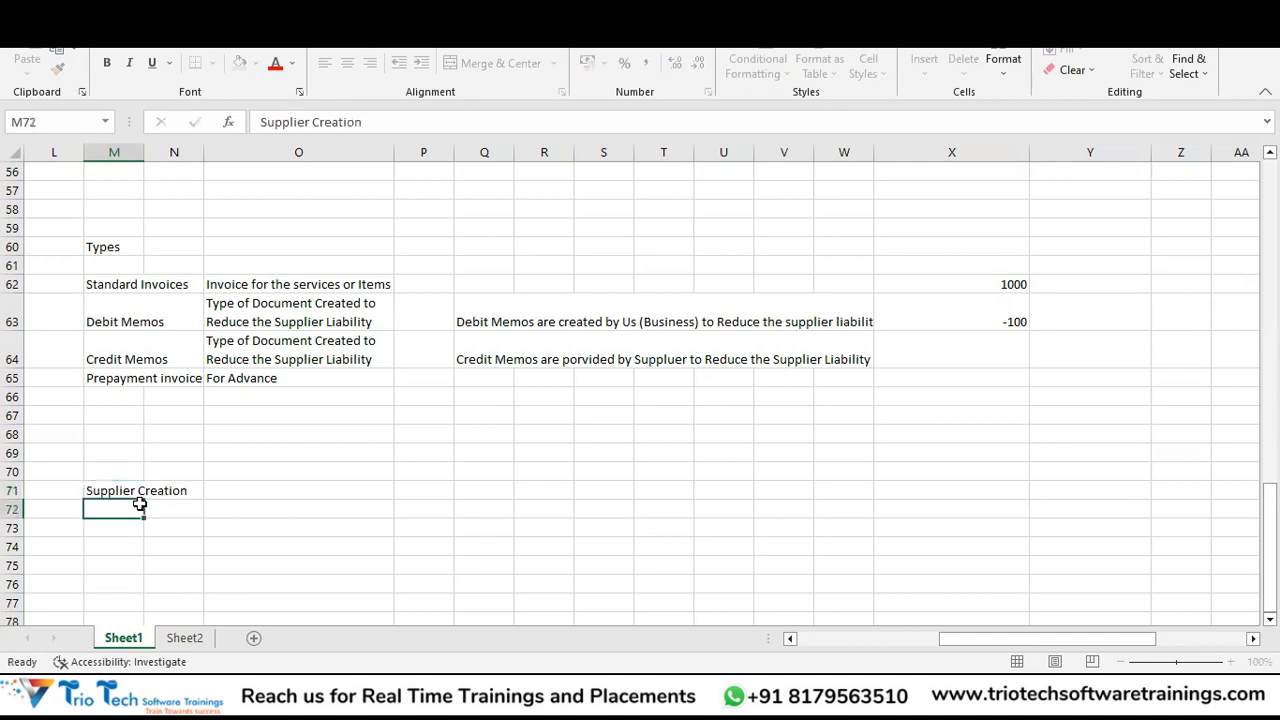
key("Down")
key("Down")
key("Down")
key("Up")
key("Up")
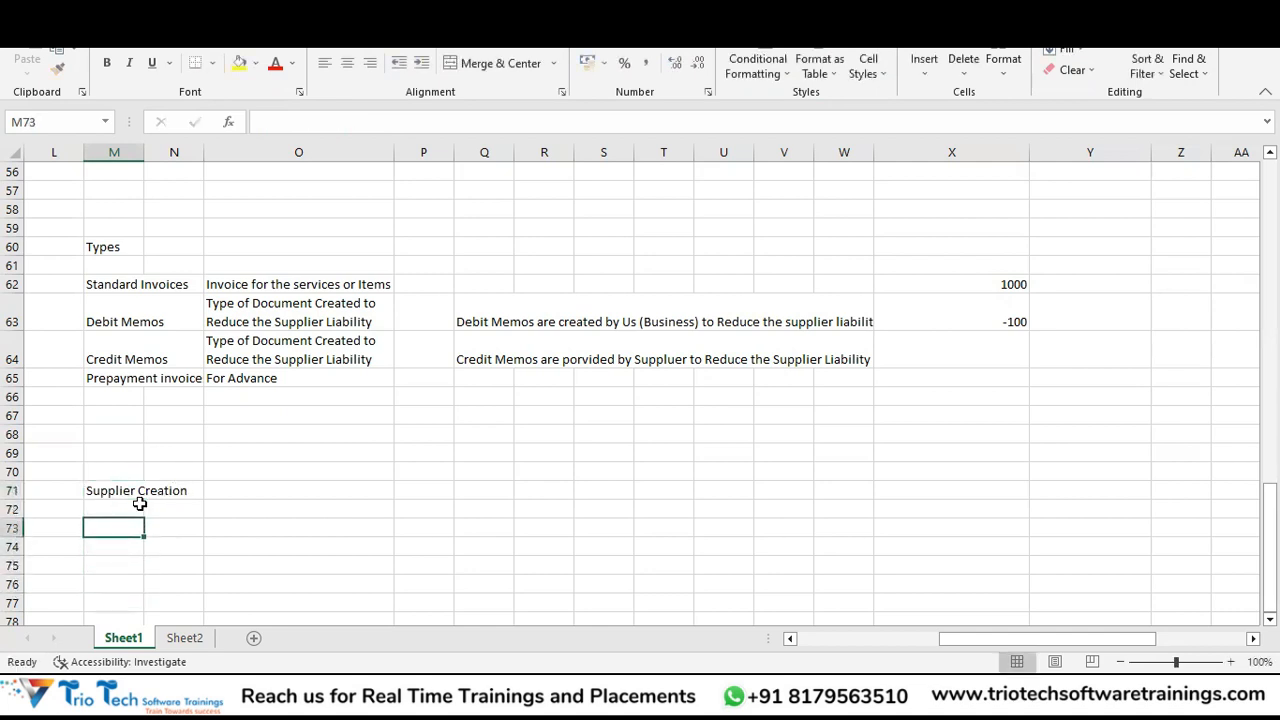
key("Right")
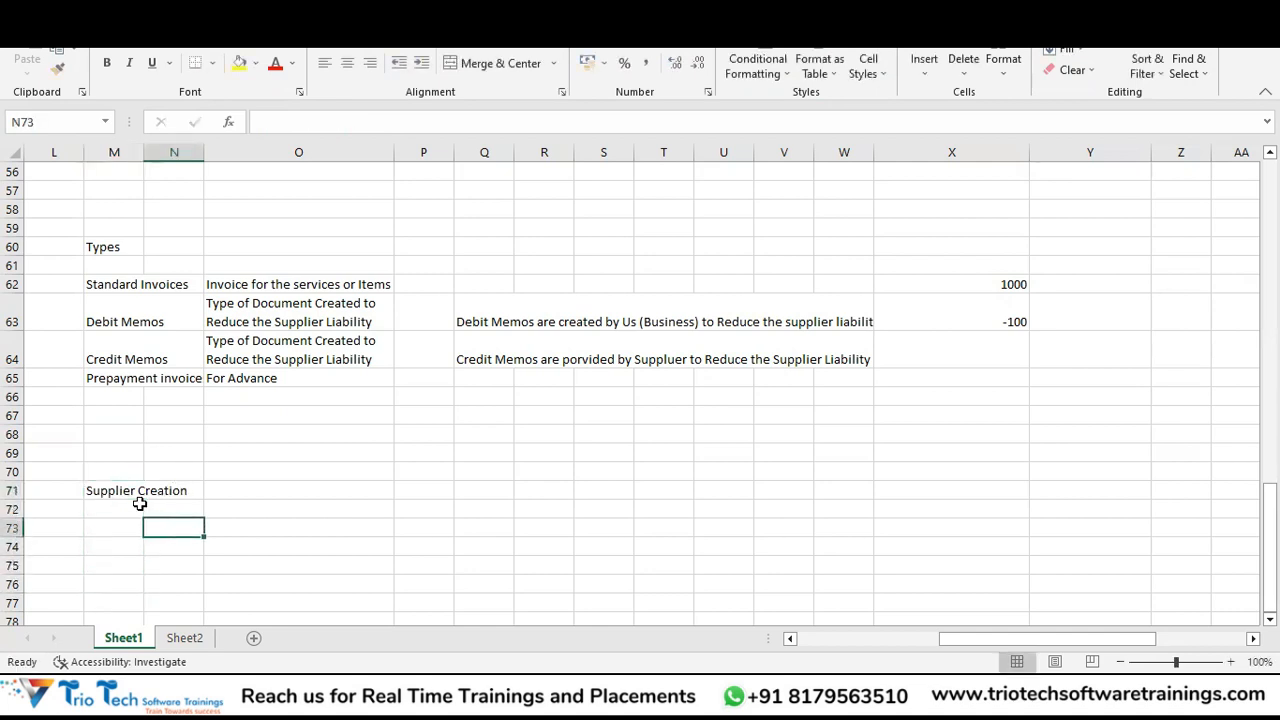
type("Ass")
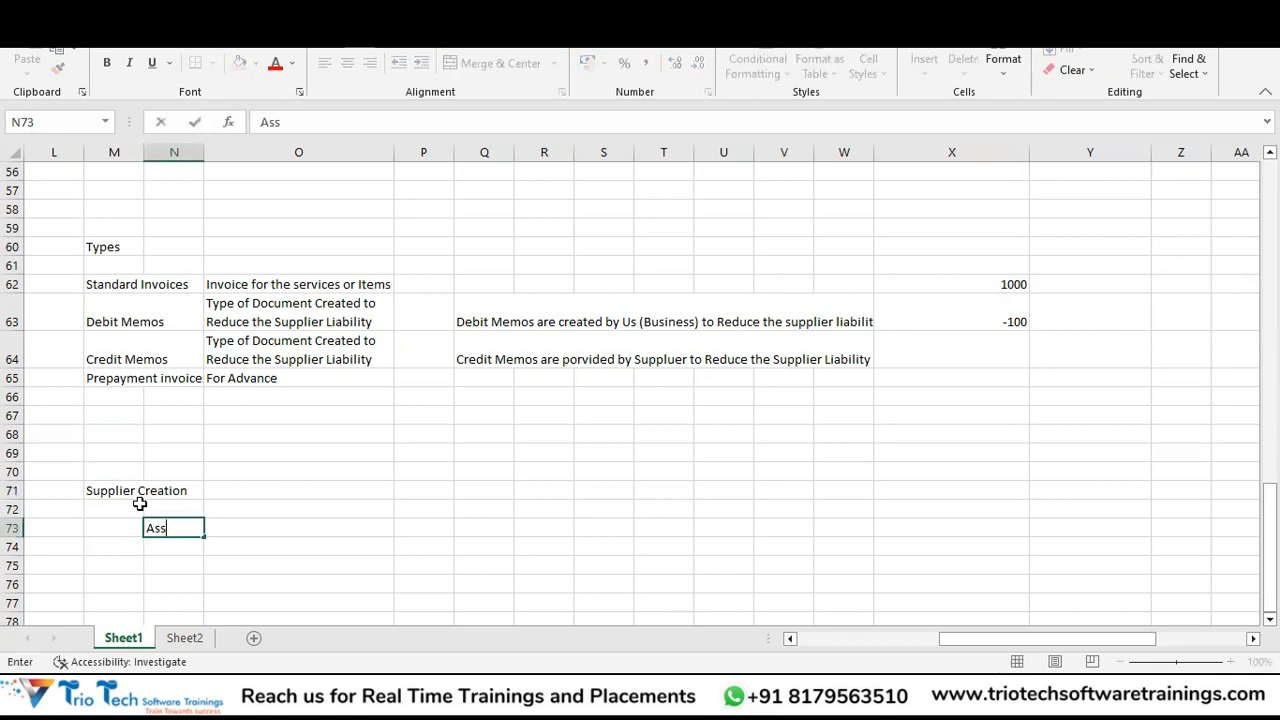
type("ign Emplo")
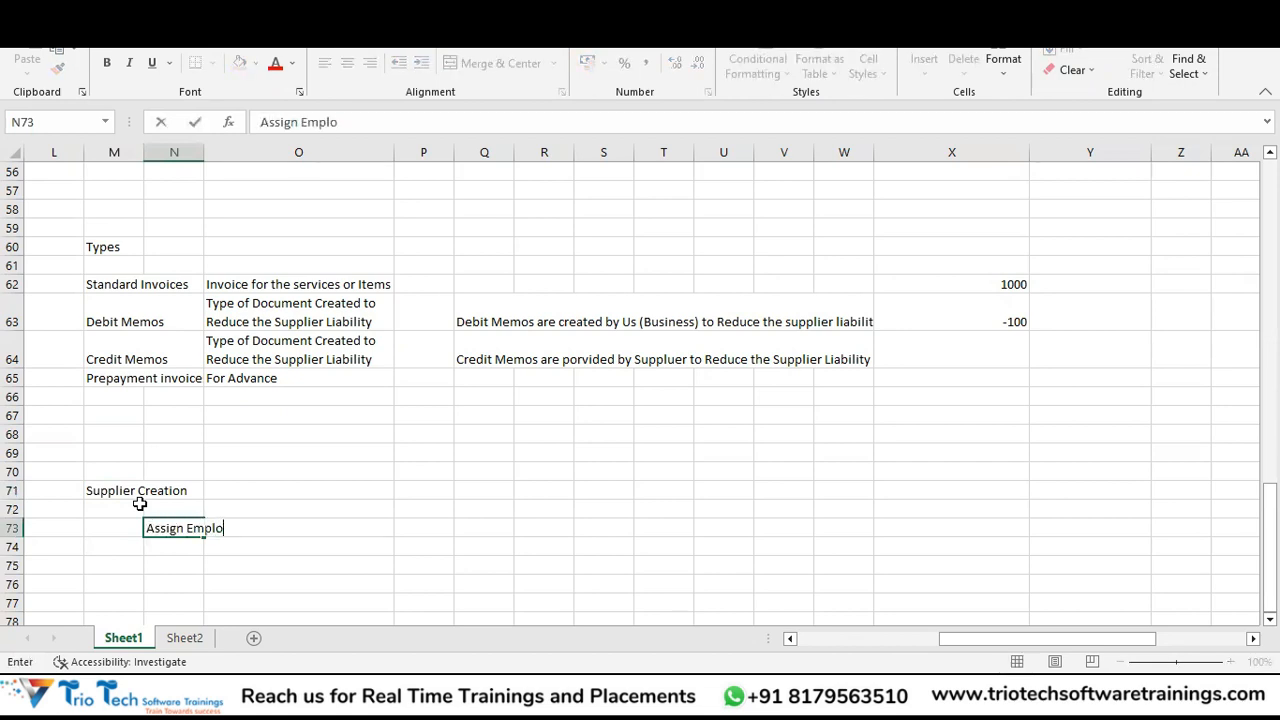
type("yee Record ")
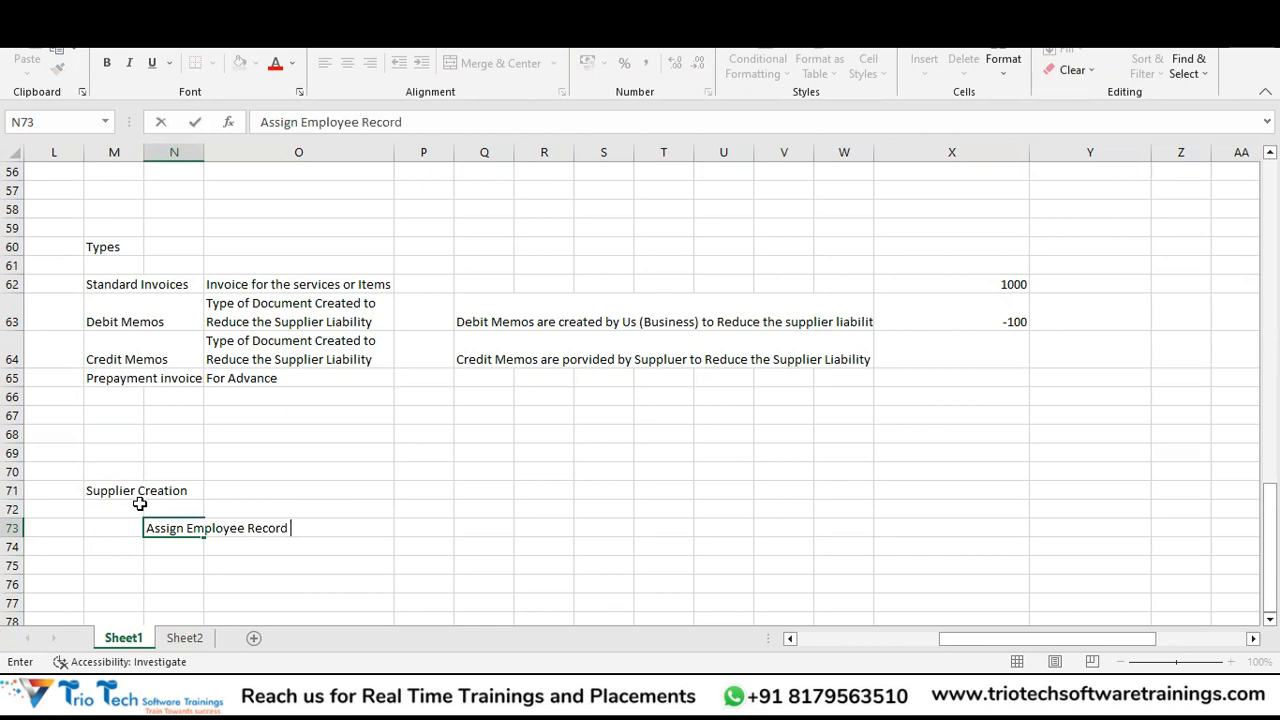
type("for your User")
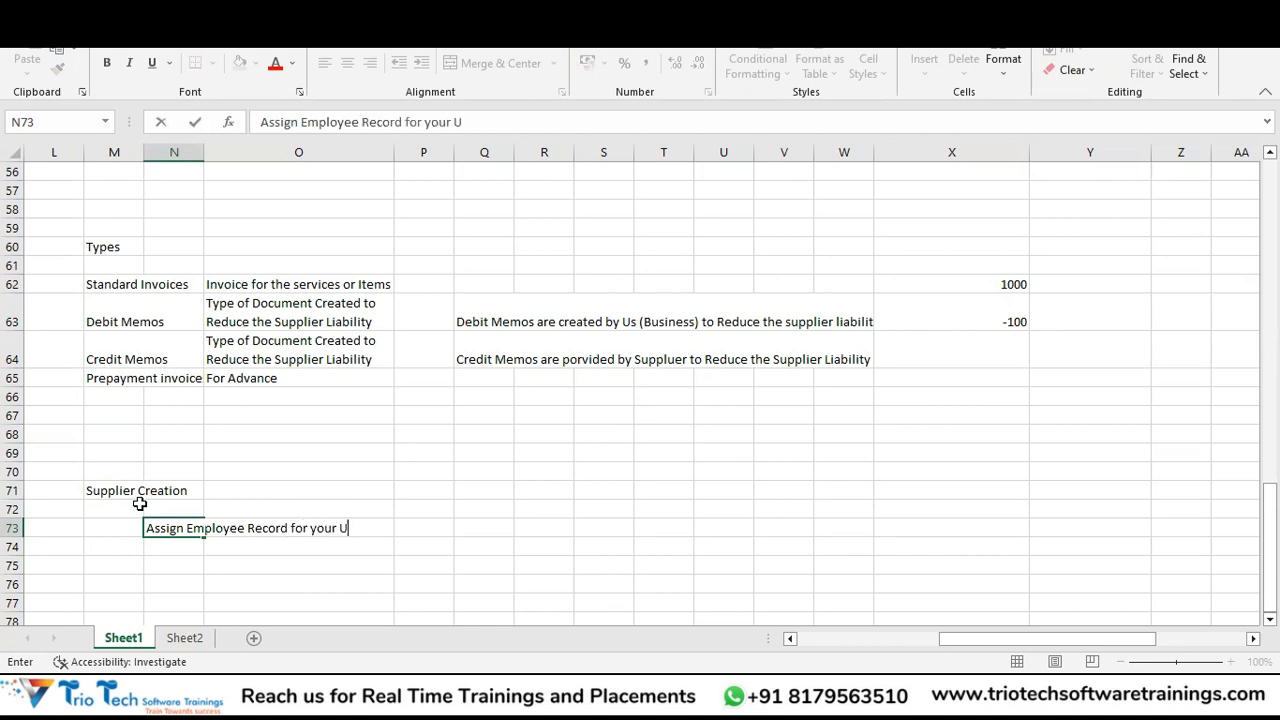
key("Return")
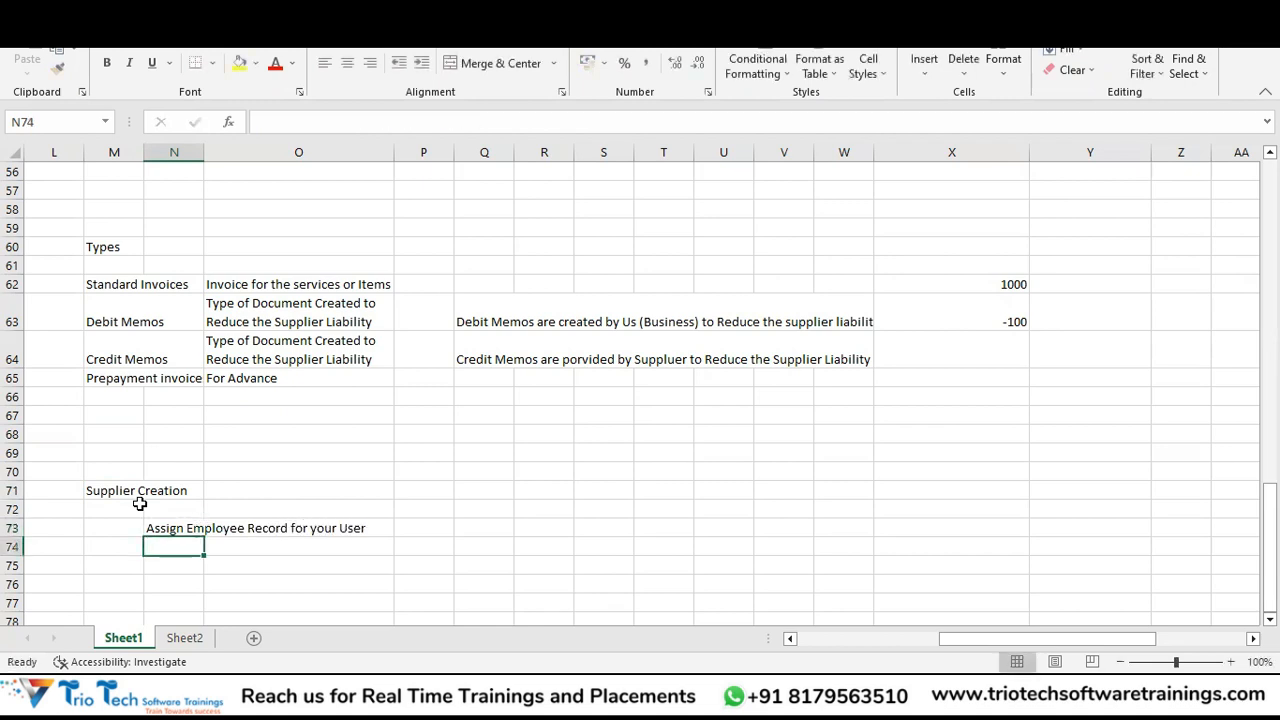
Number steps 1 and 2, adding step 2 'Create Procurement Agent for your User Record'.
key("Left")
key("Up")
type("1")
key("Return")
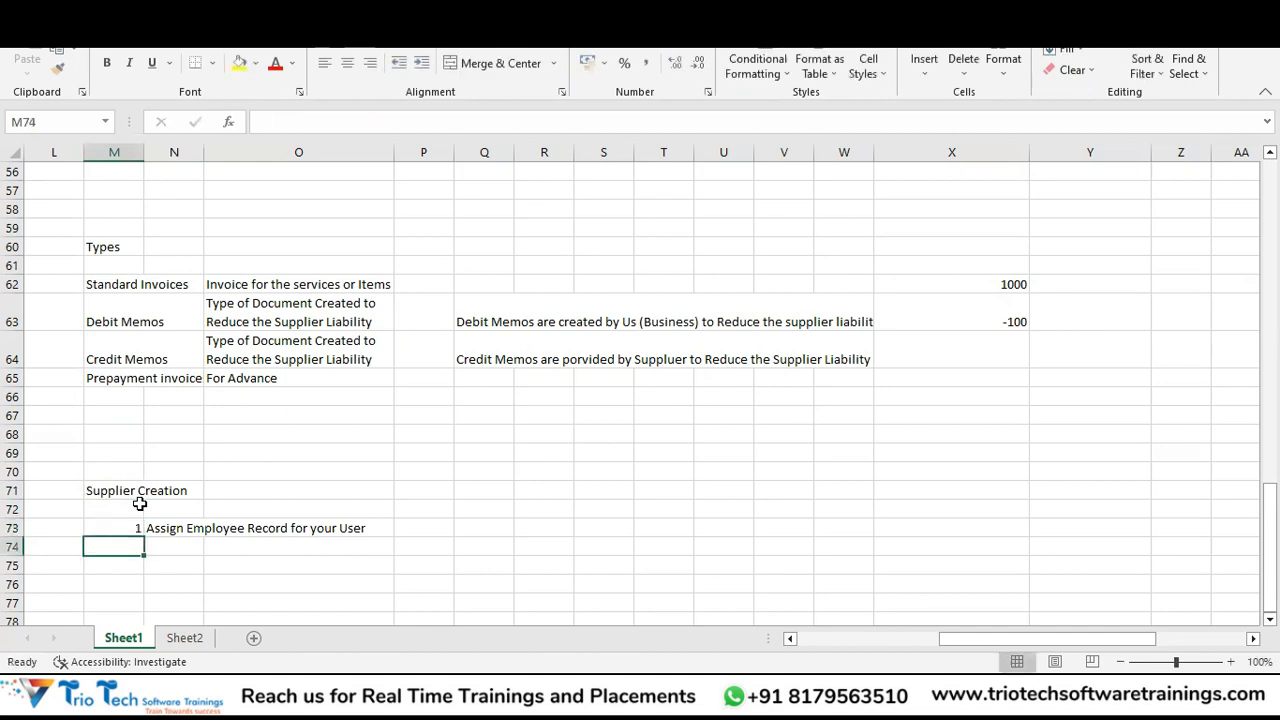
type("2.")
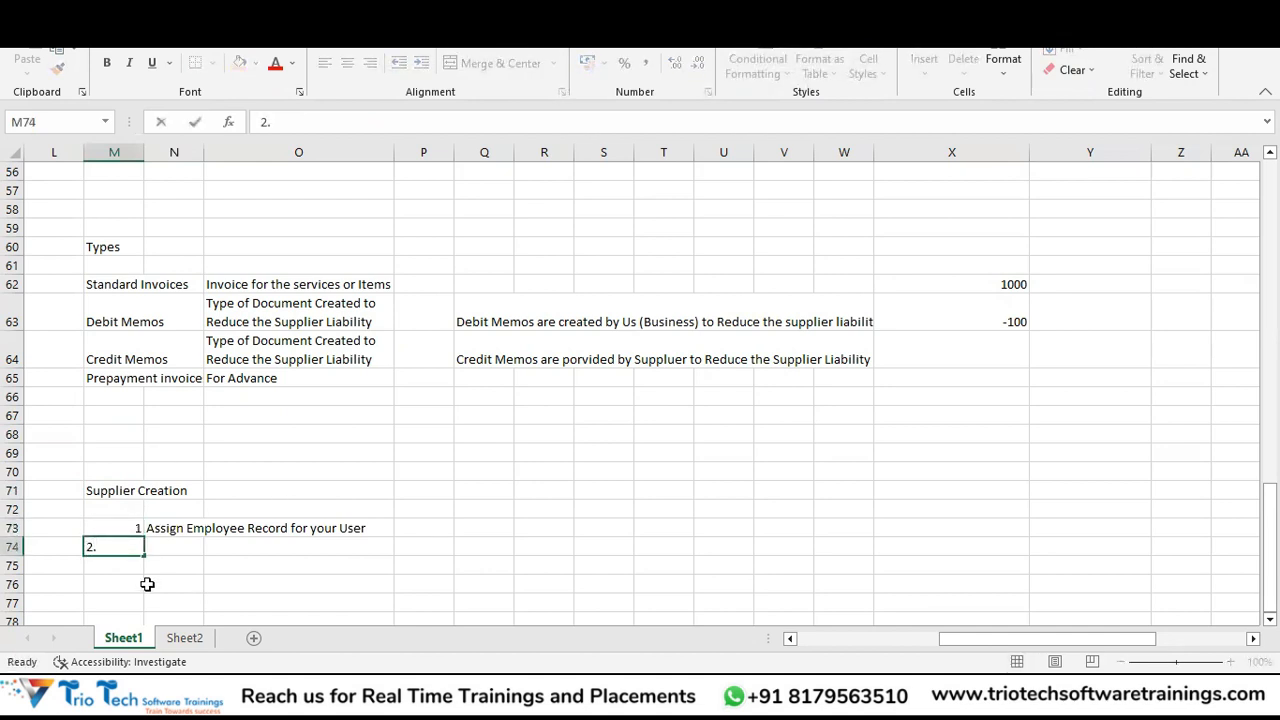
key("Tab")
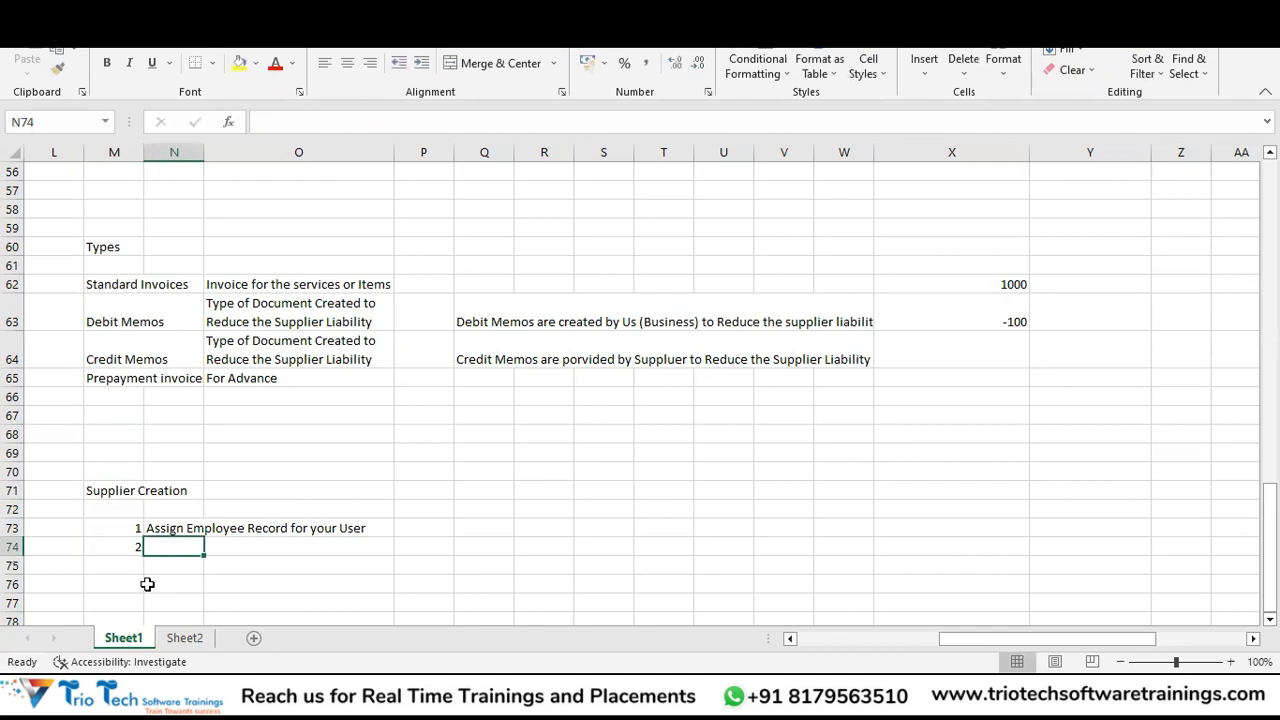
type("Create Pr")
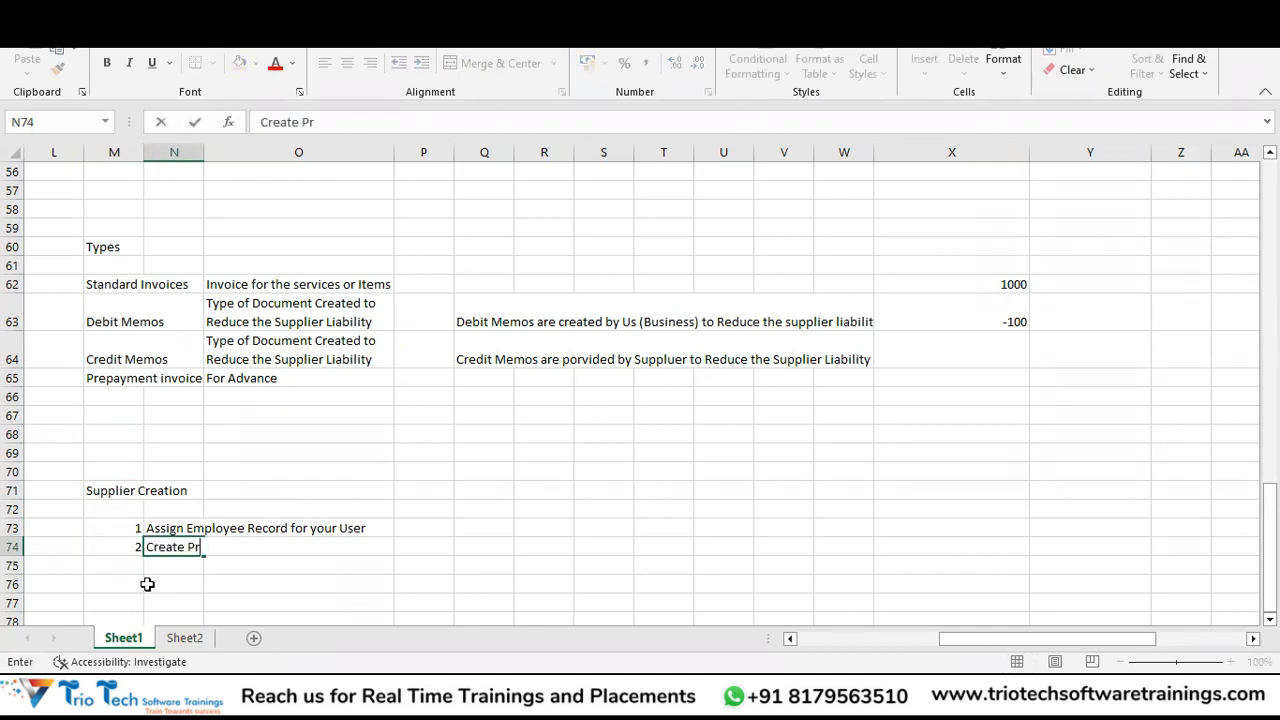
type("ocurement Agen")
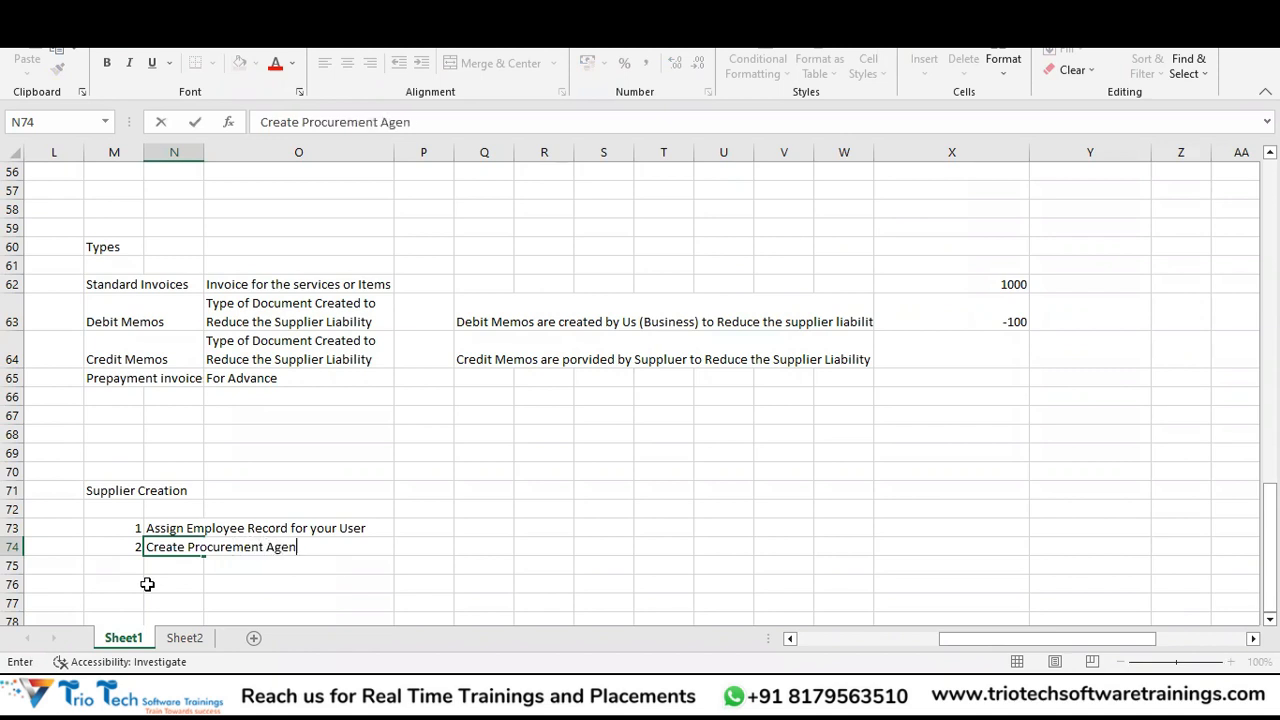
type("t for your User")
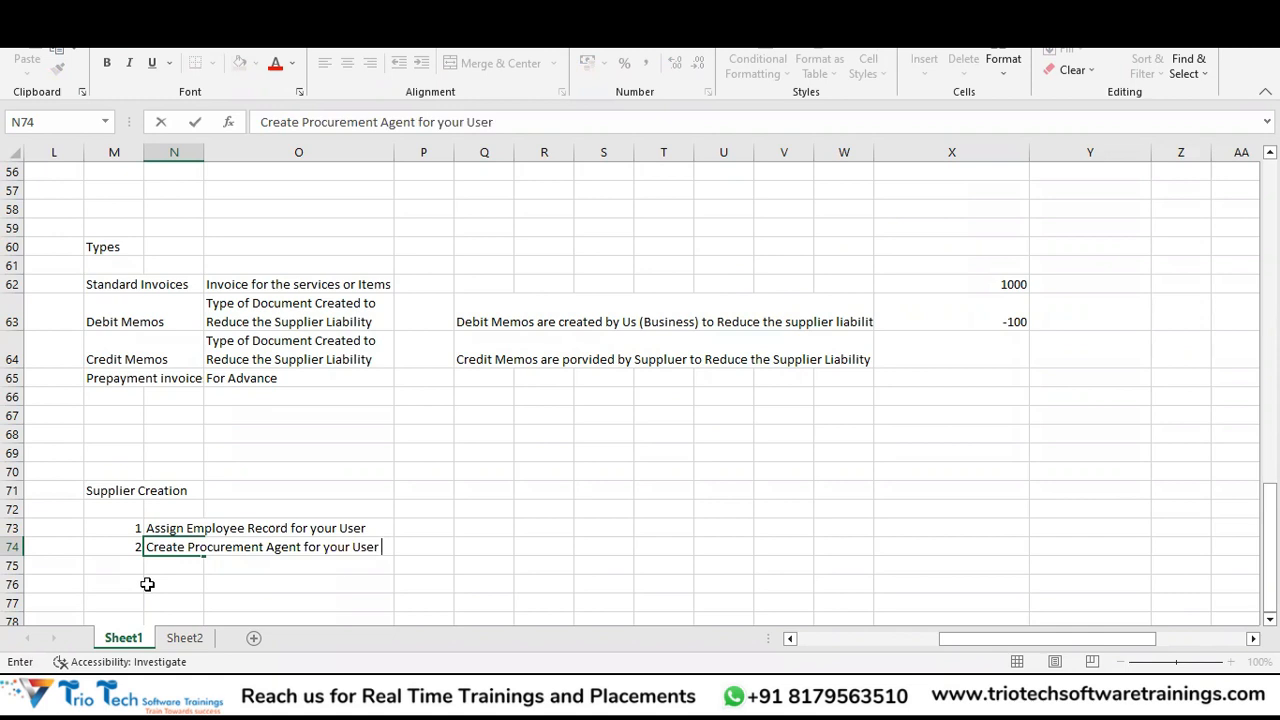
type(" Record")
key("Return")
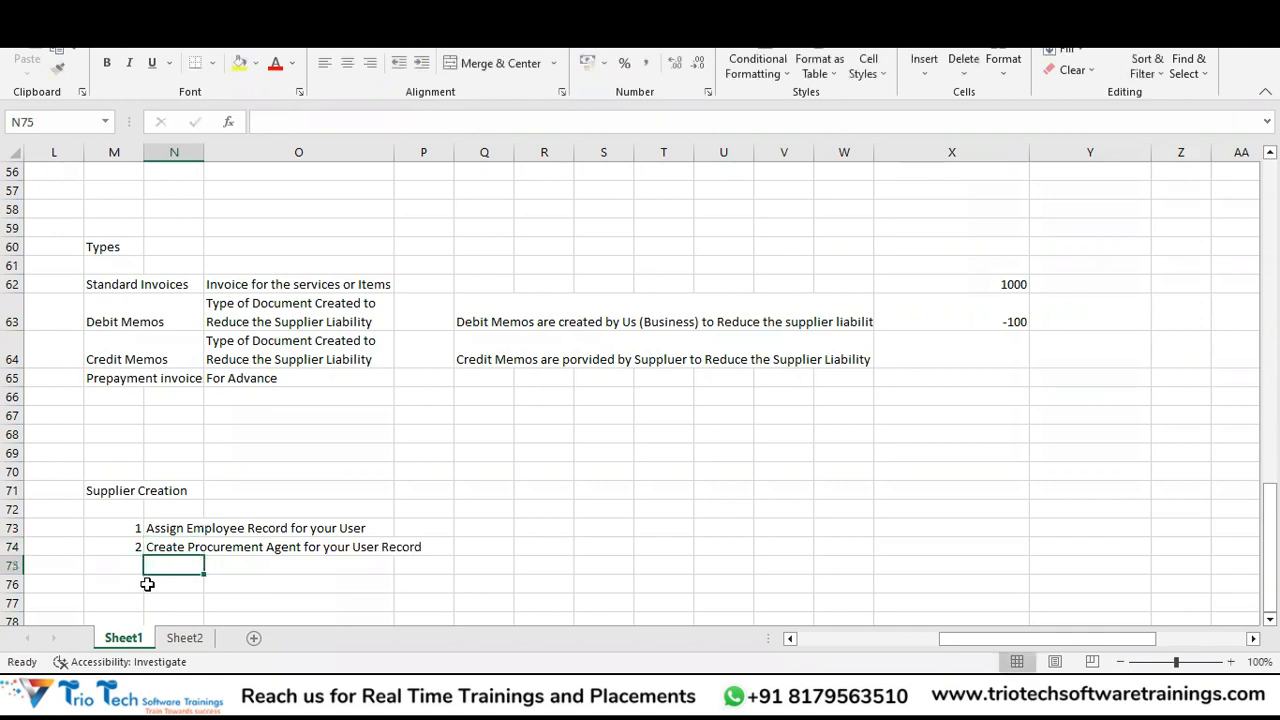
Add step 3, 'Assign the Supplier Manager Role to your User', in row 75.
key("Left")
type("3")
key("Return")
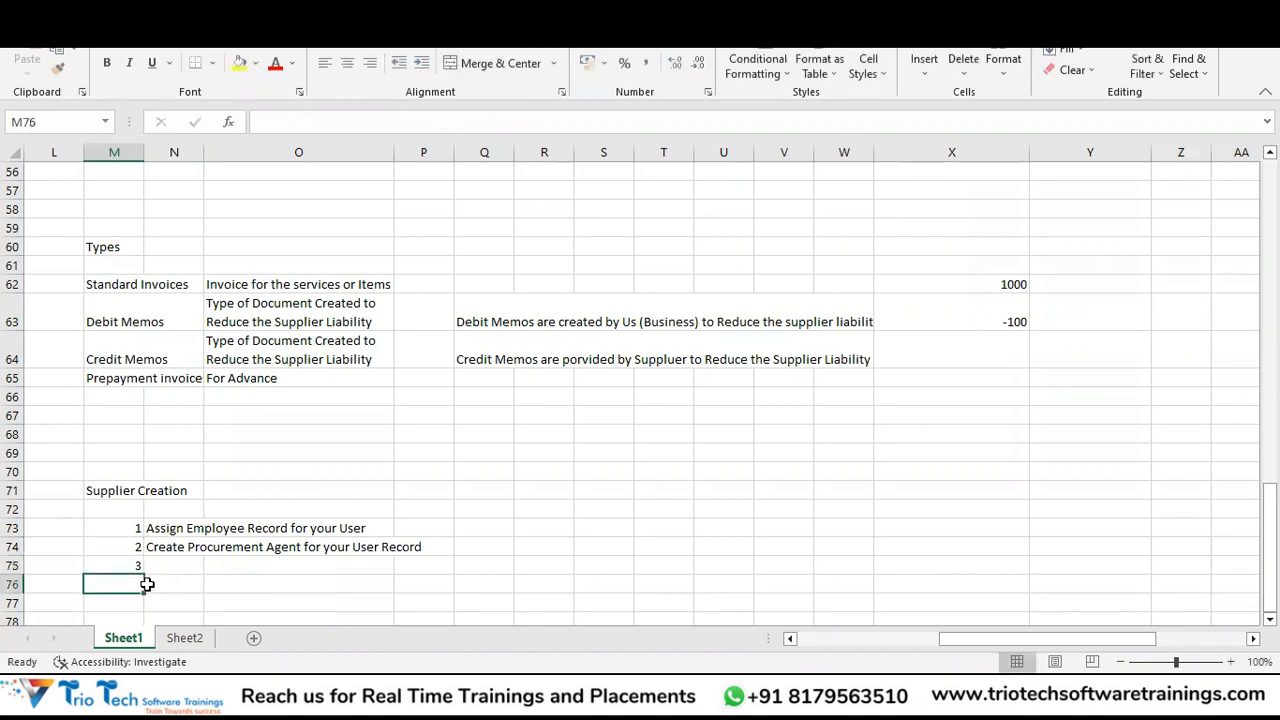
key("Up")
key("Right")
type("Assign ty")
key("BackSpace")
type("he Sup")
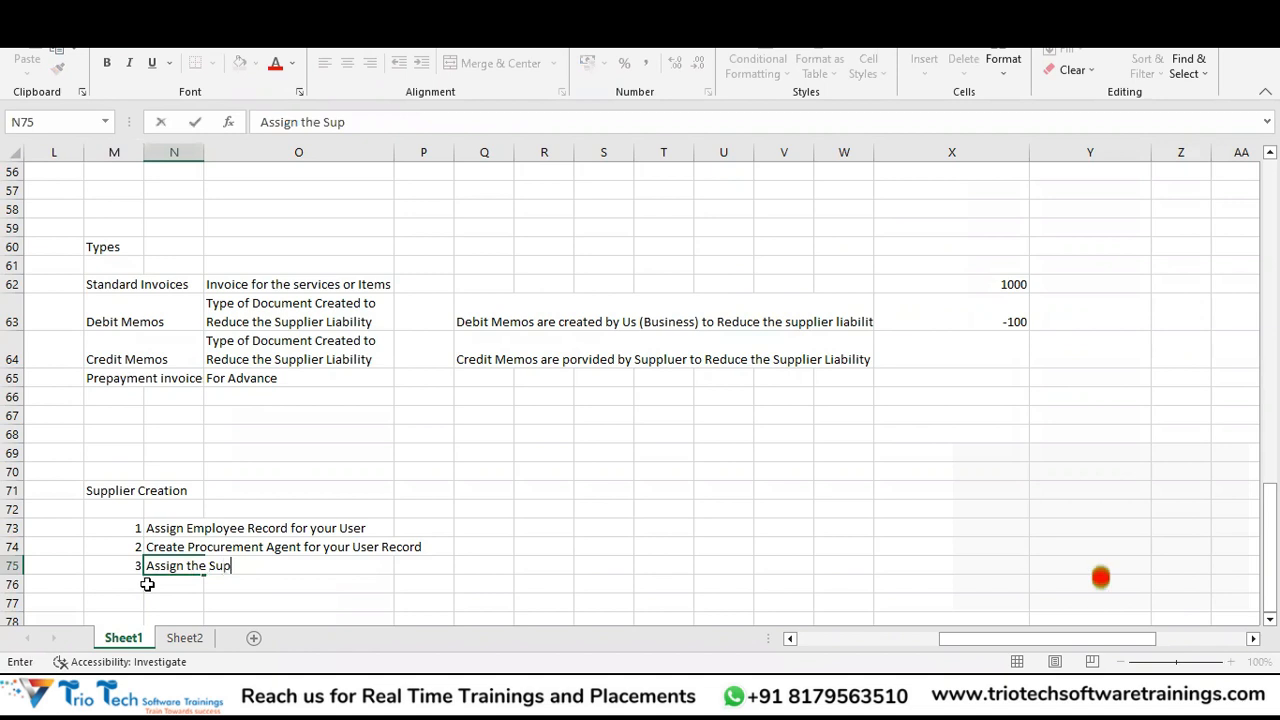
type("plier")
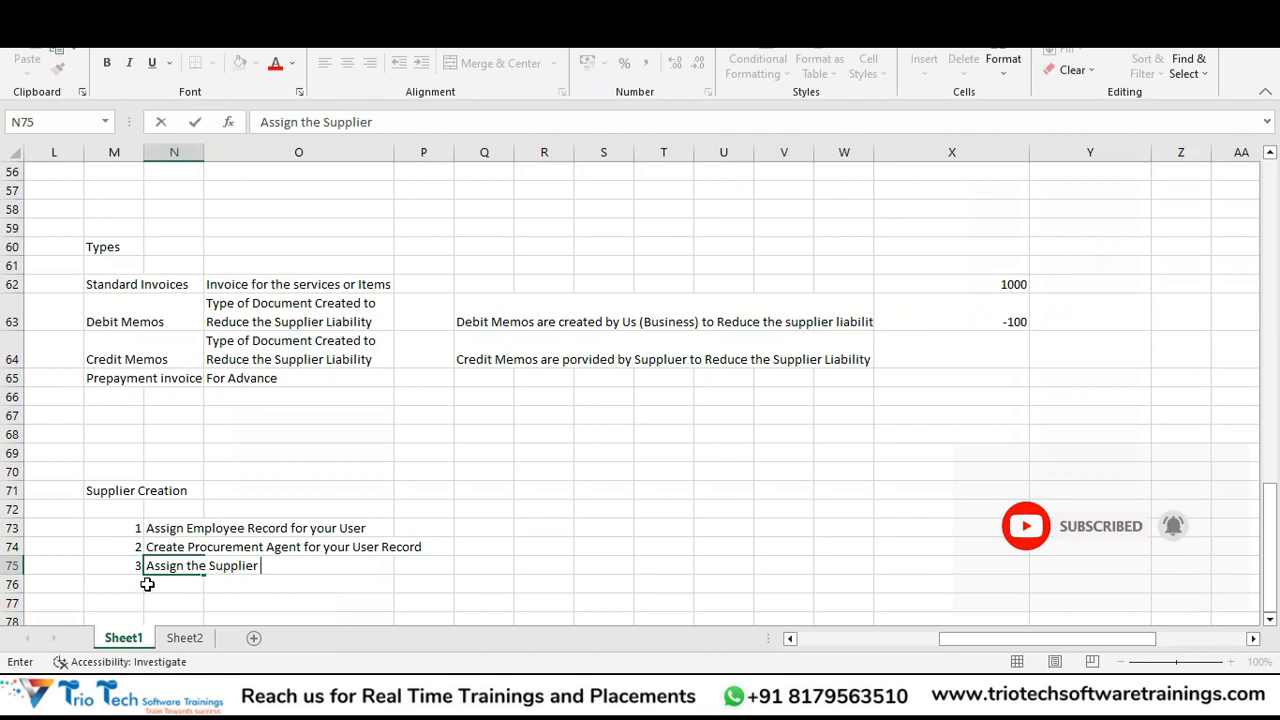
type("M")
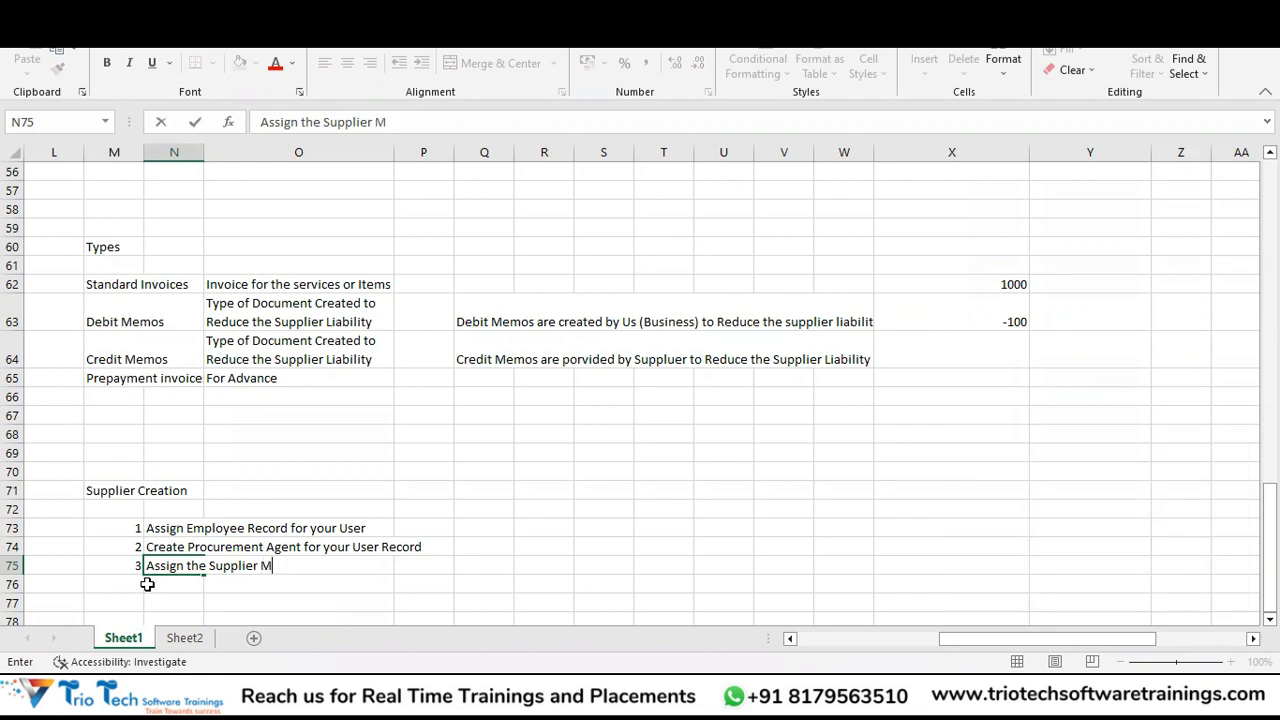
type("anager Role")
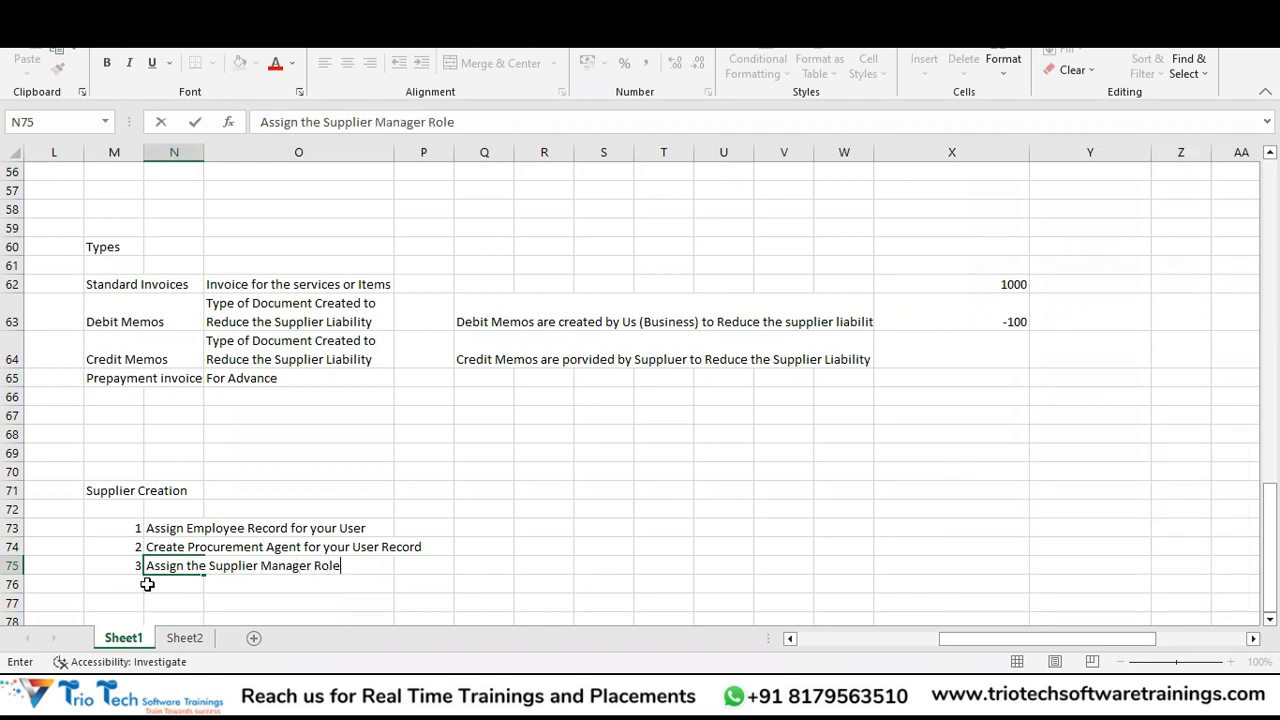
type(" to your User")
key("Return")
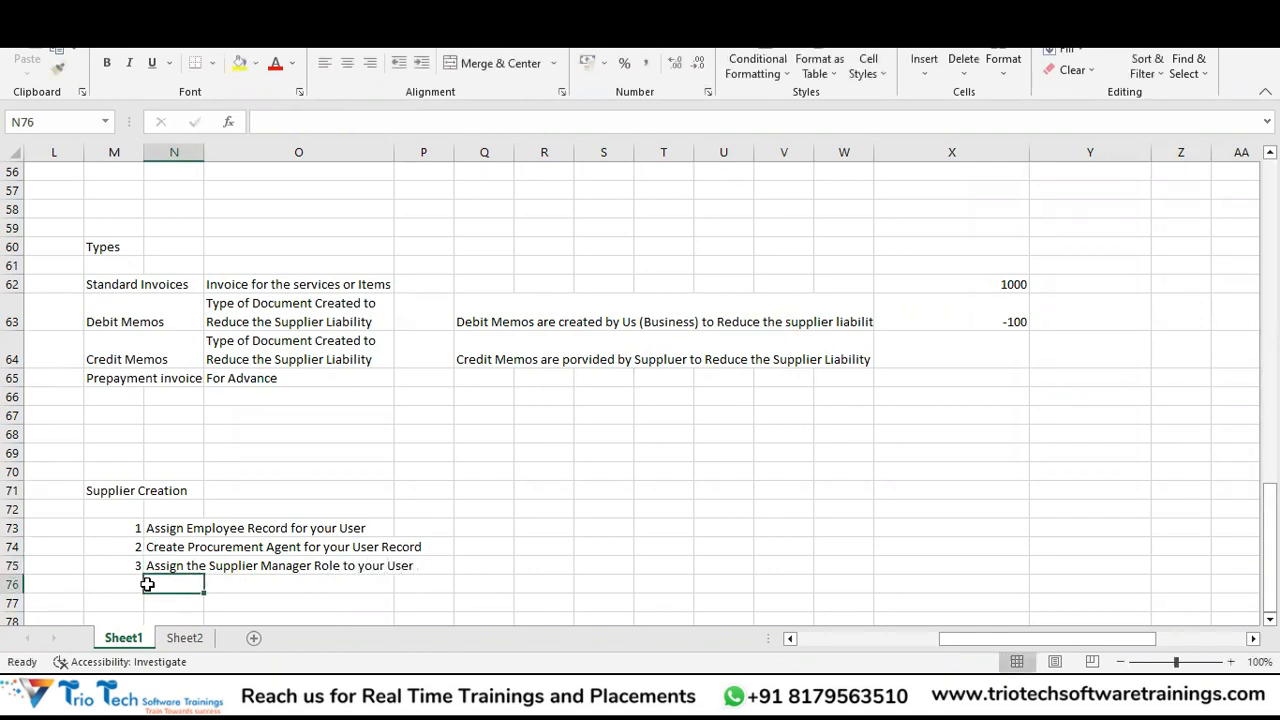
Add step 4, 'Create Supplier Record', in row 76.
key("Left")
type("4")
key("Tab")
type("Create ")
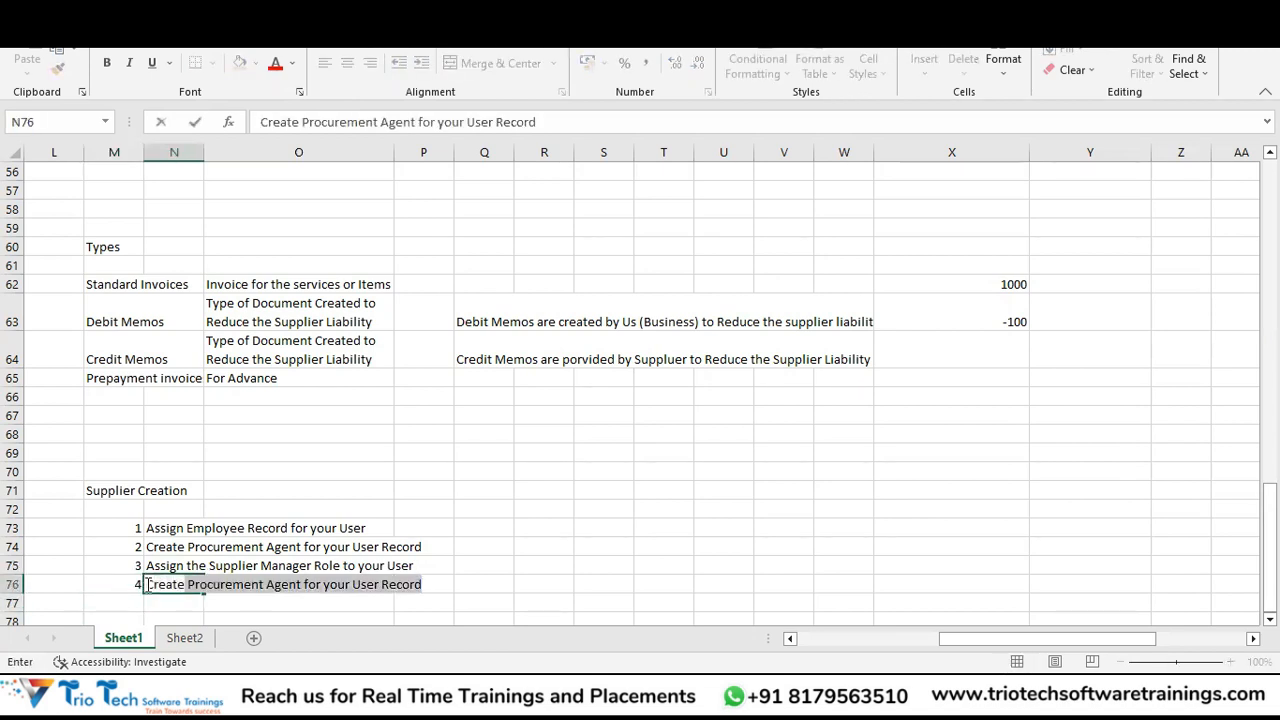
type("Supplier Record")
key("Return")
Enter the sub-item '- Supplier Profile' in O77.
key("Down")
key("Right")
key("Up")
type("1.")
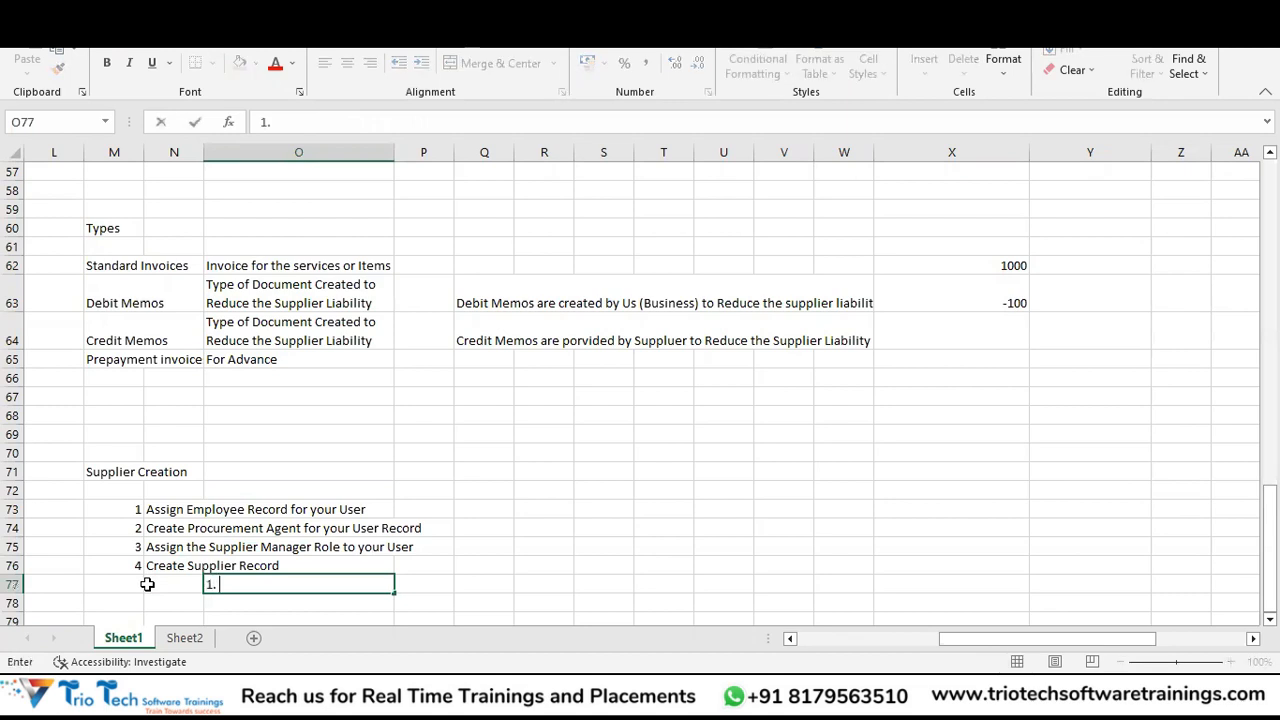
key("BackSpace")
key("BackSpace")
type("- Supplier ")
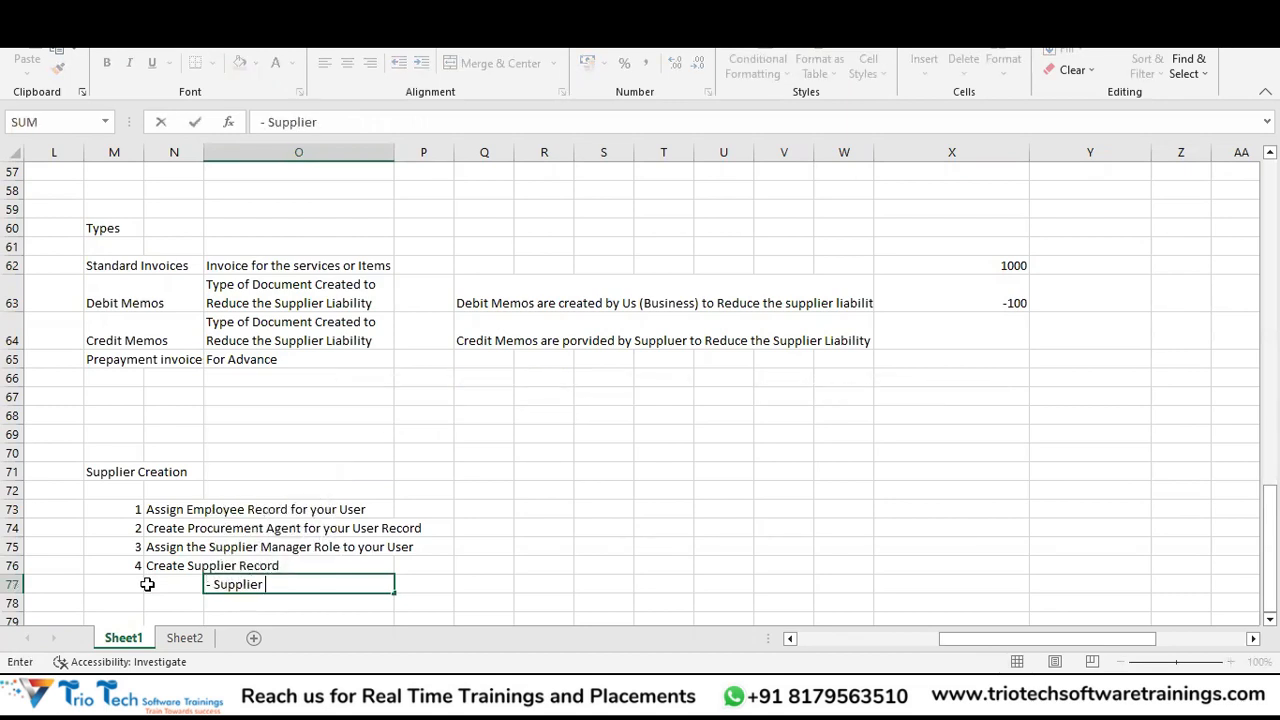
type("Profile")
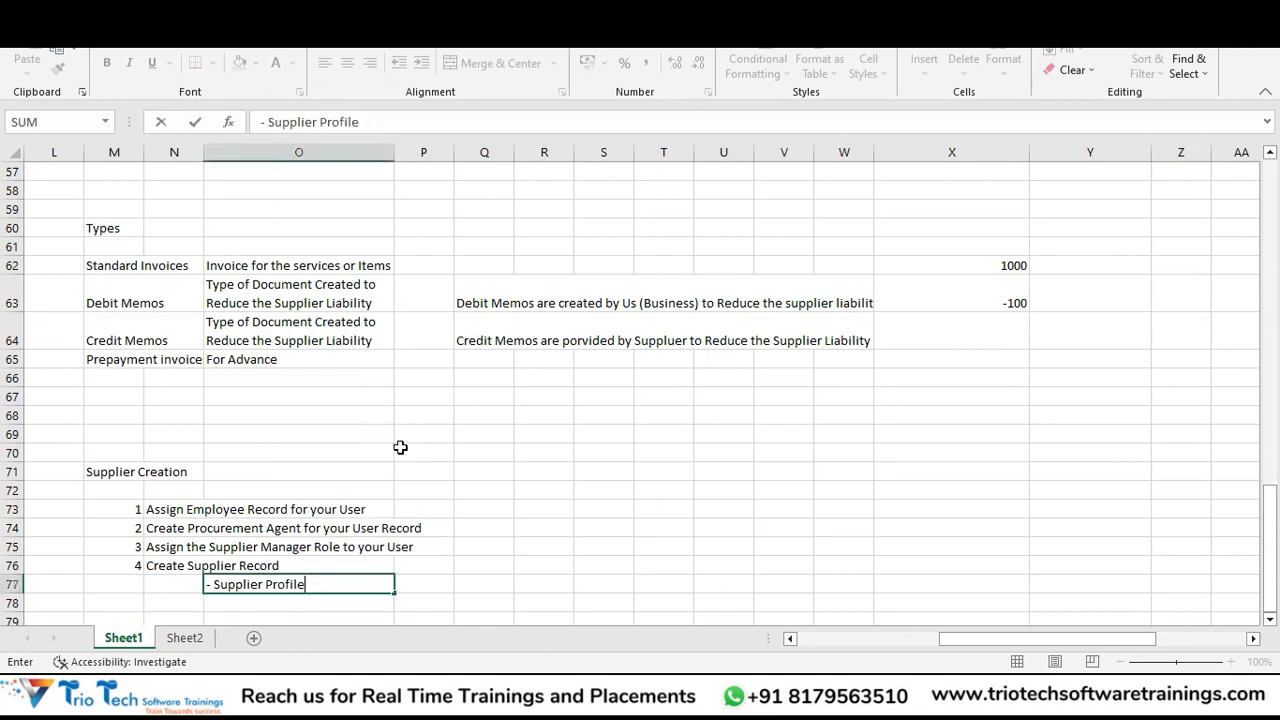
key("Return")
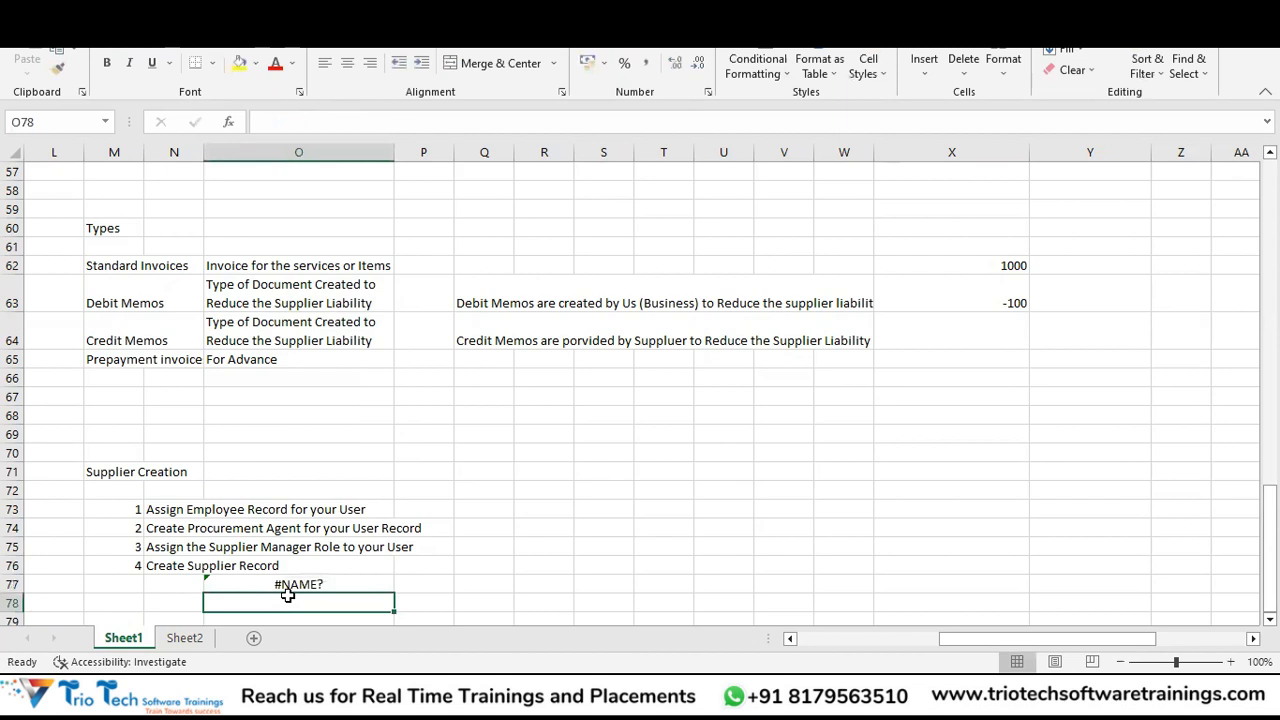
key("Up")
type("'")
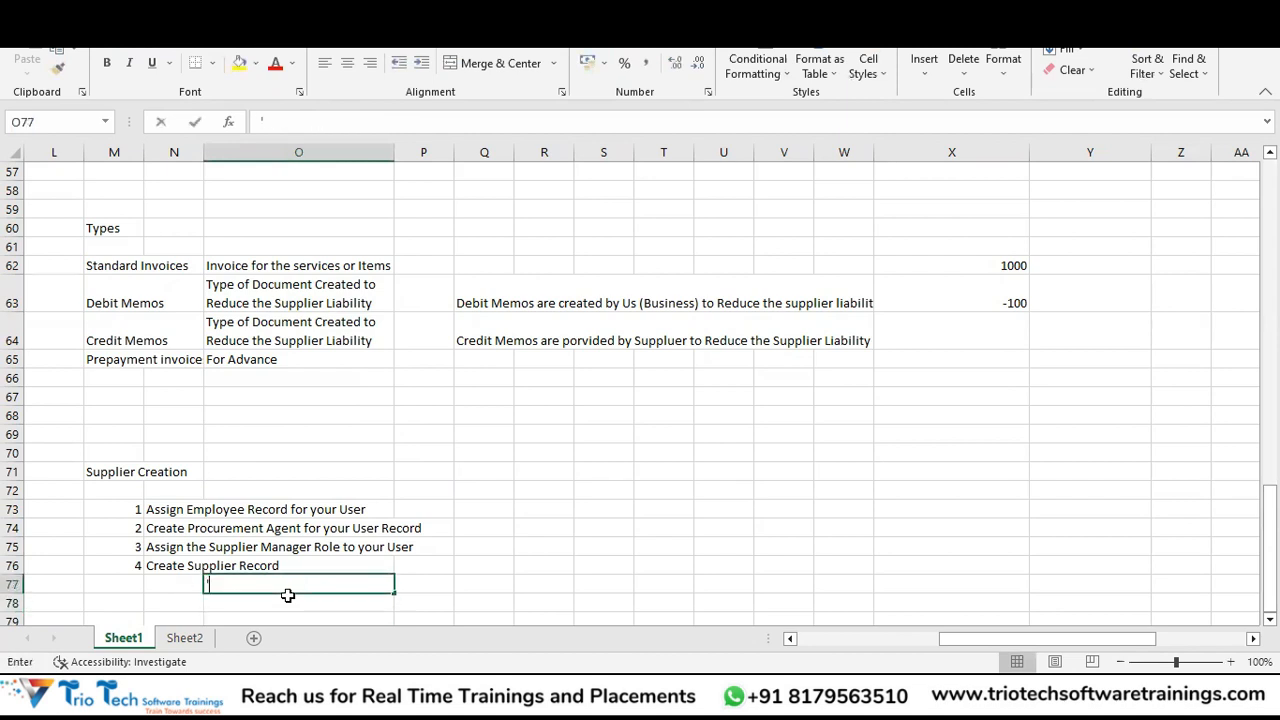
type("- Supplier ")
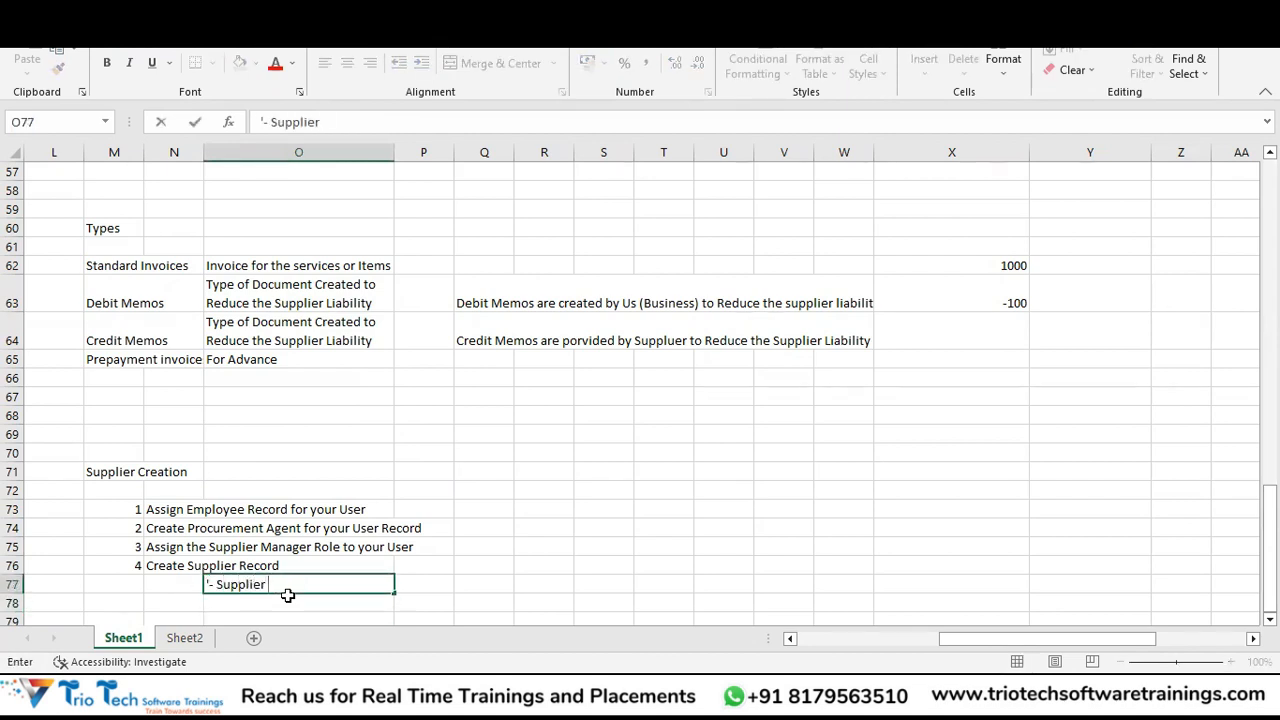
type("Profile")
key("Return")
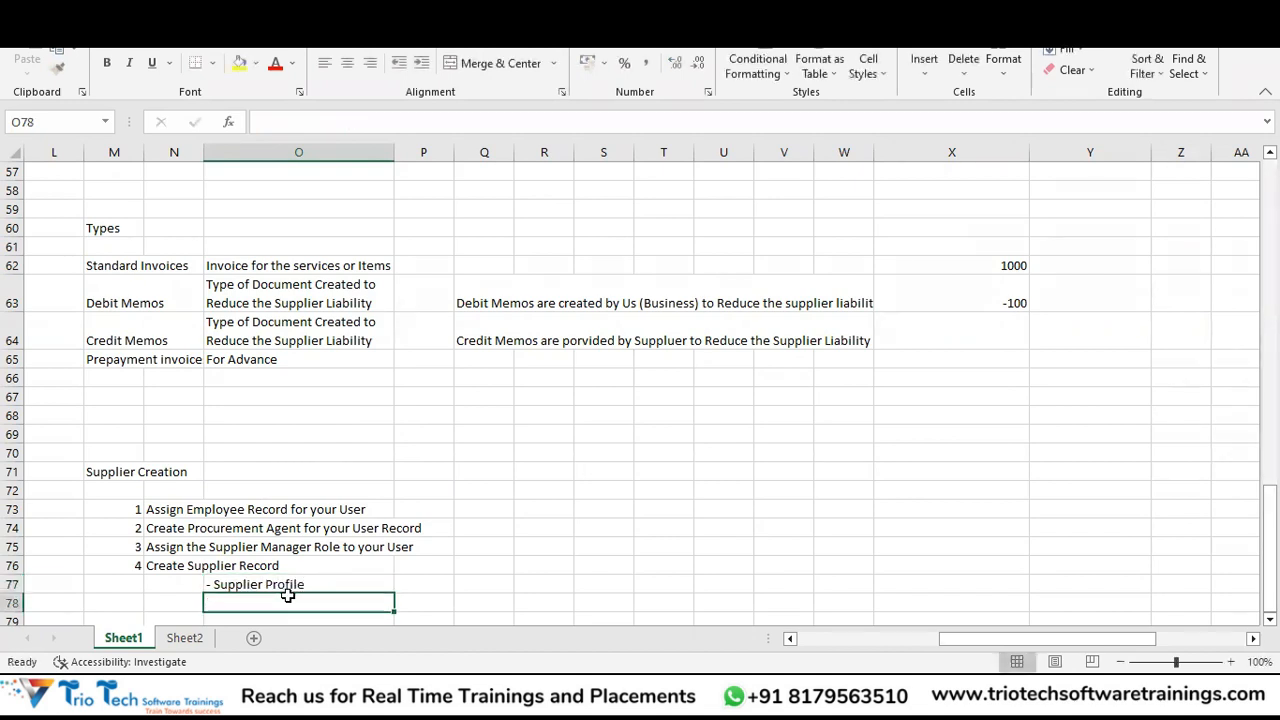
Enter '- Supplier Address', '- Supplier Site' and '-Supplier Site Assignment' in O78:O80.
type("'- S")
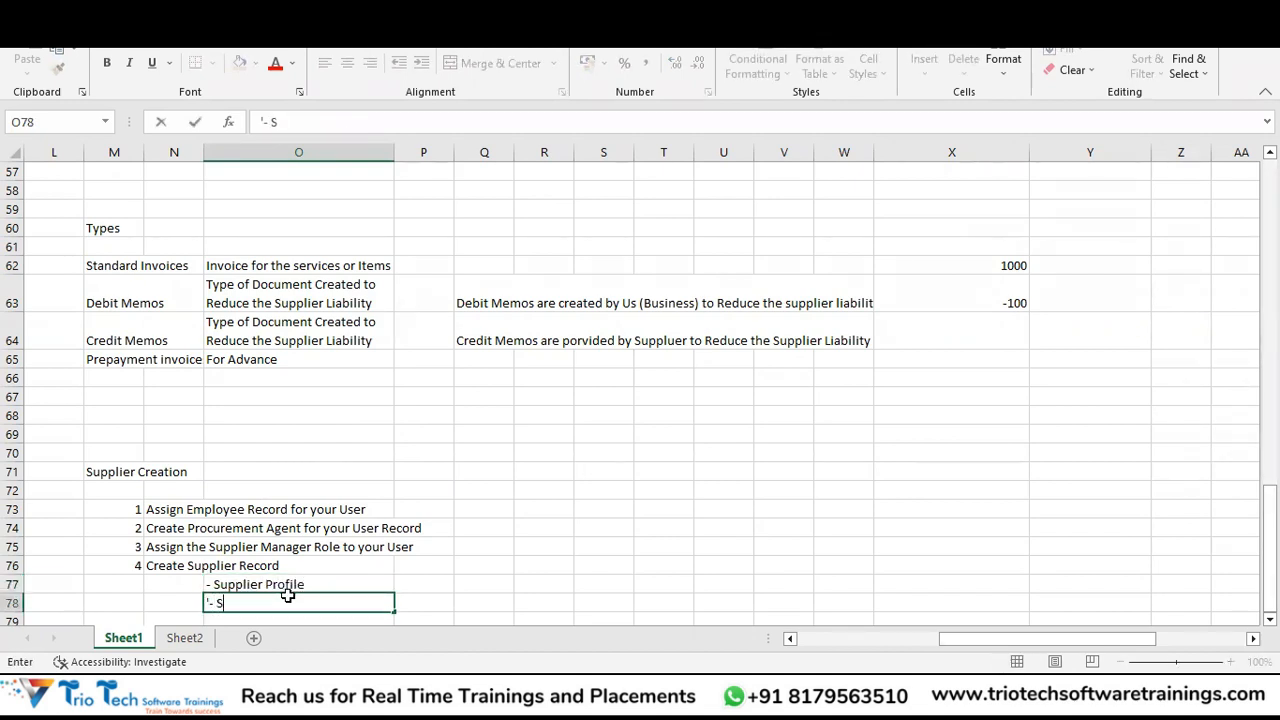
type("upplier Add")
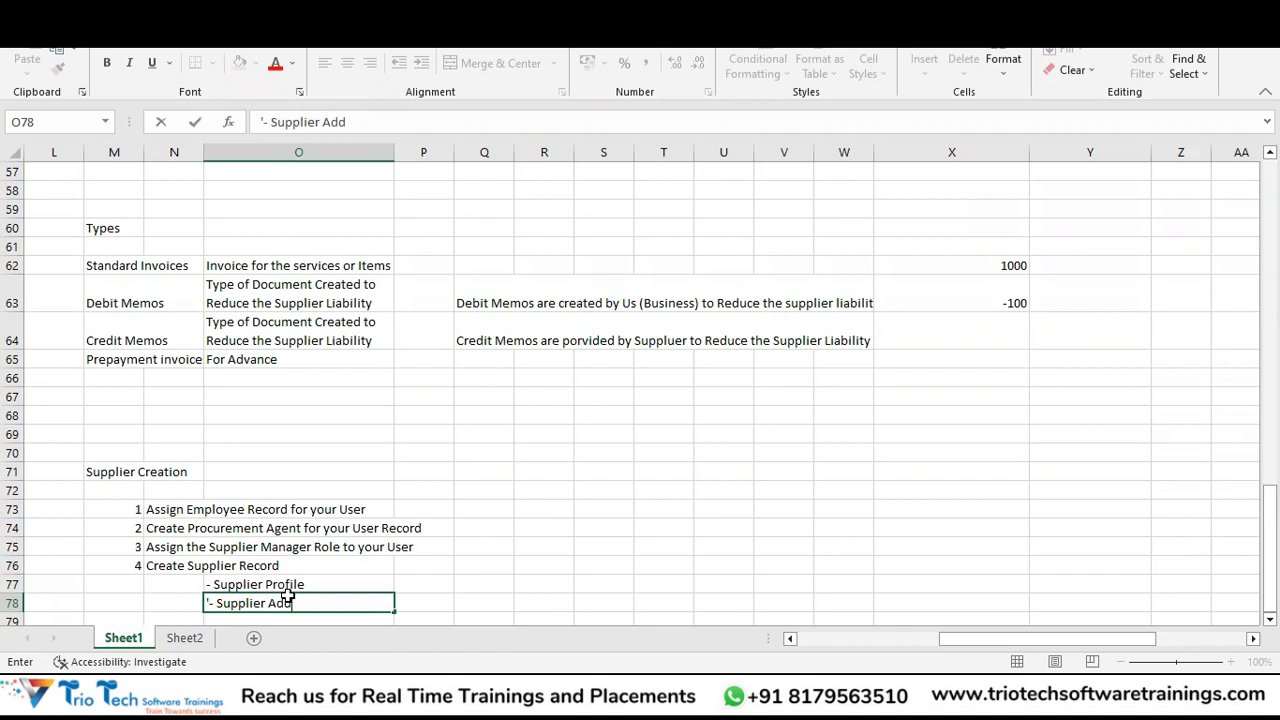
type("ress")
key("Return")
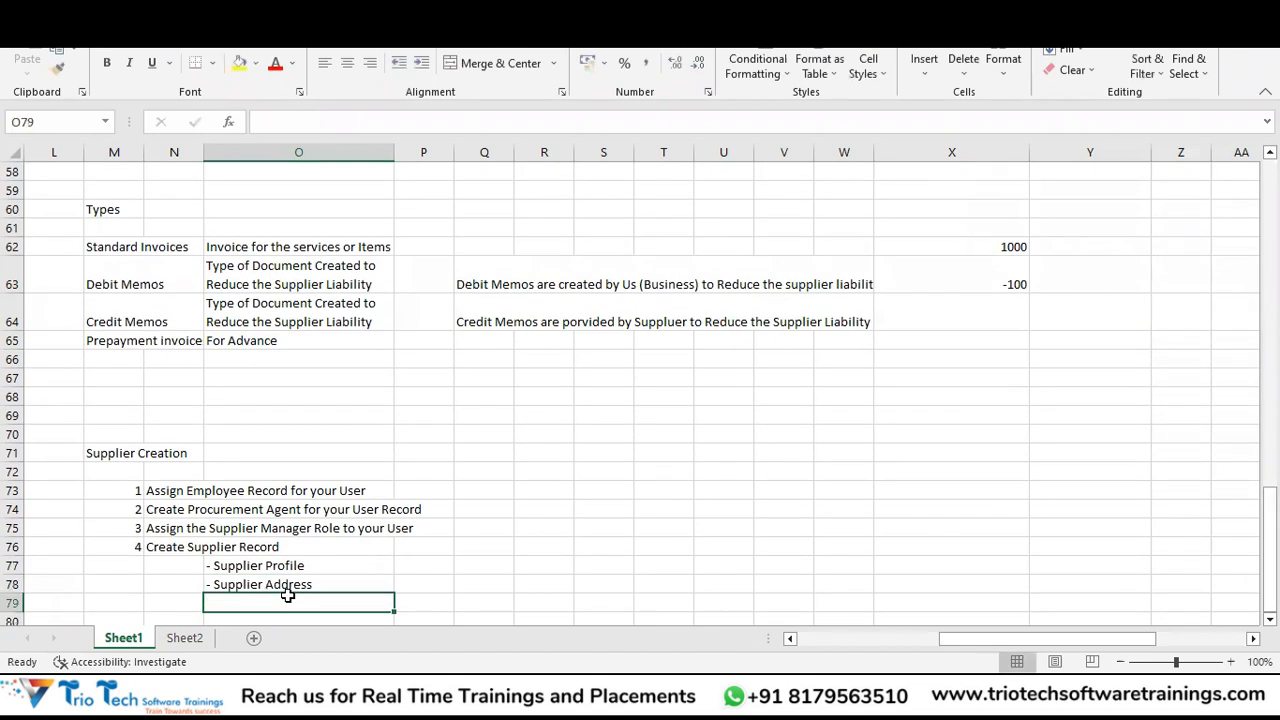
type("'- S")
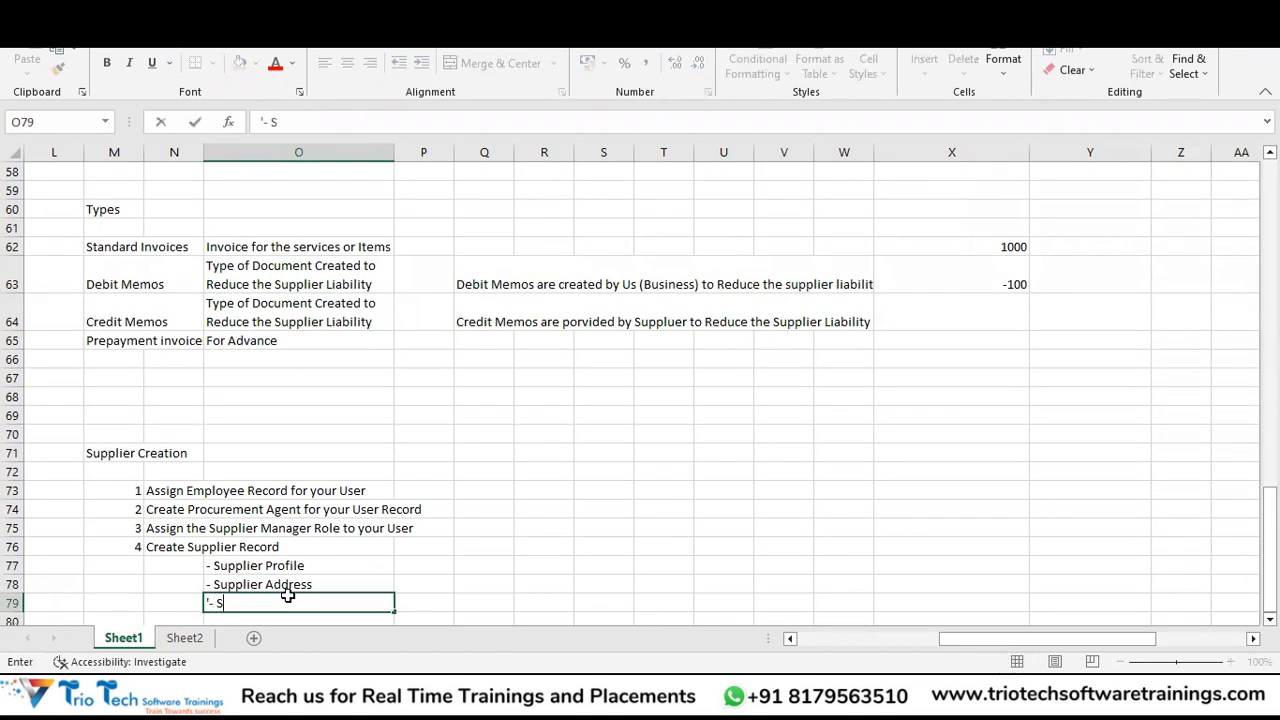
type("upplier Site")
key("Return")
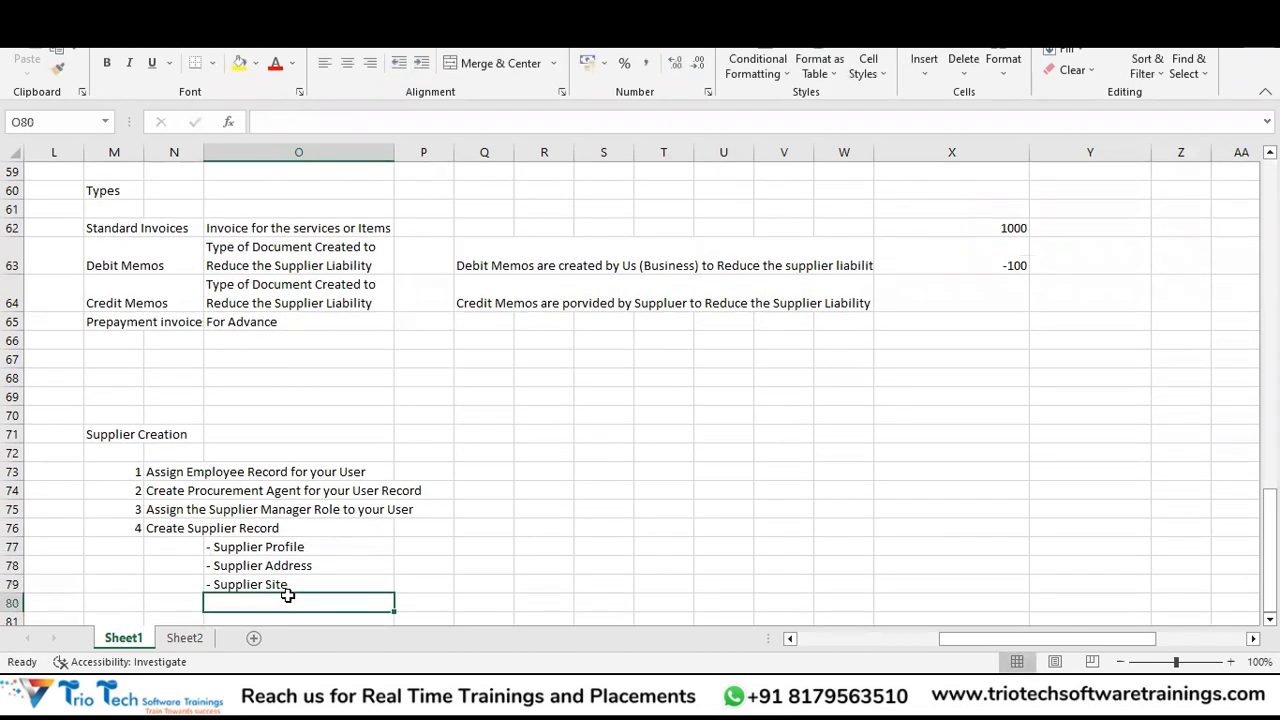
type("'-")
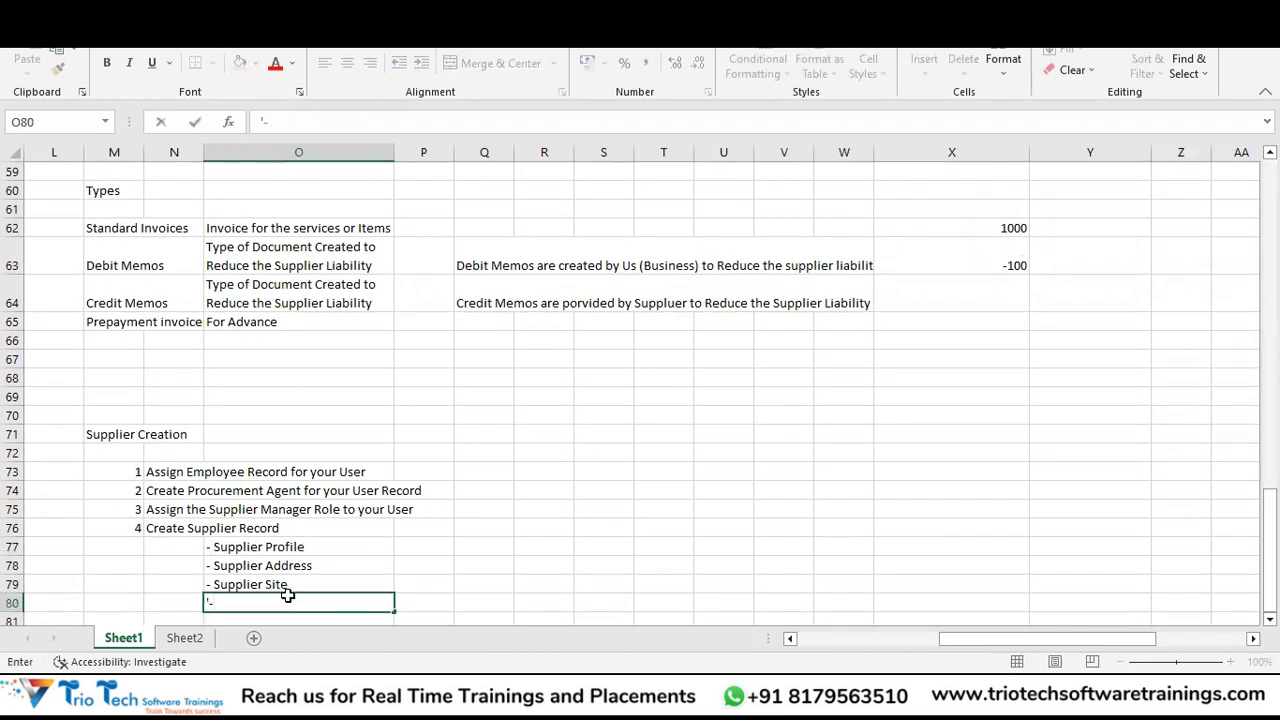
type("Supplier S")
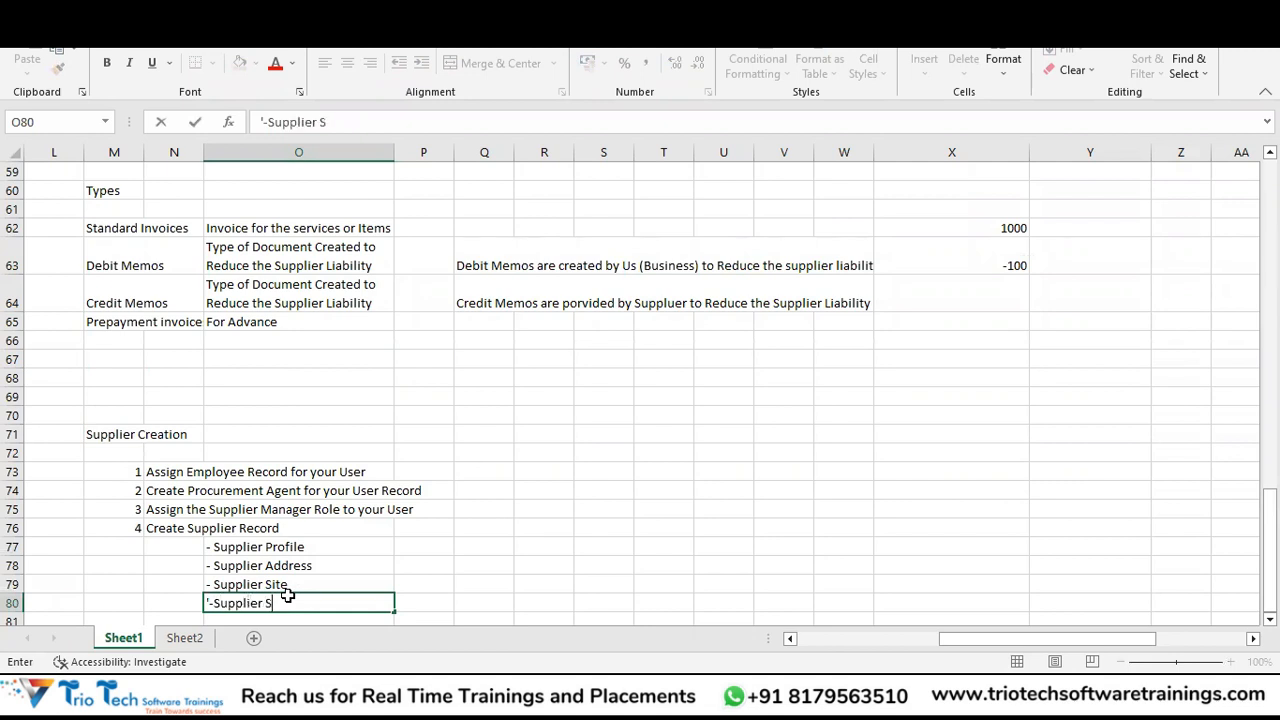
type("ite Assignment")
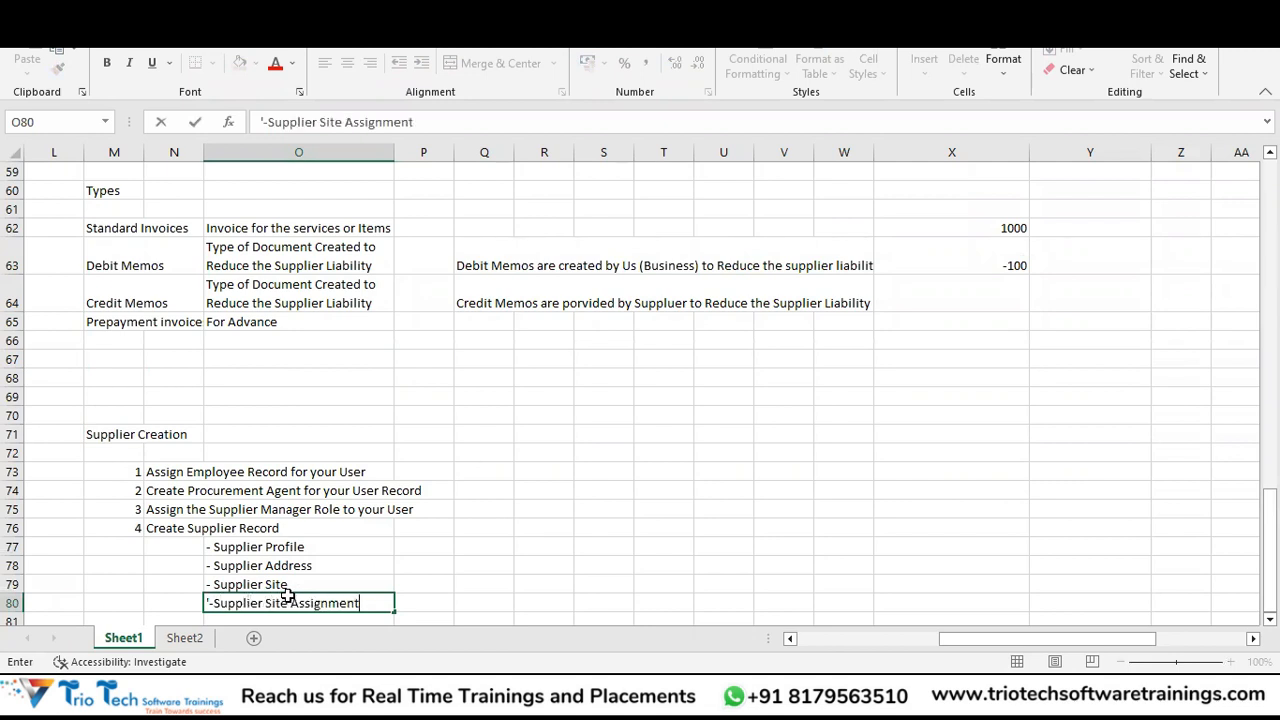
key("Return")
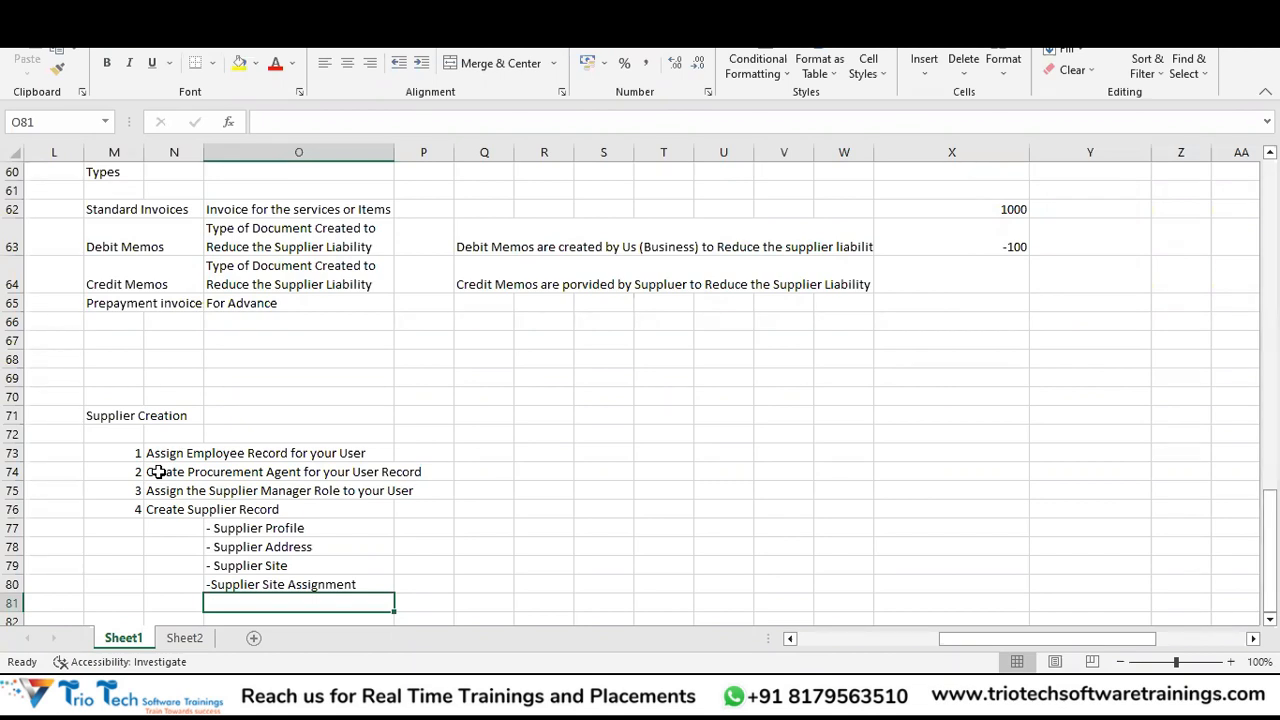
Walk through the procurement agent, Supplier Profile and employee record cells, then return to Oracle Fusion.
left_click(211, 474)
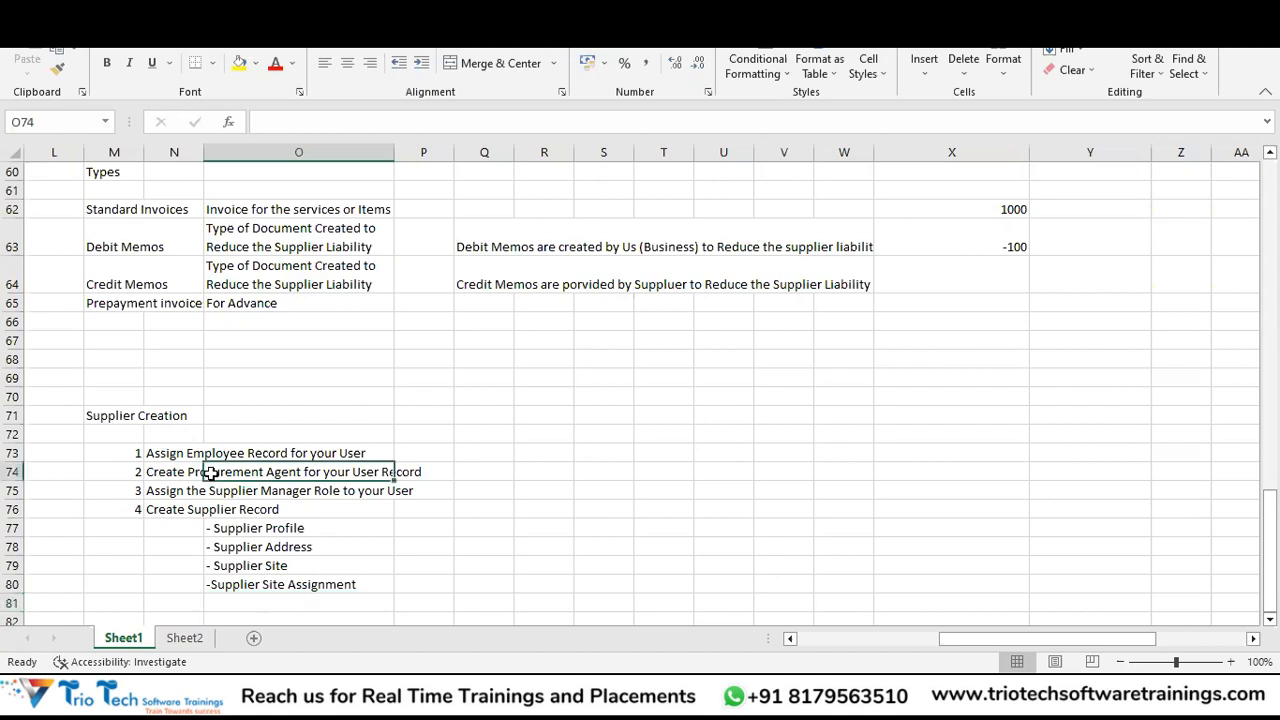
left_click(281, 532)
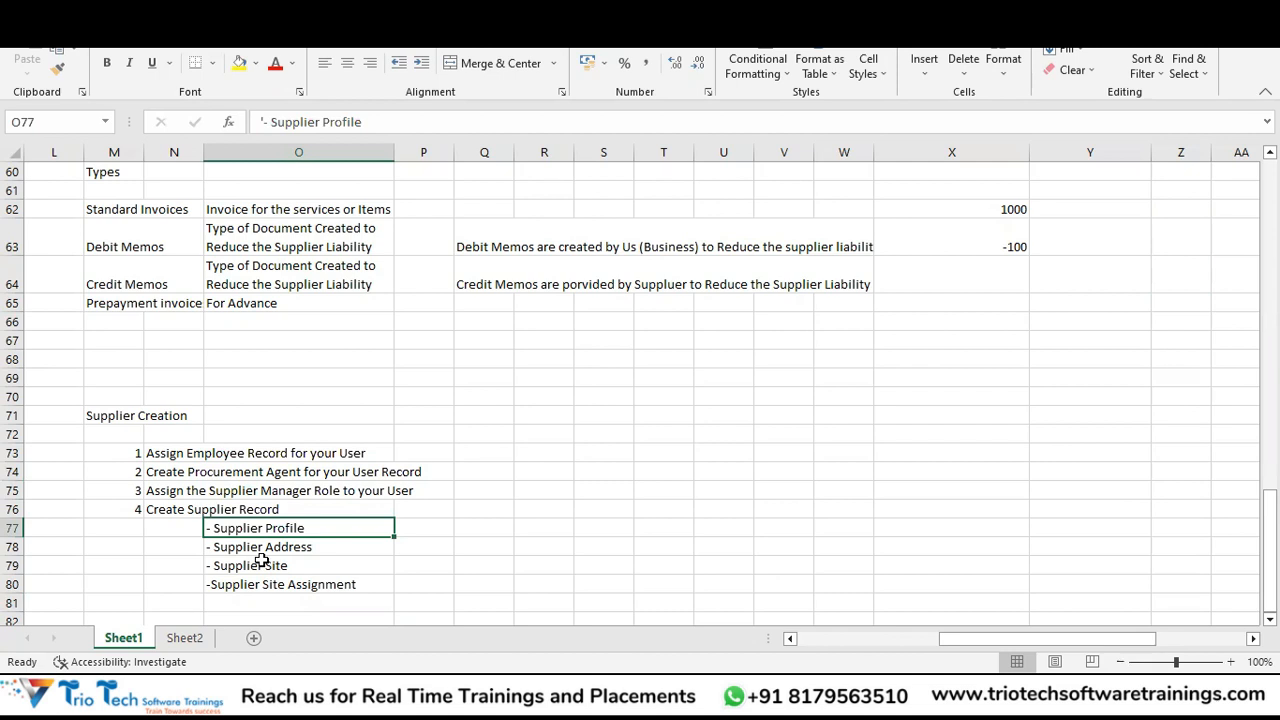
key("Down")
key("Down")
key("Down")
key("Down")
key("Down")
key("Down")
key("Down")
key("Down")
key("Down")
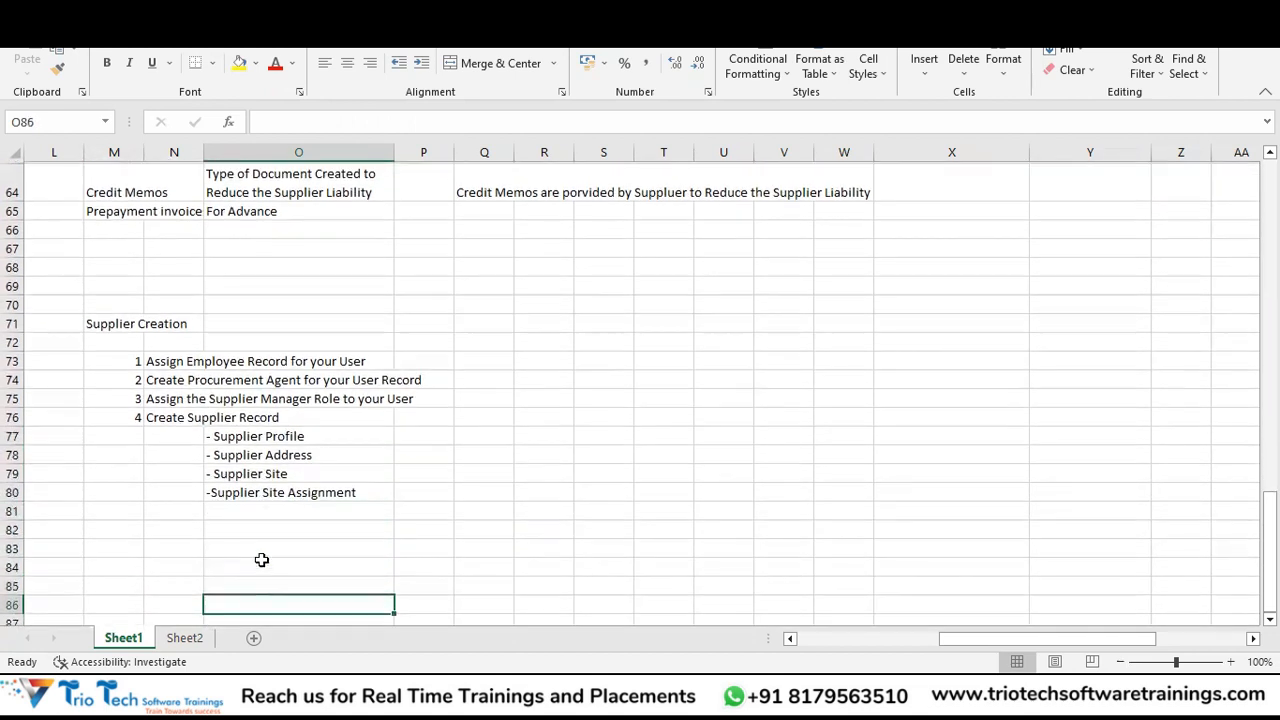
key("Up")
key("Up")
key("Up")
key("Up")
key("Up")
key("Up")
key("Up")
key("Up")
key("Up")
key("Up")
key("Up")
key("Up")
key("Up")
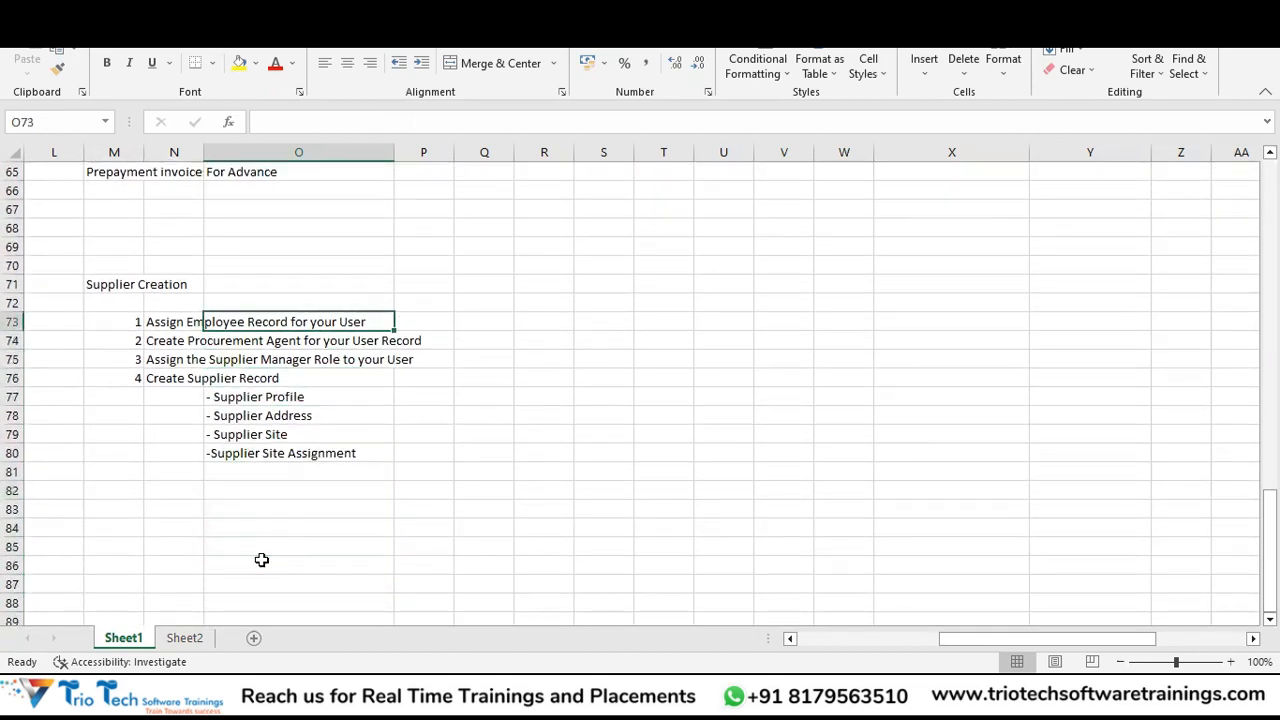
key("Left")
key("Left")
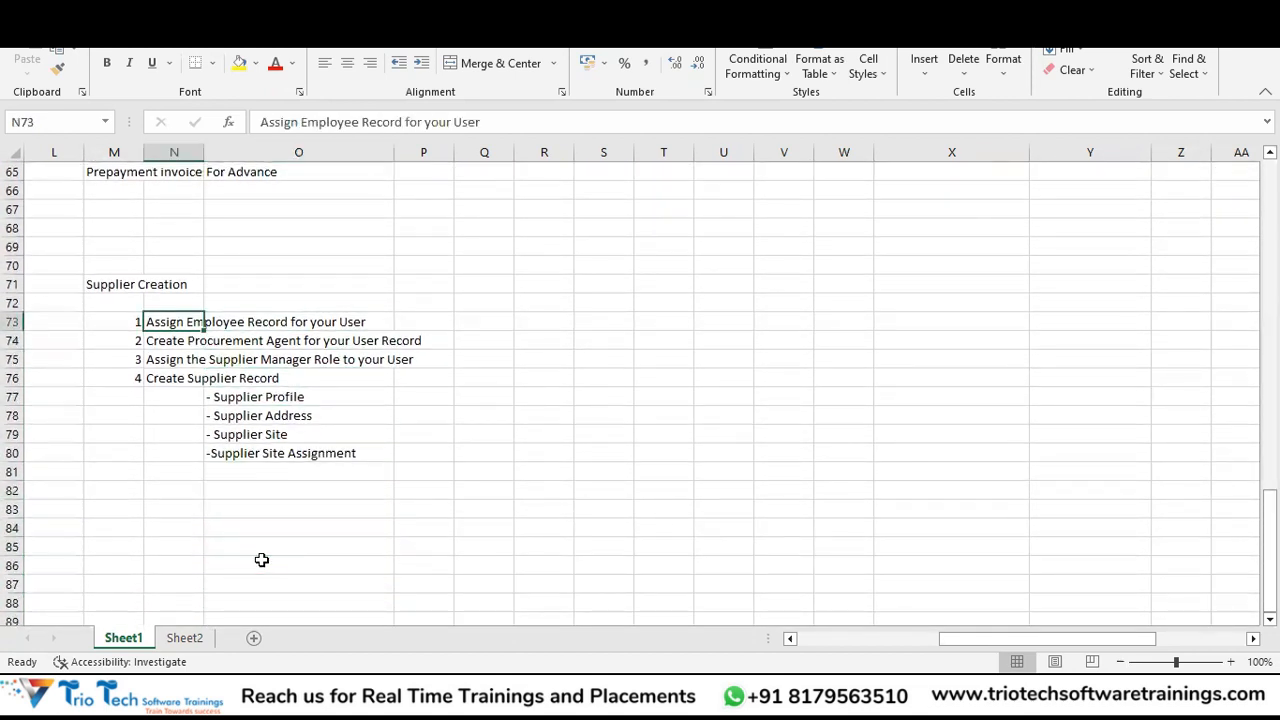
key("Right")
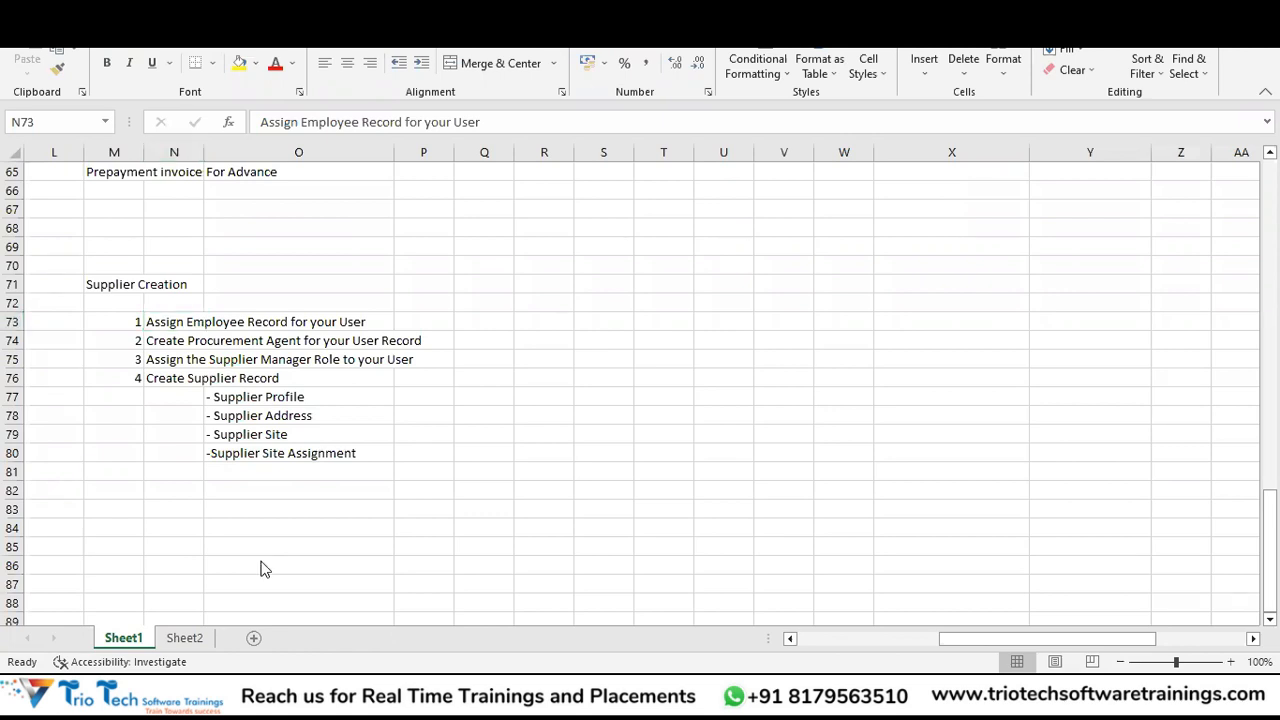
key("alt+Tab")
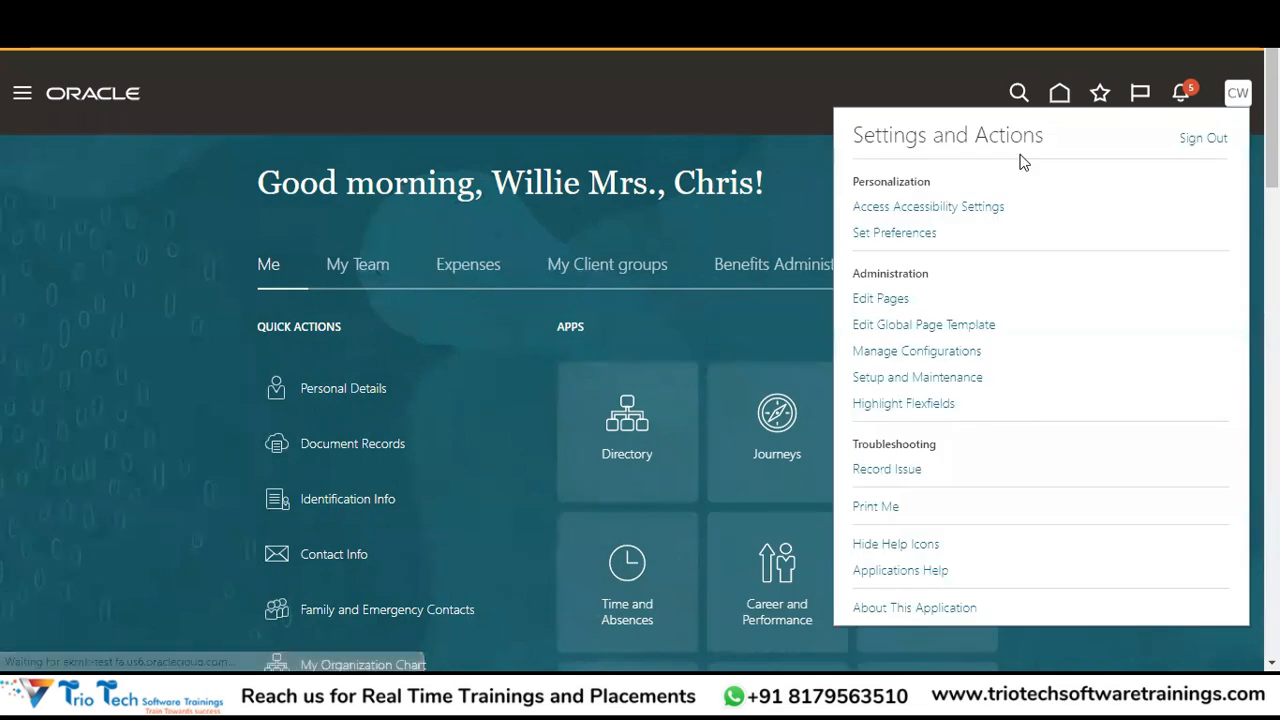
In Setup and Maintenance, pick the Financials offering and open Manage Users via a Manage%User search.
left_click(888, 378)
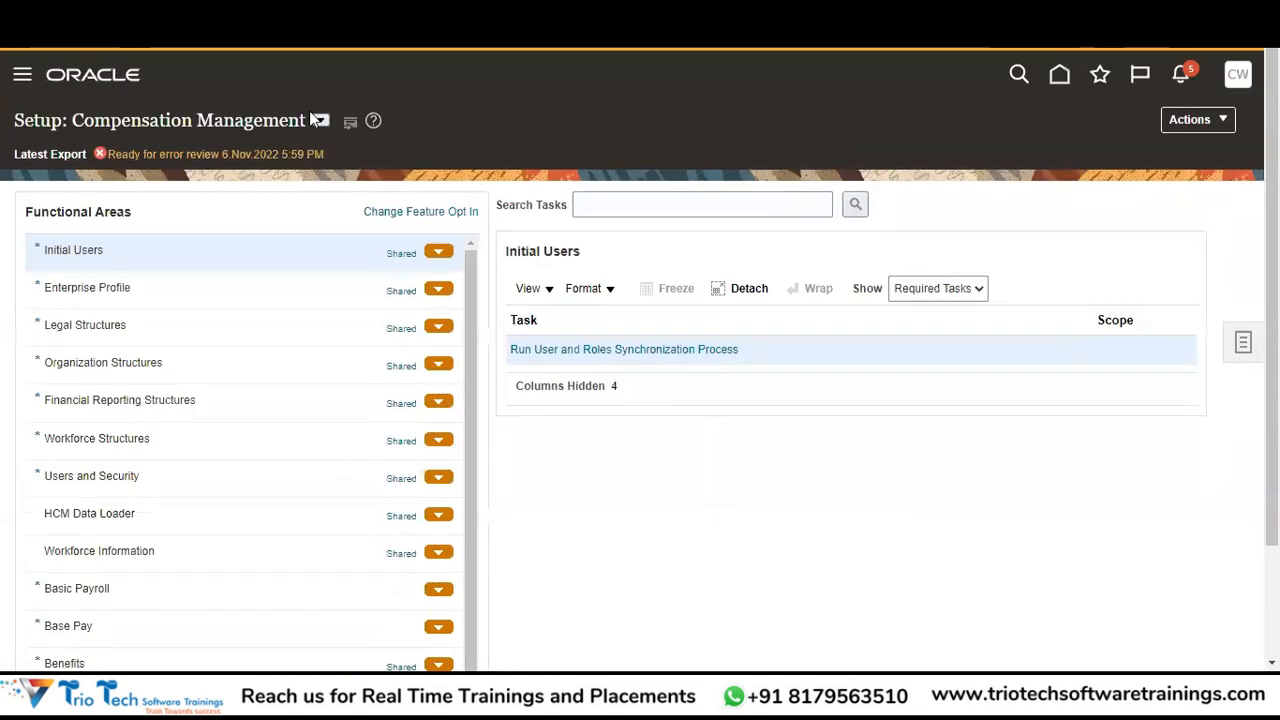
left_click(320, 121)
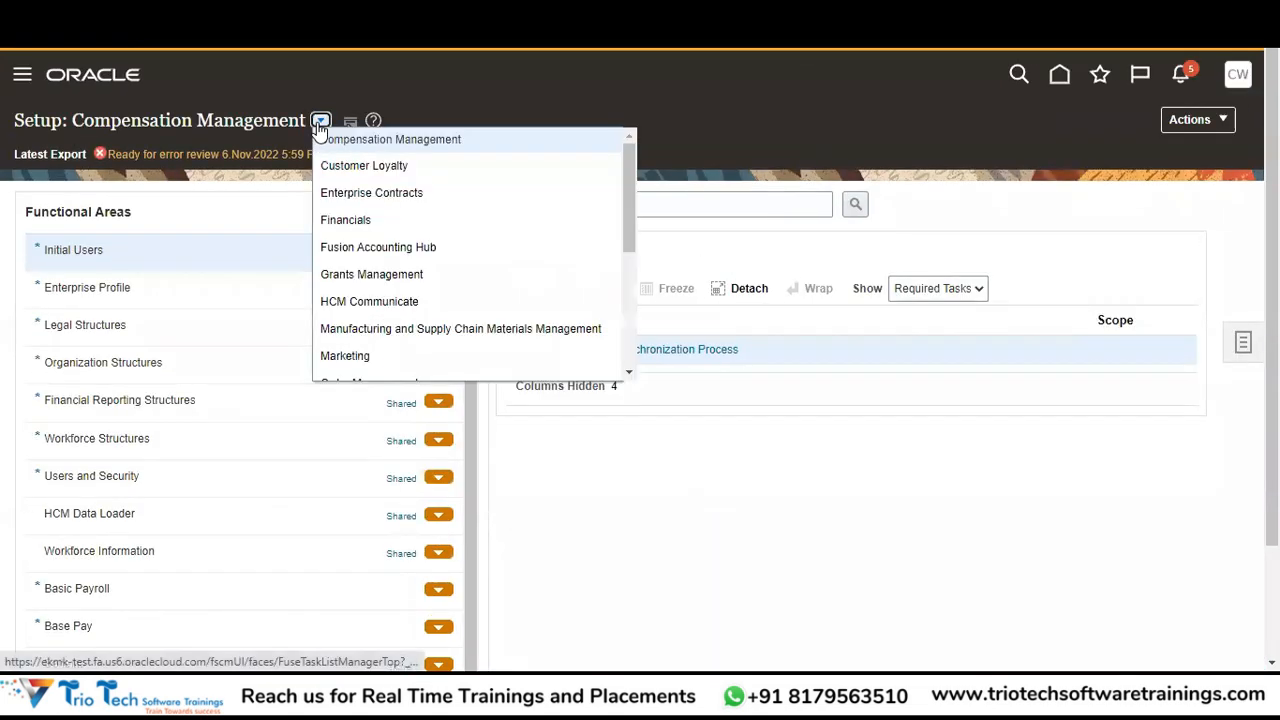
left_click(337, 220)
left_click(686, 206)
type("Manage")
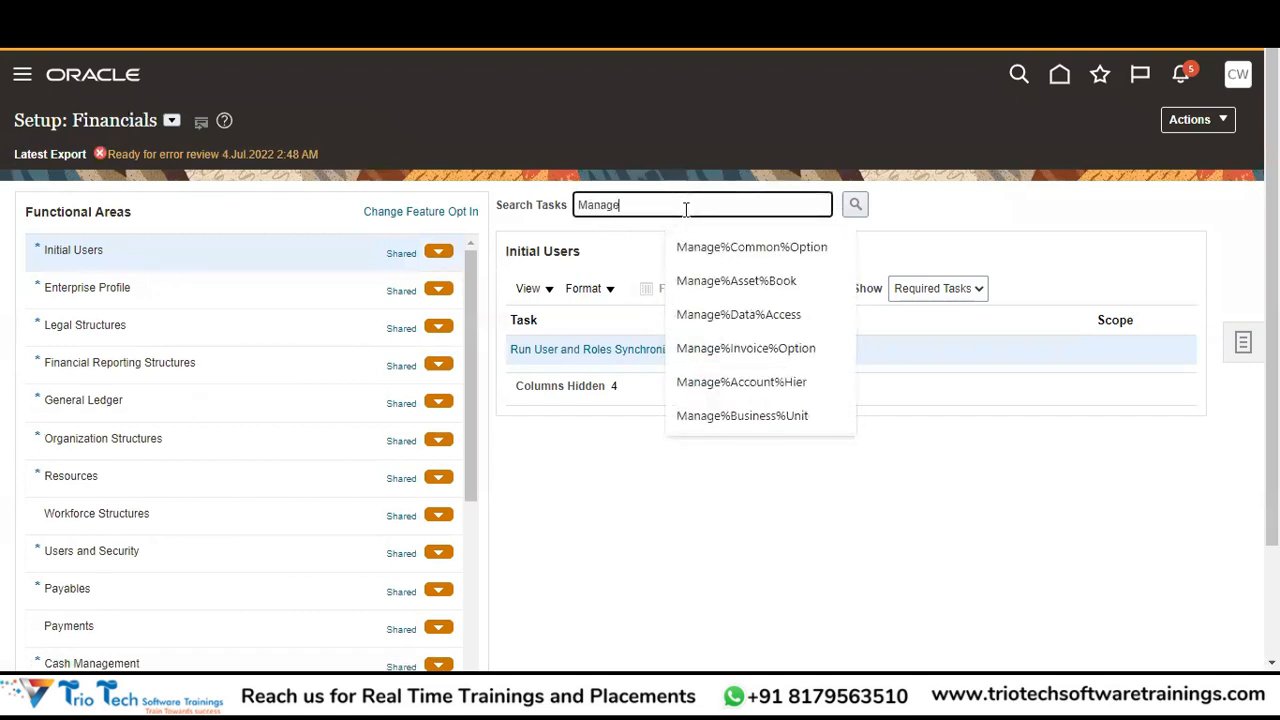
type("%User")
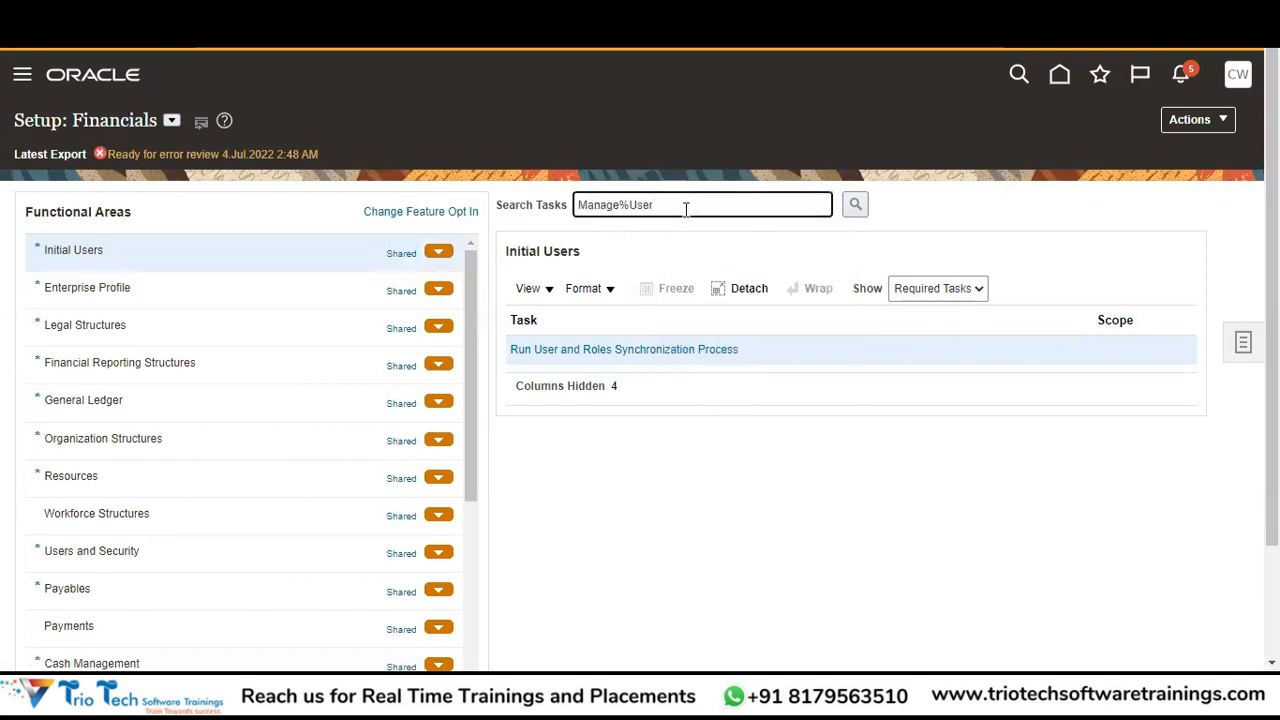
key("Tab")
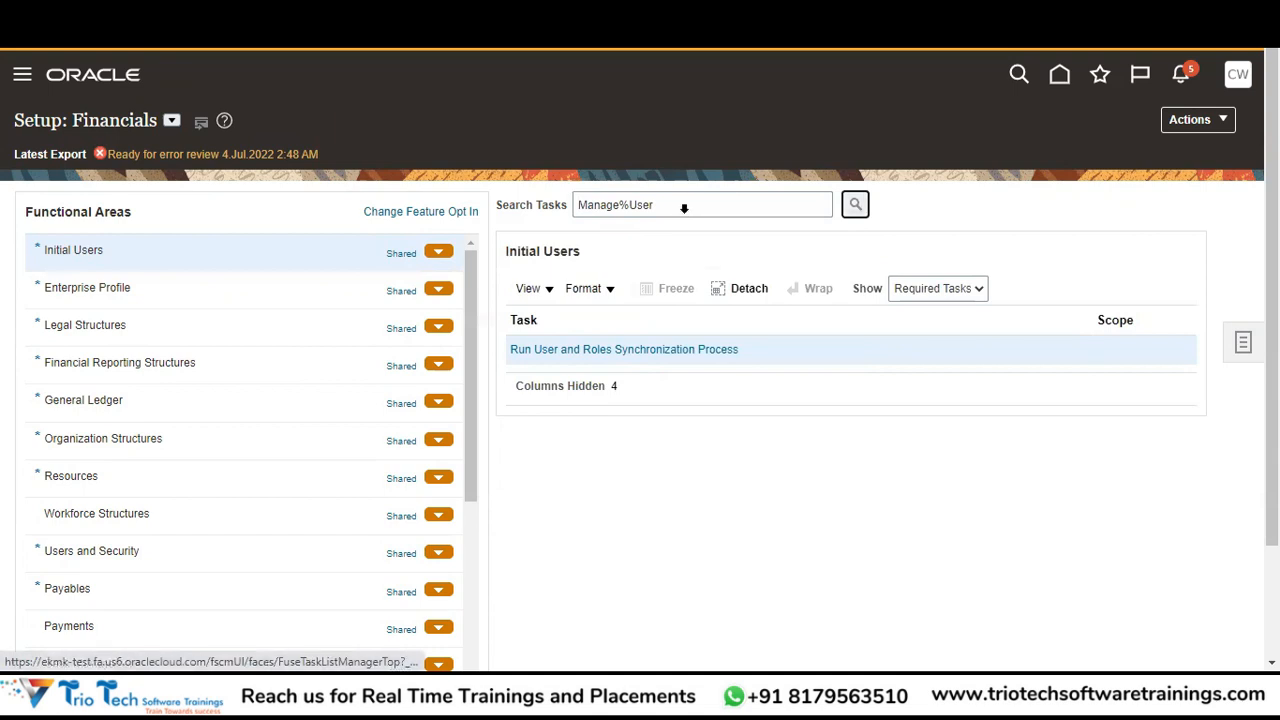
key("Return")
left_click(374, 378)
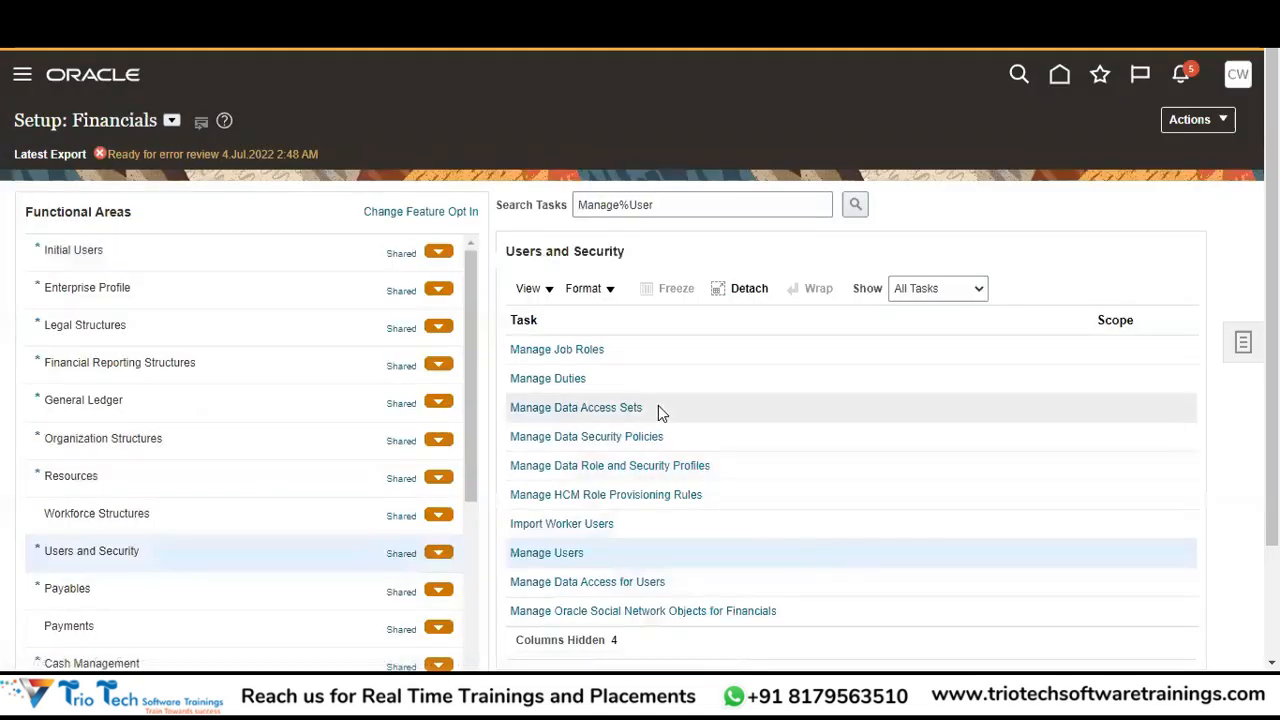
left_click(548, 556)
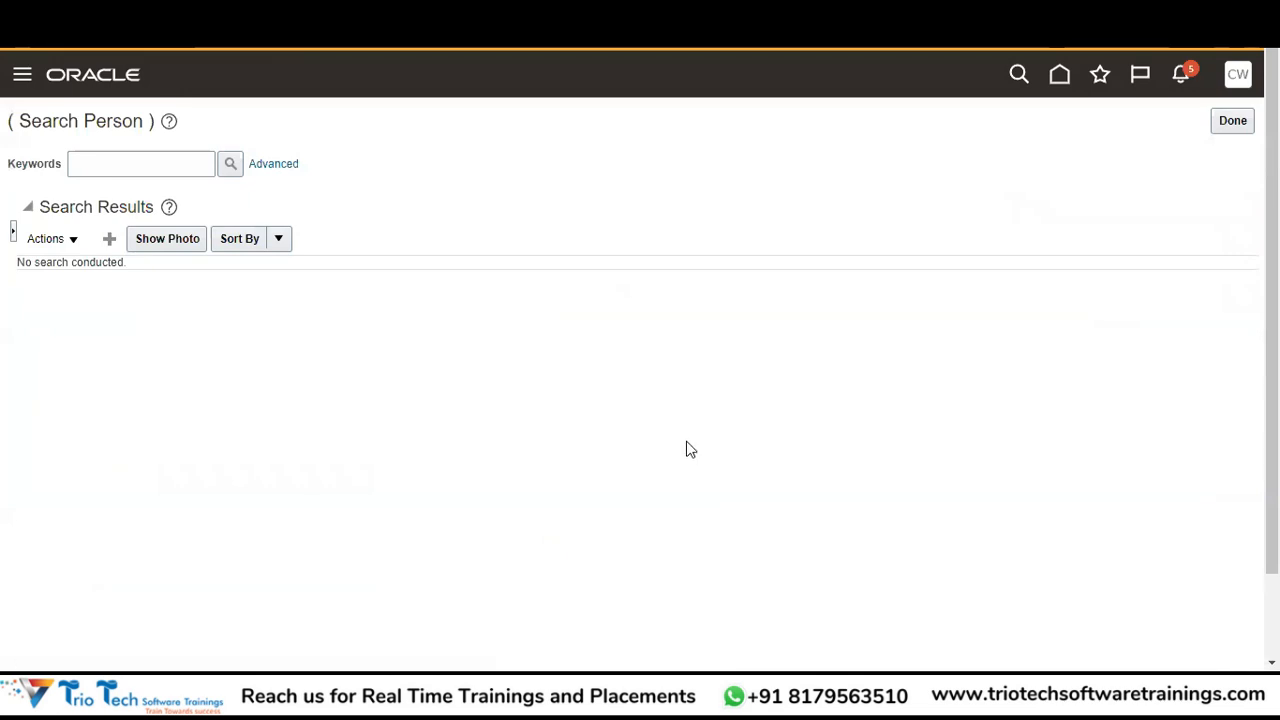
Start a new user, entering the last name, first name and title Mr.
left_click(108, 241)
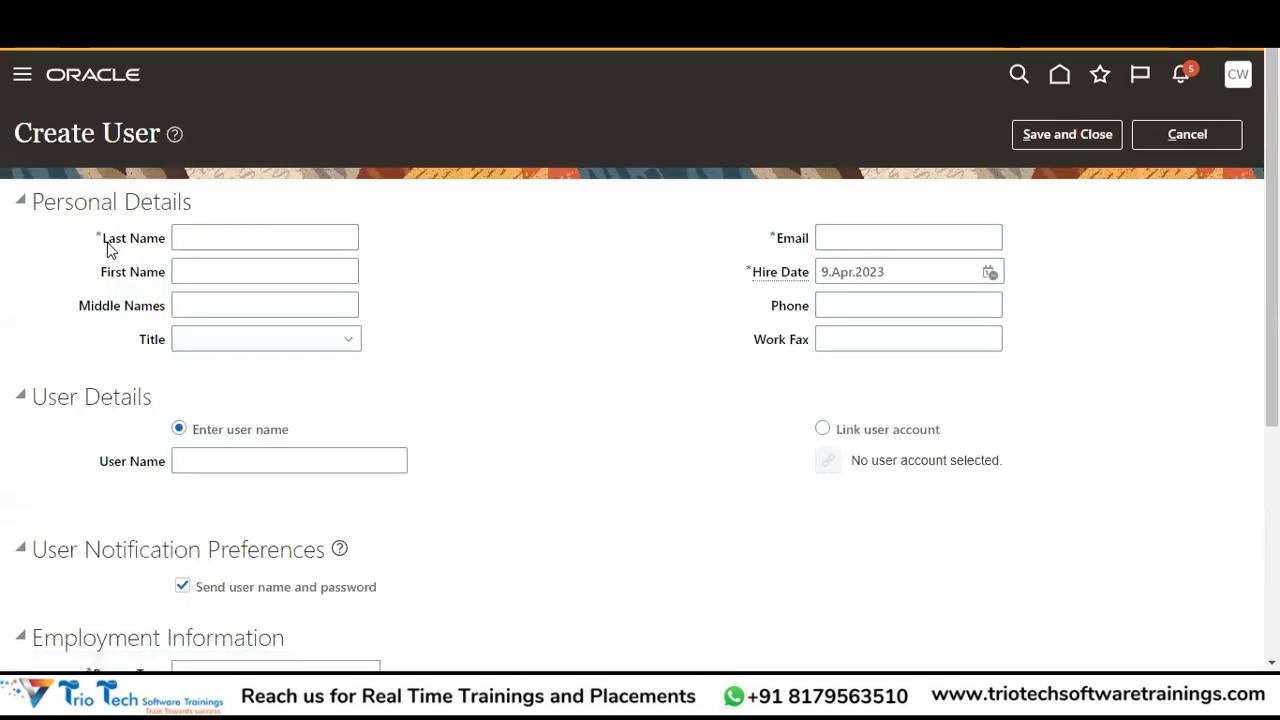
left_click(199, 239)
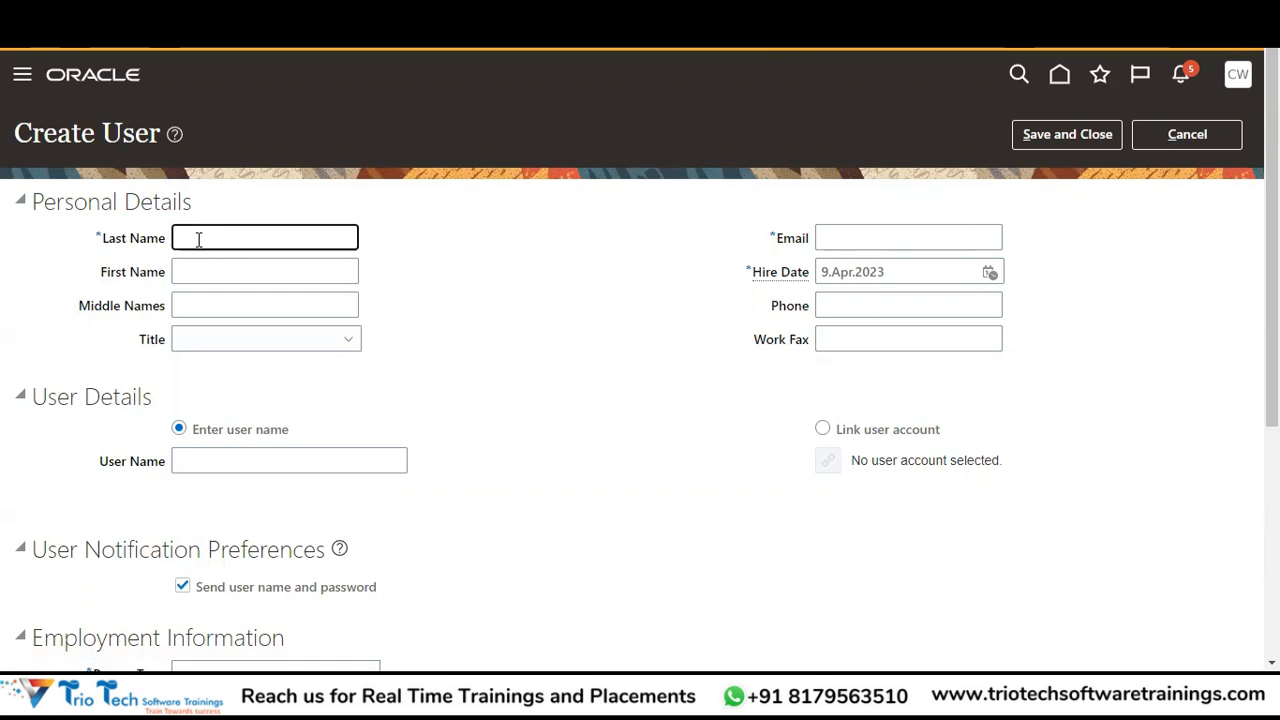
type("Raj")
key("Tab")
double_click(198, 239)
key("Tab")
key("Tab")
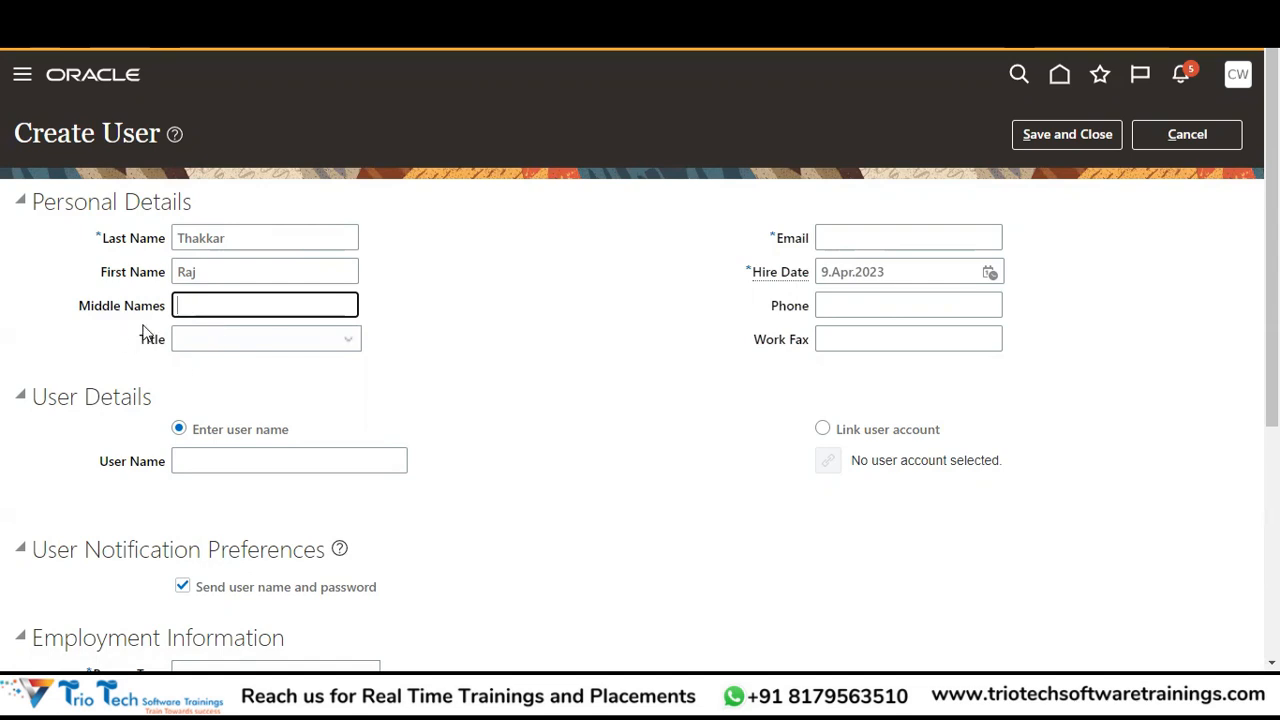
left_click(205, 343)
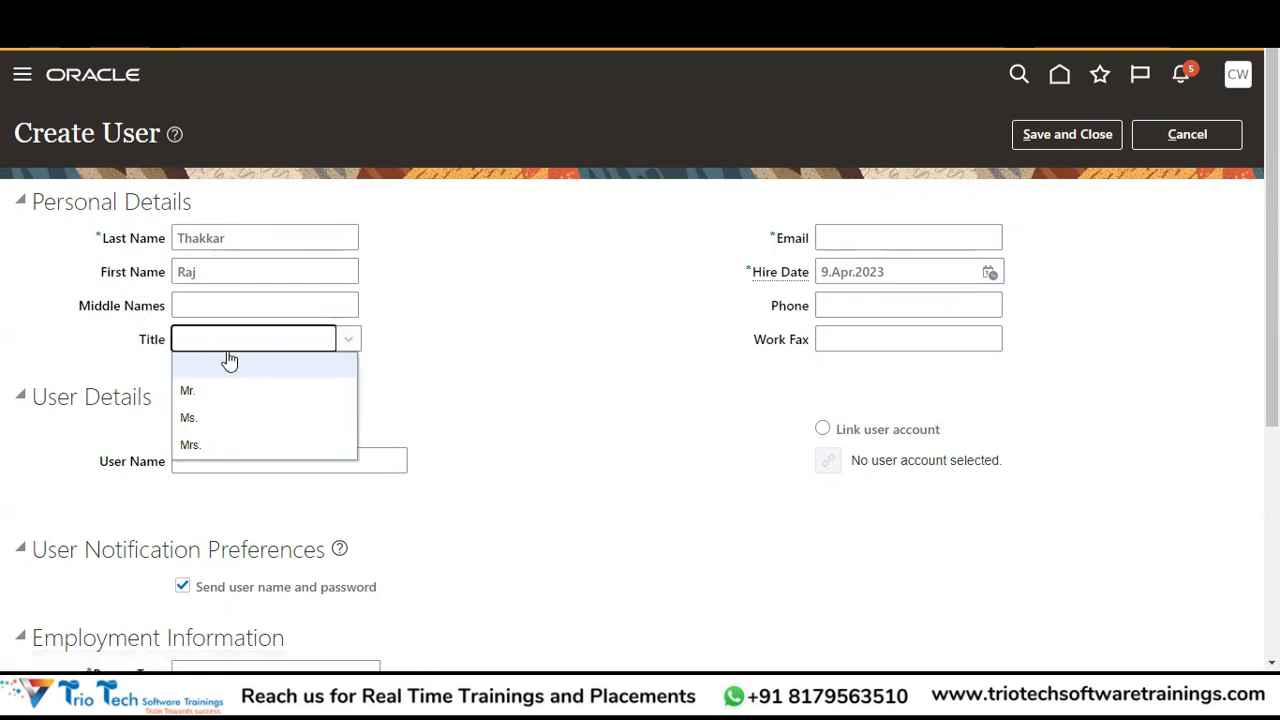
left_click(191, 395)
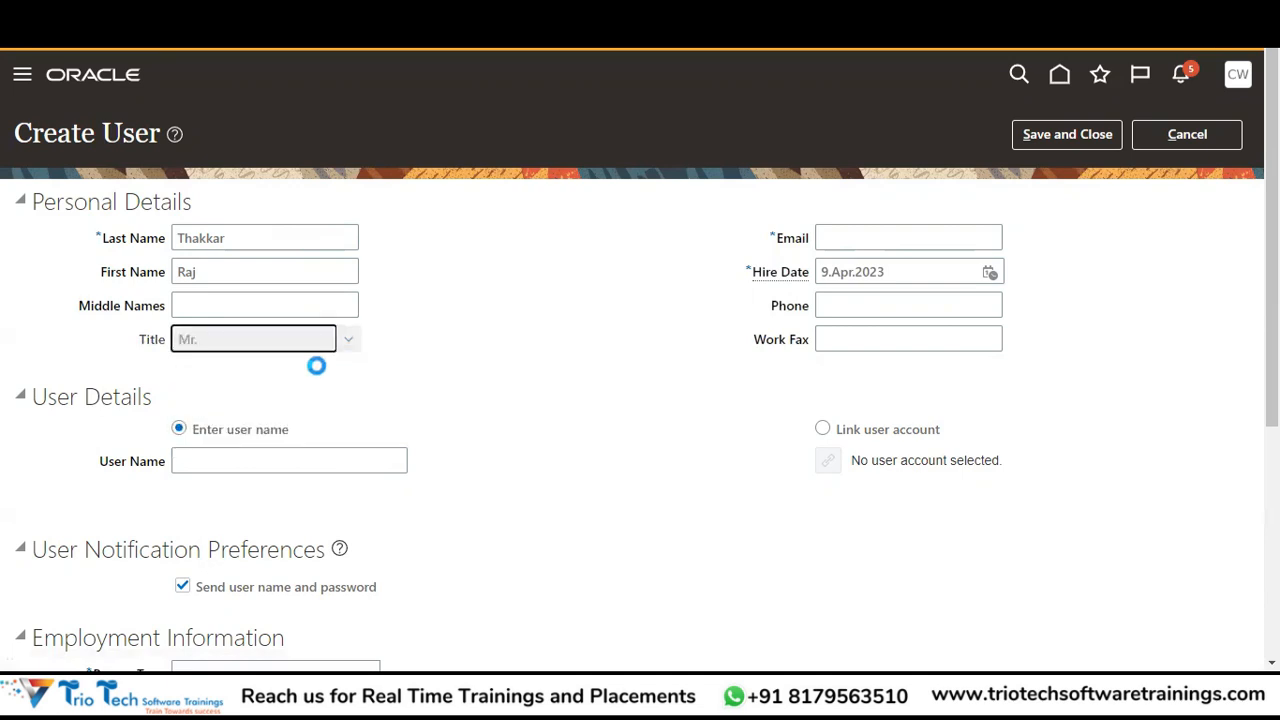
Fill in the new user's e-mail address and open a fresh browser tab.
left_click(856, 235)
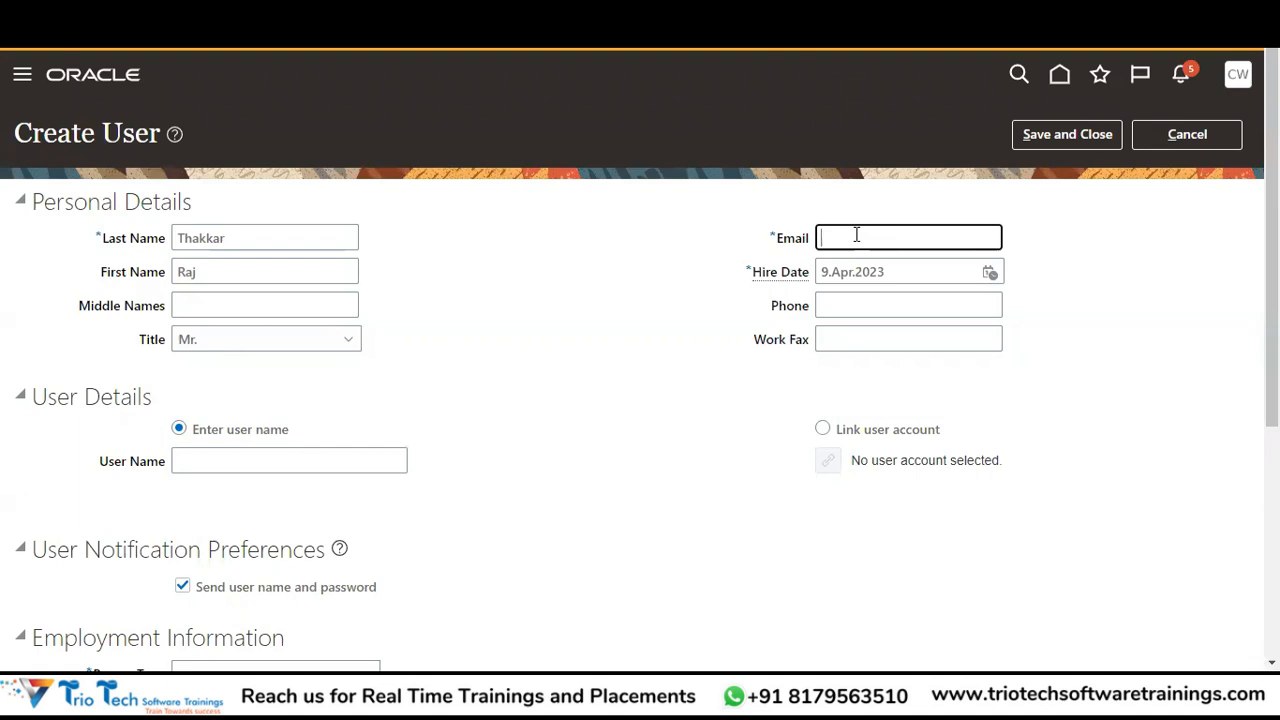
type("suppo")
key("BackSpace")
key("BackSpace")
key("BackSpace")
type("xyz")
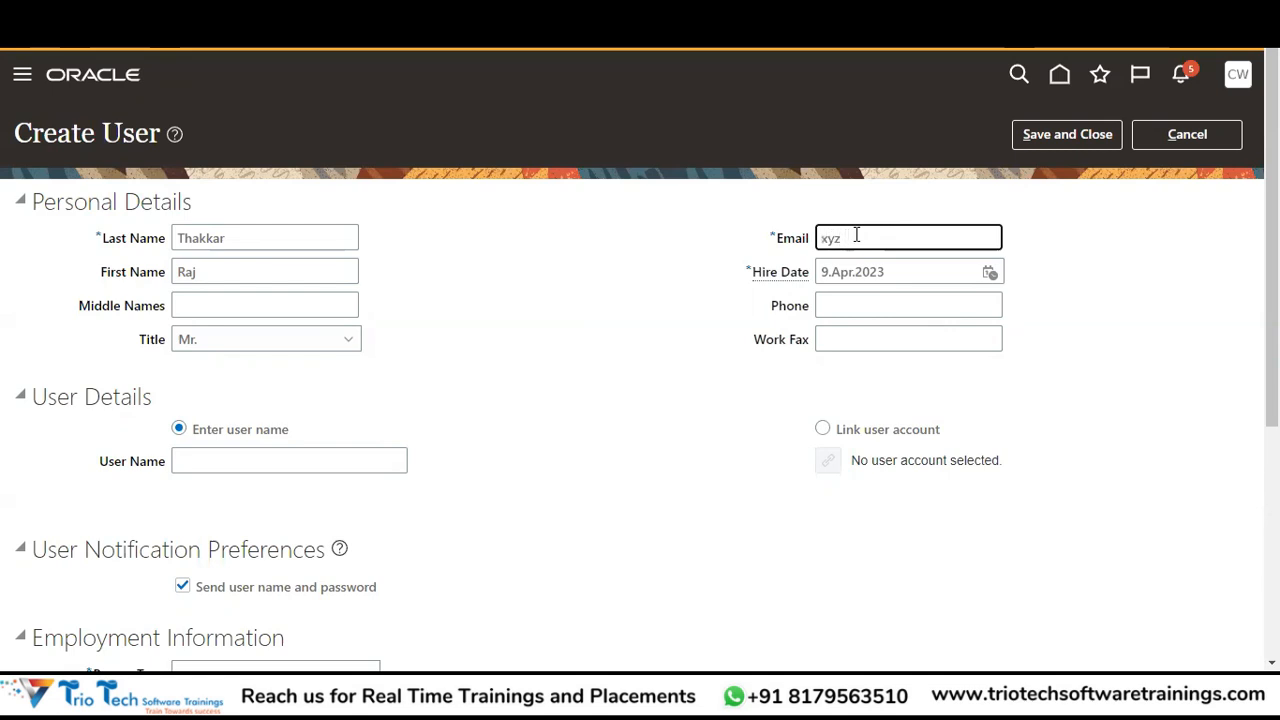
type("ab")
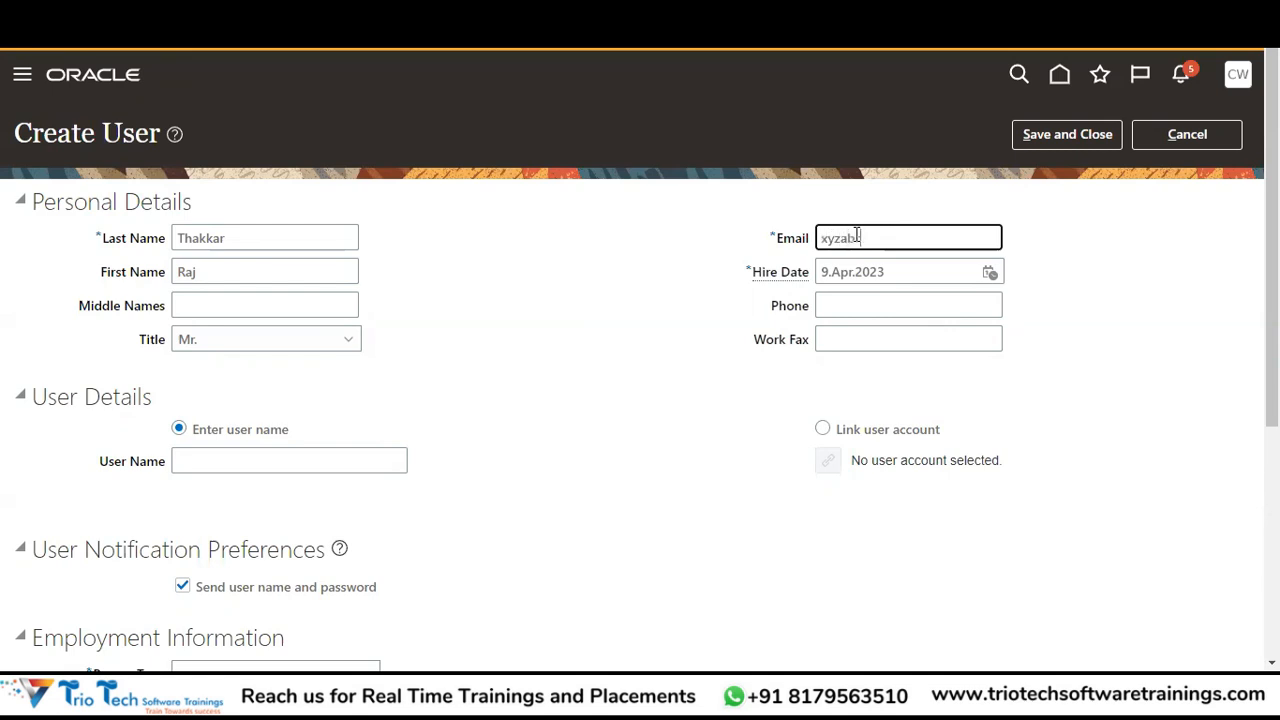
type("@")
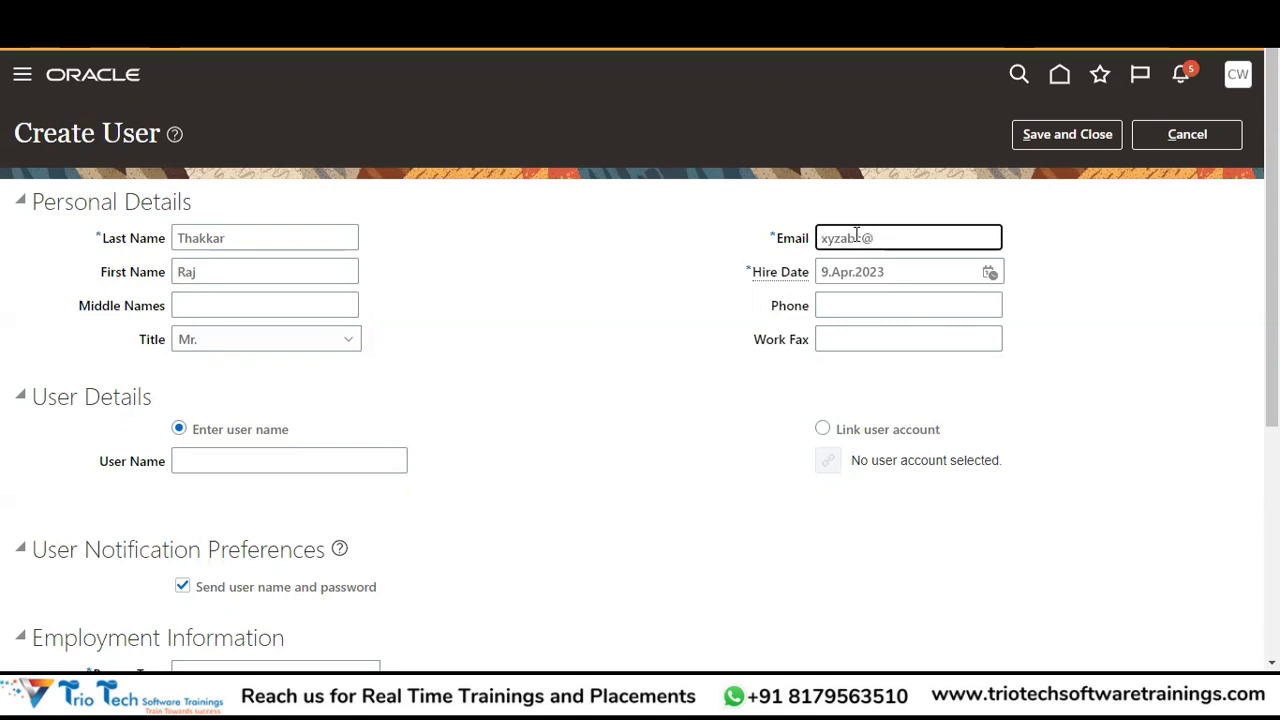
key("BackSpace")
type(".com")
key("Tab")
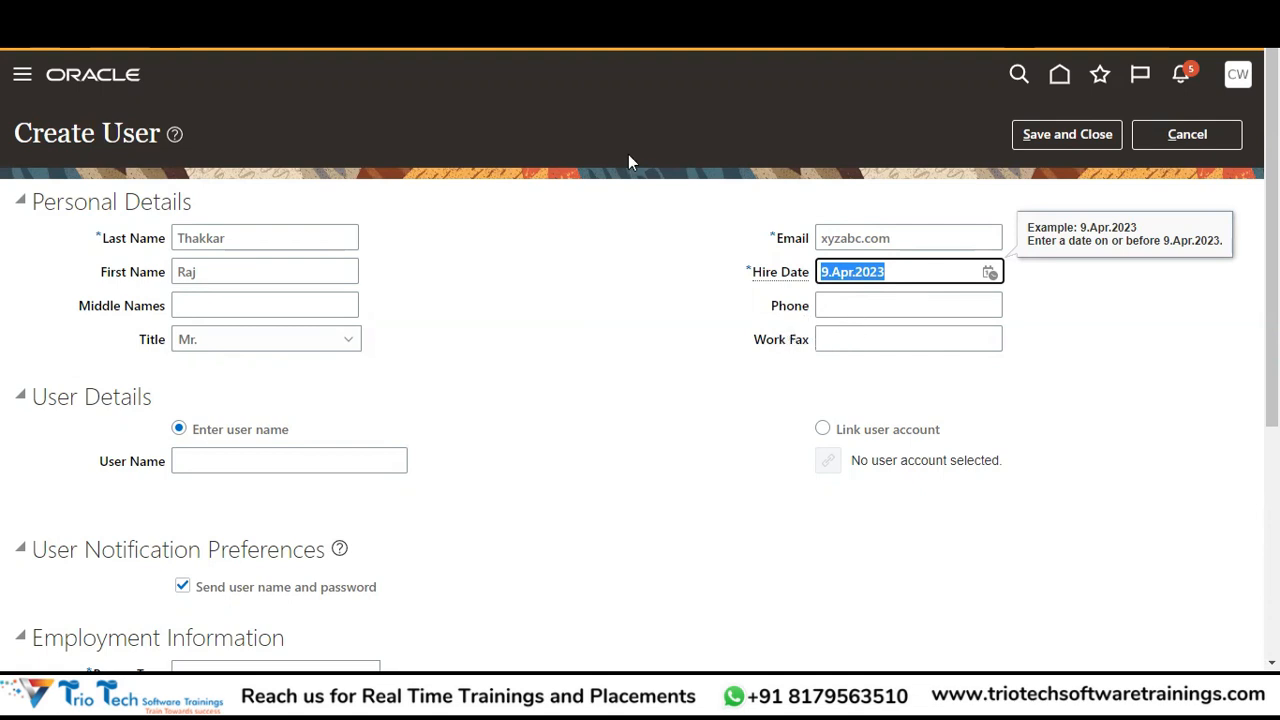
key("ctrl+t")
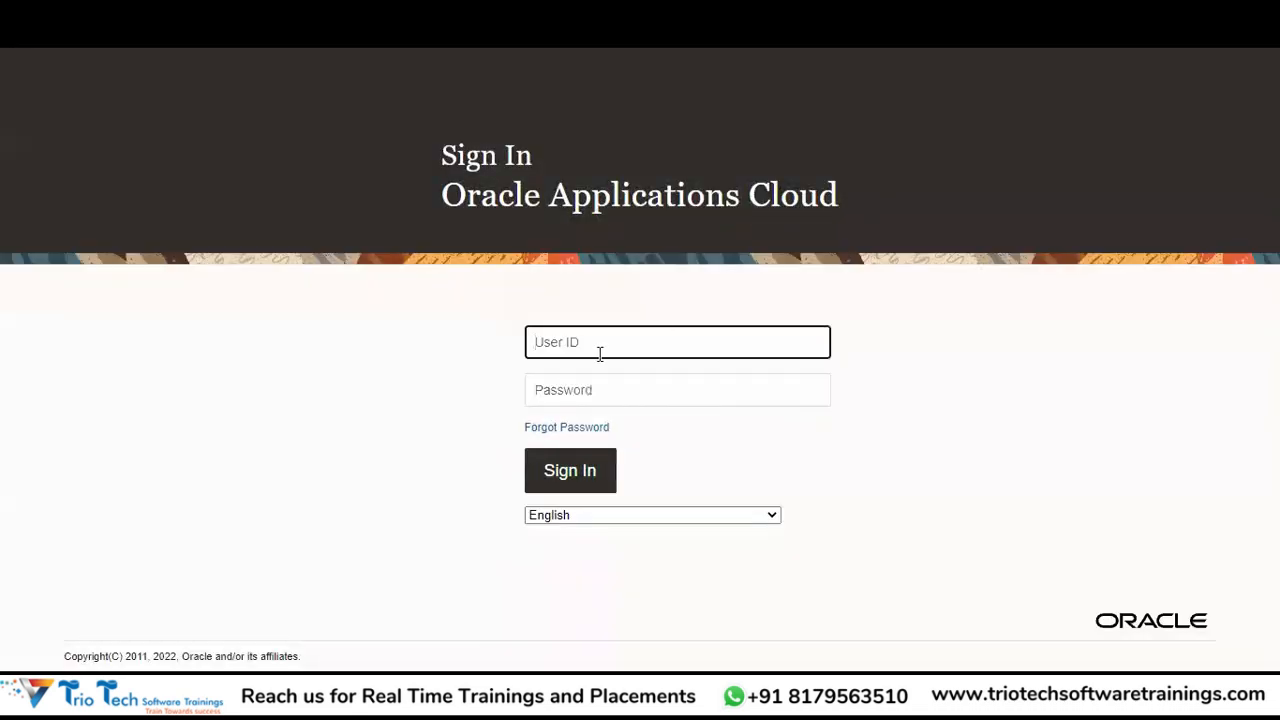
Sign in with the user ID and account password.
key("Tab")
type("*****")
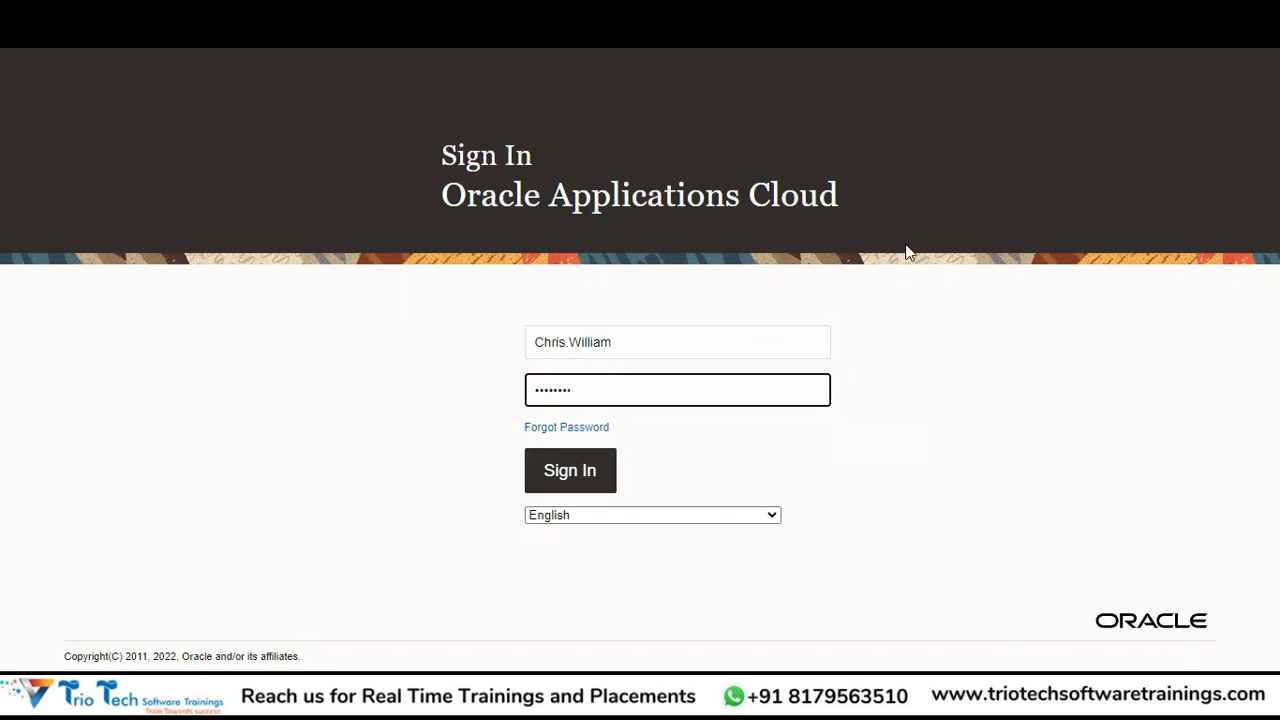
key("Return")
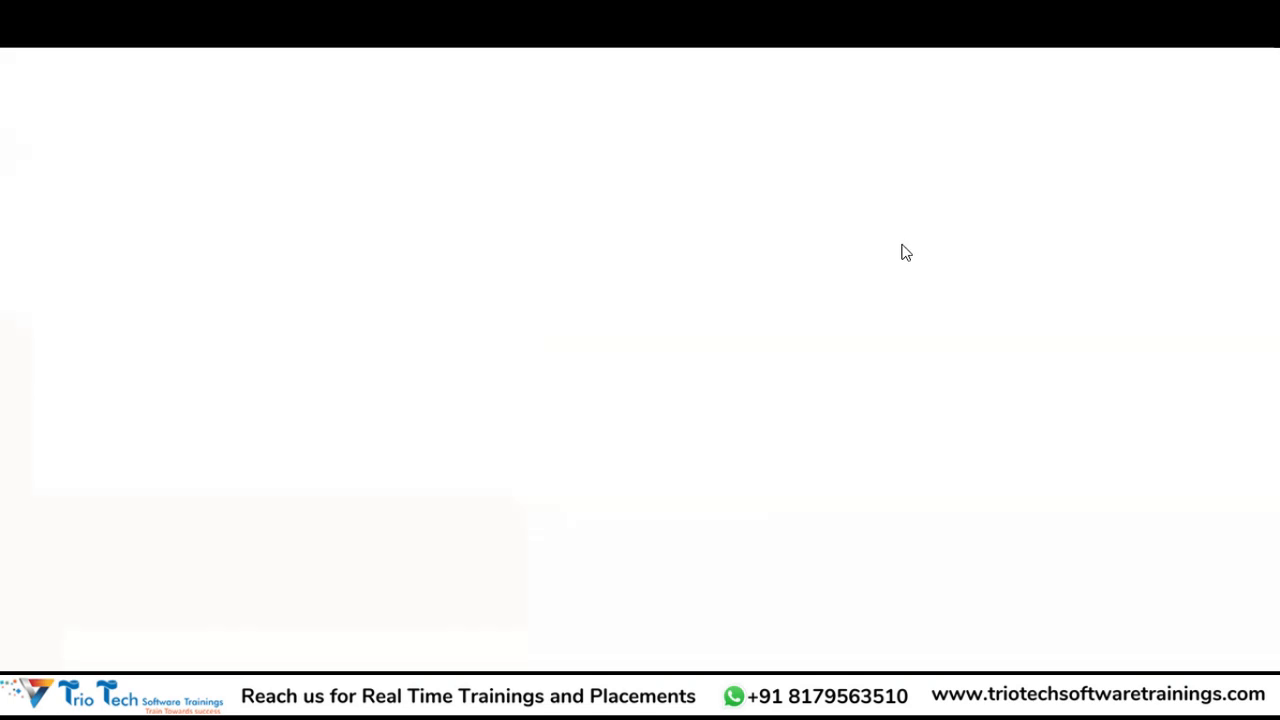
Go to Setup and Maintenance, switch to Financials, and open Manage Users via a Manage%User search.
left_click(1256, 67)
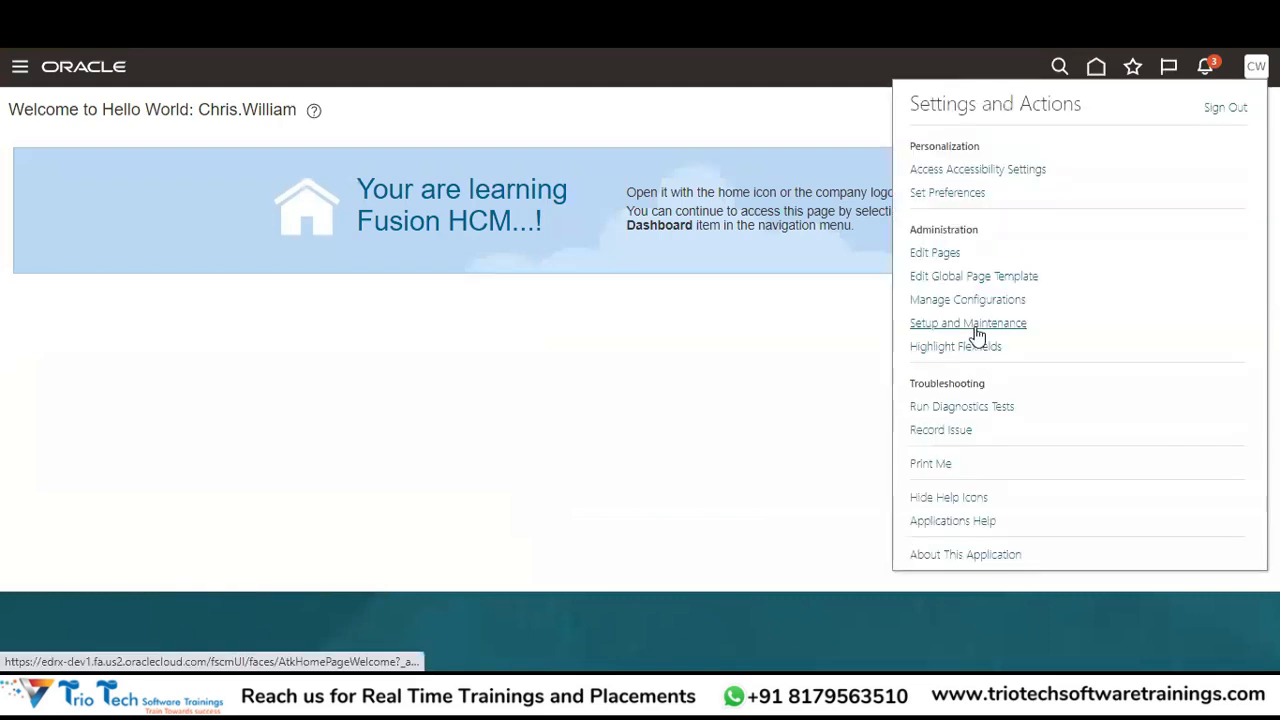
left_click(976, 325)
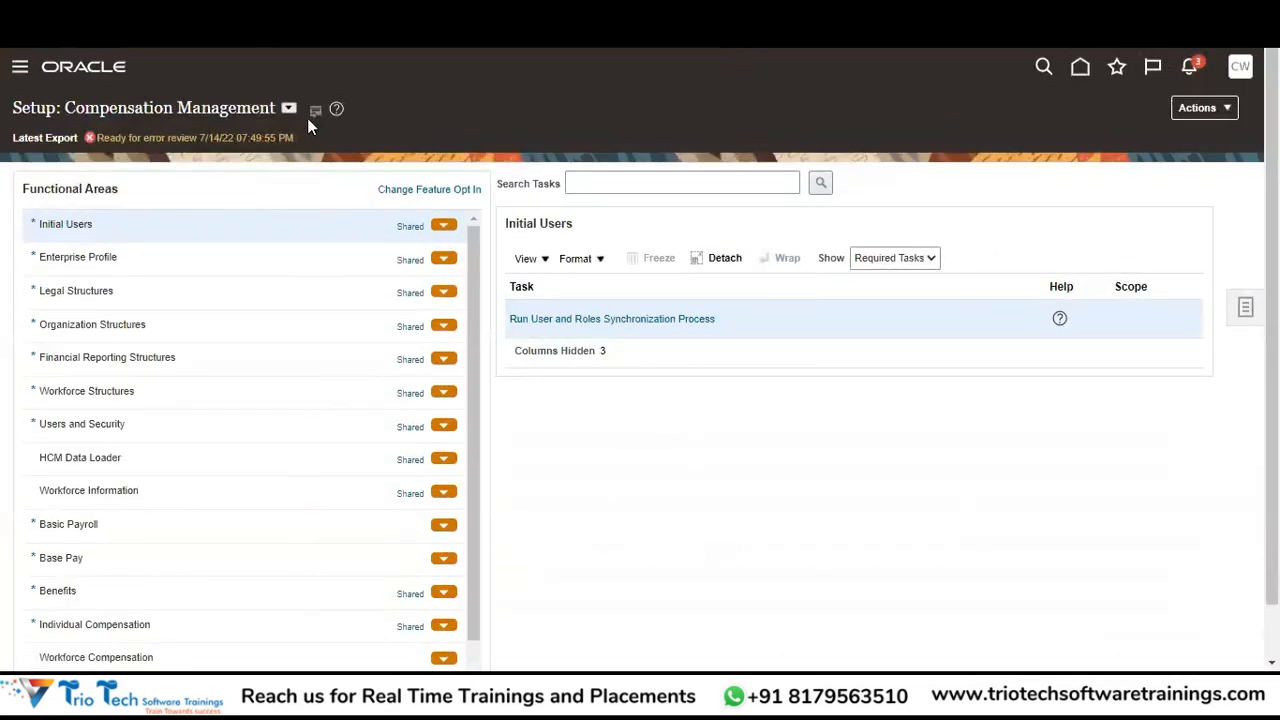
left_click(289, 108)
left_click(322, 227)
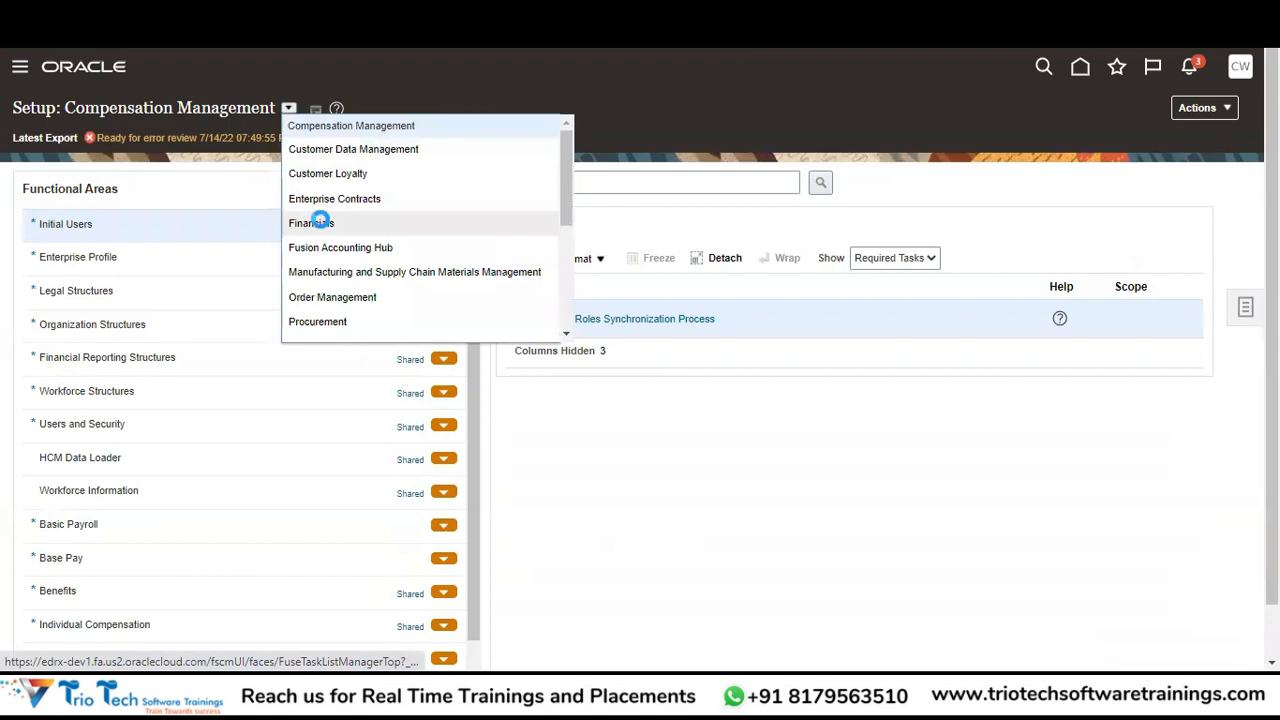
left_click(657, 185)
type("Manage")
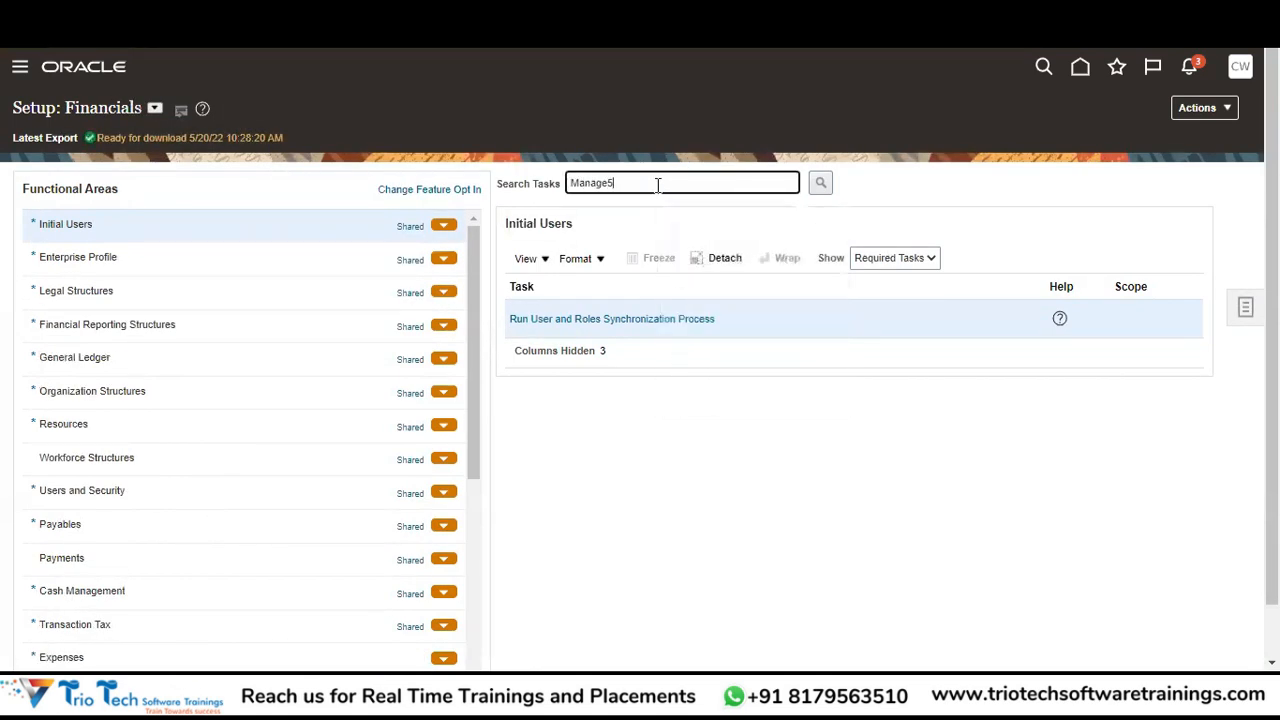
type("%User")
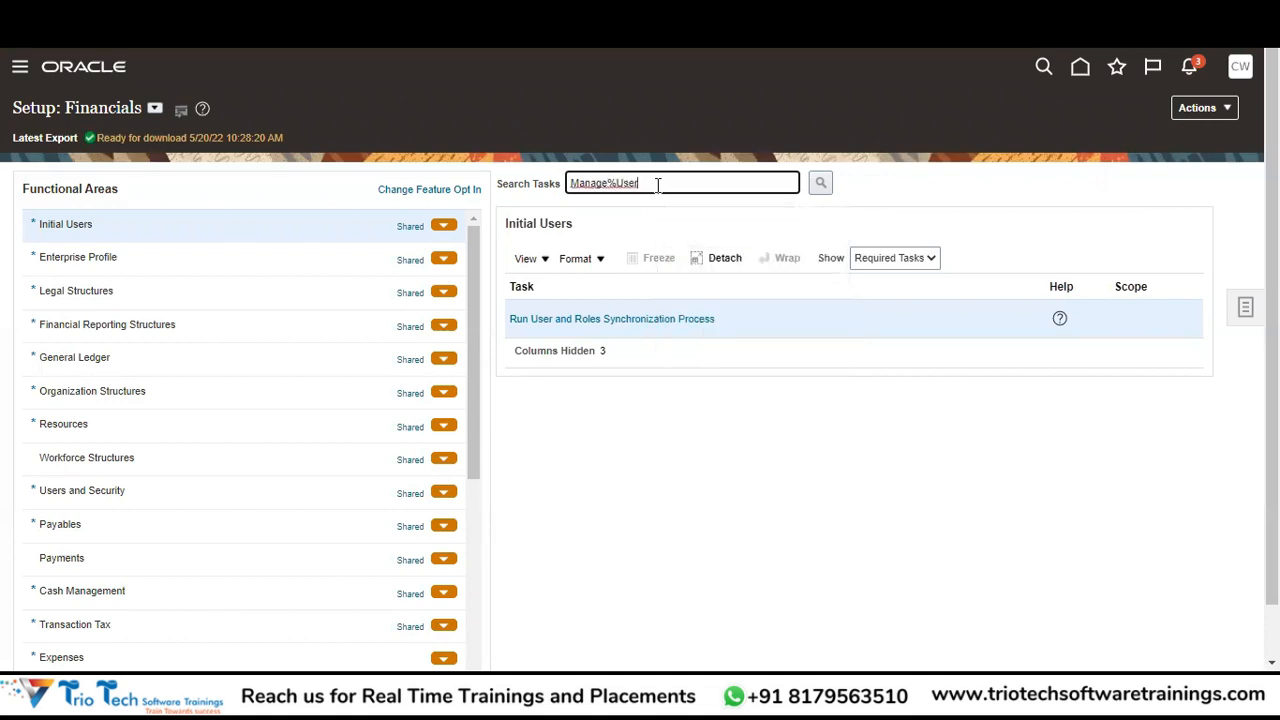
key("Tab")
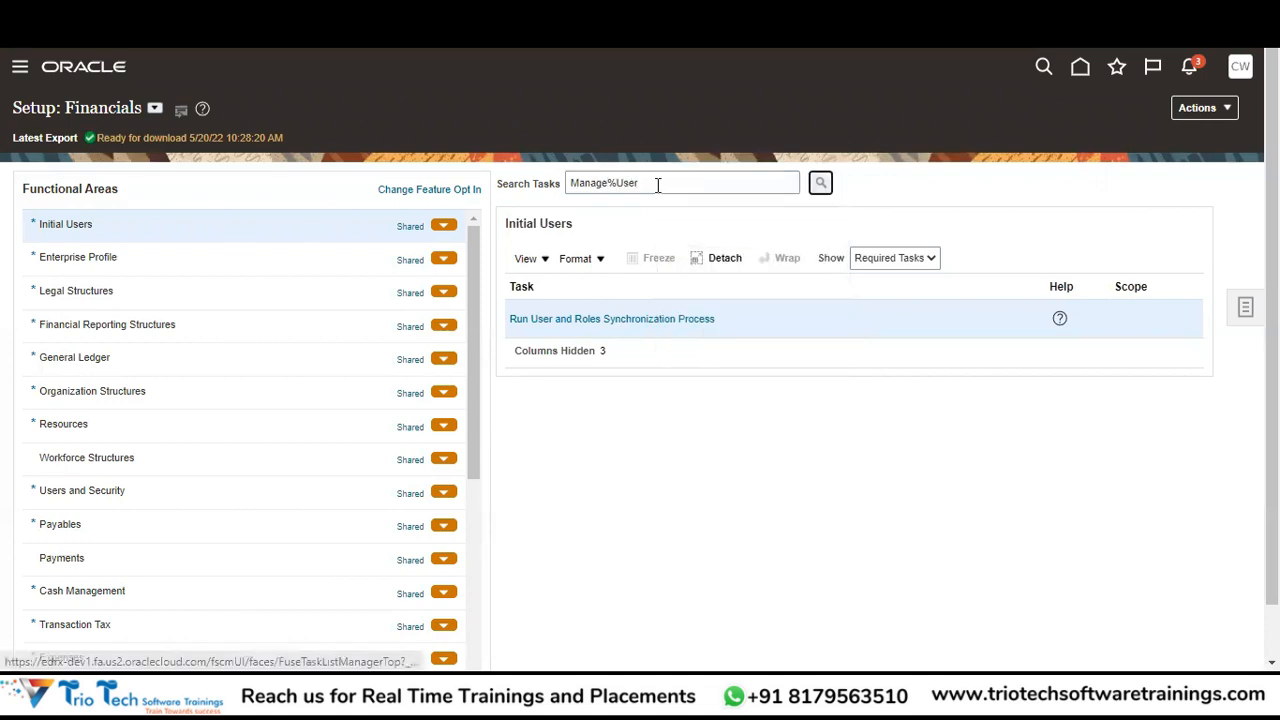
key("Return")
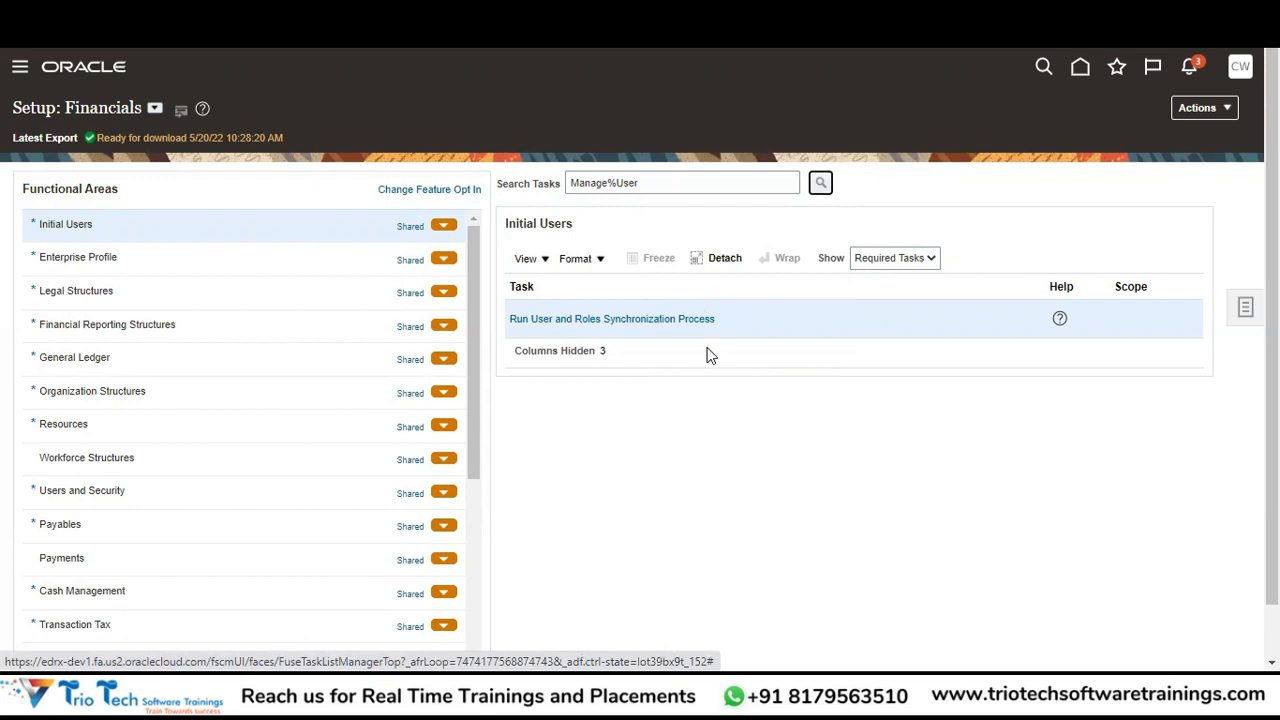
left_click(412, 370)
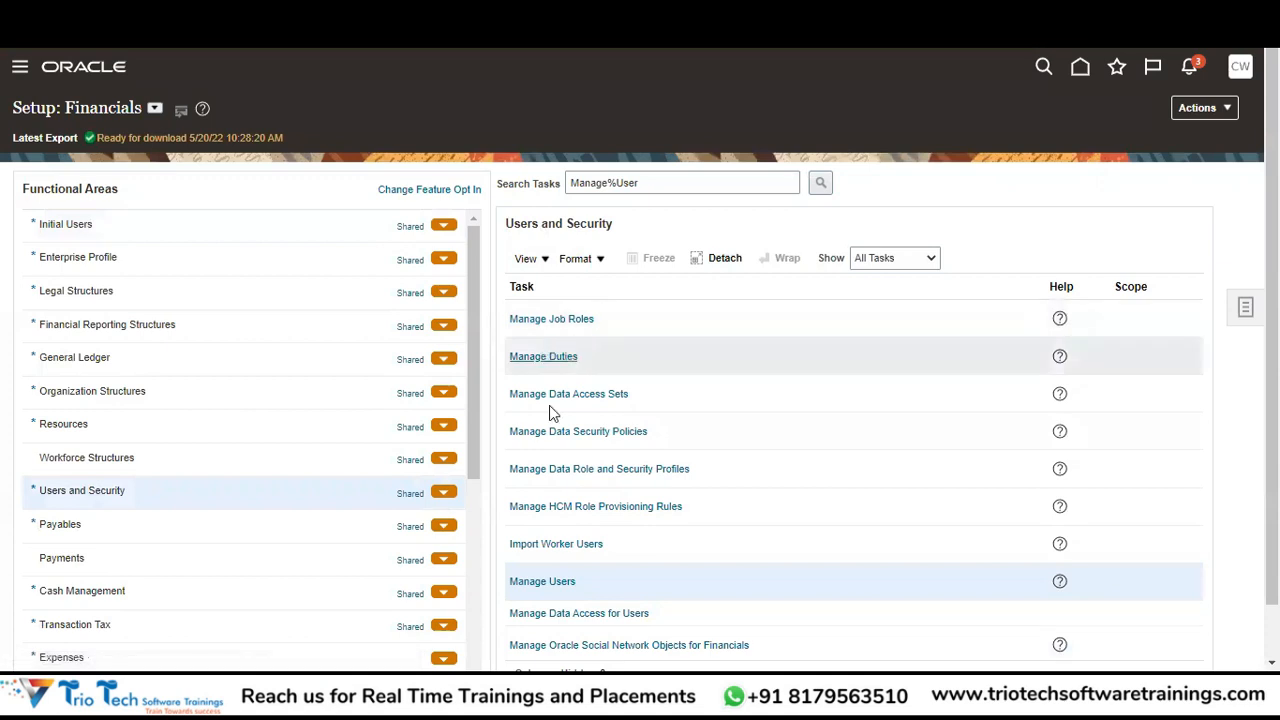
left_click(568, 580)
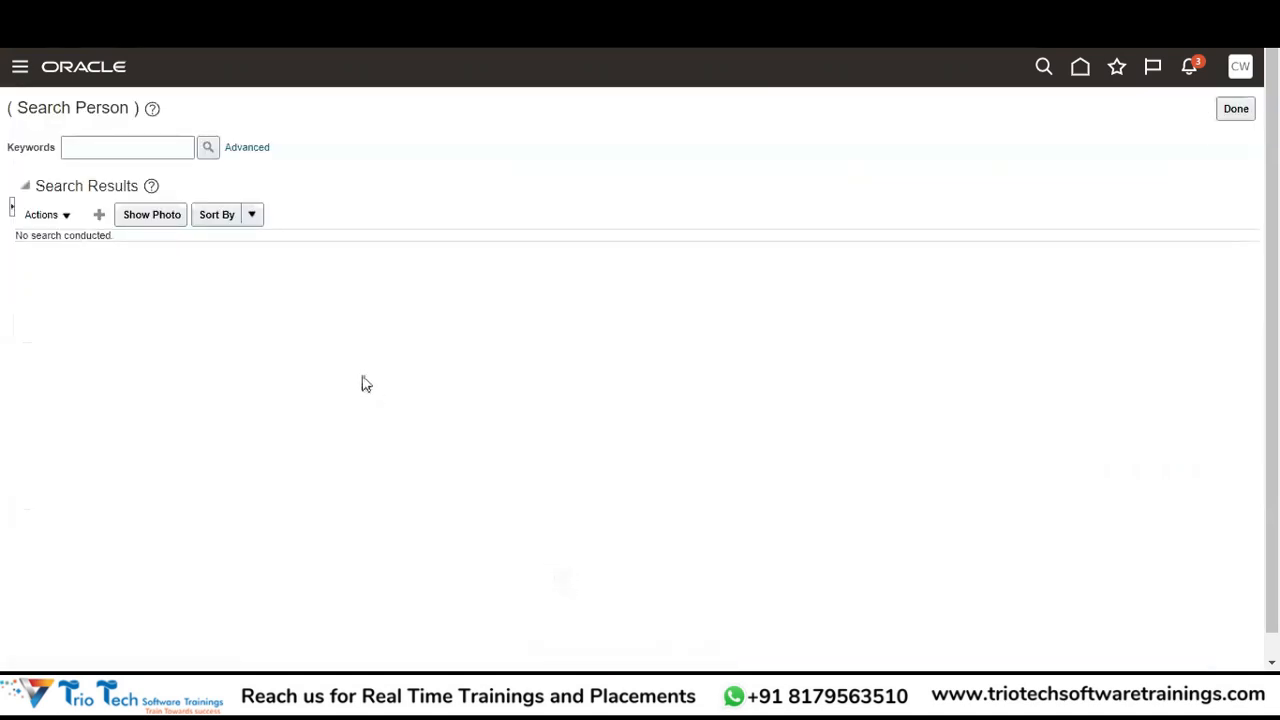
Create a new user, filling in last name, first name, title Mr. and e-mail address.
left_click(99, 216)
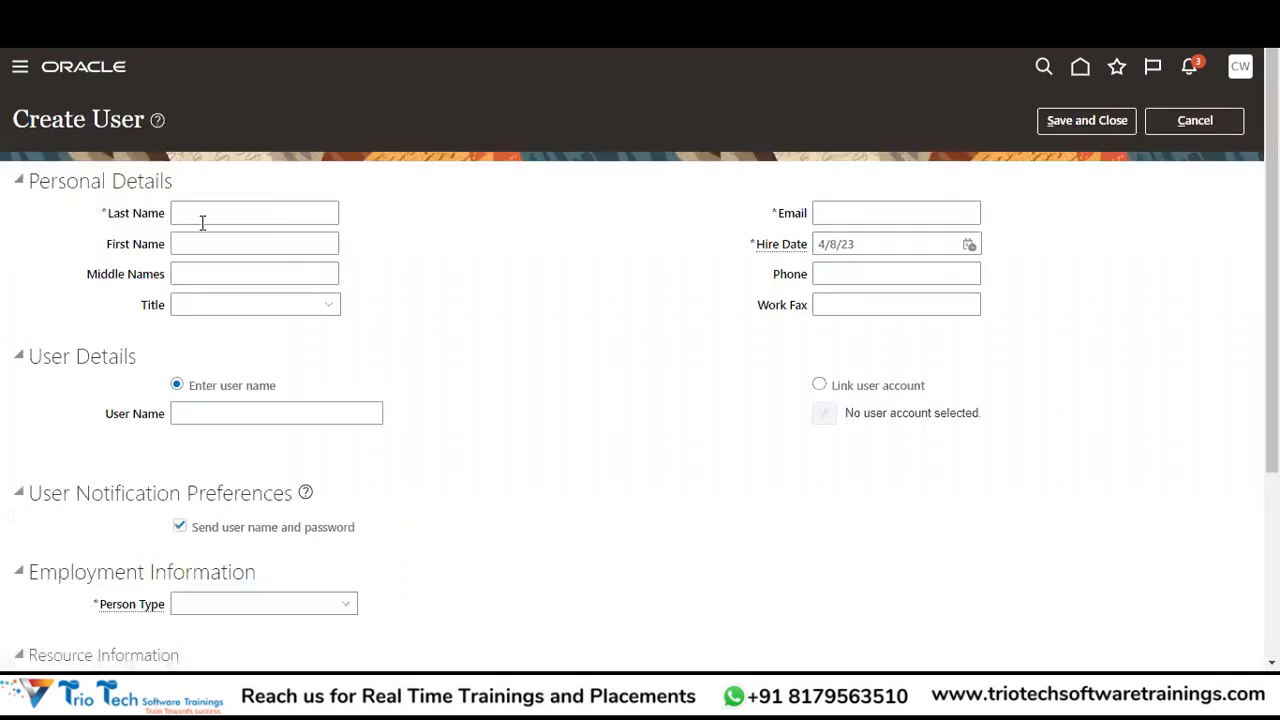
left_click(206, 225)
key("Tab")
key("Tab")
key("Tab")
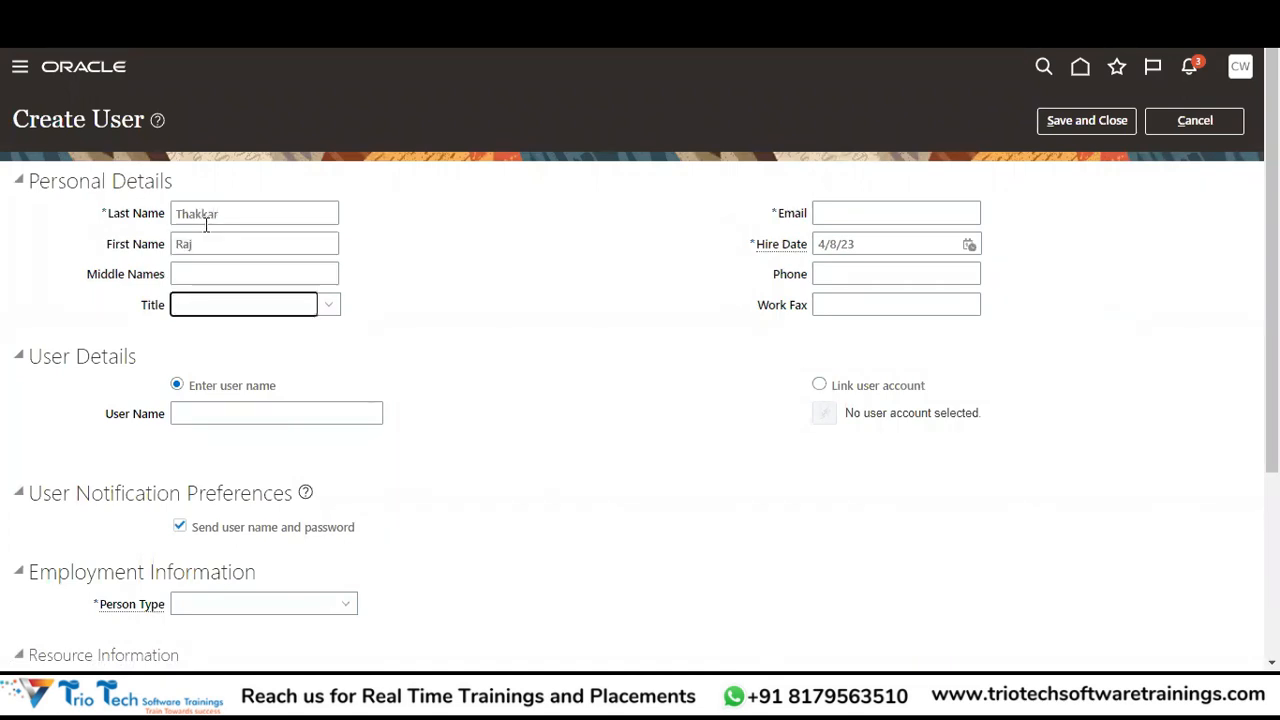
type("Mr.")
key("Tab")
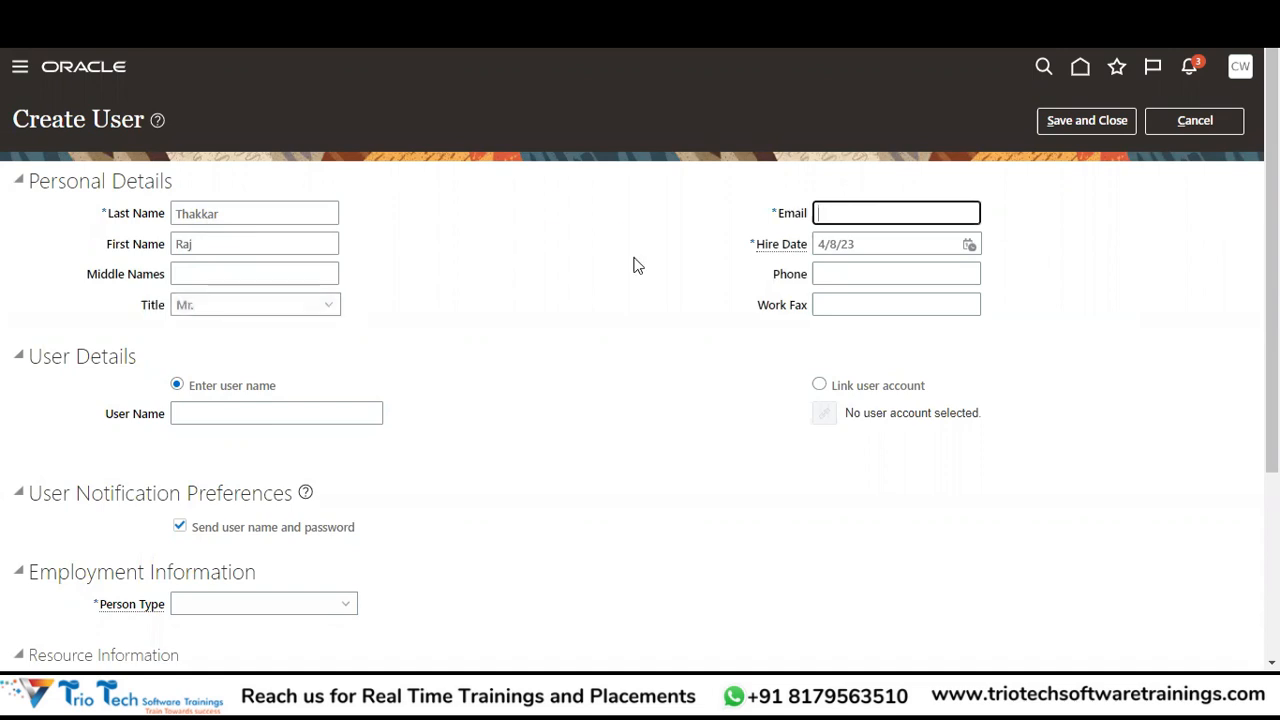
type("xyzabc.com")
key("Tab")
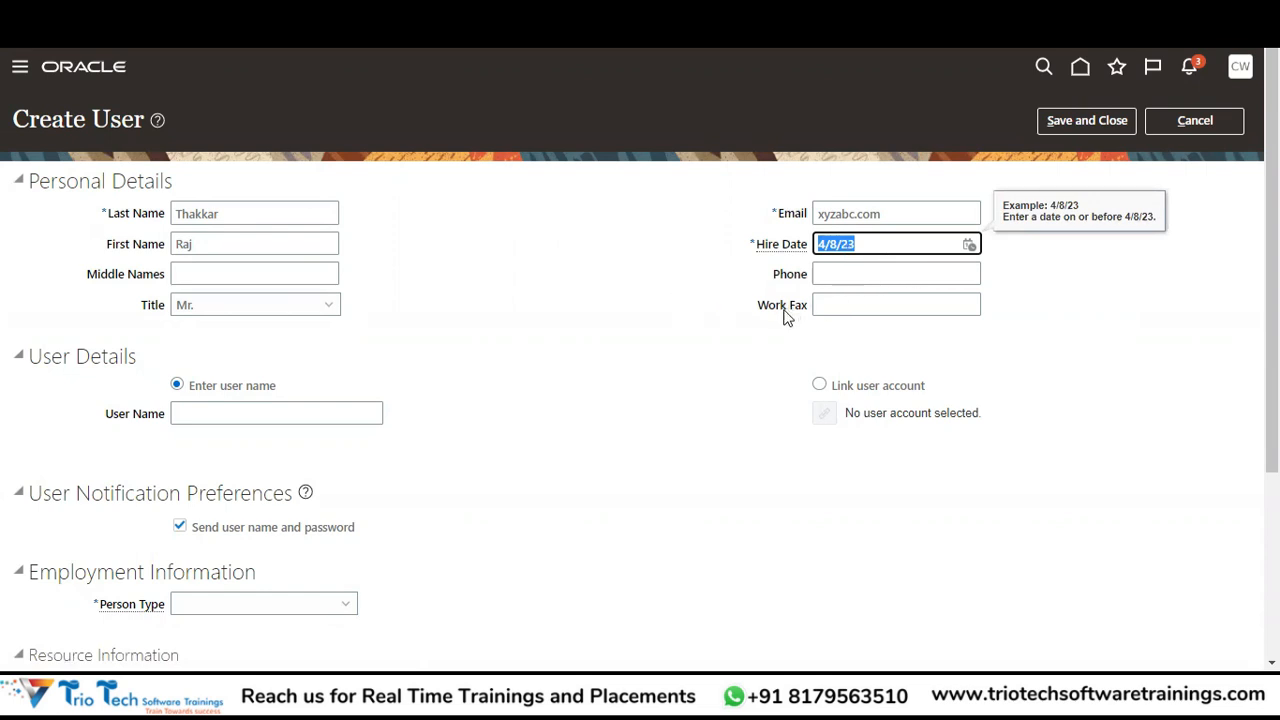
Enter the user name and turn off sending the user name and password.
left_click(240, 411)
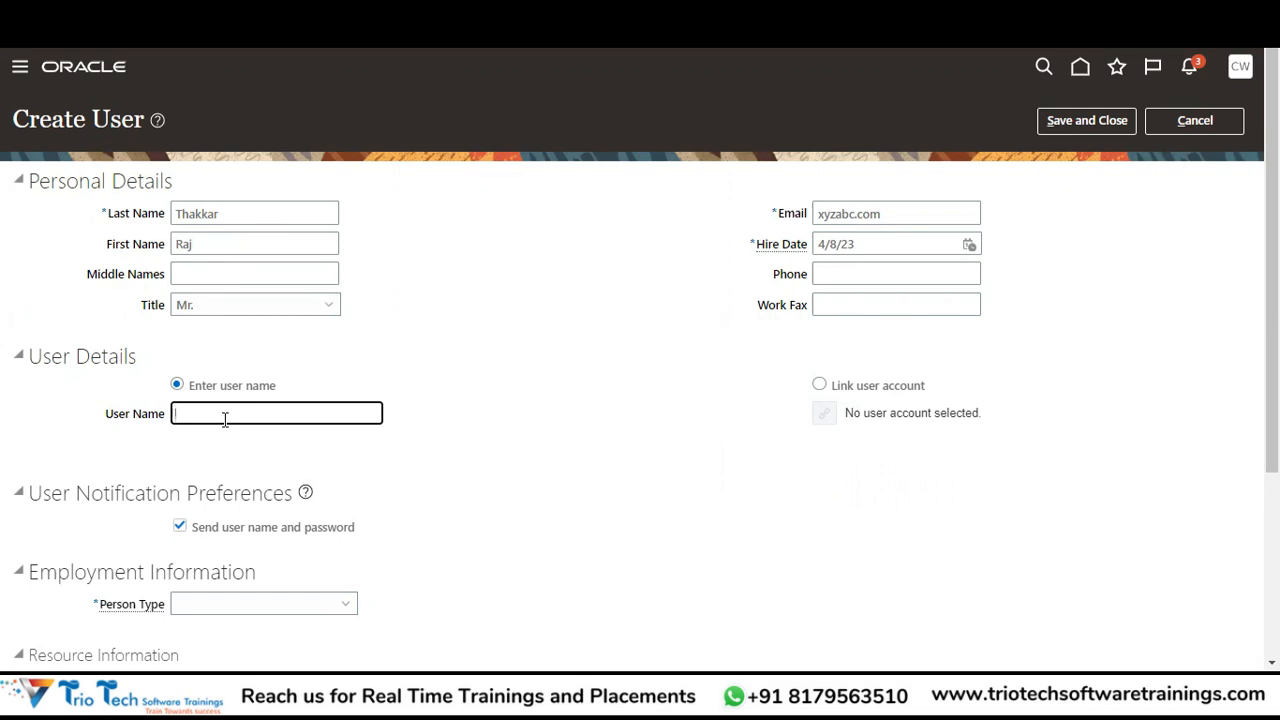
key("Tab")
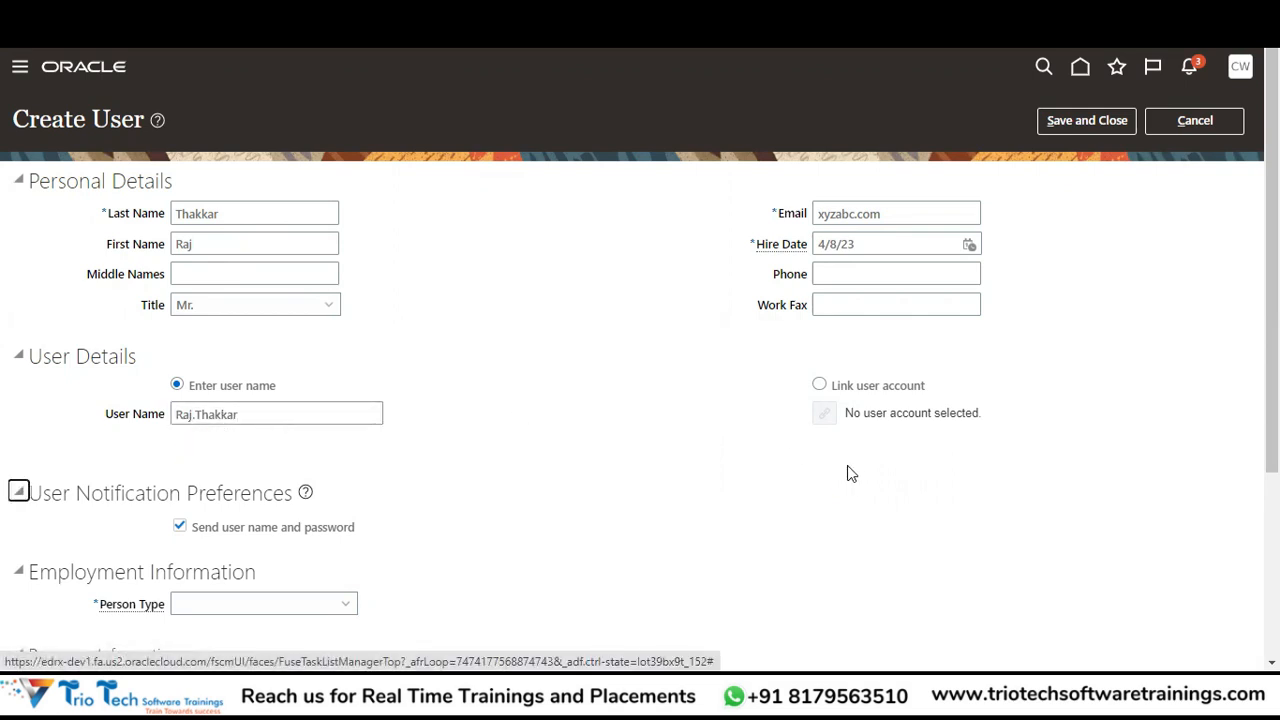
scroll(790, 430, "down", 3)
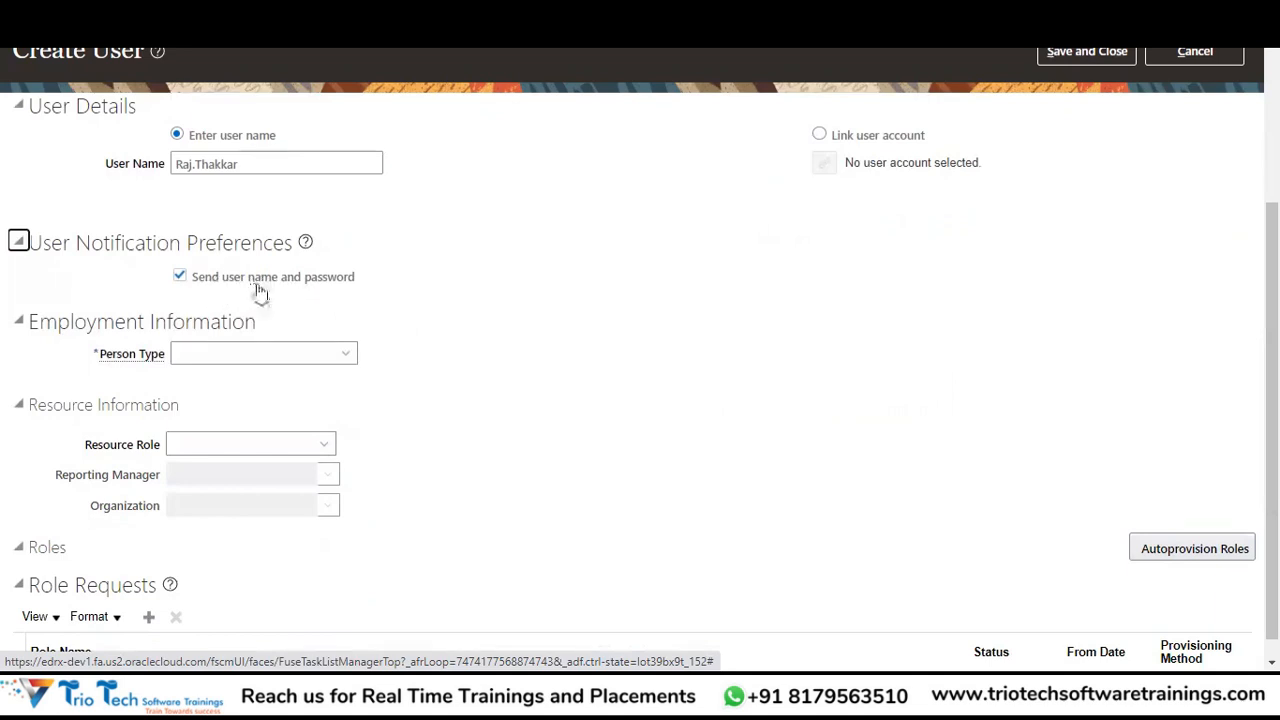
left_click(180, 276)
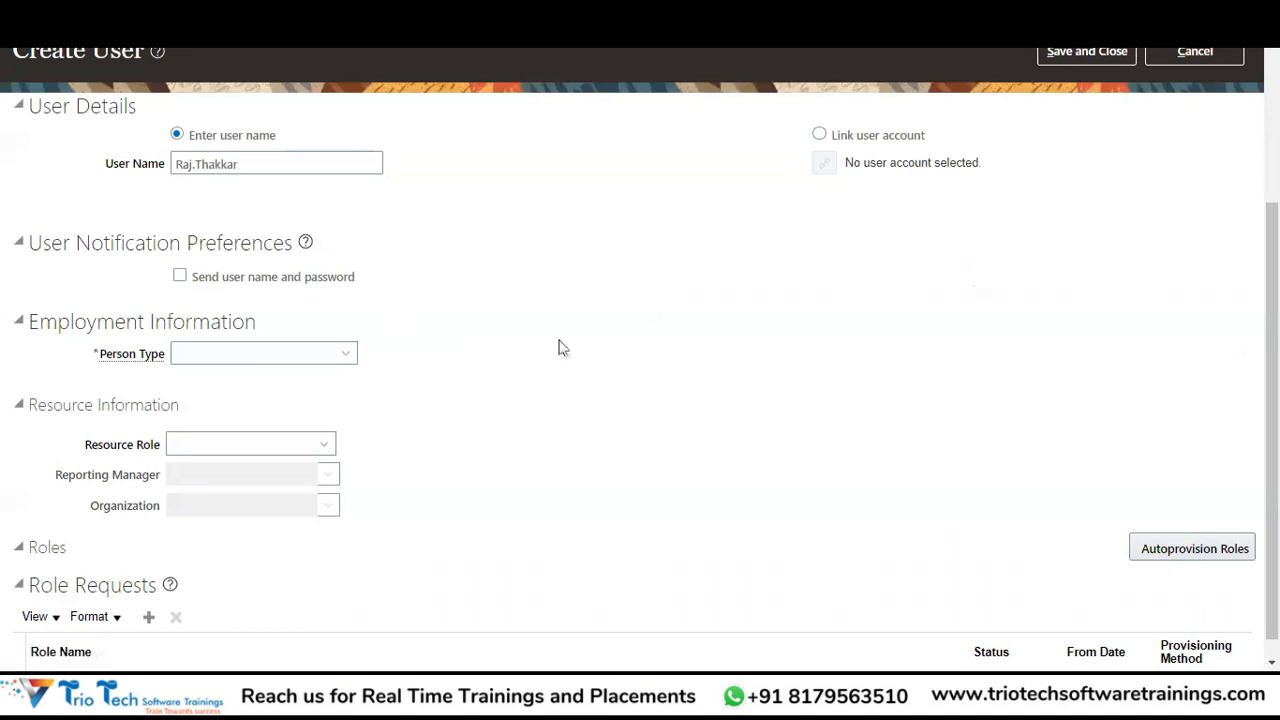
Set the person type to Employee and the legal employer to Vision Manufacturing.
left_click(205, 358)
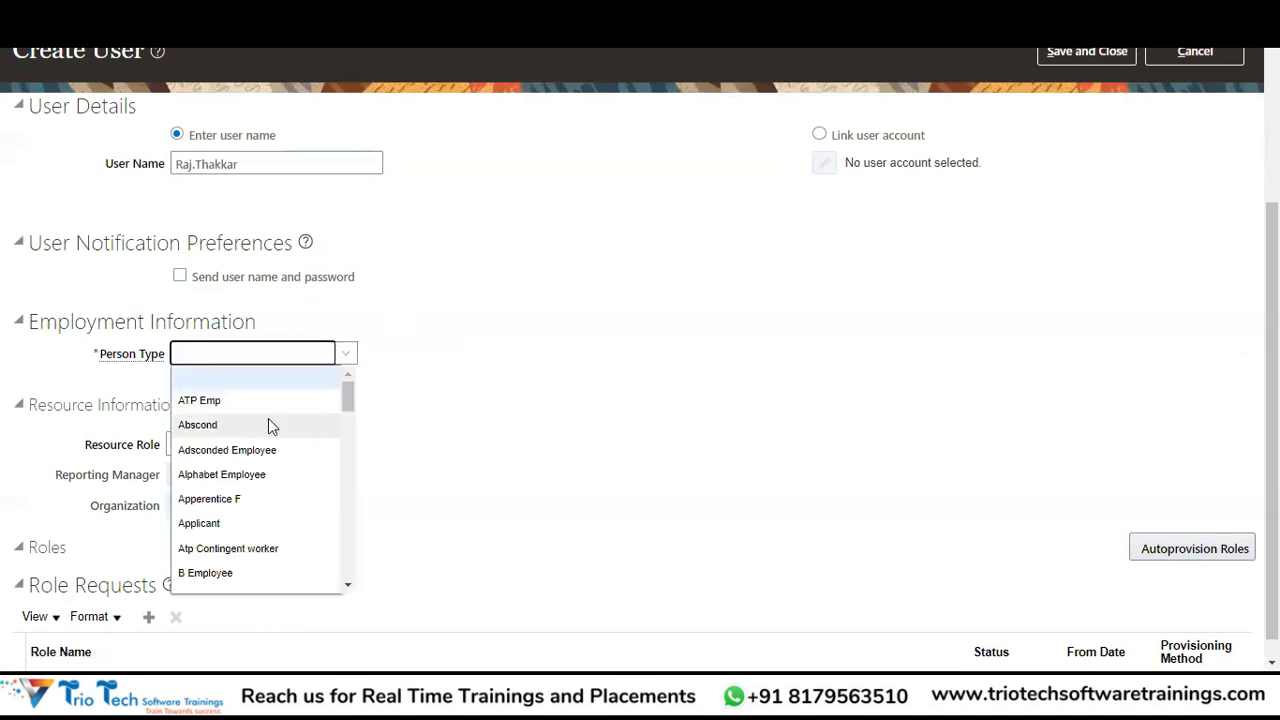
key("e")
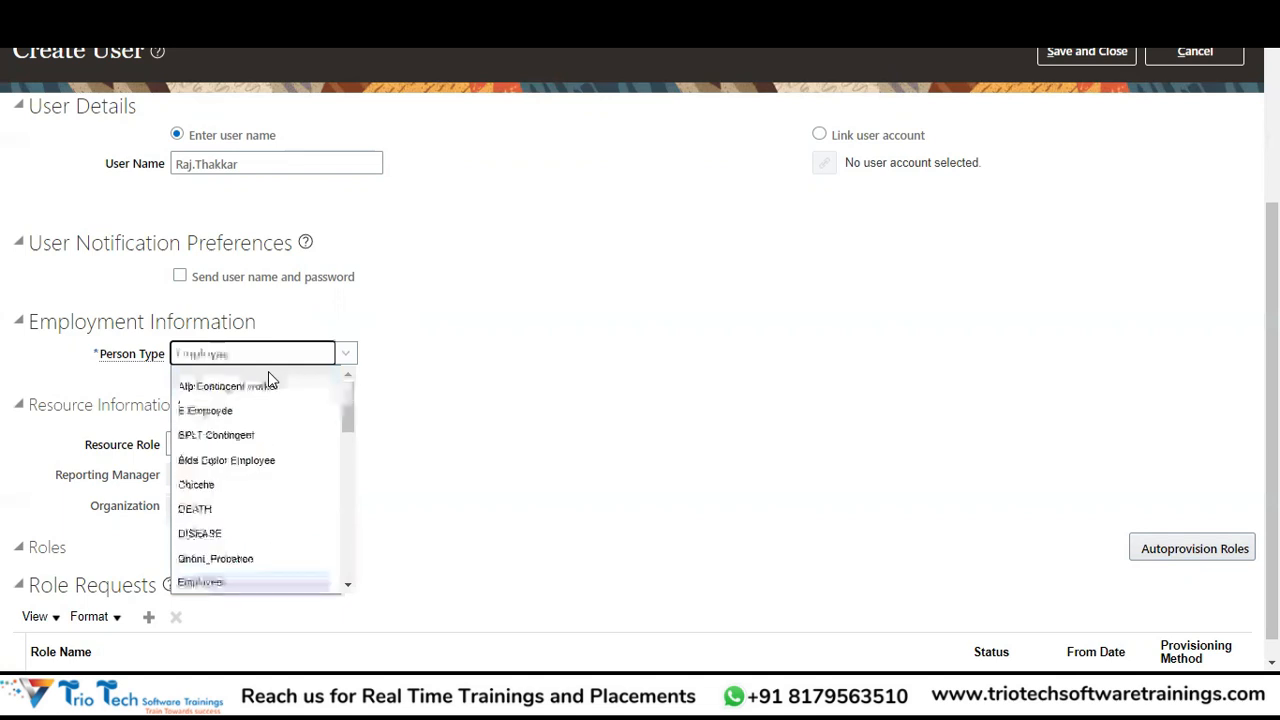
key("Tab")
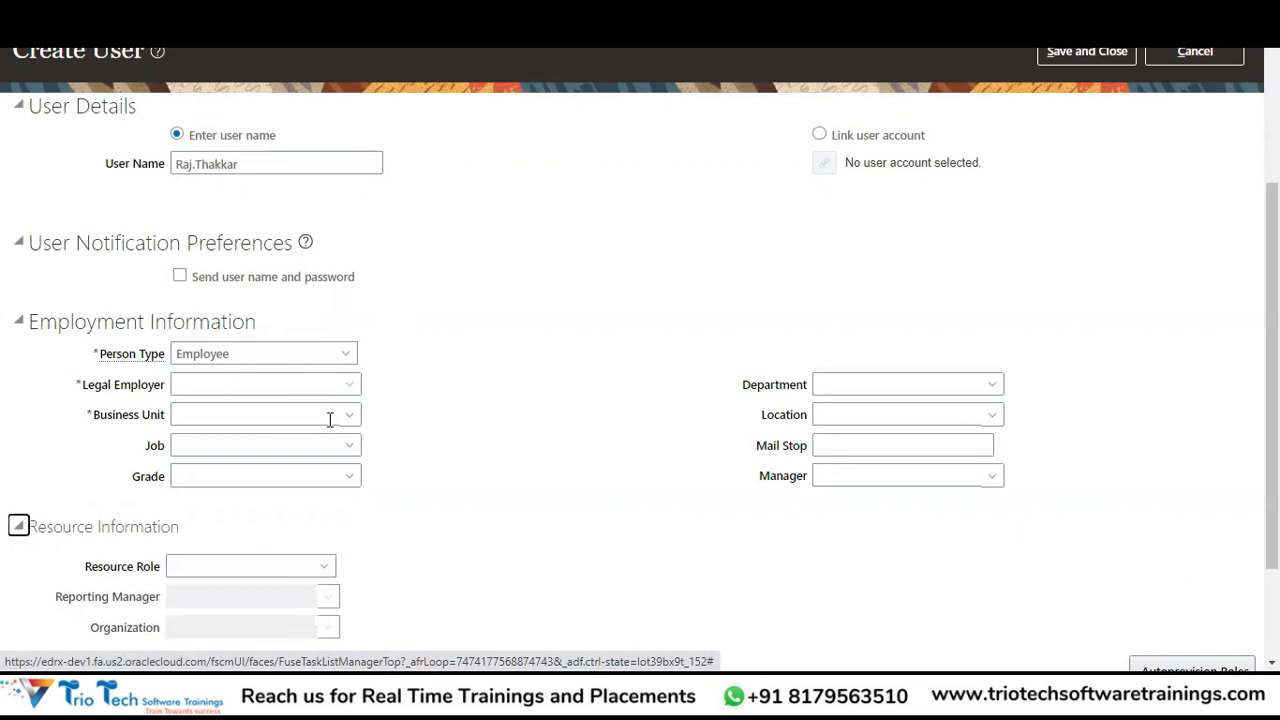
left_click(302, 384)
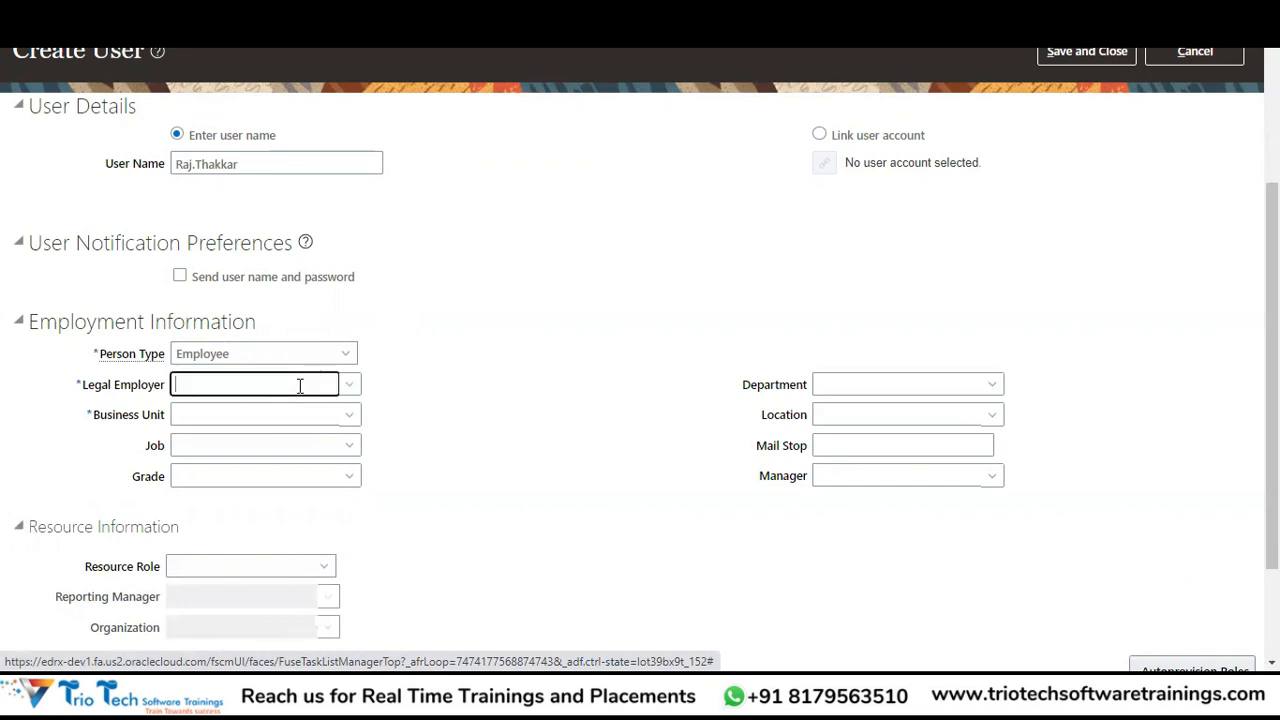
left_click(350, 388)
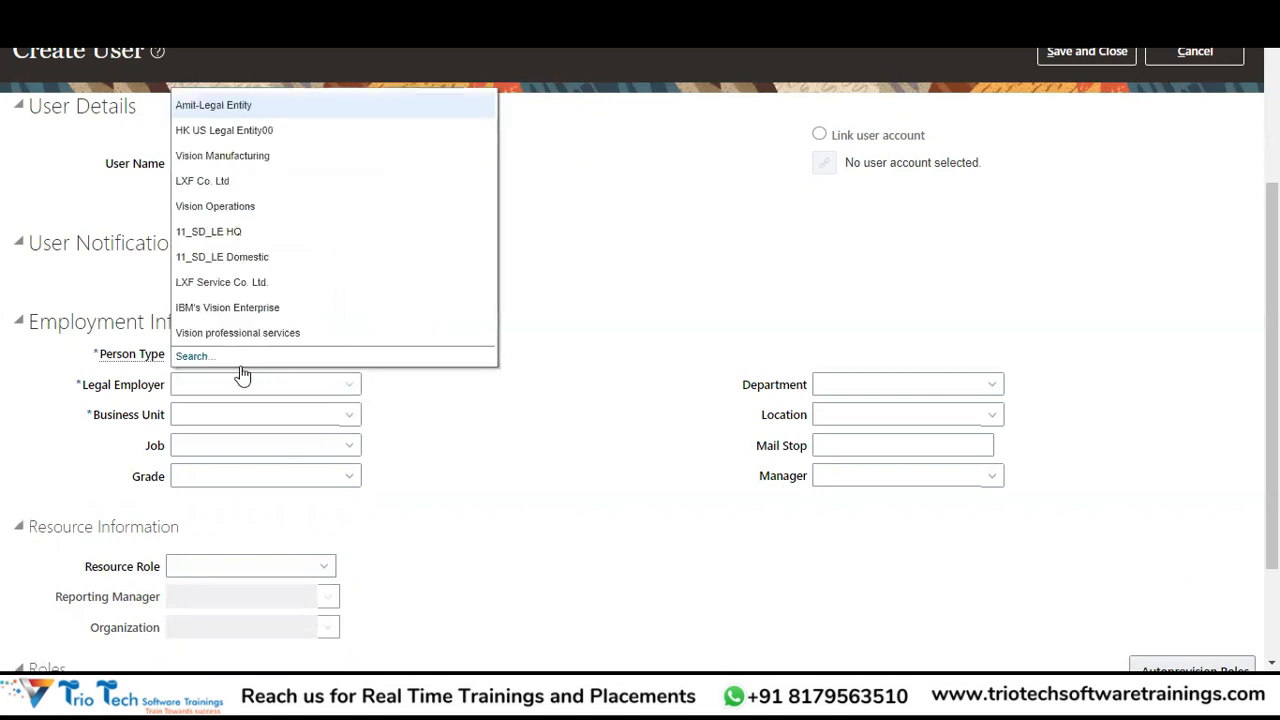
left_click(238, 379)
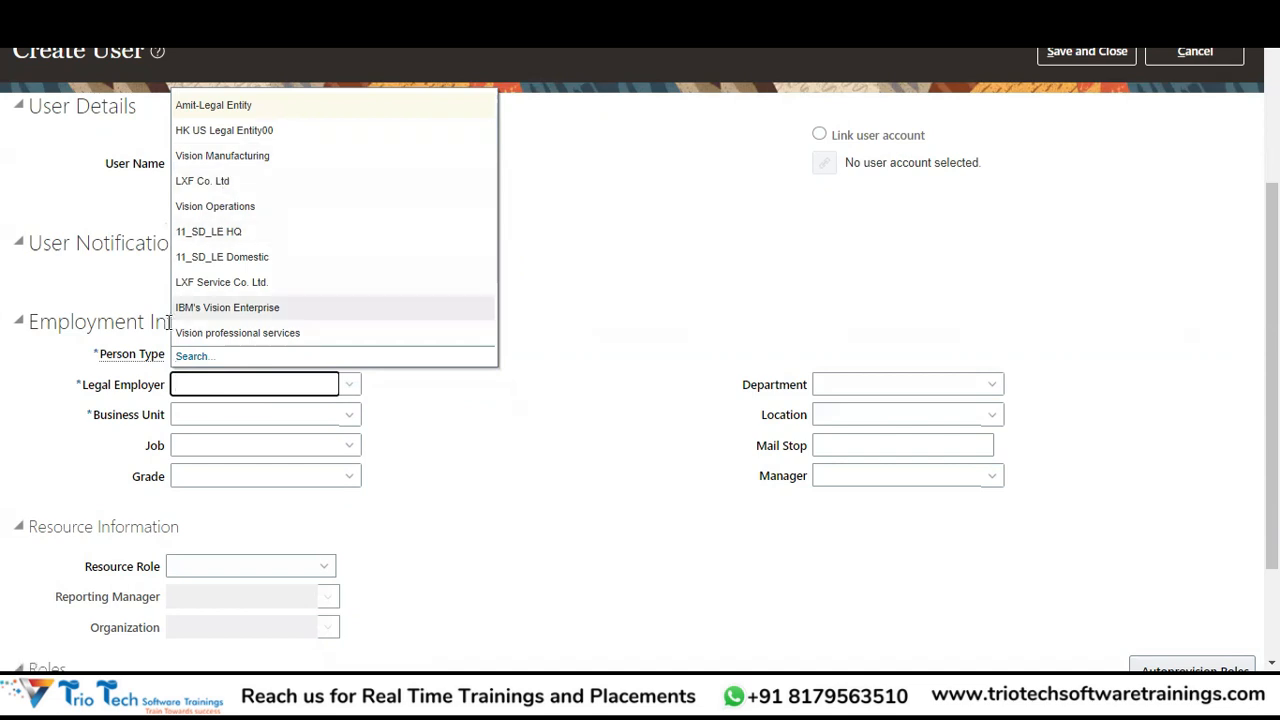
left_click(243, 384)
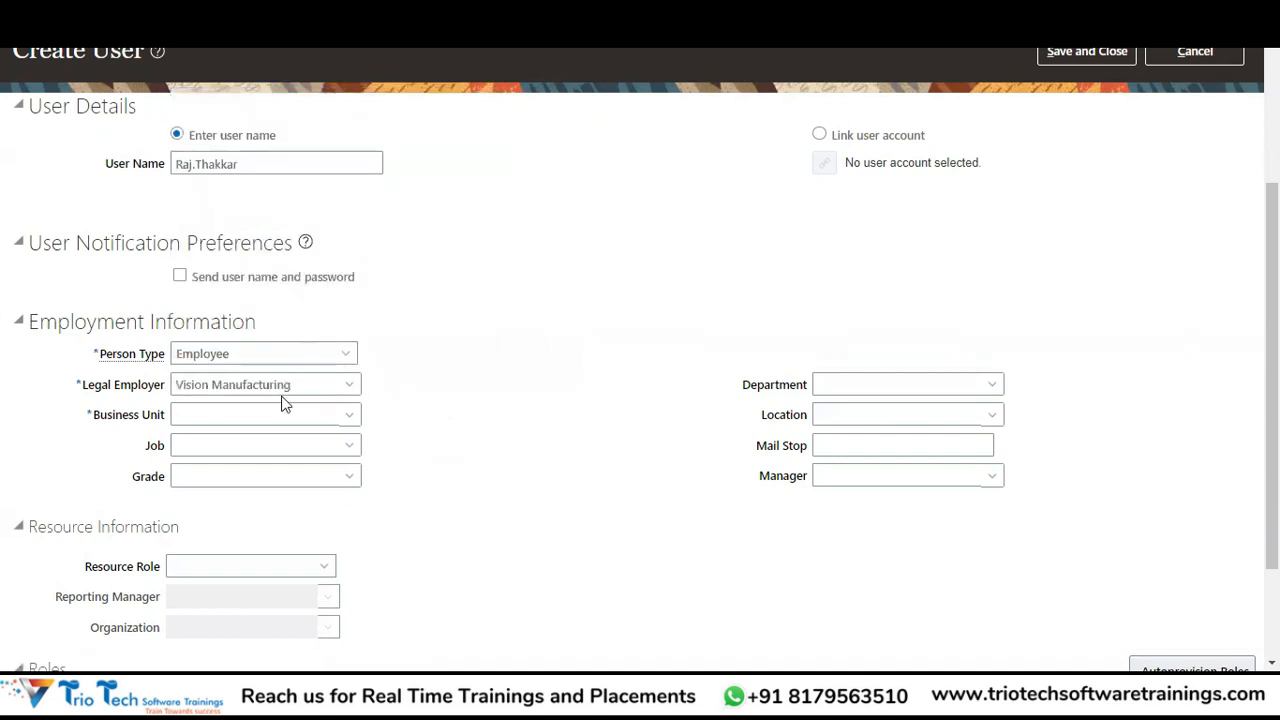
Bring up the Business Unit Search and Select dialog.
left_click(346, 413)
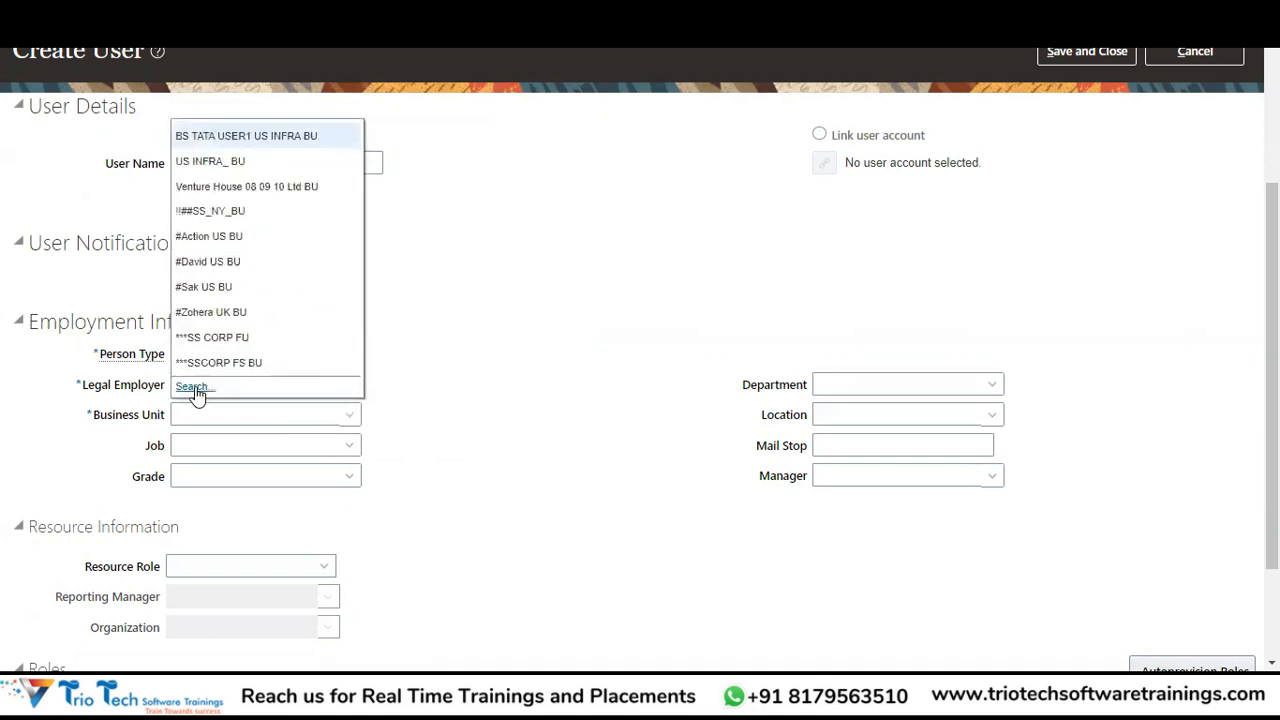
left_click(193, 387)
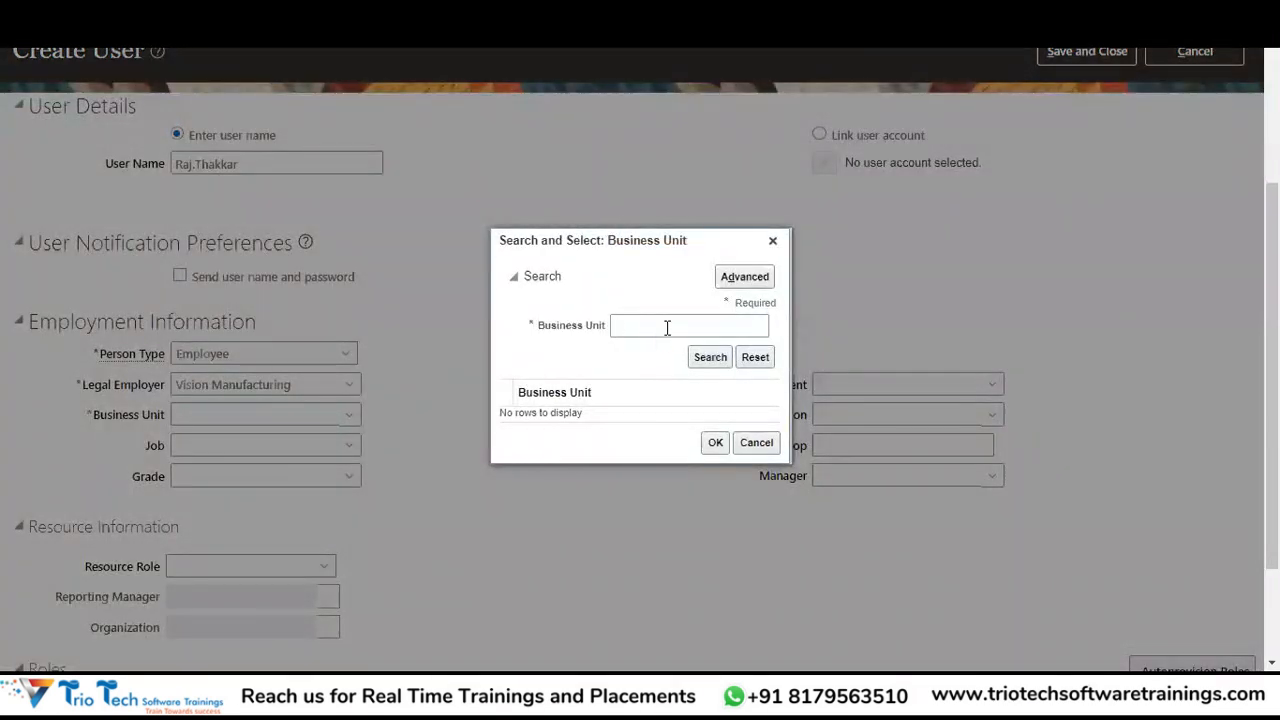
left_click(663, 325)
Search ABCCORP and select ABCCORP INSURANCE BU as the business unit, then review the form.
type("ABCC")
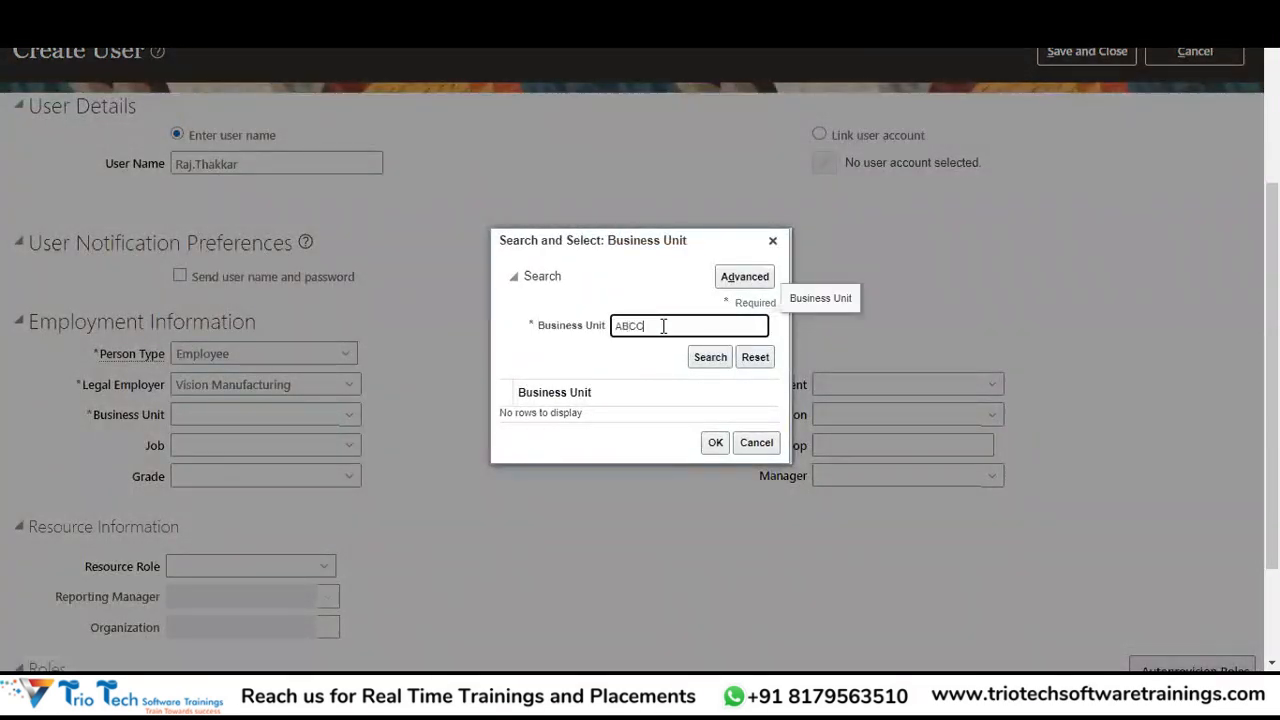
type("ORP")
key("Tab")
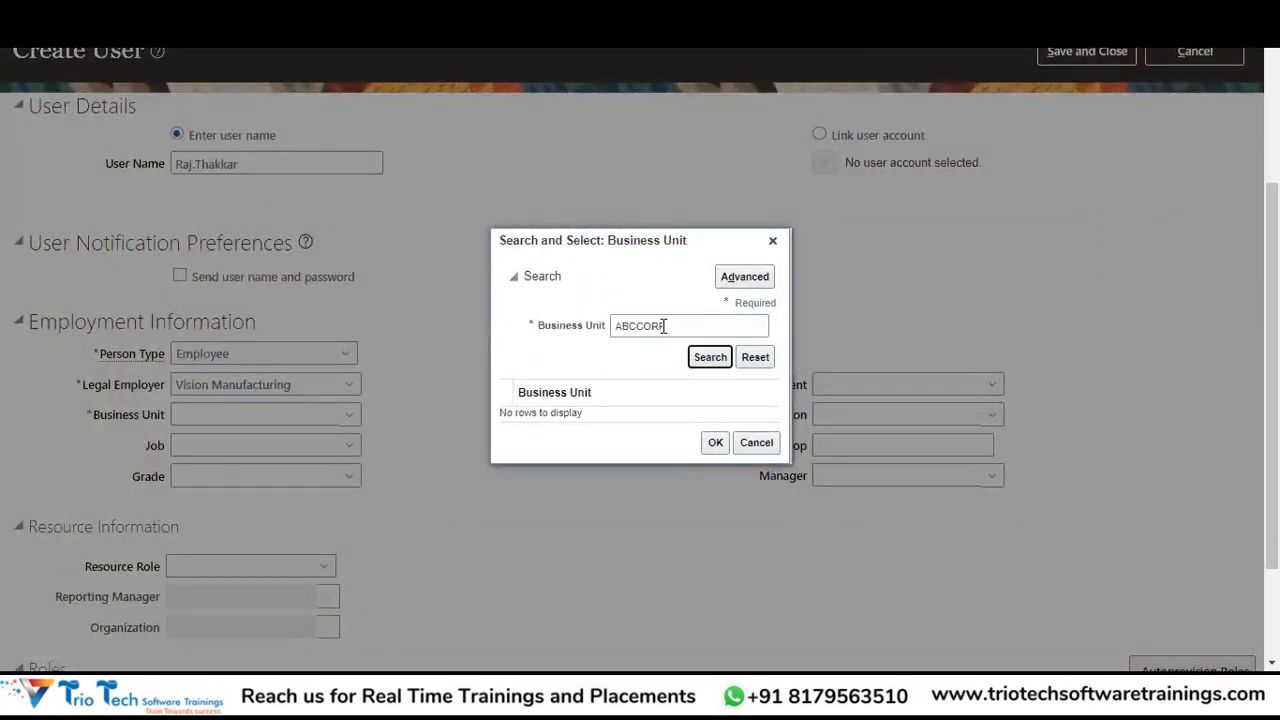
key("Return")
left_click(616, 413)
left_click(714, 500)
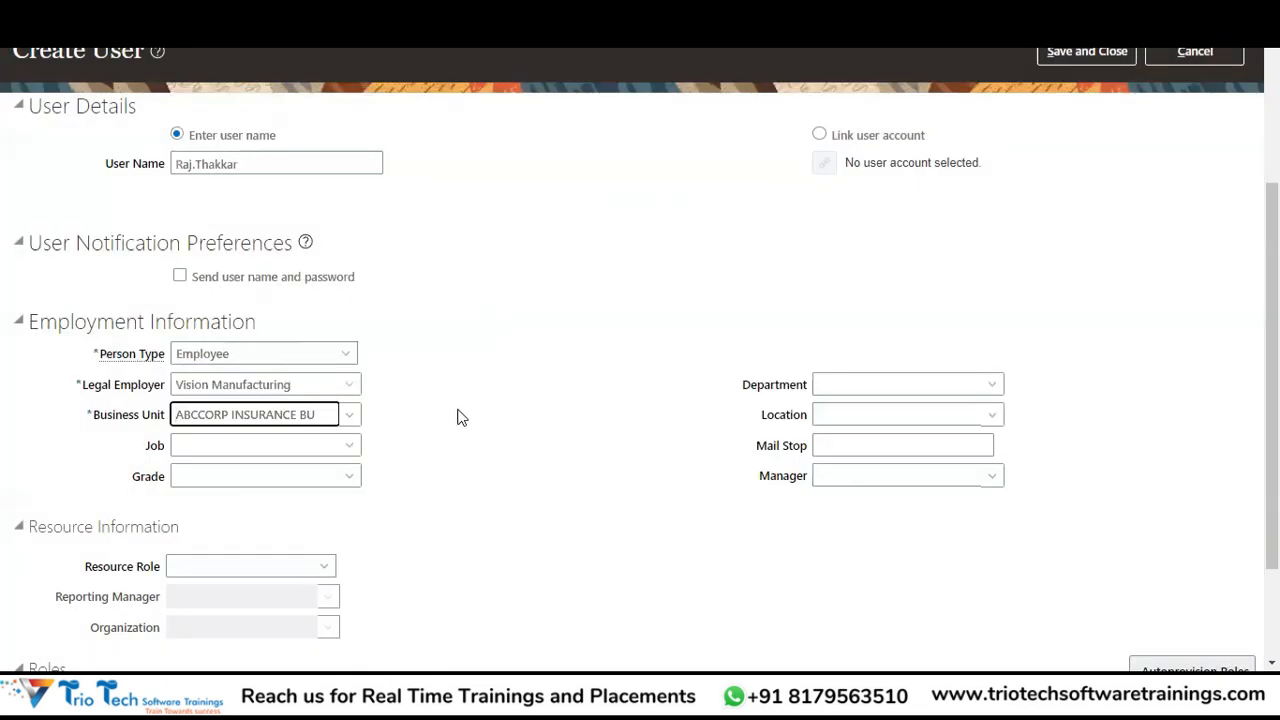
left_click(461, 417)
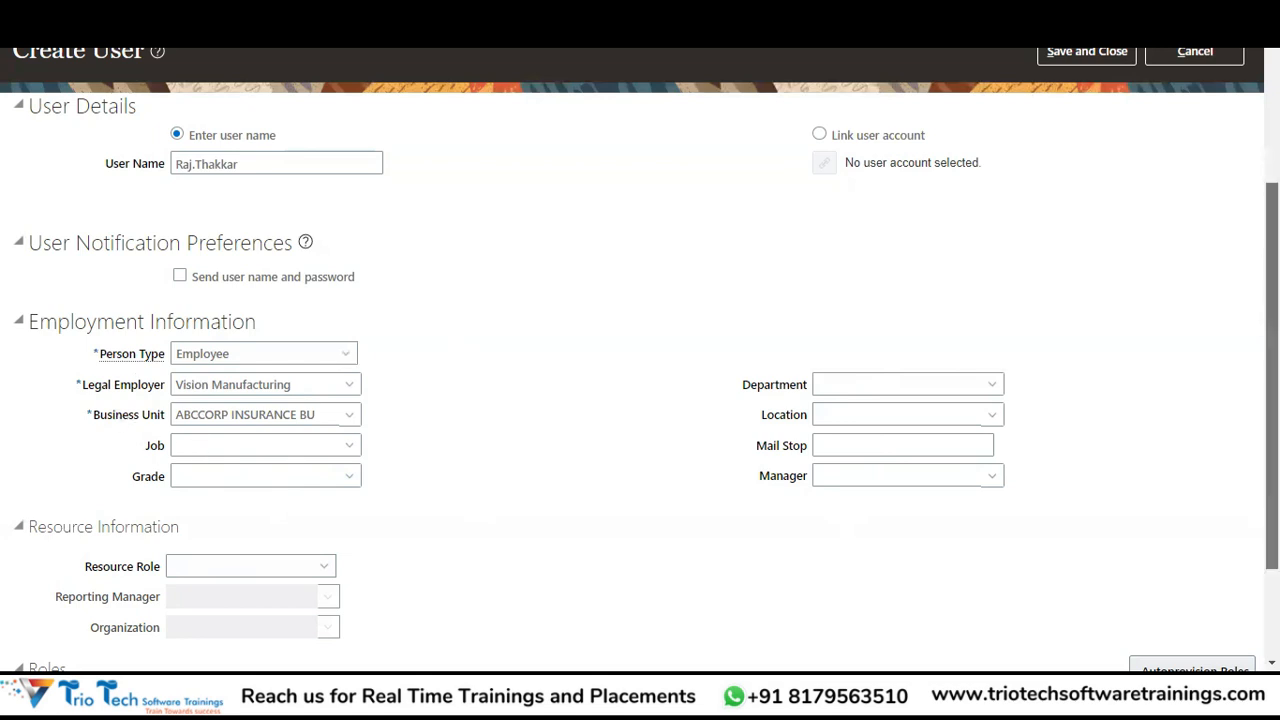
scroll(640, 380, "down", 3)
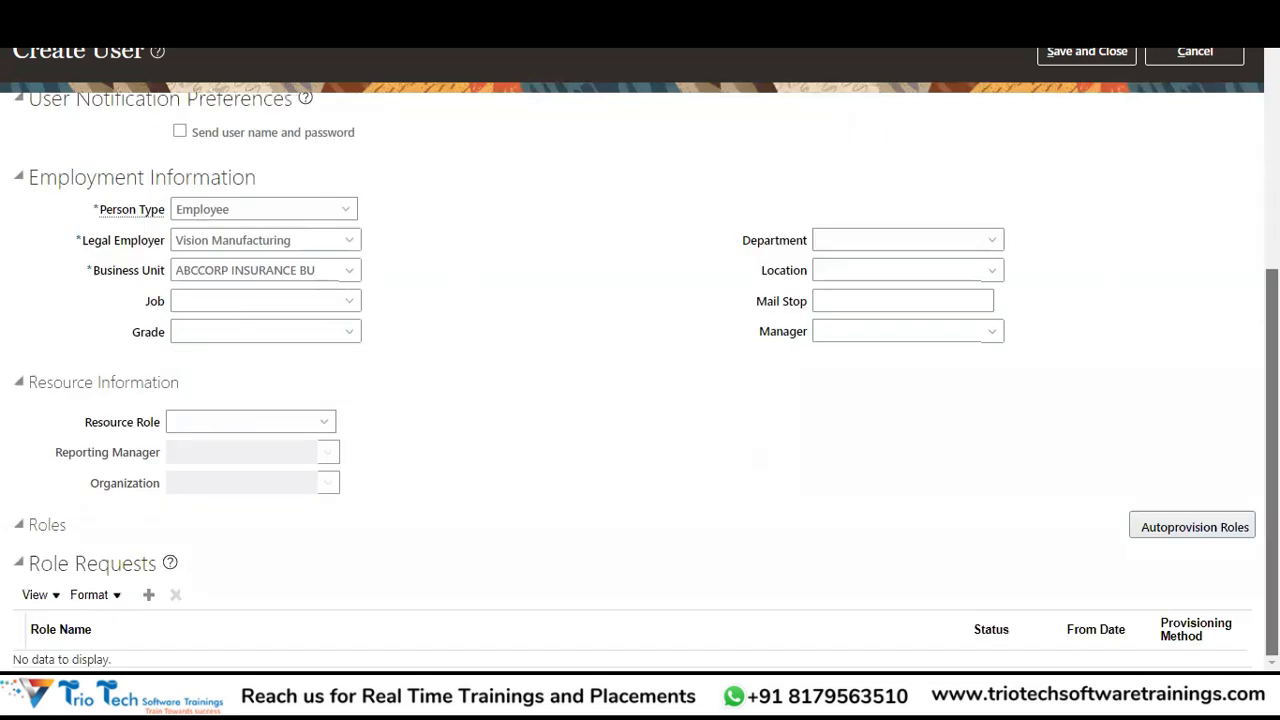
mouse_move(1272, 462)
left_mouse_down()
mouse_move(1272, 348)
mouse_move(1272, 462)
left_mouse_up()
scroll(575, 335, "up", 8)
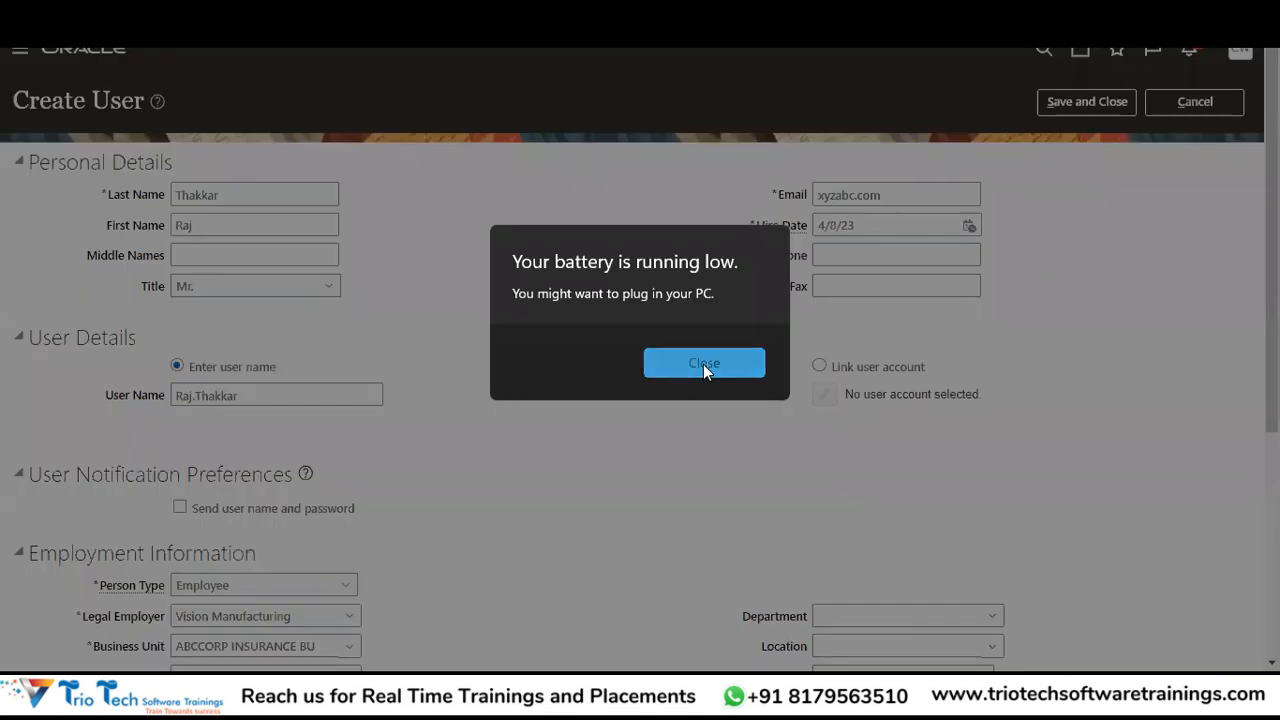
Dismiss the low-battery warning and Save and Close the new user record.
left_click(703, 364)
left_click(1087, 100)
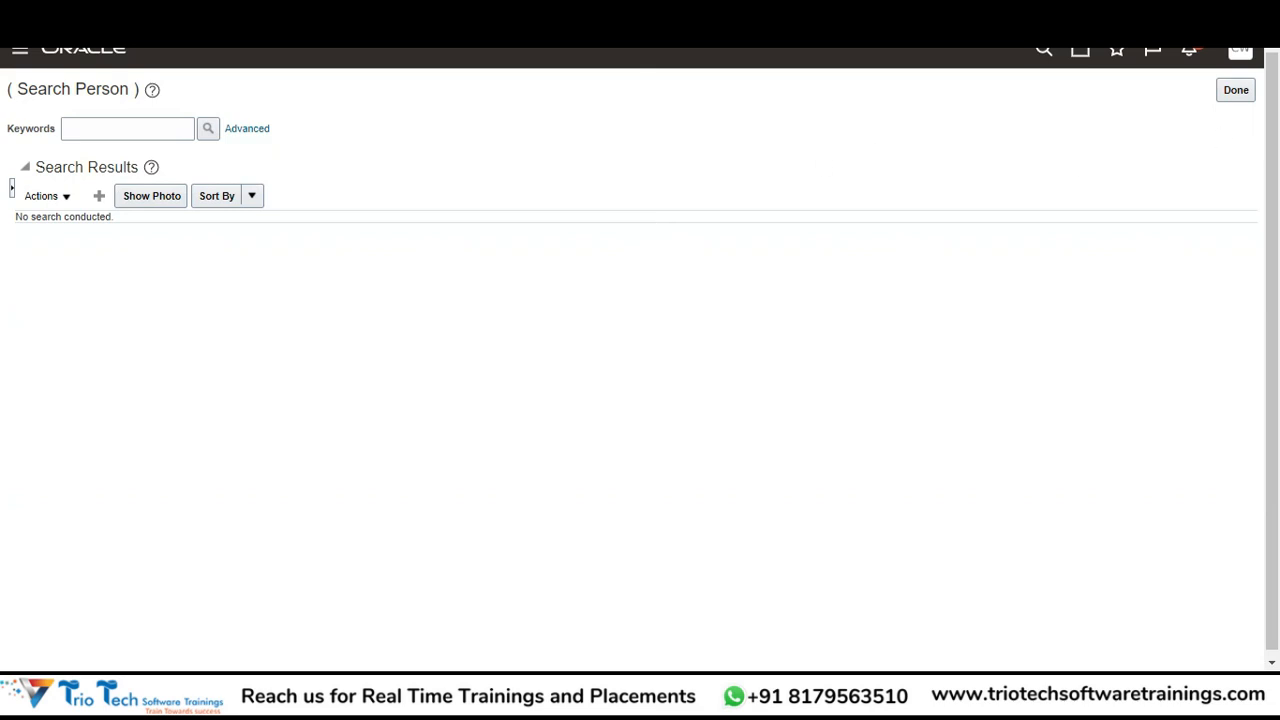
Leave person search with Done and expand the Tools group in the Navigator.
left_click(1236, 92)
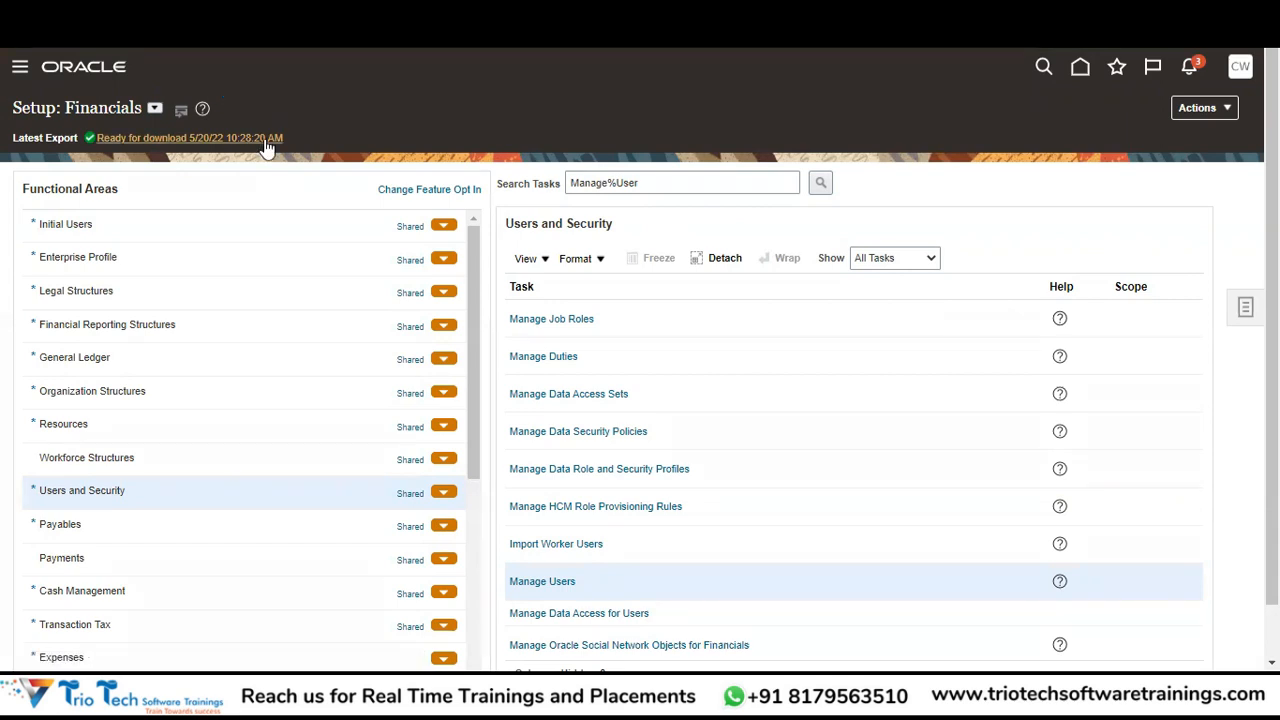
scroll(643, 240, "down", 10)
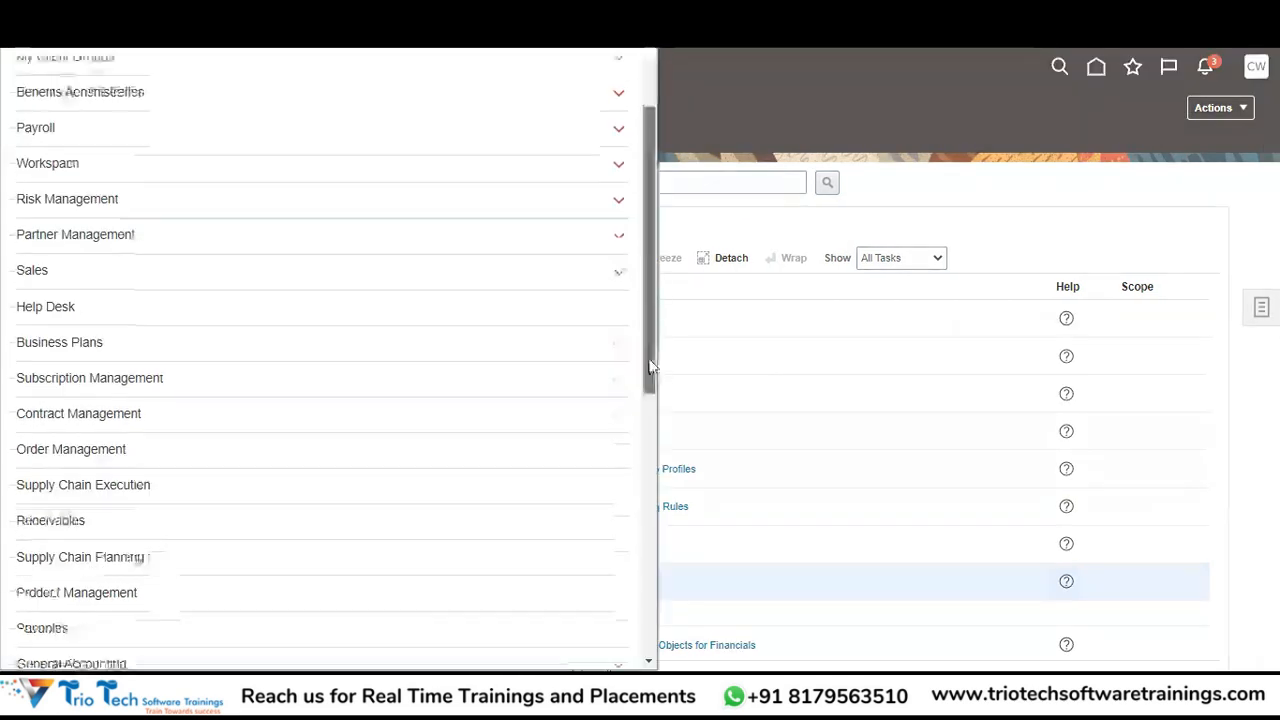
left_click_drag(652, 540, 652, 596)
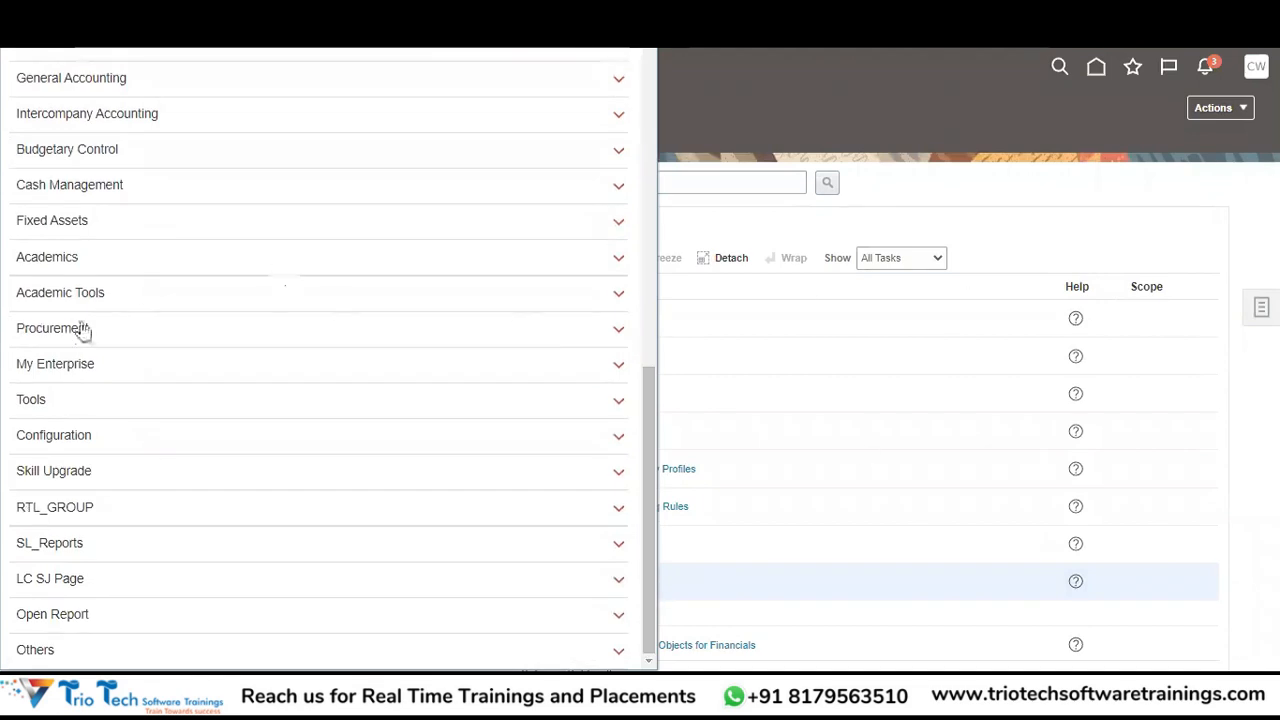
left_click(55, 400)
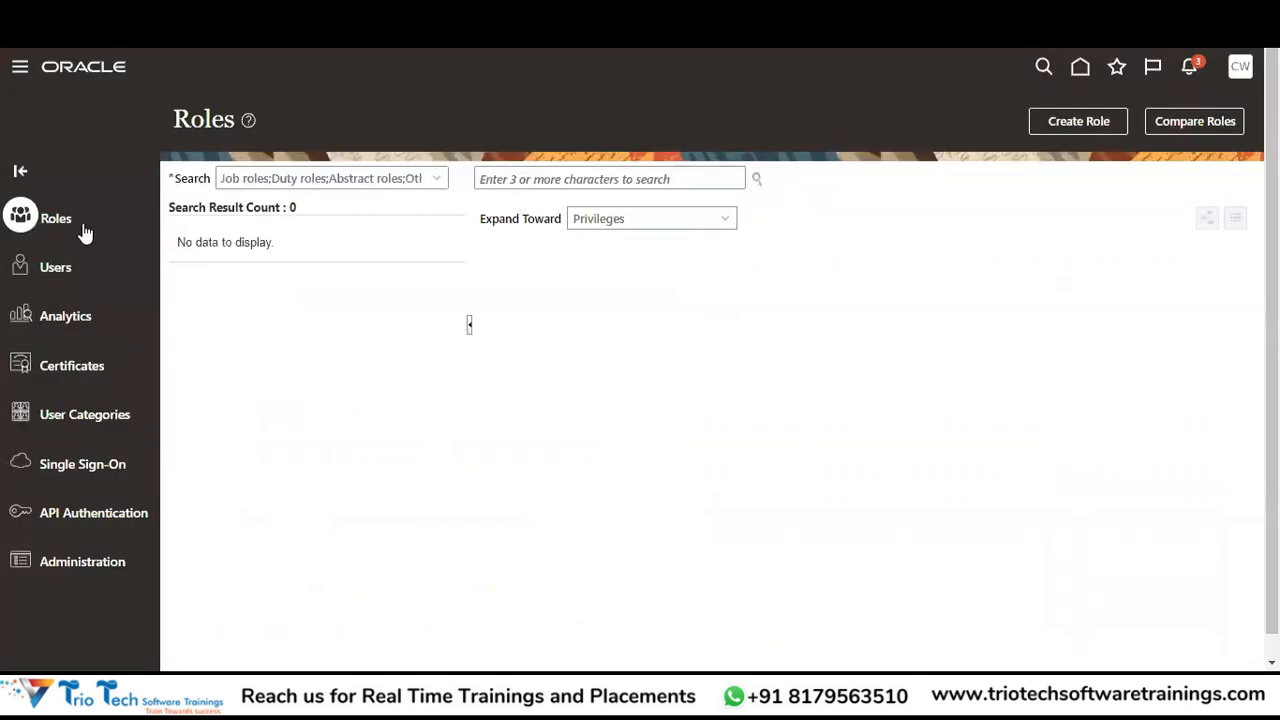
In User Accounts, search for the new user's user name and open the account.
left_click(55, 277)
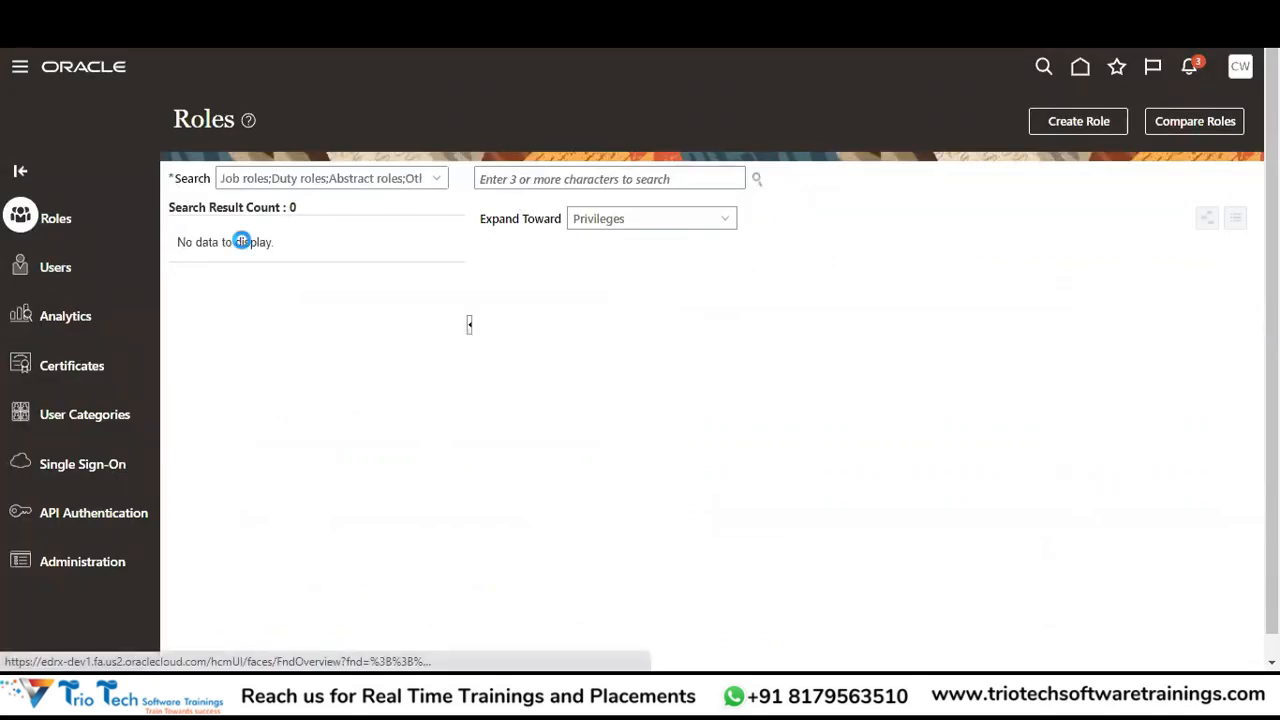
left_click(619, 180)
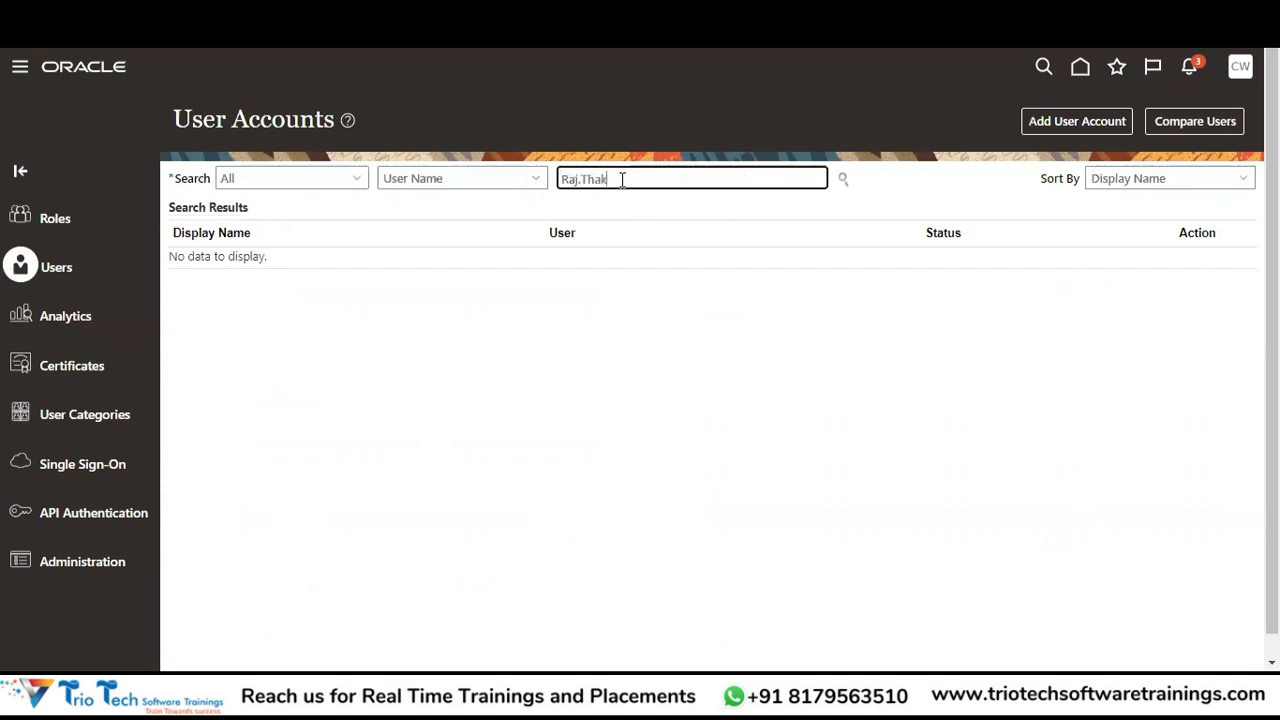
key("Tab")
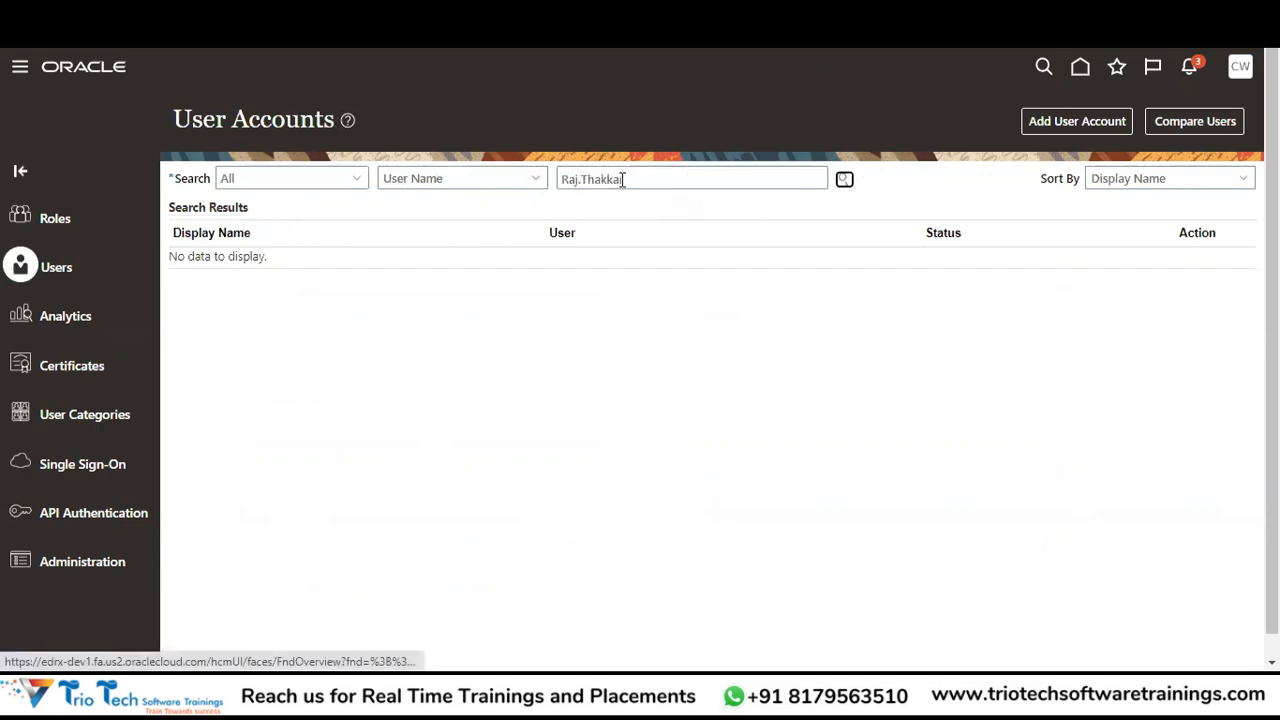
key("Return")
left_click(205, 278)
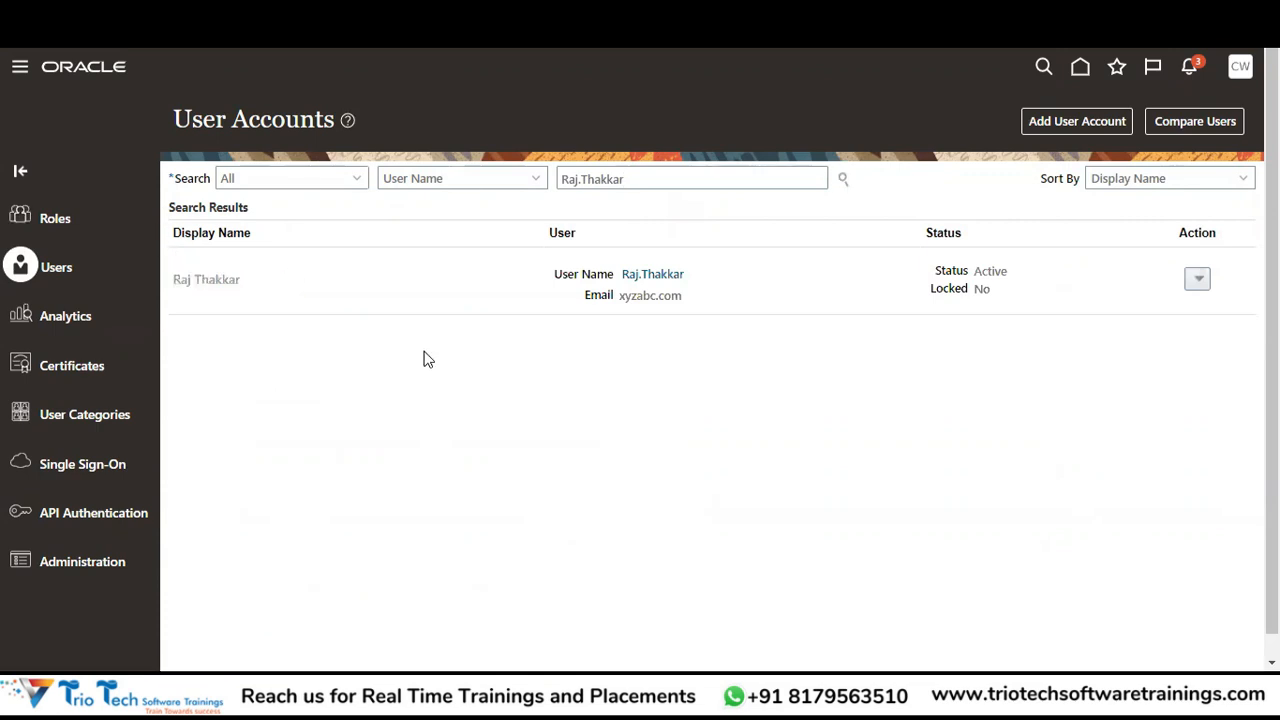
Manually reset the account's password, confirm it, and return to the User Accounts list.
left_click(986, 124)
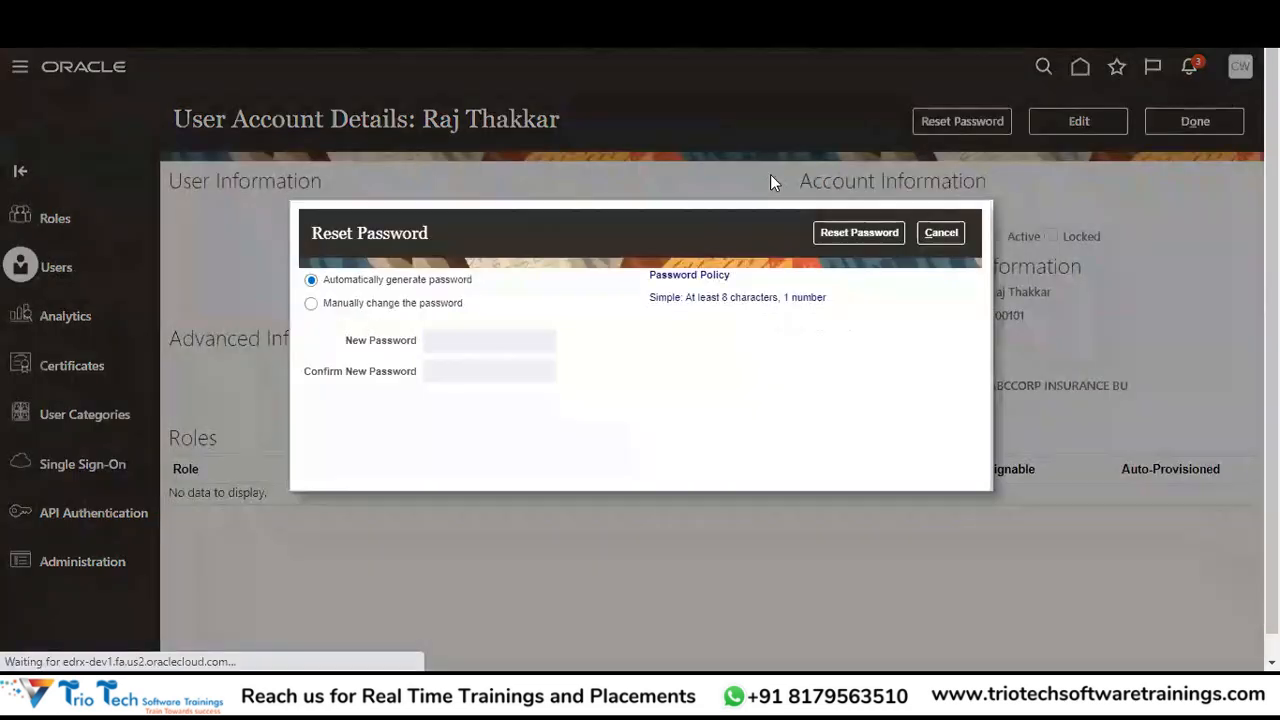
left_click(350, 304)
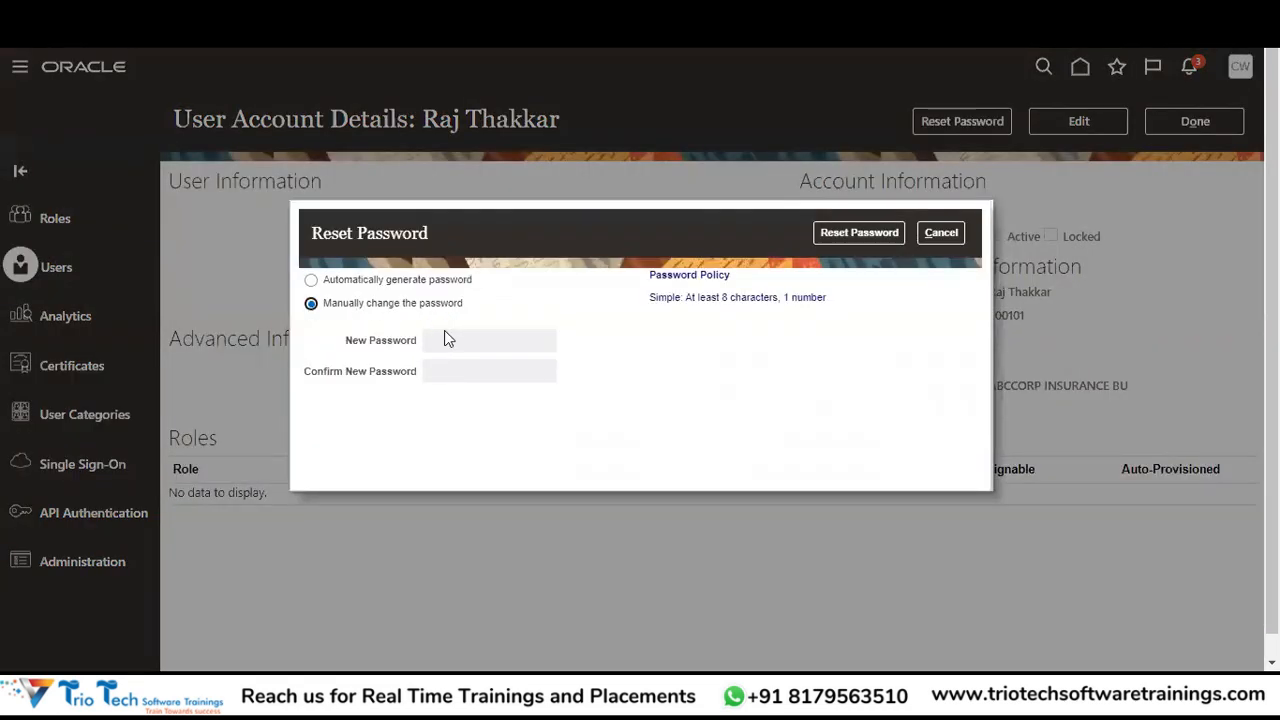
left_click(455, 340)
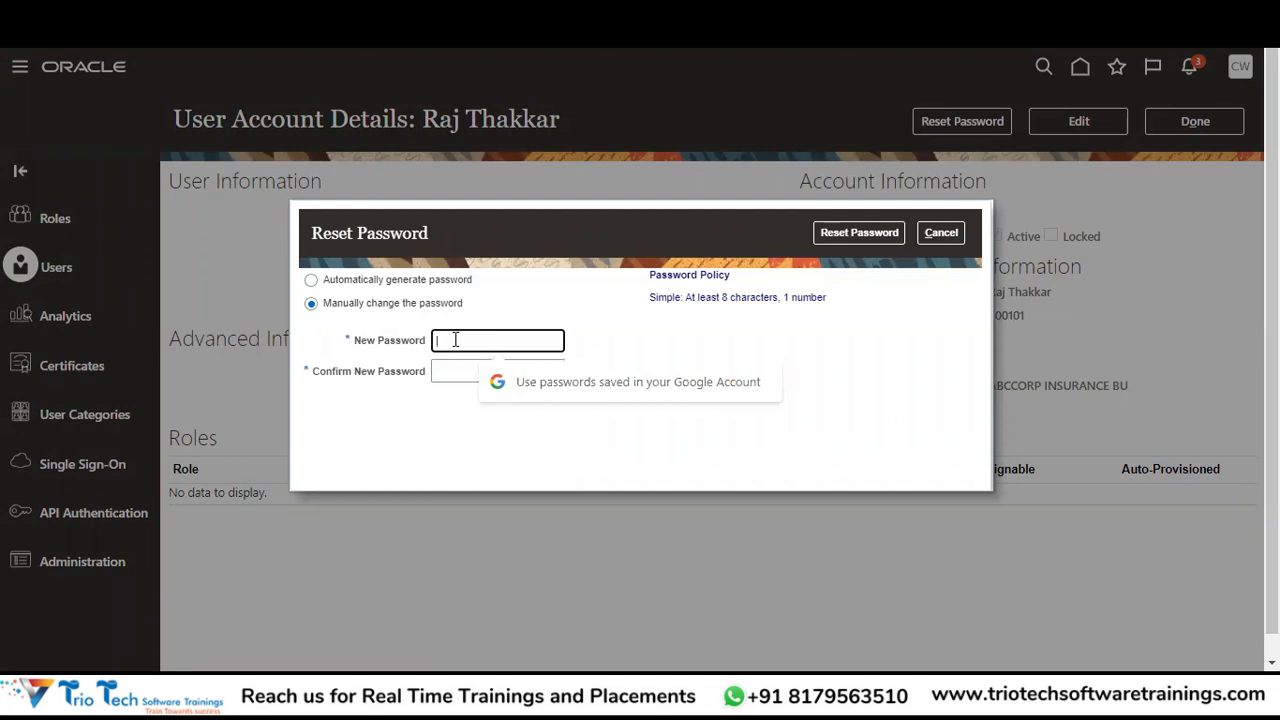
type("••••••••")
key("Tab")
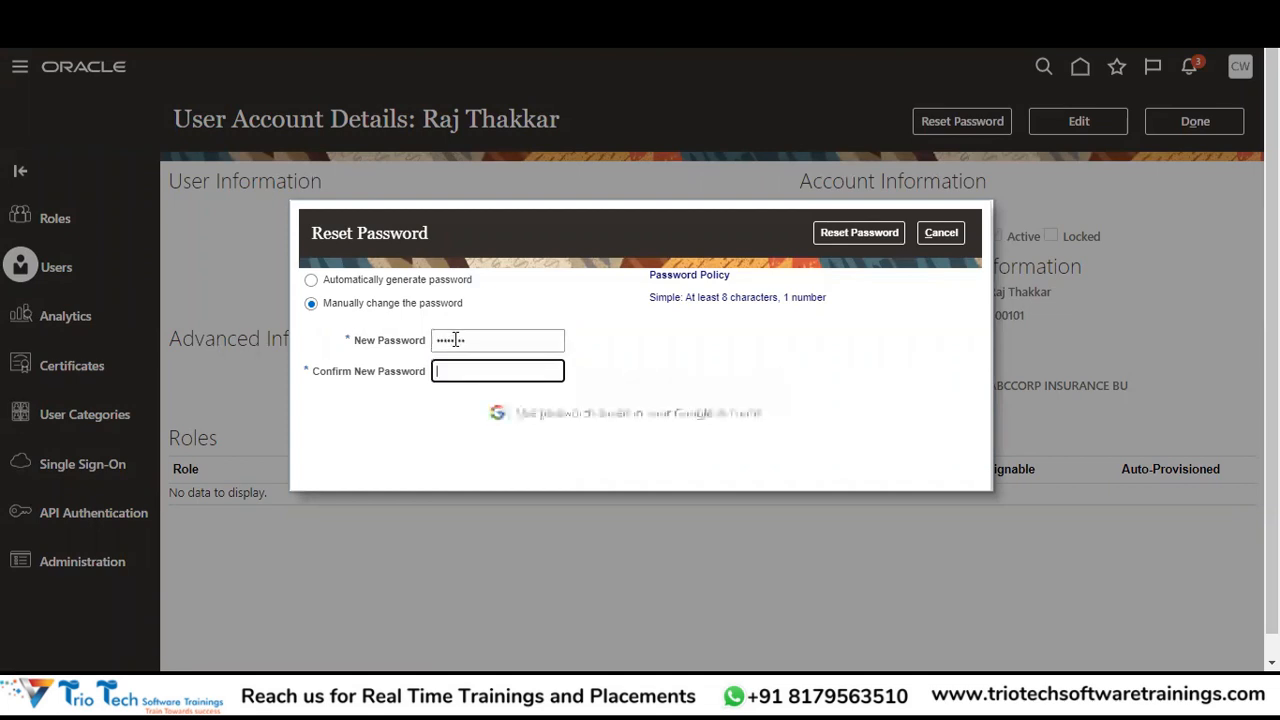
type("••••••••")
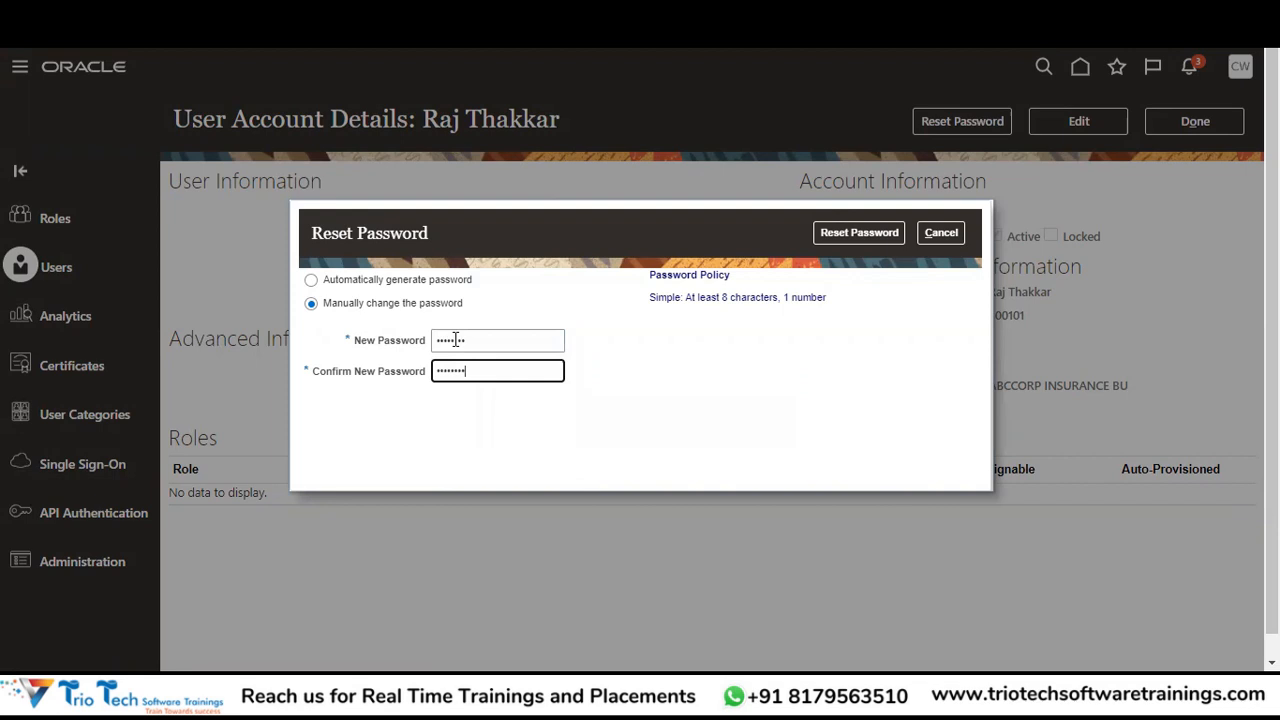
left_click(868, 230)
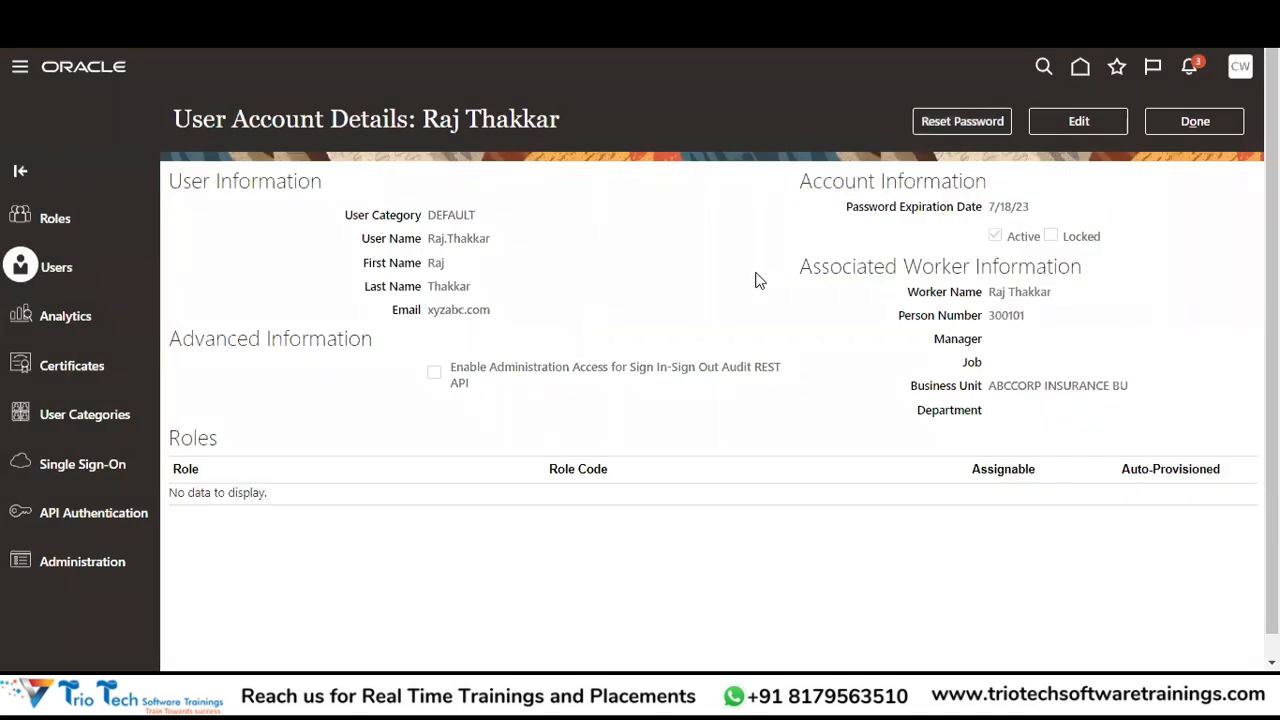
left_click(1198, 121)
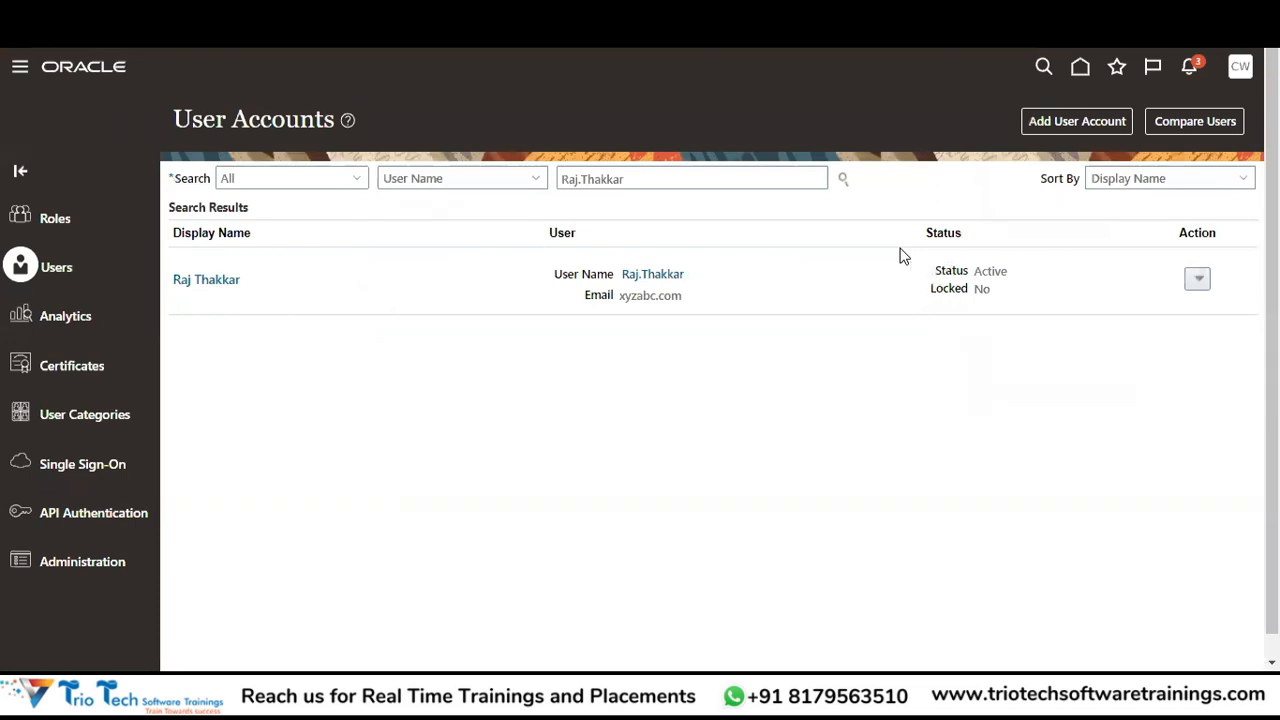
key("alt+Tab")
key("alt+Tab")
key("alt+Tab")
key("alt+Tab")
key("alt+shift+Tab")
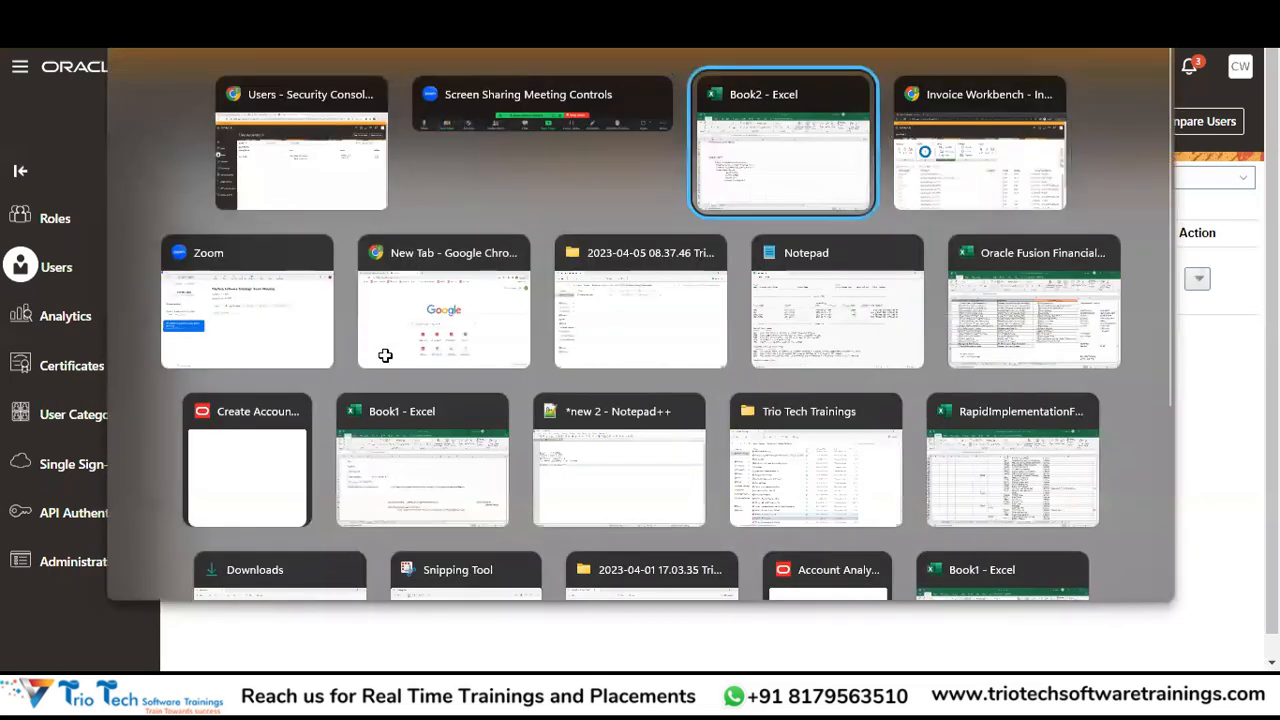
Insert a row above Create Supplier Record, numbering it 4 and renumbering Create Supplier Record to 5.
left_click(136, 358)
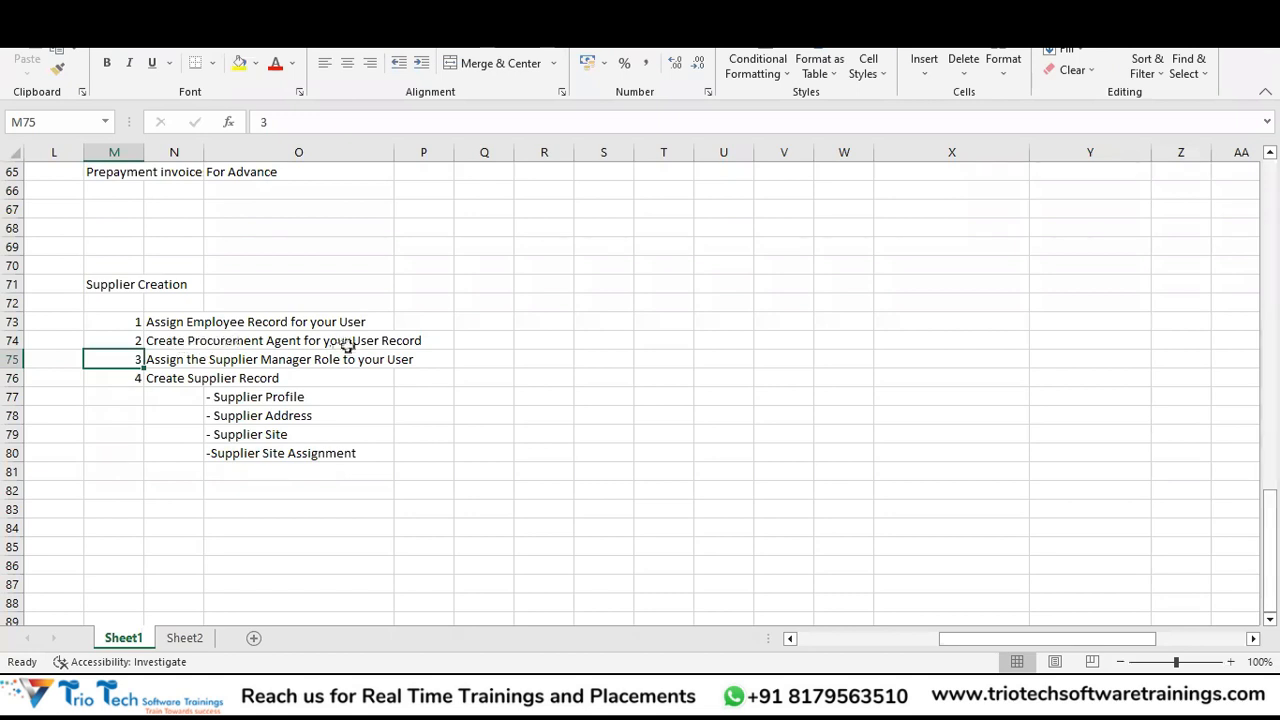
left_click(178, 341)
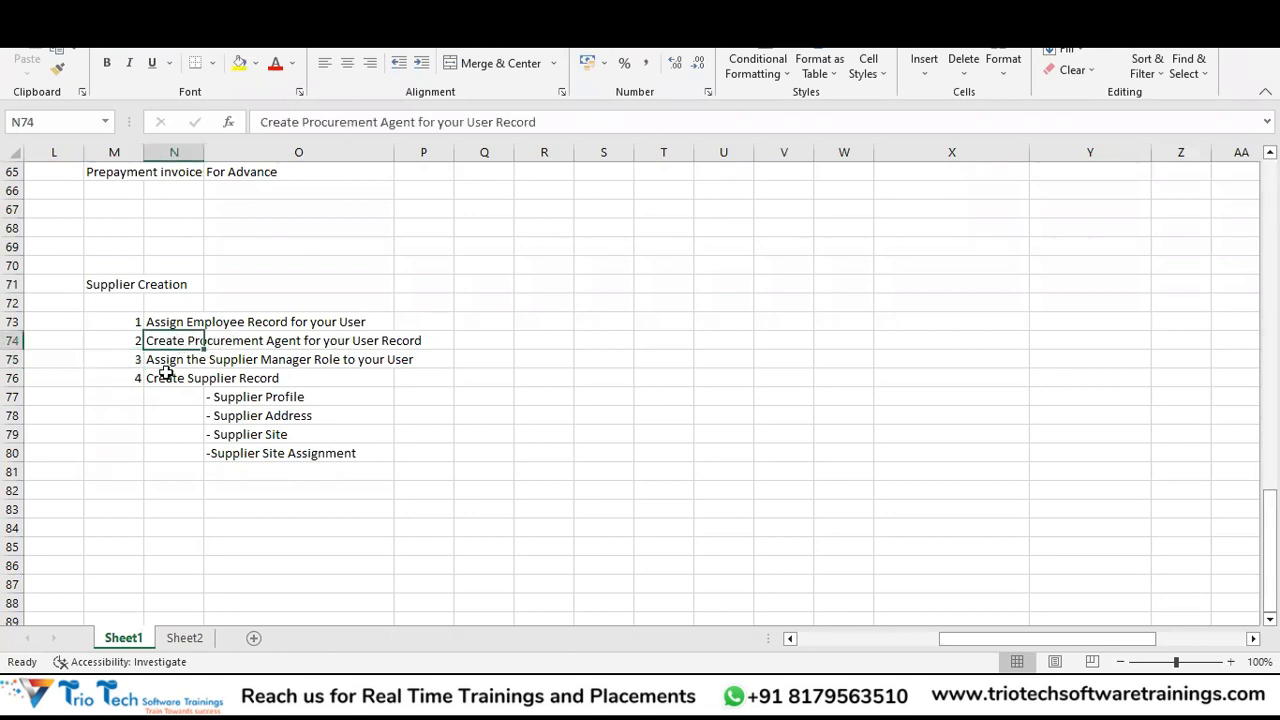
left_click(160, 384)
key("shift+space")
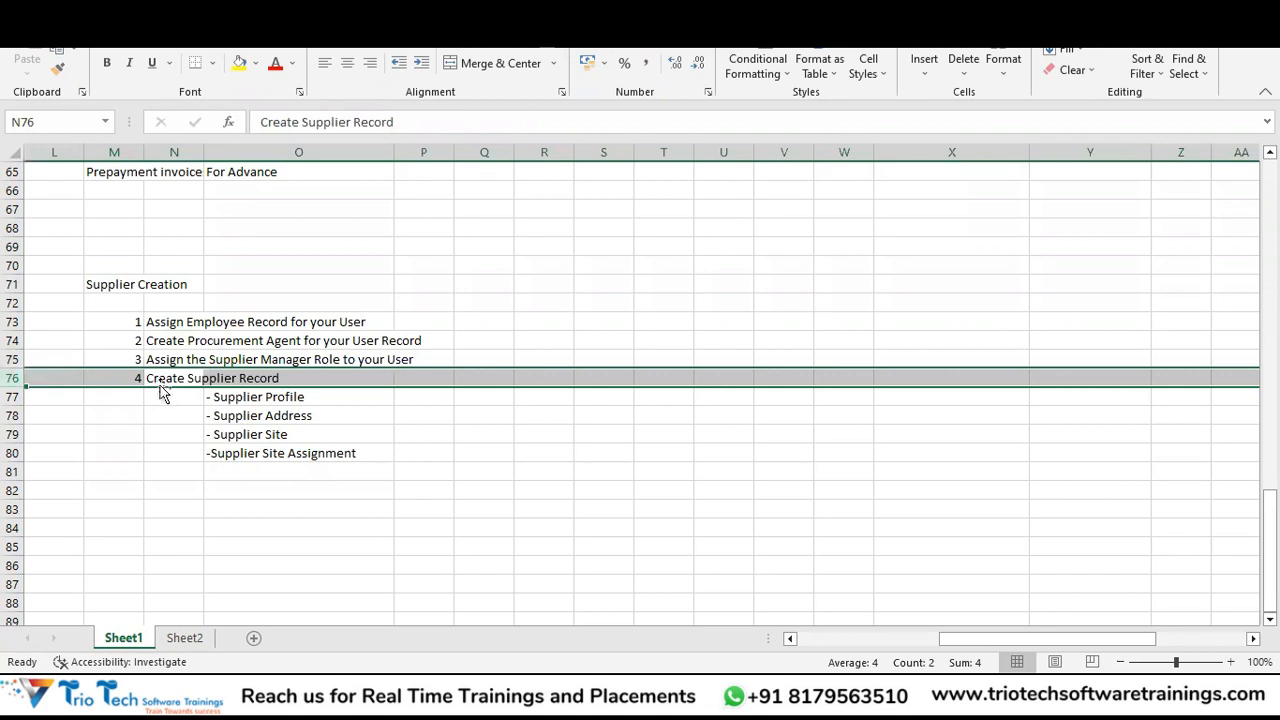
key("ctrl+shift+plus")
key("Left")
type("4")
key("Return")
type("5")
key("Return")
Enter 'Provide Data Access to the SUpplier Manager Role to BU' as step 4's description.
key("Up")
key("Right")
key("Right")
key("Up")
key("Left")
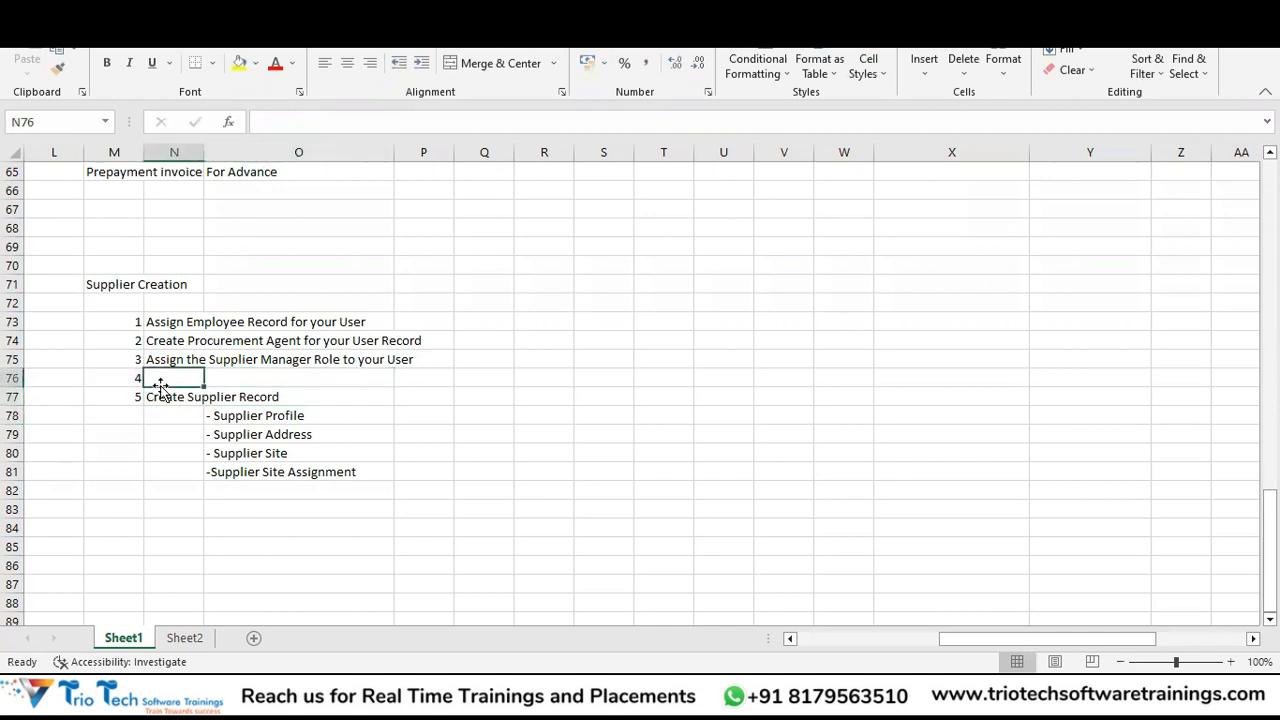
type("Provide Data Access")
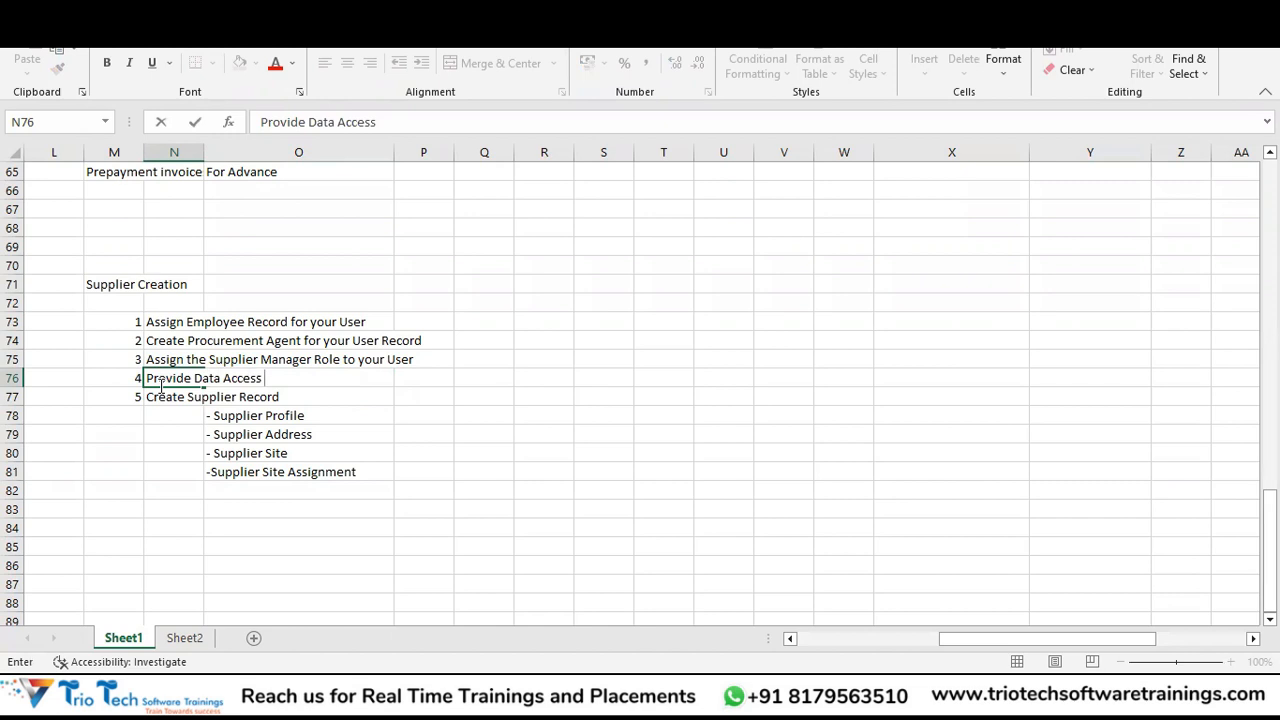
type(" to the SUpplier")
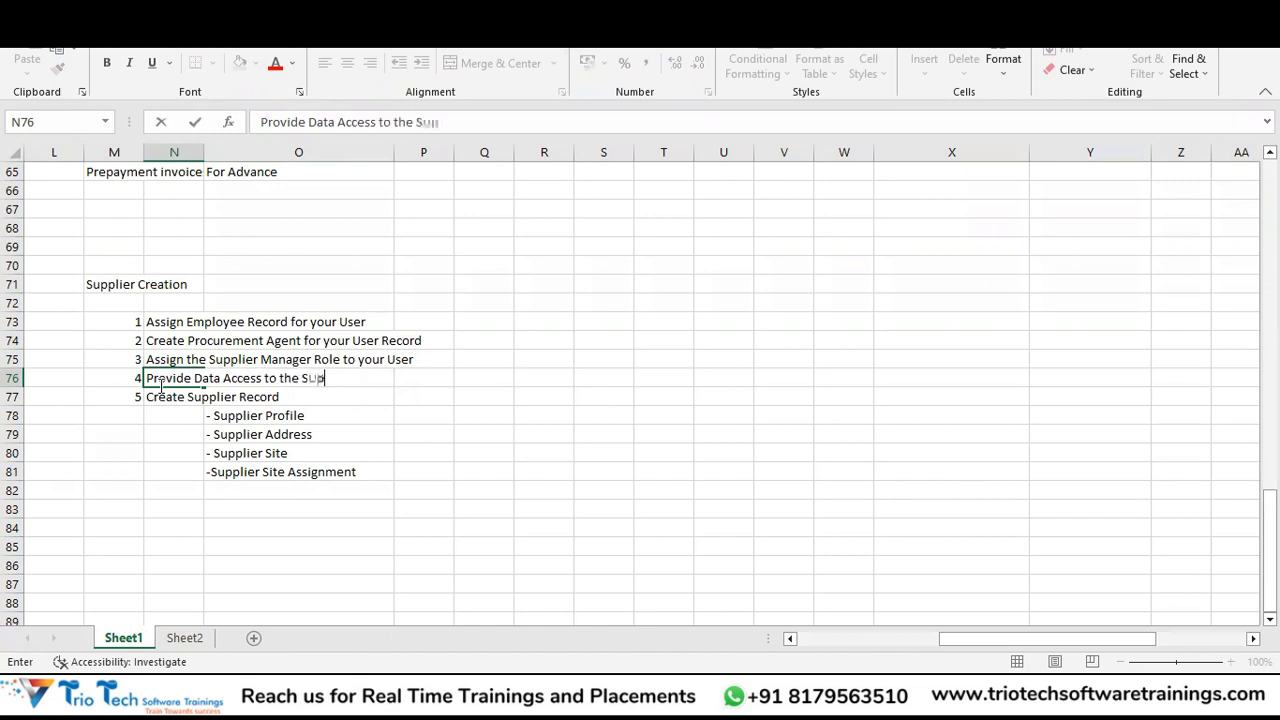
type(" Manager R")
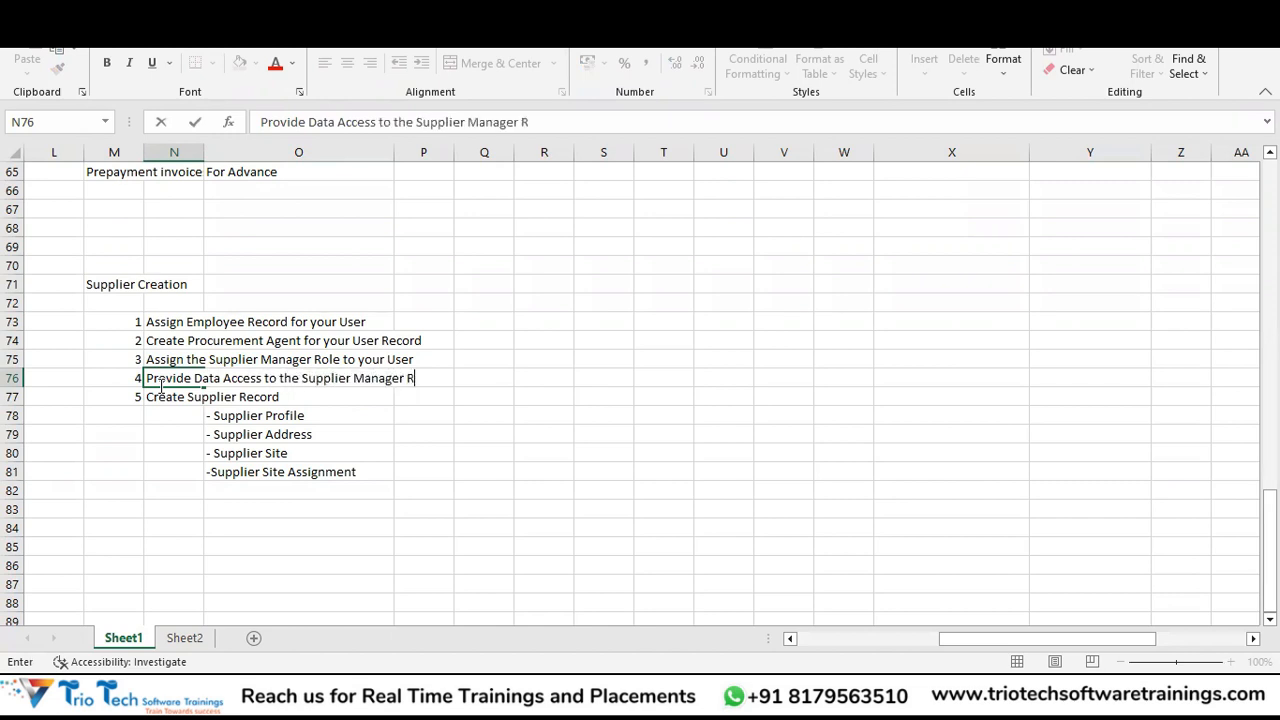
type("ole to BU")
key("Return")
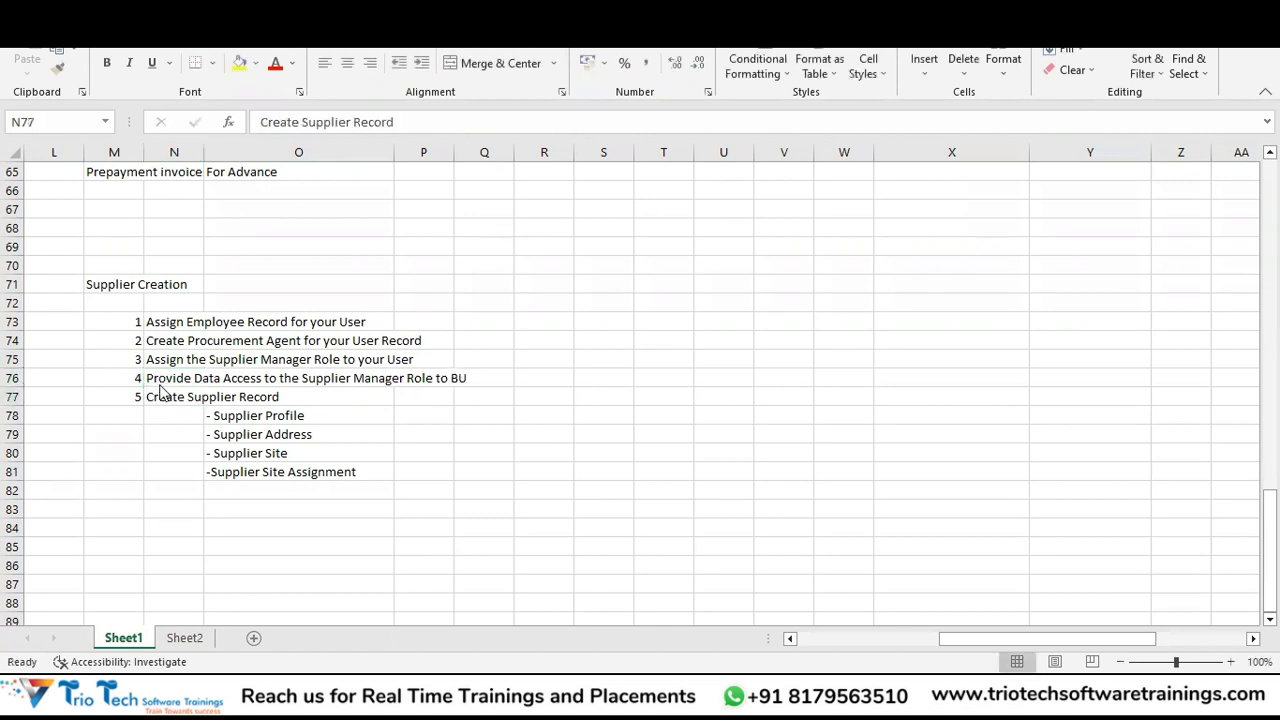
Cycle through the open windows and return to the checklist at step 2.
key("alt+Tab")
key("alt+shift+Tab")
key("alt+Tab")
key("alt+shift+Tab")
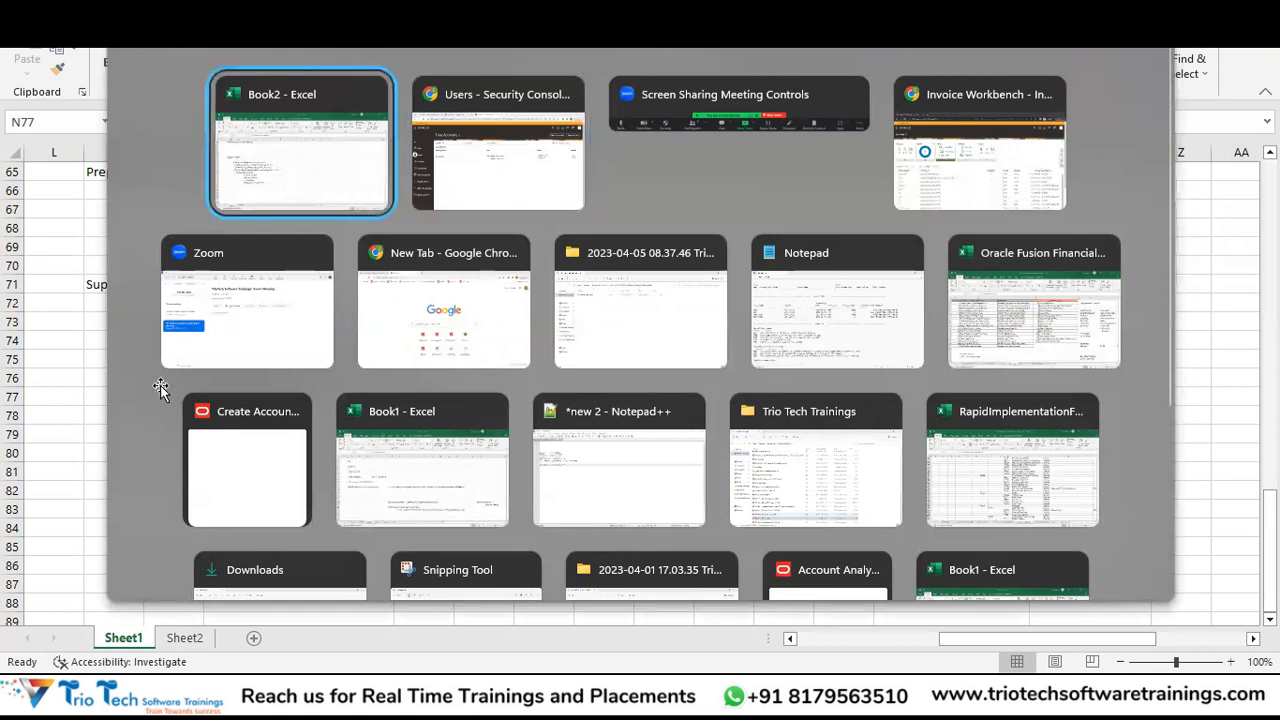
left_click(178, 338)
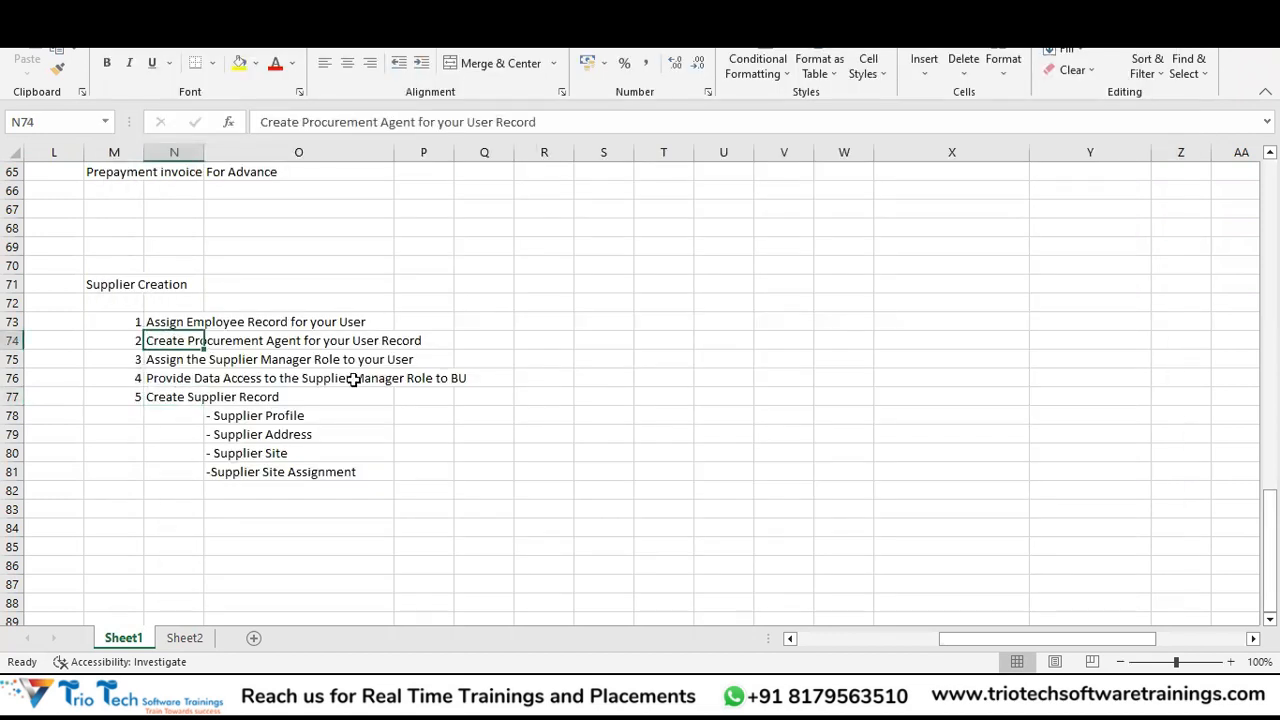
Go from the Security Console to Setup and Maintenance with the Financials offering.
key("alt+Tab")
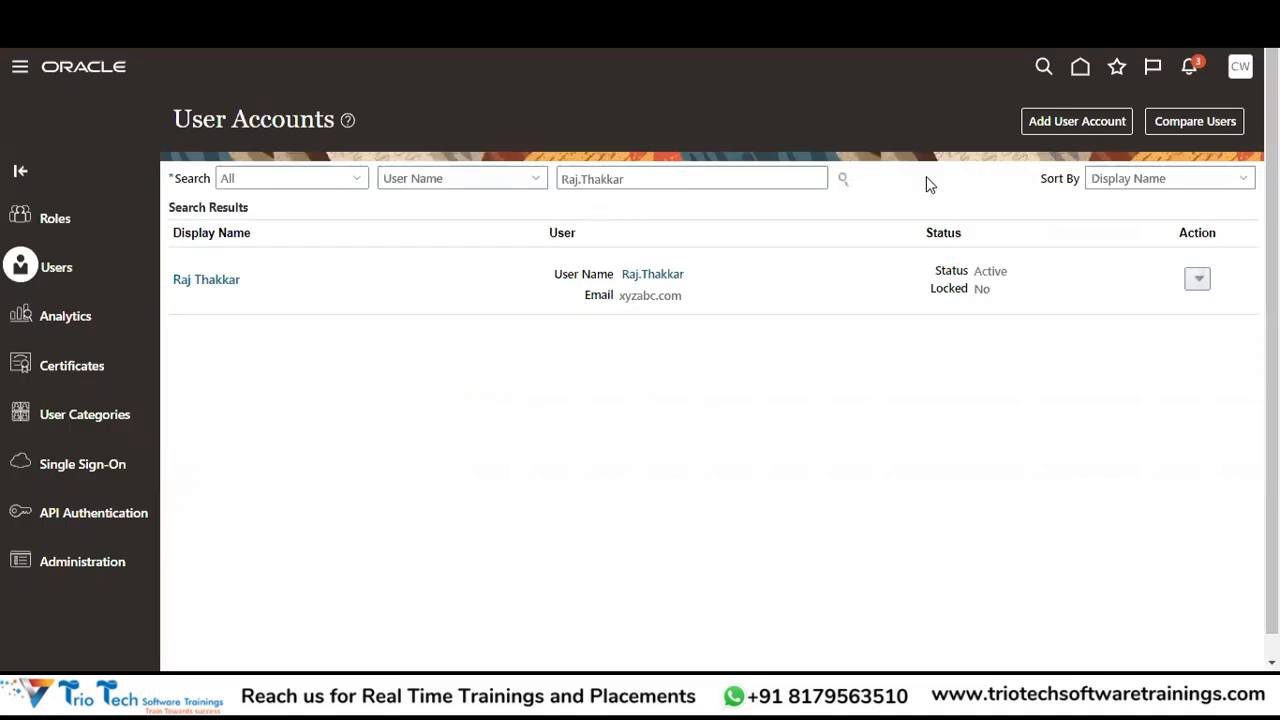
left_click(1246, 73)
left_click(978, 323)
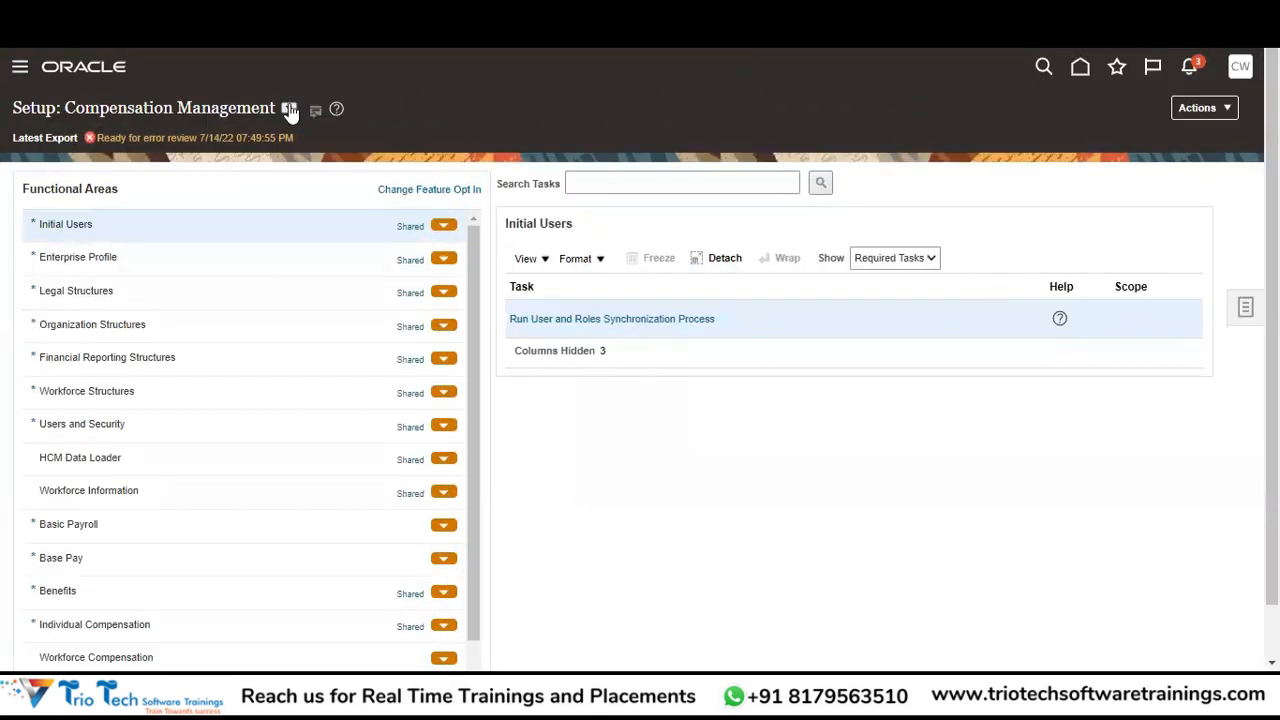
left_click(289, 108)
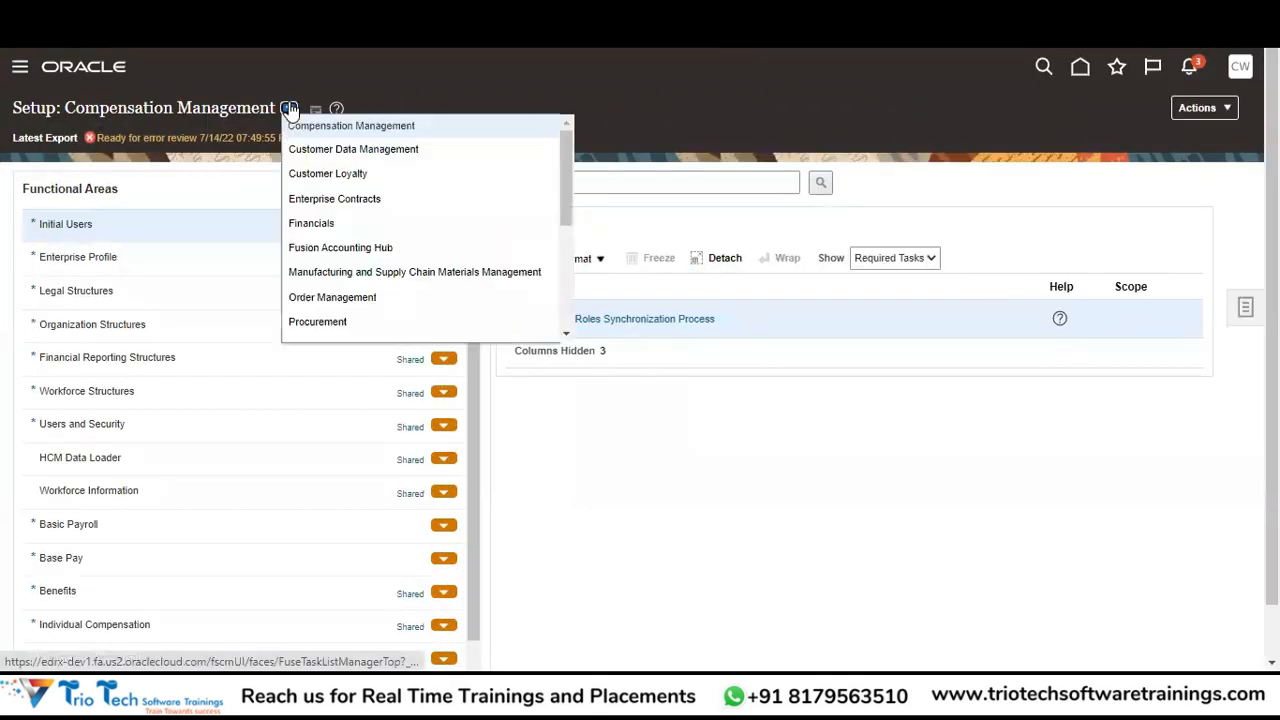
left_click(333, 224)
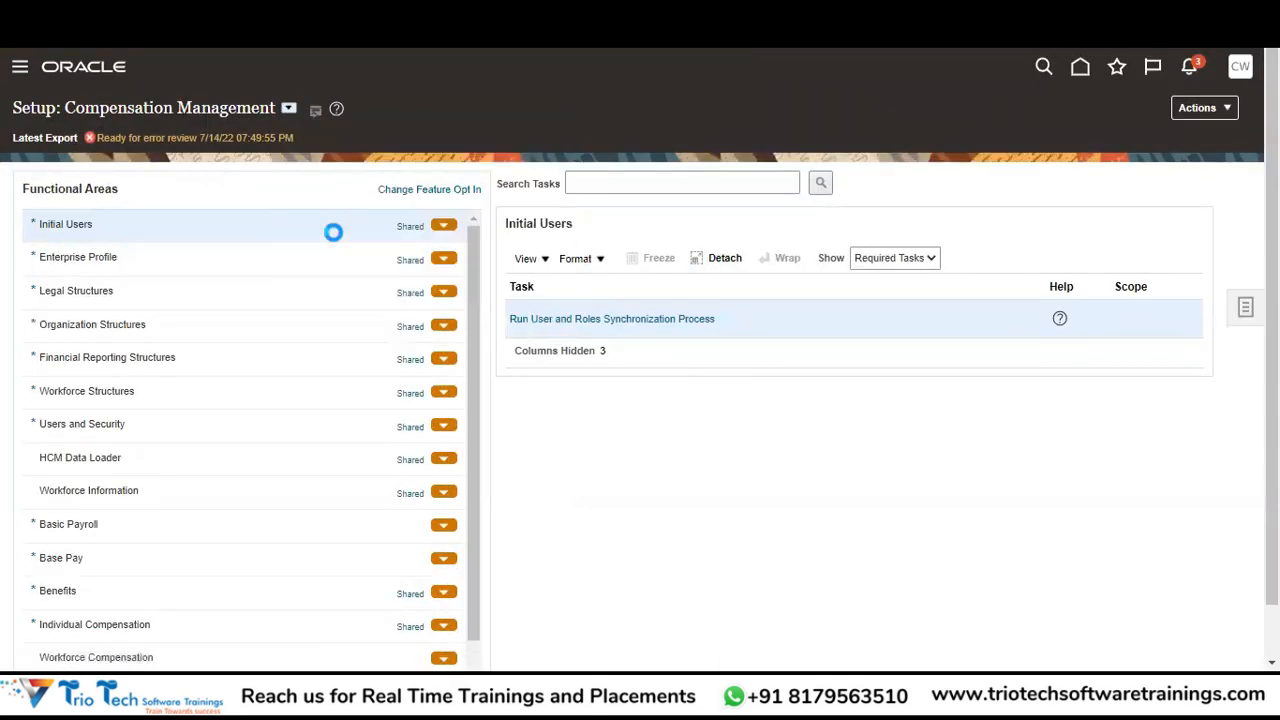
Search the Financials setup tasks for 'Manage%Procurement Agent'.
left_click(639, 173)
type("Manage%")
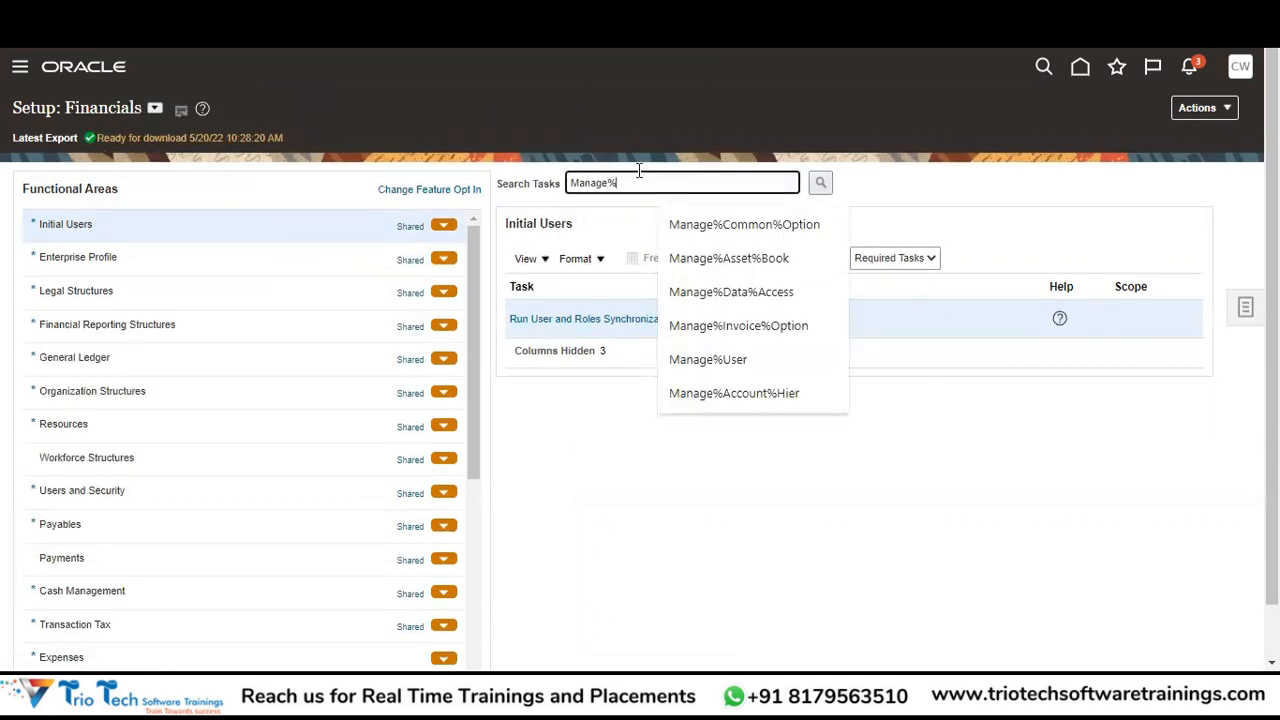
type("Prov")
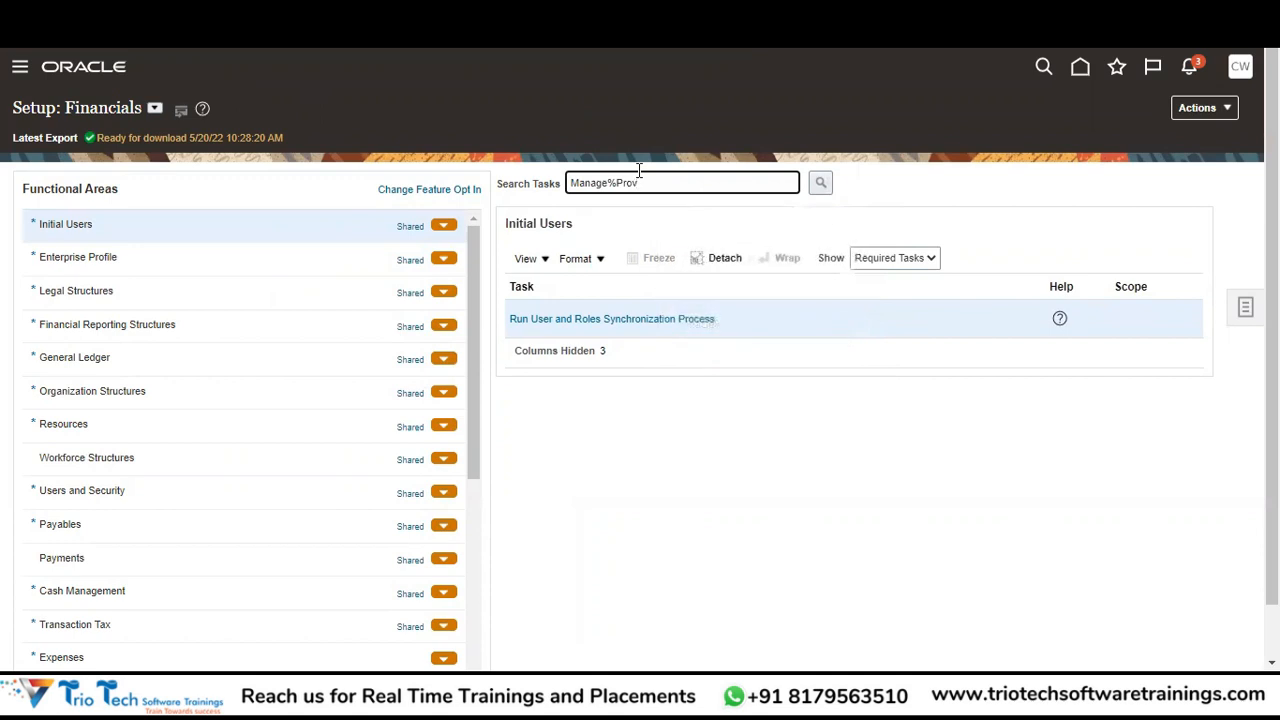
key("BackSpace")
type("curement")
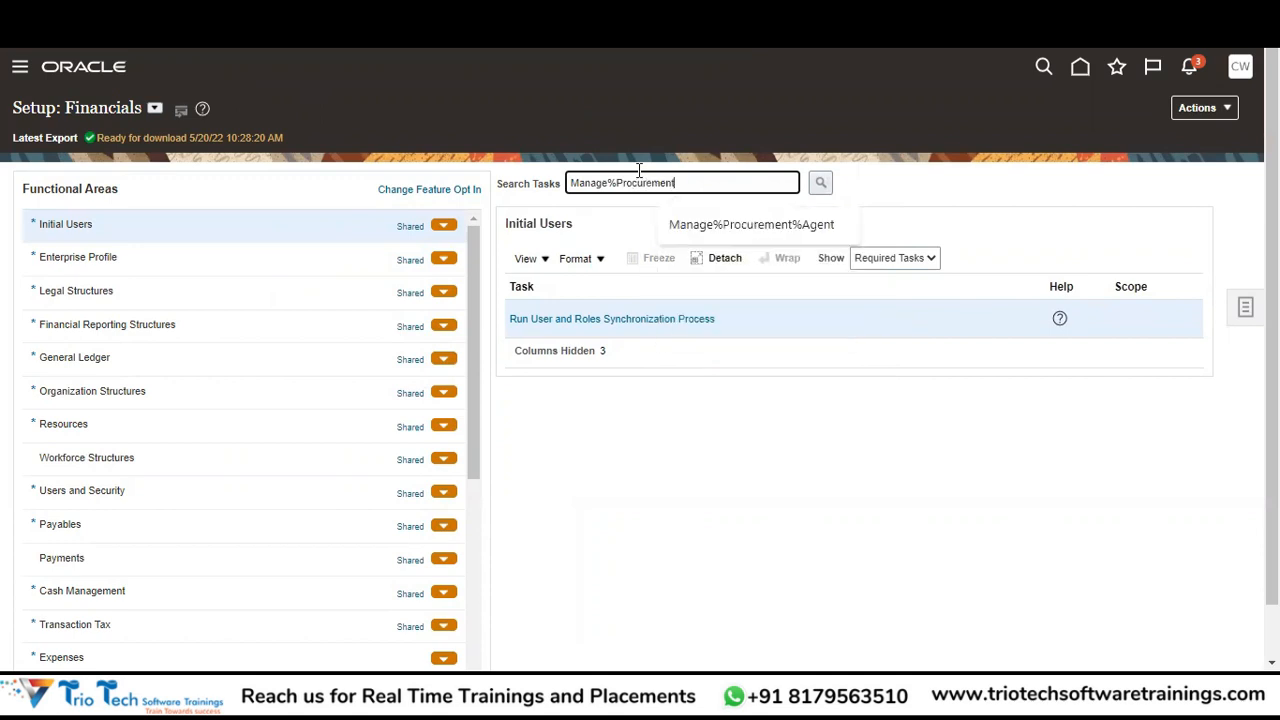
type(" Agent")
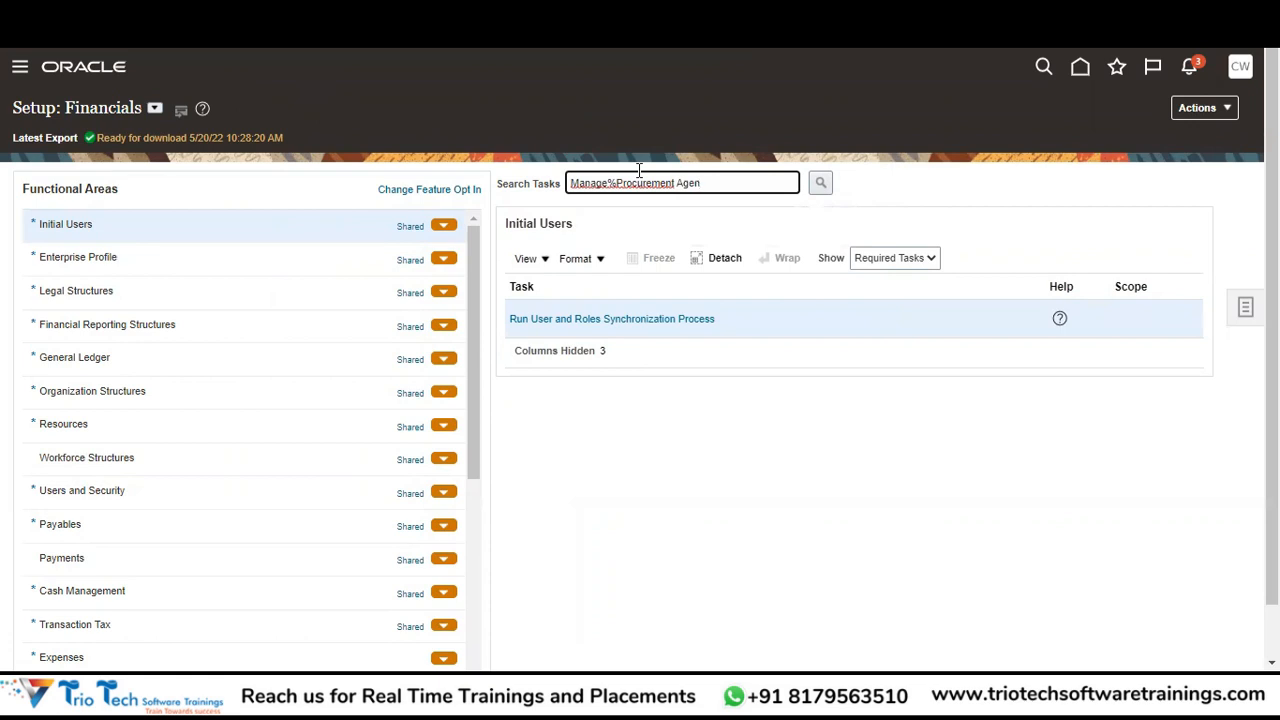
key("BackSpace")
type("Agent")
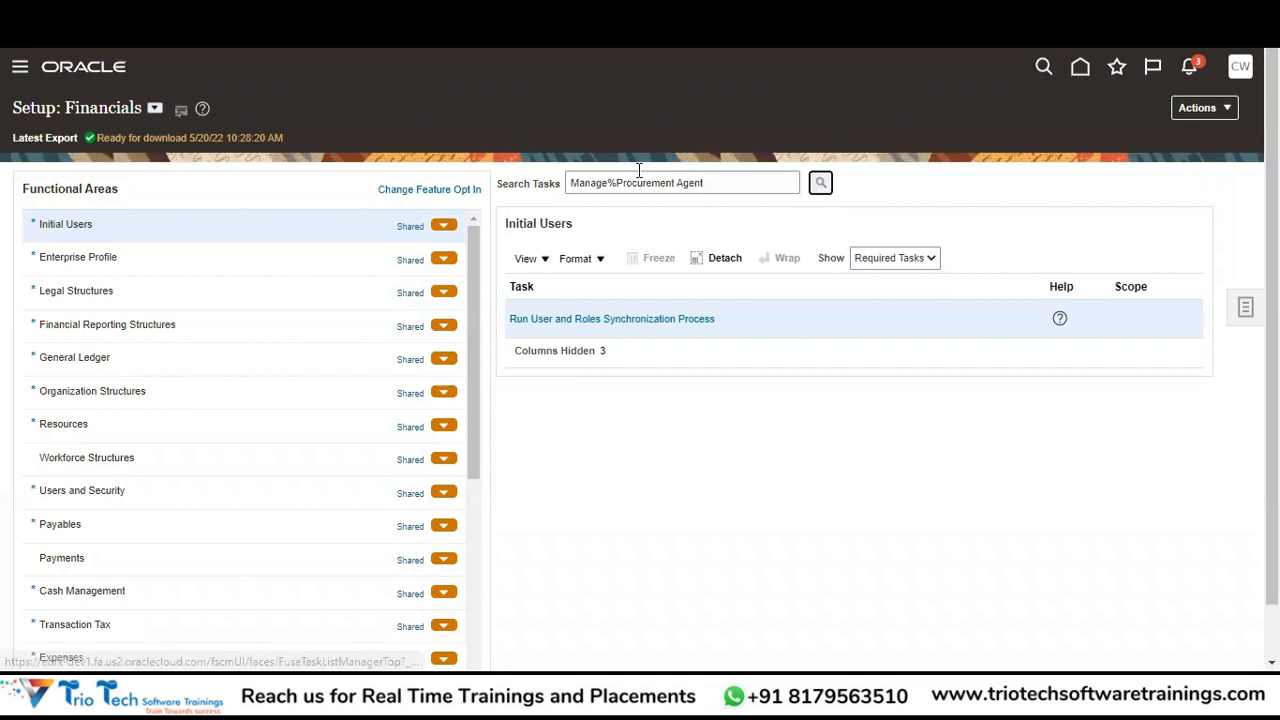
left_click(820, 183)
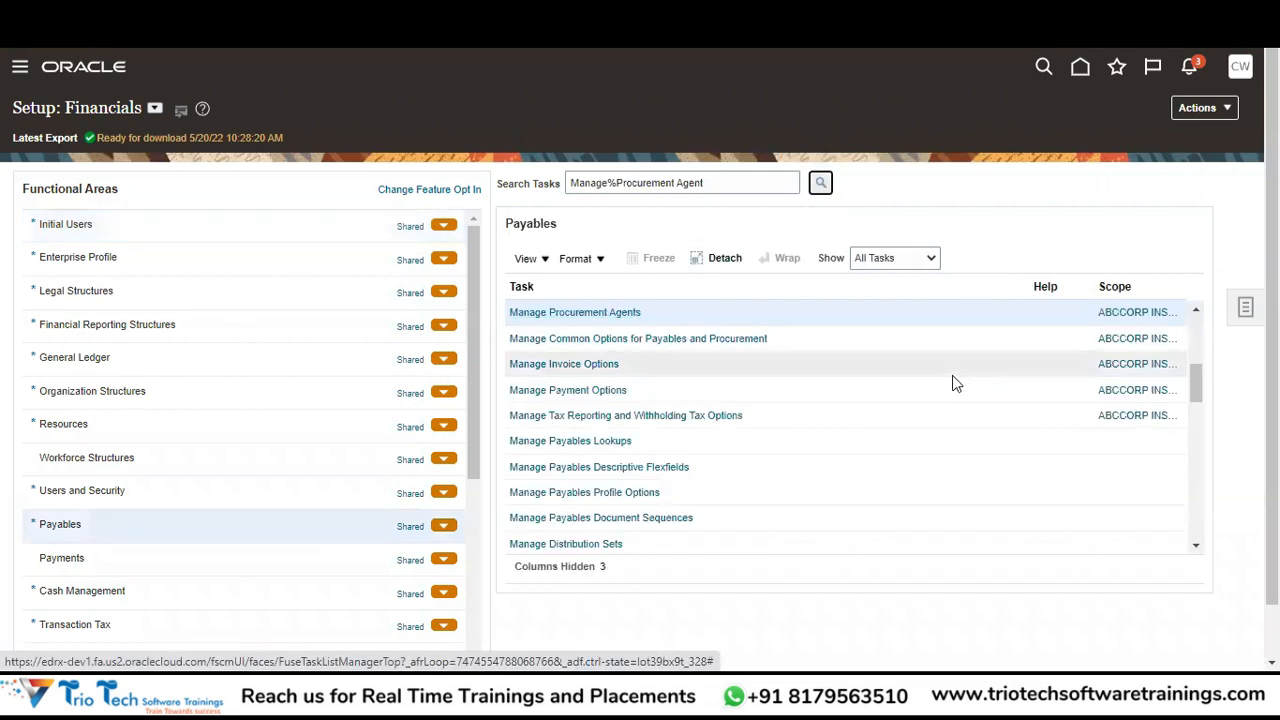
Open the Manage Procurement Agents task from the Payables search results.
mouse_move(1142, 320)
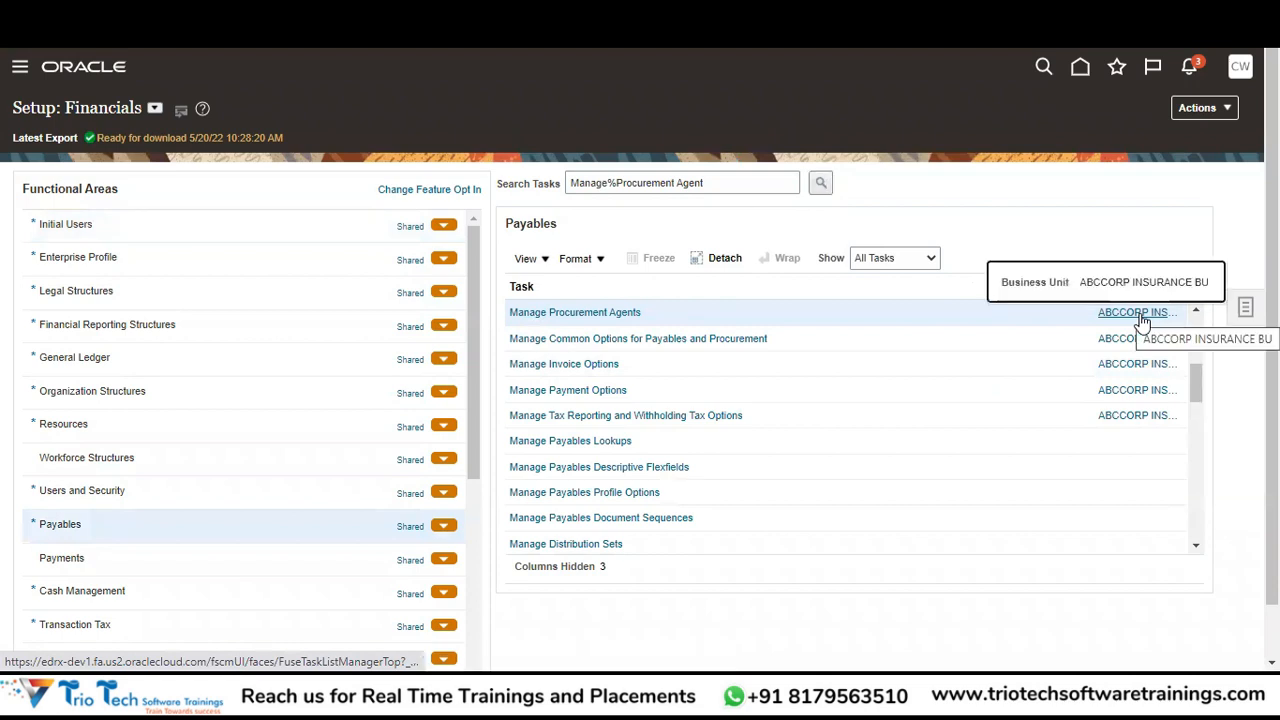
left_click(621, 314)
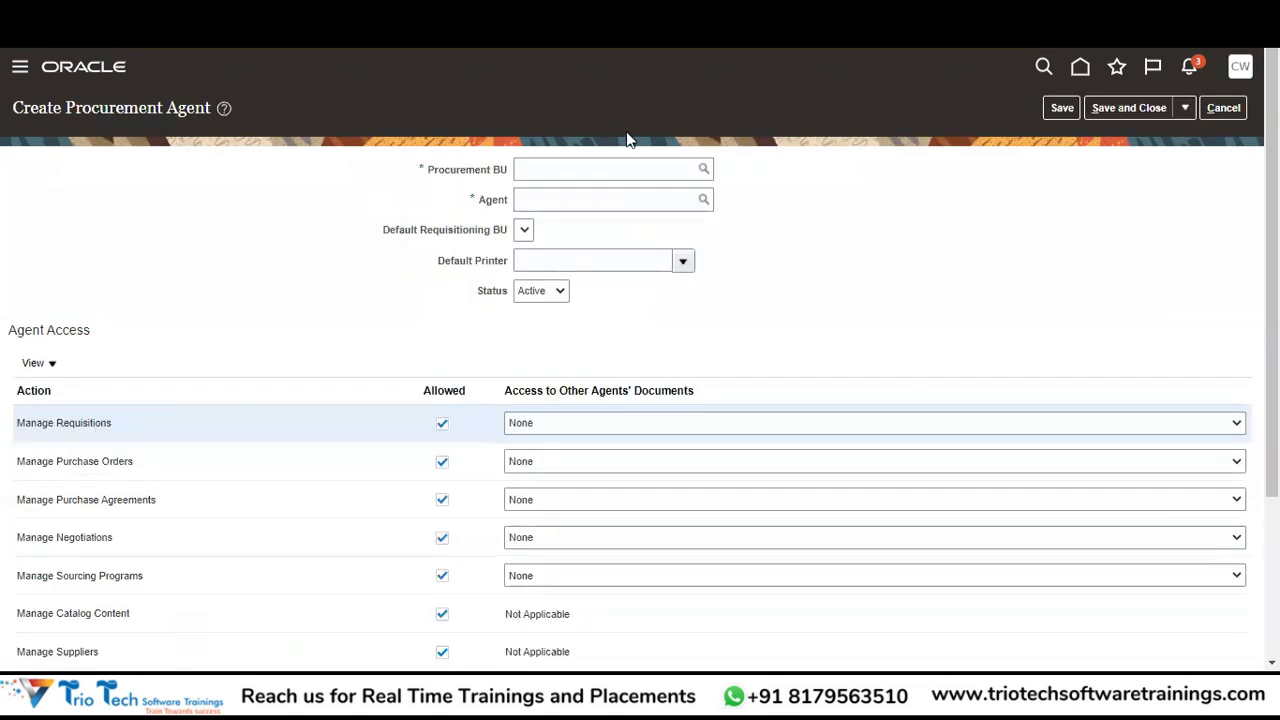
Set Procurement BU to ABCCORP INSURANCE BU.
left_click(583, 166)
type("CORP")
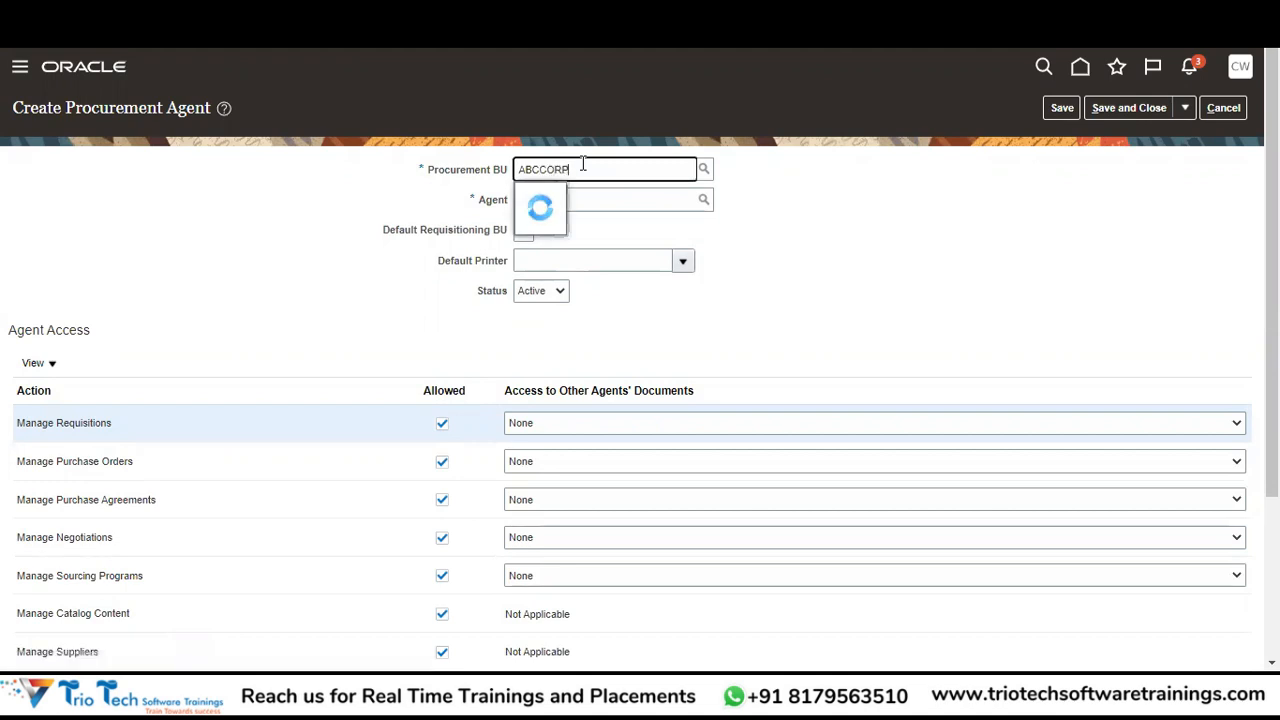
type(" (N")
left_click(626, 199)
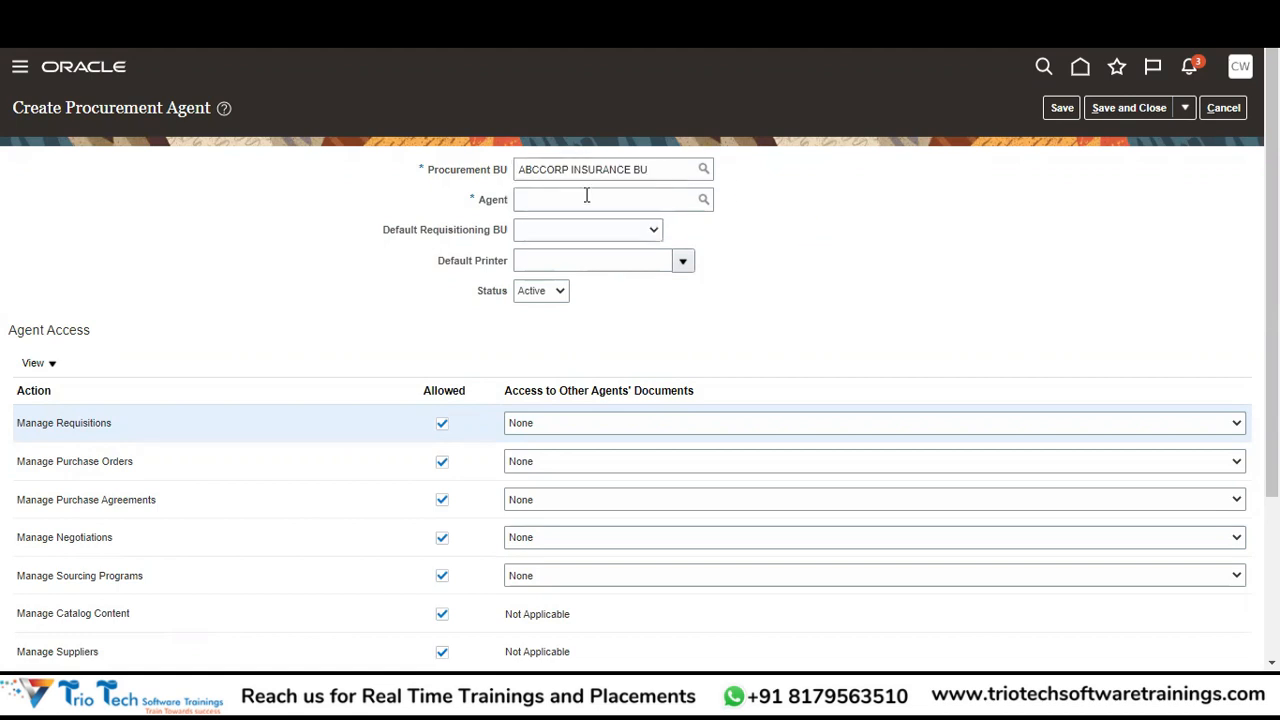
Clear the unmatched Agent entry and open the agent search window.
left_click(545, 207)
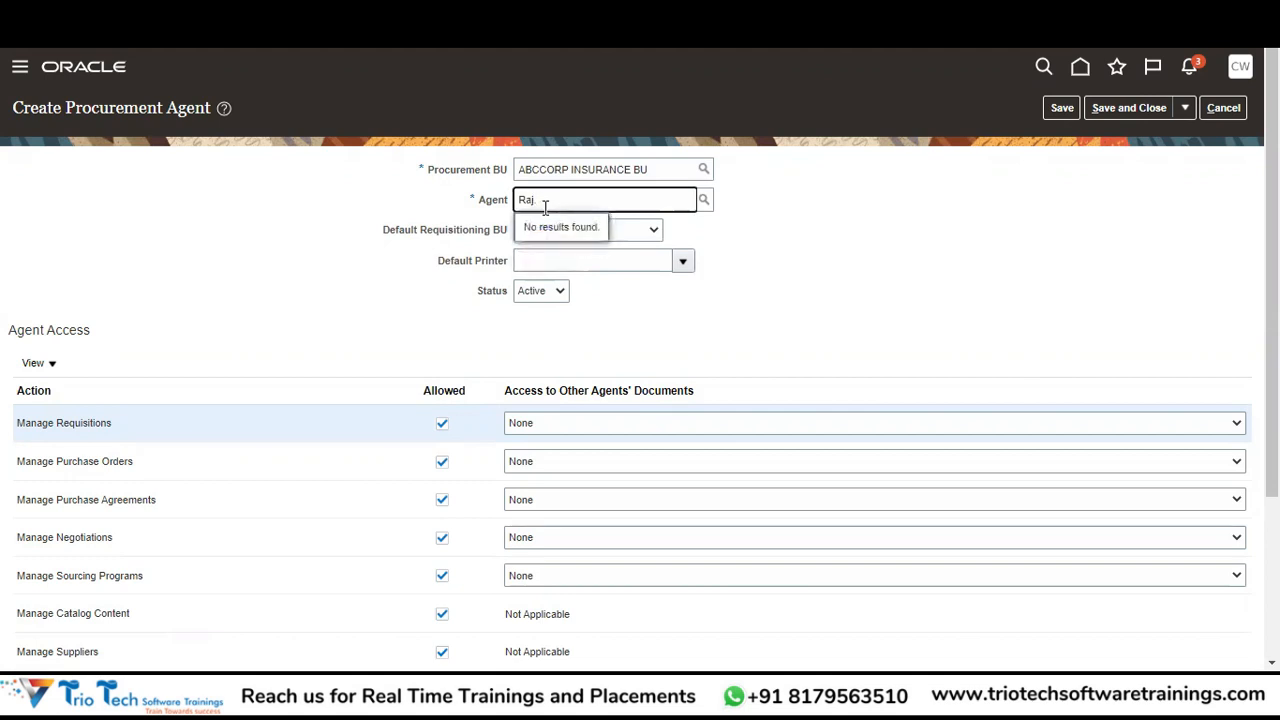
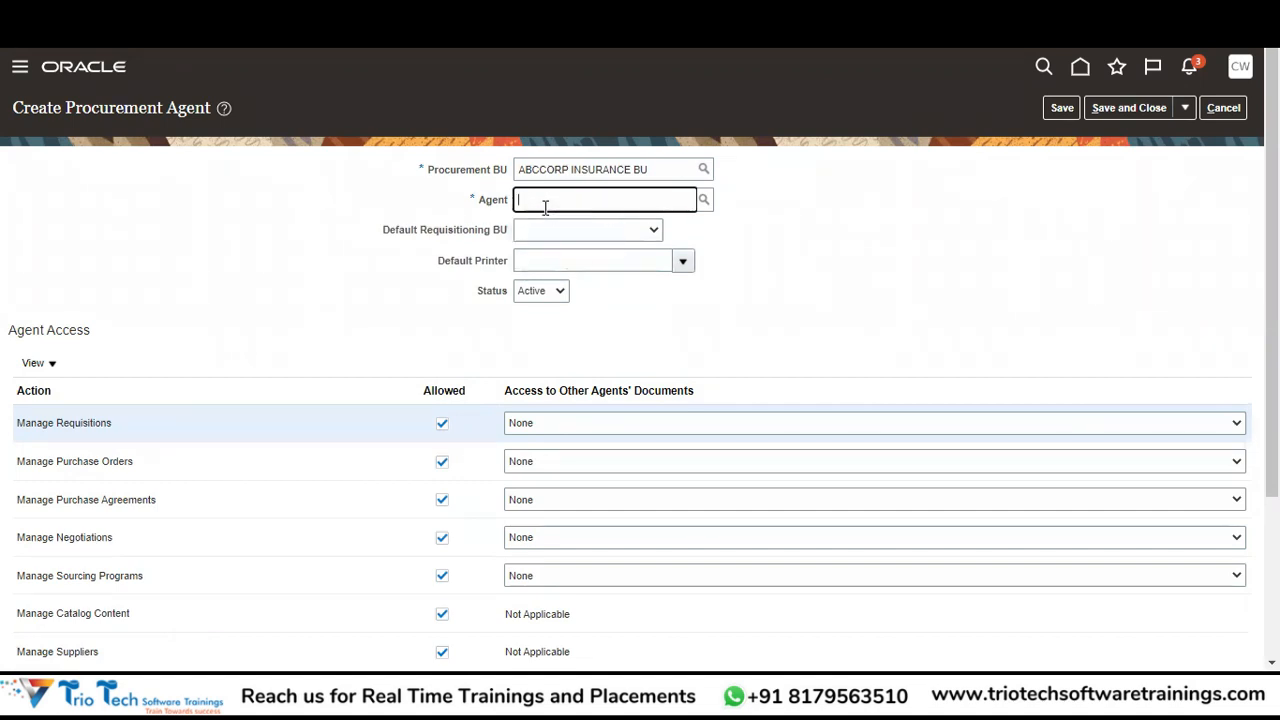
left_click(705, 201)
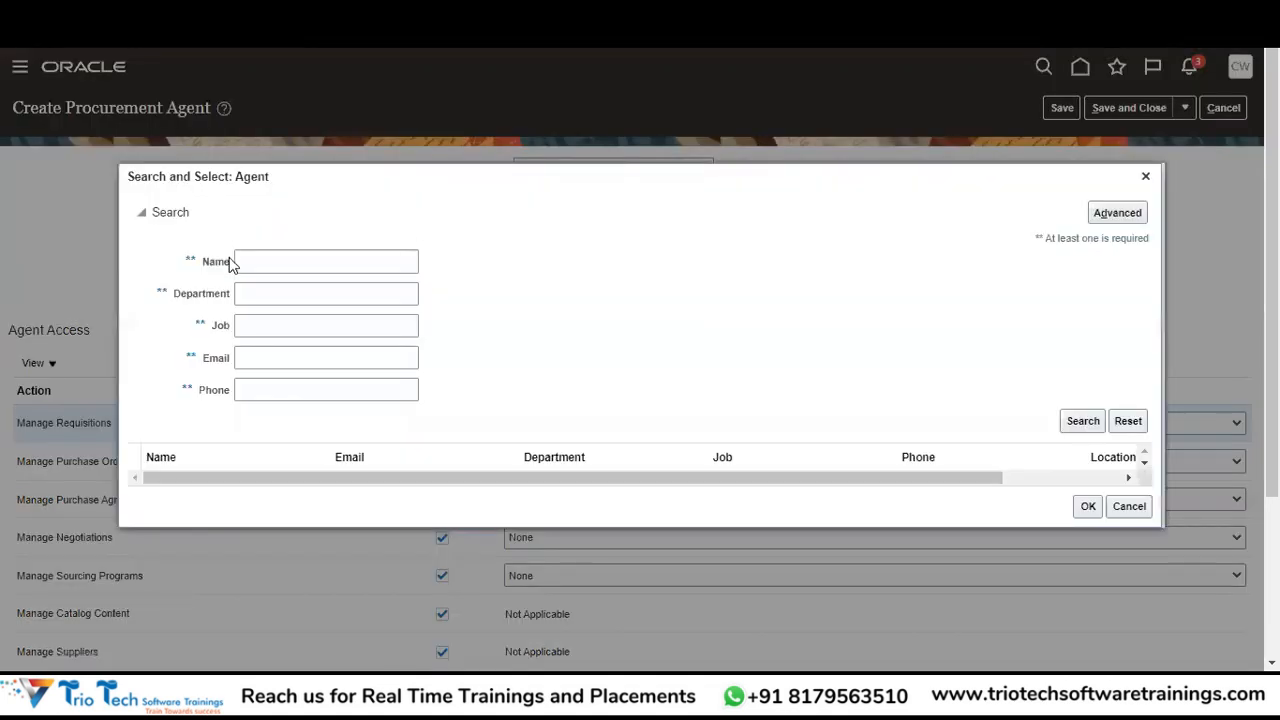
Search employees by the new user's name and confirm the match as Agent.
left_click(275, 263)
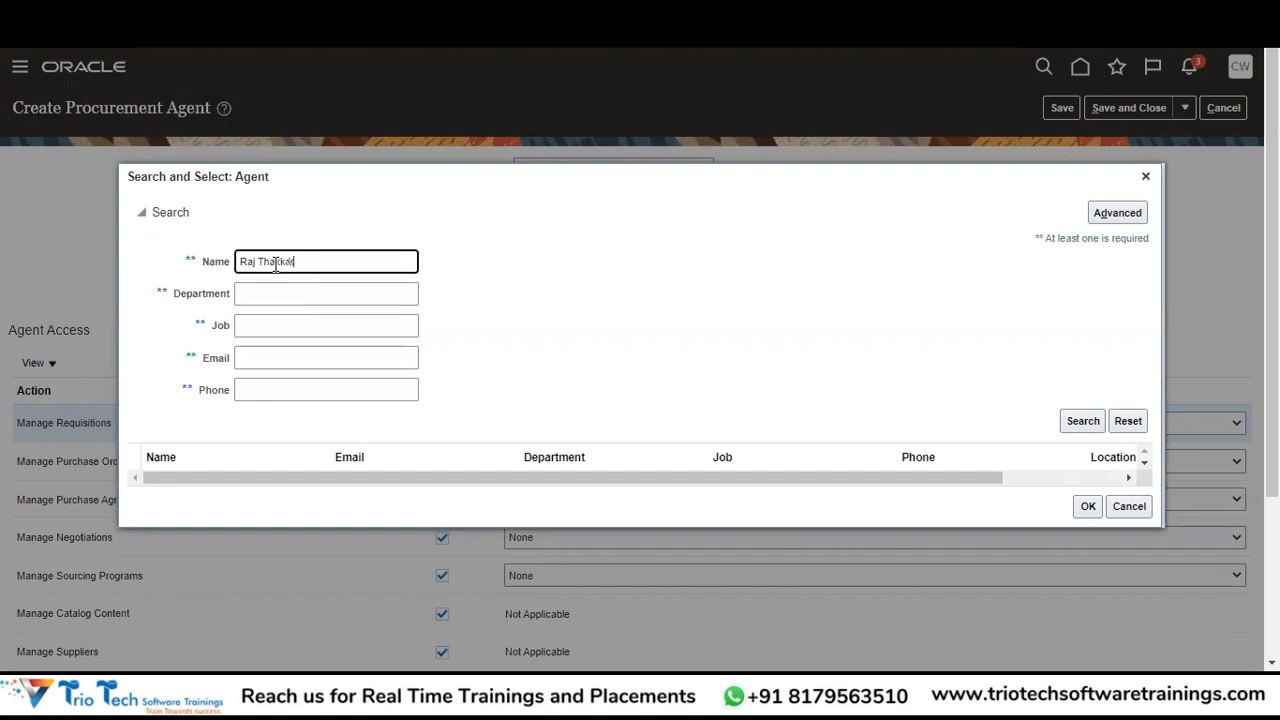
left_click(1083, 421)
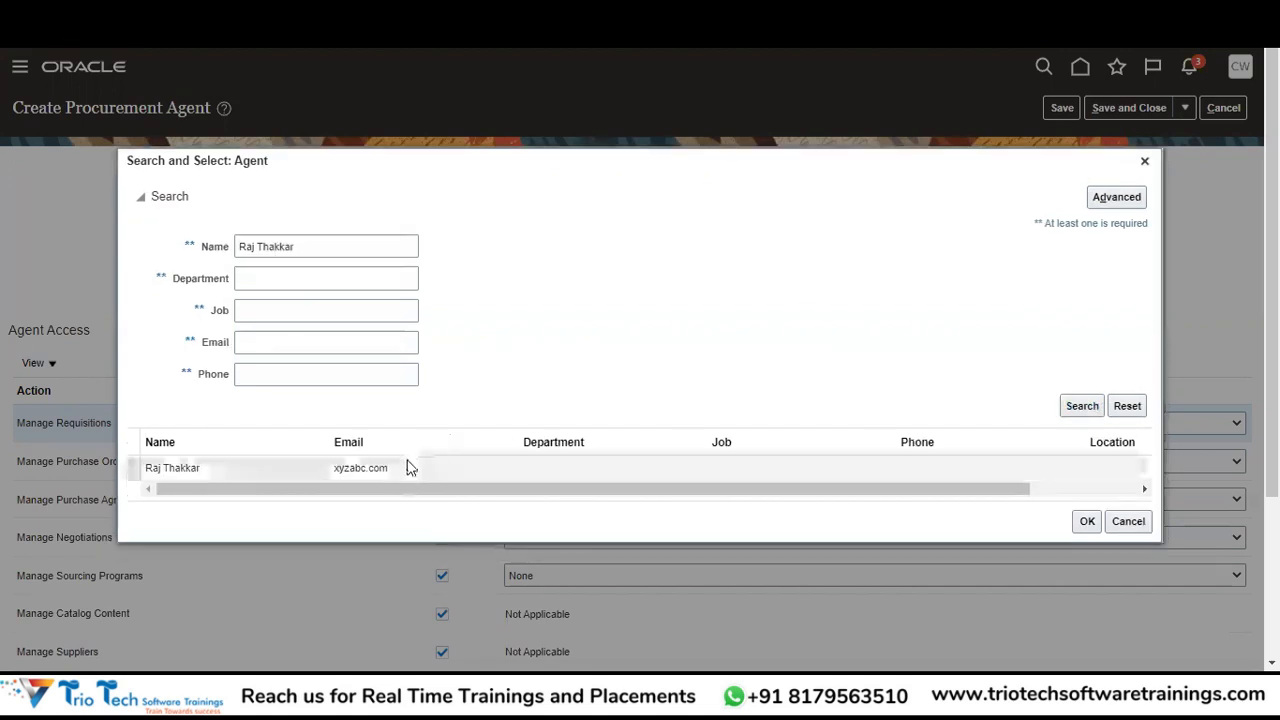
left_click(1083, 521)
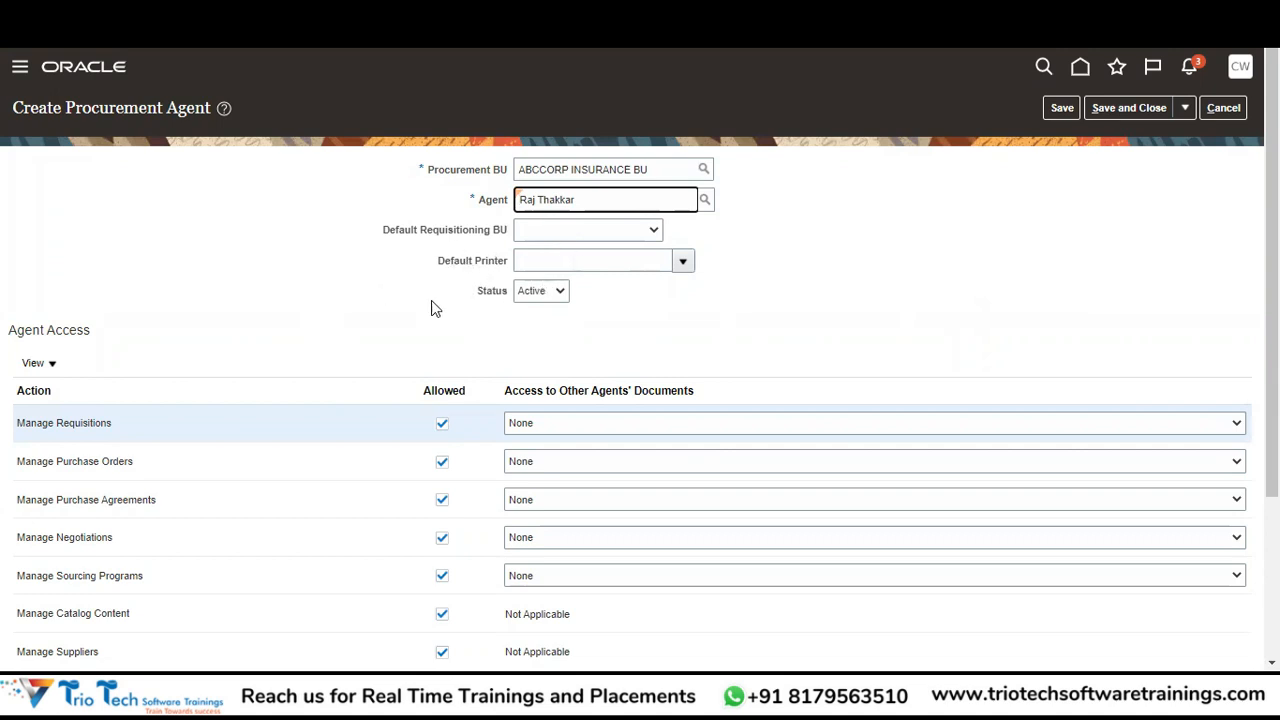
Review the Agent Access rows, including Manage Suppliers, and save the procurement agent.
scroll(563, 459, "down", 3)
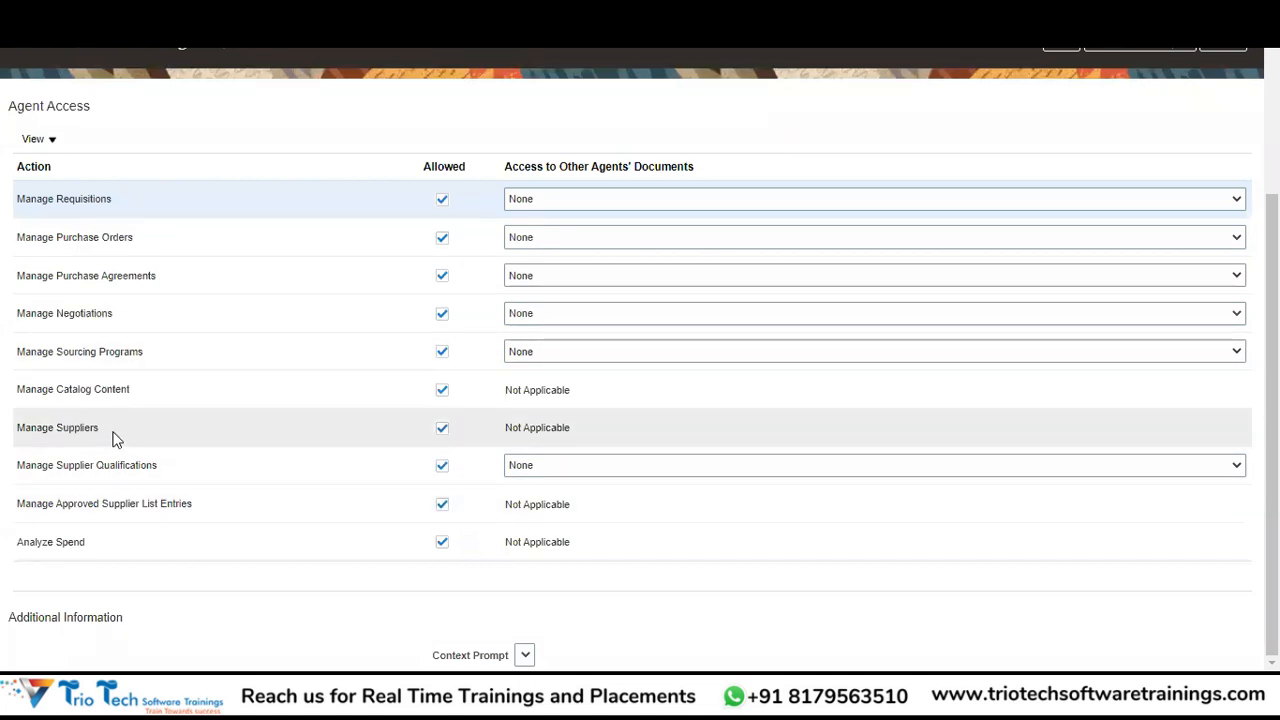
left_click_drag(1271, 383, 1271, 210)
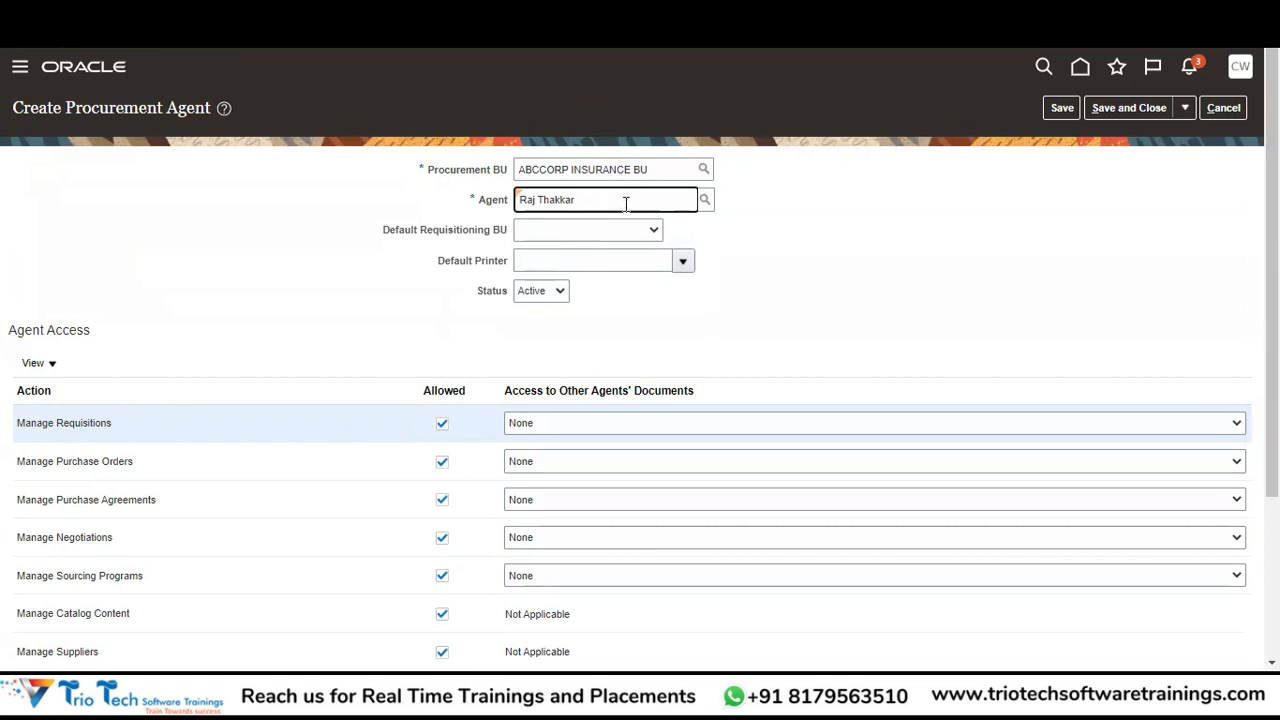
left_click(521, 203)
scroll(1270, 285, "down", 3)
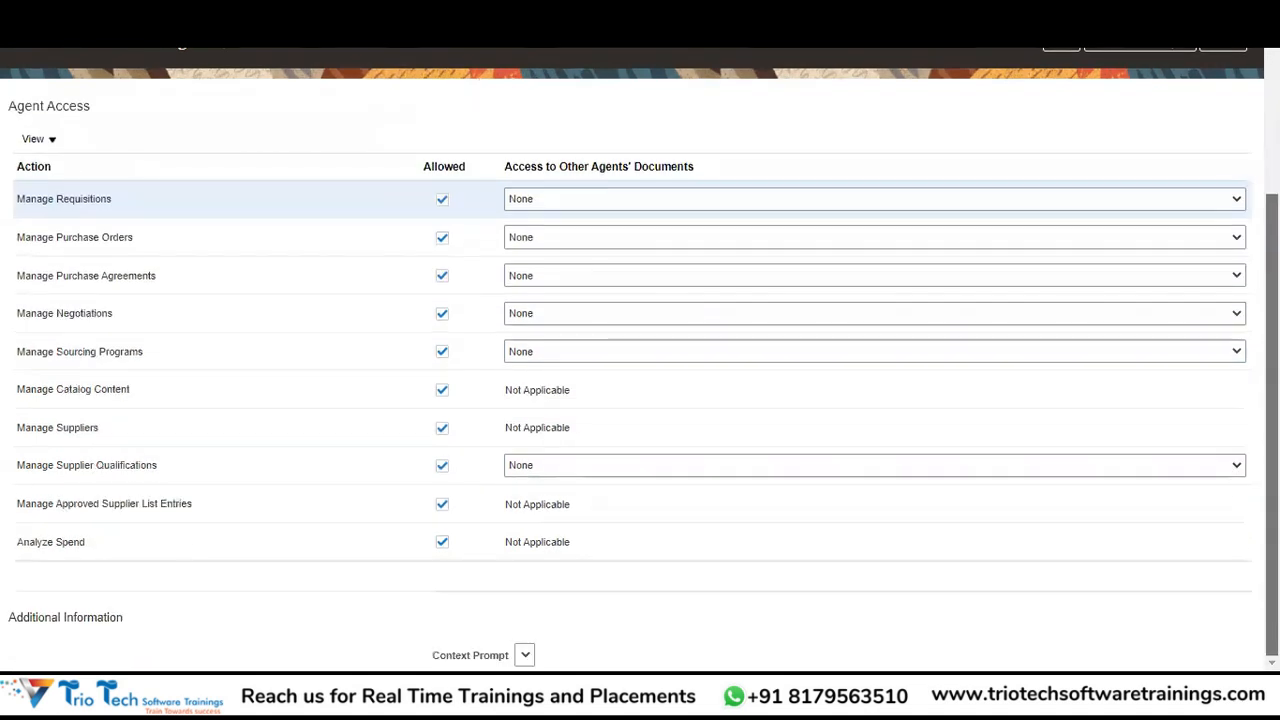
left_click(365, 432)
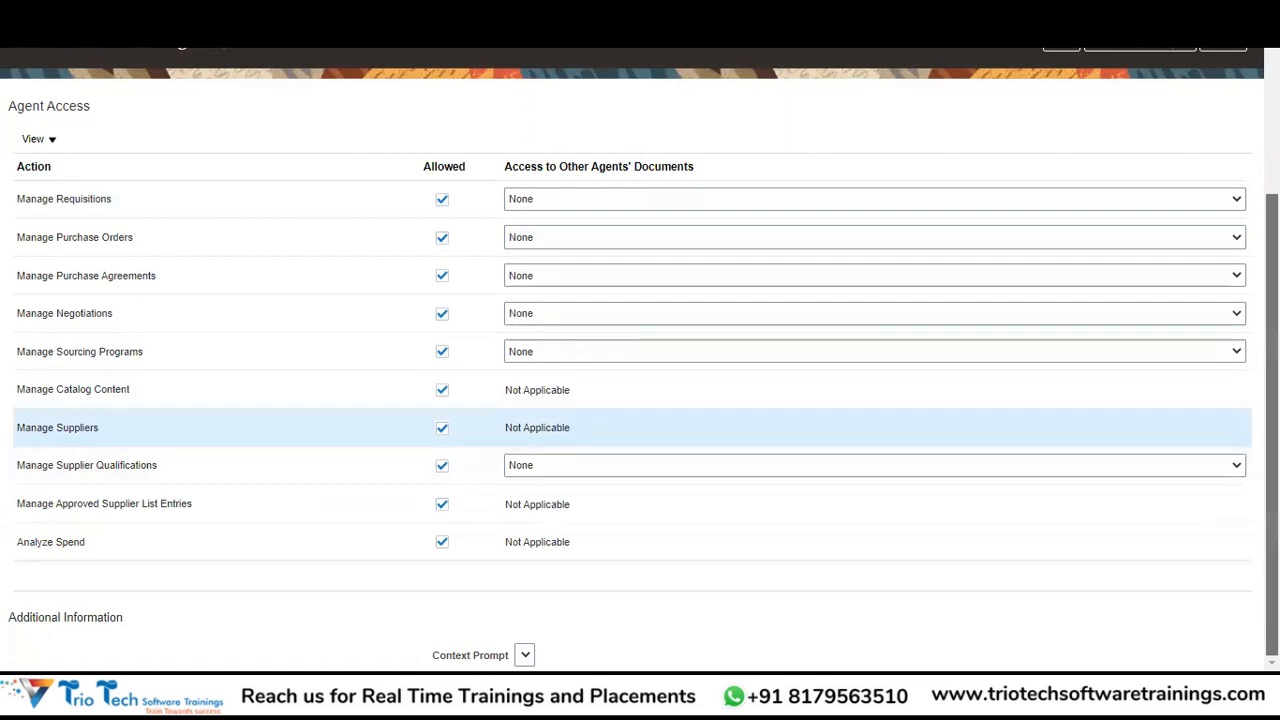
scroll(365, 441, "up", 3)
left_click(1128, 104)
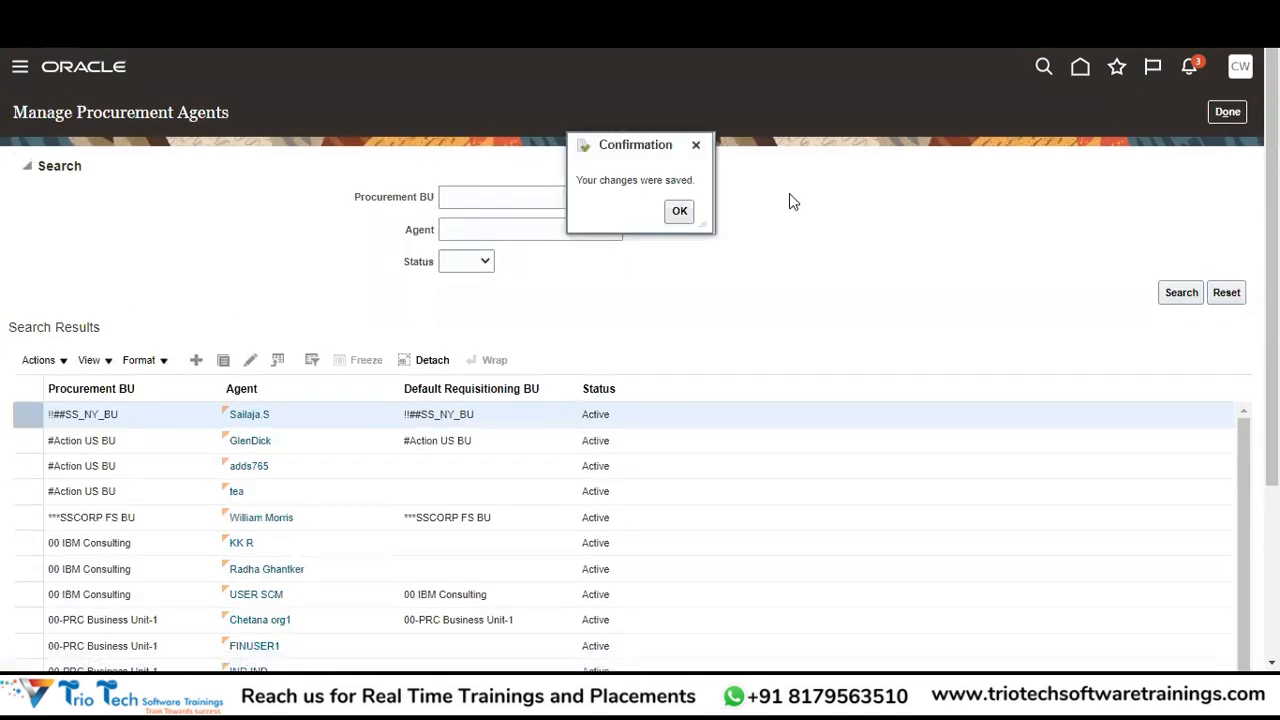
key("alt+Tab")
Select step 3 of the Excel checklist and open a new browser tab.
left_click(174, 360)
key("ctrl+t")
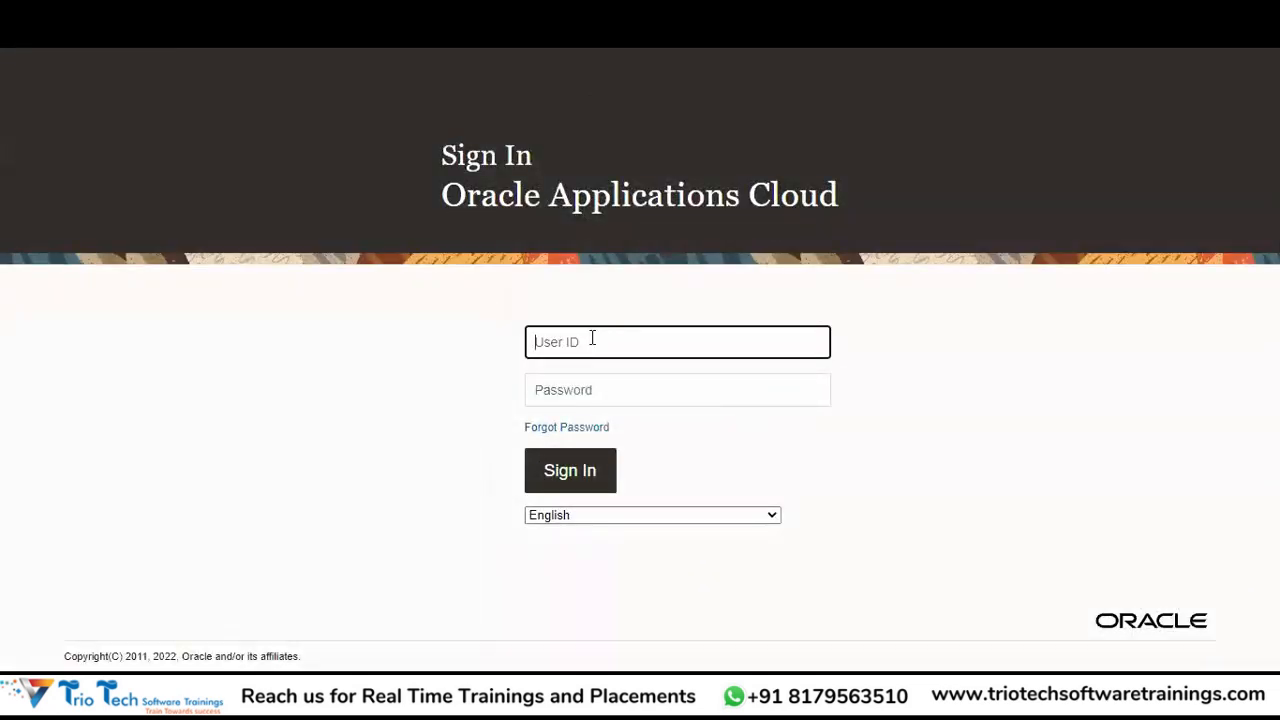
Sign in with the user ID and password on the Sign In page.
type("Session")
key("Tab")
type("****")
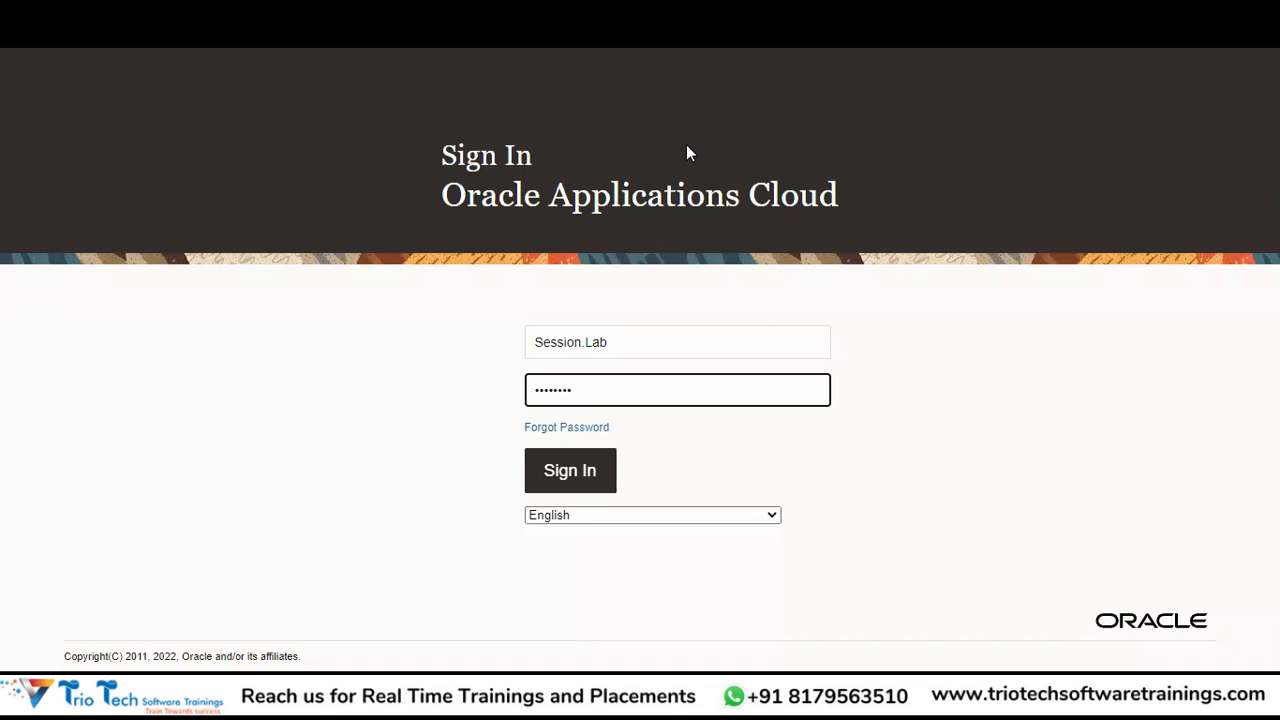
key("Return")
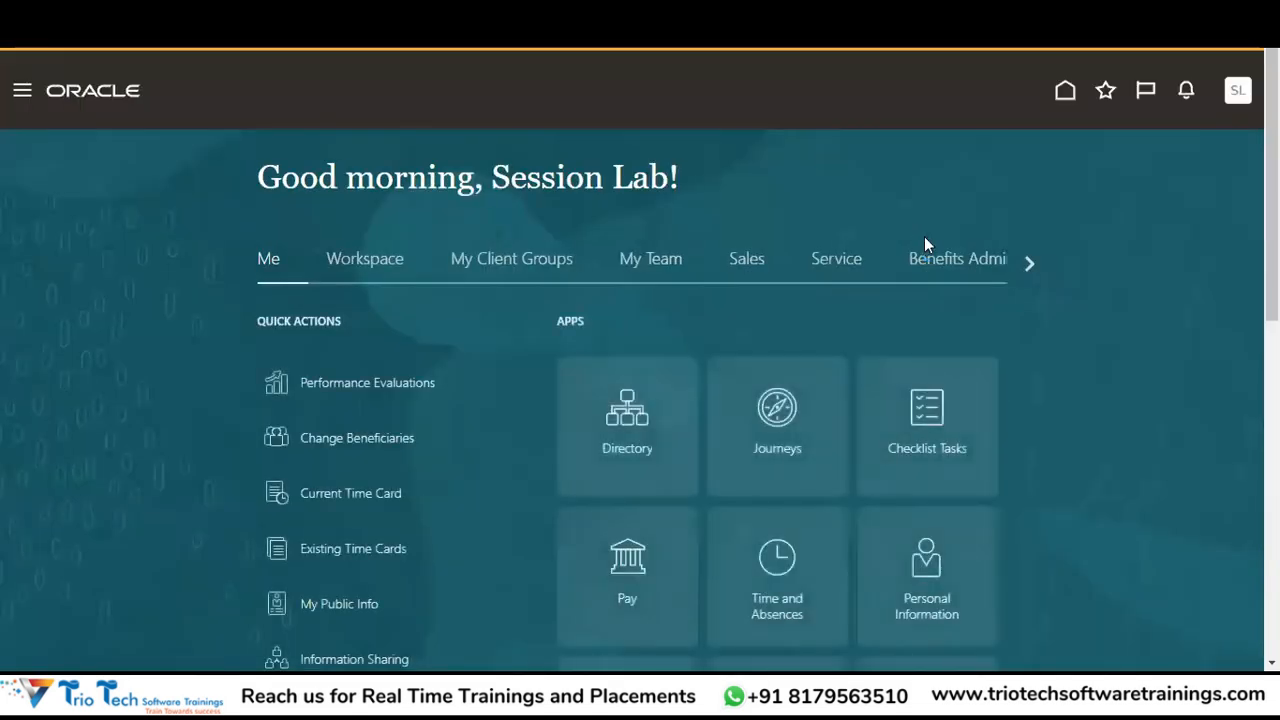
Scroll the home page group strip to its last groups and back again.
left_click(22, 90)
left_click(1028, 264)
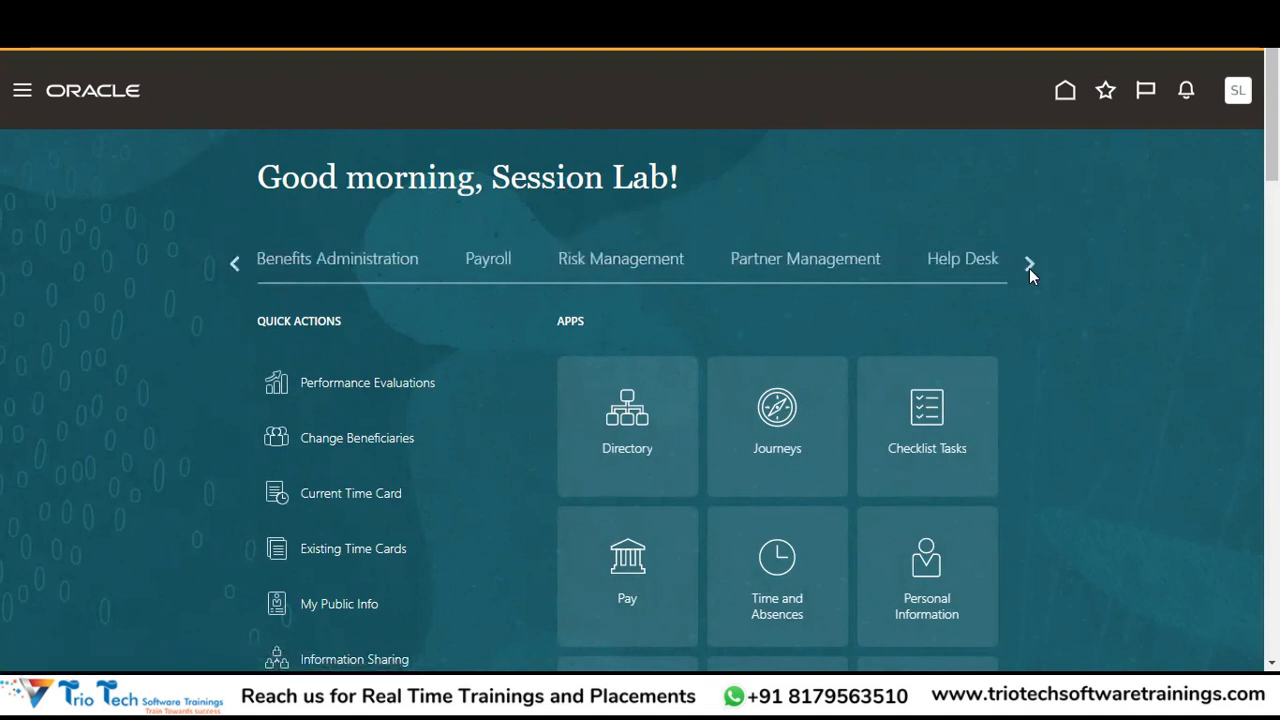
left_click(1029, 265)
left_click(1027, 259)
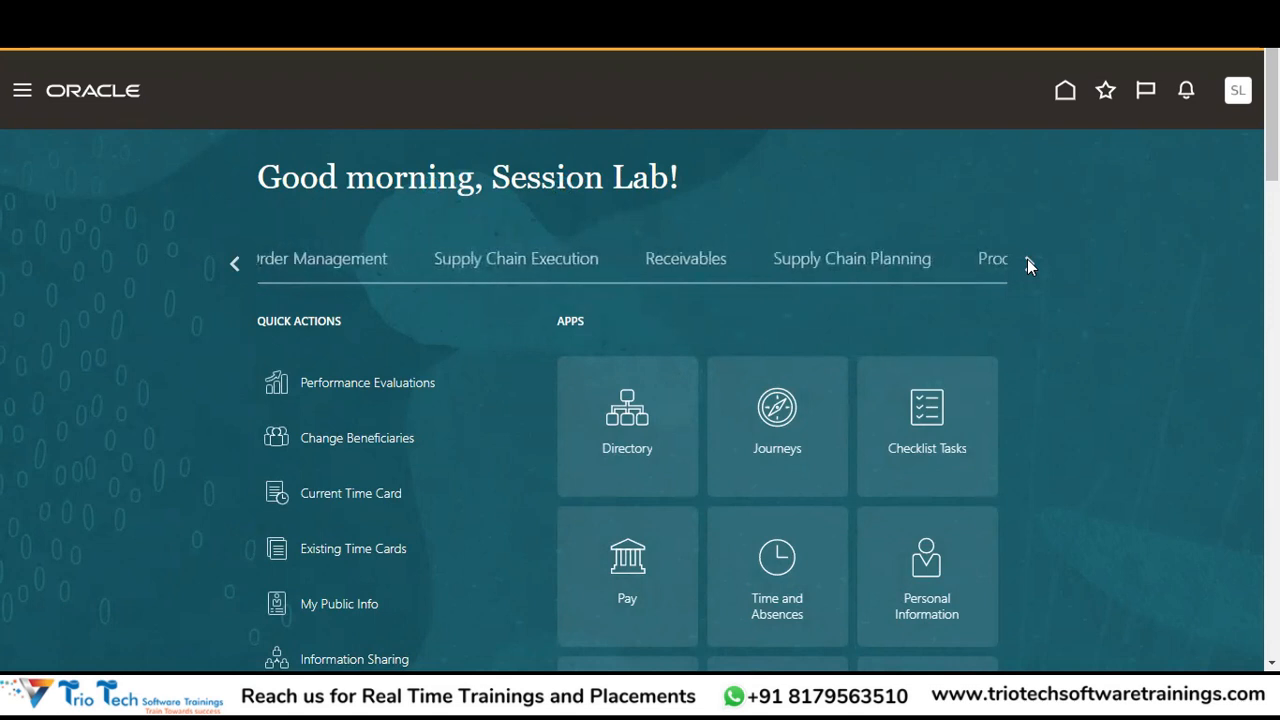
left_click(1027, 259)
left_click(1027, 259)
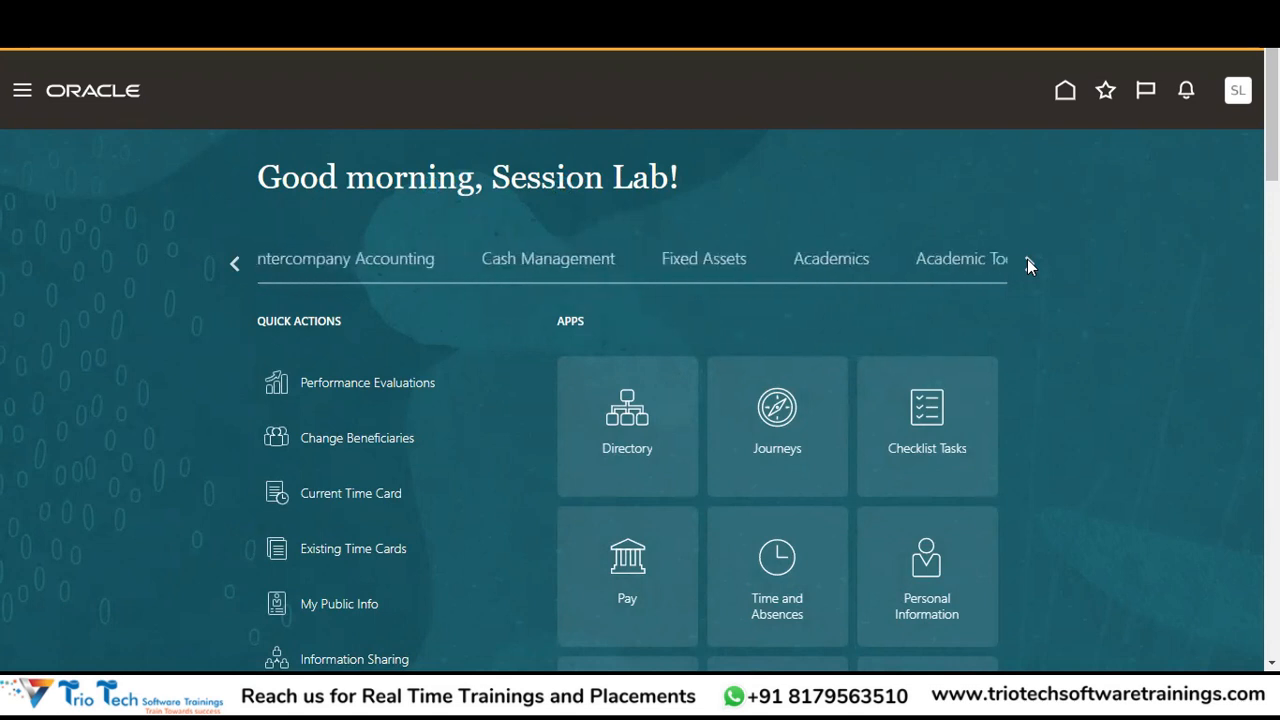
left_click(1027, 259)
left_click(1027, 259)
left_click(1027, 259)
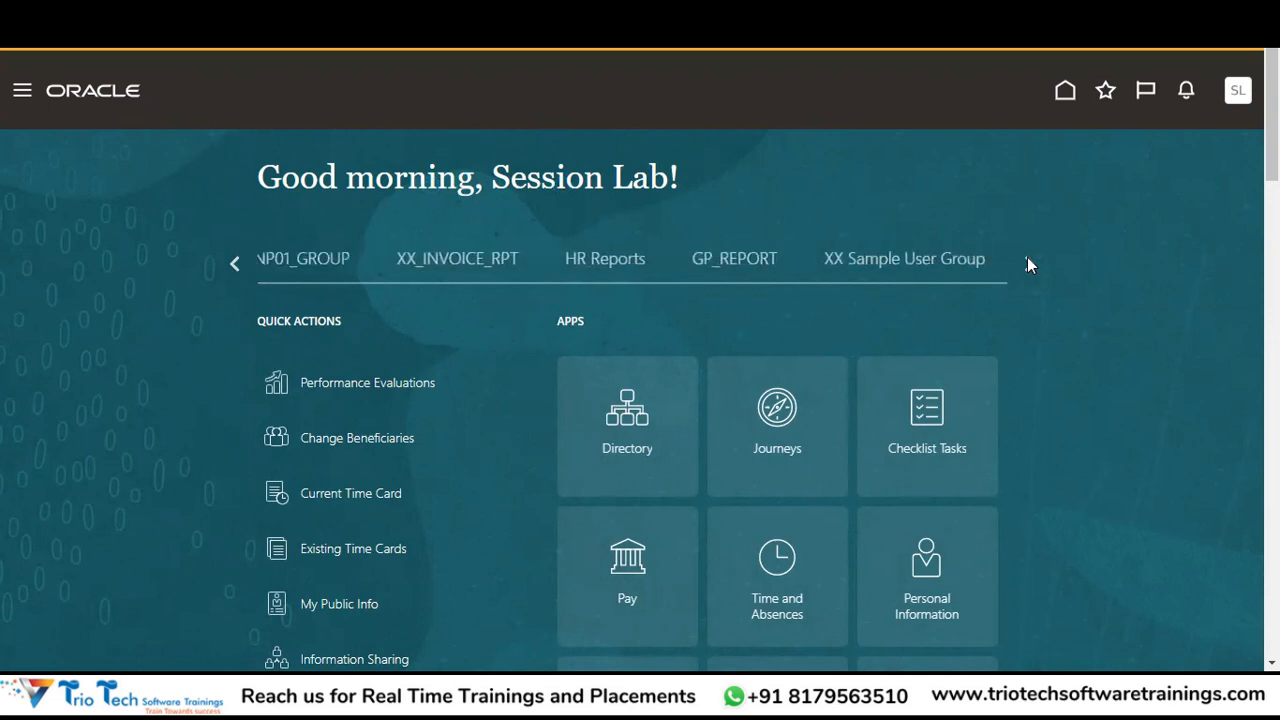
left_click(1027, 258)
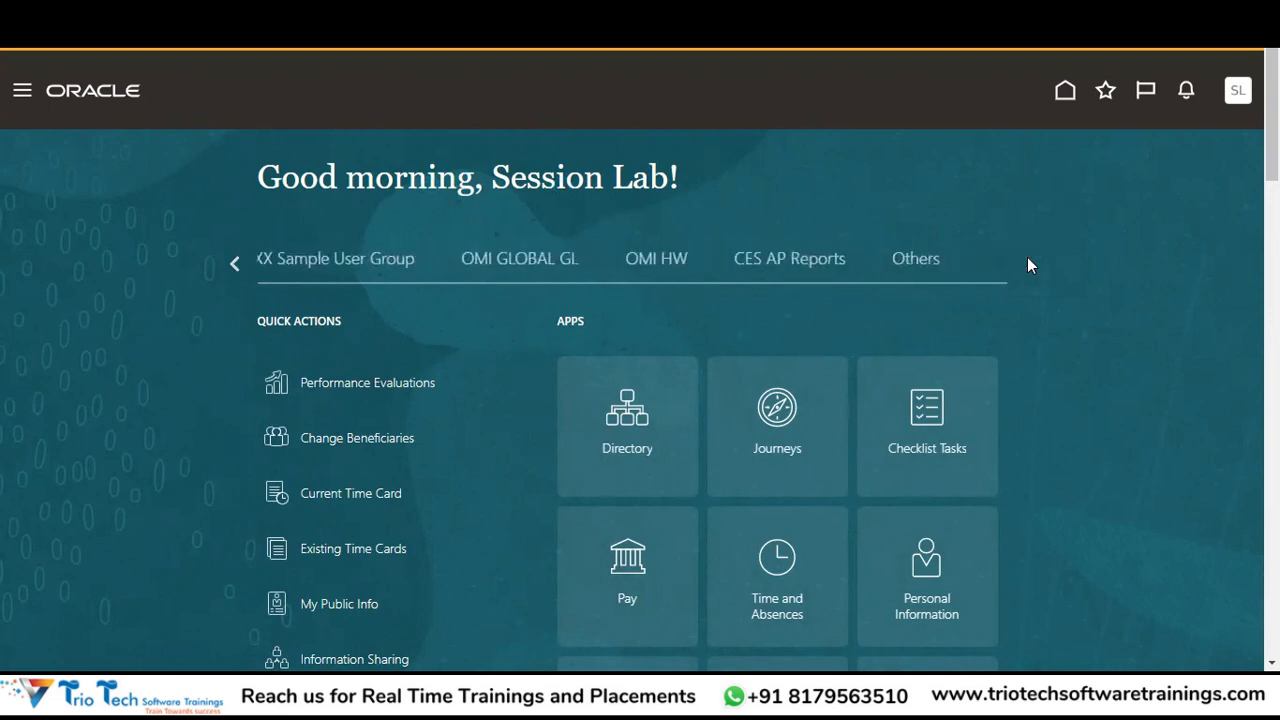
left_click(229, 266)
left_click(238, 264)
left_click(242, 263)
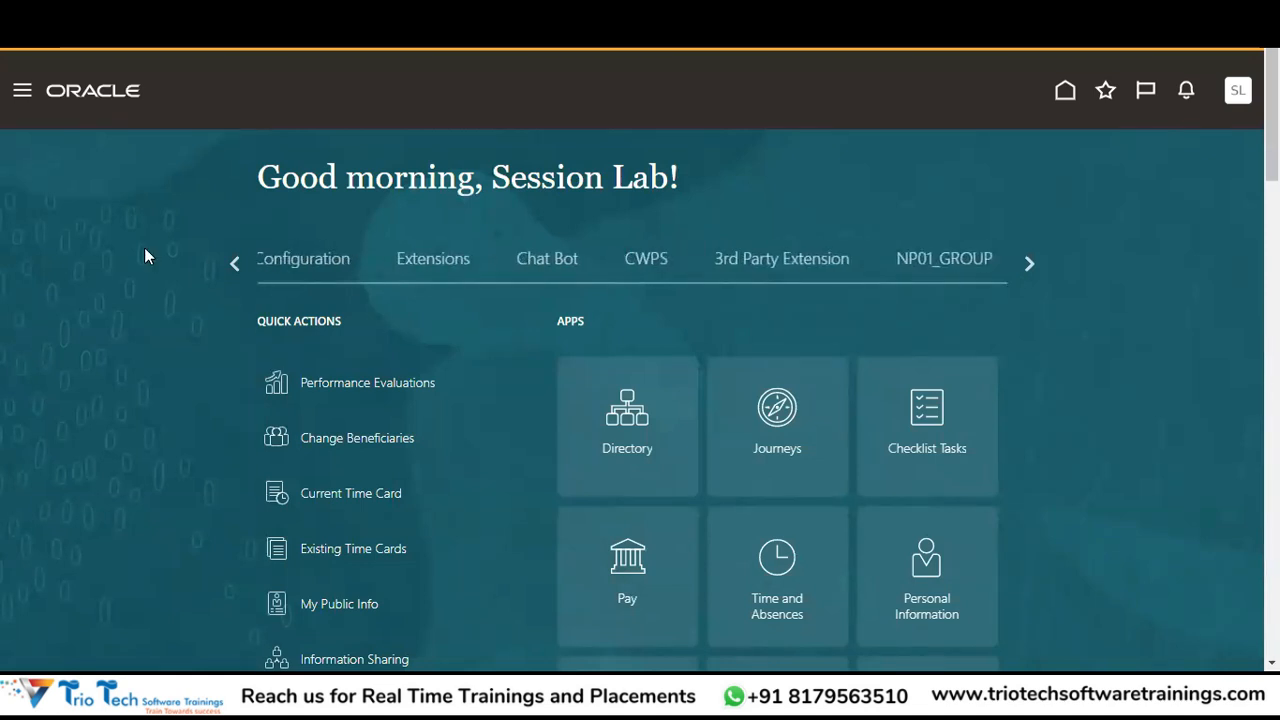
left_click(226, 259)
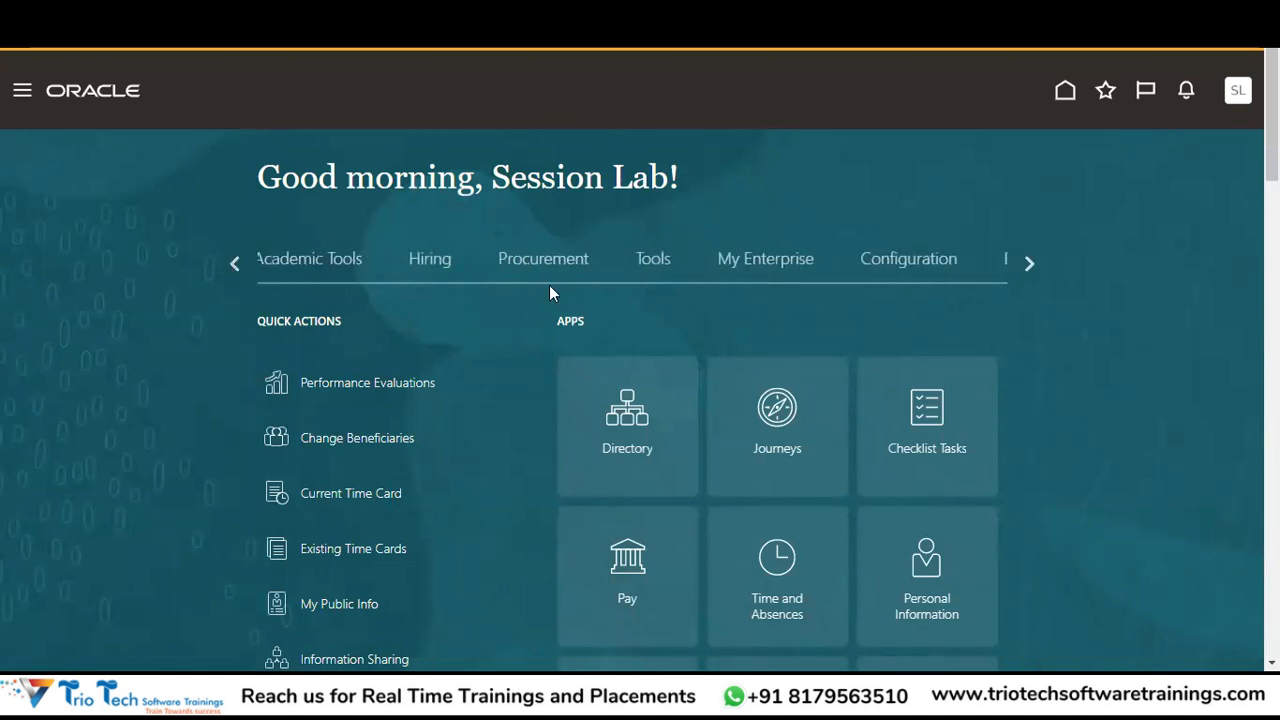
Browse the Tools, Hiring and Configuration groups' apps.
left_click(655, 258)
scroll(640, 360, "down", 5)
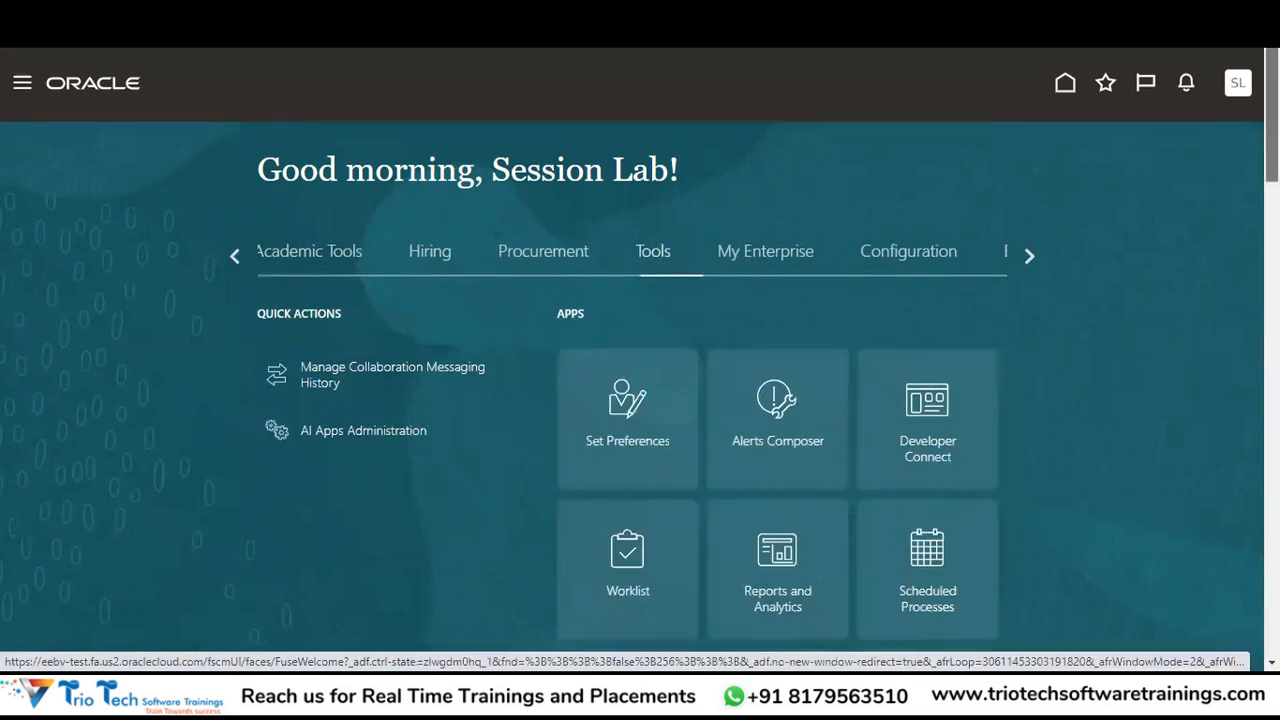
scroll(777, 350, "down", 3)
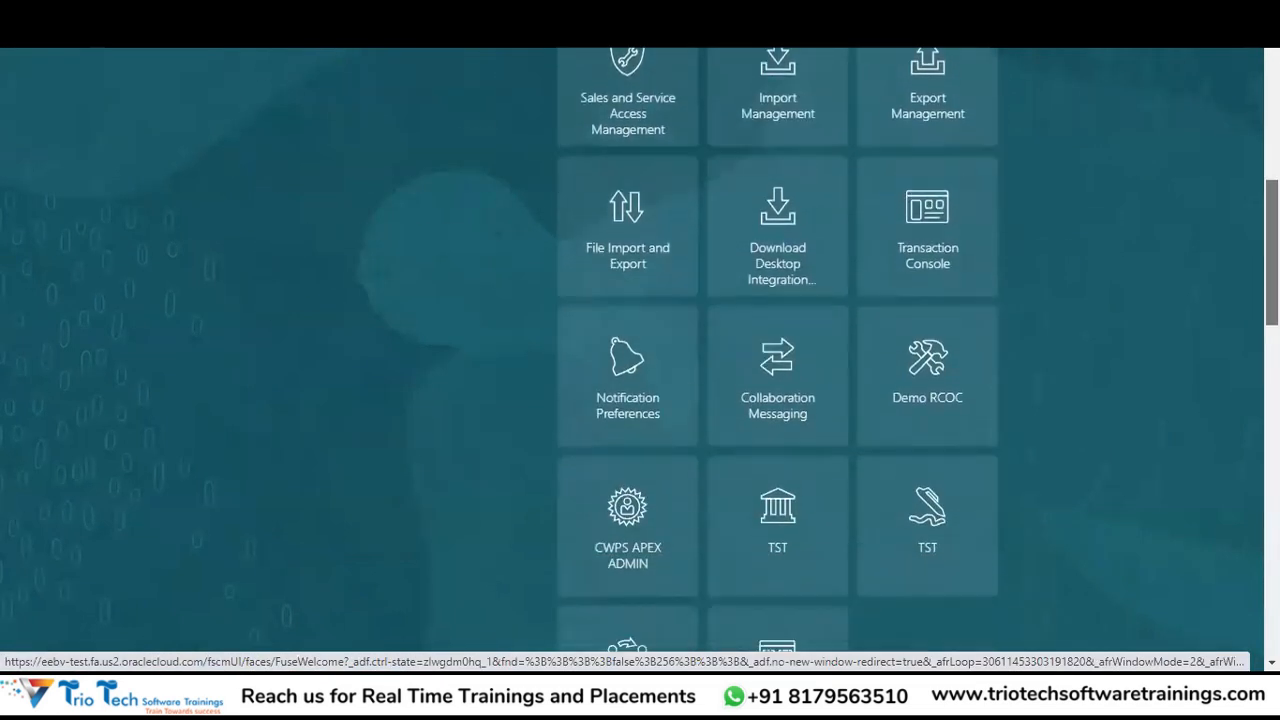
scroll(777, 350, "up", 7)
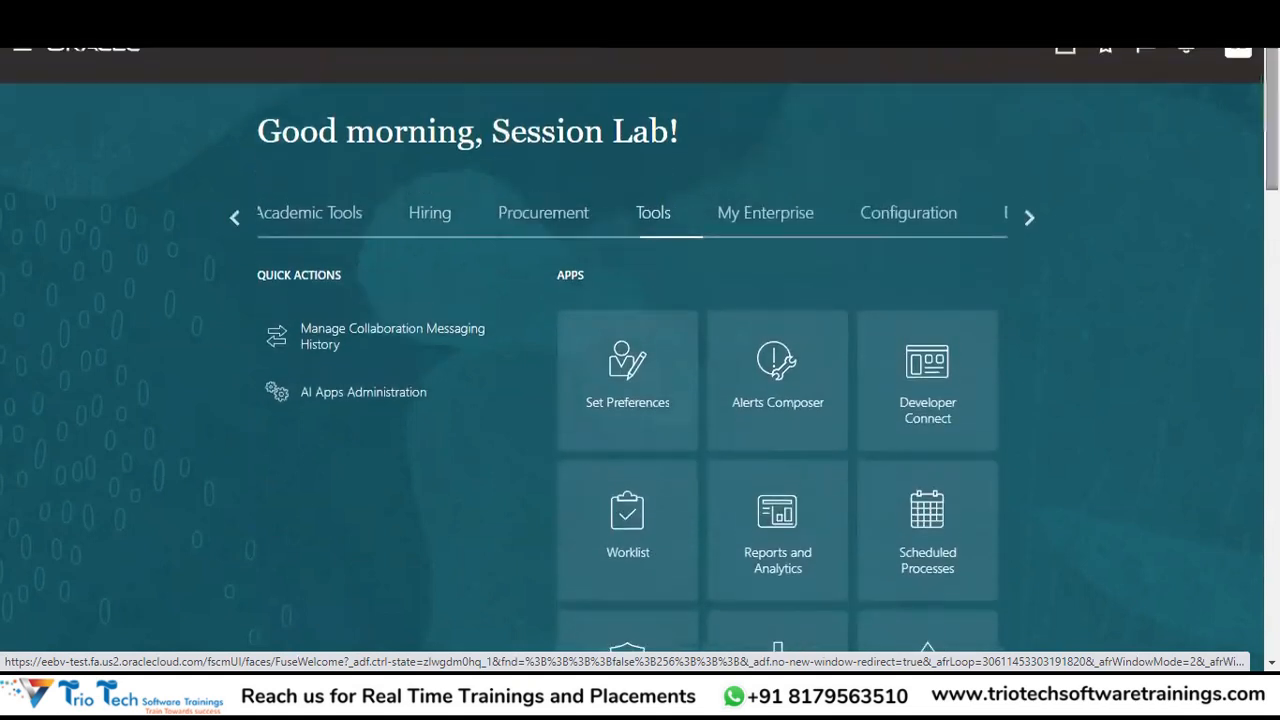
left_click(440, 222)
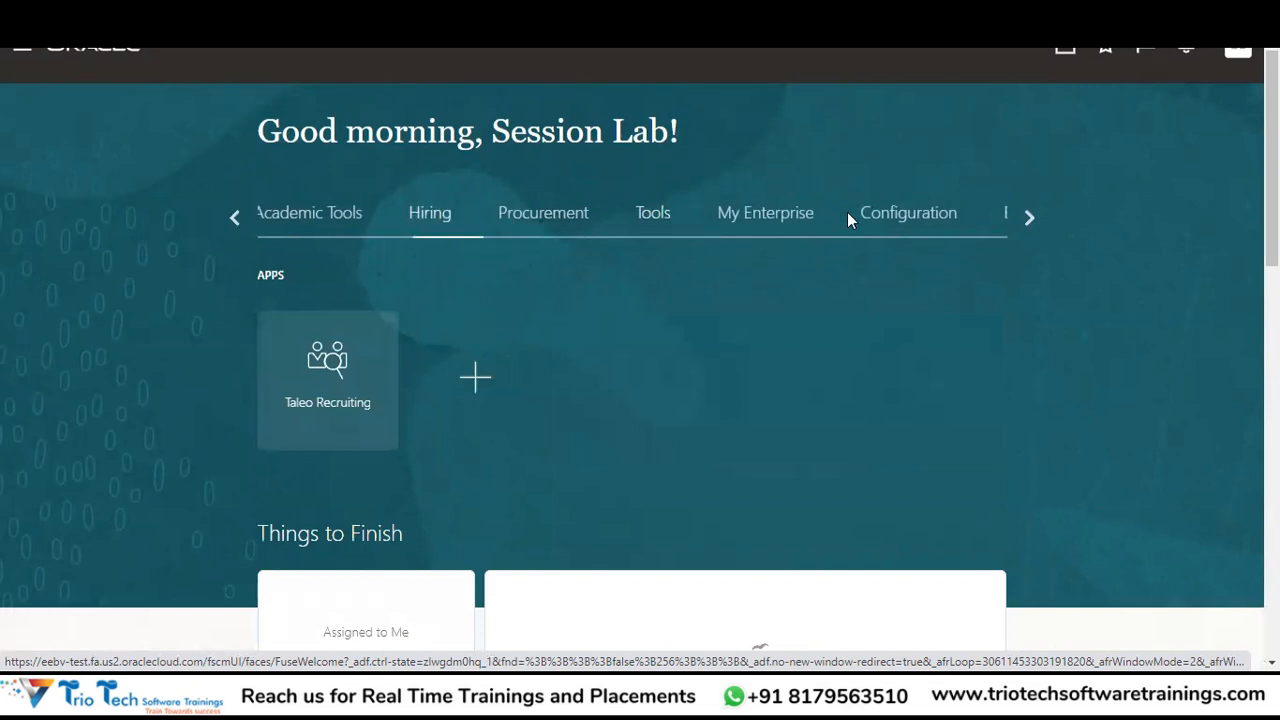
left_click(909, 217)
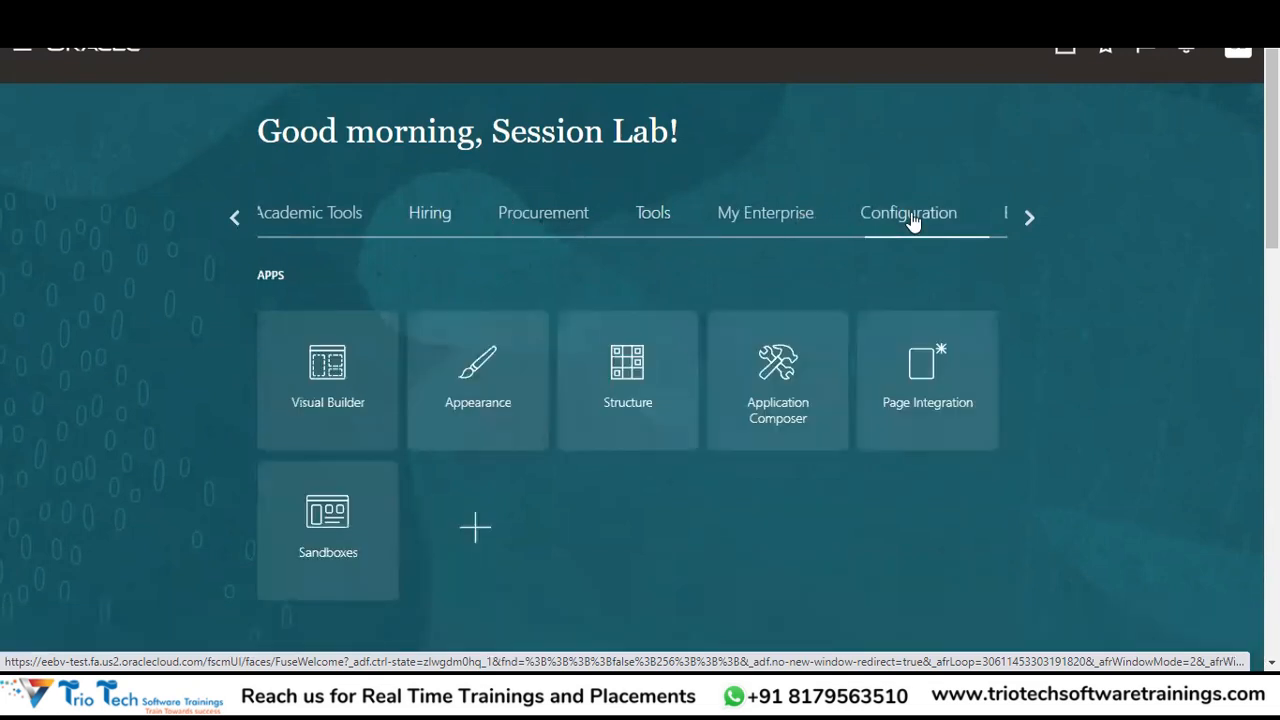
left_click(1029, 210)
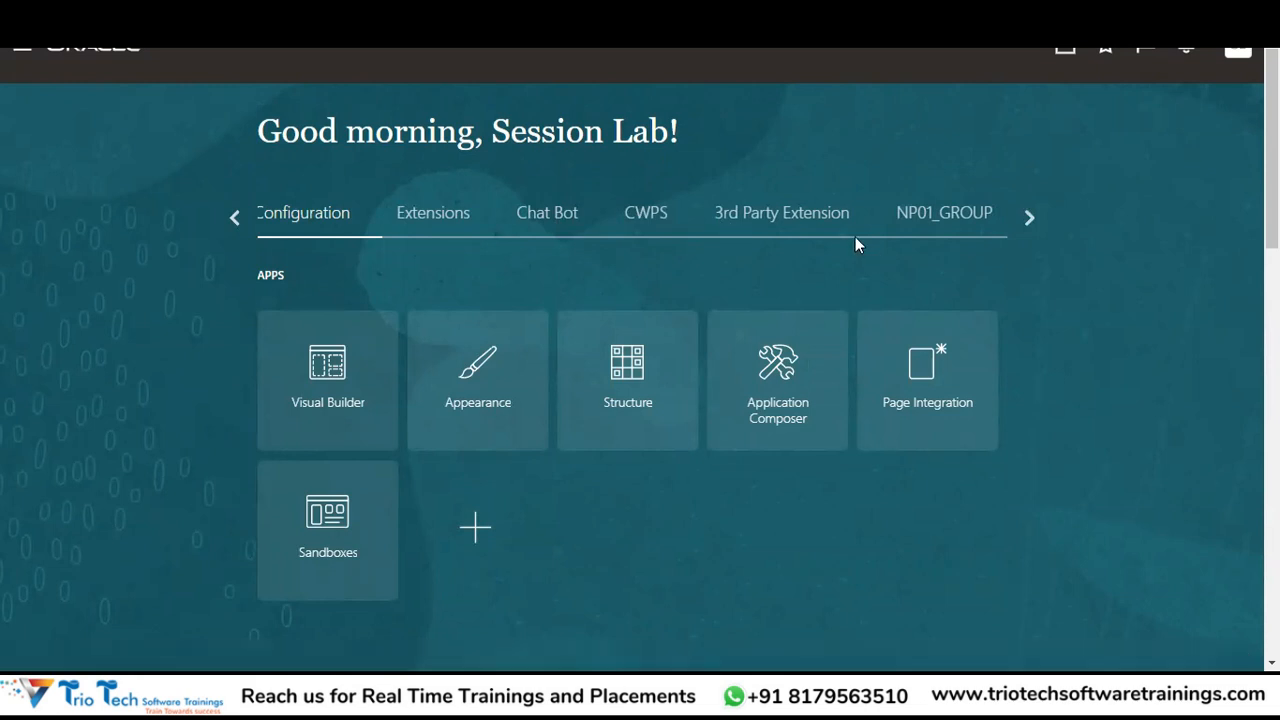
Browse the apps in the Extensions group.
left_click(445, 222)
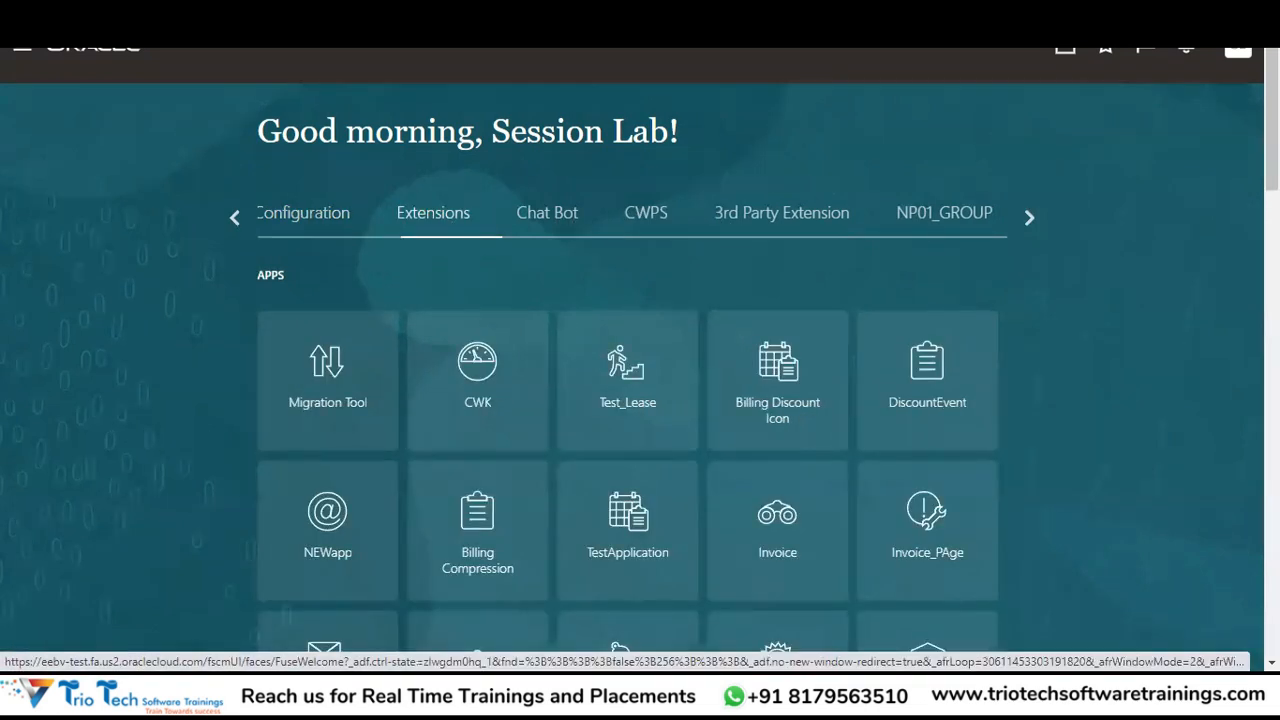
scroll(640, 350, "down", 3)
scroll(640, 350, "down", 3)
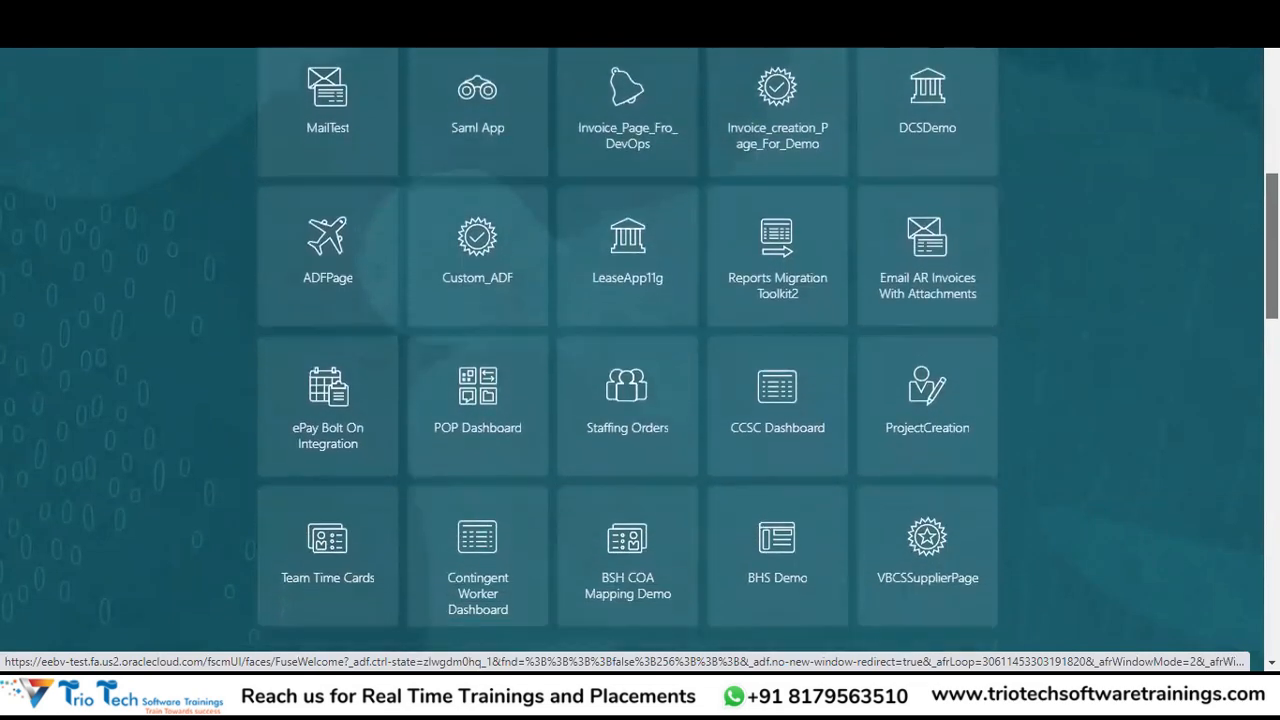
scroll(640, 350, "down", 1)
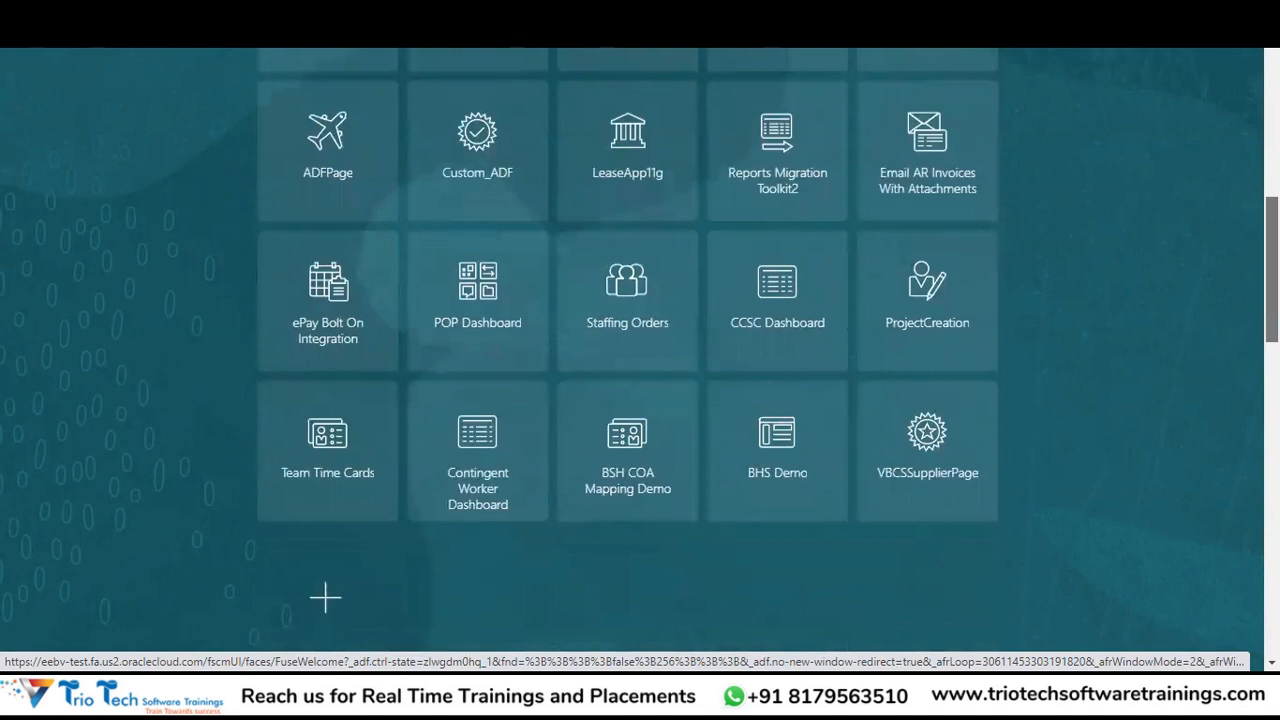
scroll(640, 350, "up", 7)
Show the Others group with Collections and Financial Reporting Center.
left_click(1027, 251)
left_click(1027, 251)
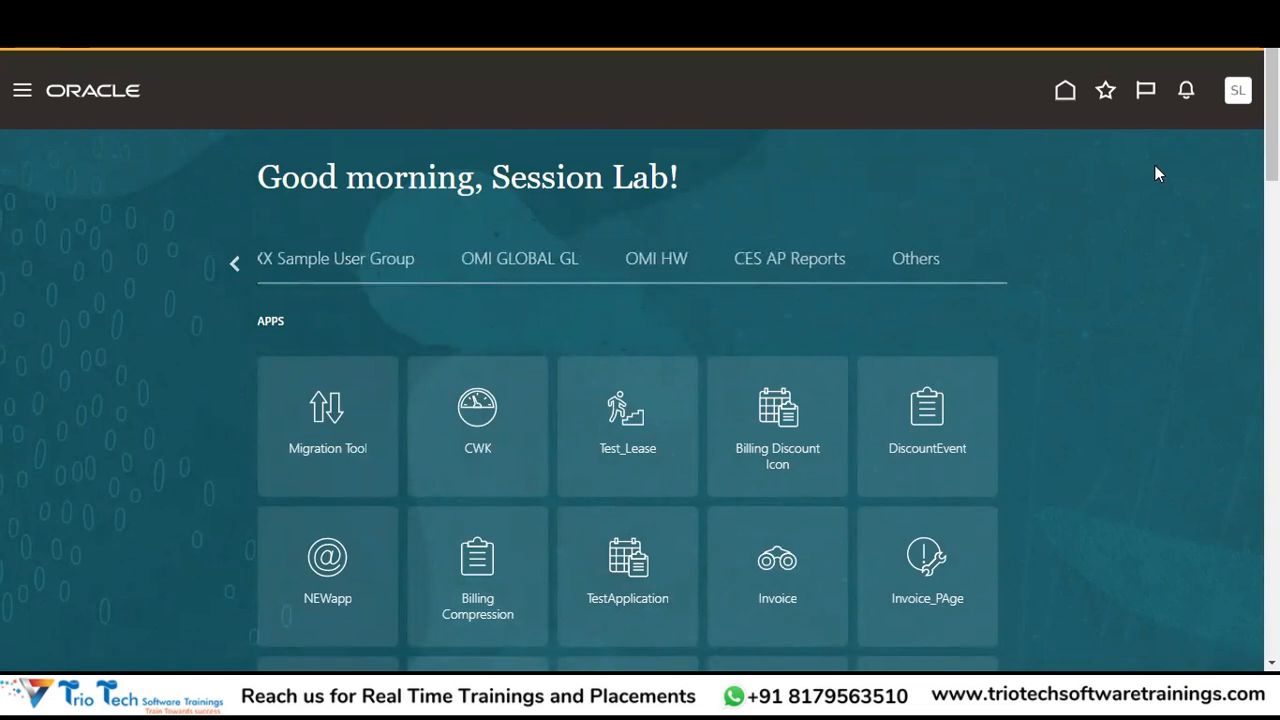
left_click(918, 262)
scroll(938, 308, "down", 10)
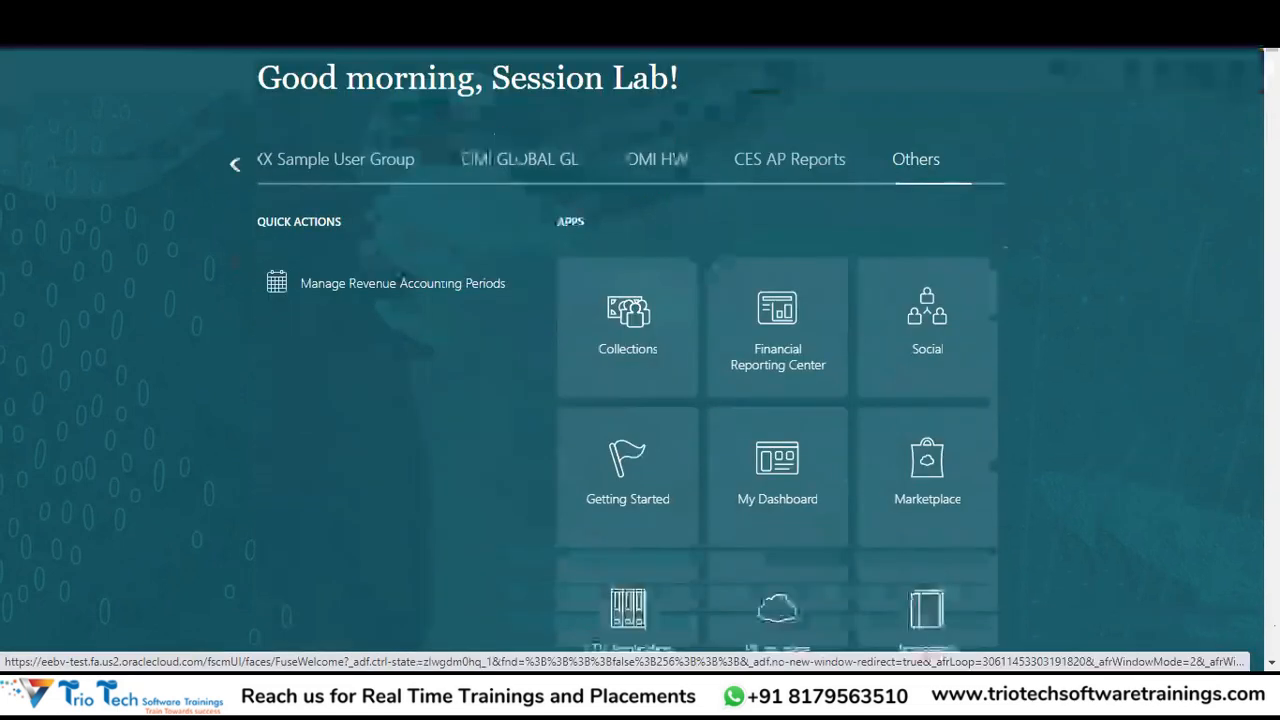
scroll(938, 308, "down", 15)
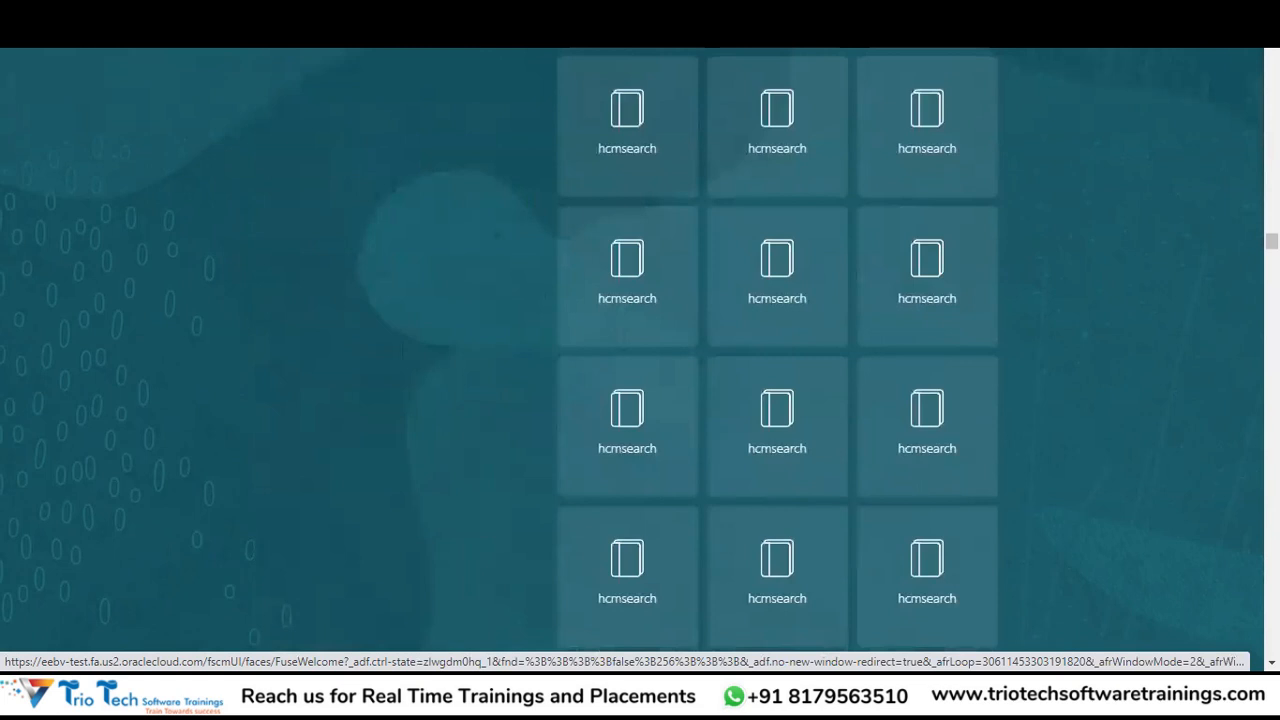
scroll(938, 308, "up", 20)
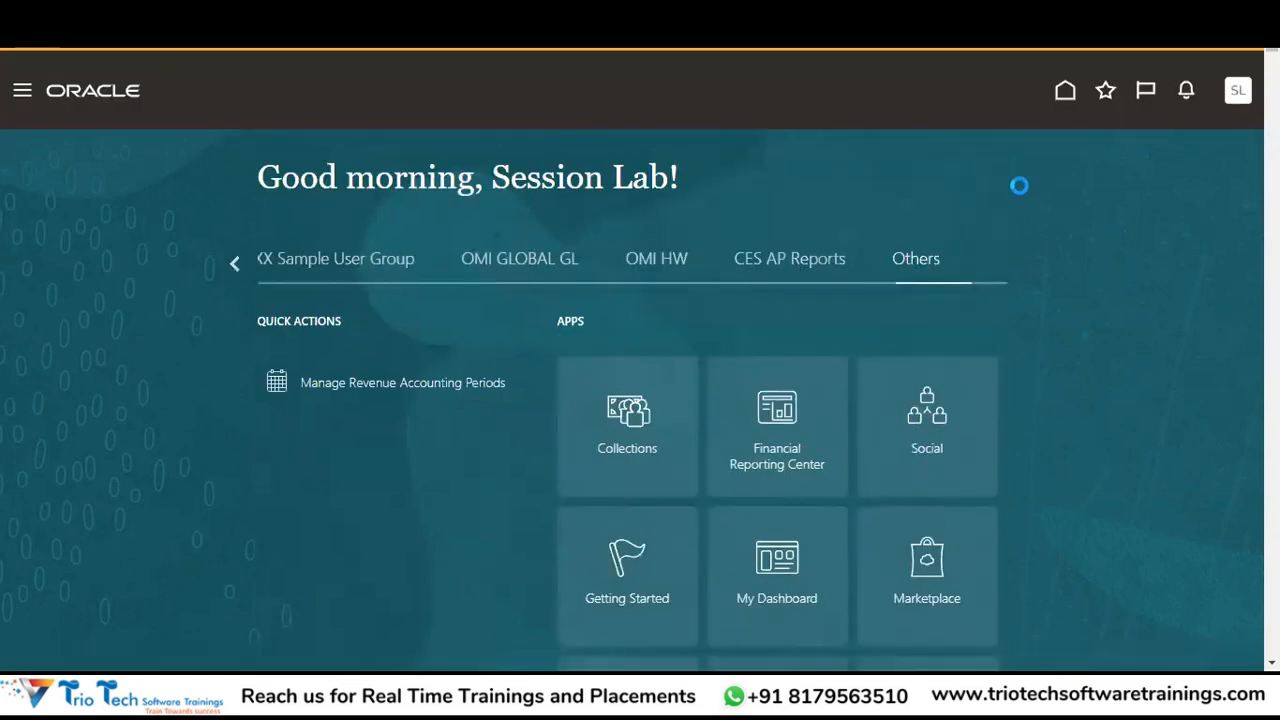
In Setup and Maintenance, show All Tasks for Initial Users and open Create Implementation Users.
left_click(1238, 90)
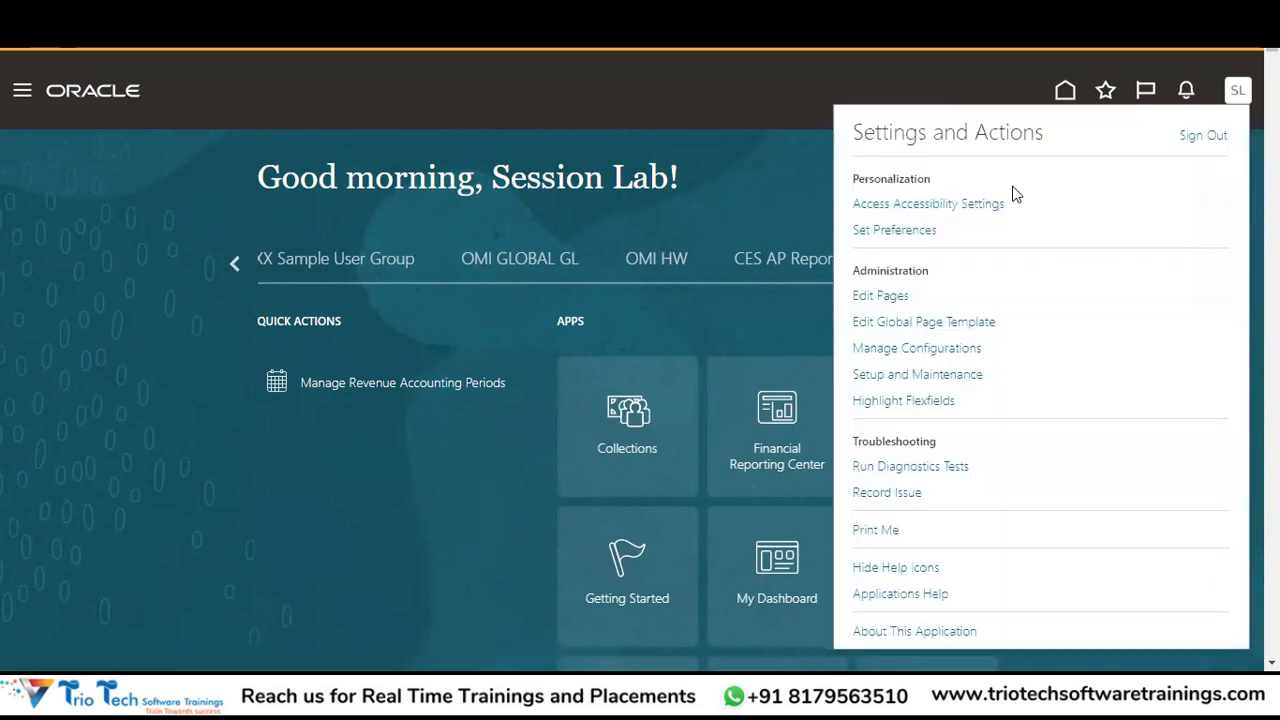
left_click(879, 373)
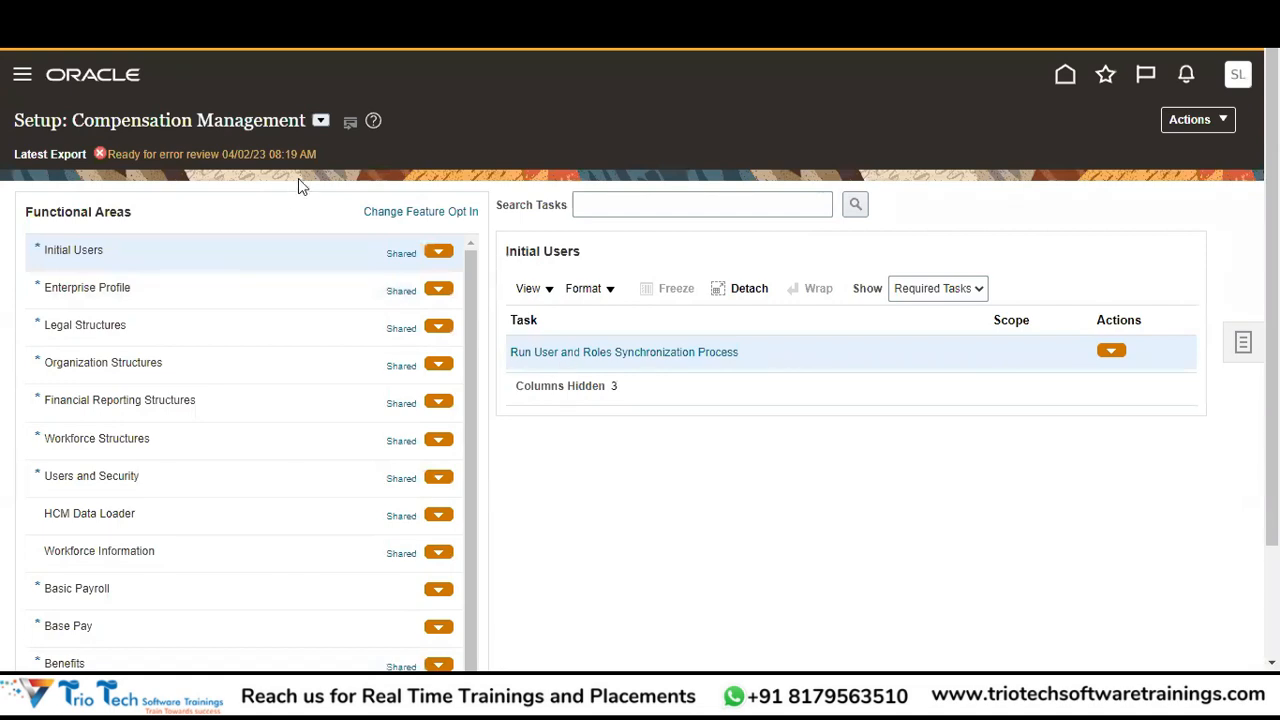
left_click(922, 292)
left_click(910, 306)
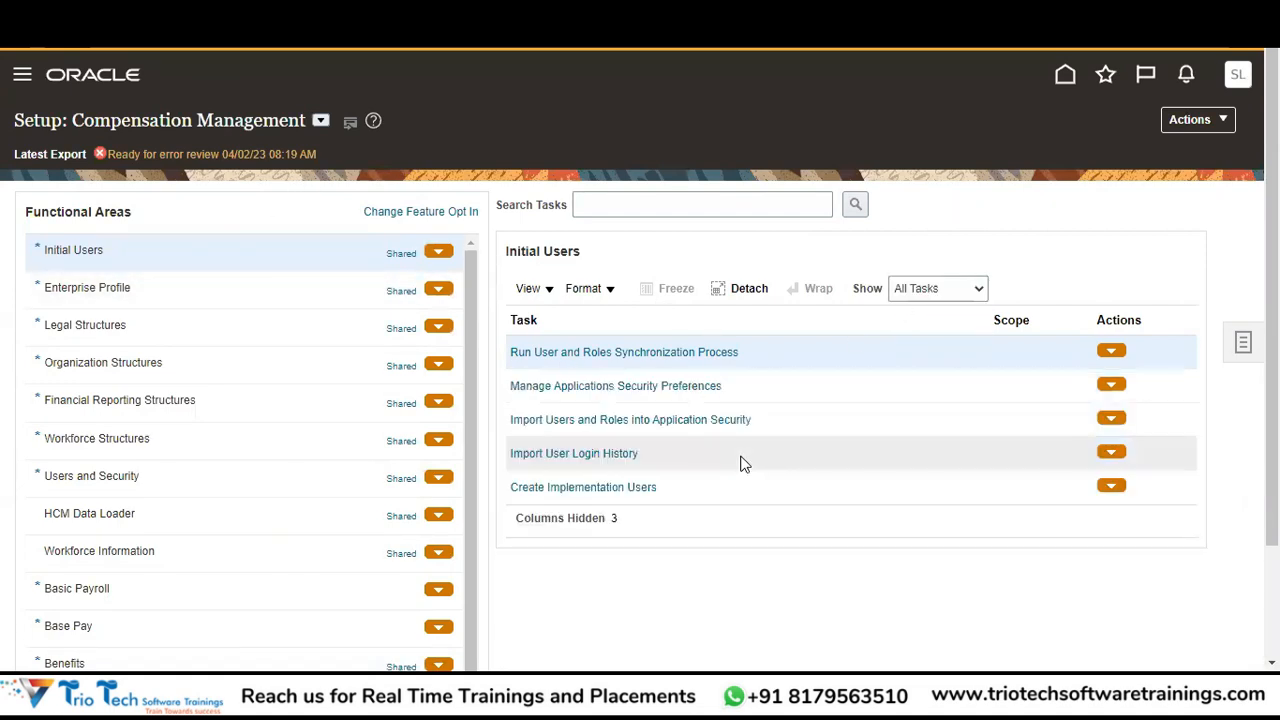
left_click(580, 489)
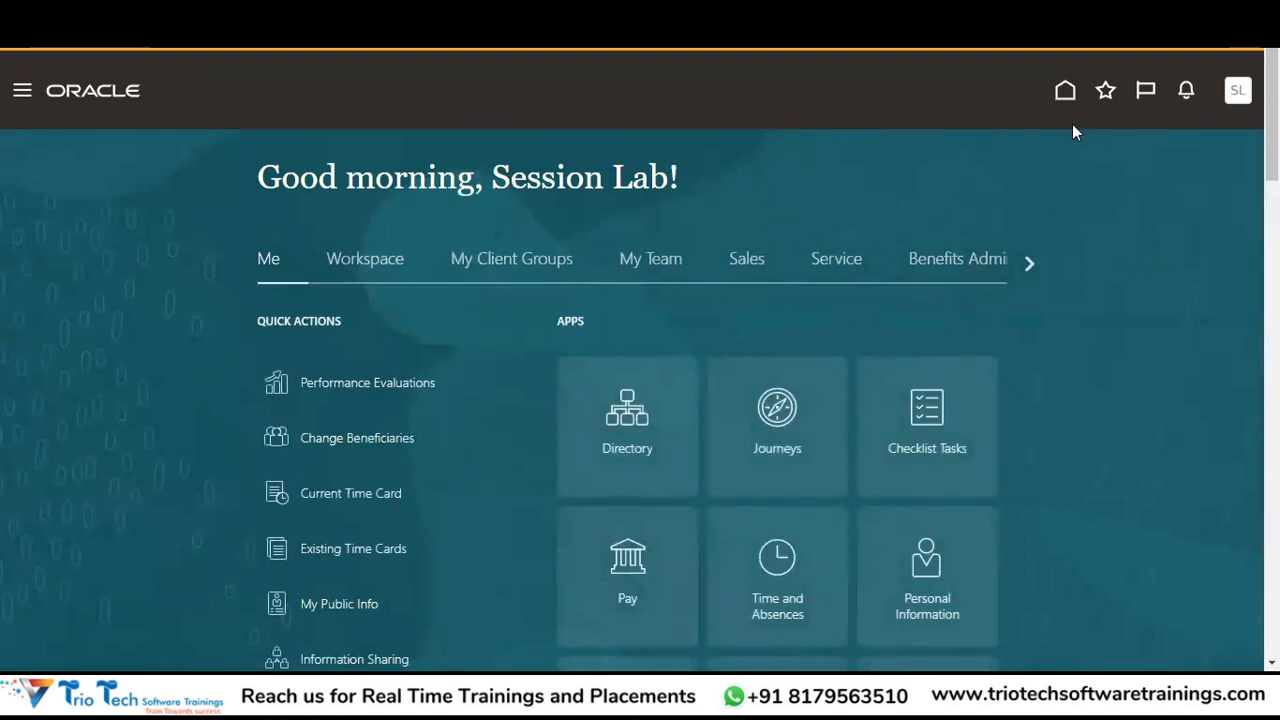
left_click(1237, 93)
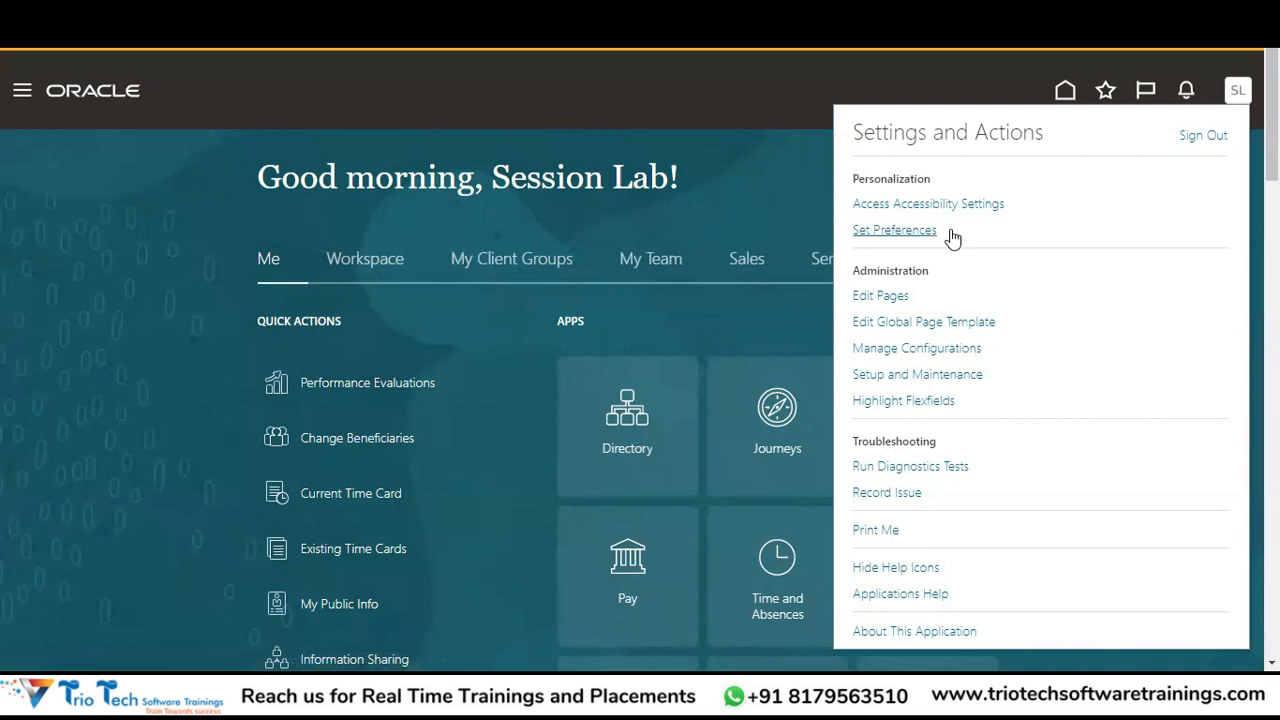
left_click(781, 116)
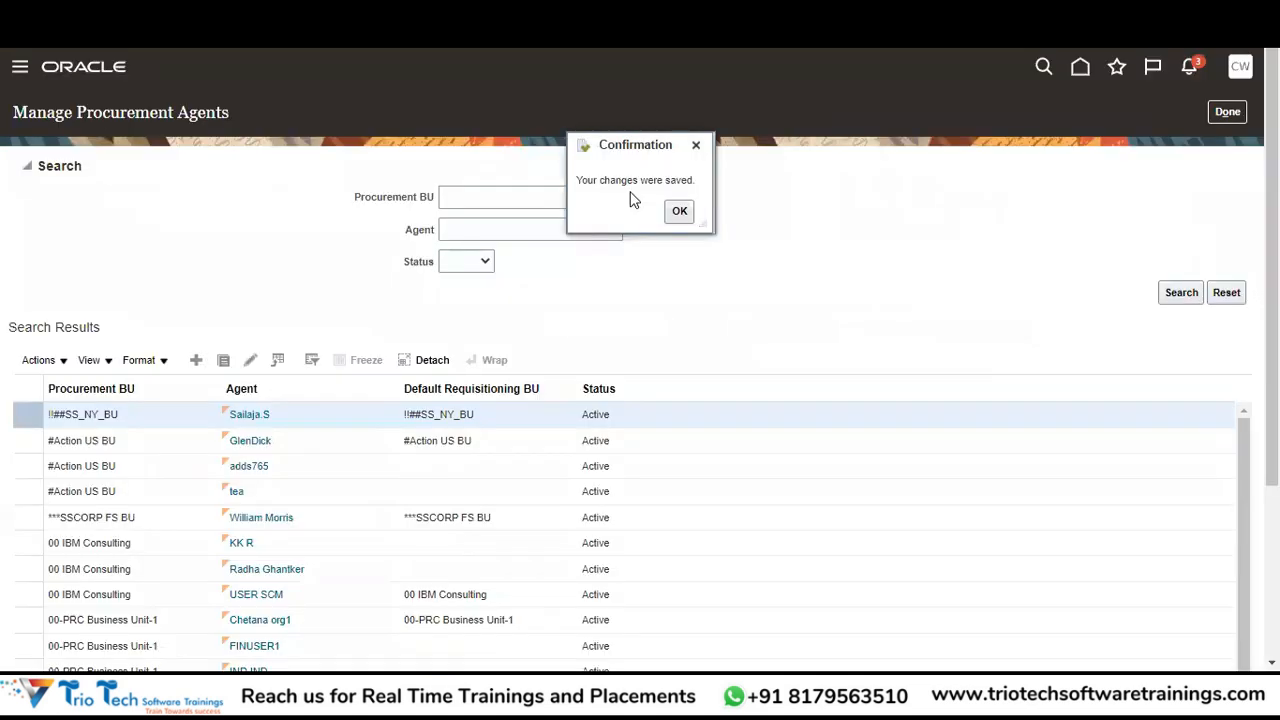
Dismiss the changes-saved confirmation, close Manage Procurement Agents, and open the Security Console.
left_click(674, 213)
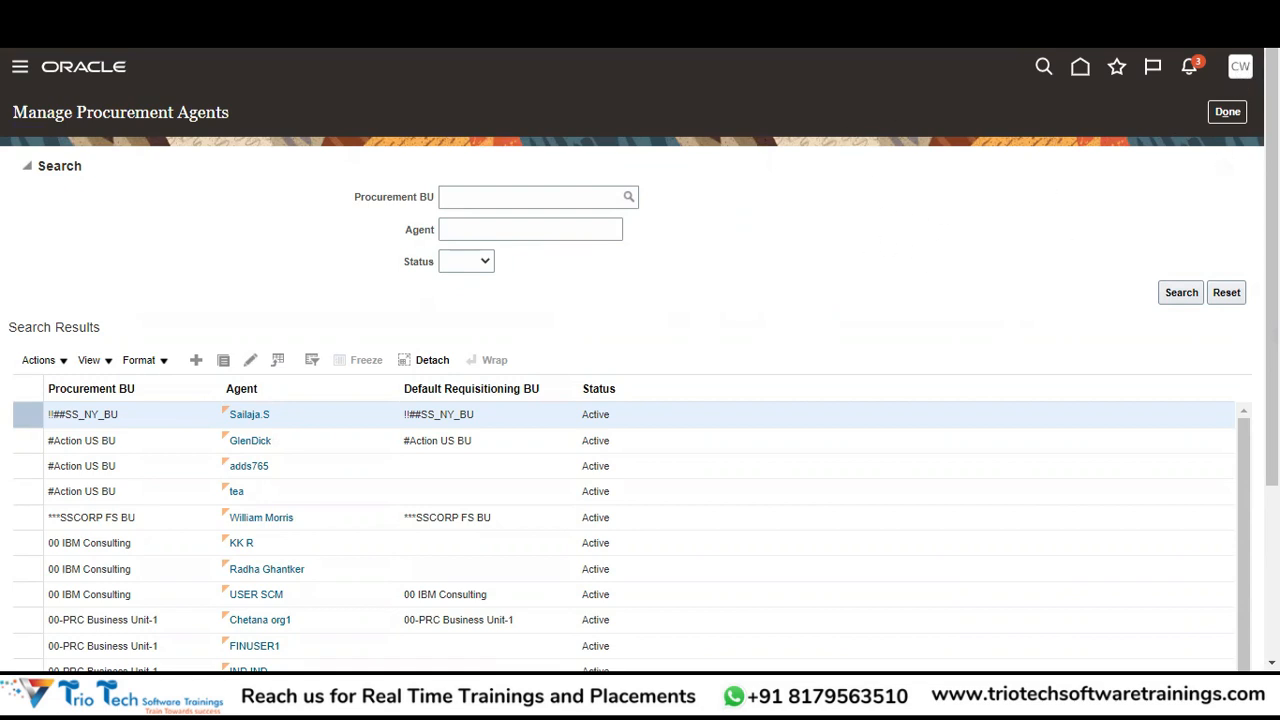
left_click(1232, 112)
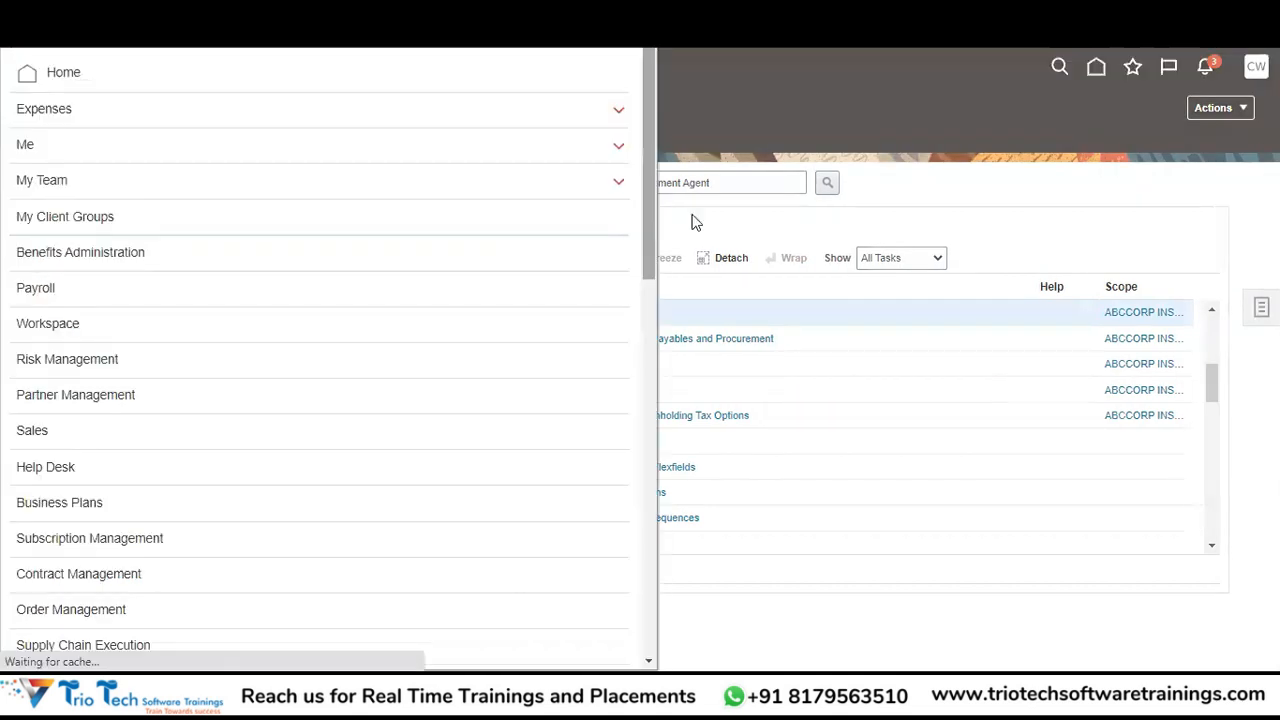
scroll(603, 603, "down", 10)
scroll(603, 603, "down", 3)
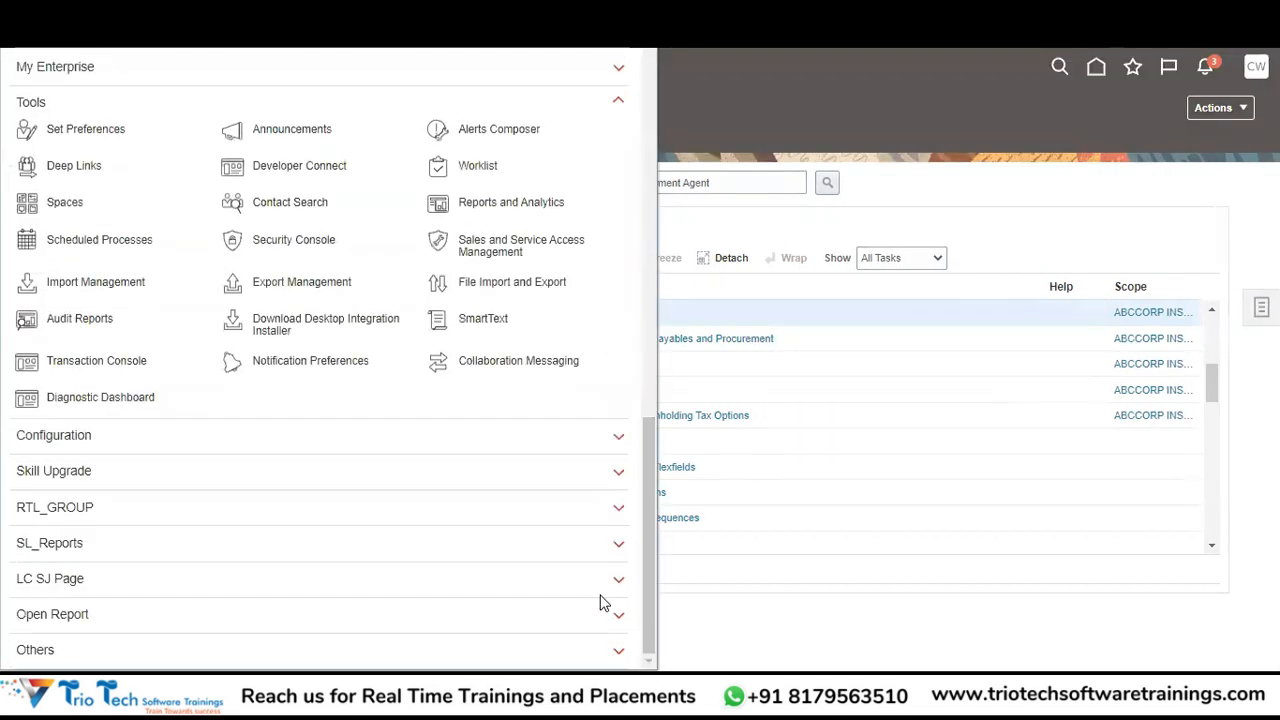
left_click(307, 249)
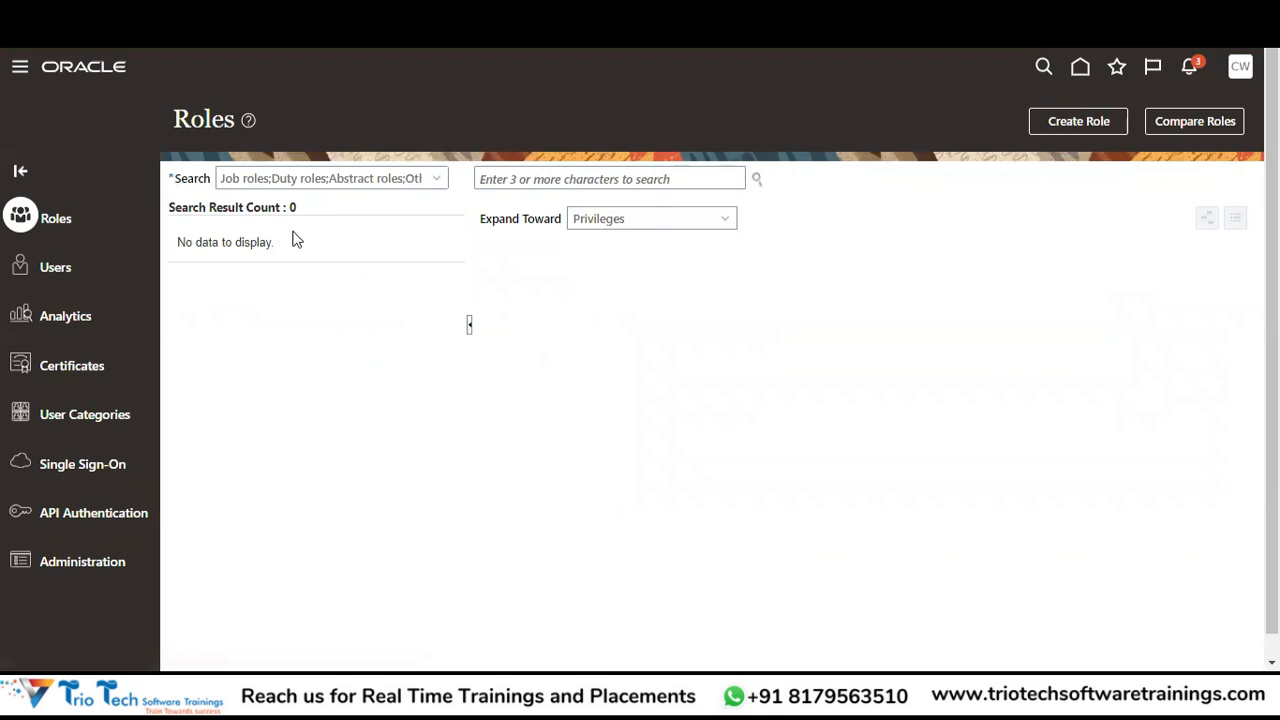
Search Users for the demo user's name, open the account, and start editing it.
left_click(56, 266)
left_click(578, 181)
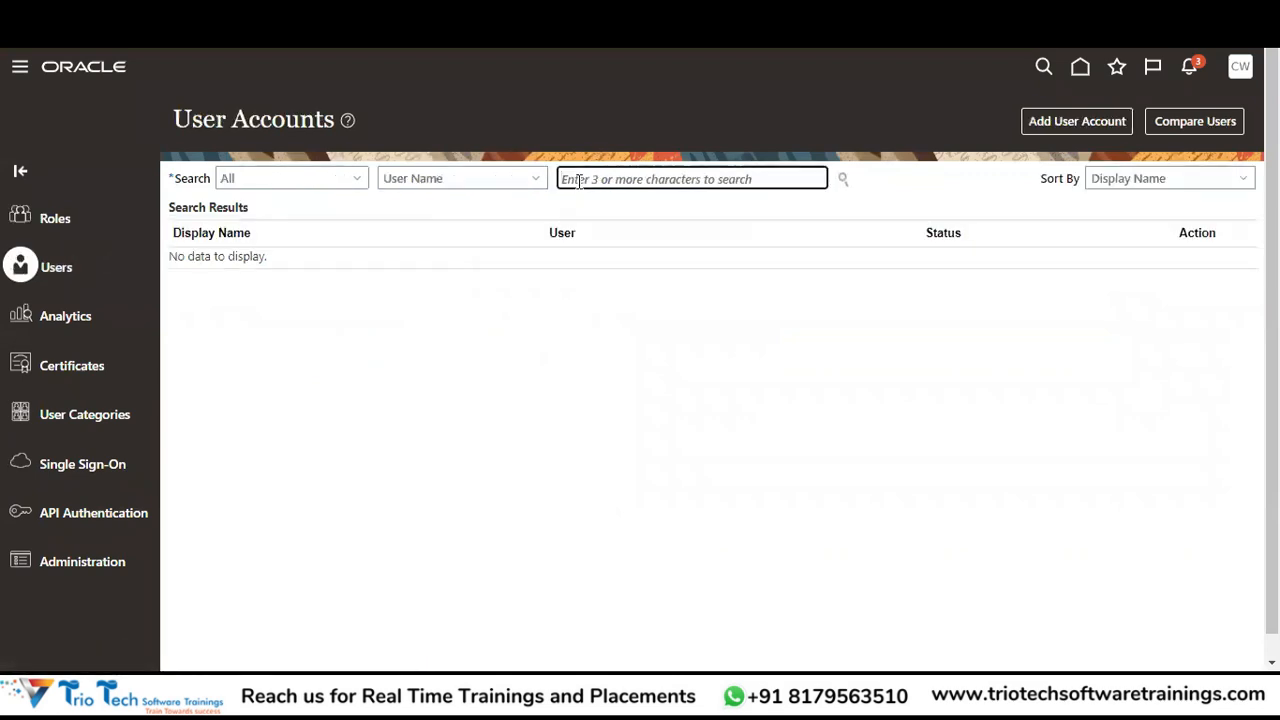
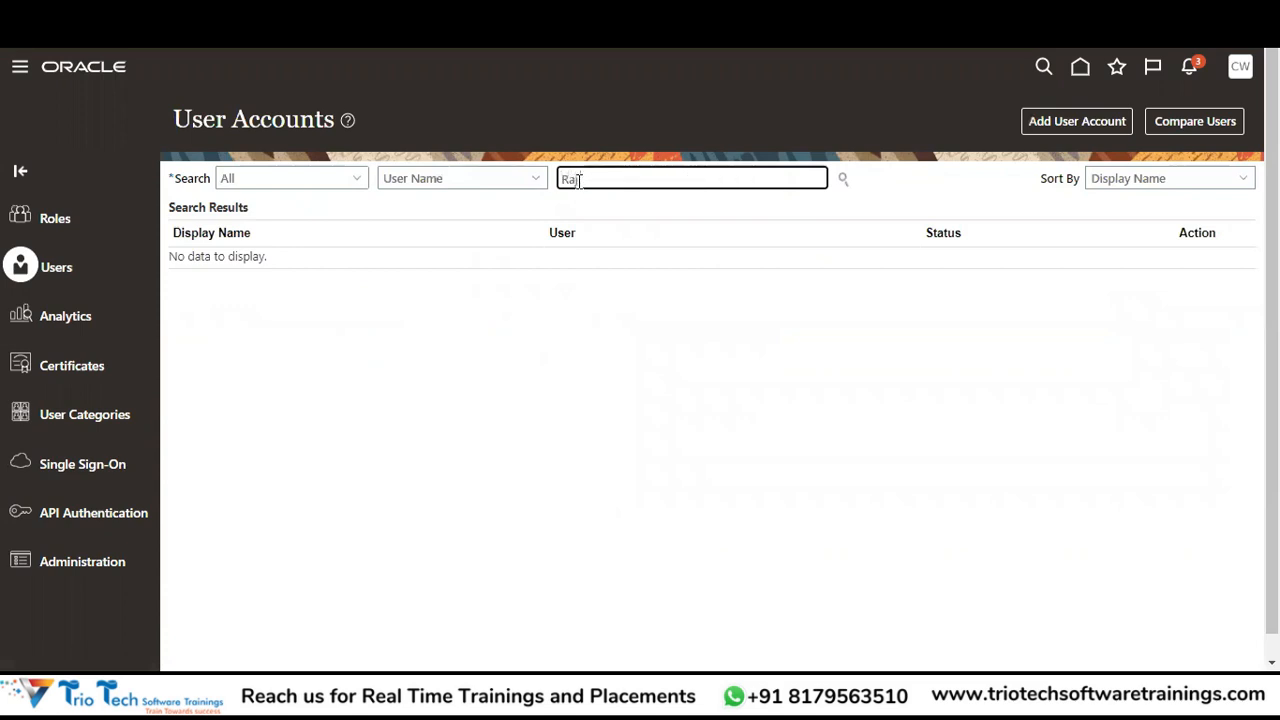
key("Tab")
key("Return")
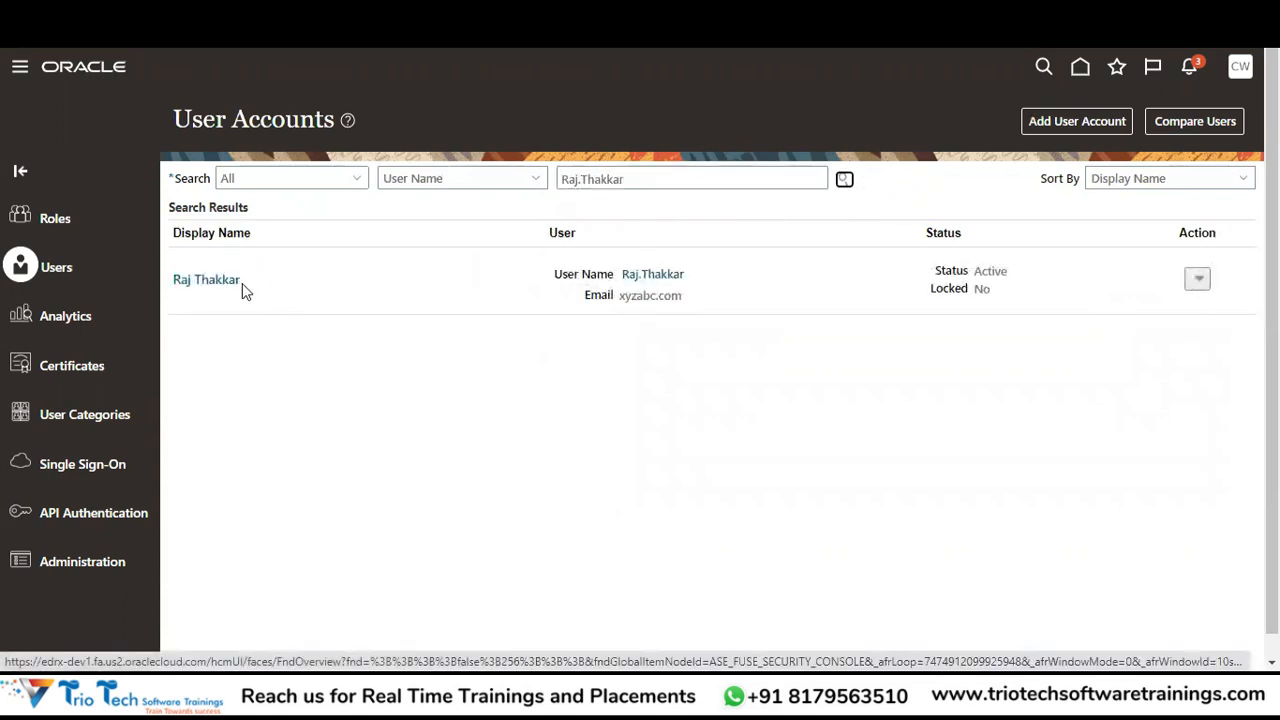
left_click(214, 281)
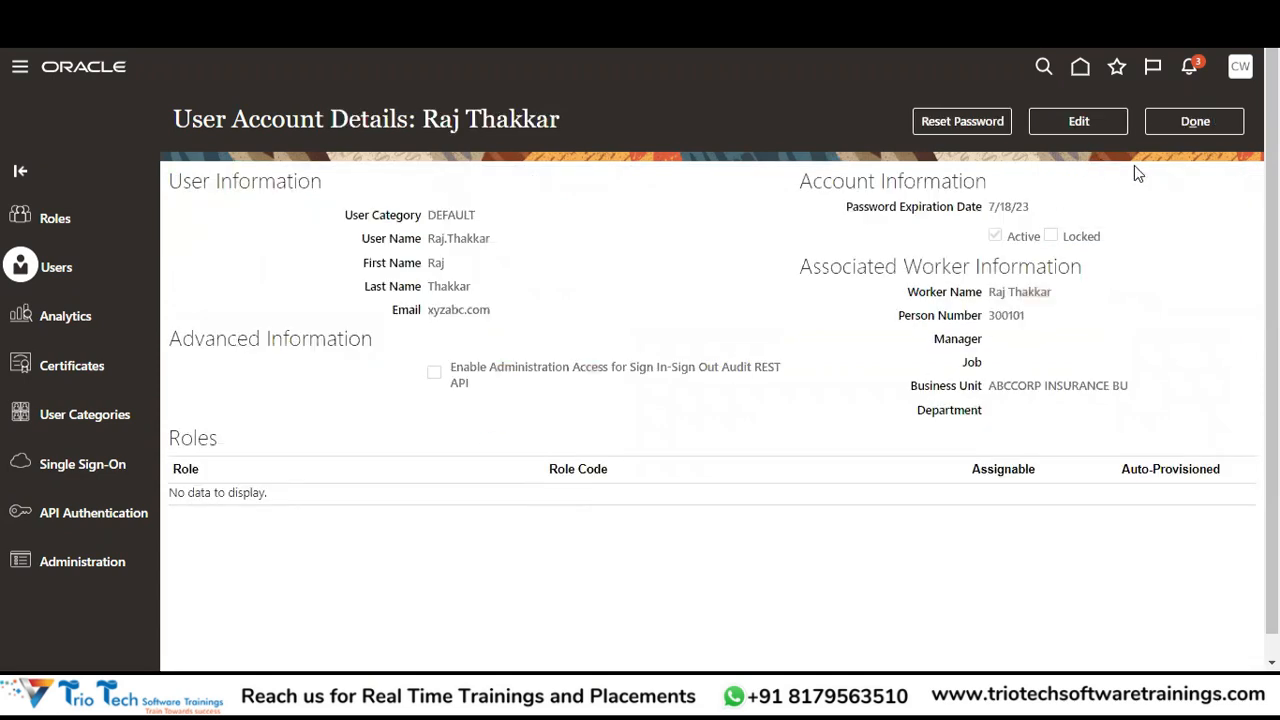
left_click(1096, 122)
Add the Supplier Manager role membership to the user's account.
left_click_drag(1271, 305, 1271, 335)
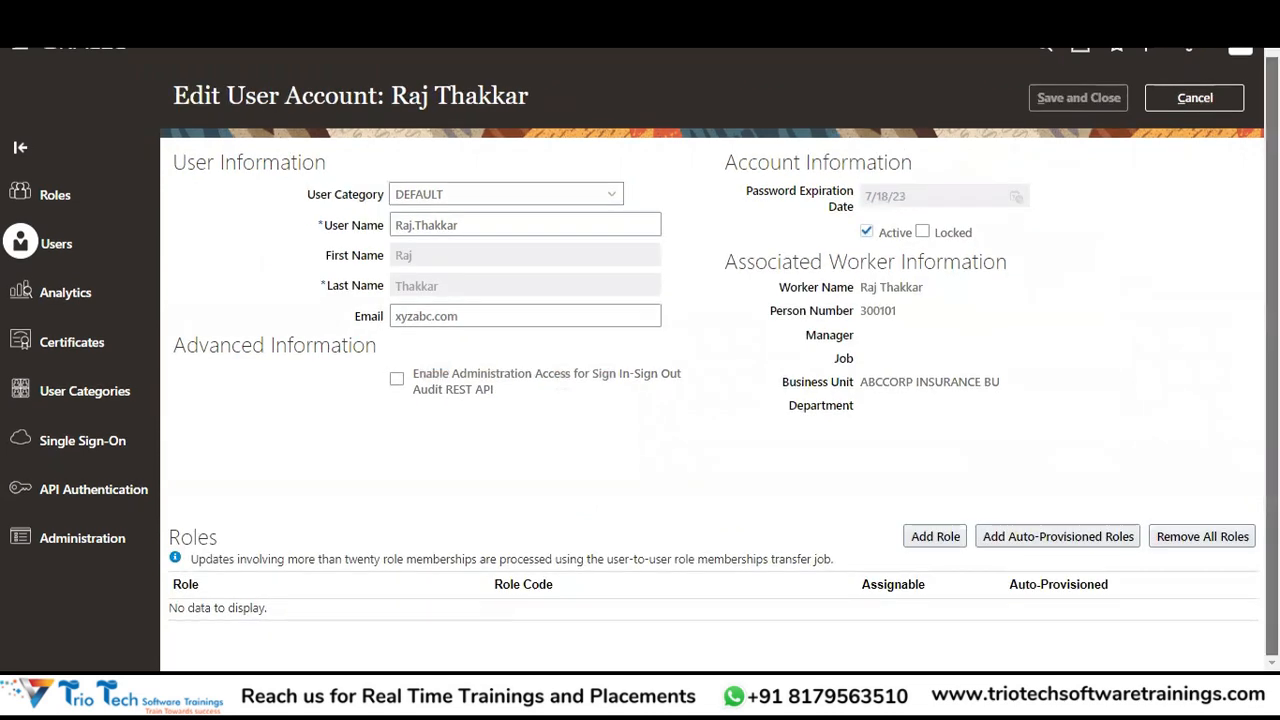
left_click(912, 538)
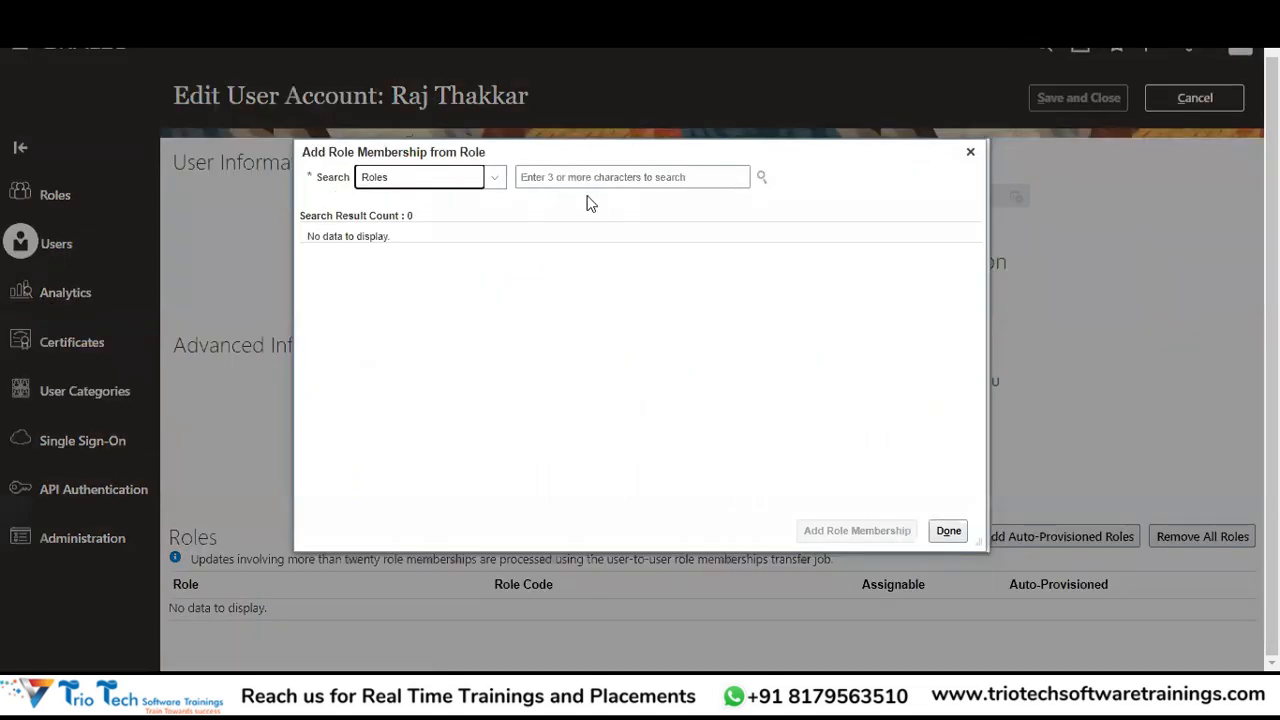
left_click(568, 180)
type("Supplier M")
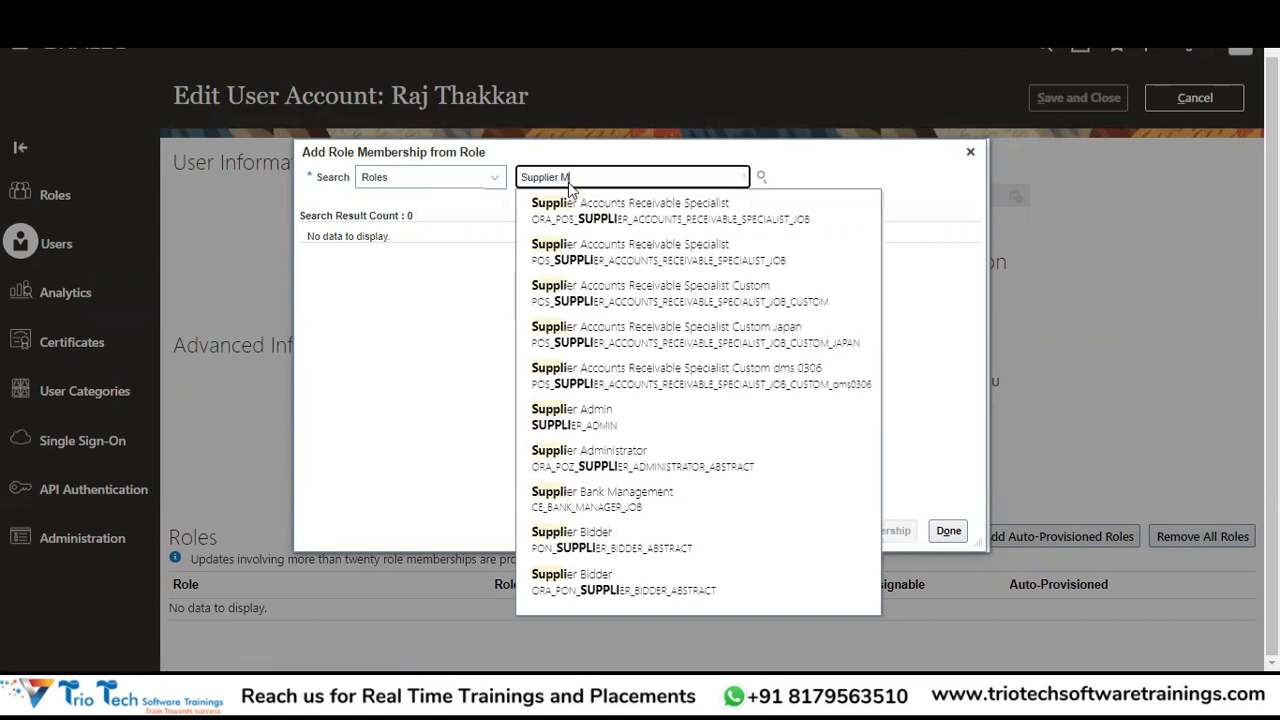
type("anag")
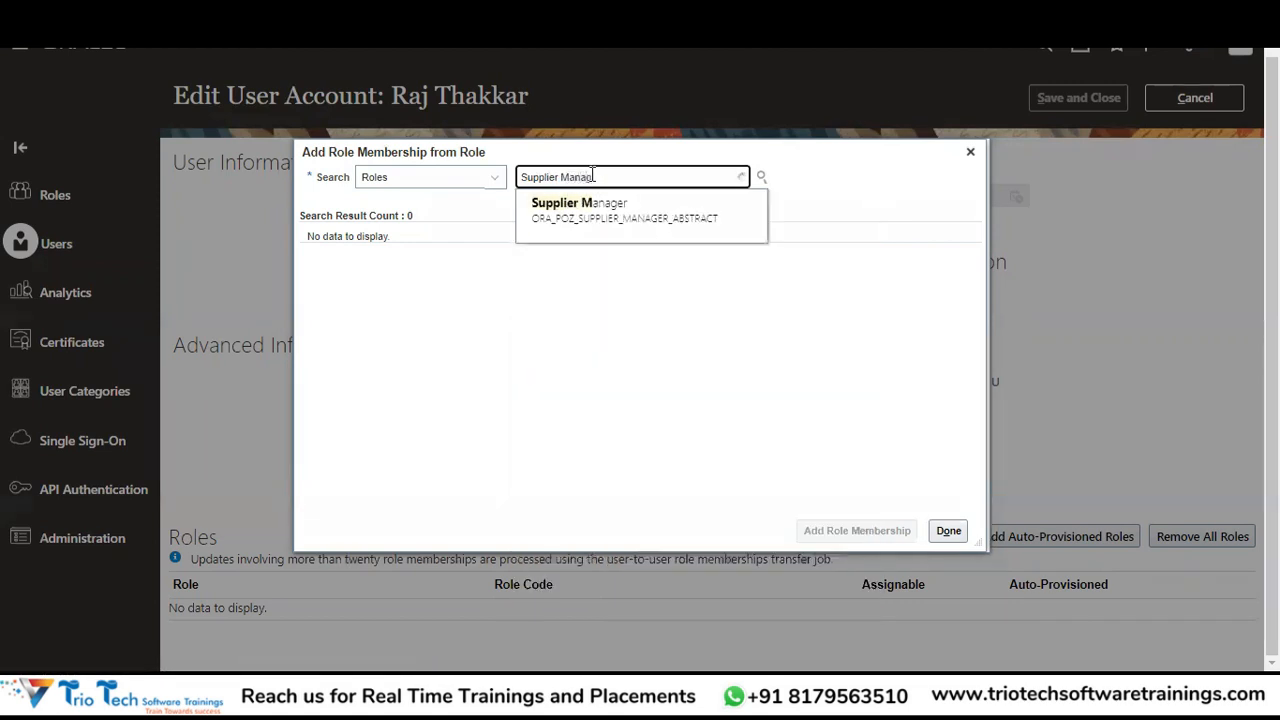
left_click(586, 214)
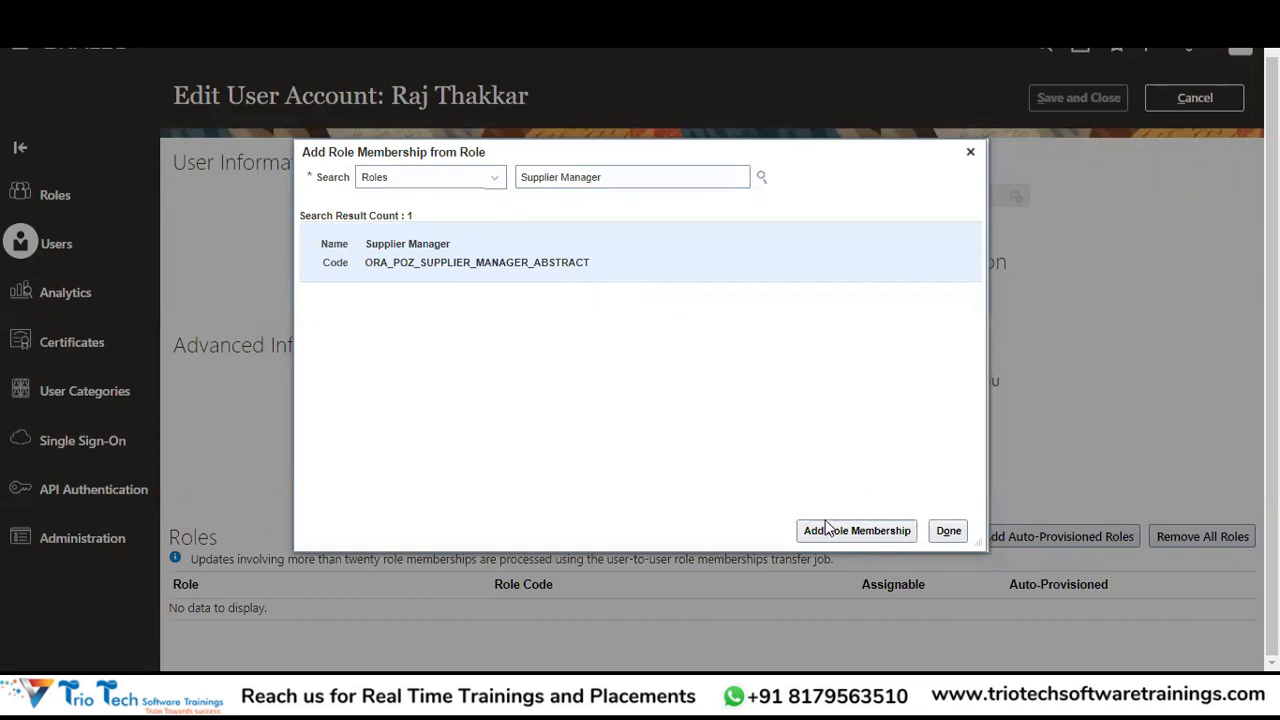
left_click(828, 538)
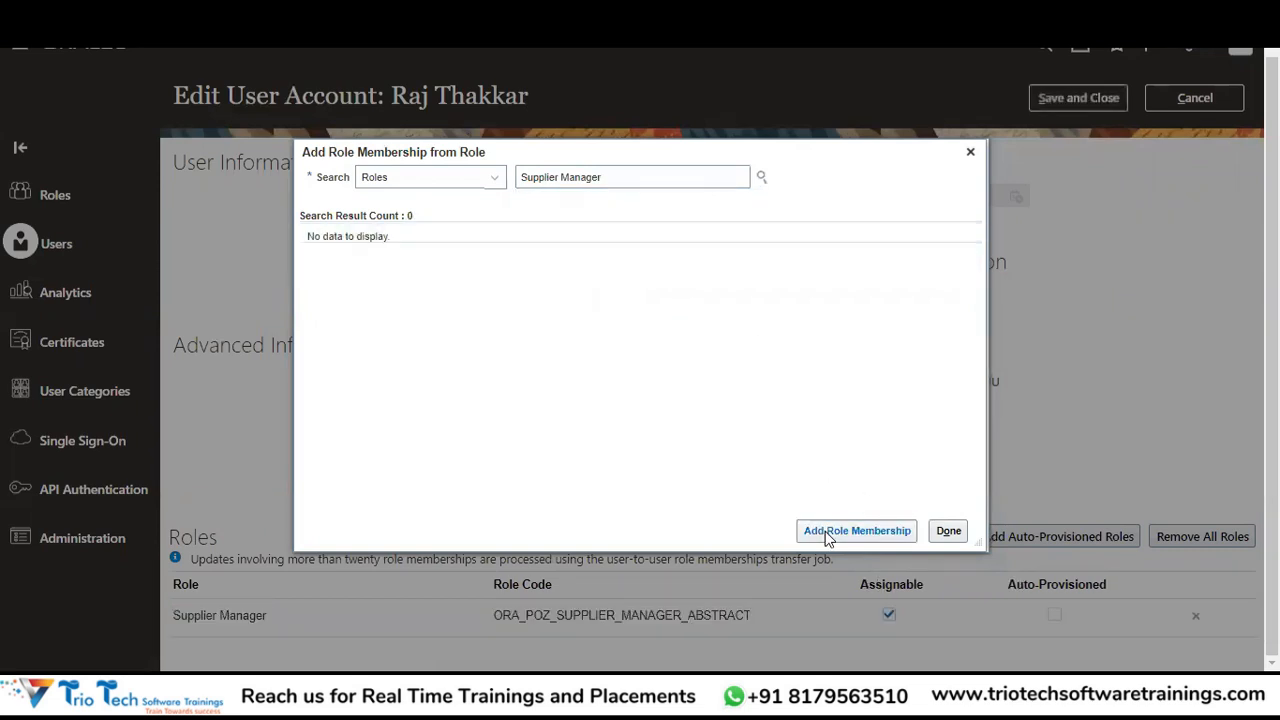
left_click(948, 531)
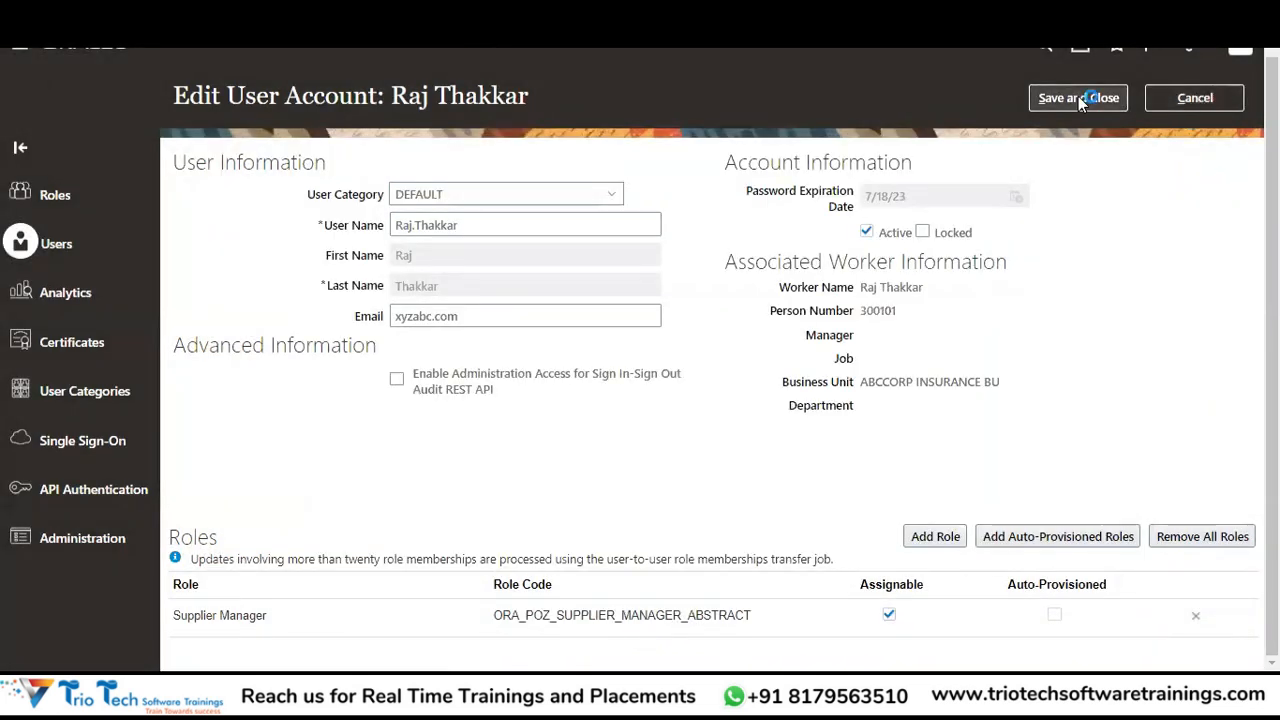
left_click(1078, 96)
Fix the malformed e-mail address and save and close the account.
left_click(470, 315)
key("BackSpace")
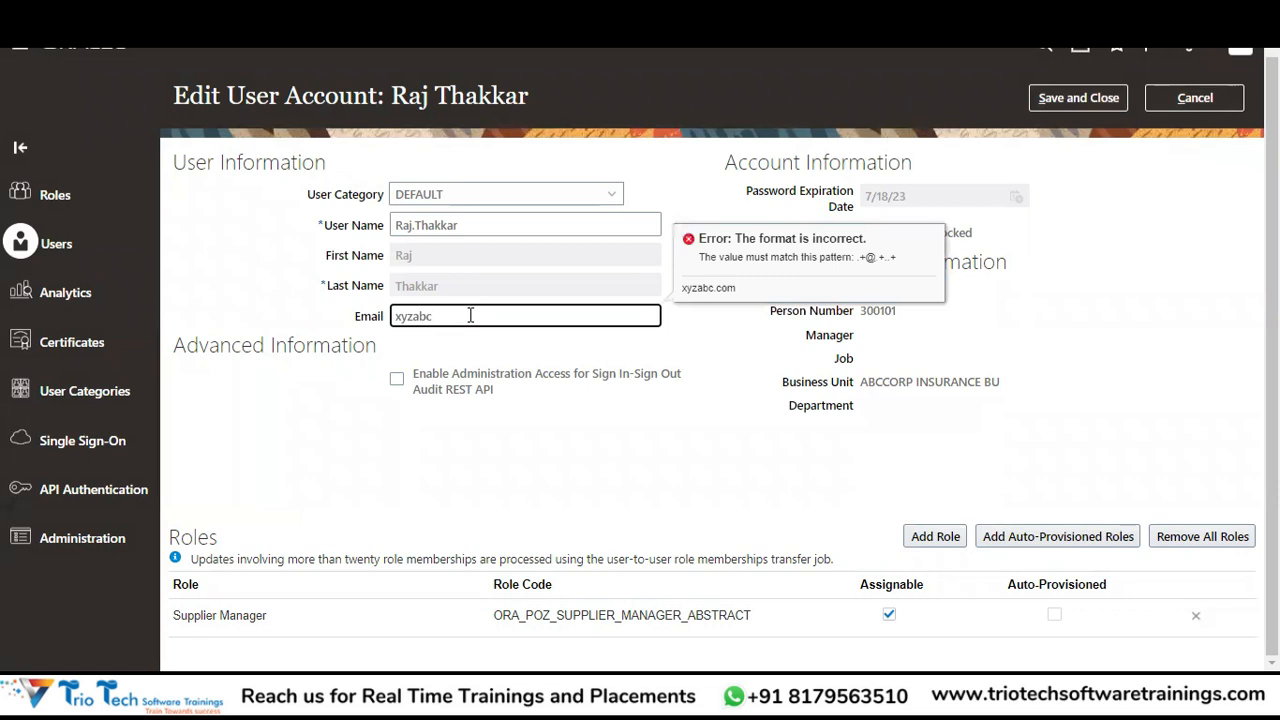
type("@yzabc.com")
key("Tab")
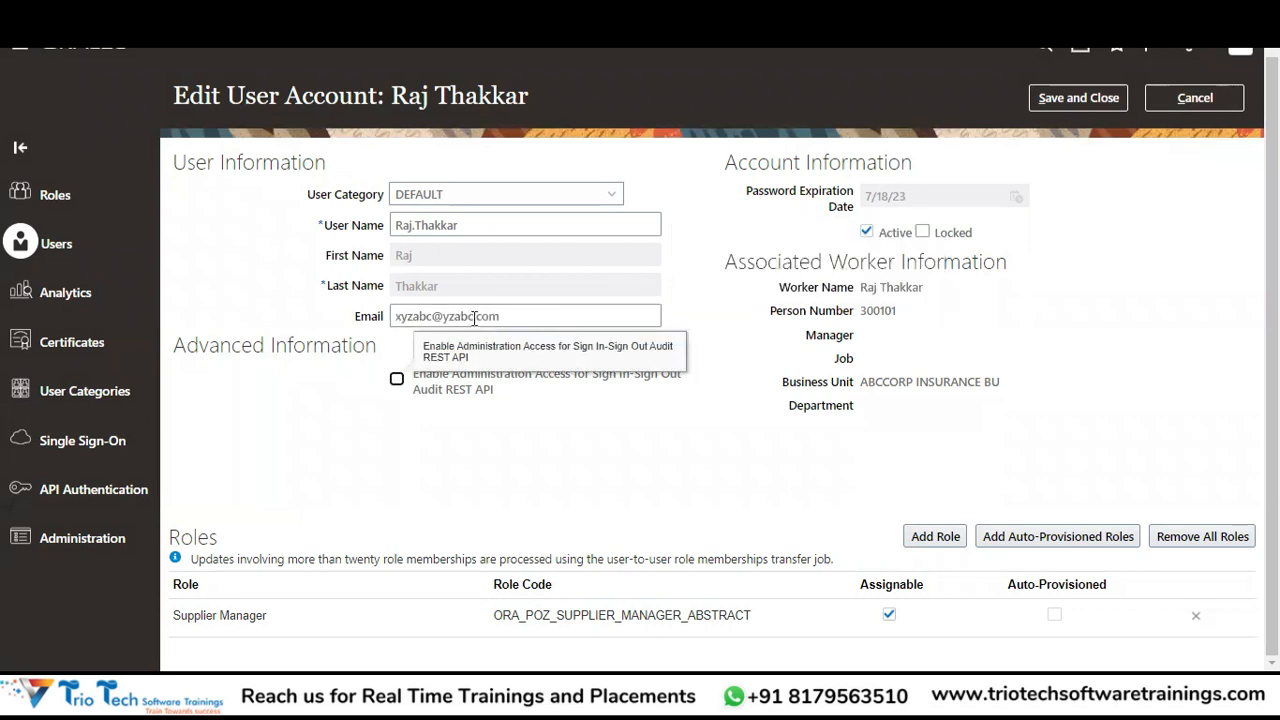
left_click(1090, 100)
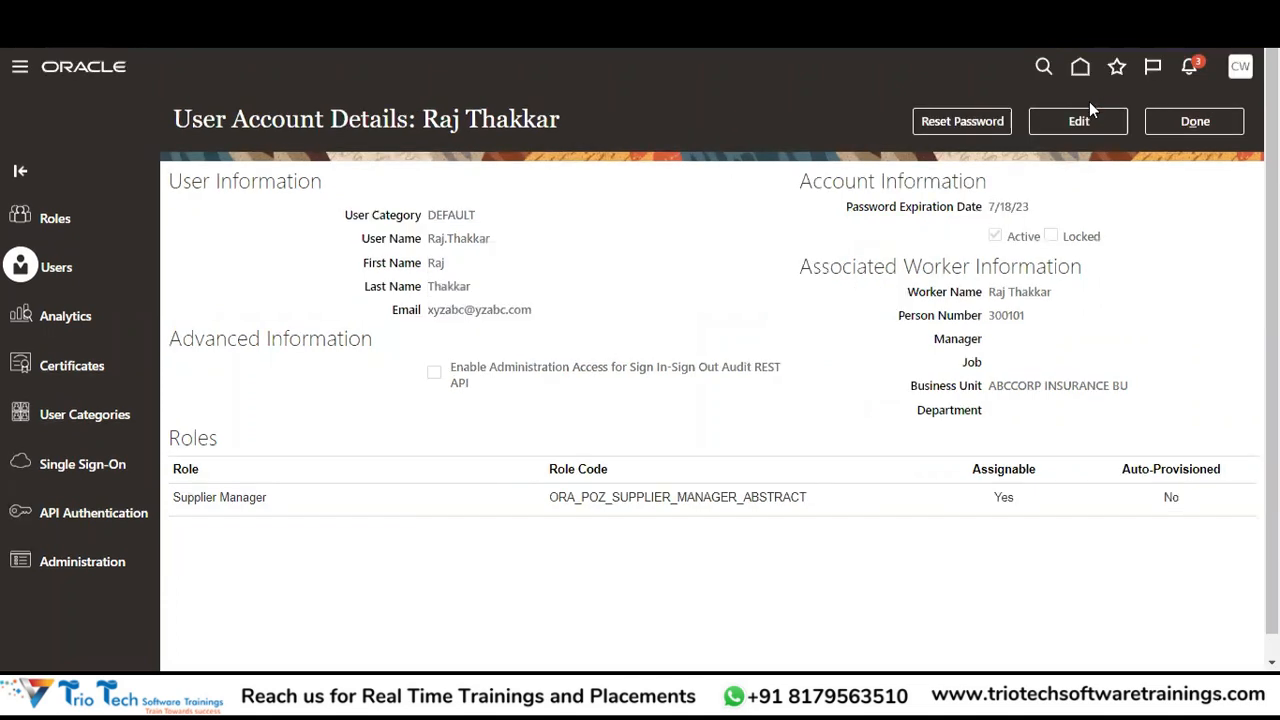
Finish with the user account and open Scheduled Processes from the Navigator's Tools.
left_click(1198, 118)
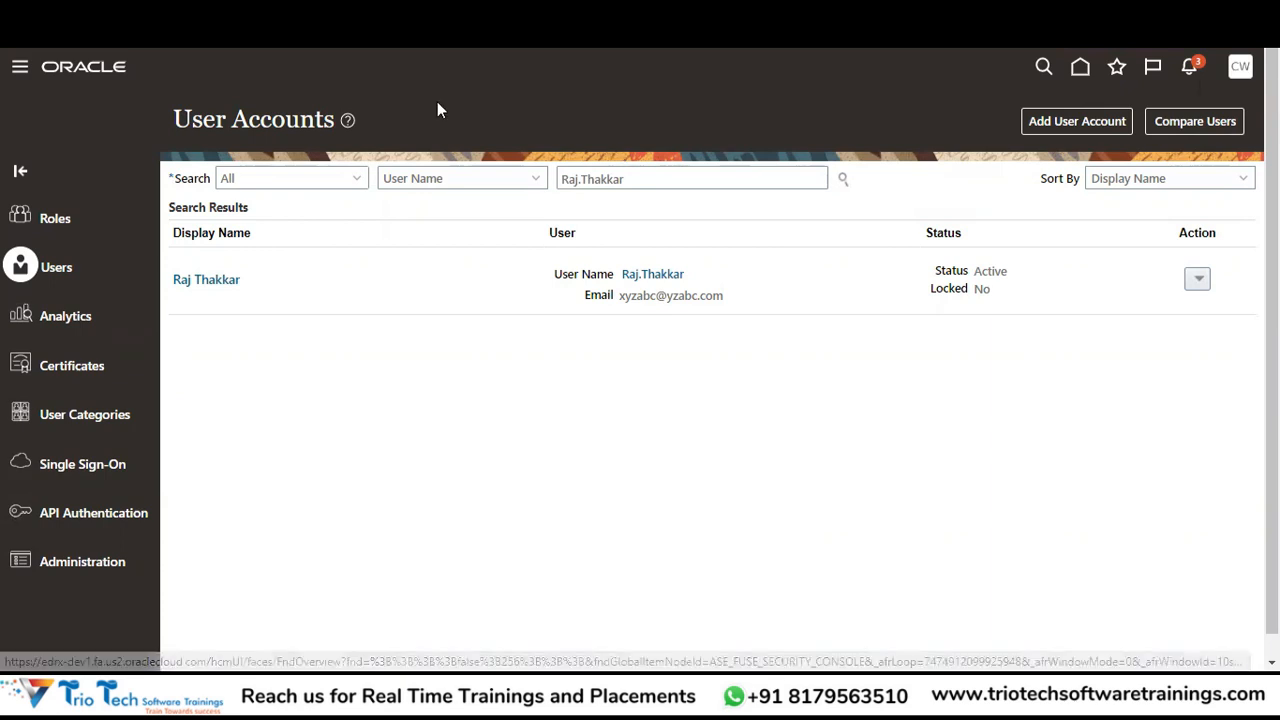
left_click(14, 78)
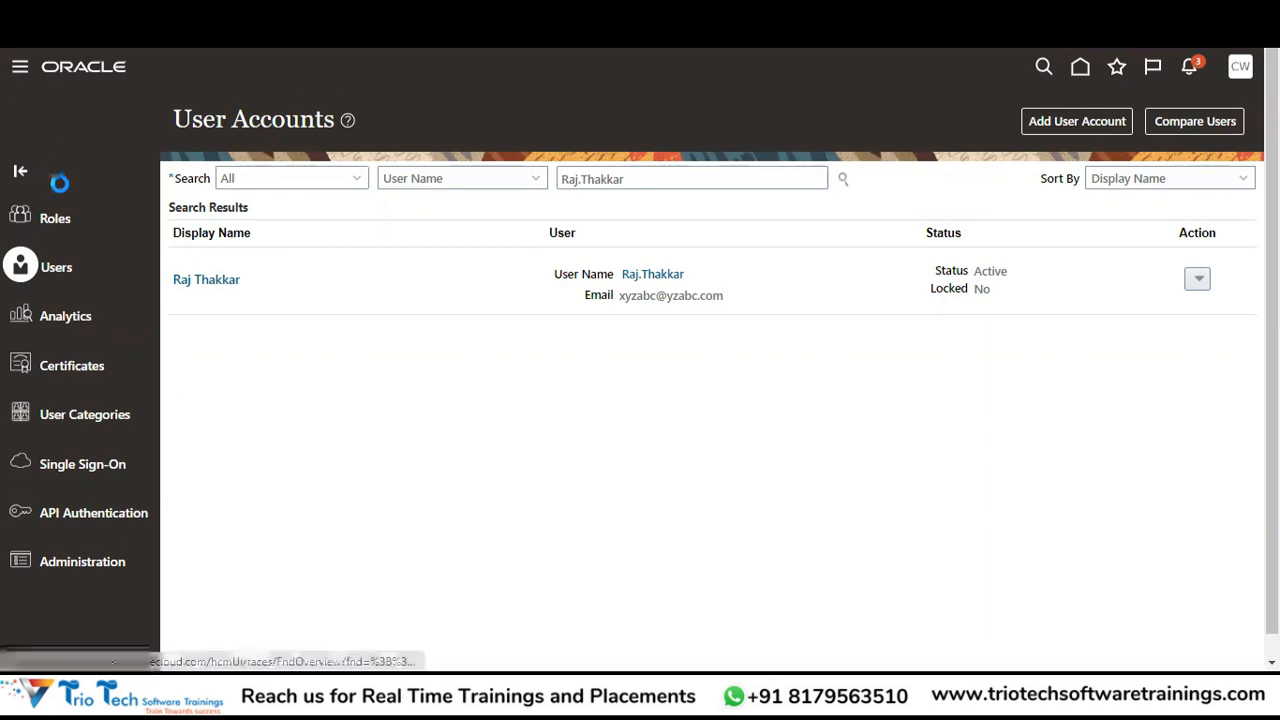
left_click_drag(646, 263, 637, 552)
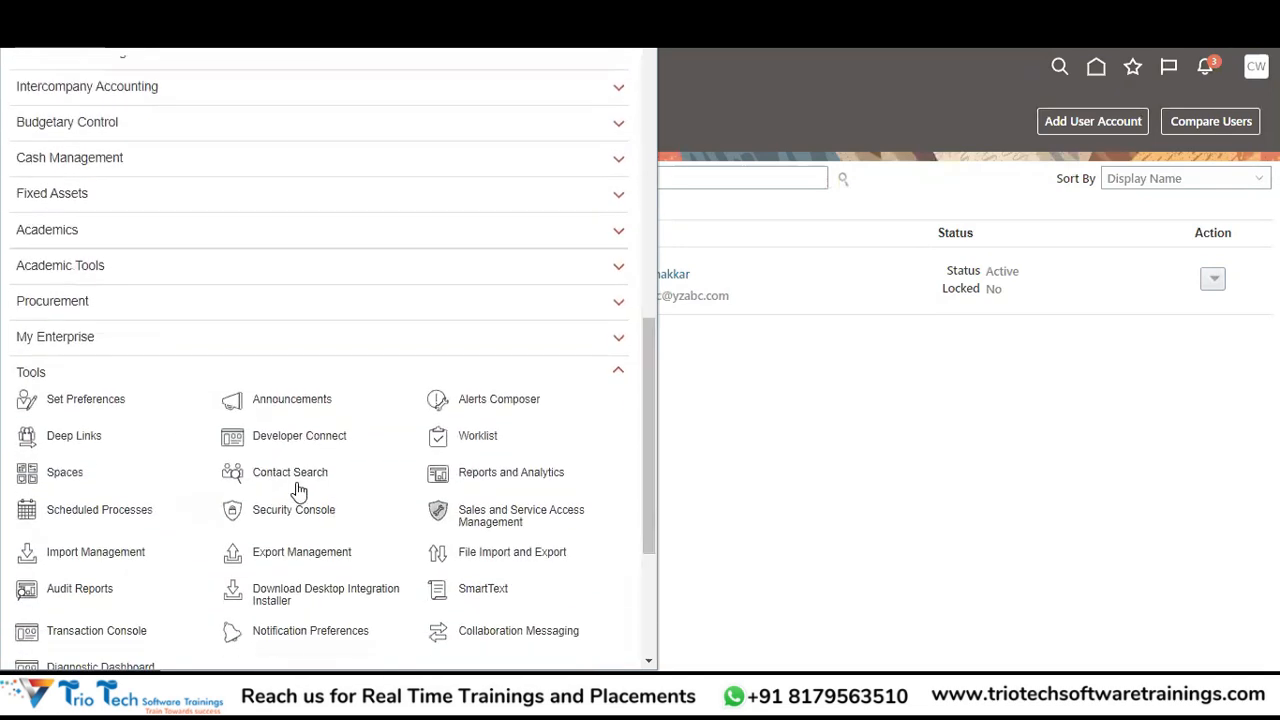
left_click(366, 446)
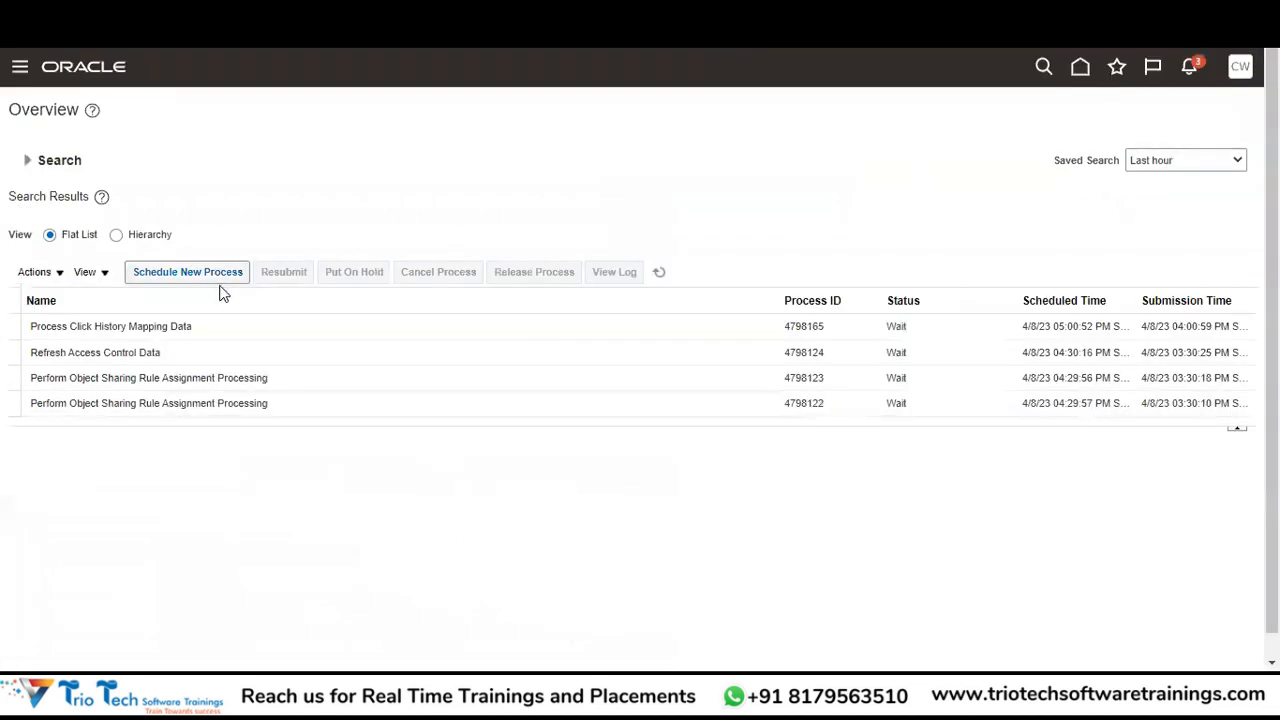
Schedule and submit a new Retrieve Latest LDAP Changes process.
left_click(208, 281)
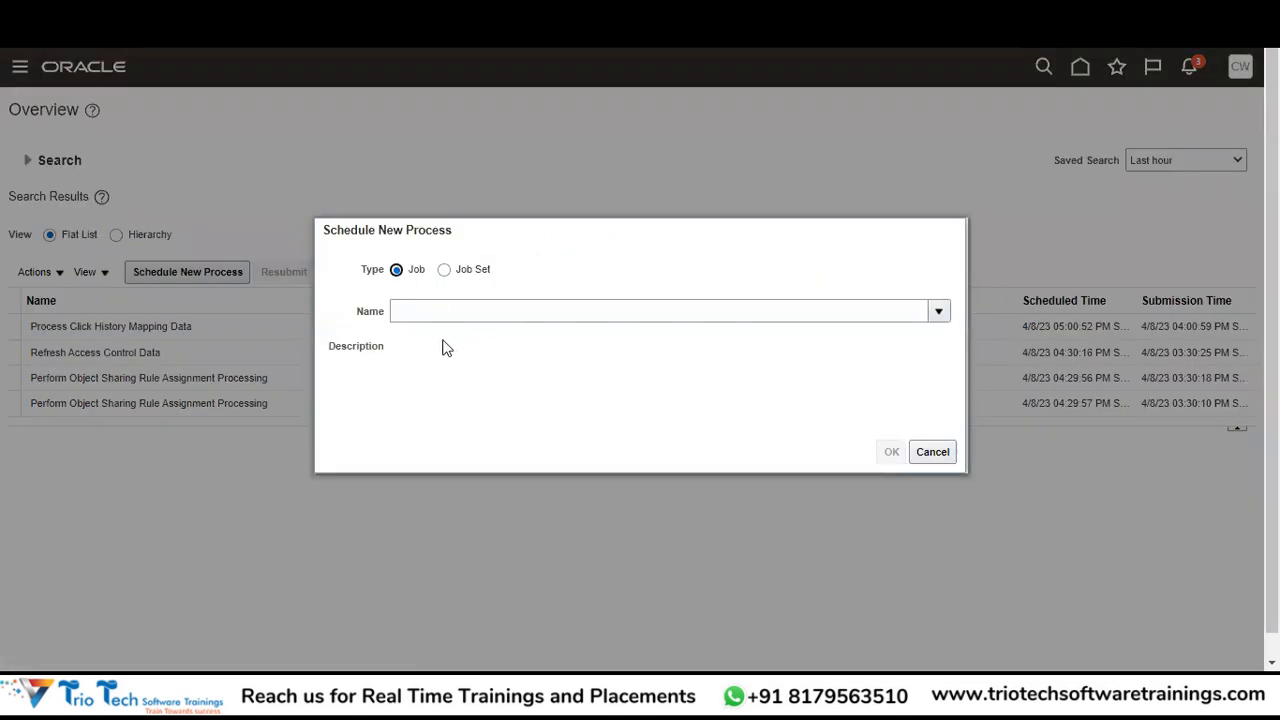
left_click(446, 305)
type("R")
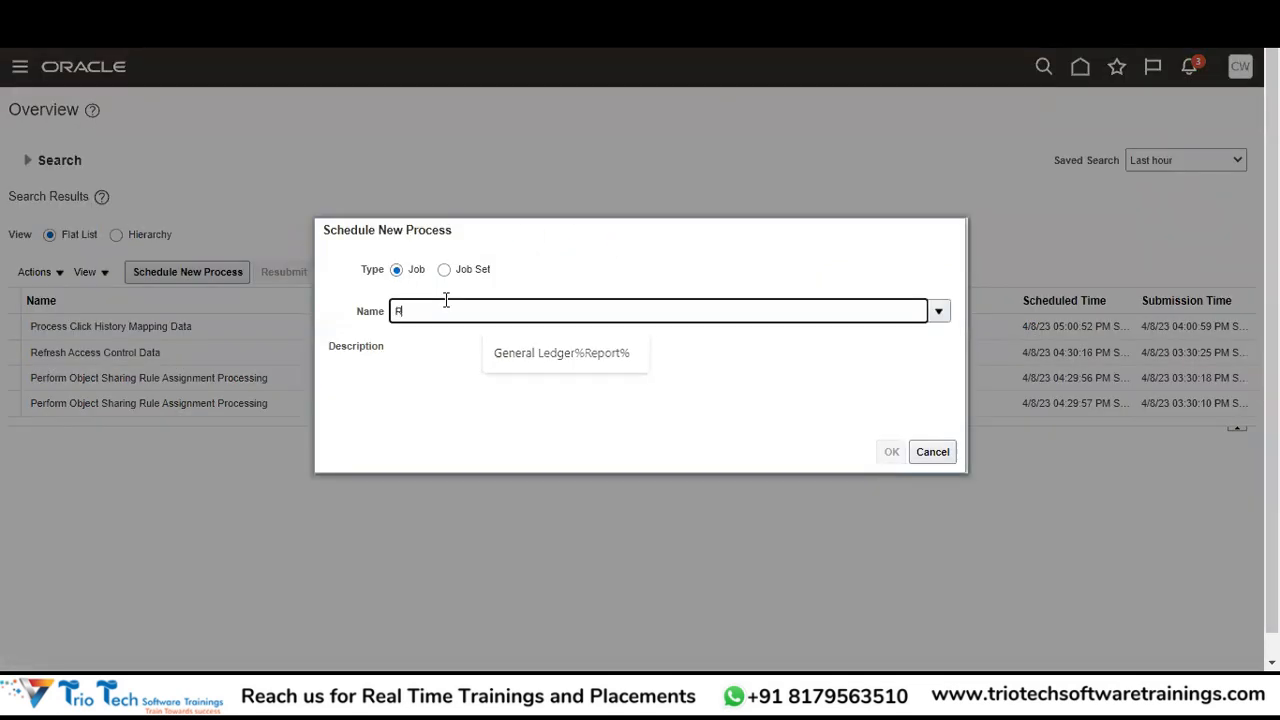
type("etrieve%LDAP%")
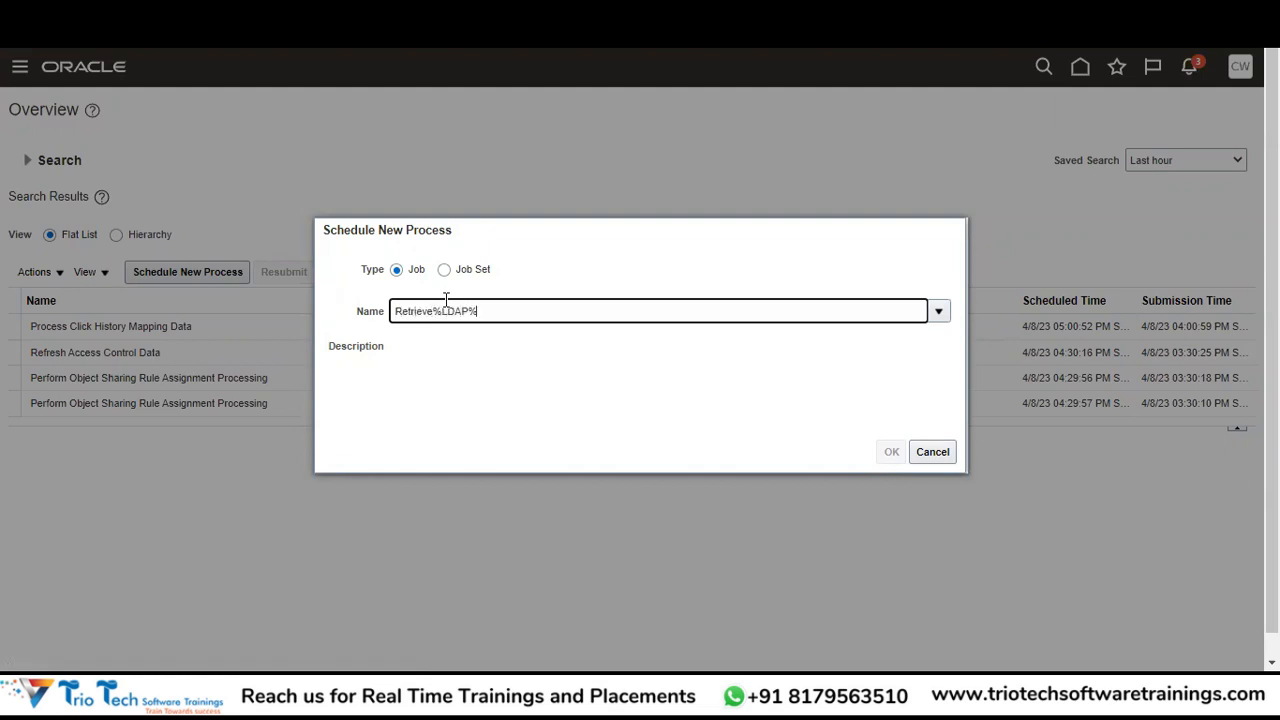
key("Tab")
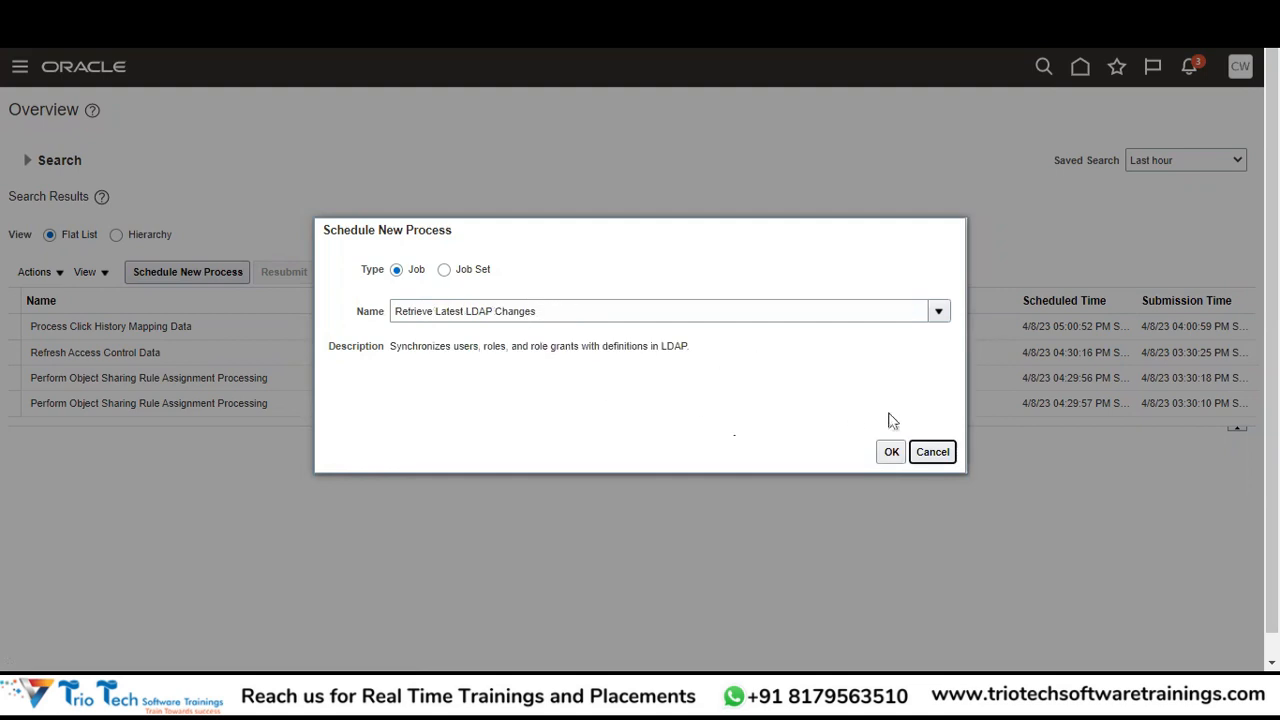
left_click(892, 454)
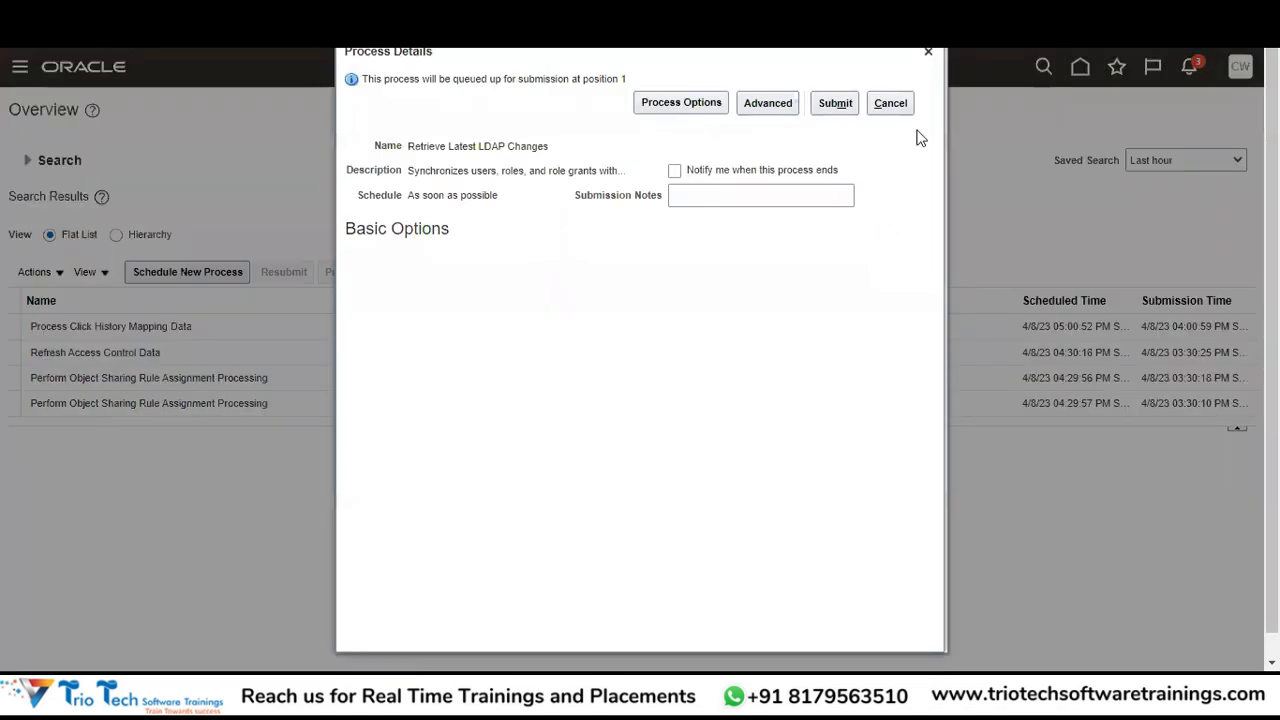
left_click(836, 103)
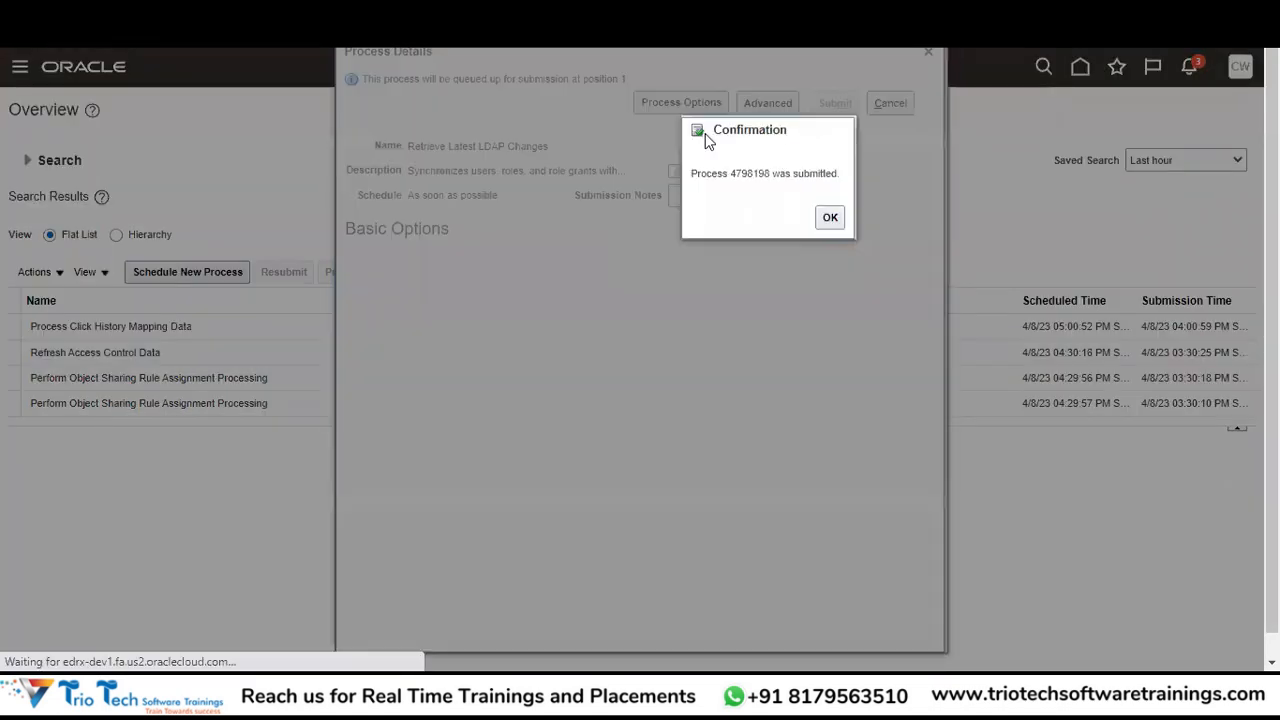
left_click(830, 217)
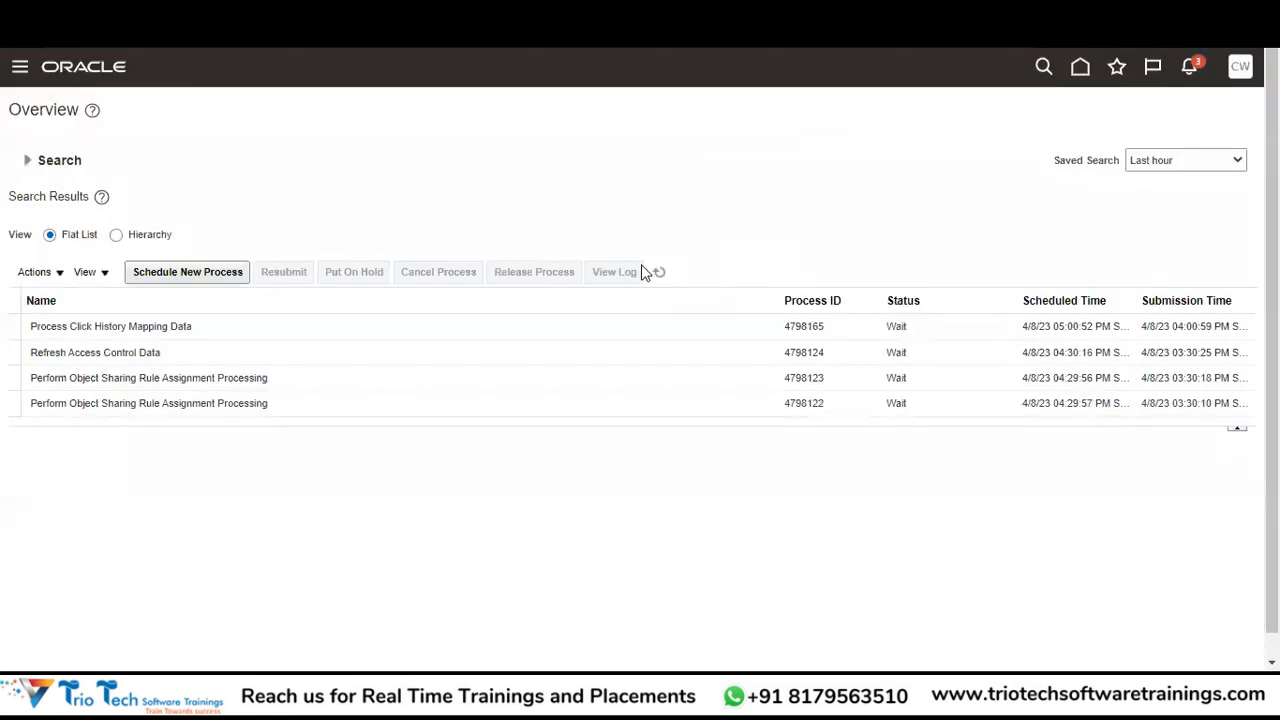
Refresh the process list and select the new Retrieve Latest LDAP Changes process.
left_click(660, 272)
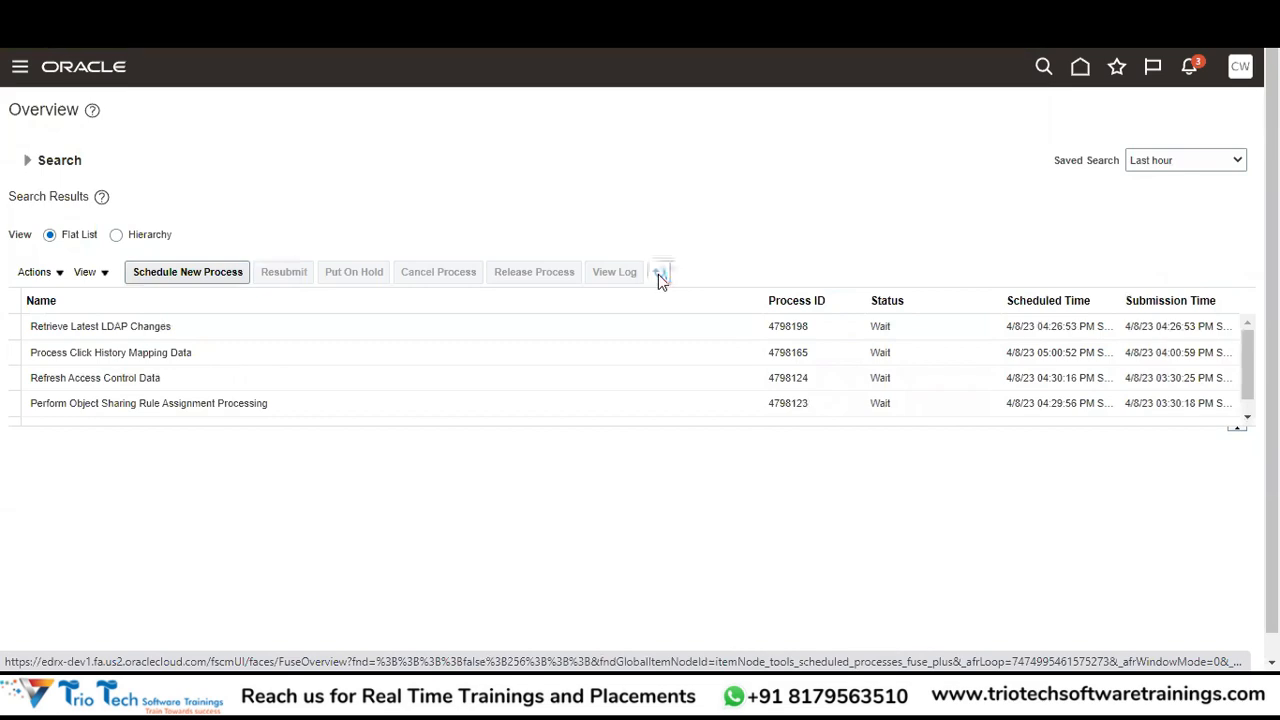
left_click(886, 331)
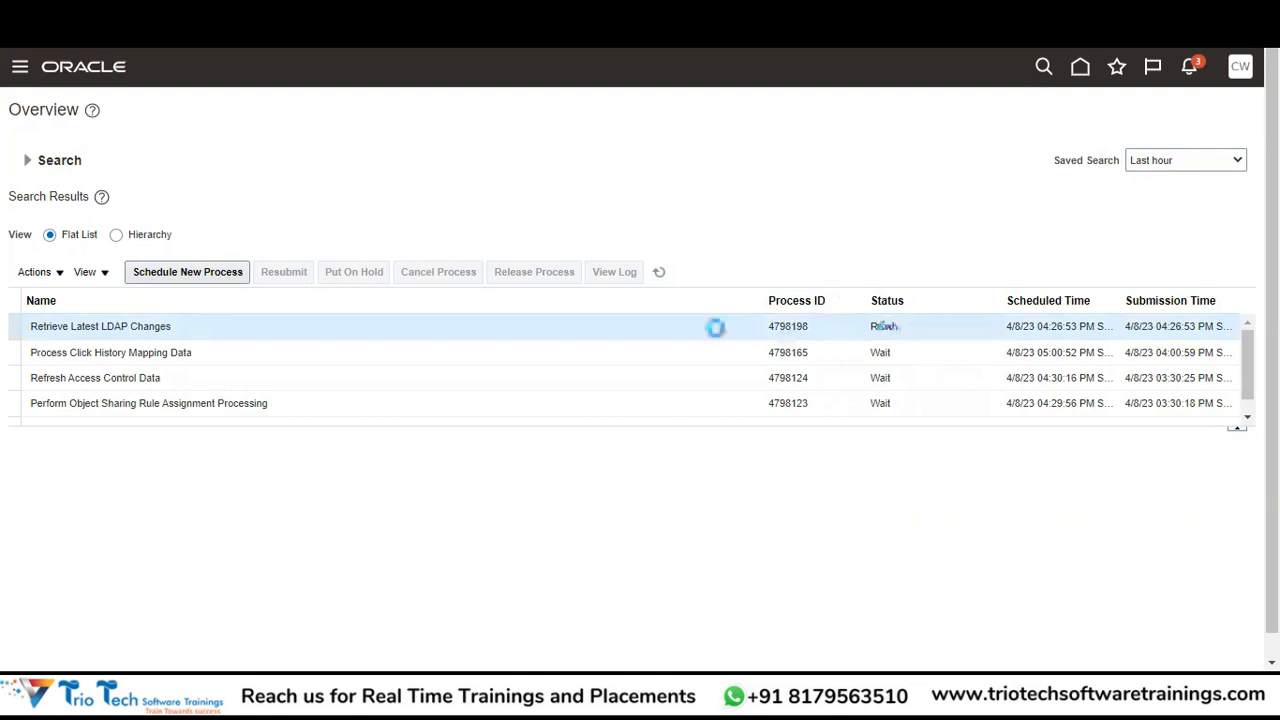
left_click(659, 283)
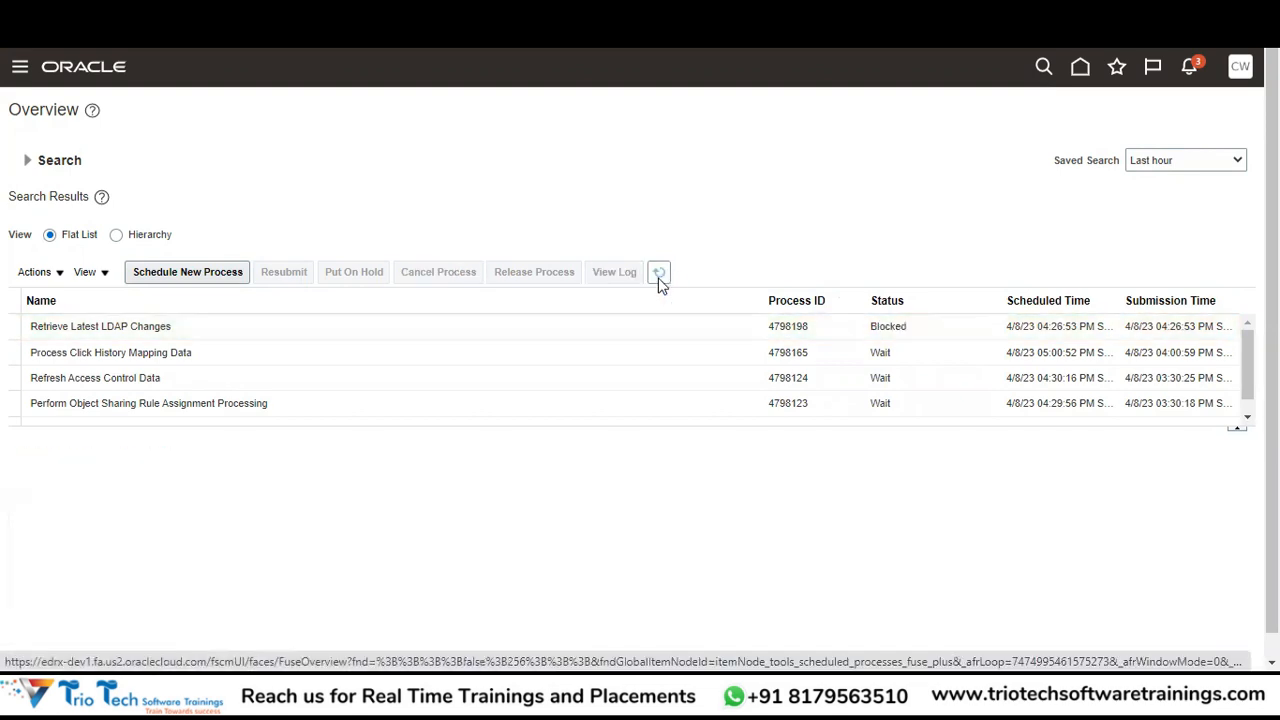
left_click(909, 326)
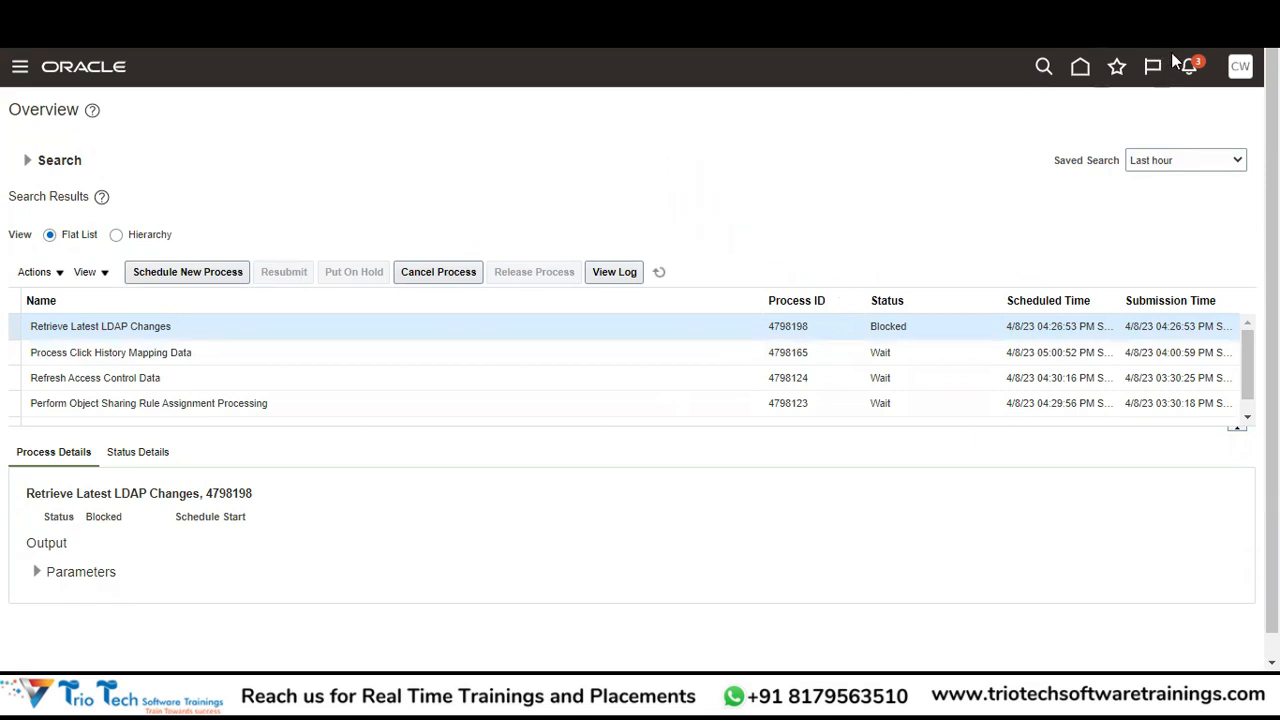
Switch the Setup and Maintenance offering to Financials.
left_click(1240, 66)
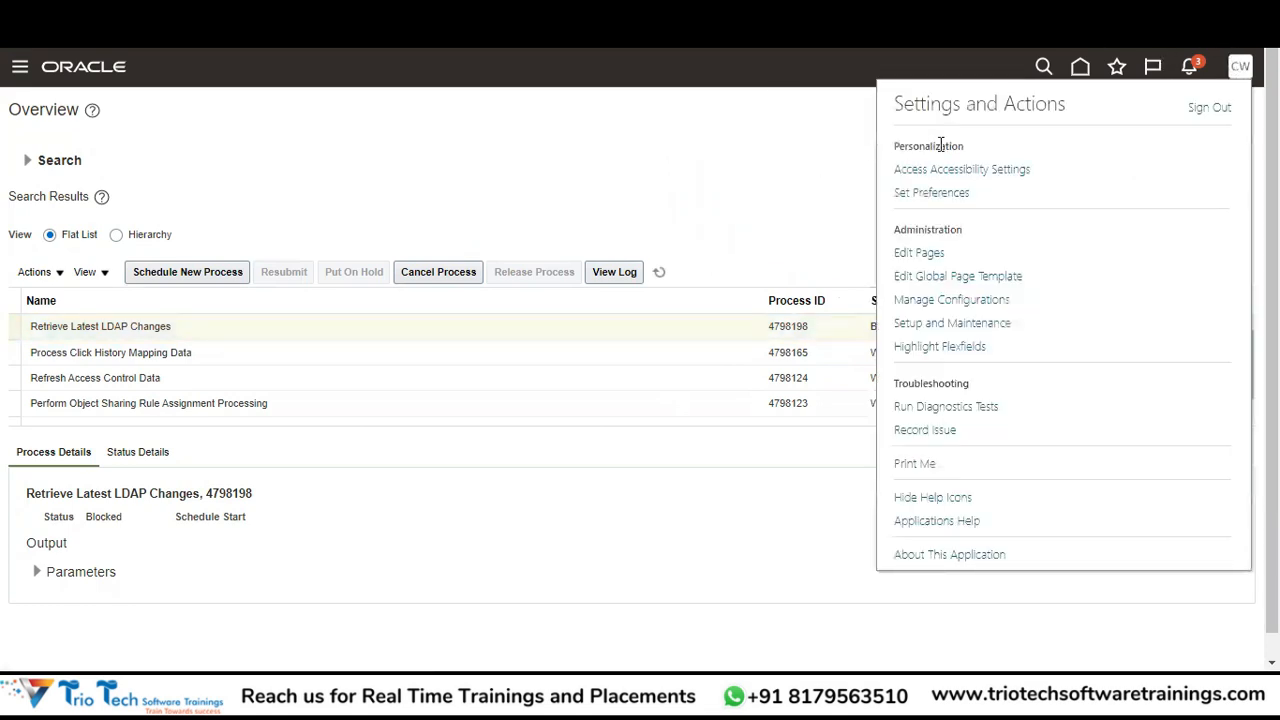
left_click(953, 326)
left_click(289, 110)
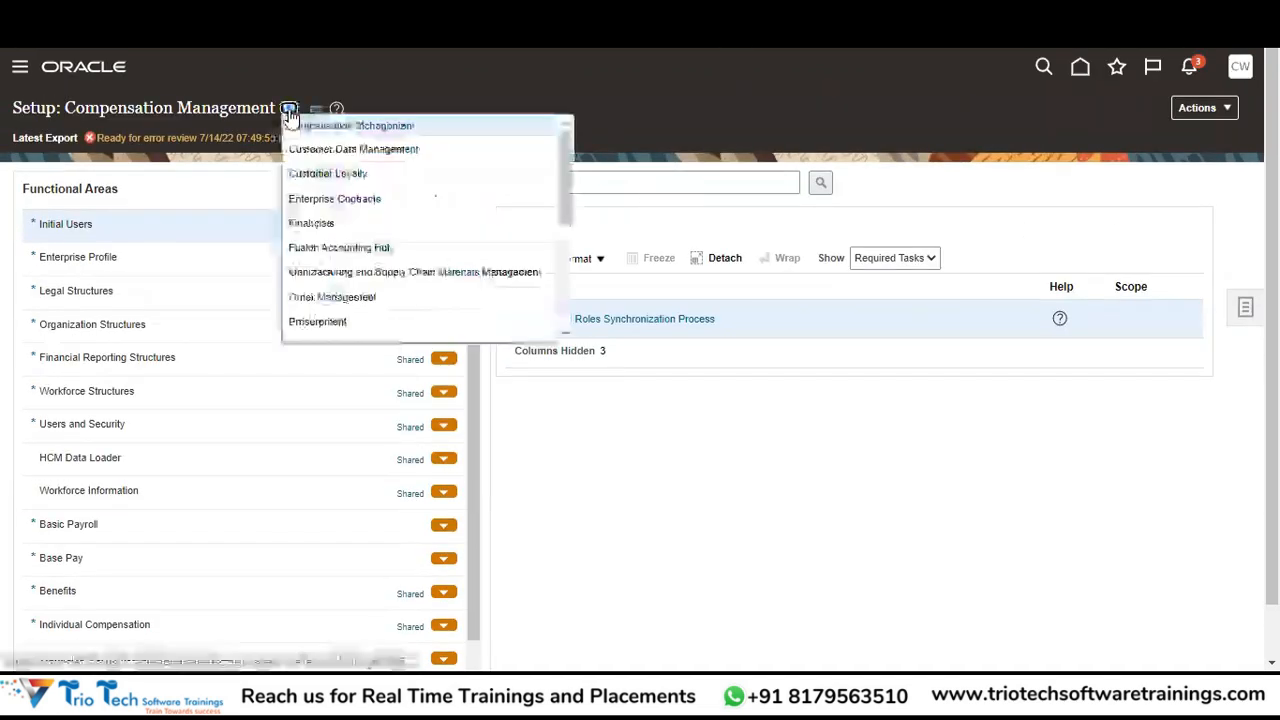
left_click(340, 224)
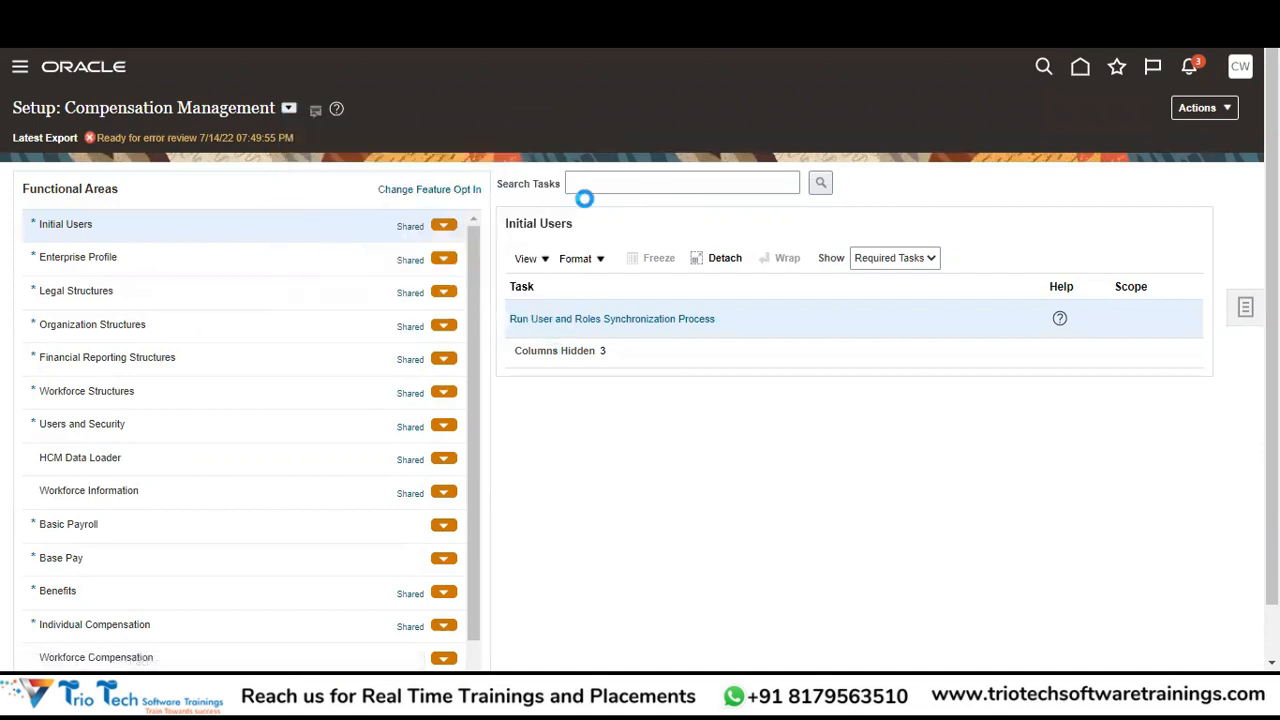
Search tasks for 'Manage%Business%Unit%' and open Manage Business Unit Data Access for Users.
left_click(620, 180)
type("Manage%Business%Unit%")
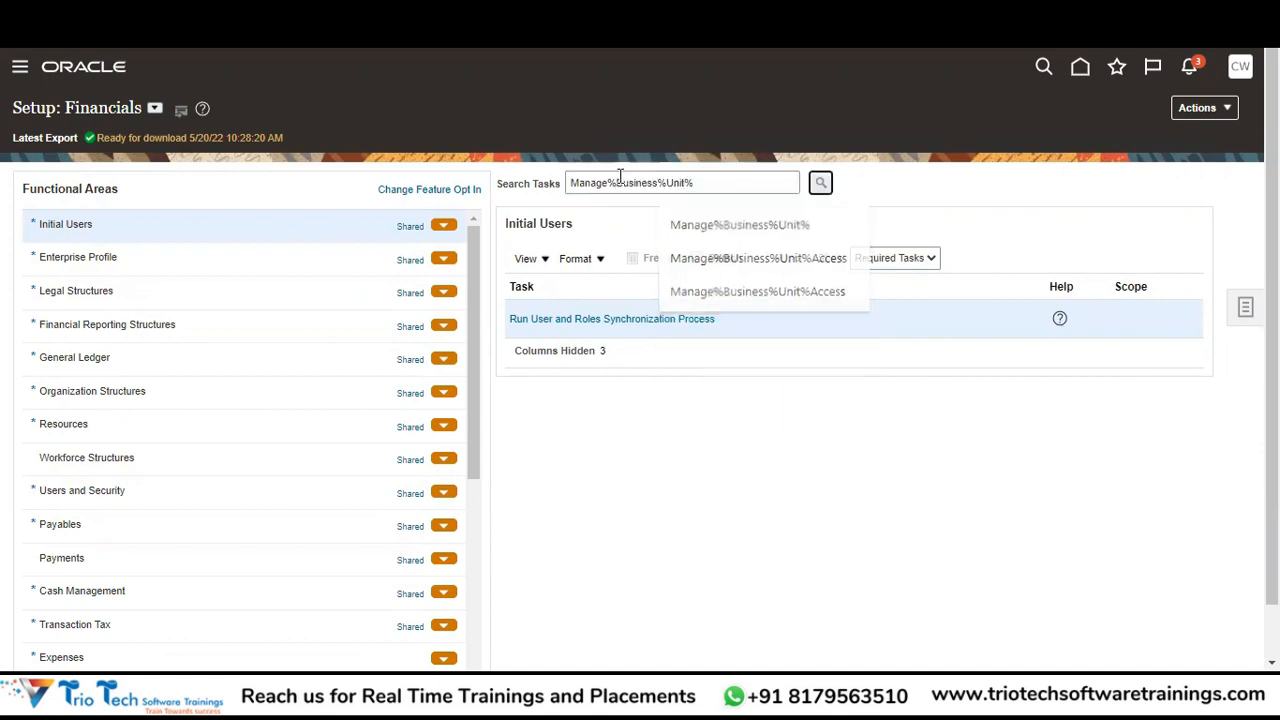
key("Return")
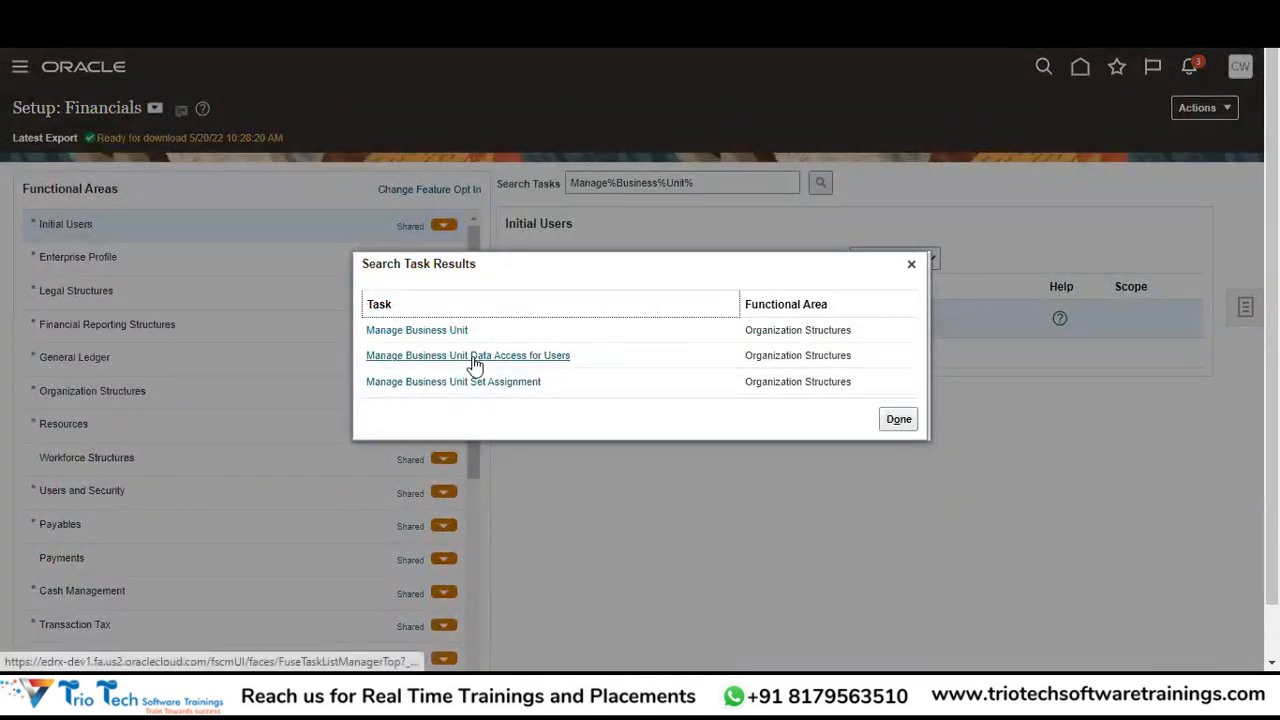
left_click(472, 356)
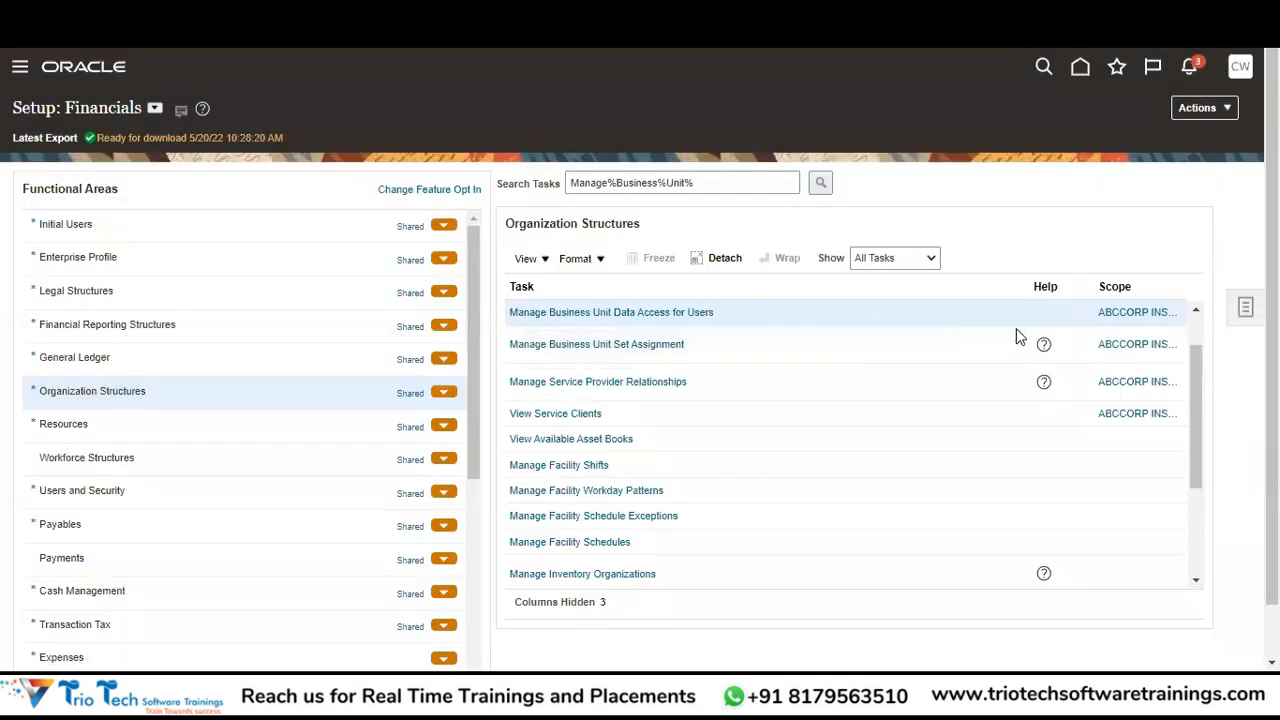
left_click(640, 312)
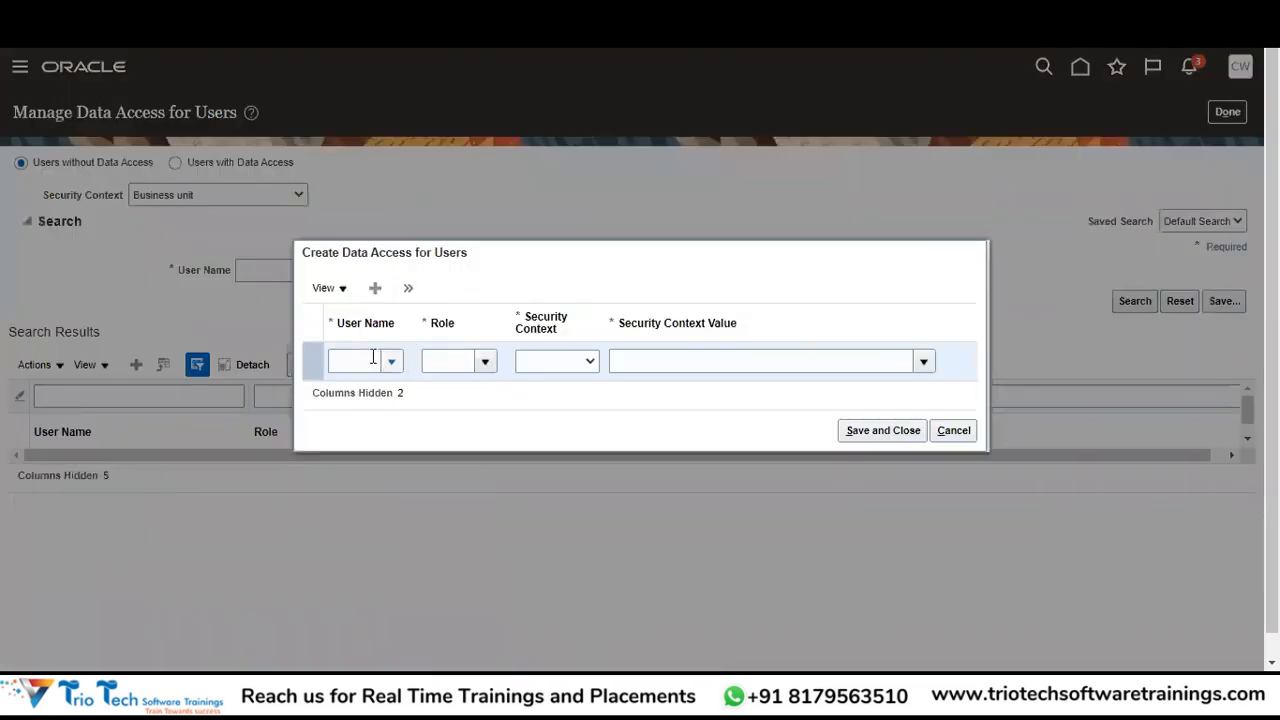
Start a new data access record and begin entering the user name.
left_click(350, 359)
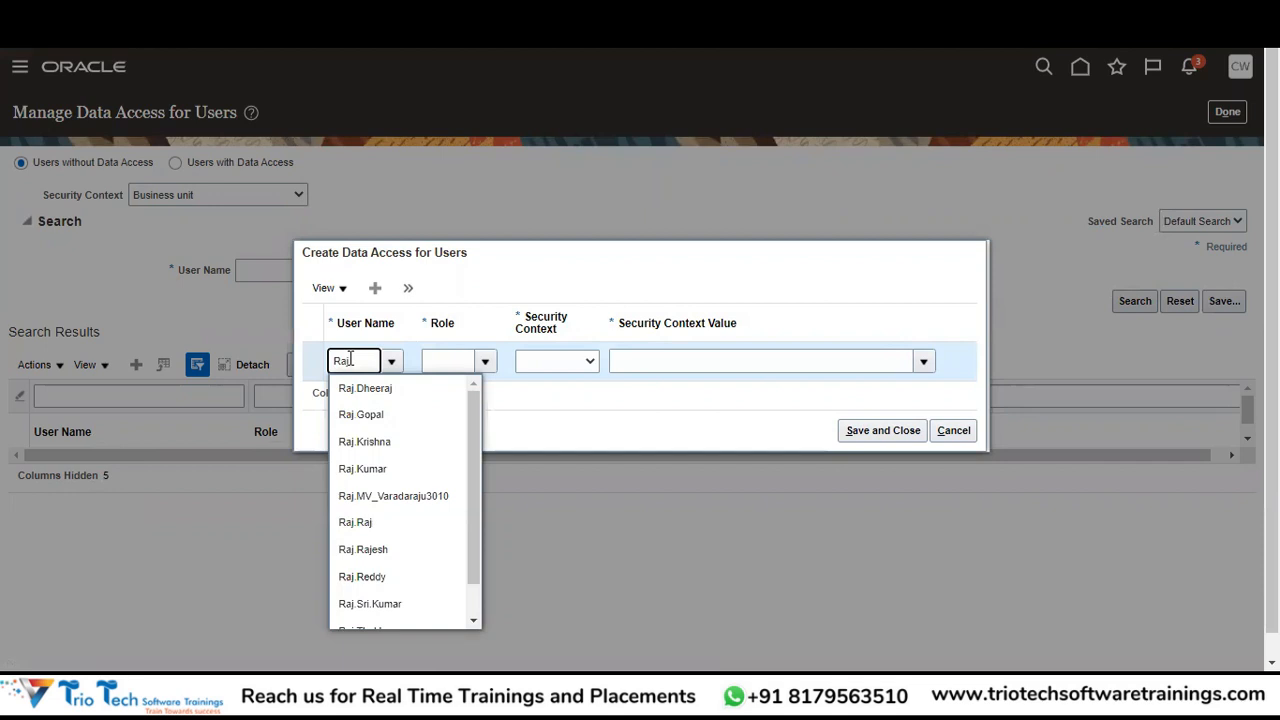
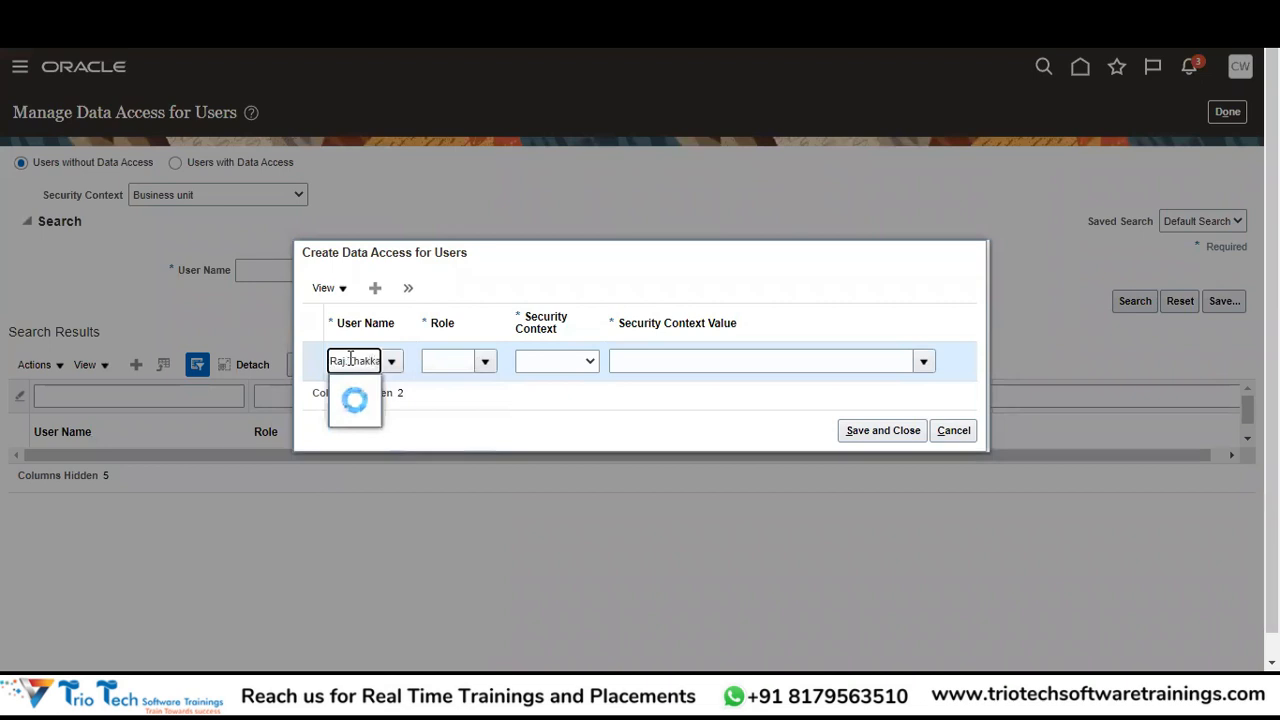
Select the suggested user and assign the Supplier Manager role.
left_click(393, 390)
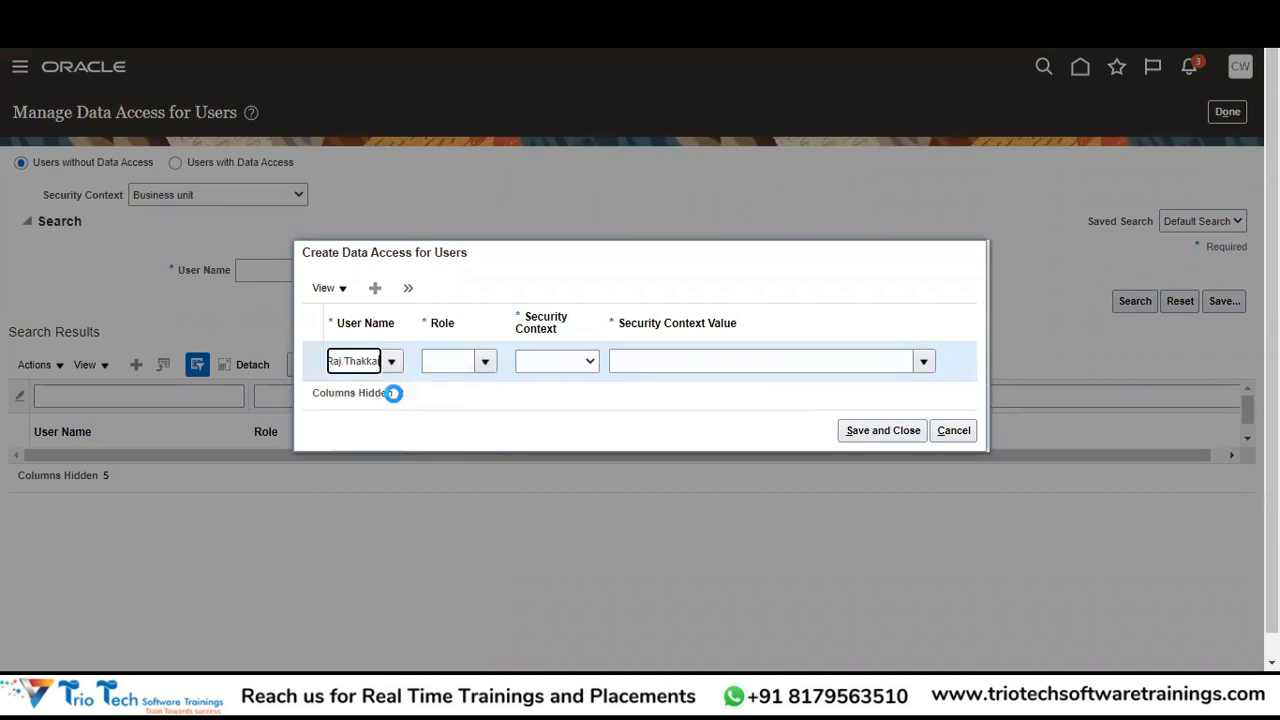
left_click(453, 364)
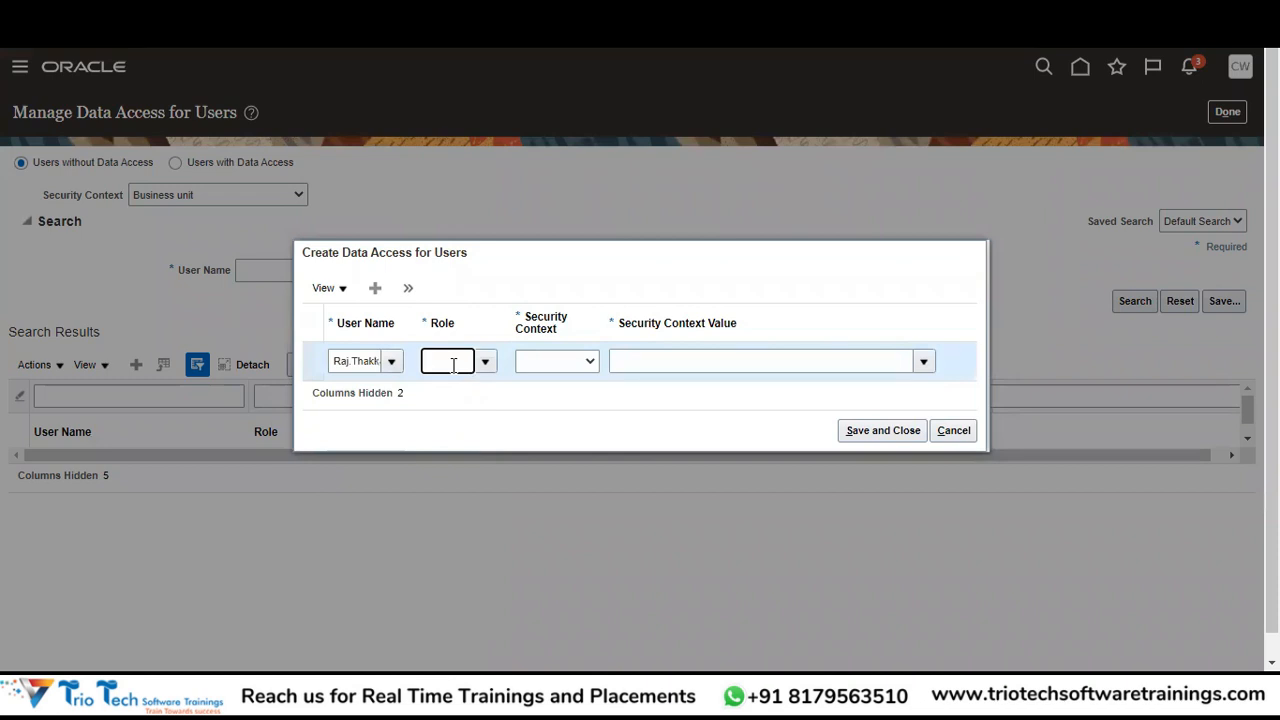
type("Supplier")
left_click(512, 386)
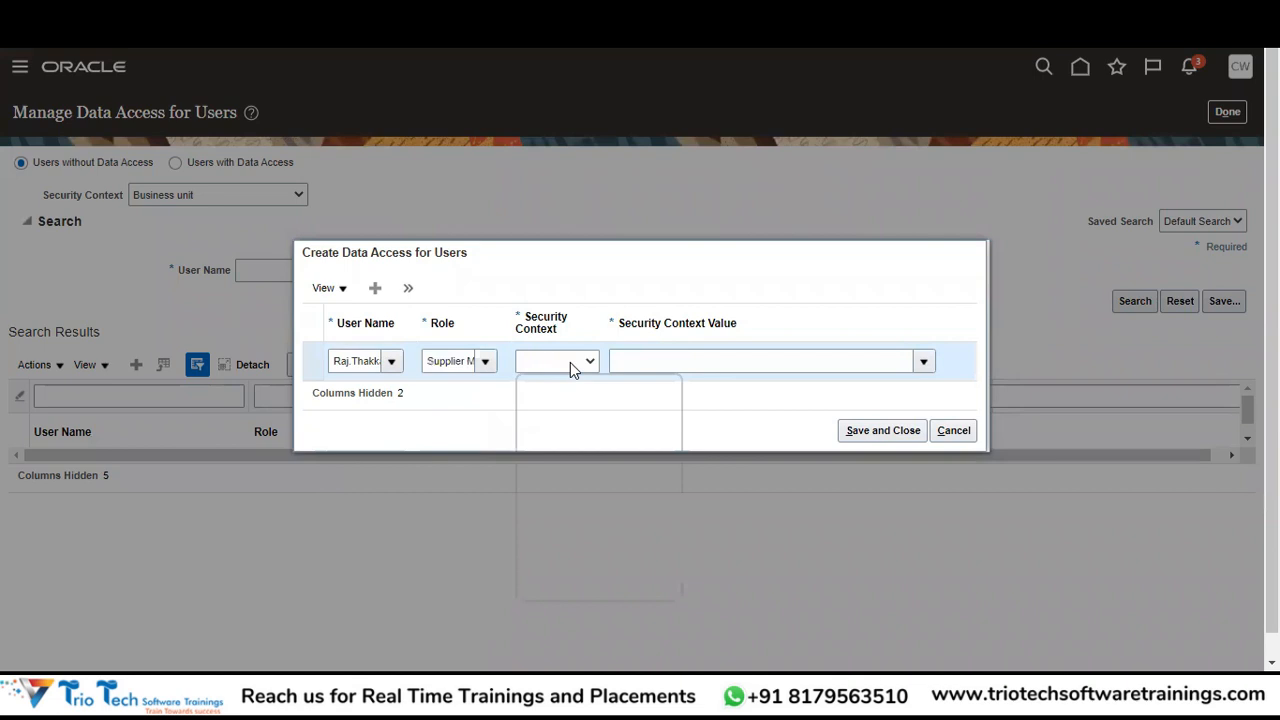
Set security context to Business unit, value ABCCORP INSURANCE BU, and save the record.
left_click(570, 362)
left_click(553, 447)
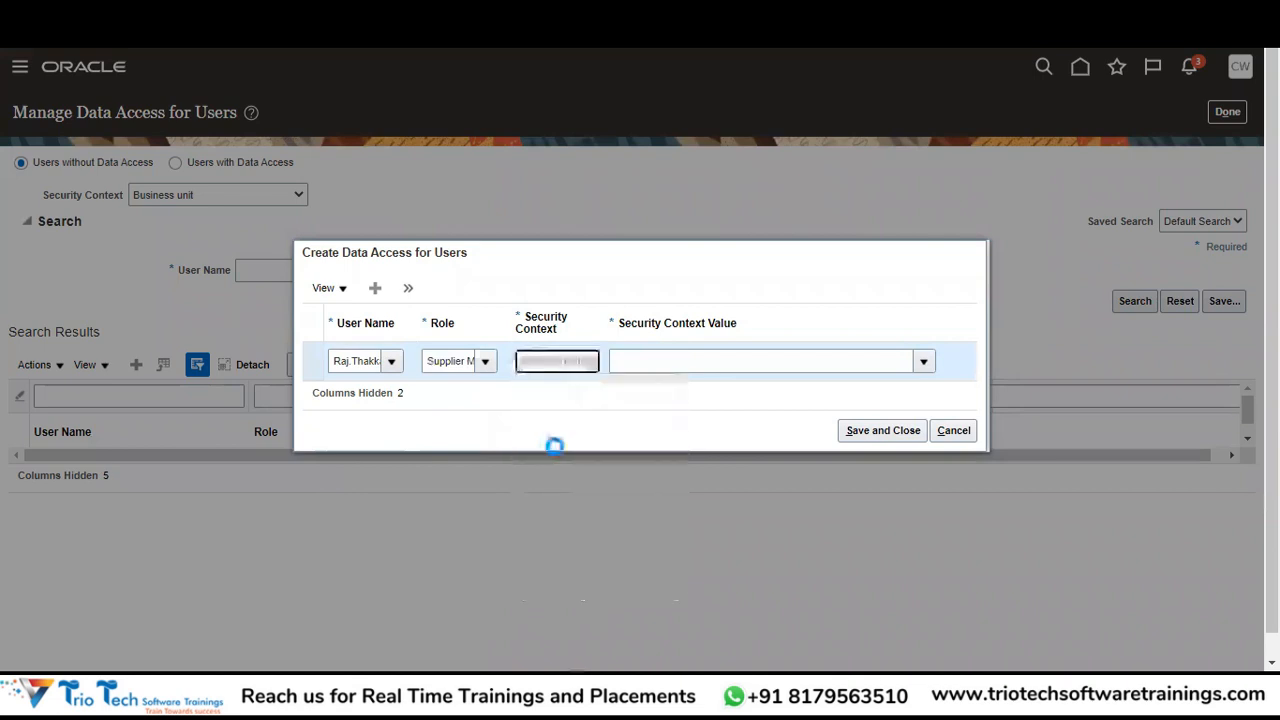
left_click(922, 361)
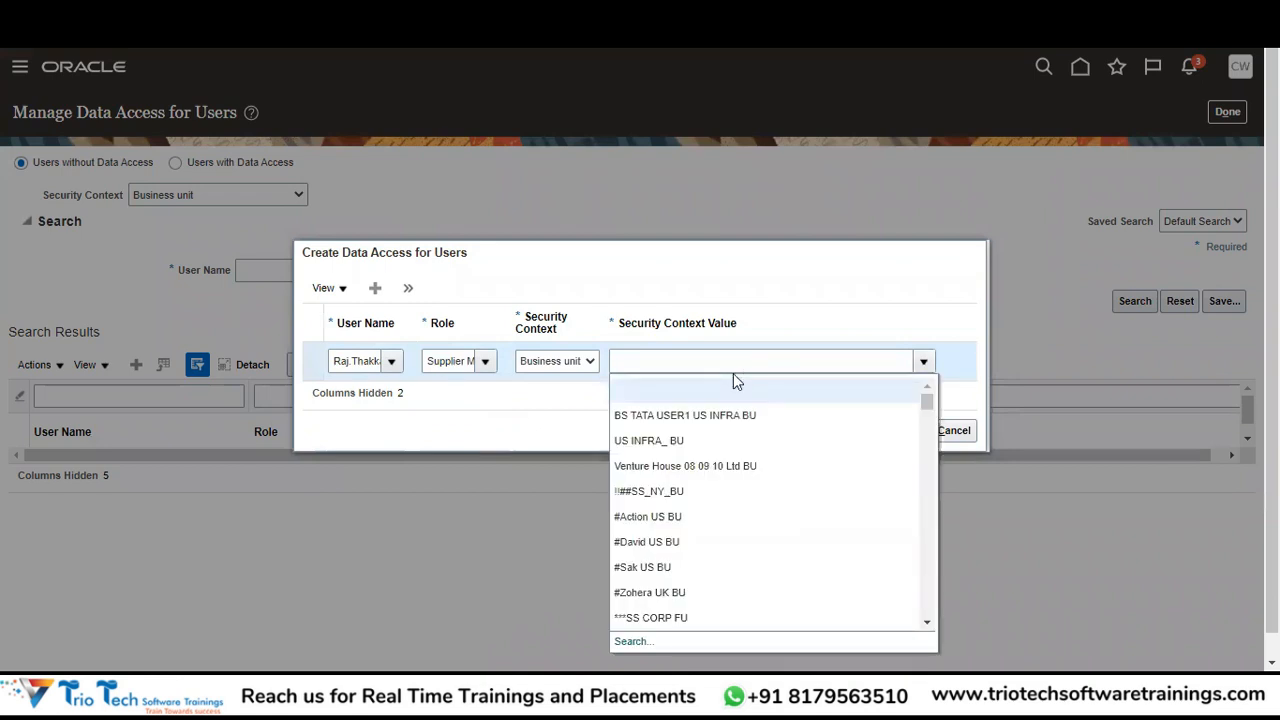
left_click(726, 366)
type("ABCC")
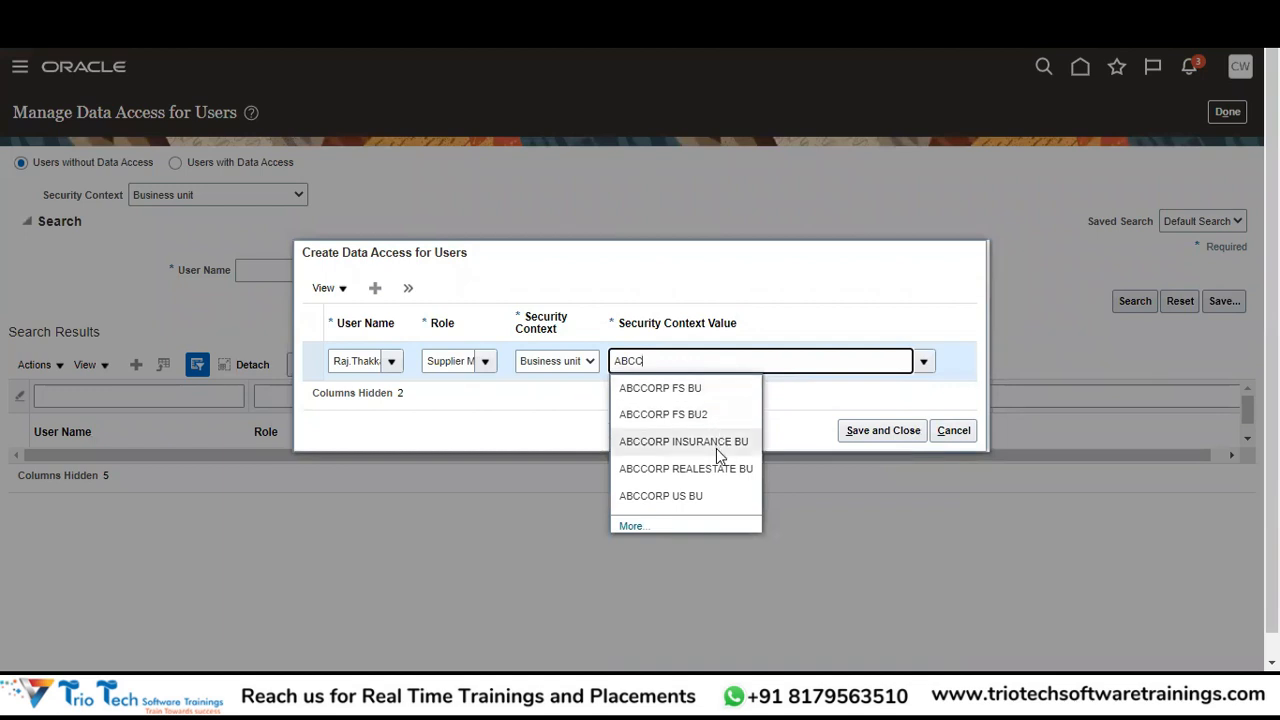
left_click(718, 446)
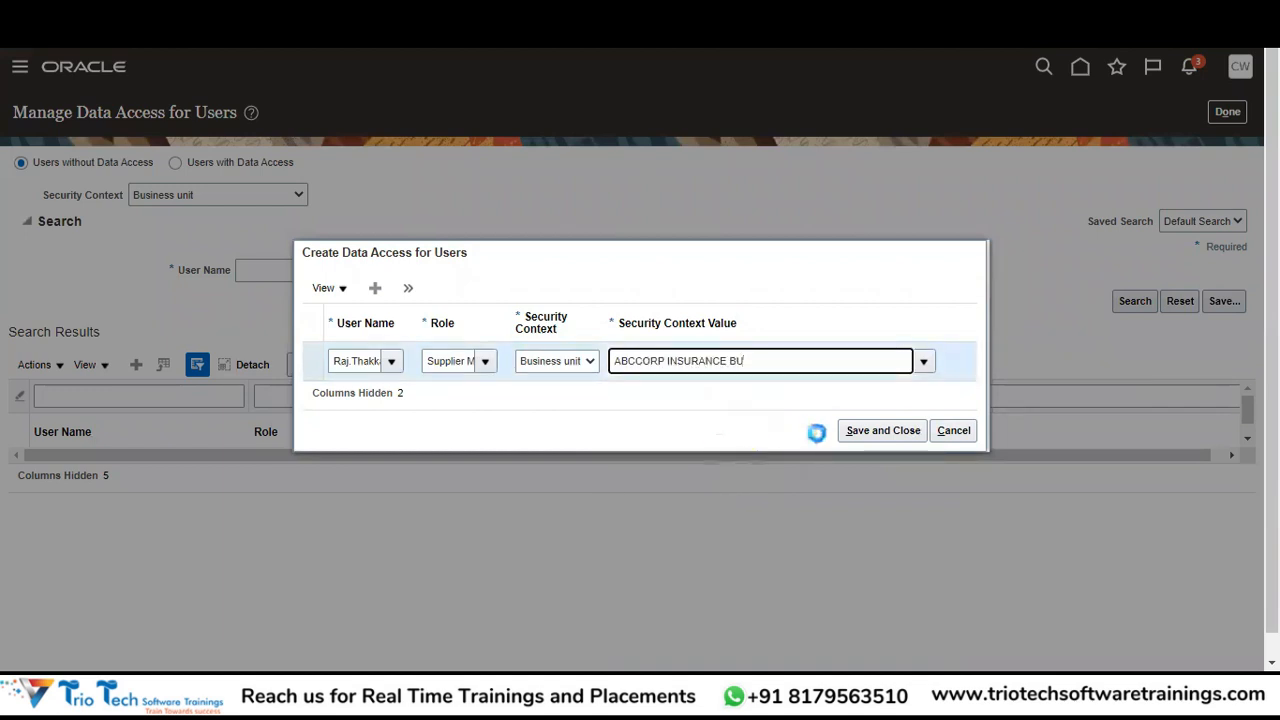
left_click(880, 432)
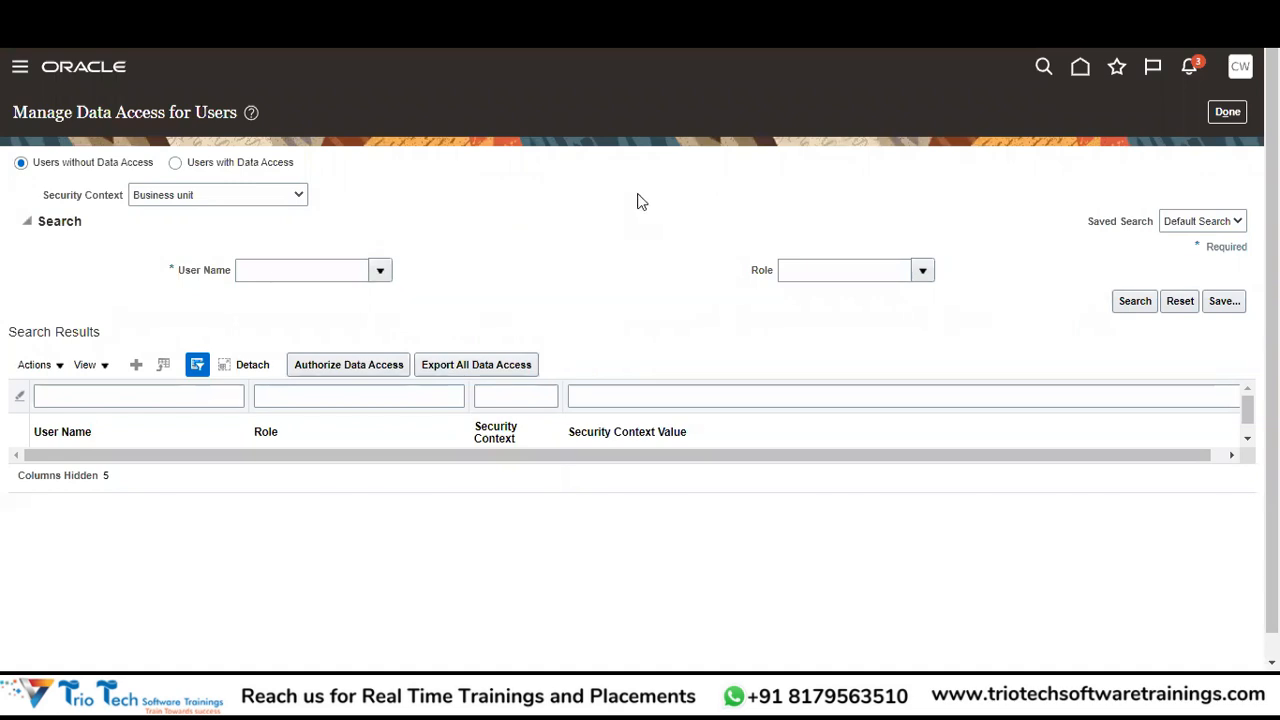
Finish with Manage Data Access for Users and return to the Organization Structures tasks in Setup: Financials.
double_click(641, 201)
left_click(648, 288)
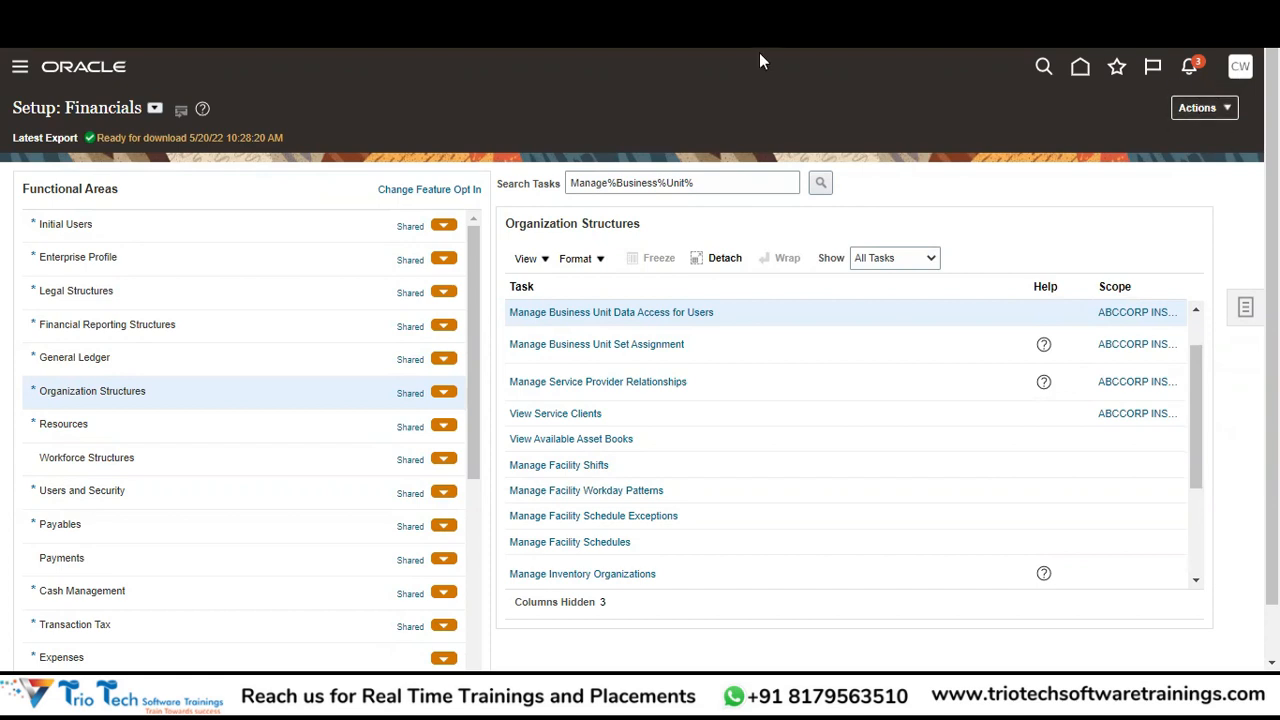
Go through the Navigator's Procurement group to the Suppliers work area overview.
left_click(20, 72)
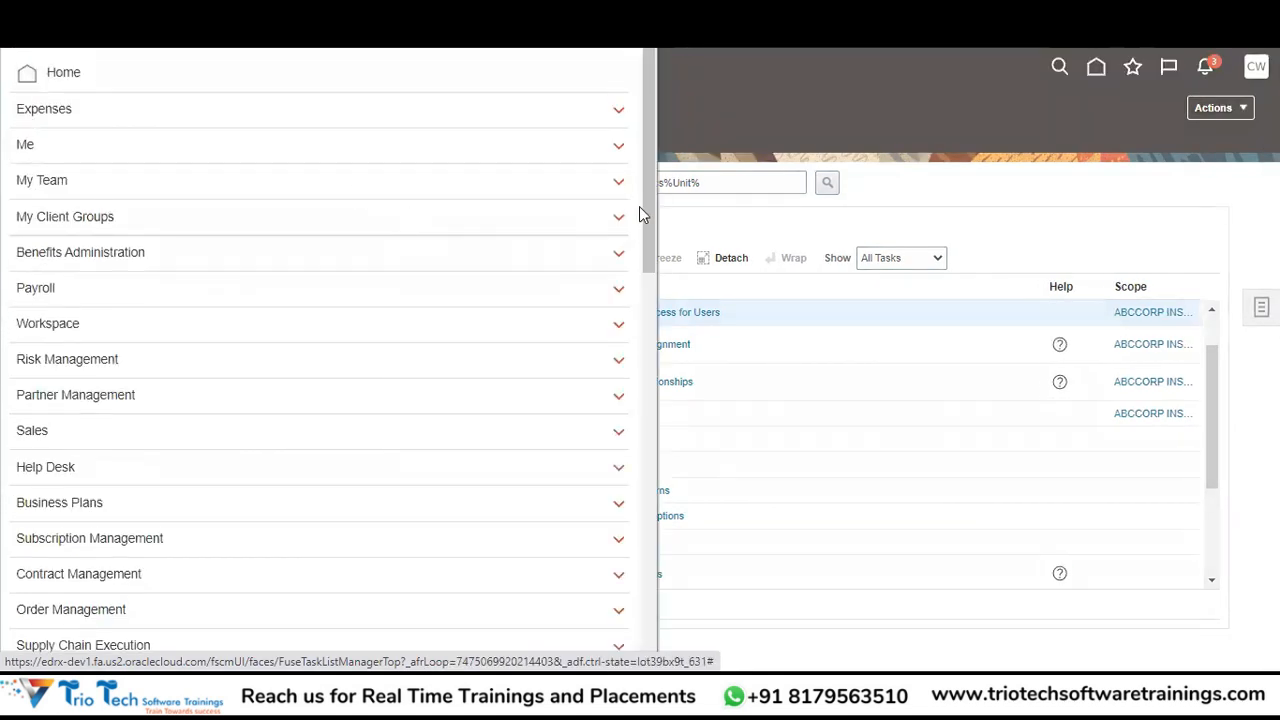
left_click_drag(645, 208, 680, 415)
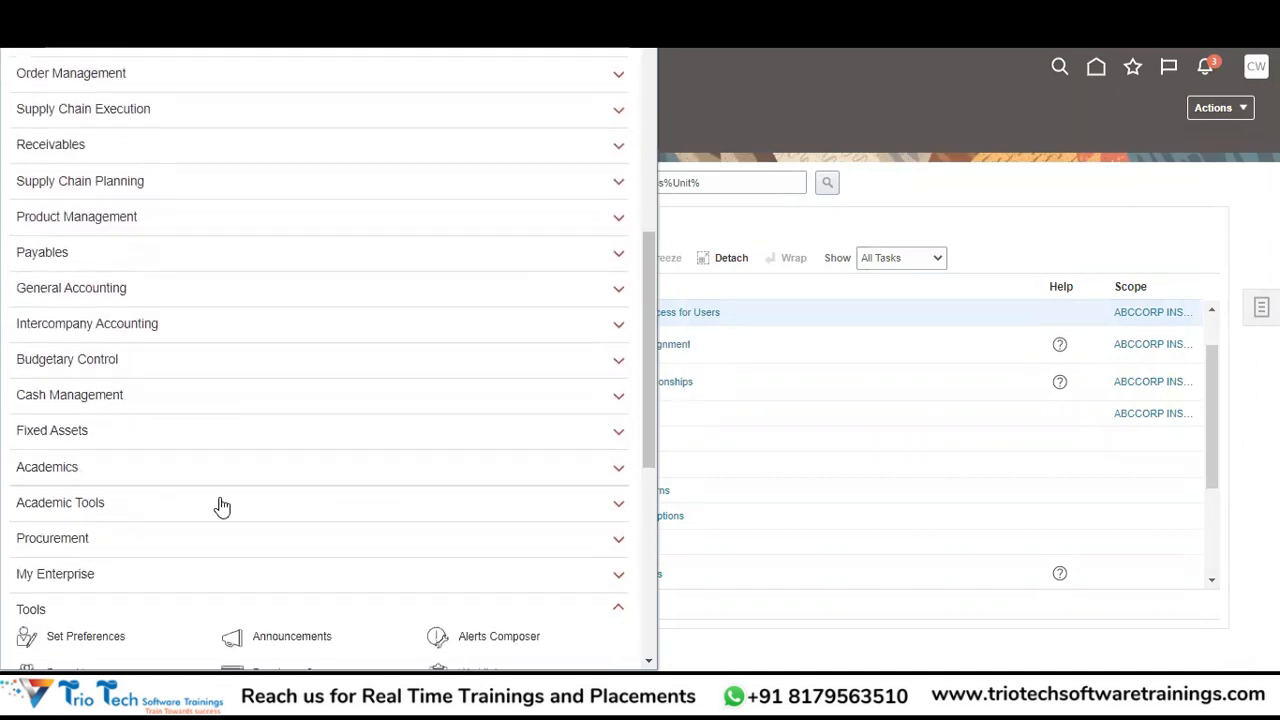
left_click(66, 540)
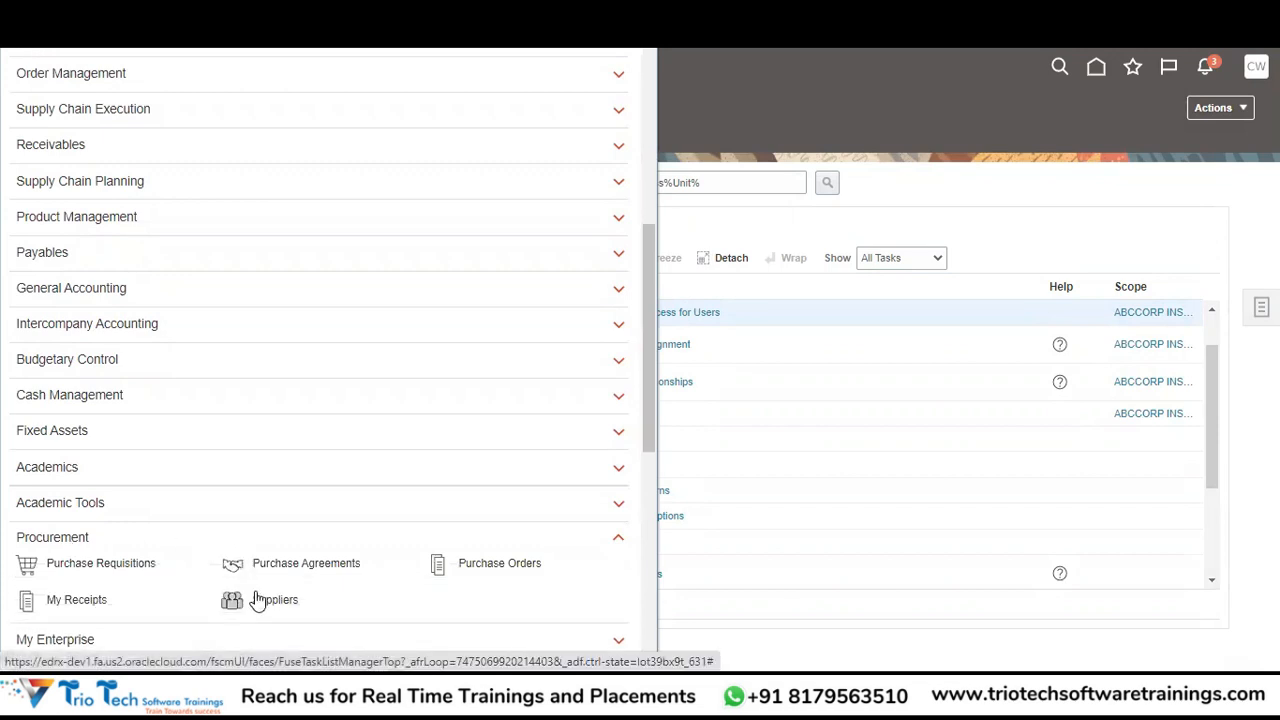
left_click(257, 599)
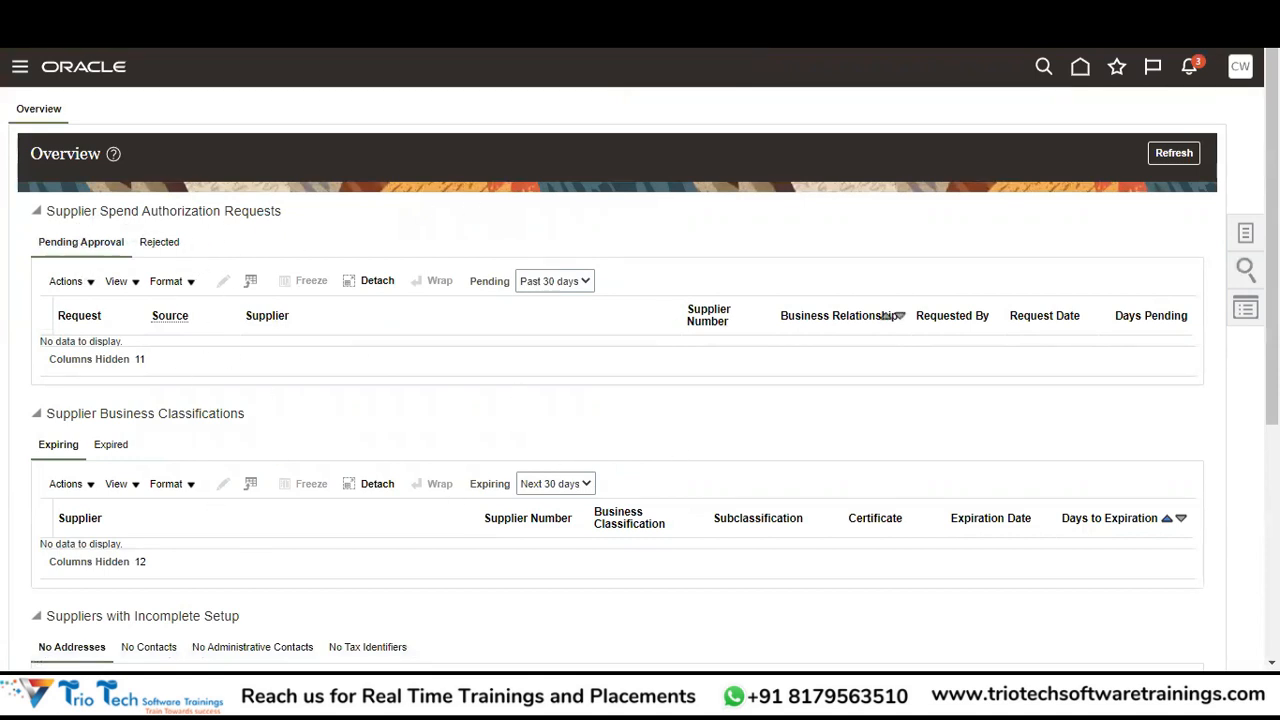
scroll(886, 317, "down", 3)
scroll(1245, 84, "up", 5)
scroll(1245, 84, "up", 2)
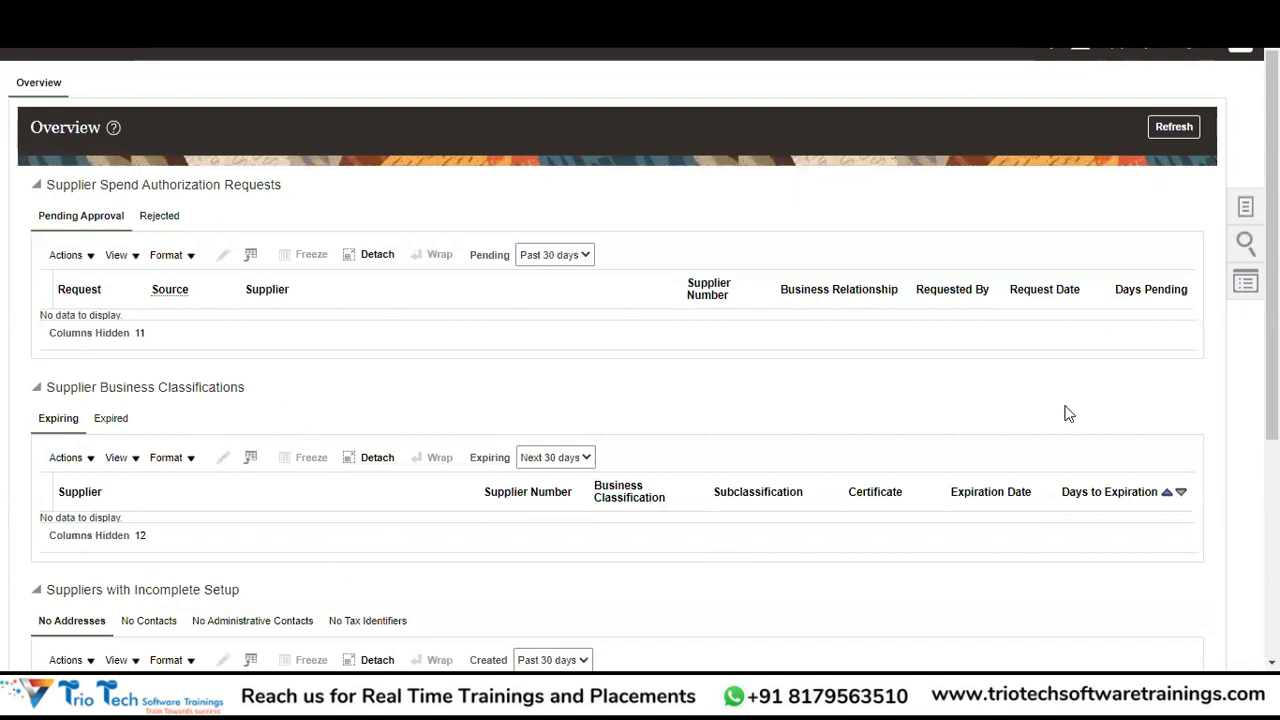
scroll(1272, 245, "down", 3)
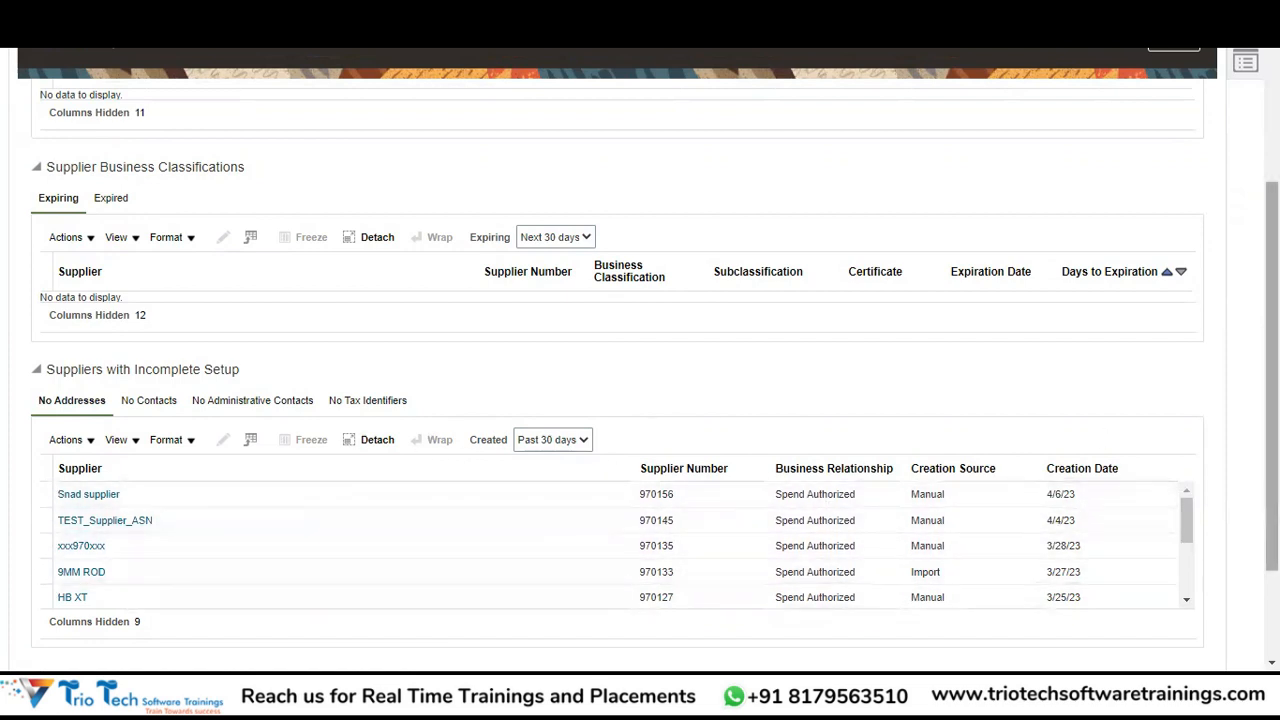
scroll(614, 511, "down", 2)
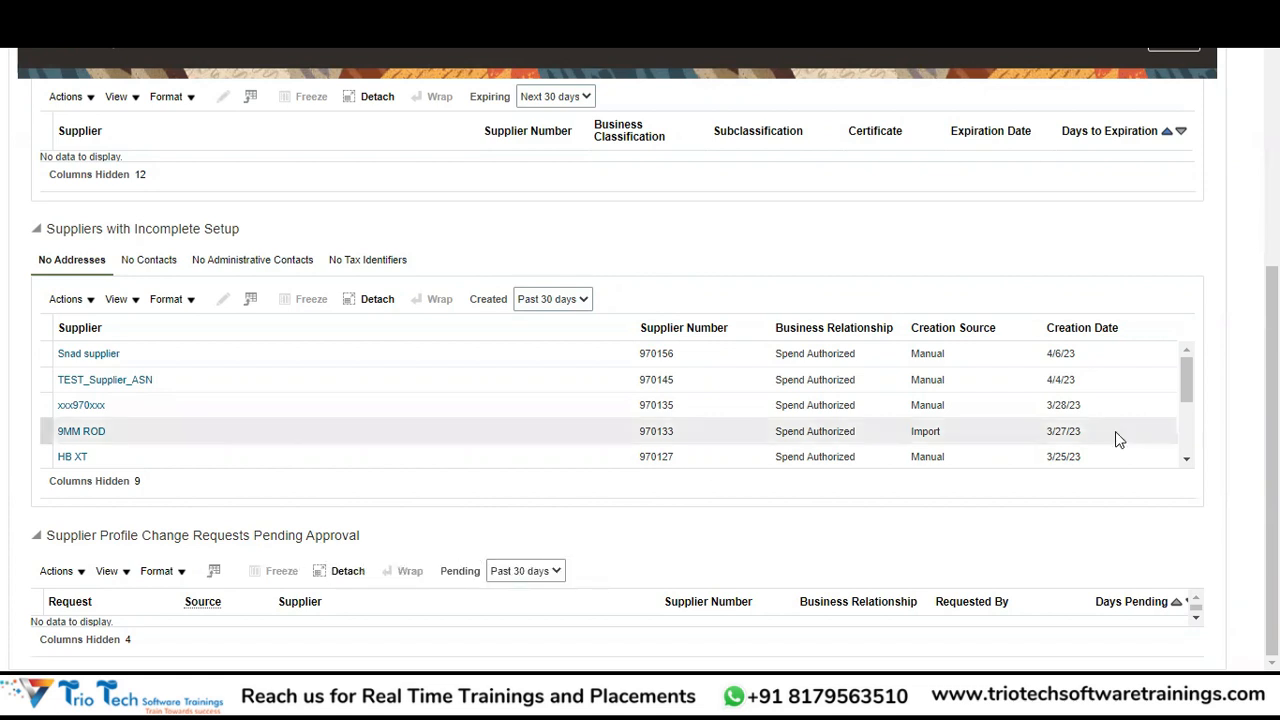
left_click_drag(1272, 400, 1272, 165)
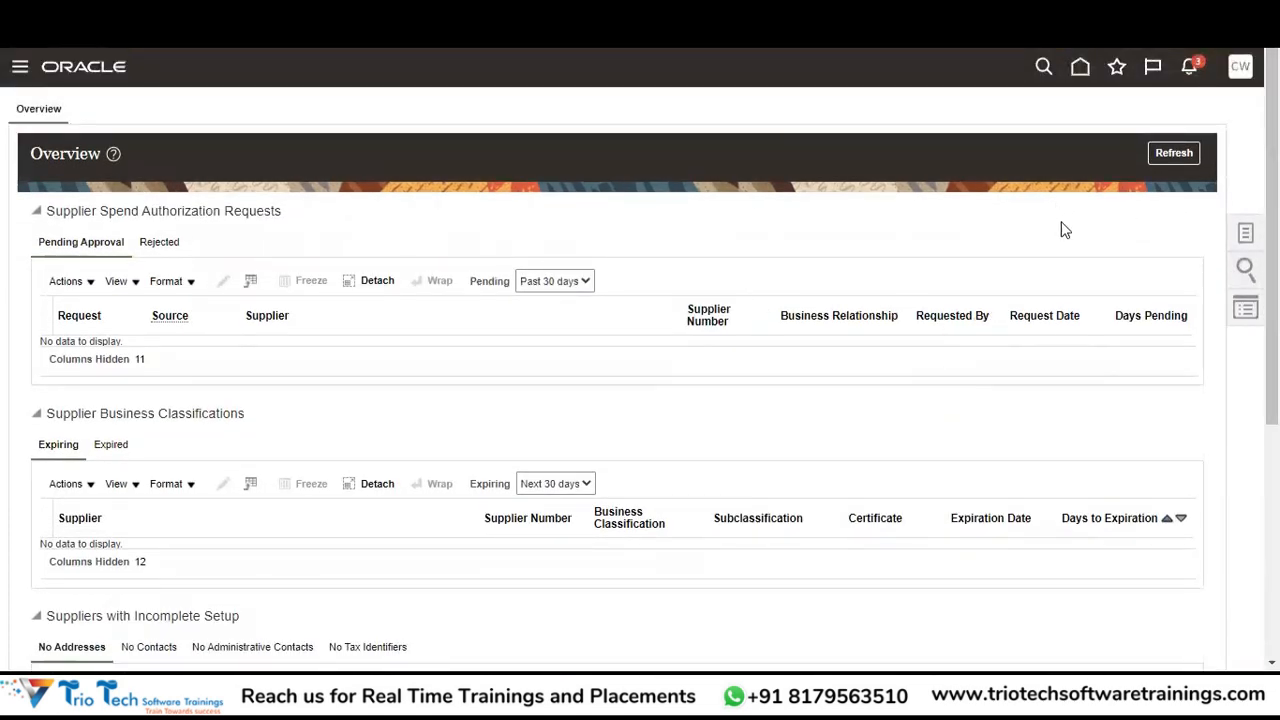
Show the supplier tasks panel and launch the Create Supplier task.
left_click(1245, 236)
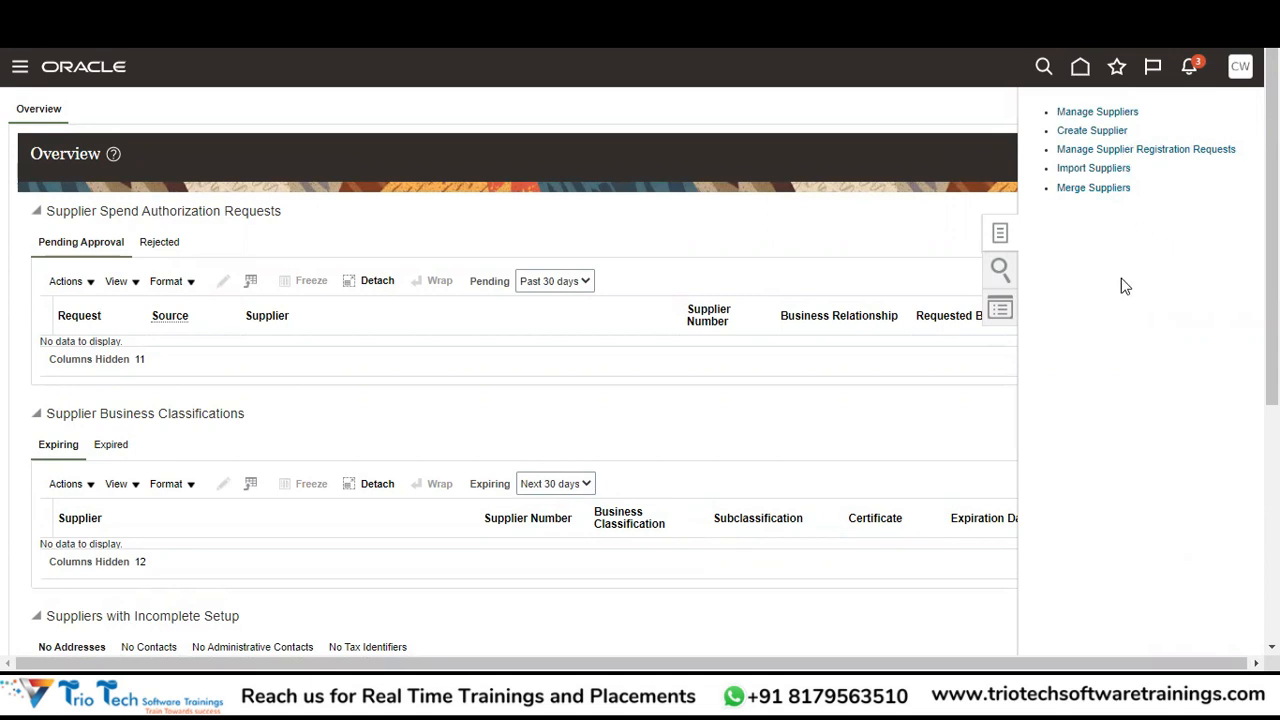
left_click(1090, 131)
Enter 'Arora Trading Company INC' as the supplier name and display the Business Relationship options.
left_click(1078, 130)
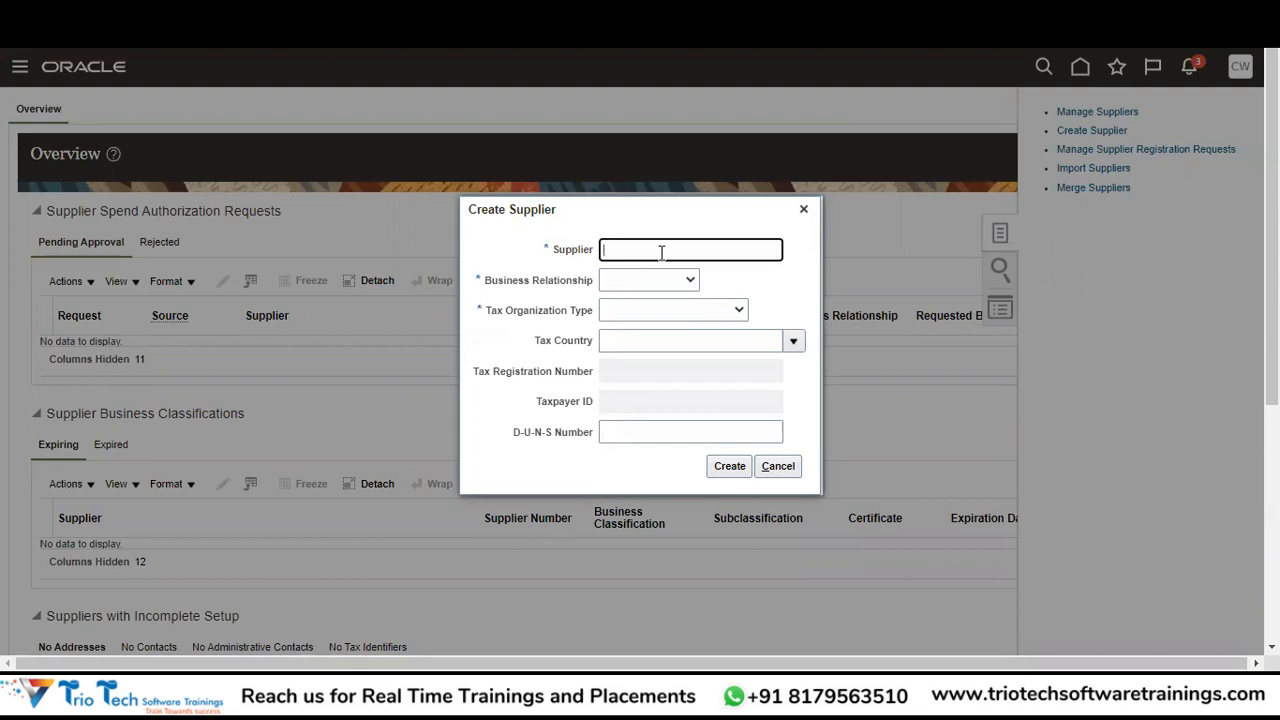
type("Arora Trading Company INC")
key("Tab")
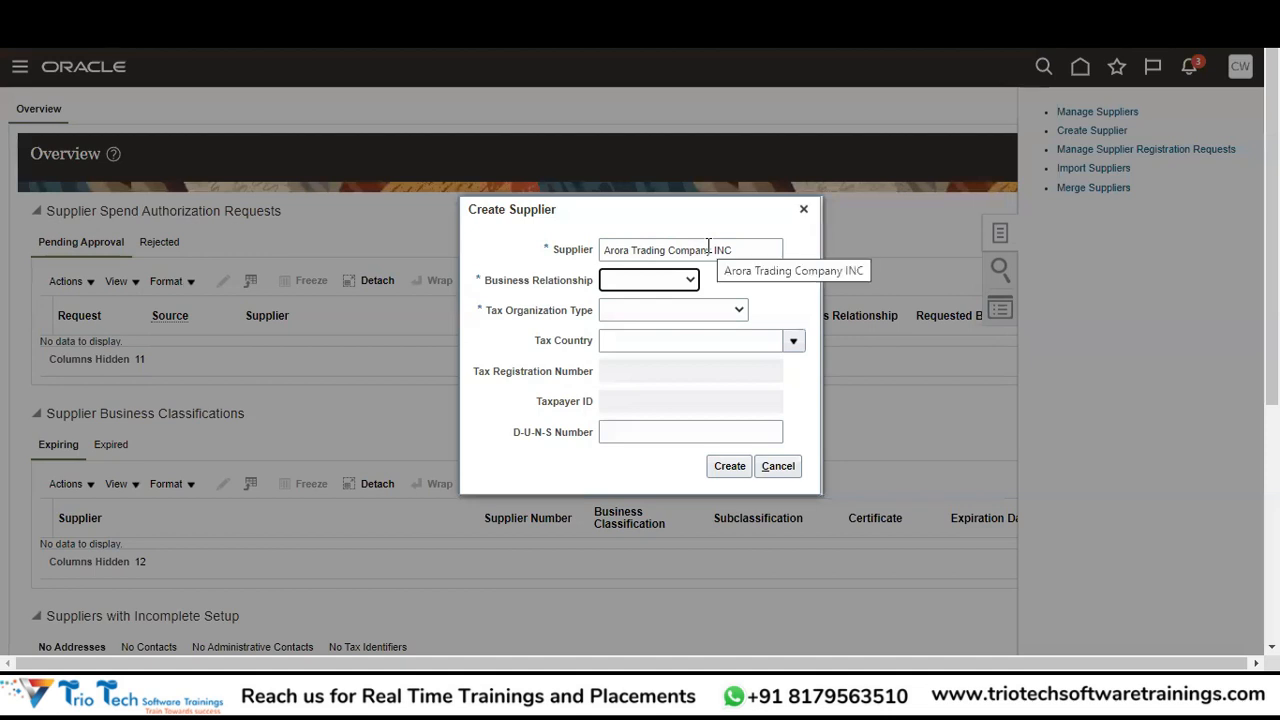
left_click(672, 283)
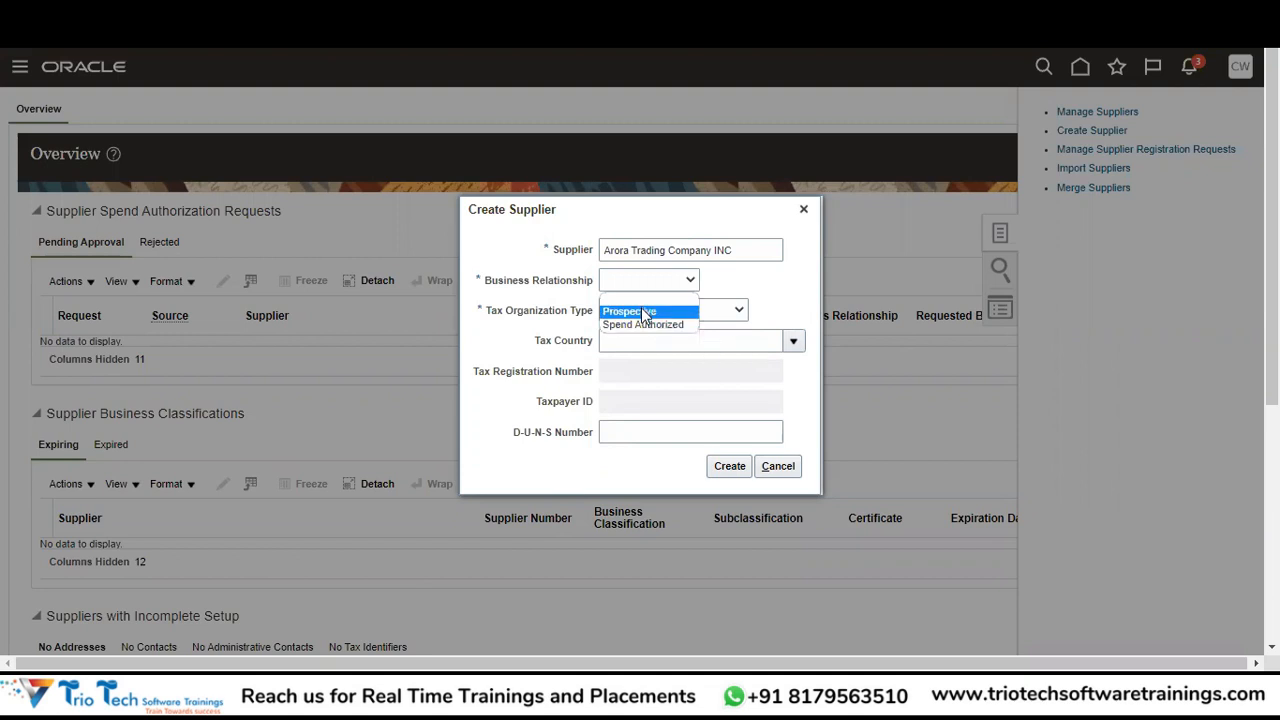
Choose Spend Authorized as the business relationship and Corporation as the tax organization type.
left_click(634, 325)
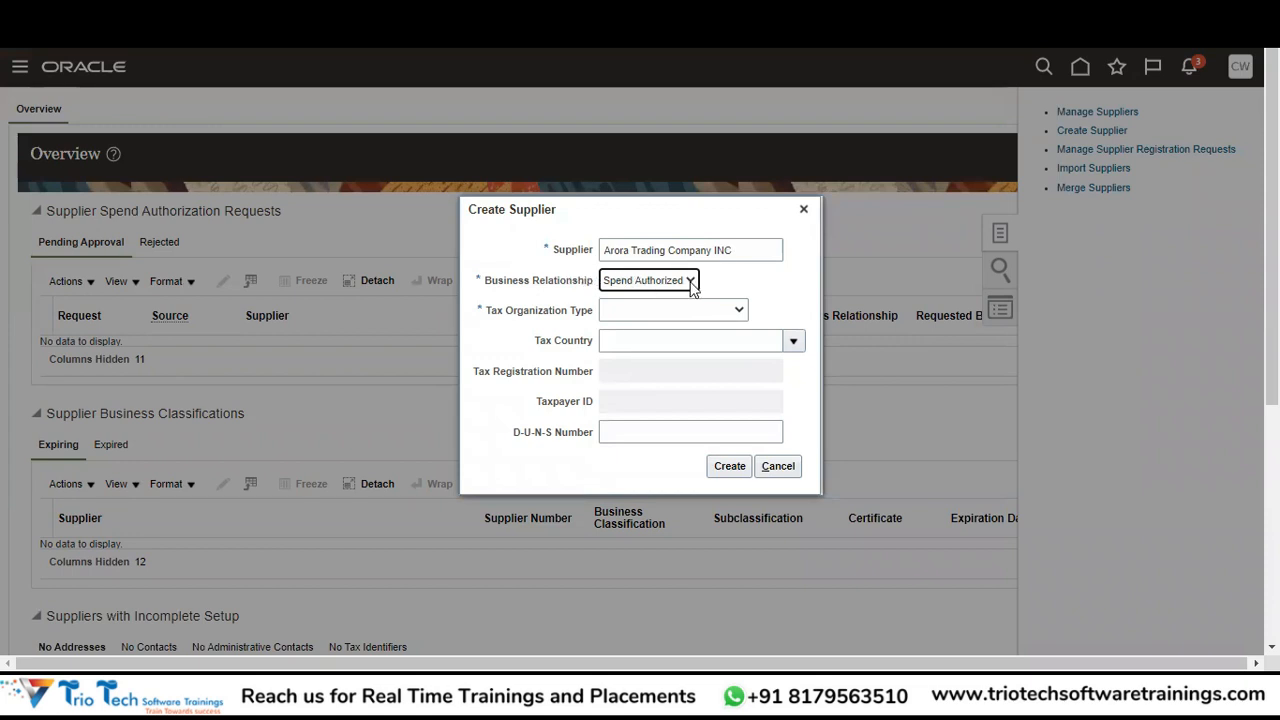
left_click(645, 310)
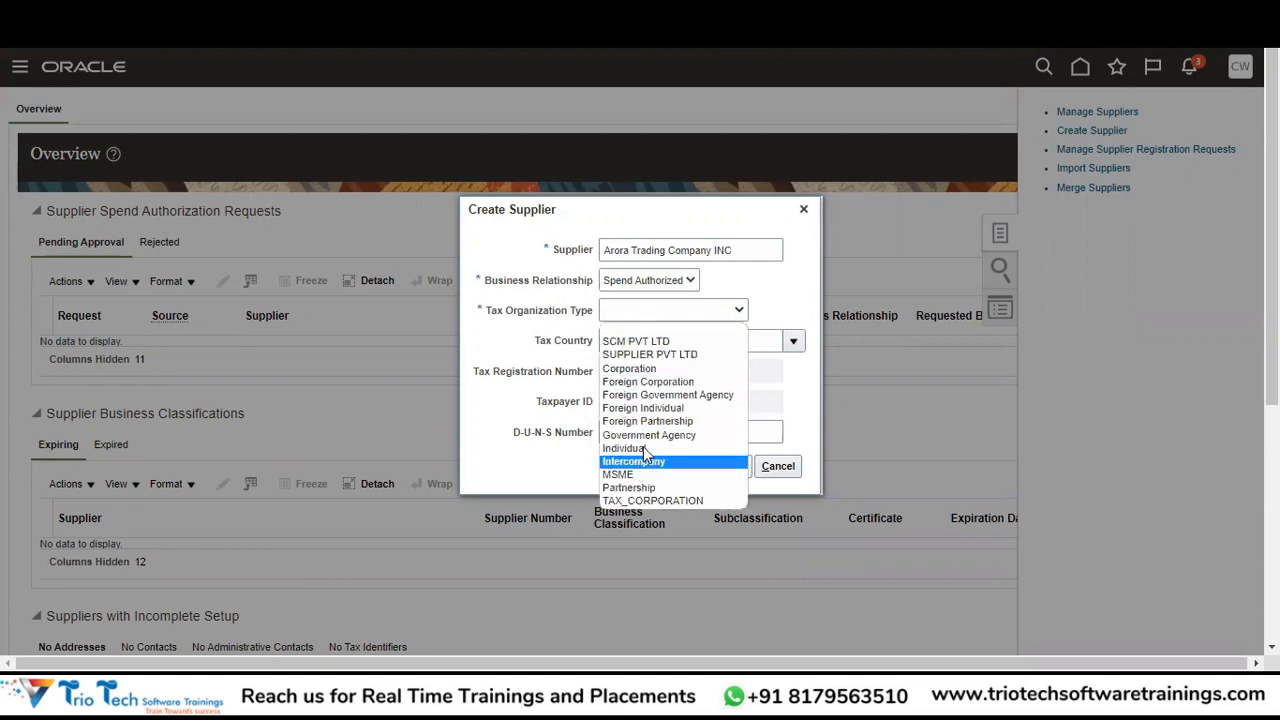
left_click(665, 368)
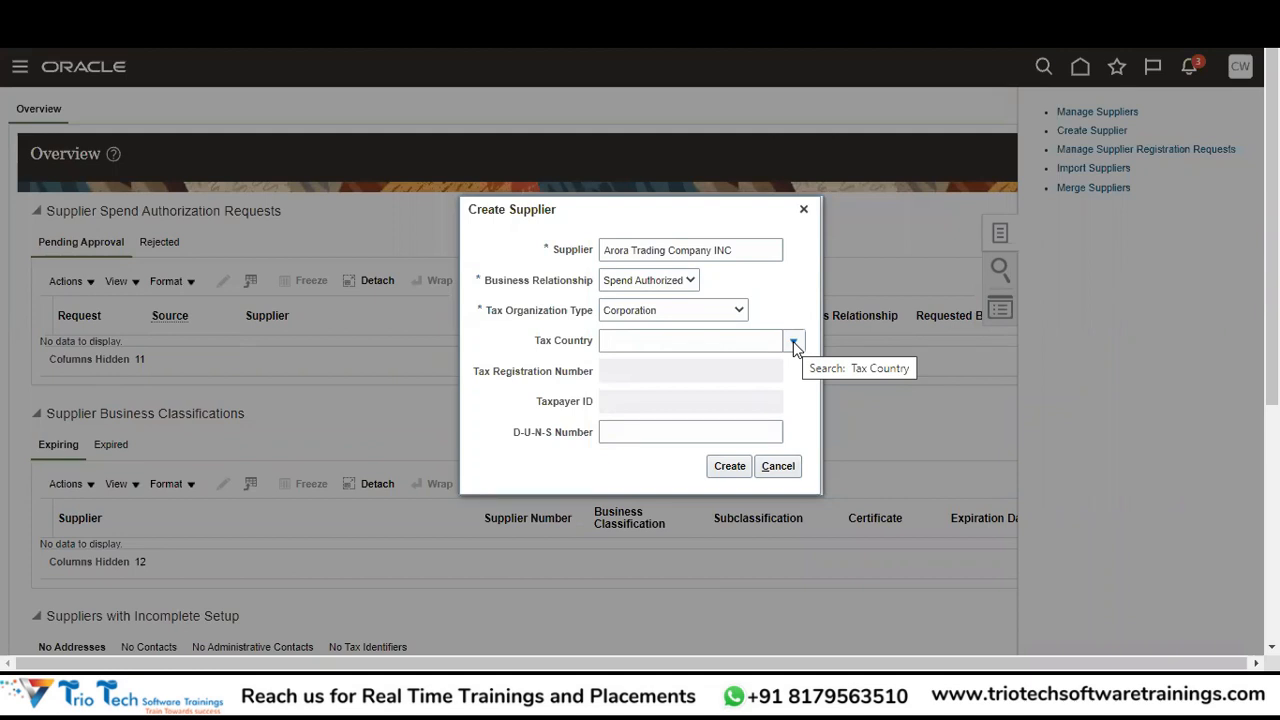
Search for and select United States as the tax country.
left_click(794, 343)
left_click(645, 335)
type("United States")
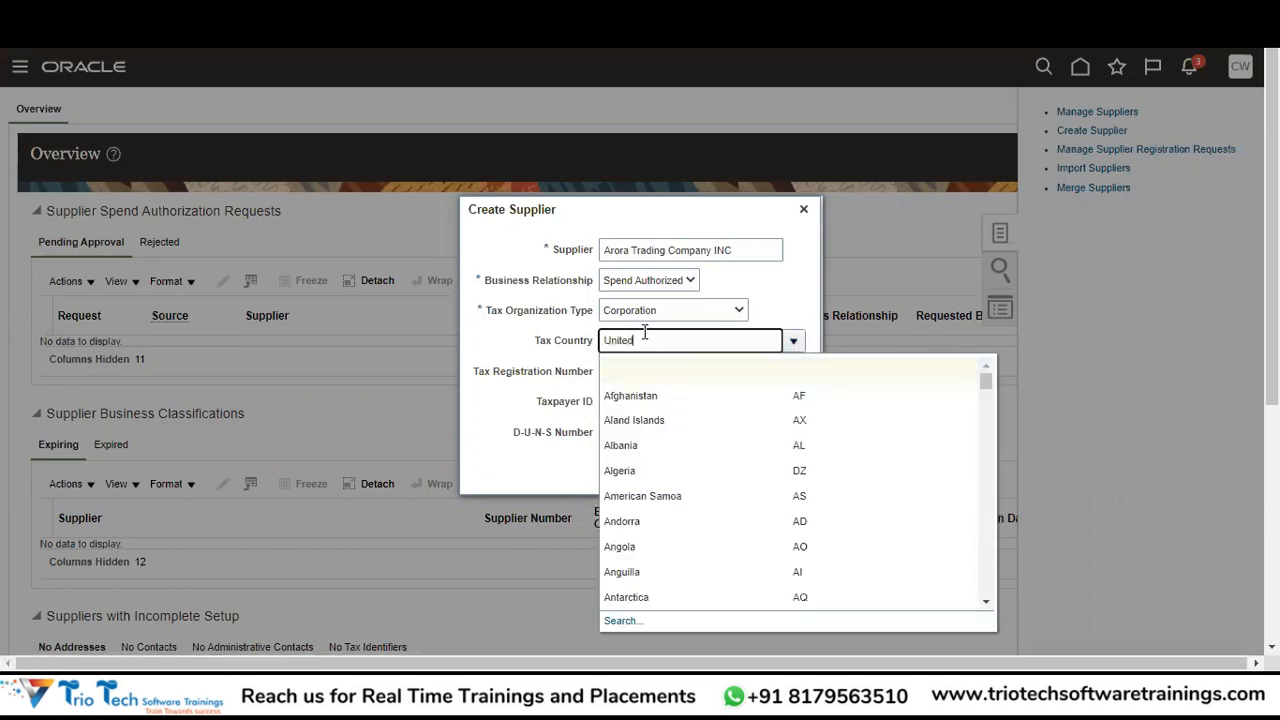
key("Tab")
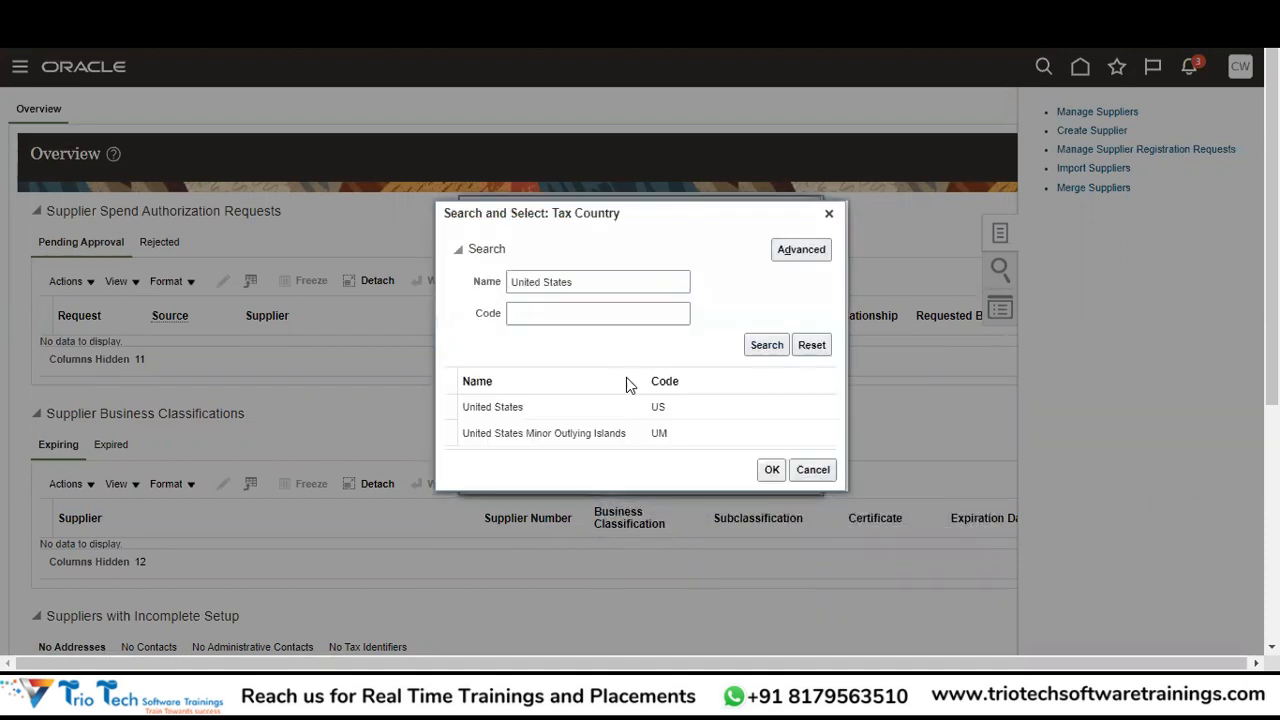
left_click(618, 407)
left_click(772, 470)
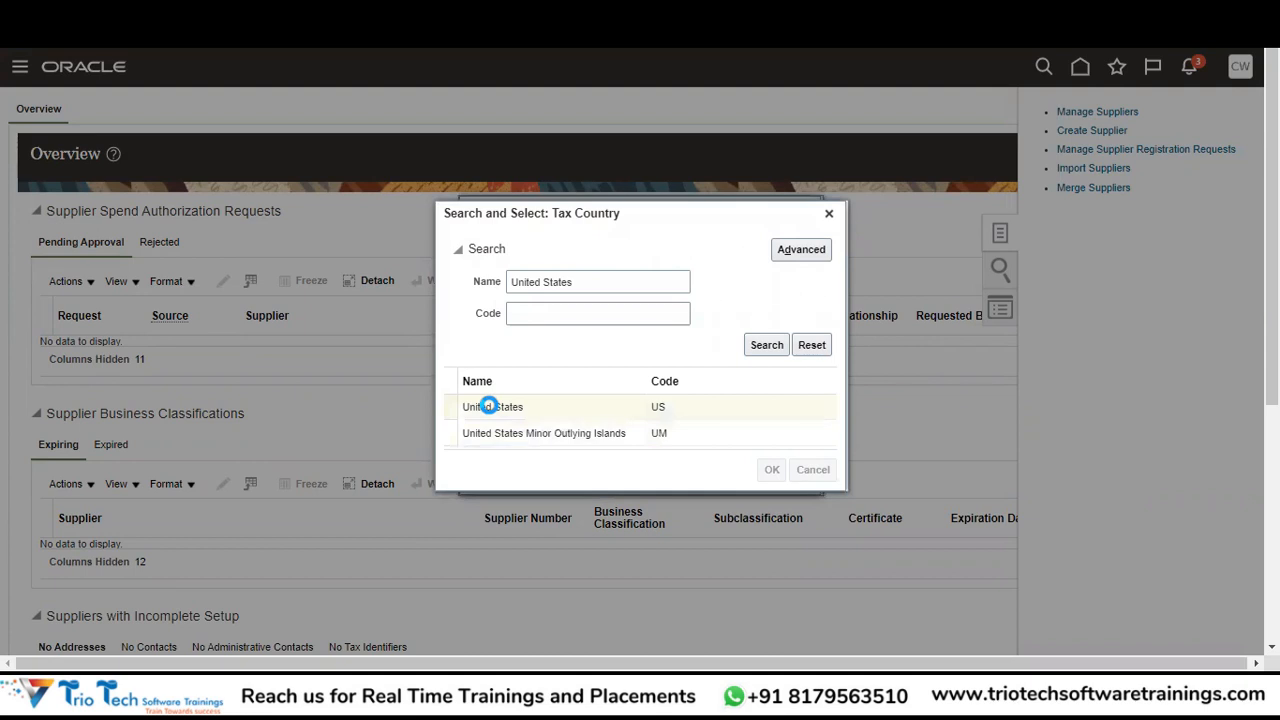
left_click(630, 372)
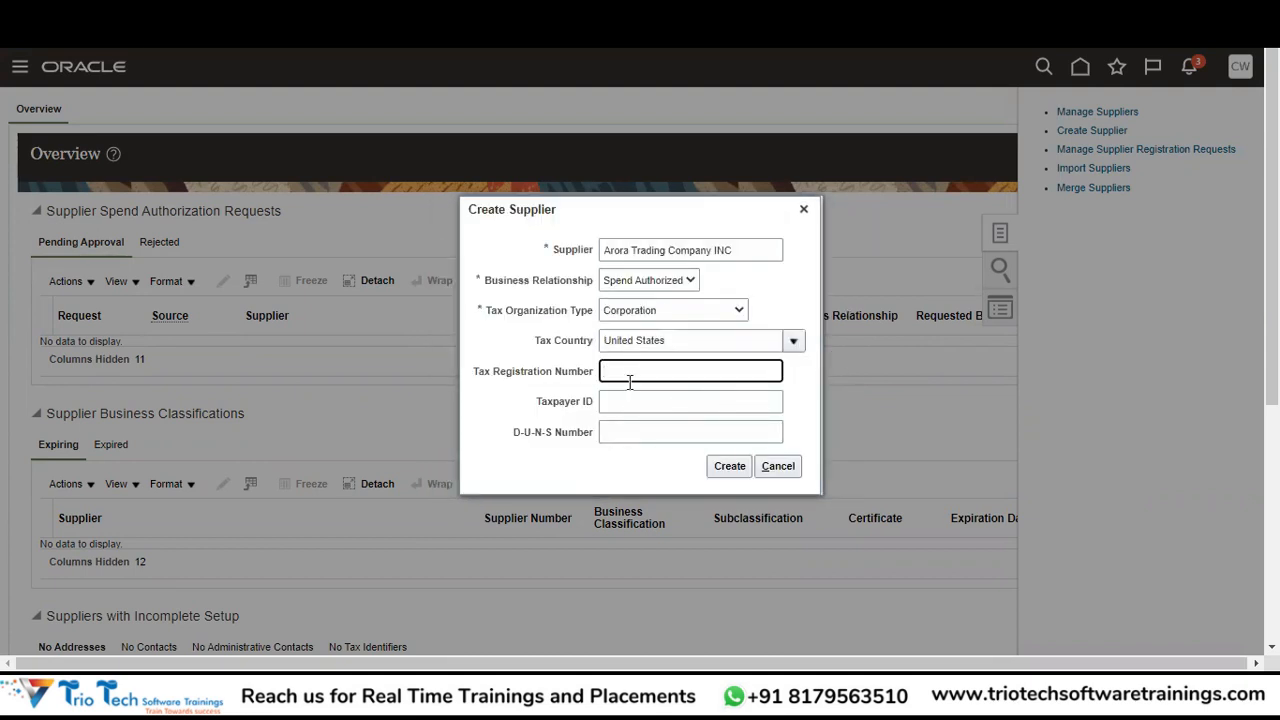
left_click(619, 403)
left_click(678, 374)
left_click(656, 402)
left_click(677, 374)
Enter taxpayer ID TAXID1444575, then mark the D-U-N-S label to look it up in a new tab.
key("Tab")
type("+")
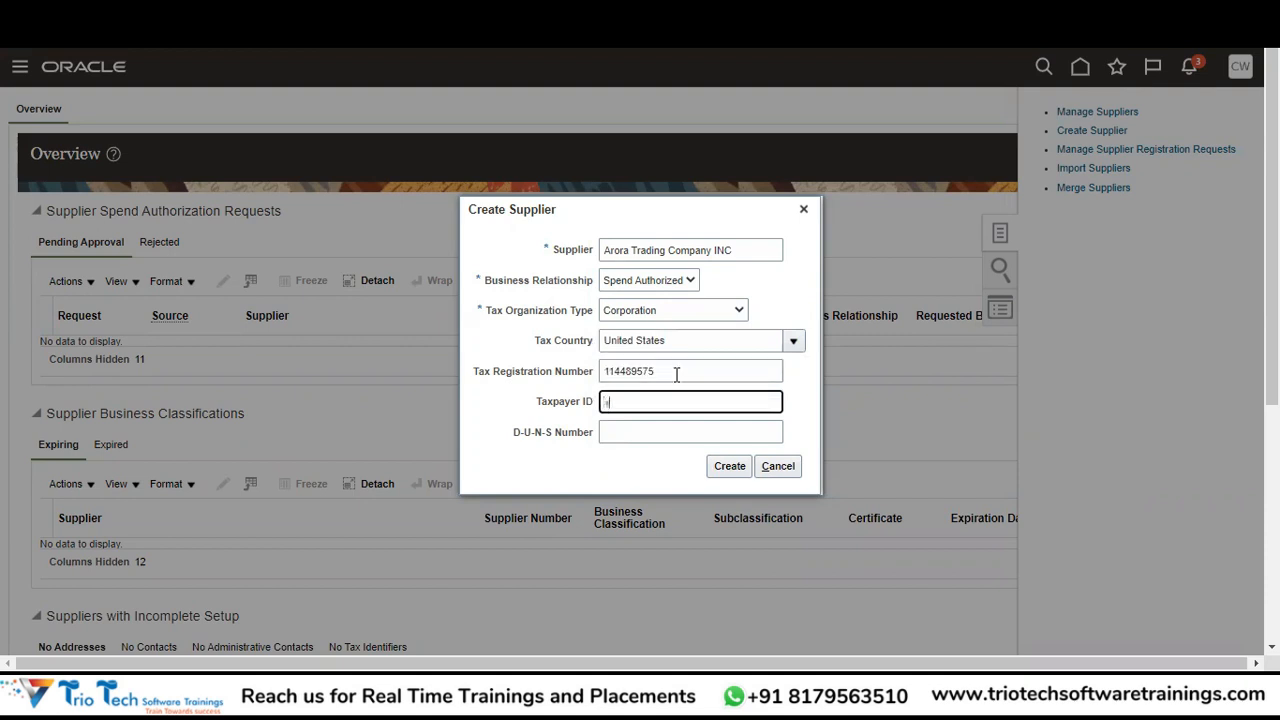
key("BackSpace")
type("TAX")
type("ID1")
type("4")
type("44")
type("575")
key("Tab")
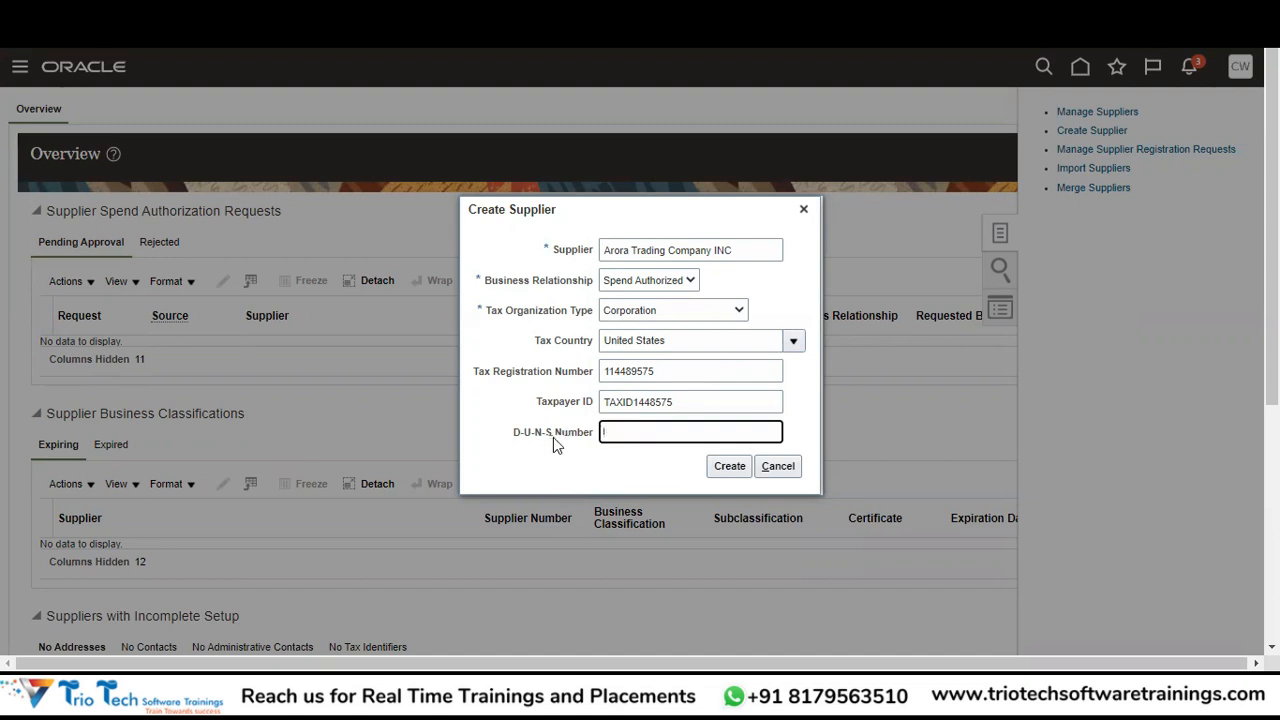
left_click_drag(551, 435, 508, 431)
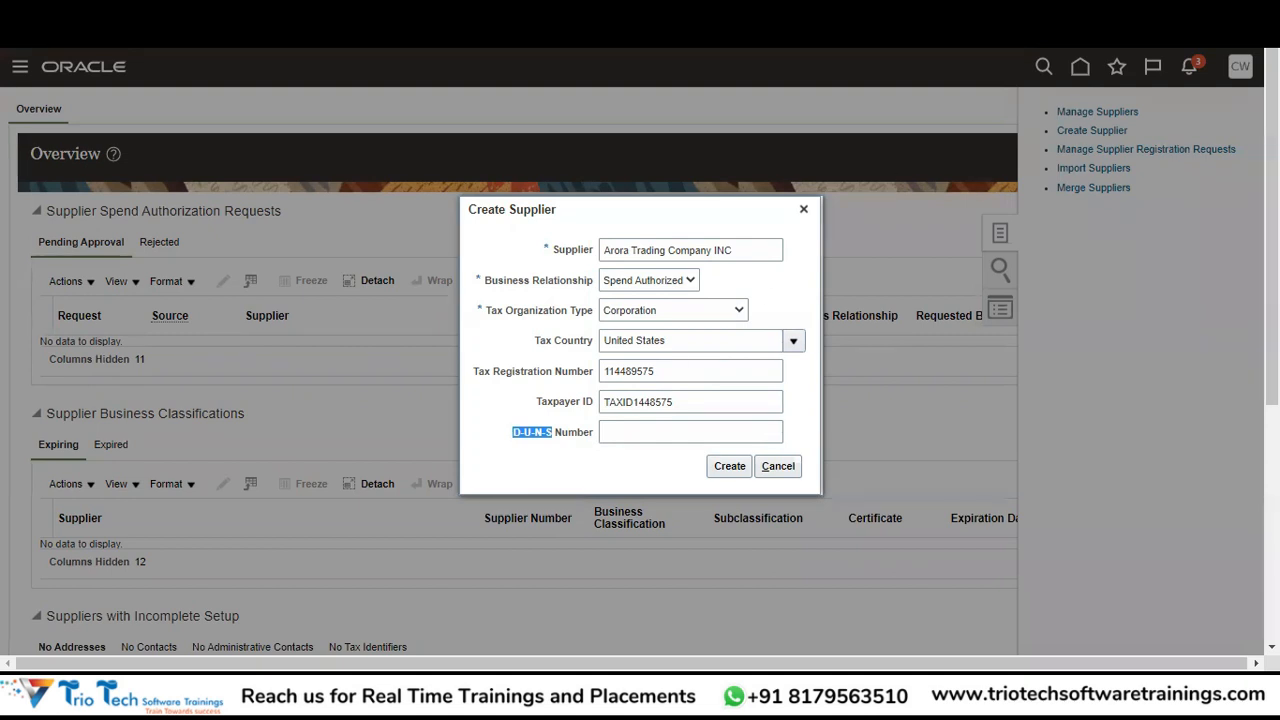
key("ctrl+t")
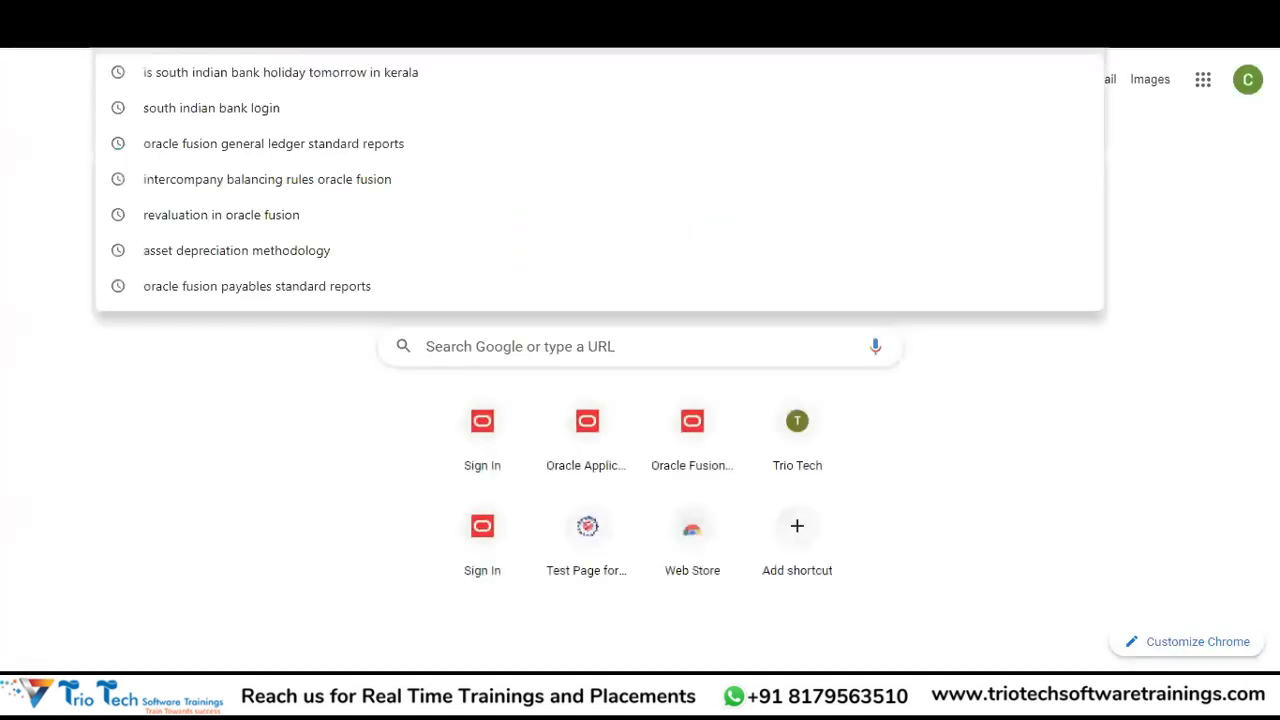
Search Google for 'duns number meaning' to learn what a D-U-N-S number is.
type("duns")
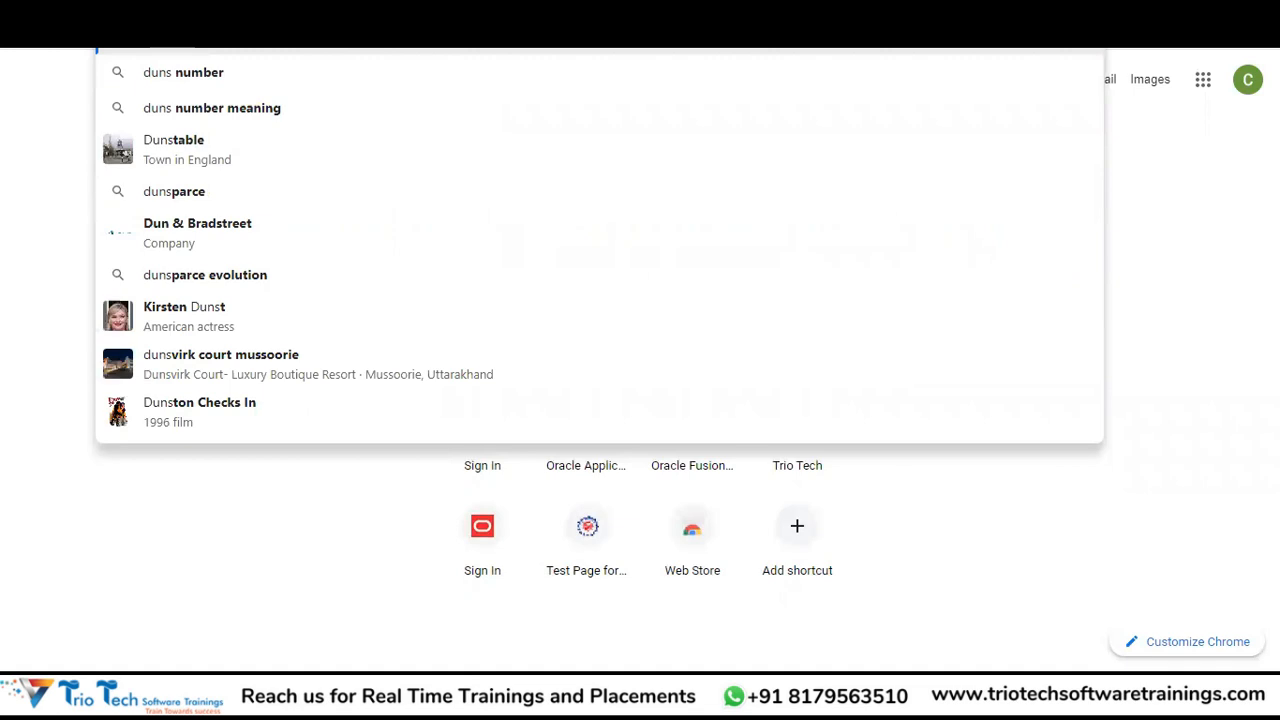
key("Down")
key("Return")
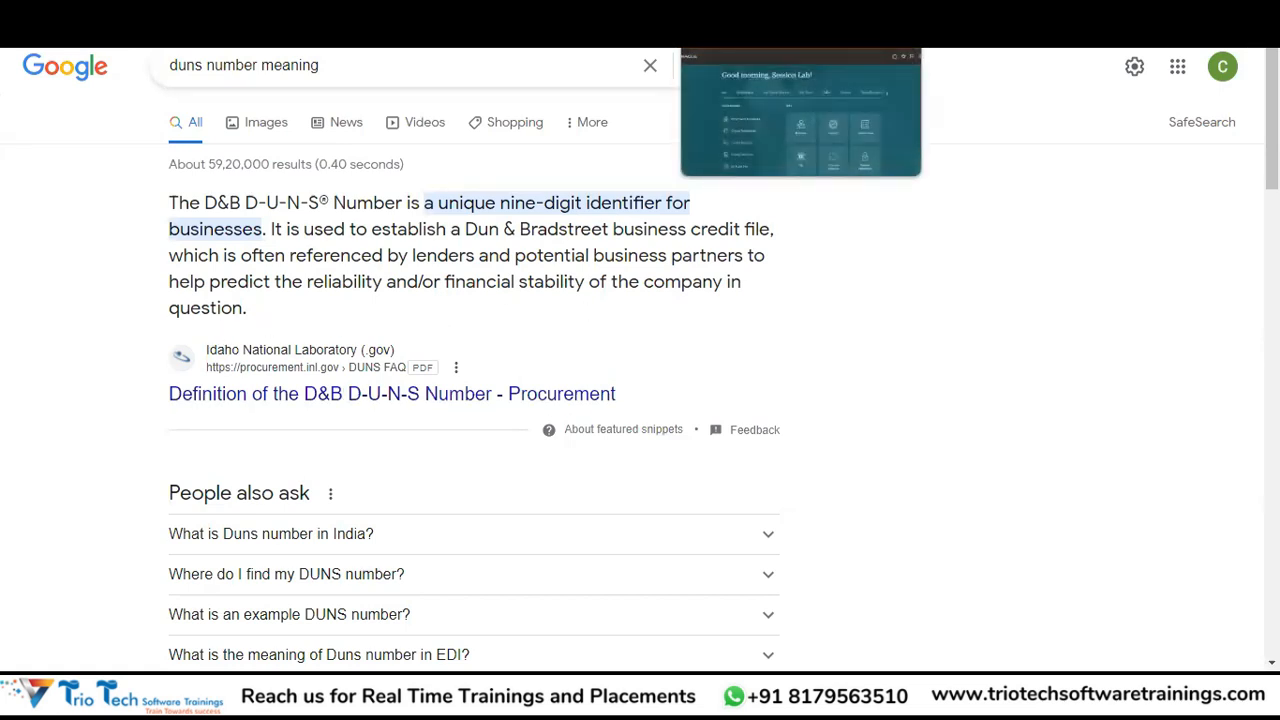
left_click(748, 12)
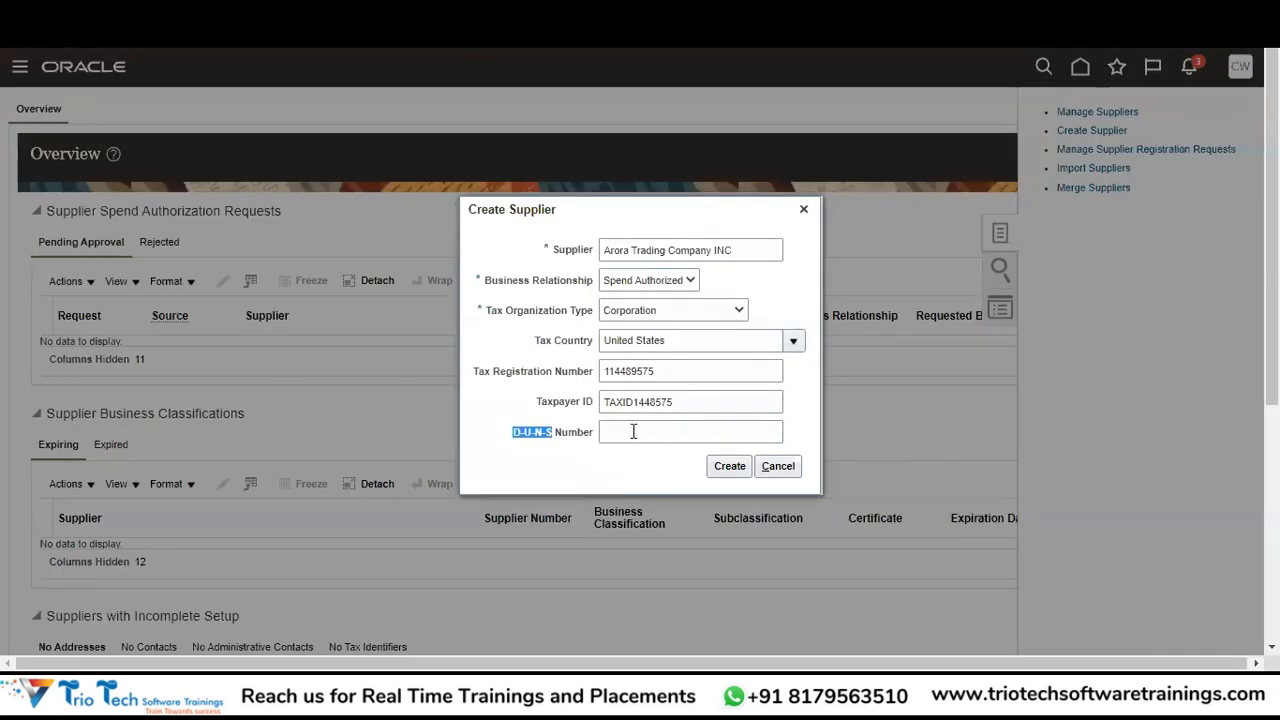
Return to the completed Create Supplier form and create Arora Trading Company INC, opening Edit Supplier.
left_click(634, 431)
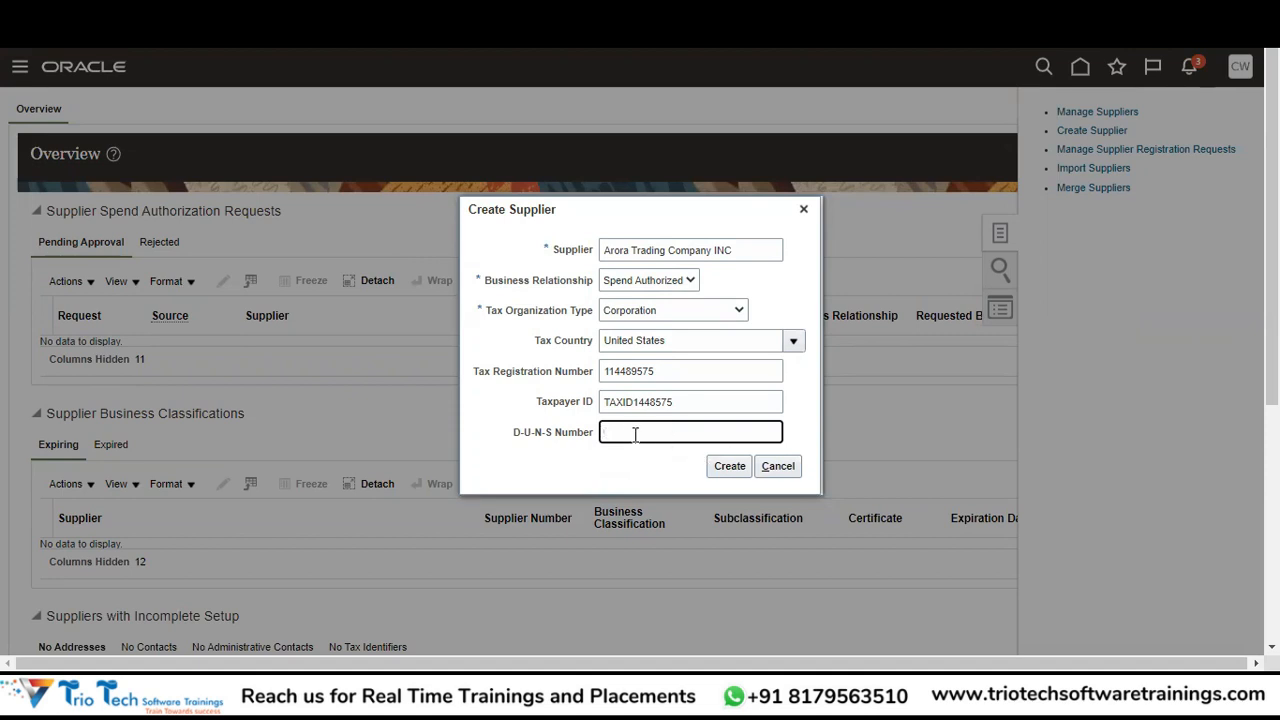
left_click(738, 476)
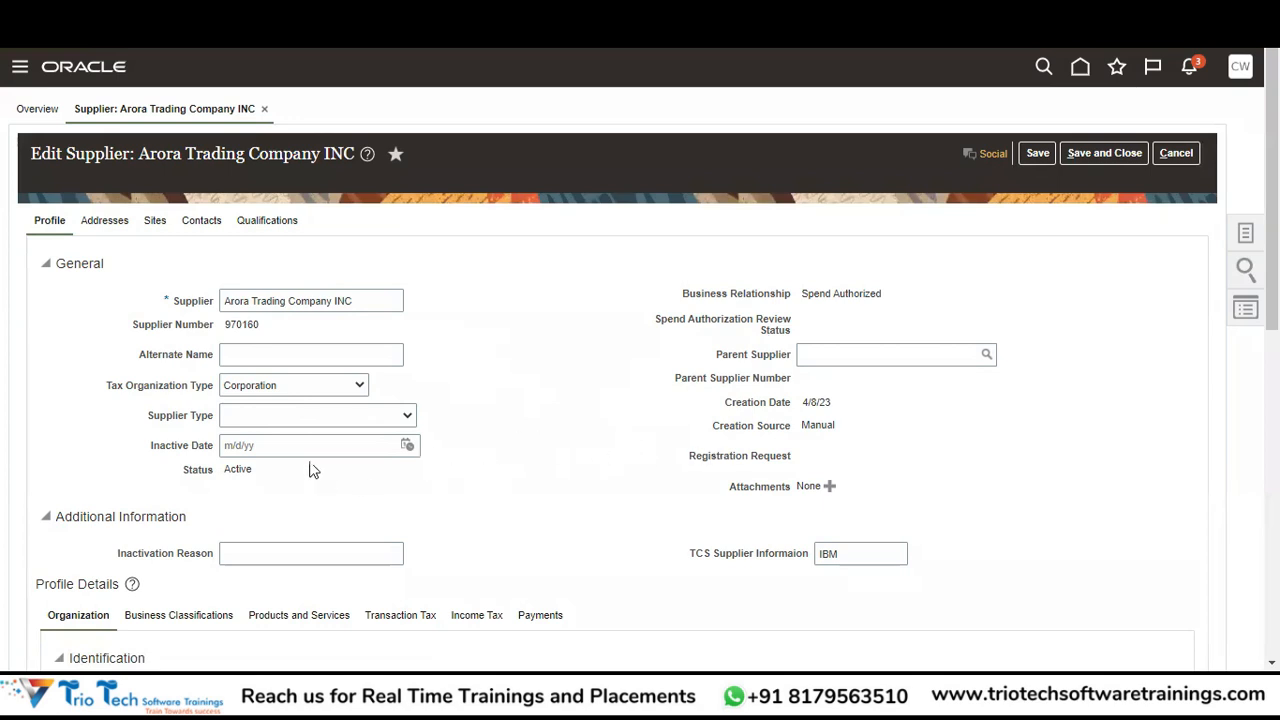
Browse the Supplier Type choices and close the list without selecting any type.
left_click(247, 420)
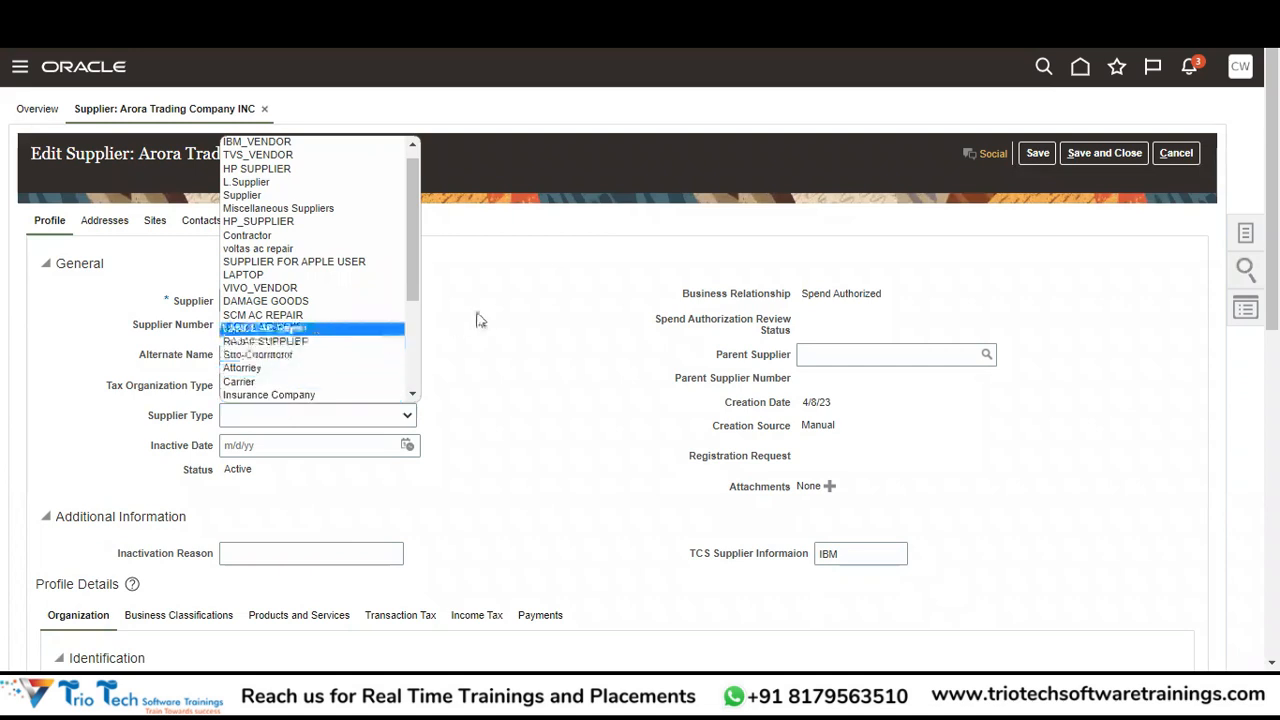
left_click_drag(413, 290, 414, 374)
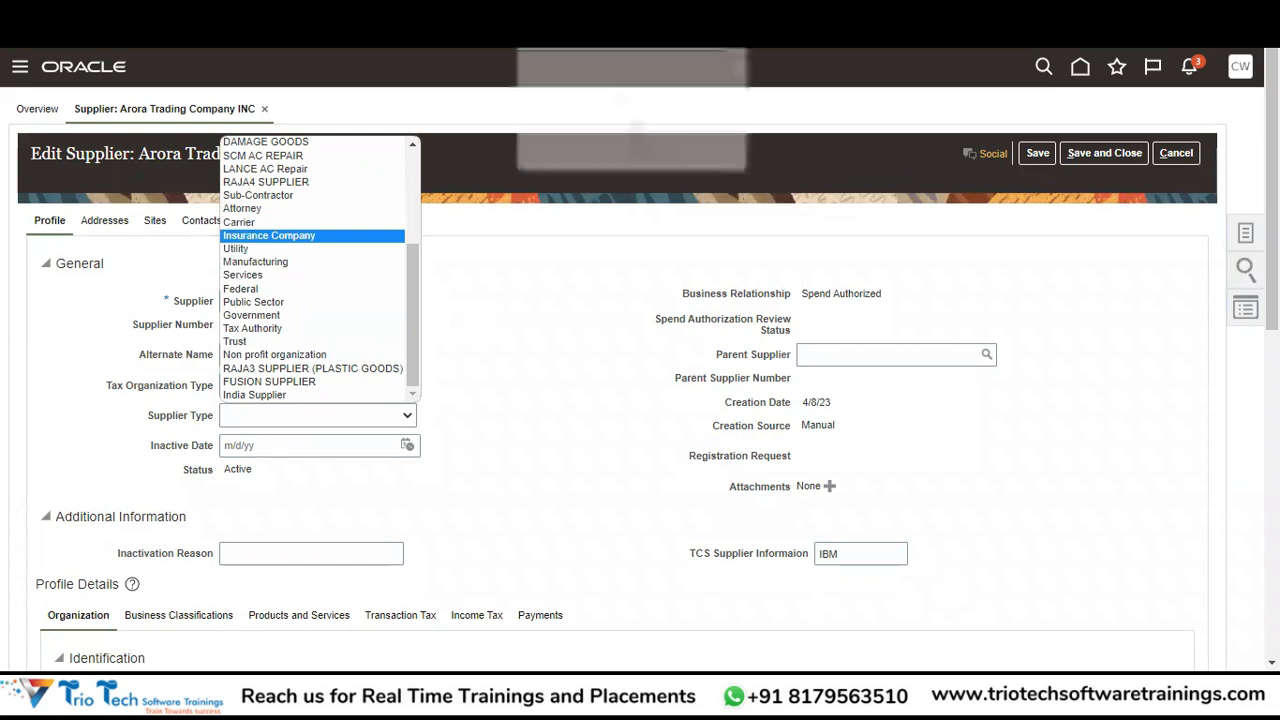
left_click(545, 338)
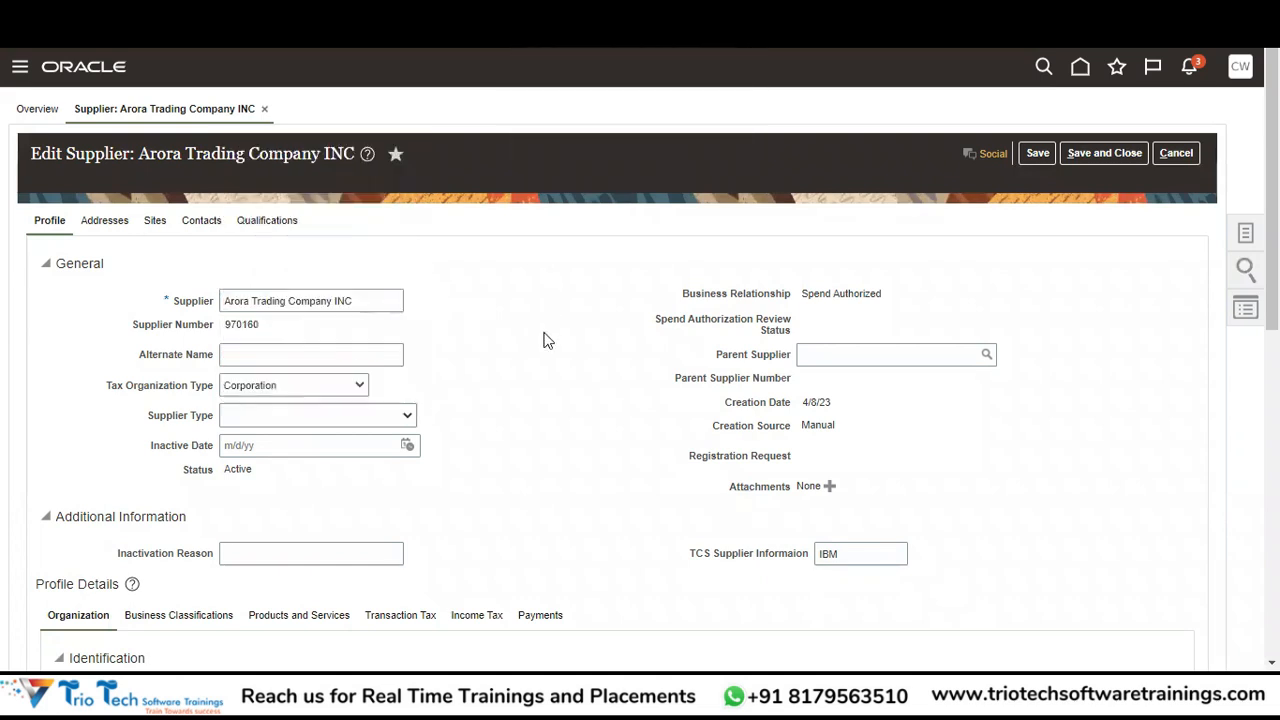
left_click(404, 416)
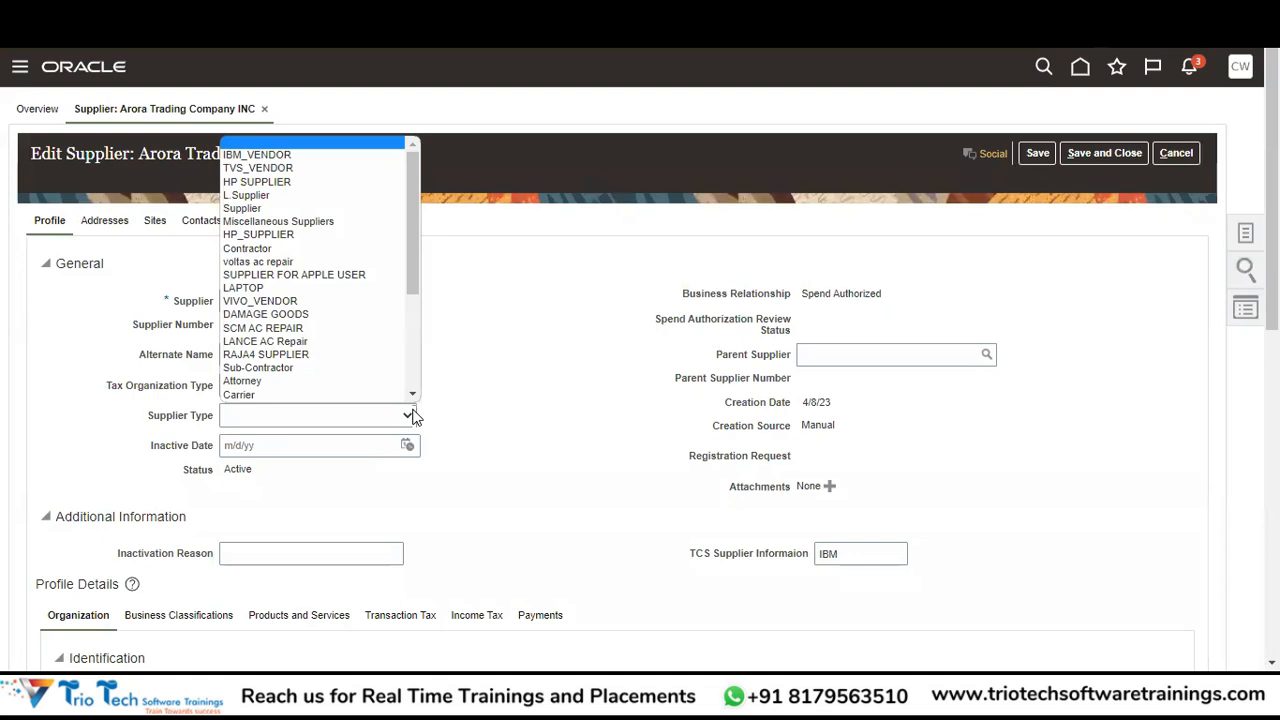
left_click(480, 408)
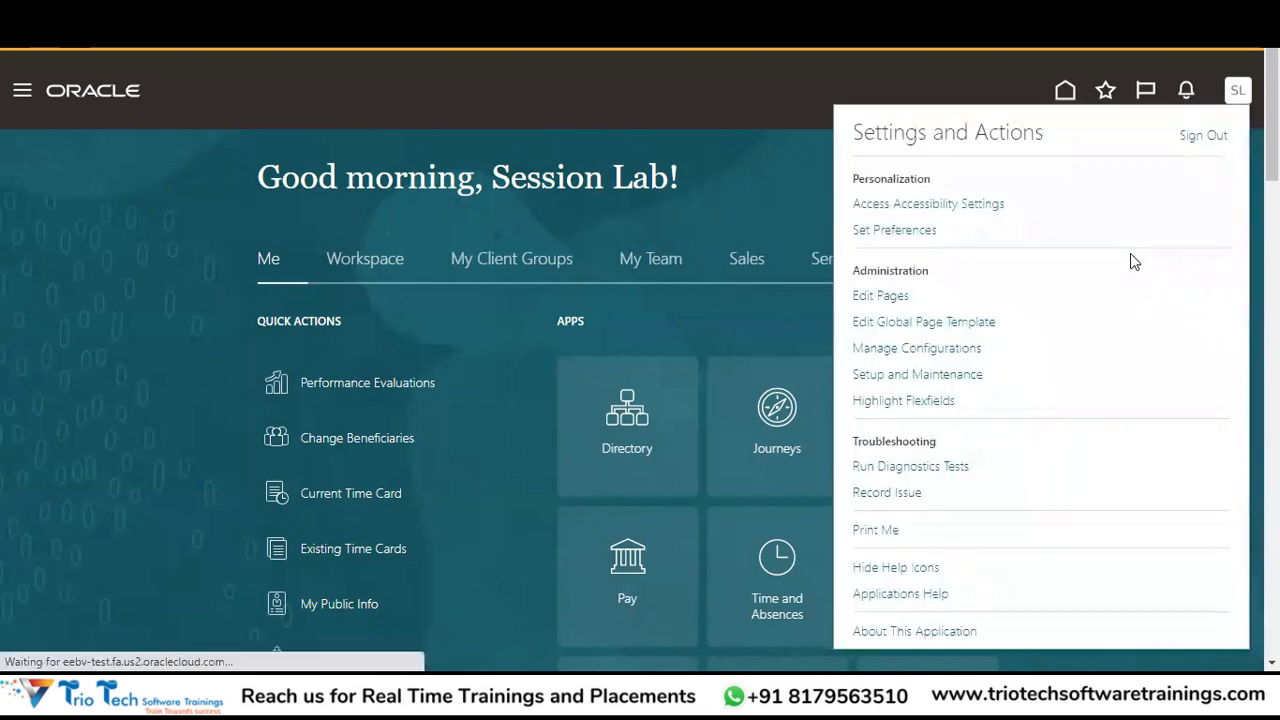
Open Setup and Maintenance and switch the setup offering to Procurement.
left_click(927, 378)
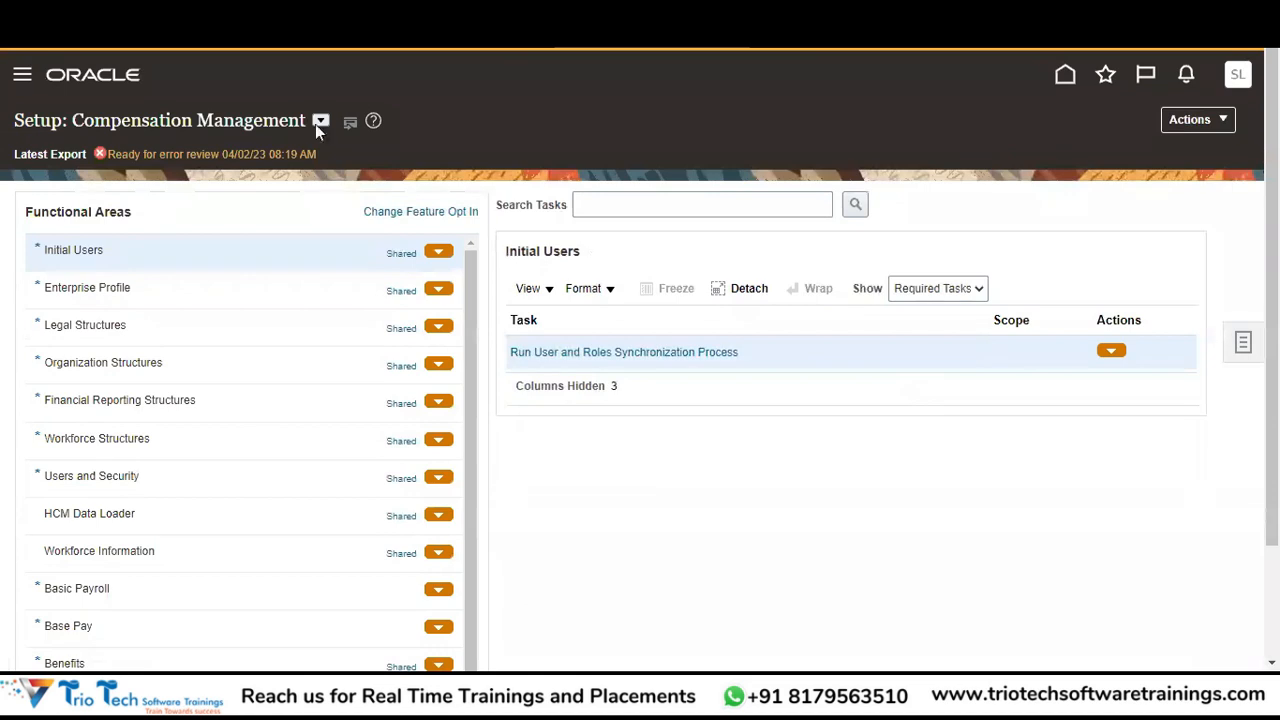
left_click(320, 121)
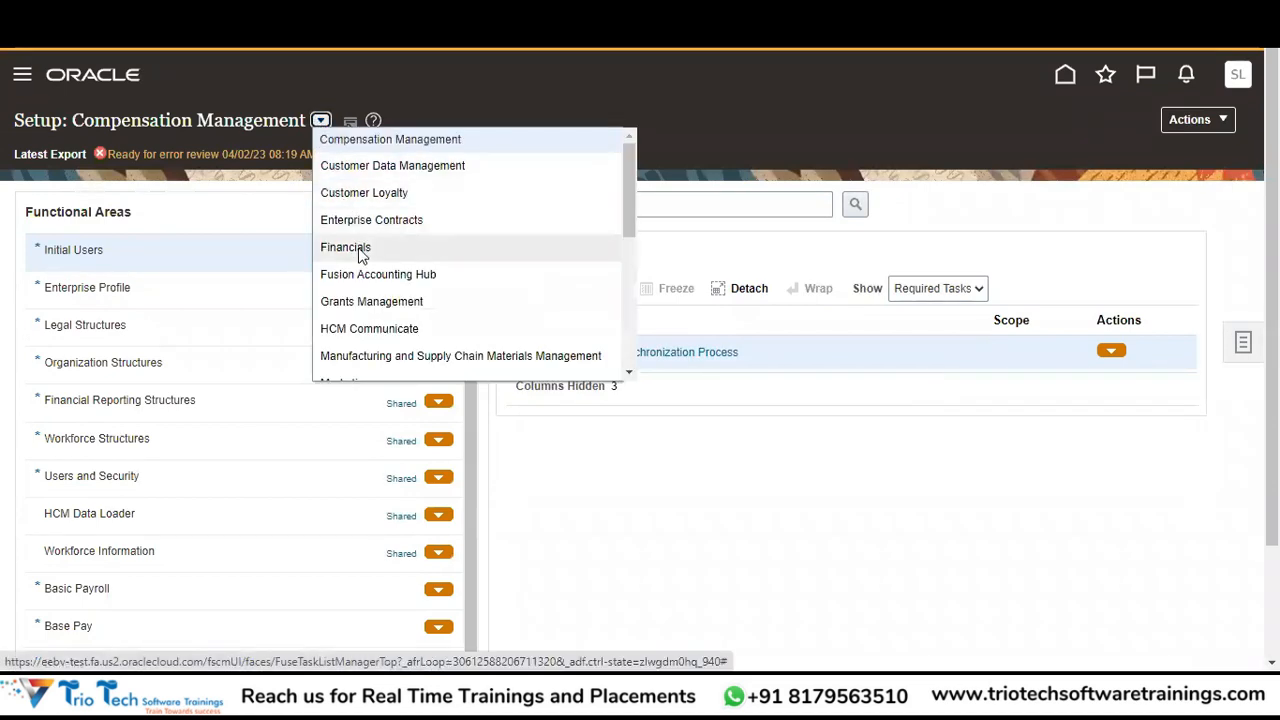
scroll(628, 243, "down", 3)
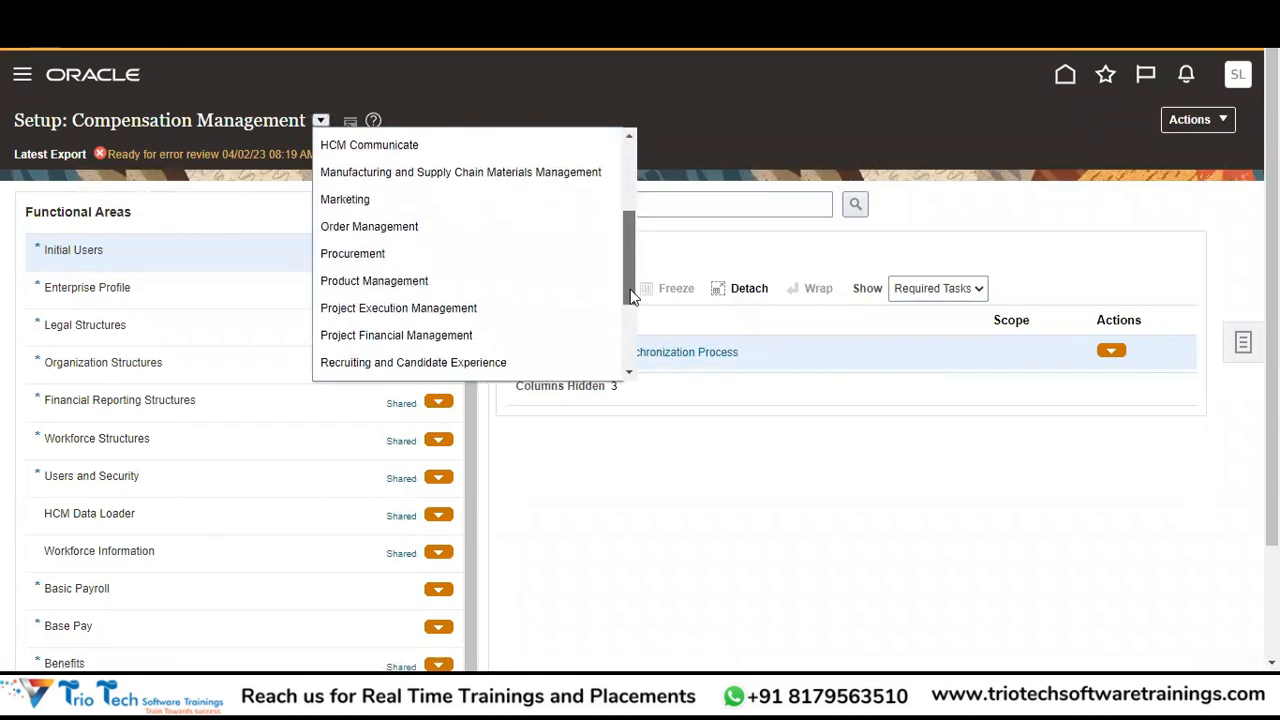
left_click(343, 211)
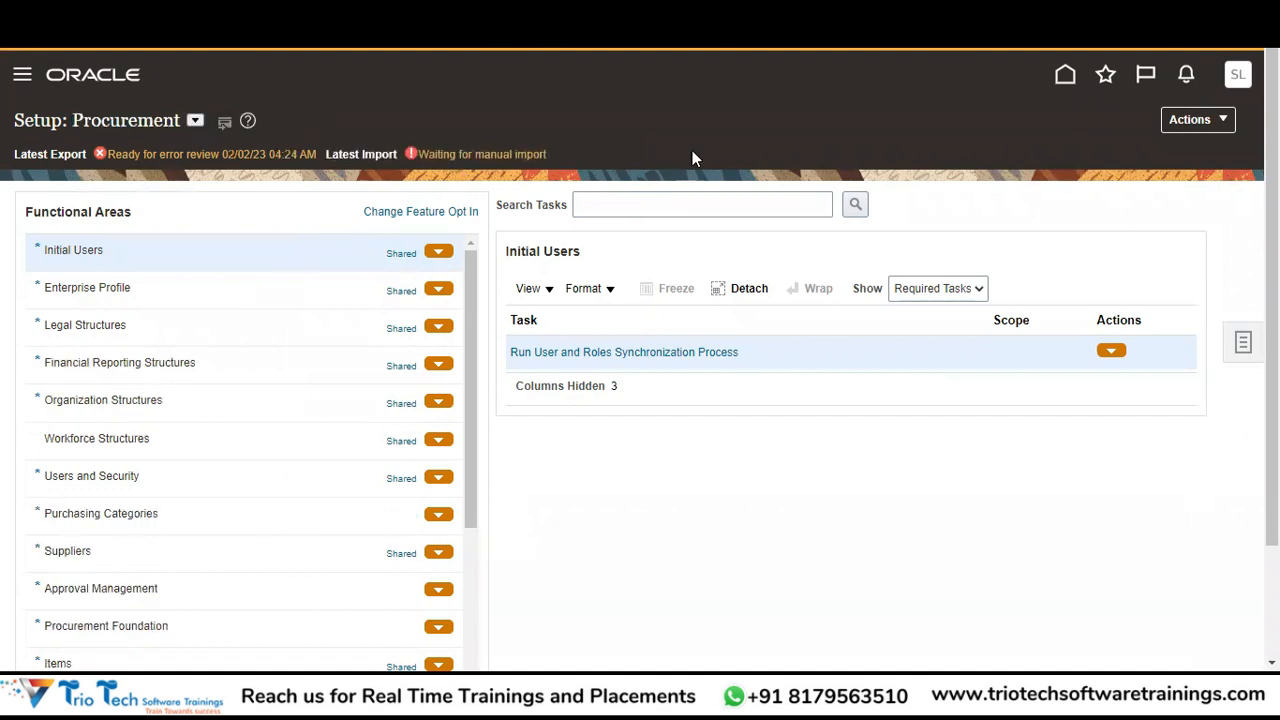
left_click(643, 197)
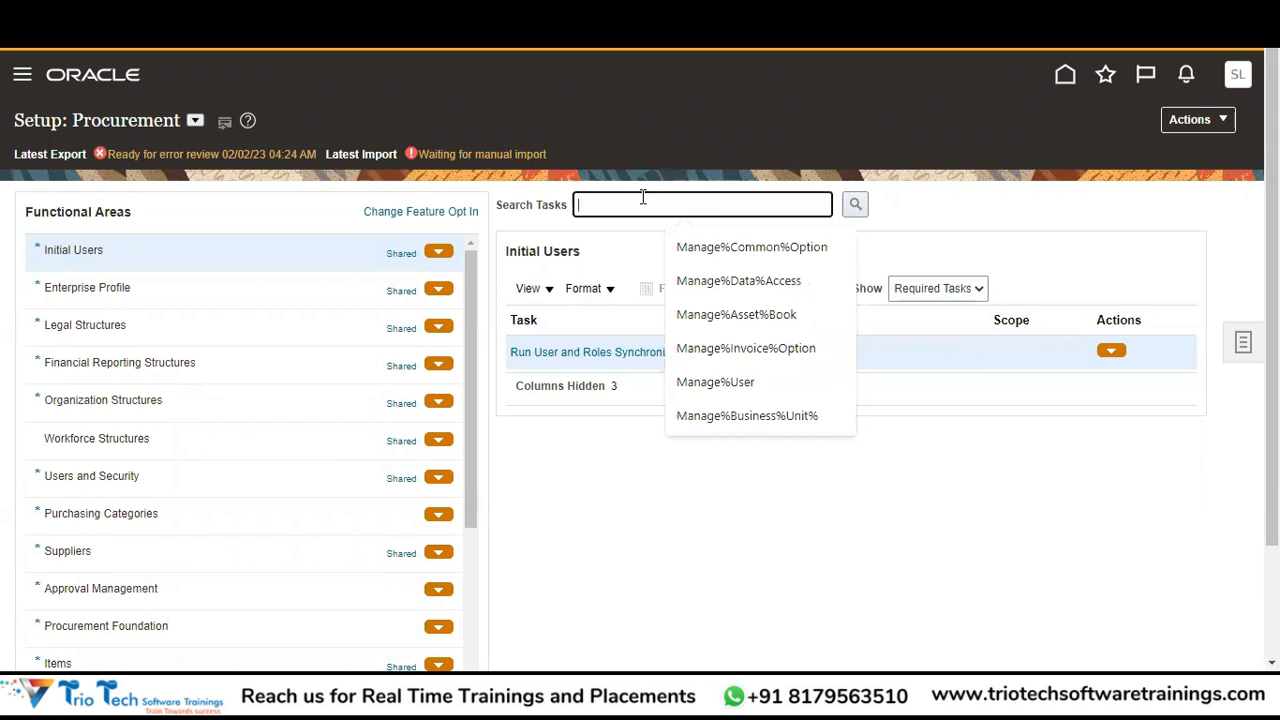
Search setup tasks for 'Manage%Look%' and pick Manage Supplier Type Lookup from the results.
type("Manage%Look%")
key("Return")
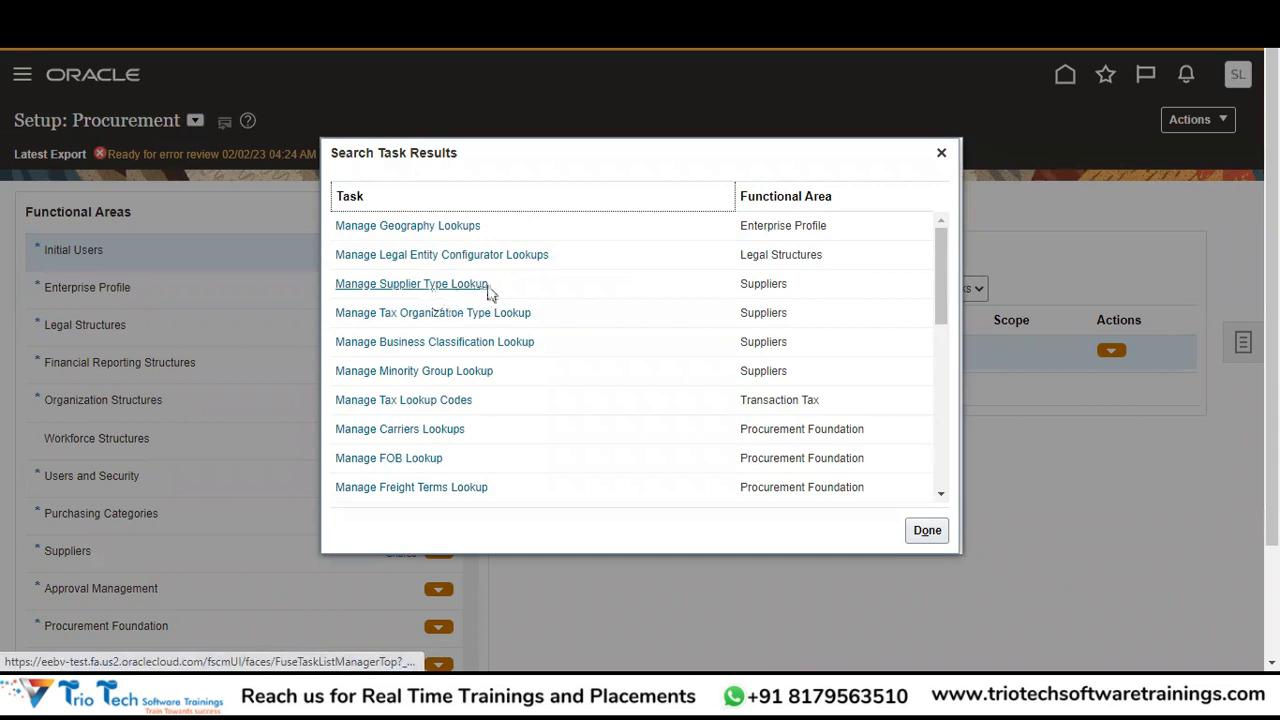
left_click(447, 285)
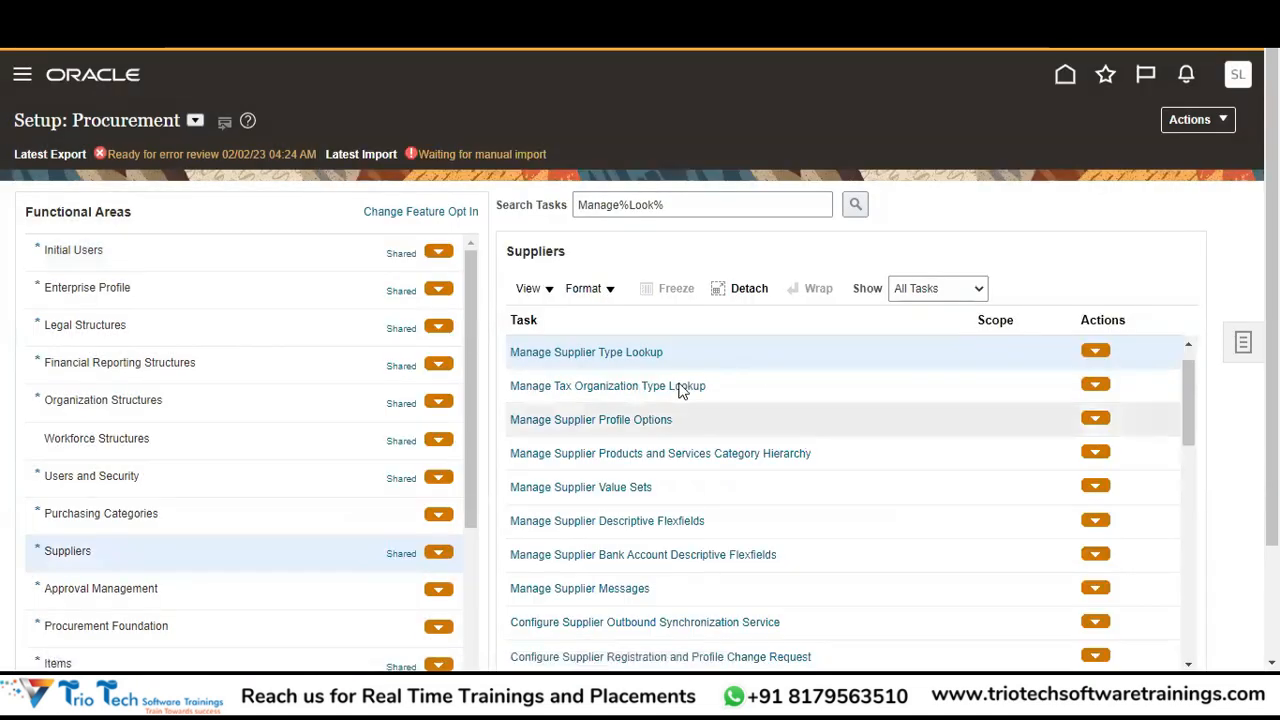
Open the Manage Supplier Type Lookup task and review the available supplier types.
left_click(618, 351)
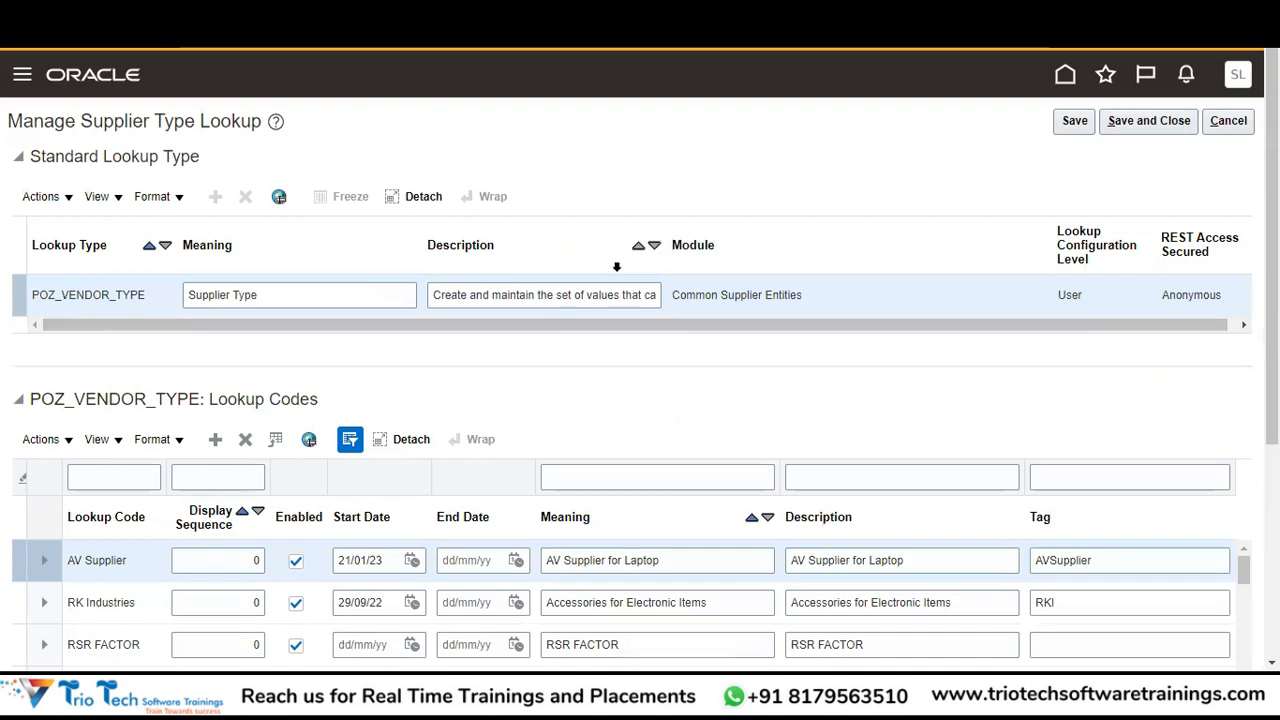
scroll(551, 349, "down", 3)
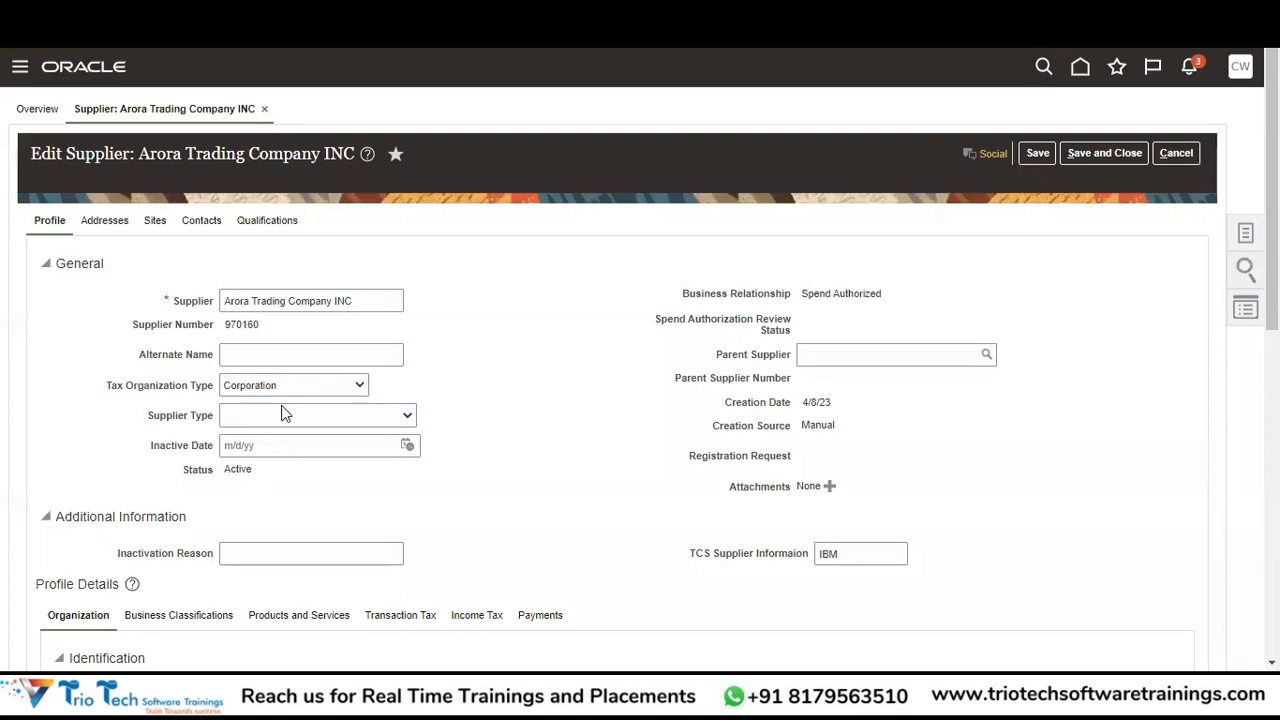
left_click(283, 414)
scroll(253, 384, "down", 1)
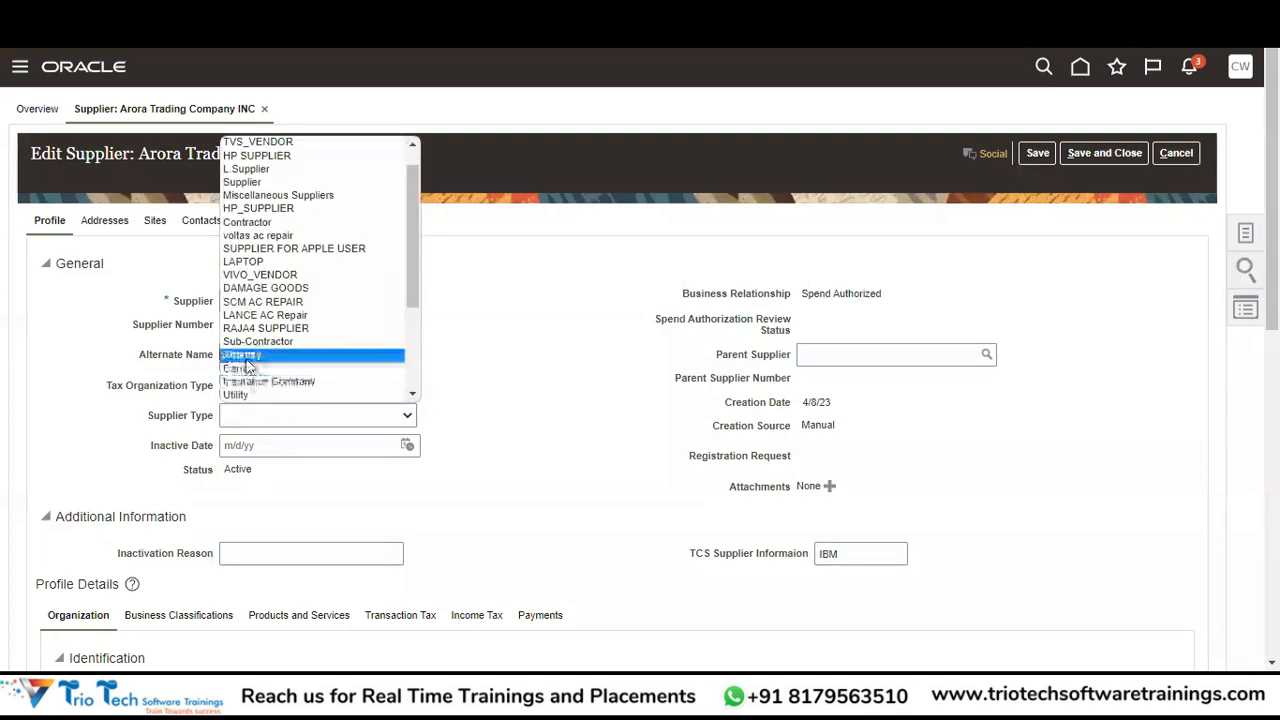
left_click(510, 330)
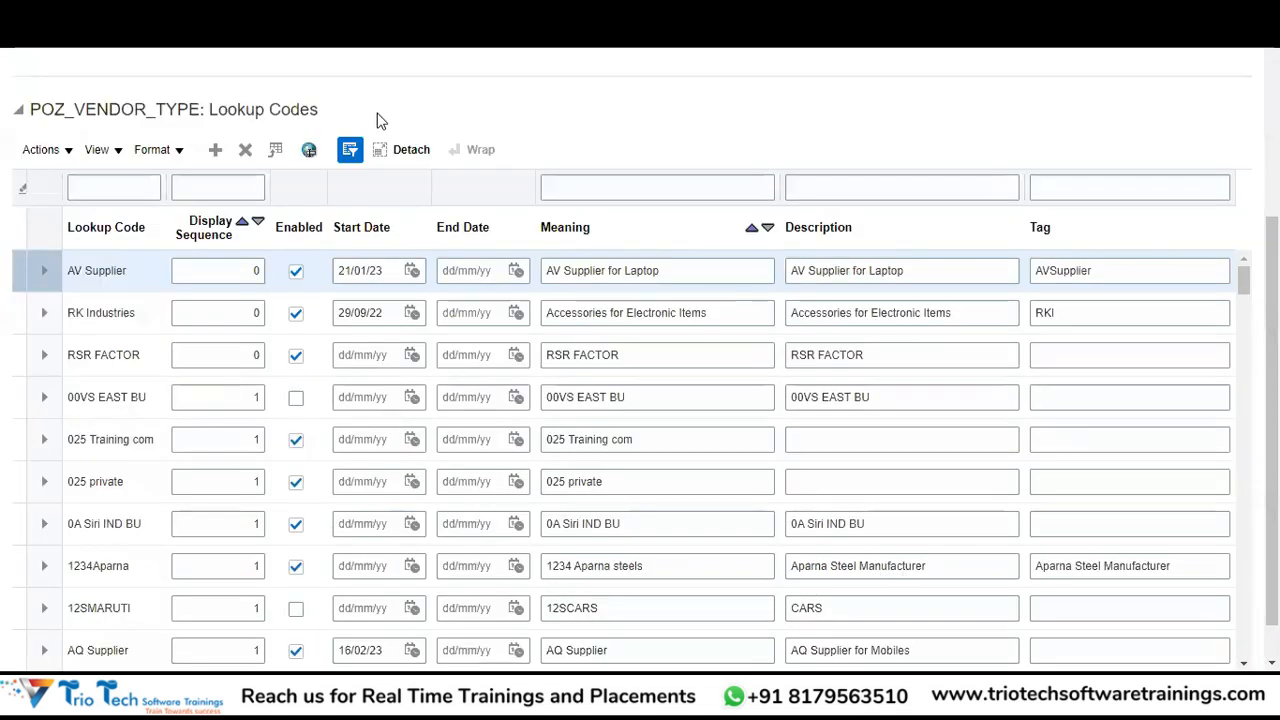
Filter the lookup codes to Attorney, correcting the misspelled filter text.
left_click(121, 195)
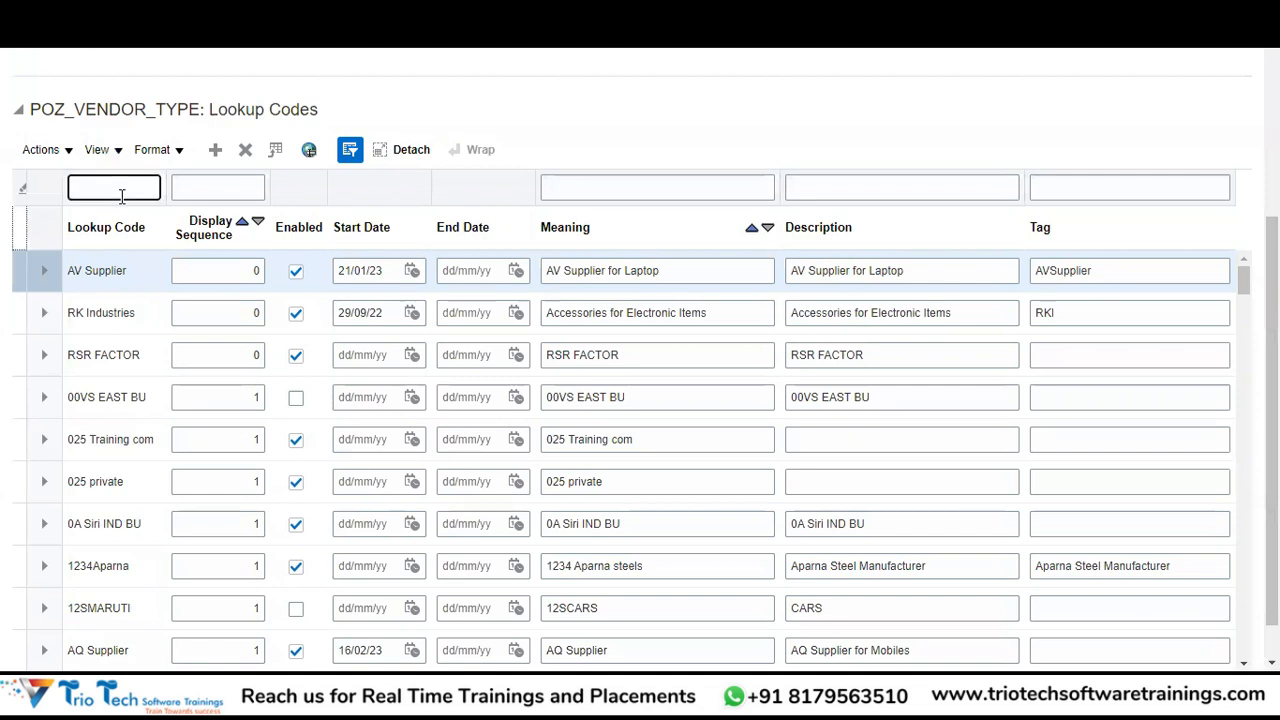
type("Attonery")
key("Return")
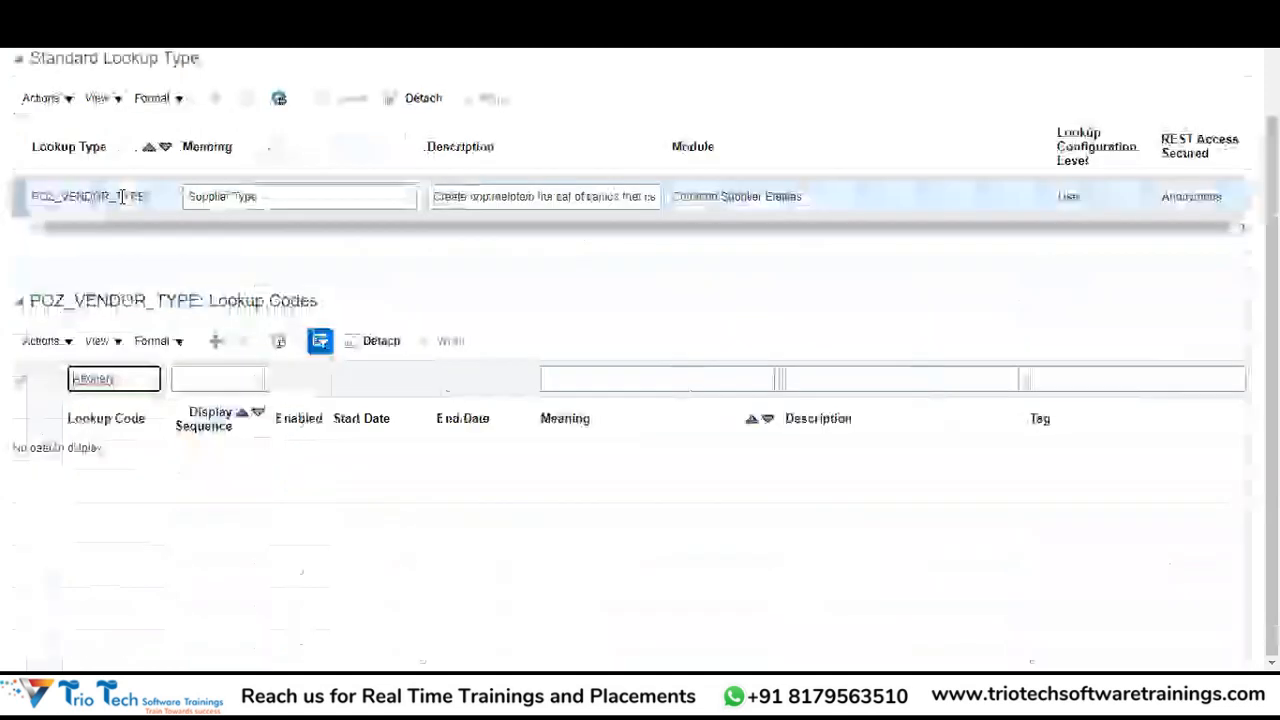
left_click(97, 378)
type("r")
key("BackSpace")
key("Return")
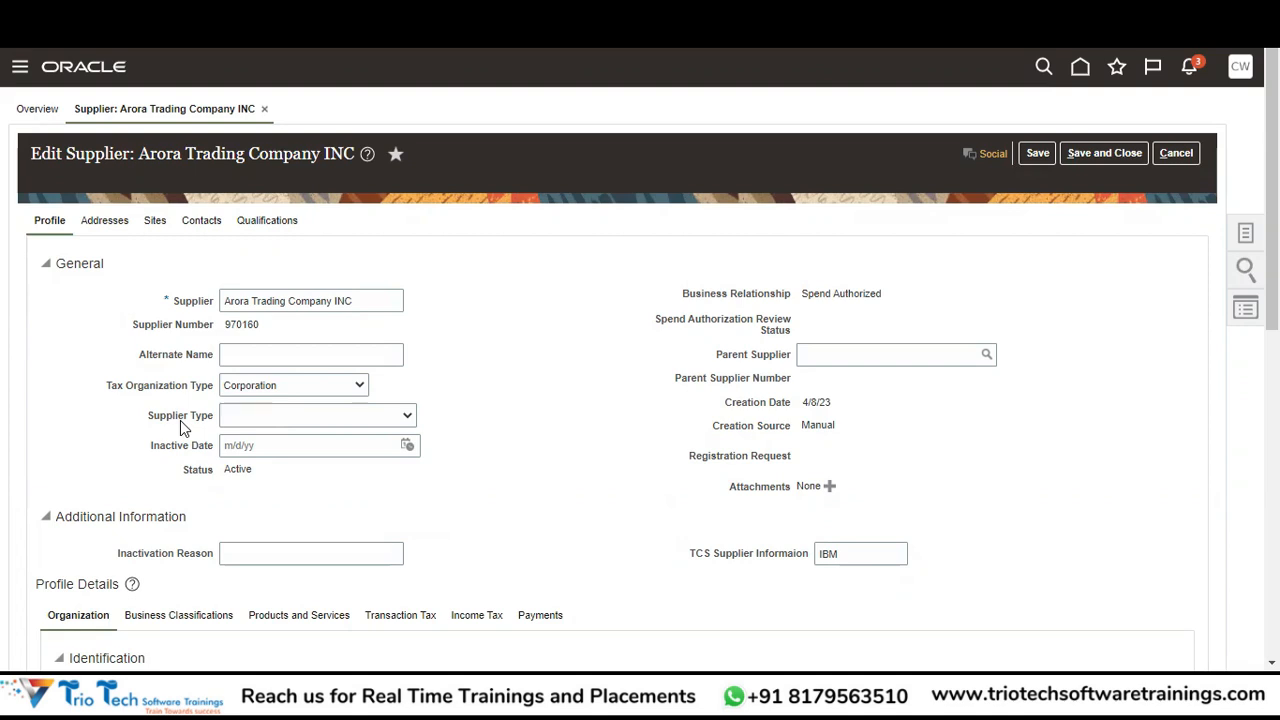
left_click(326, 420)
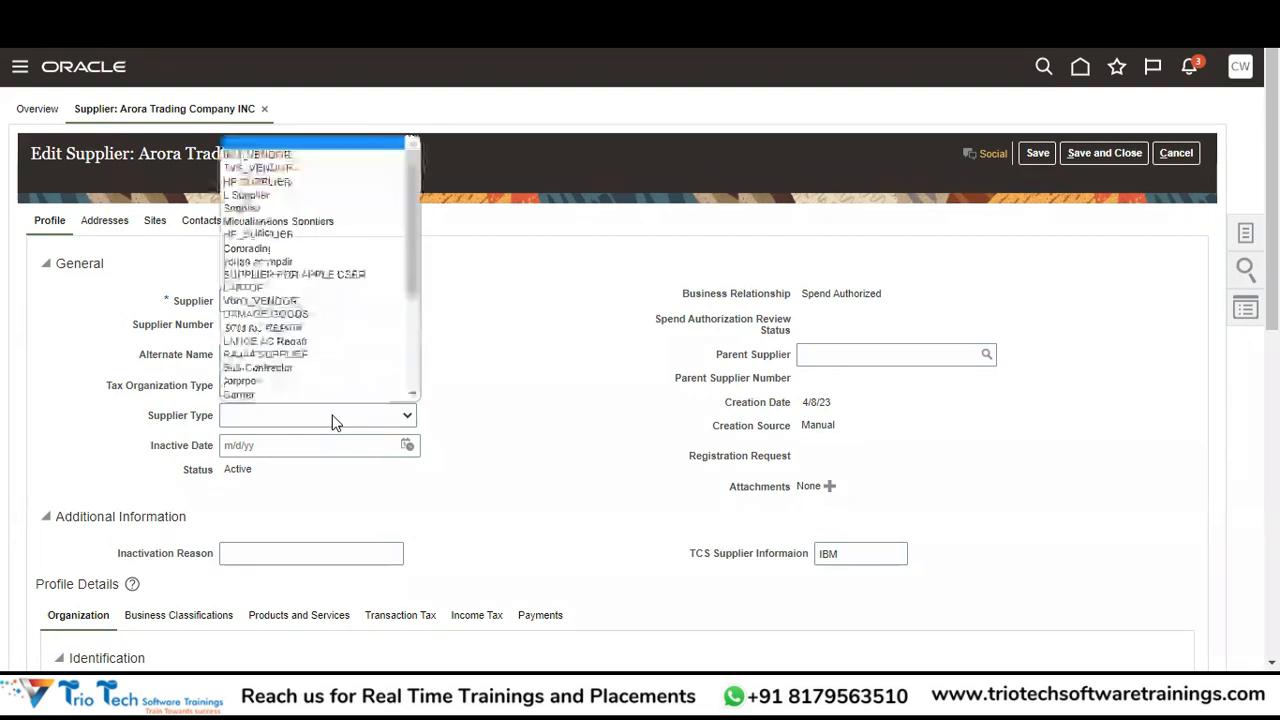
left_click(497, 392)
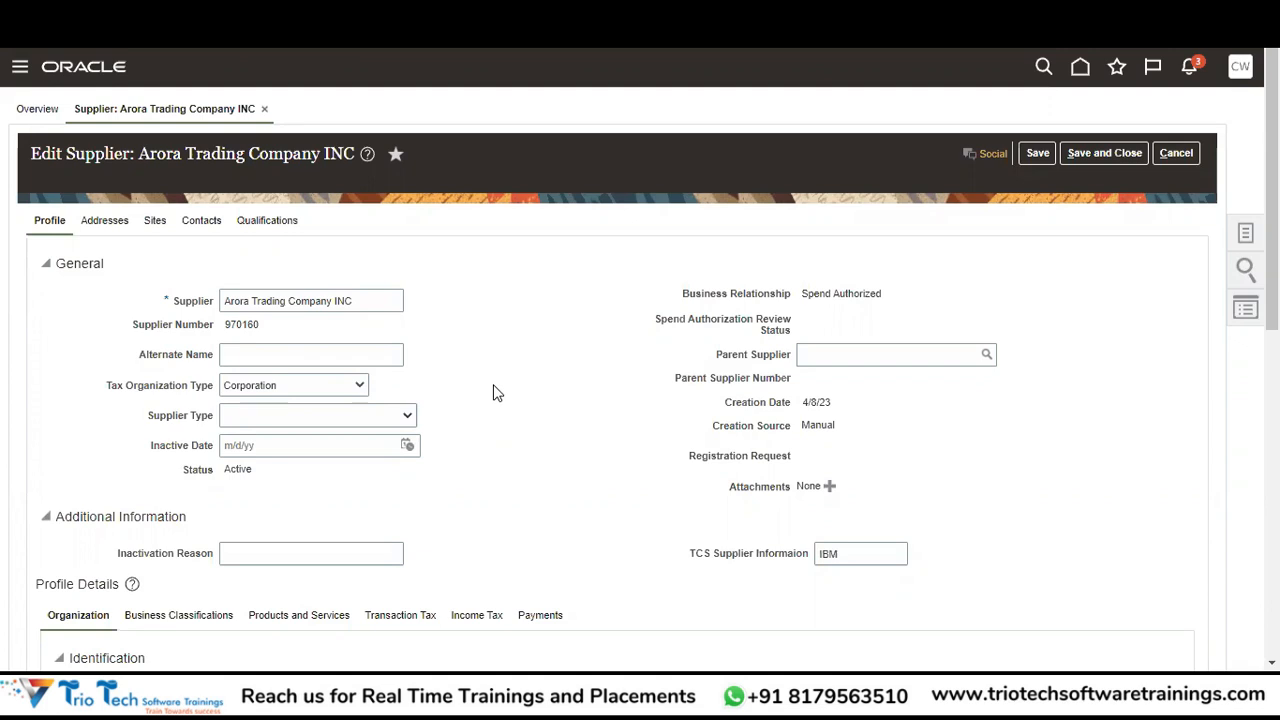
Select Miscellaneous Suppliers in the Supplier Type dropdown.
left_click(352, 417)
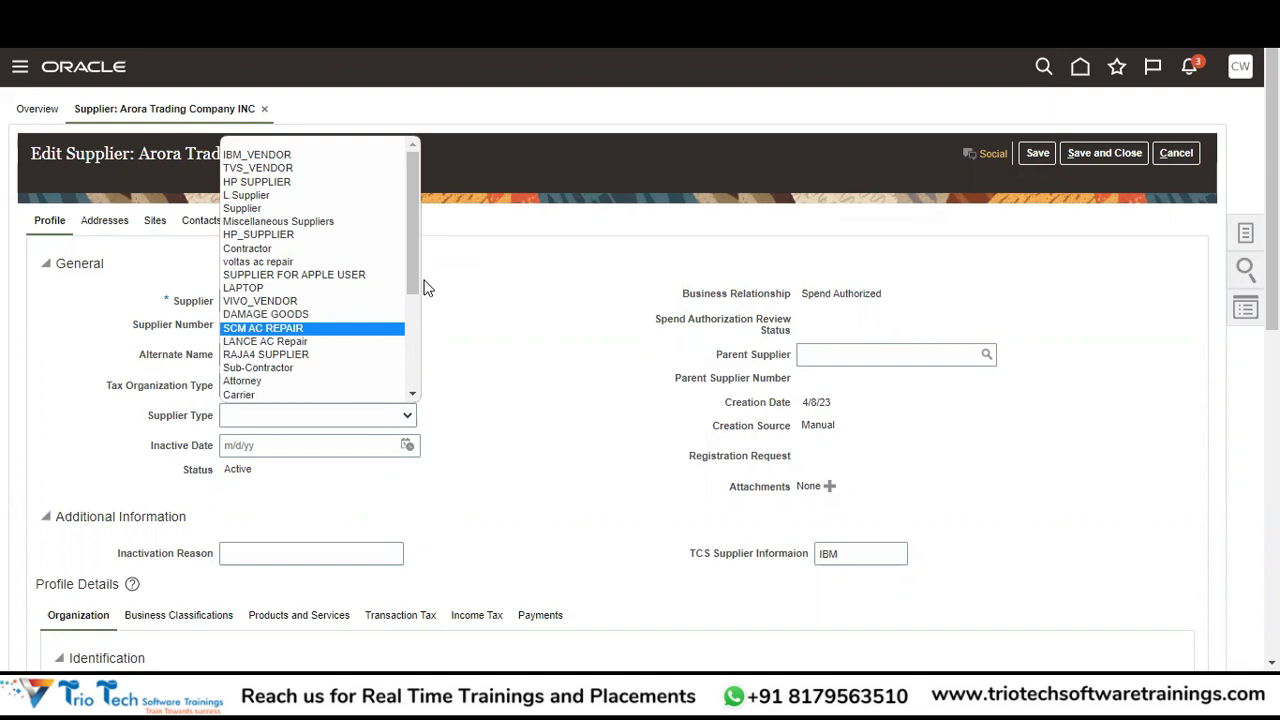
left_click(326, 221)
left_click(538, 341)
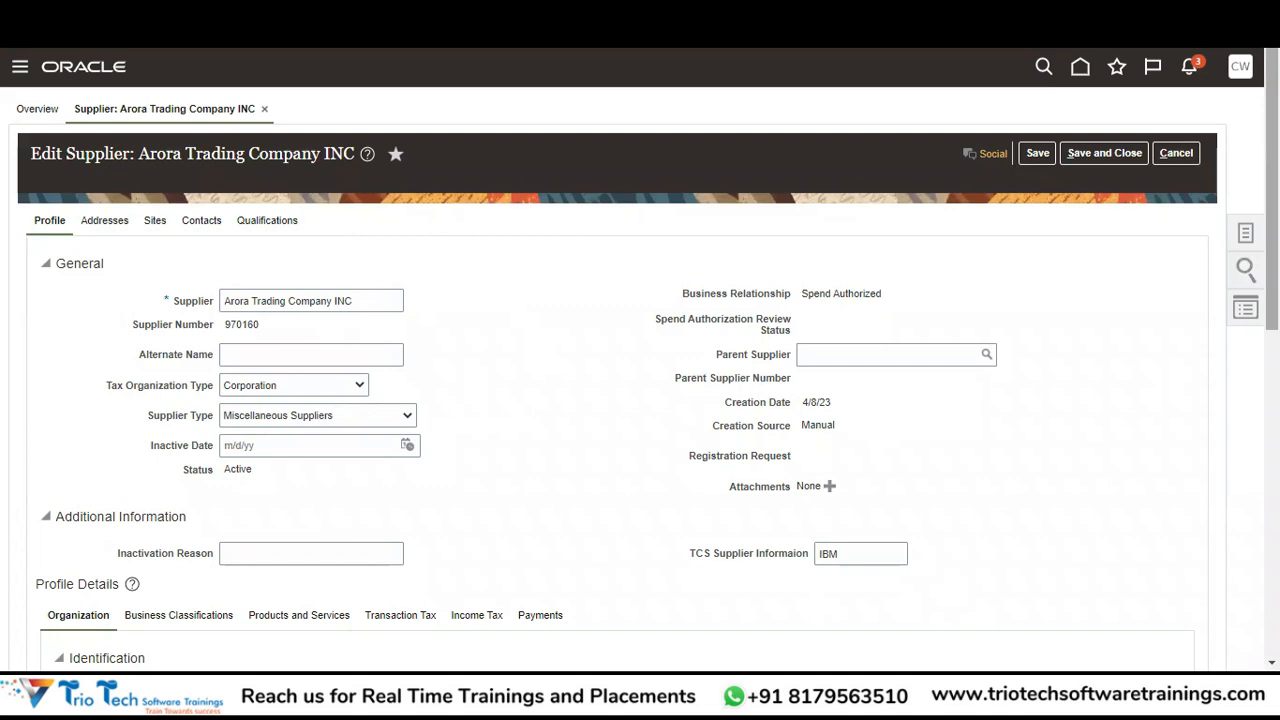
scroll(1271, 250, "down", 3)
scroll(640, 360, "down", 1)
scroll(640, 360, "down", 2)
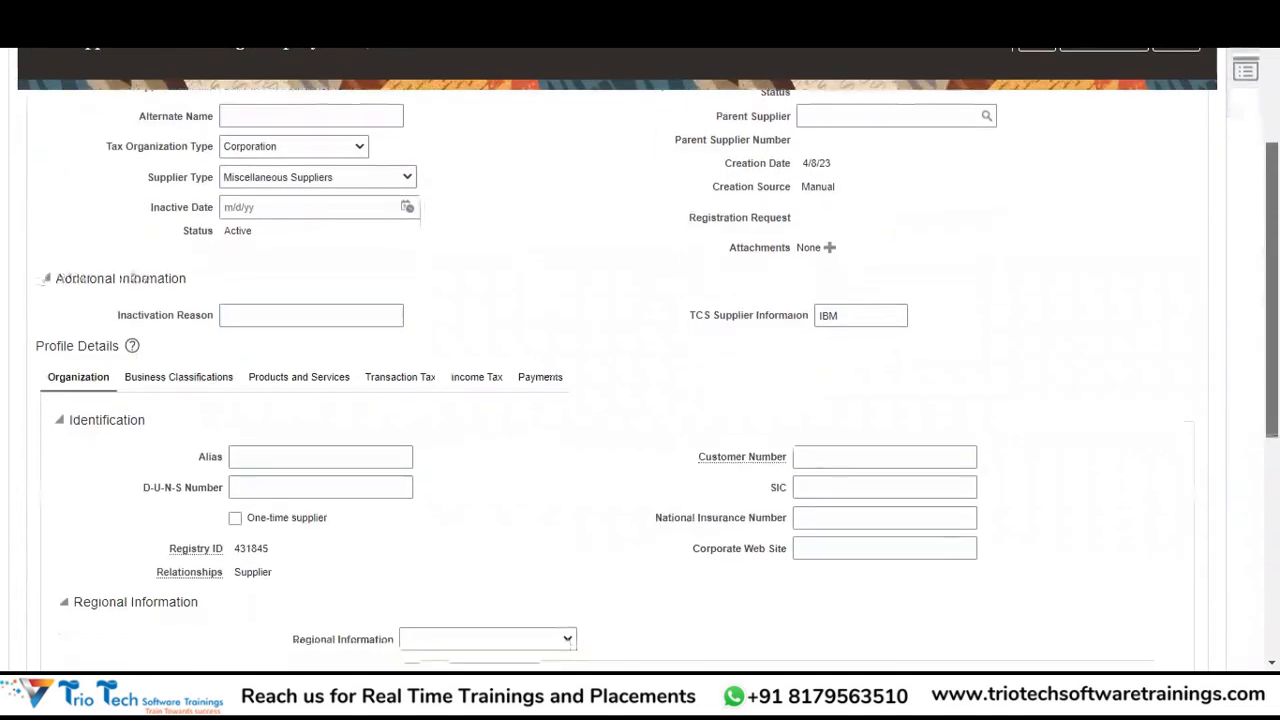
scroll(640, 360, "down", 3)
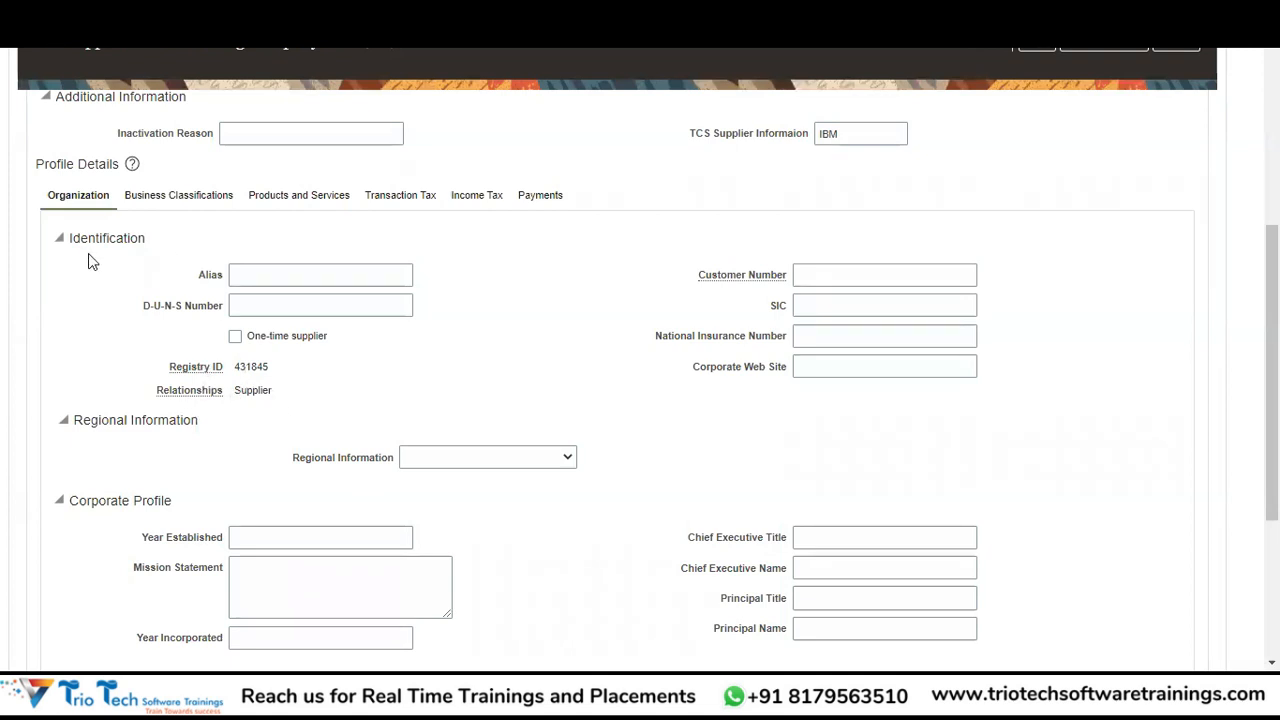
left_click(310, 302)
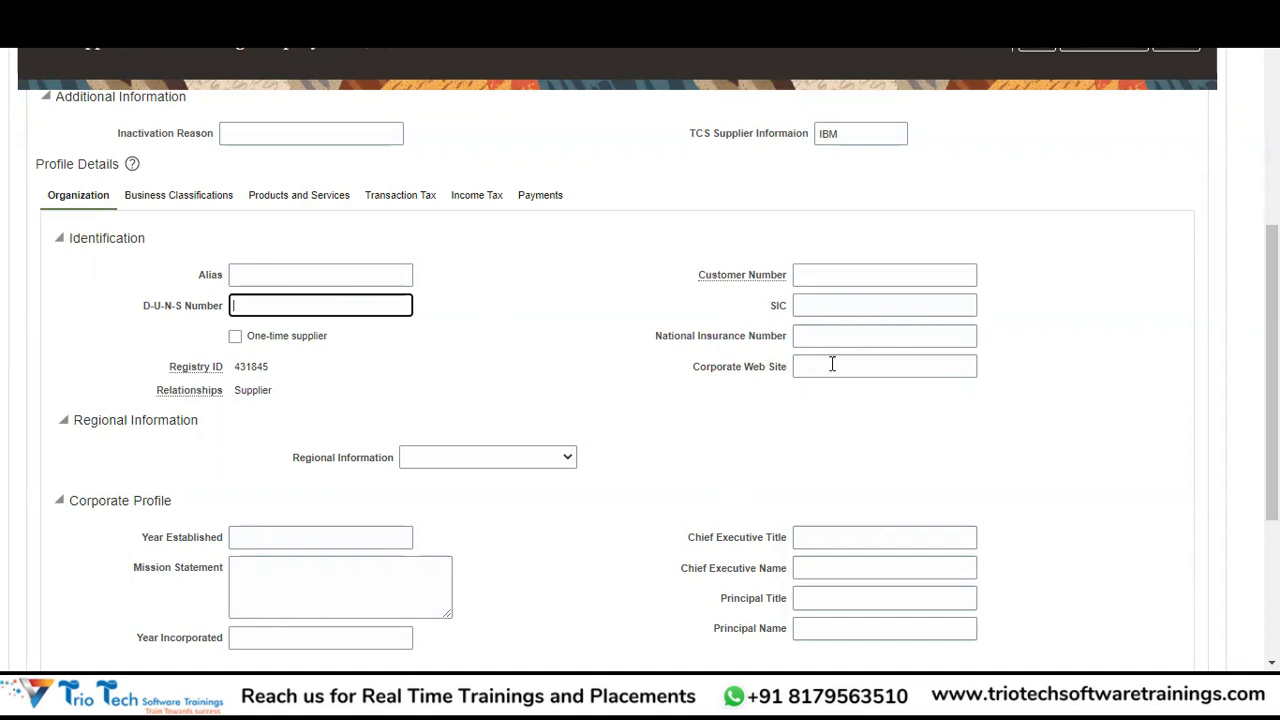
left_click(877, 332)
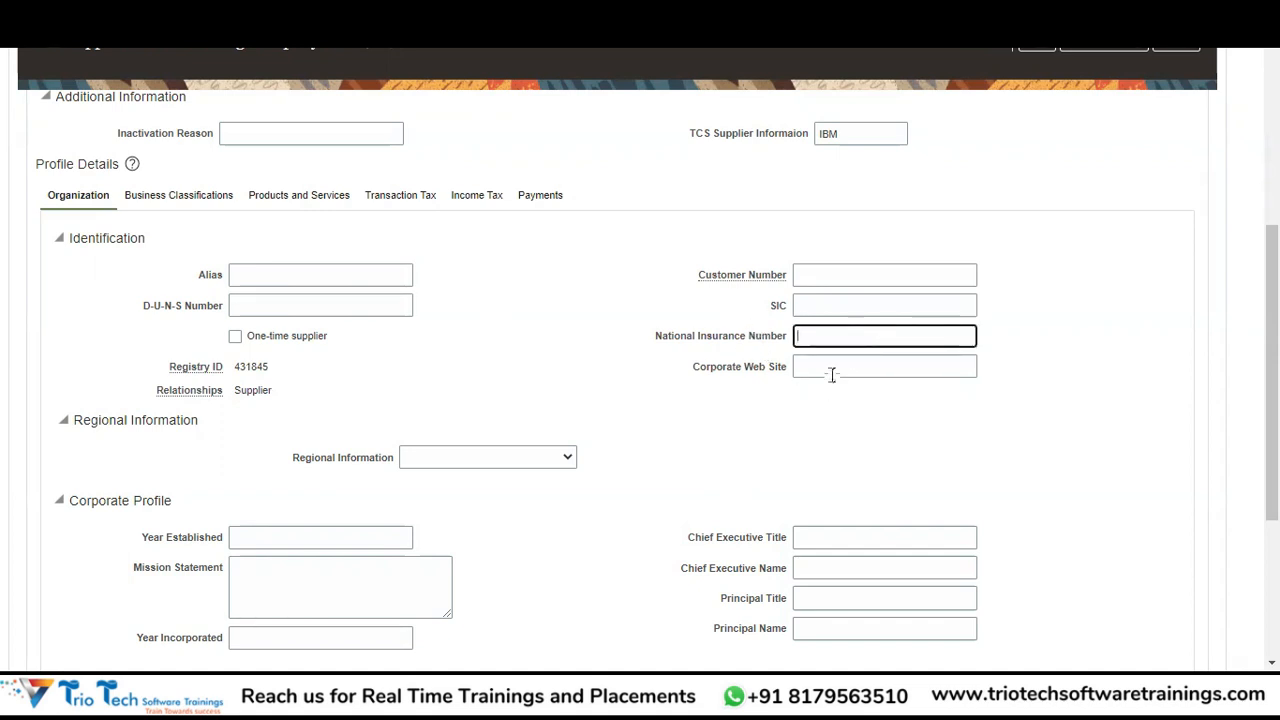
left_click(845, 368)
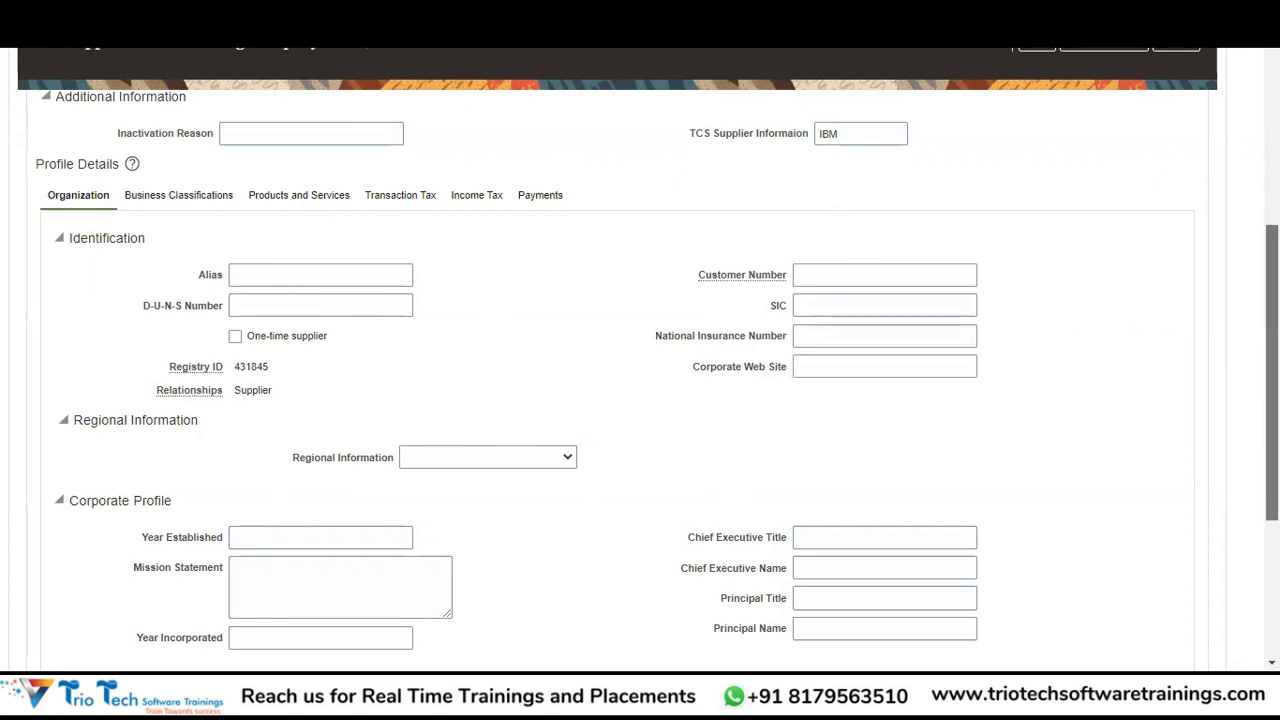
scroll(1087, 451, "down", 3)
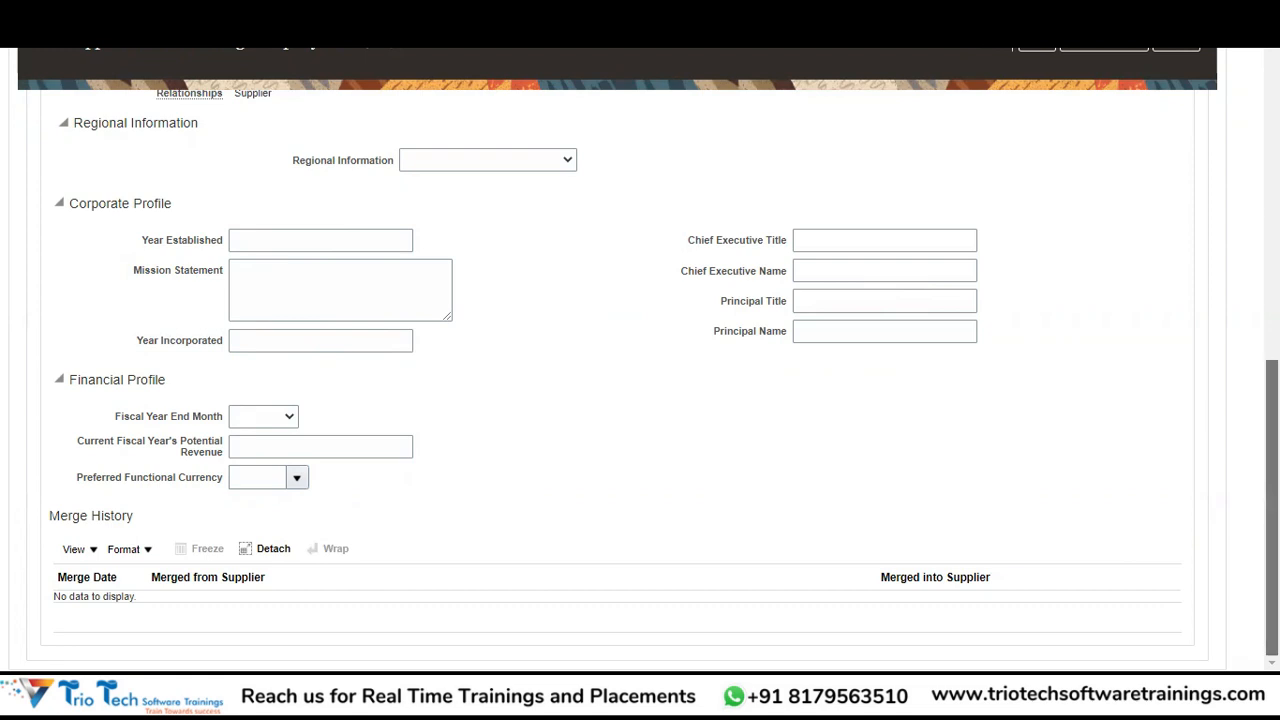
scroll(1272, 540, "up", 4)
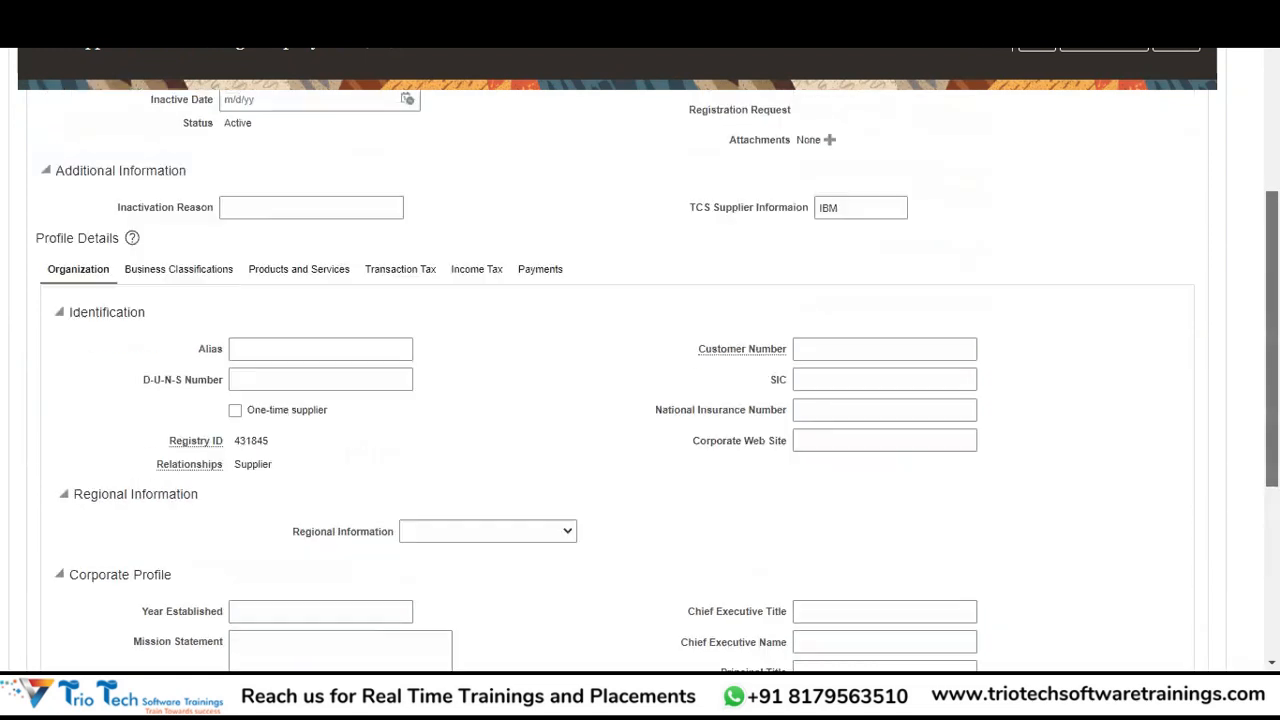
Check the empty Business Classifications list, then view the supplier's Products and Services.
left_click(193, 277)
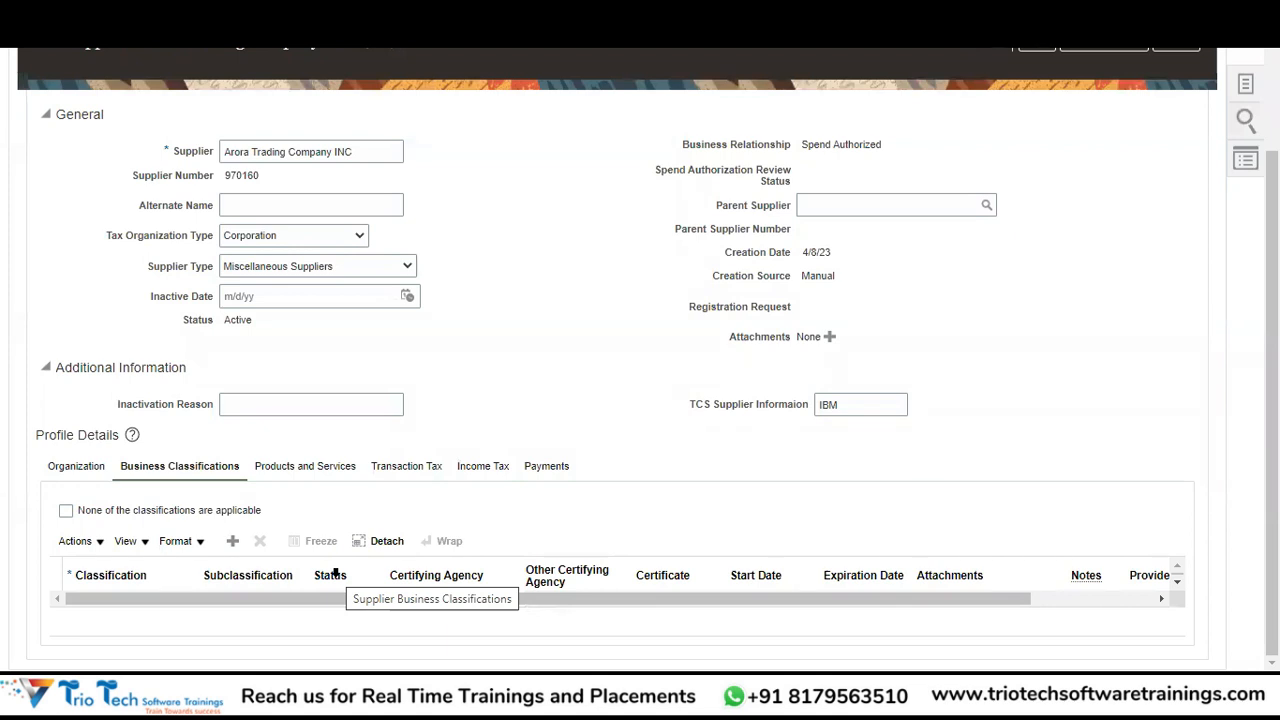
left_click(323, 470)
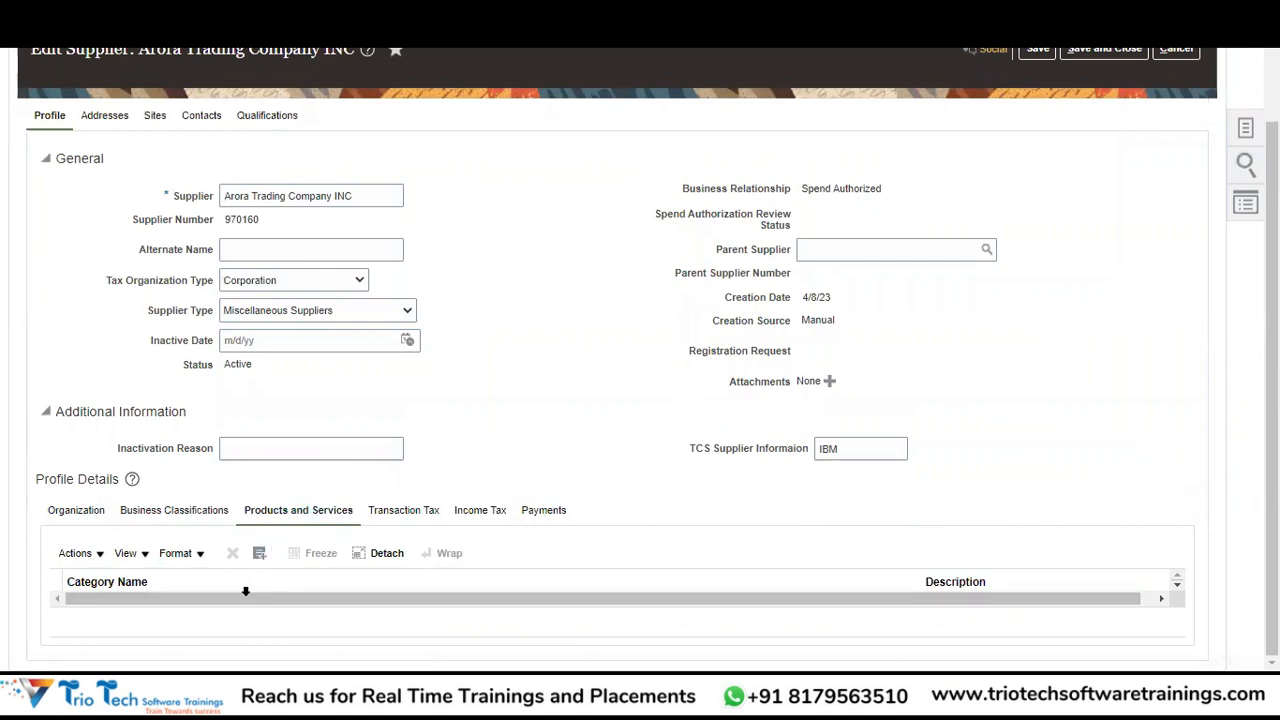
Show the Transaction Tax settings: tax applicability allowed, Header rounding level, Nearest rounding rule.
left_click(405, 512)
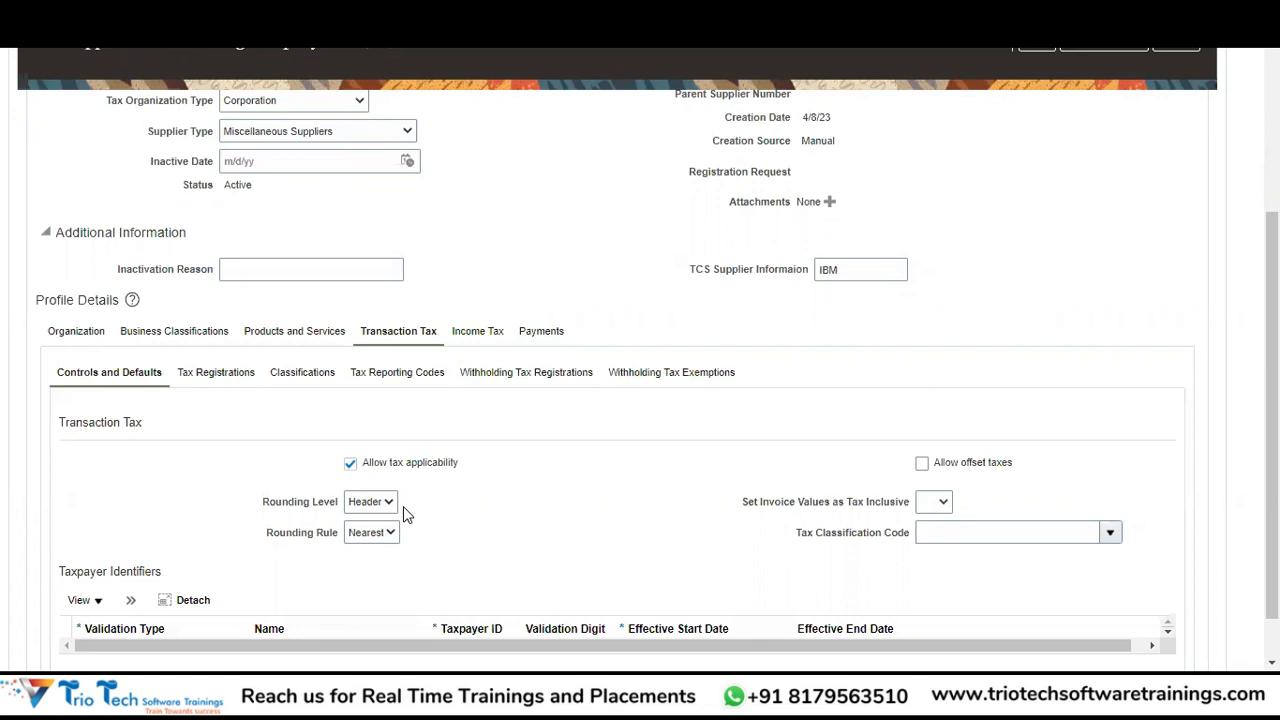
Display the Income Tax details showing United States taxpayer country and the filled taxpayer ID.
left_click(488, 332)
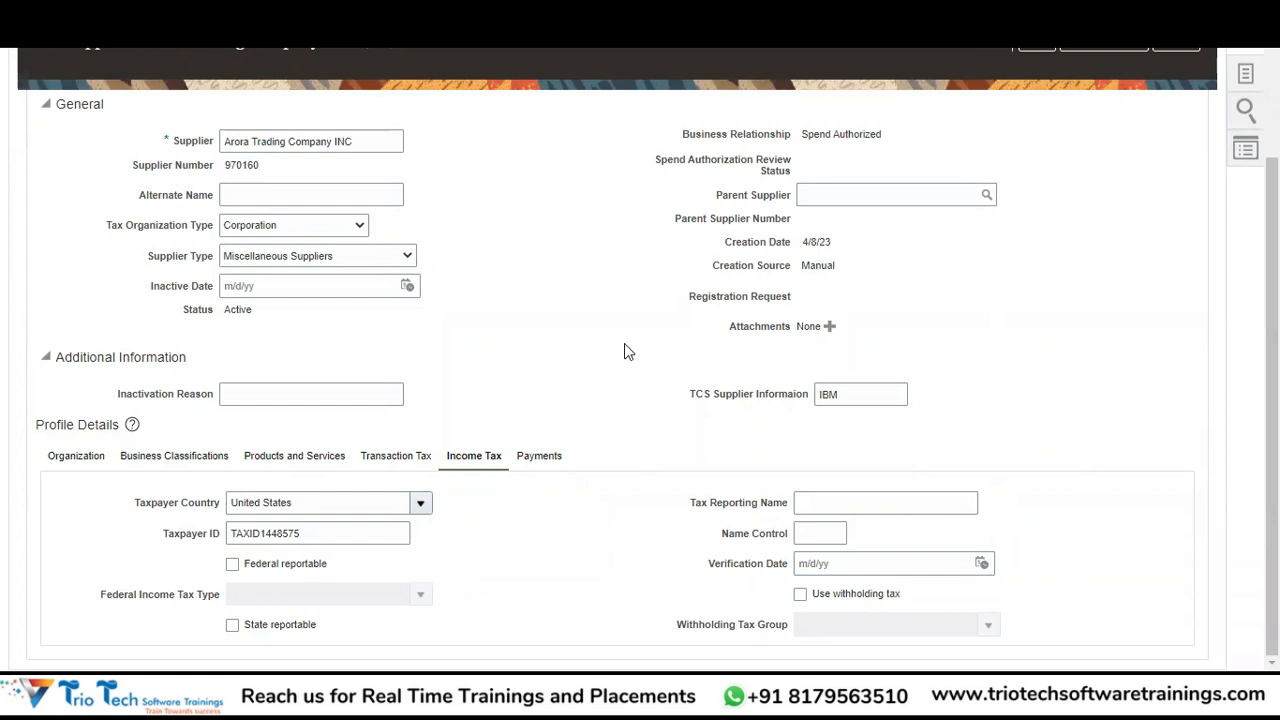
Show the Payments details for Arora Trading Company INC, where no bank accounts exist yet.
left_click(548, 464)
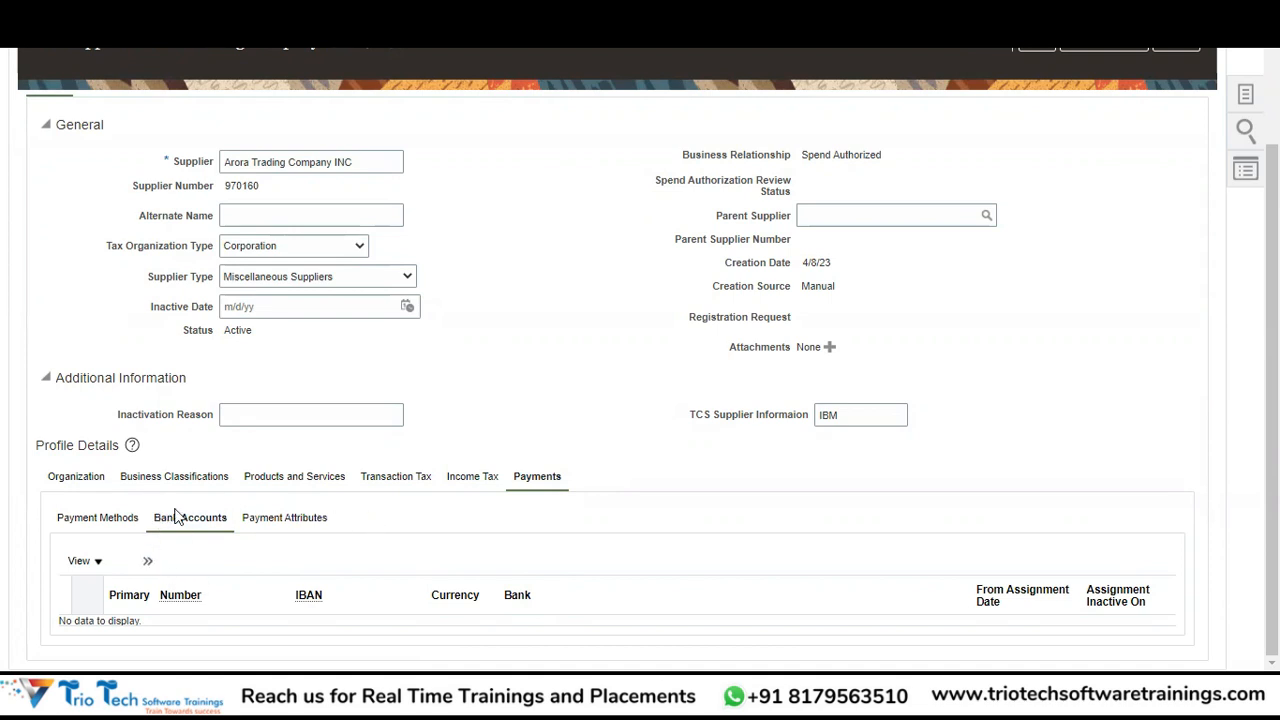
Open the Payment Methods sub-tab and scroll through methods such as 1GT BP Check Method.
left_click(102, 520)
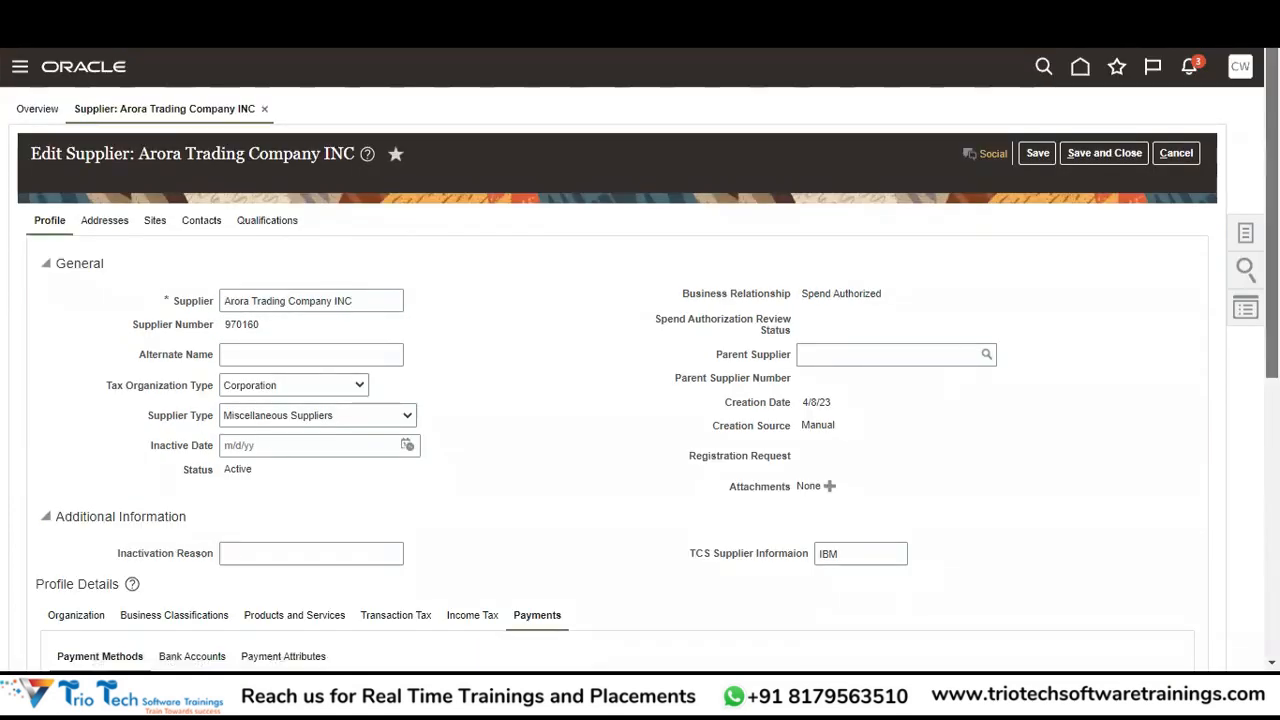
scroll(640, 400, "down", 3)
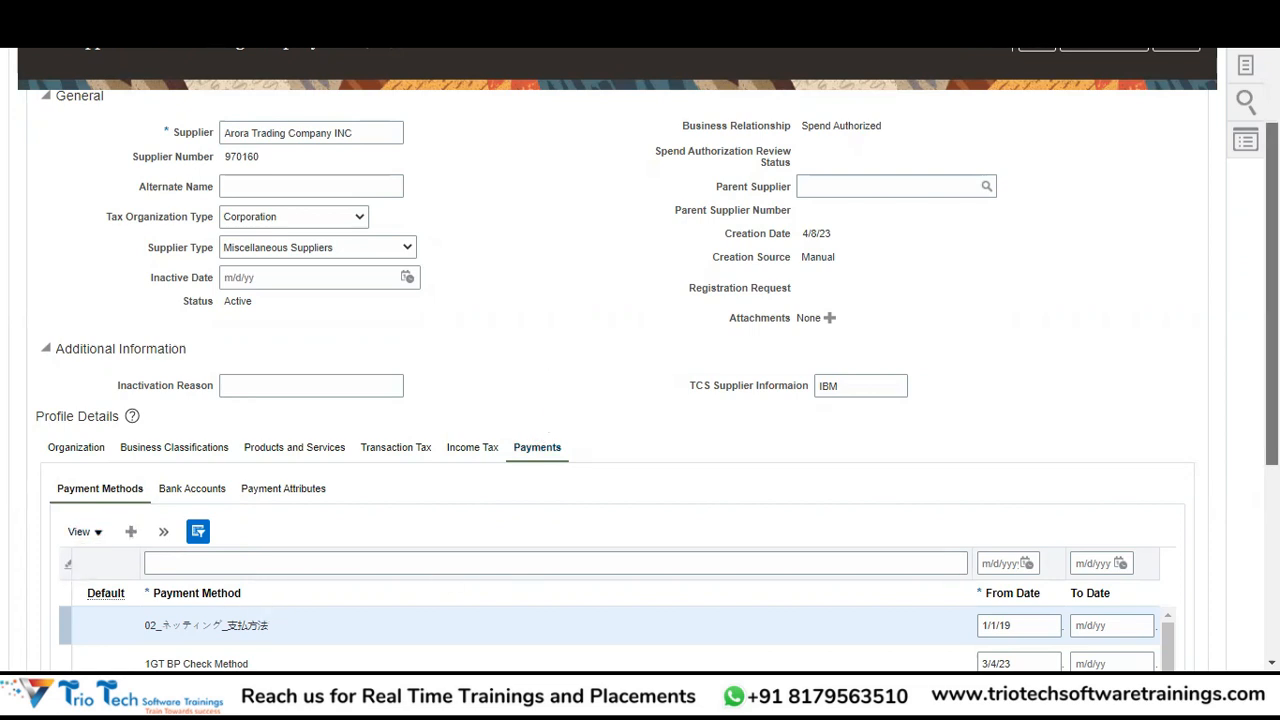
scroll(405, 419, "down", 3)
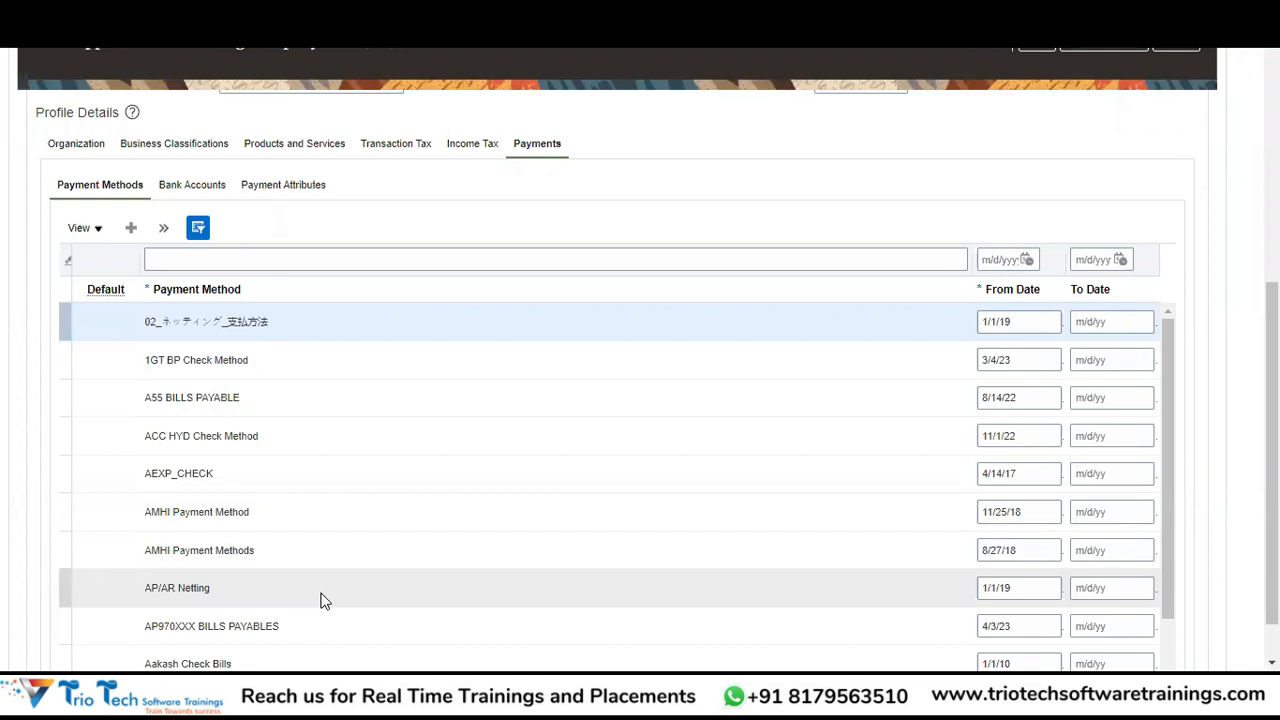
Filter payment methods by 'Check' and set Check as the supplier's default method.
left_click(227, 256)
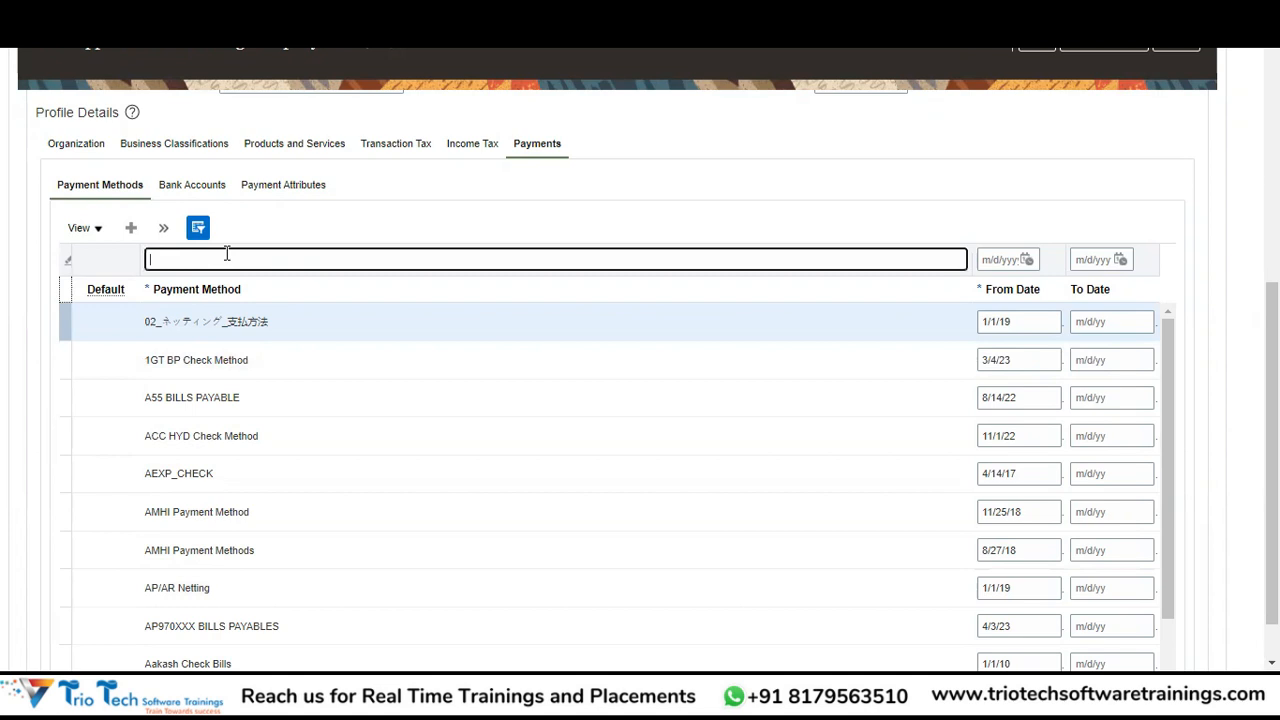
type("Check")
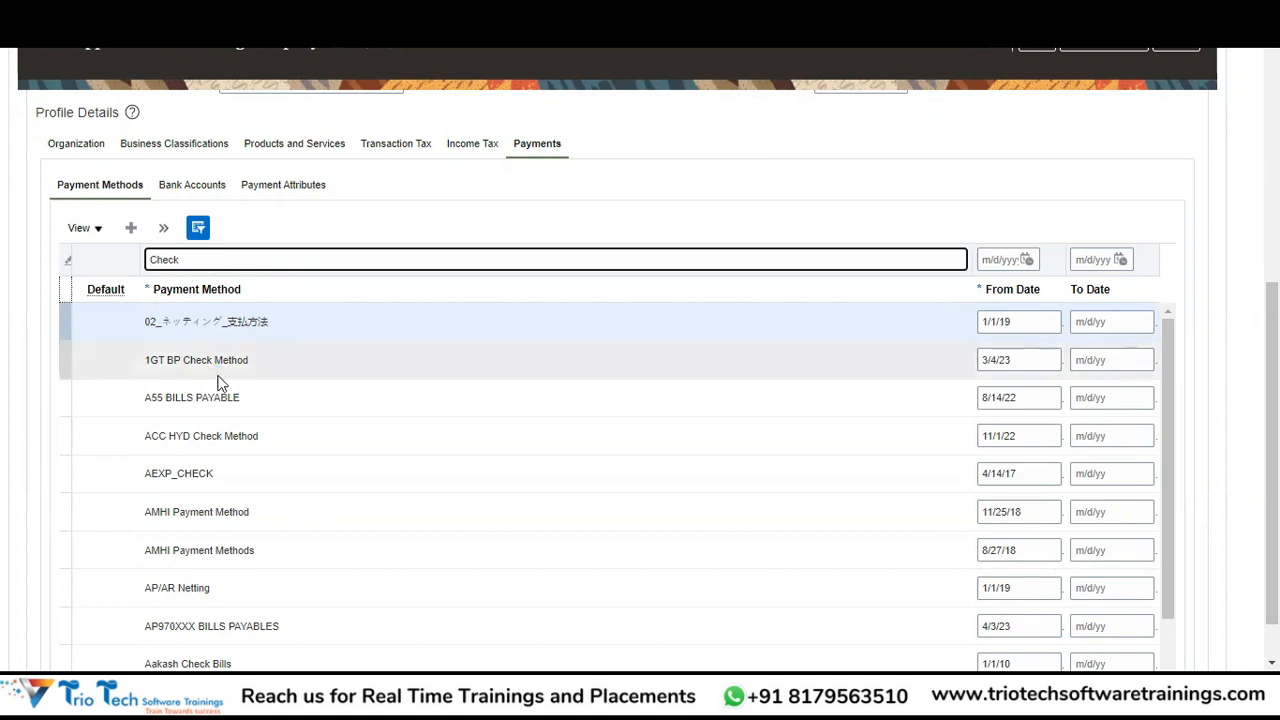
key("Return")
left_click(127, 584)
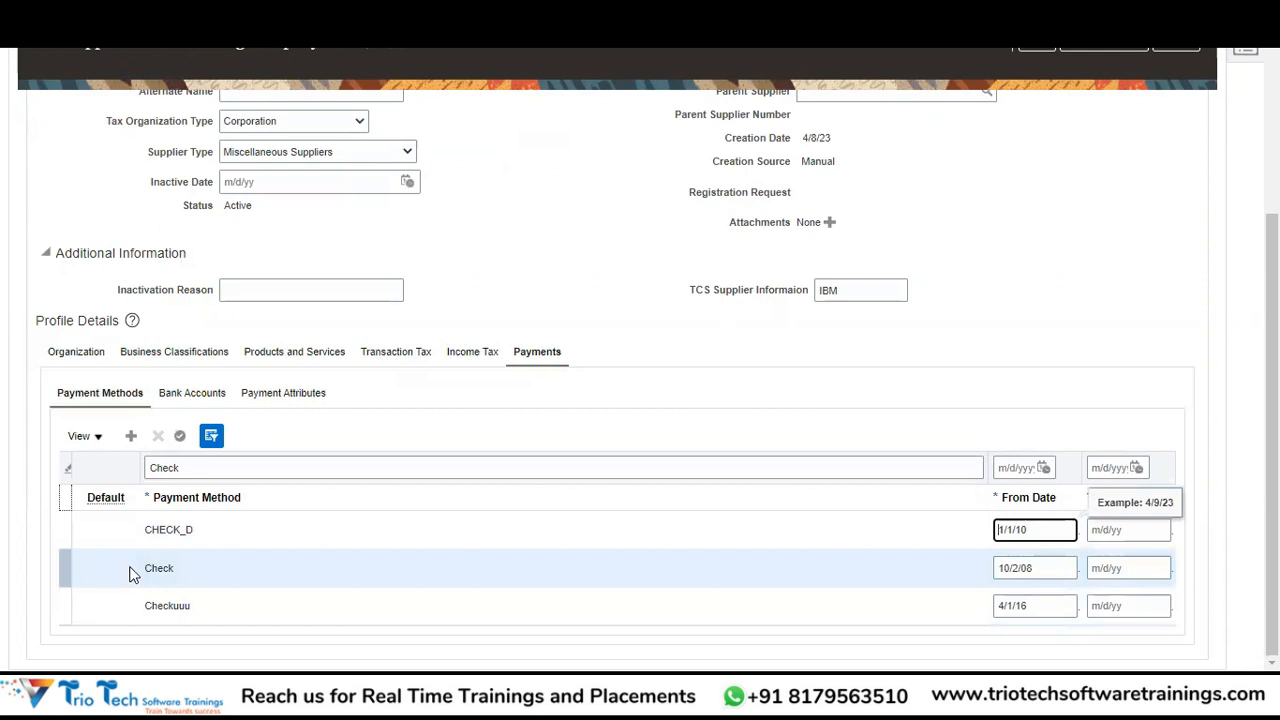
left_click(181, 438)
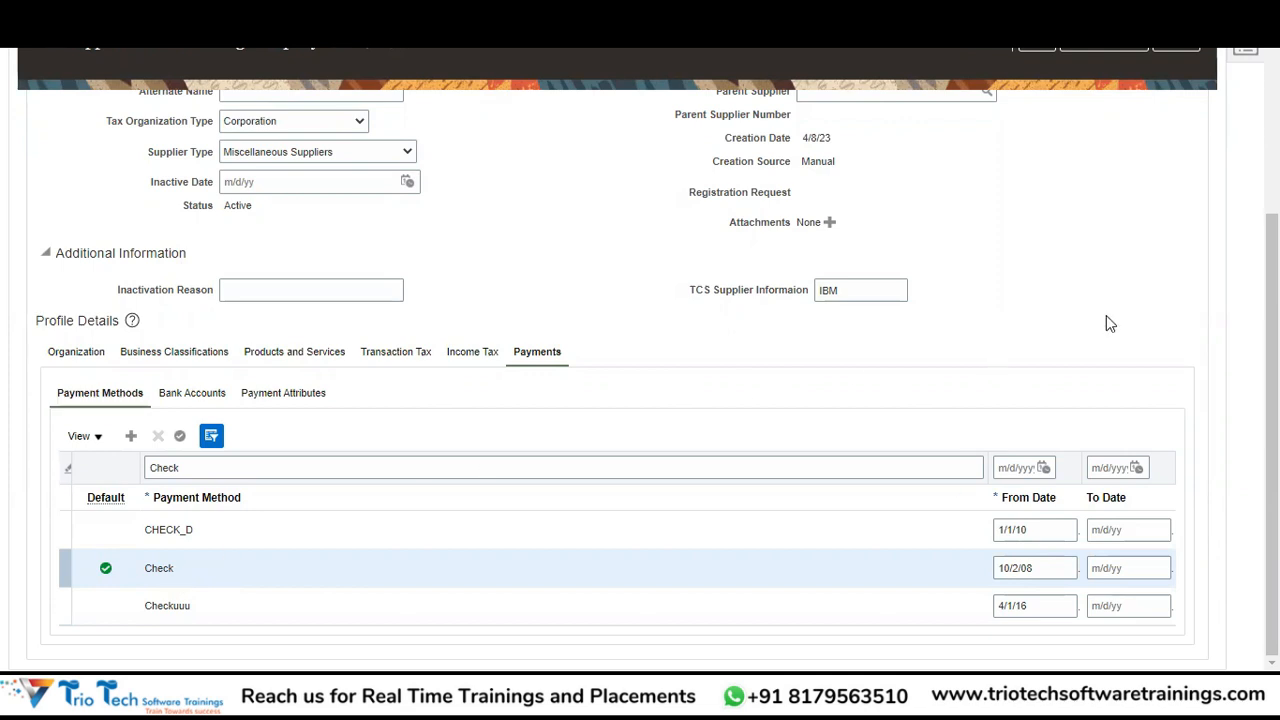
left_click_drag(1271, 304, 1271, 283)
scroll(1143, 137, "up", 5)
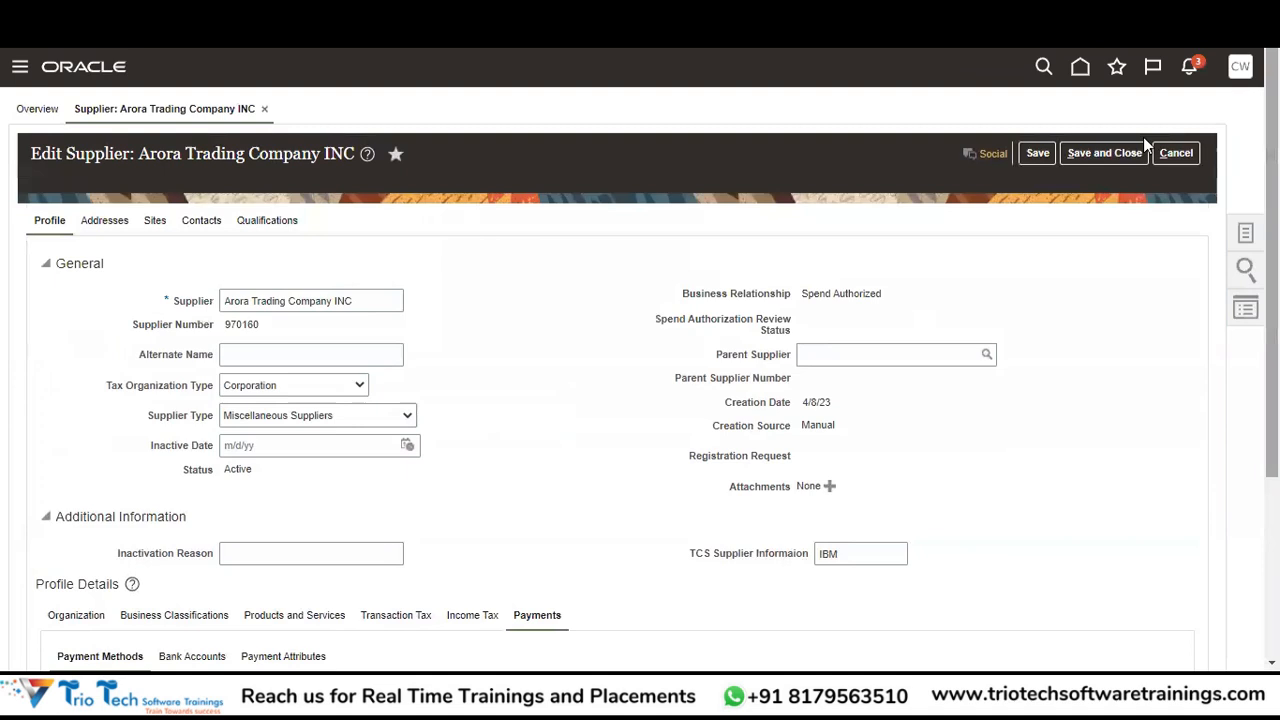
Save the Edit Supplier changes, then go to the empty Addresses tab.
left_click(1040, 153)
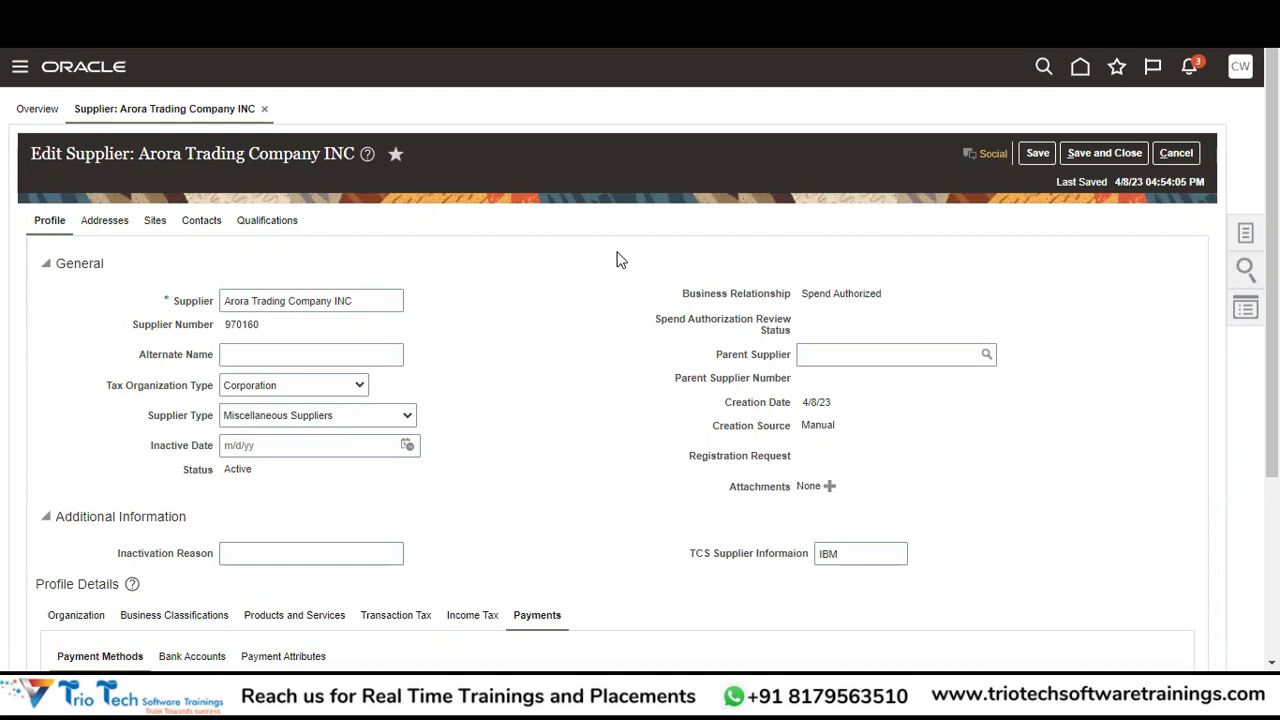
left_click(107, 225)
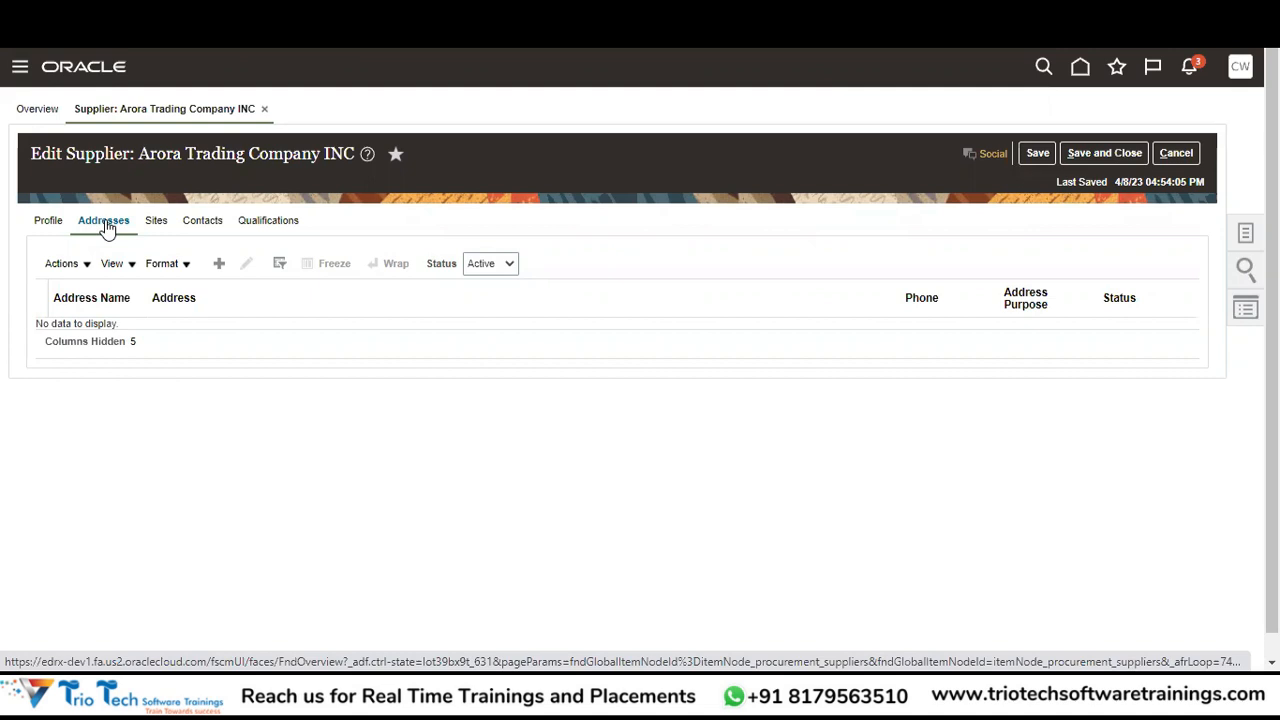
Create a new address named 'New York' and enter 'United States' as its country.
left_click(219, 264)
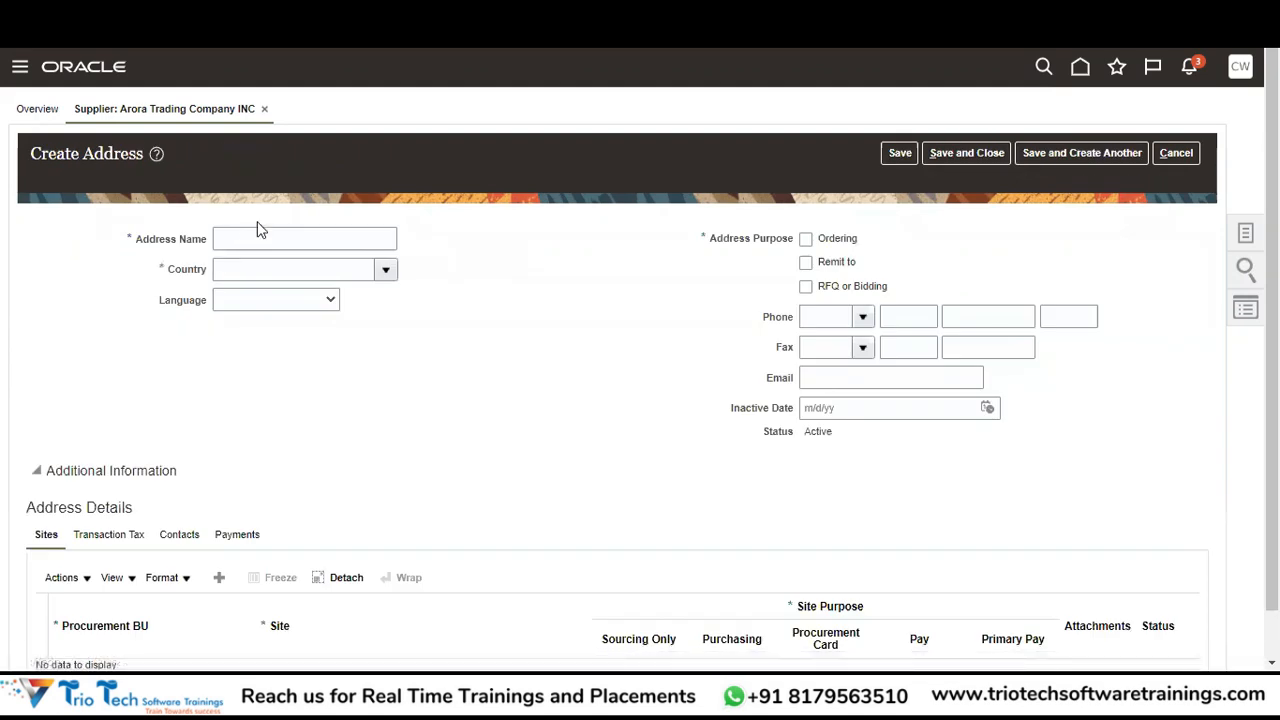
left_click(236, 240)
type("New")
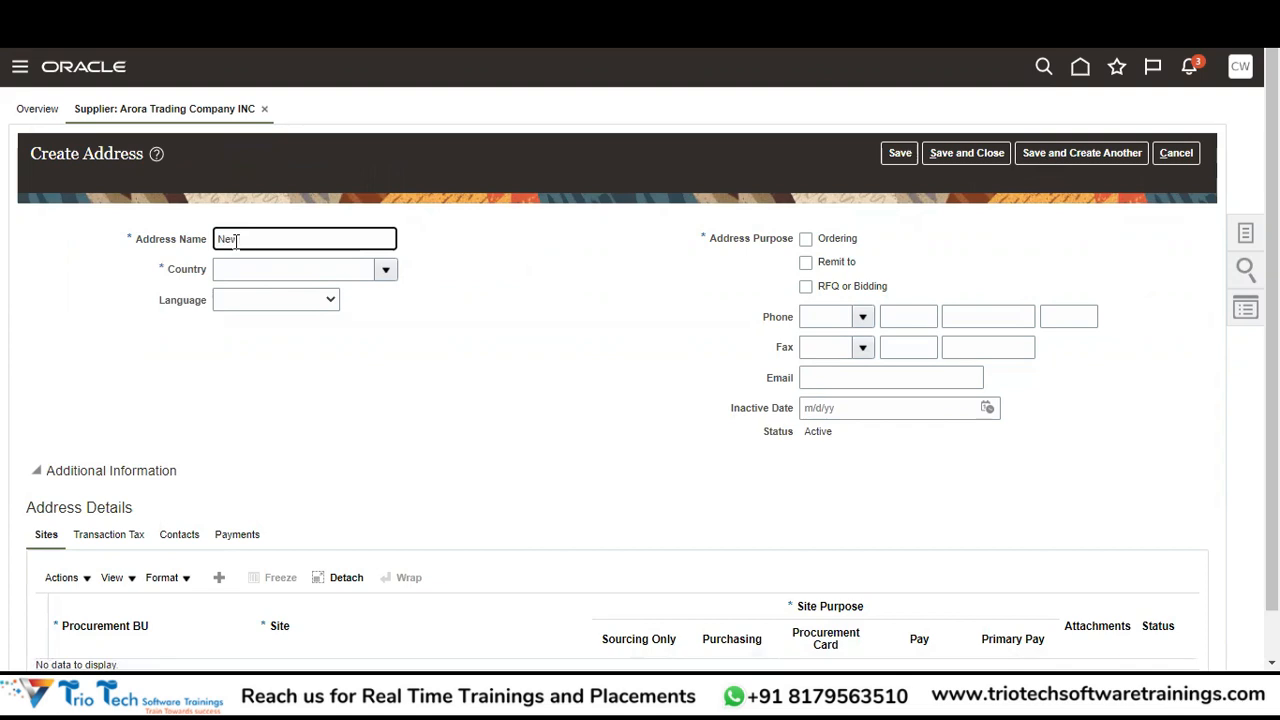
type(" York")
key("Tab")
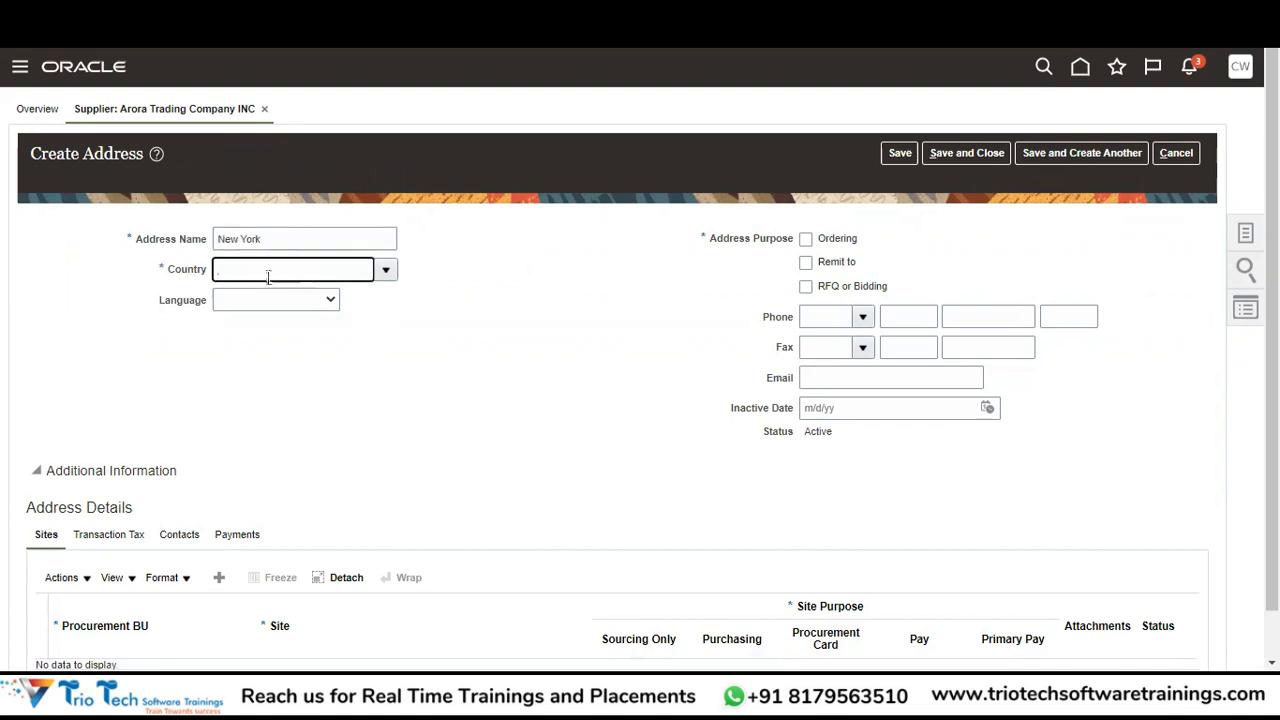
left_click(394, 274)
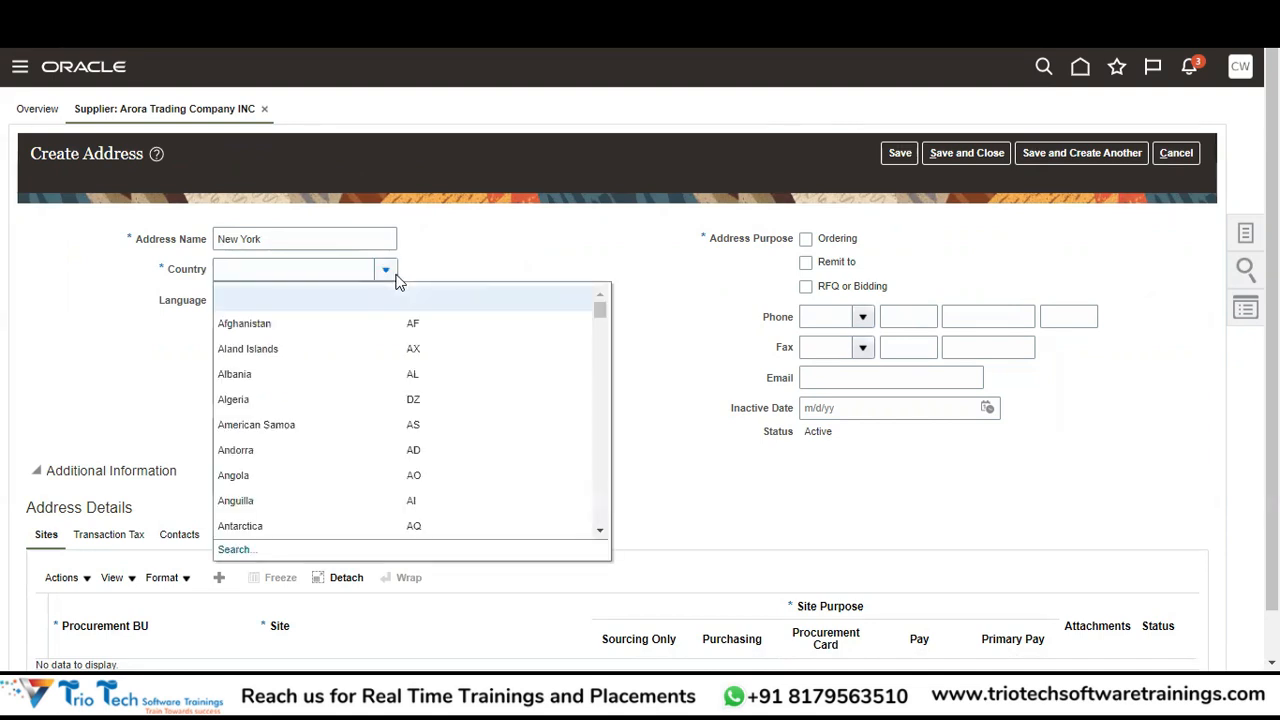
left_click(328, 269)
type("United States")
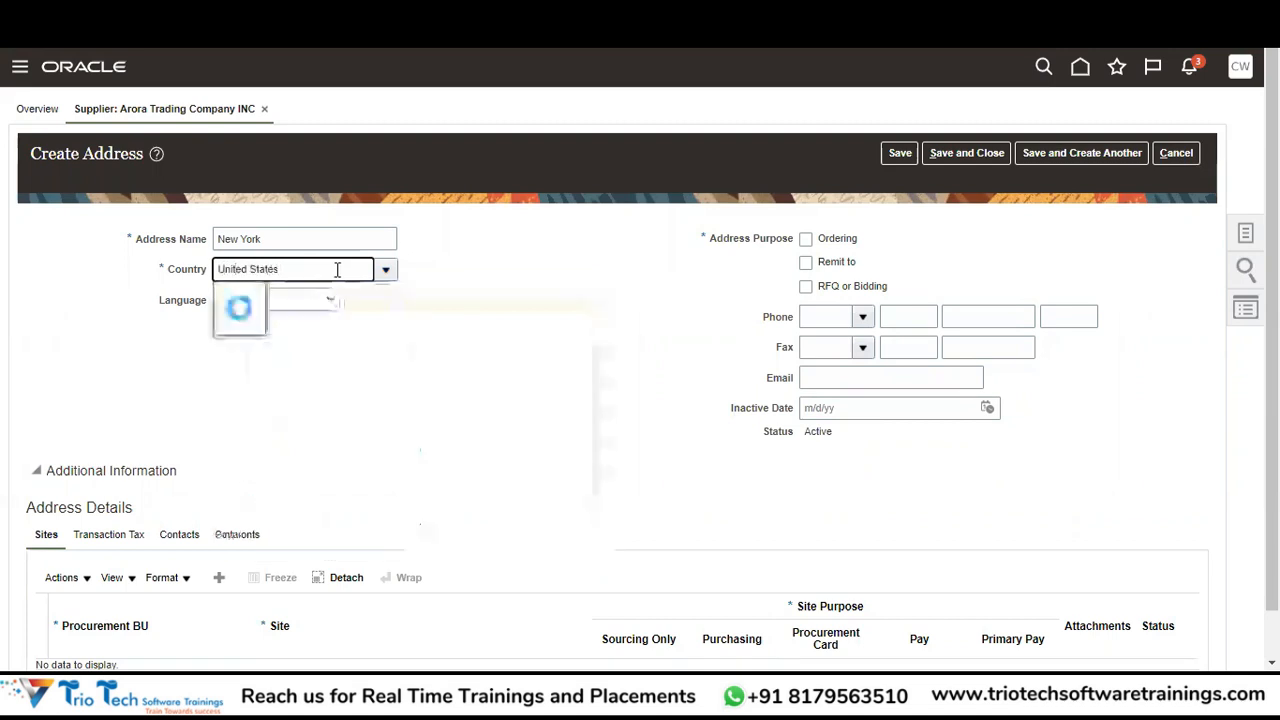
Pick 'United States US' from the Country suggestions for the New York address.
left_click(315, 303)
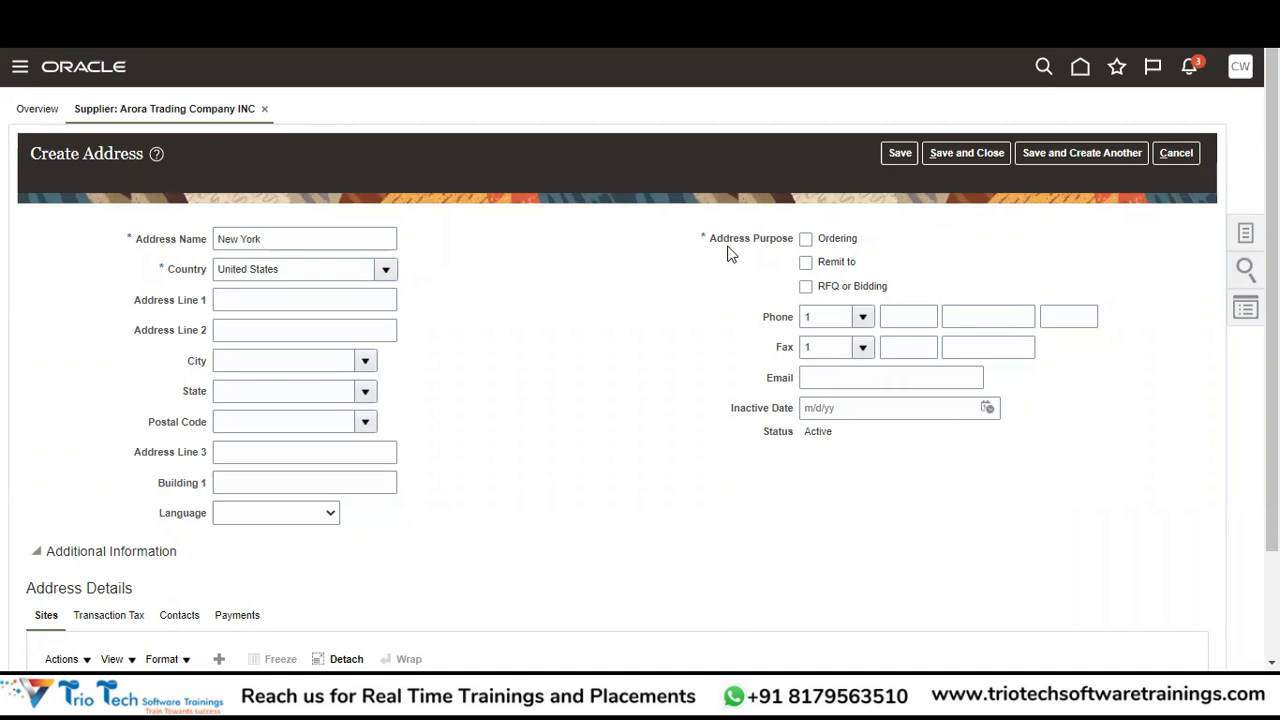
Tick the Ordering and Remit to address purposes, then scroll to the empty Sites table.
left_click(806, 240)
left_click(806, 264)
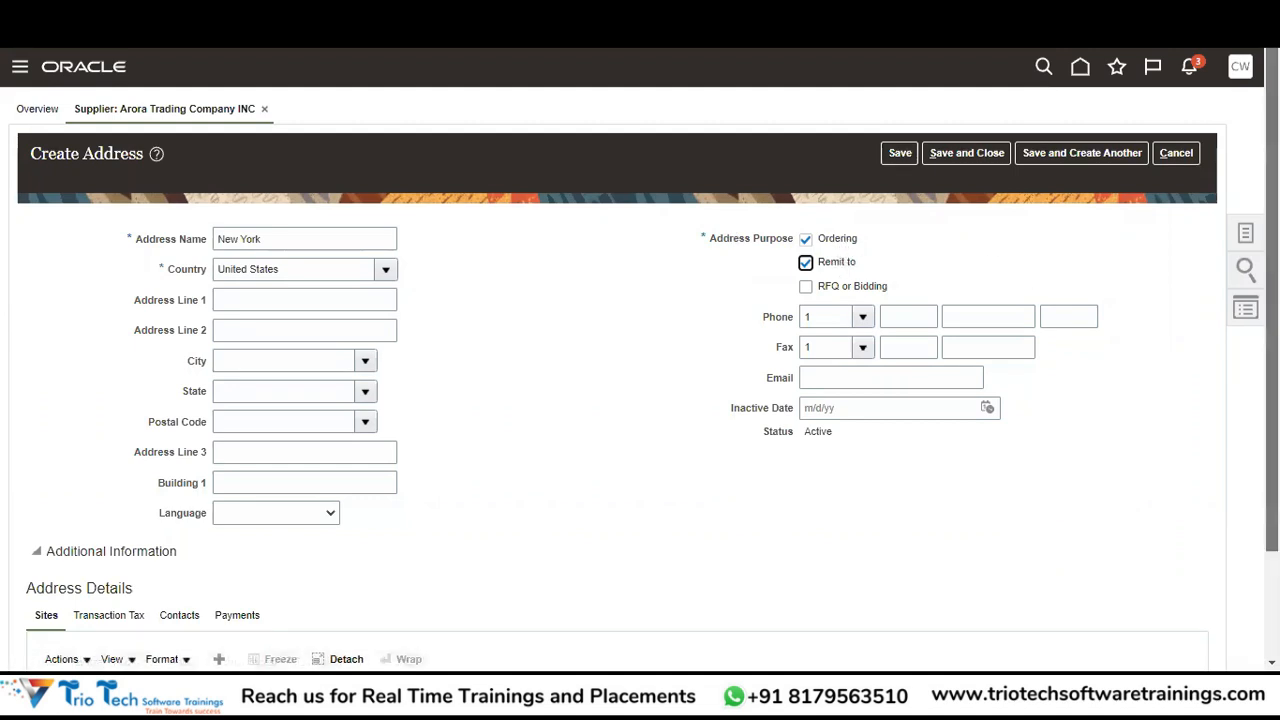
scroll(866, 200, "down", 1)
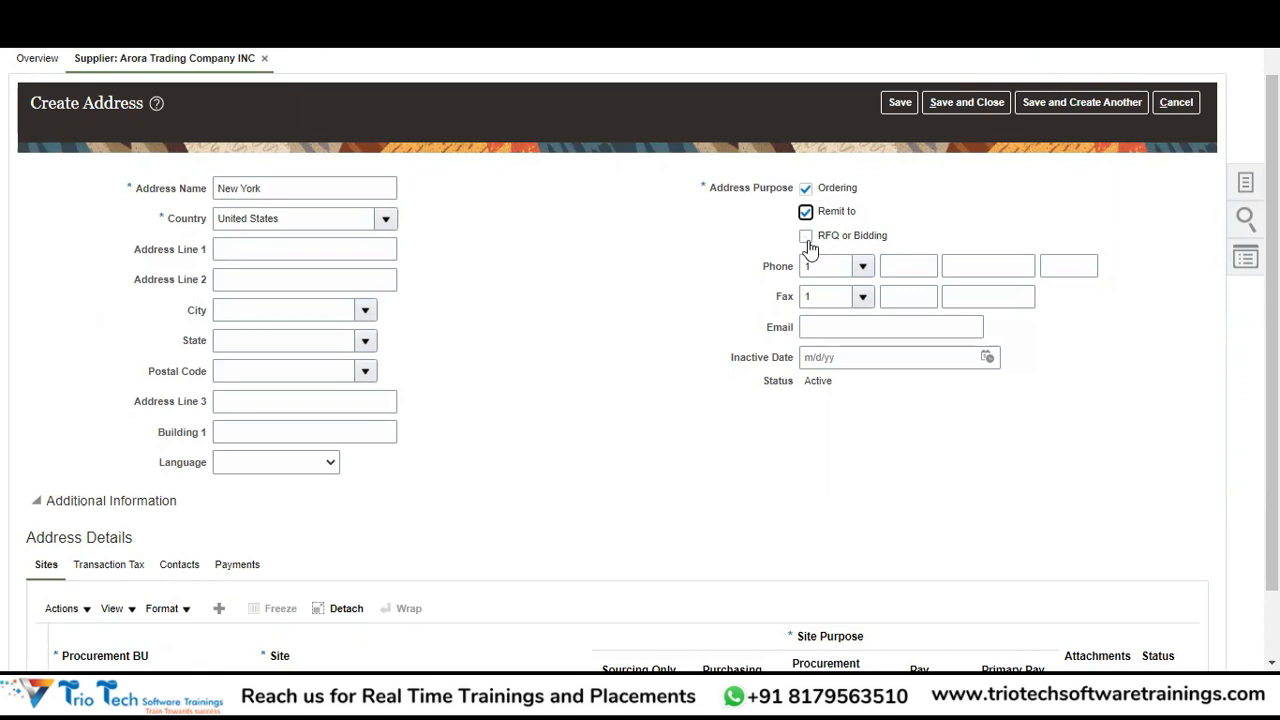
scroll(980, 520, "down", 2)
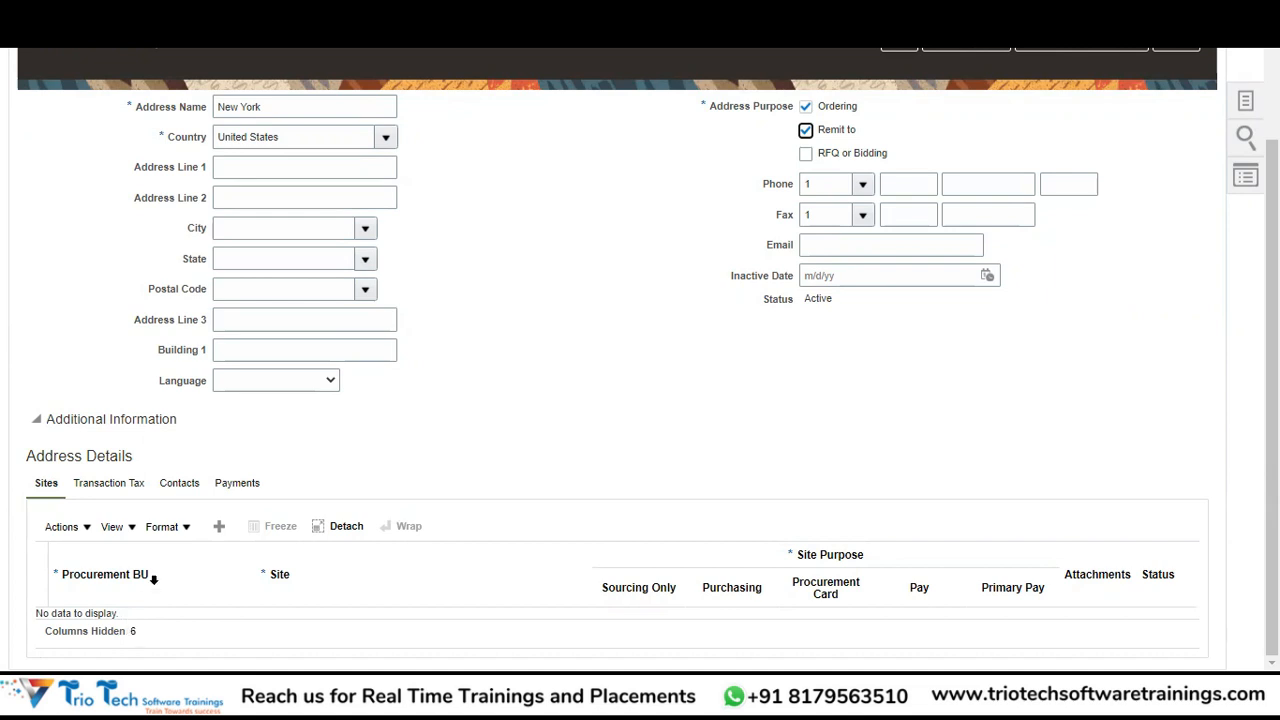
Add a site row with Procurement BU set to ABCCORP INSURANCE BU.
left_click(219, 527)
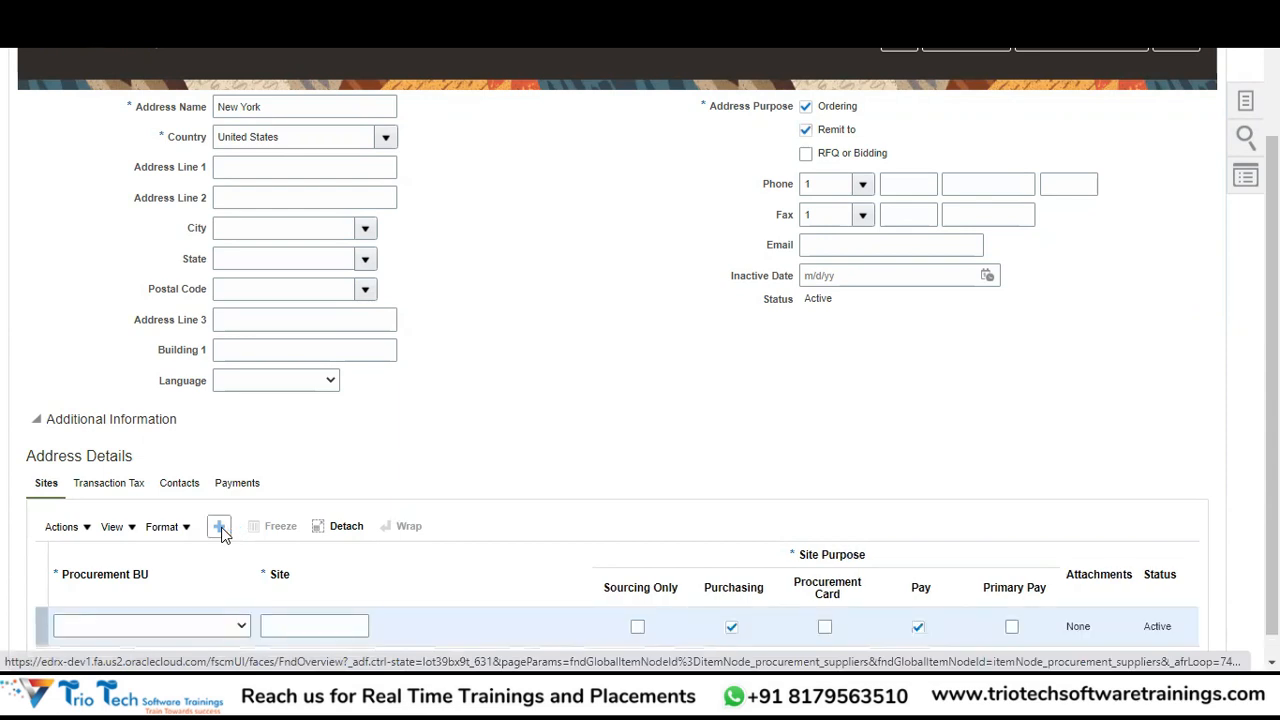
left_click_drag(1272, 560, 1272, 590)
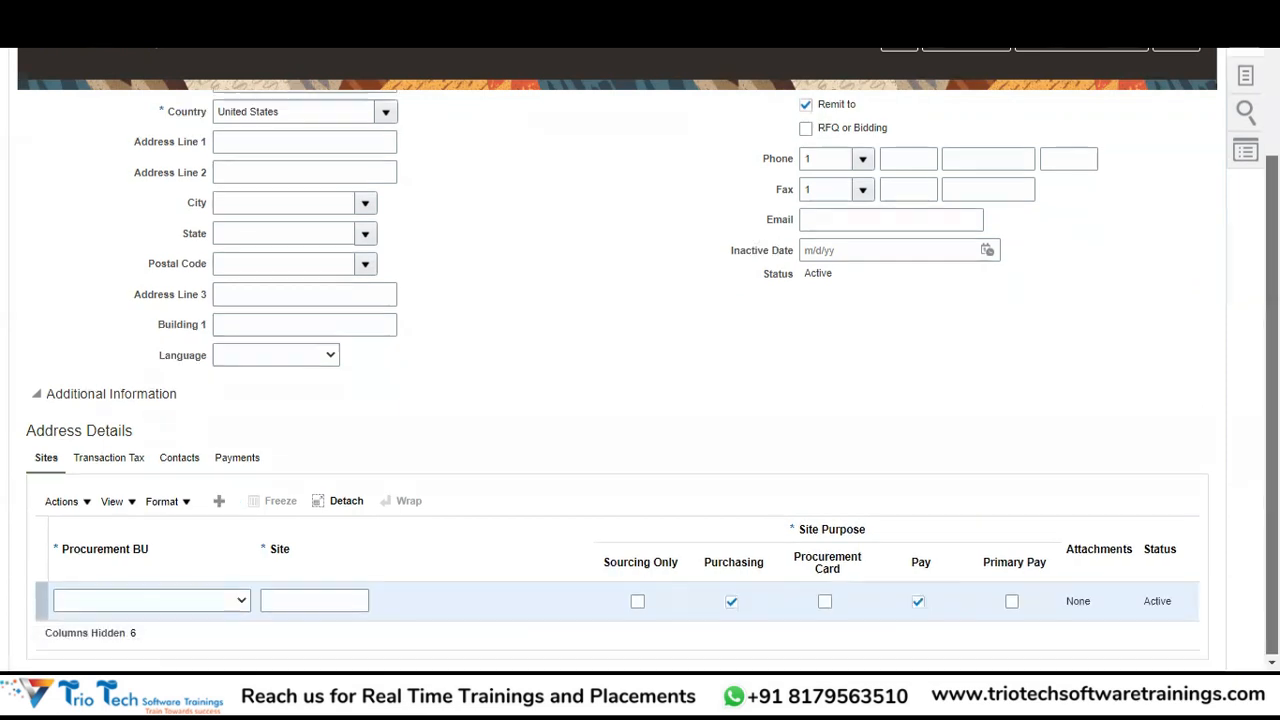
left_click(242, 600)
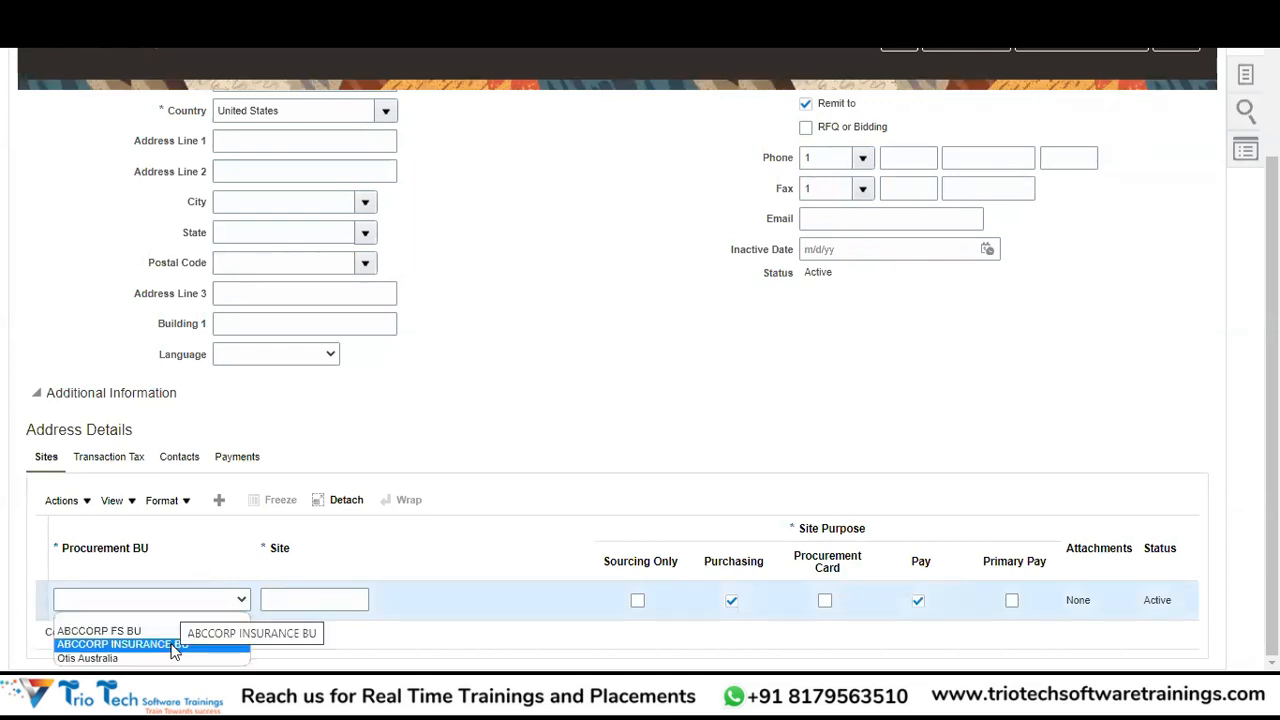
left_click(170, 644)
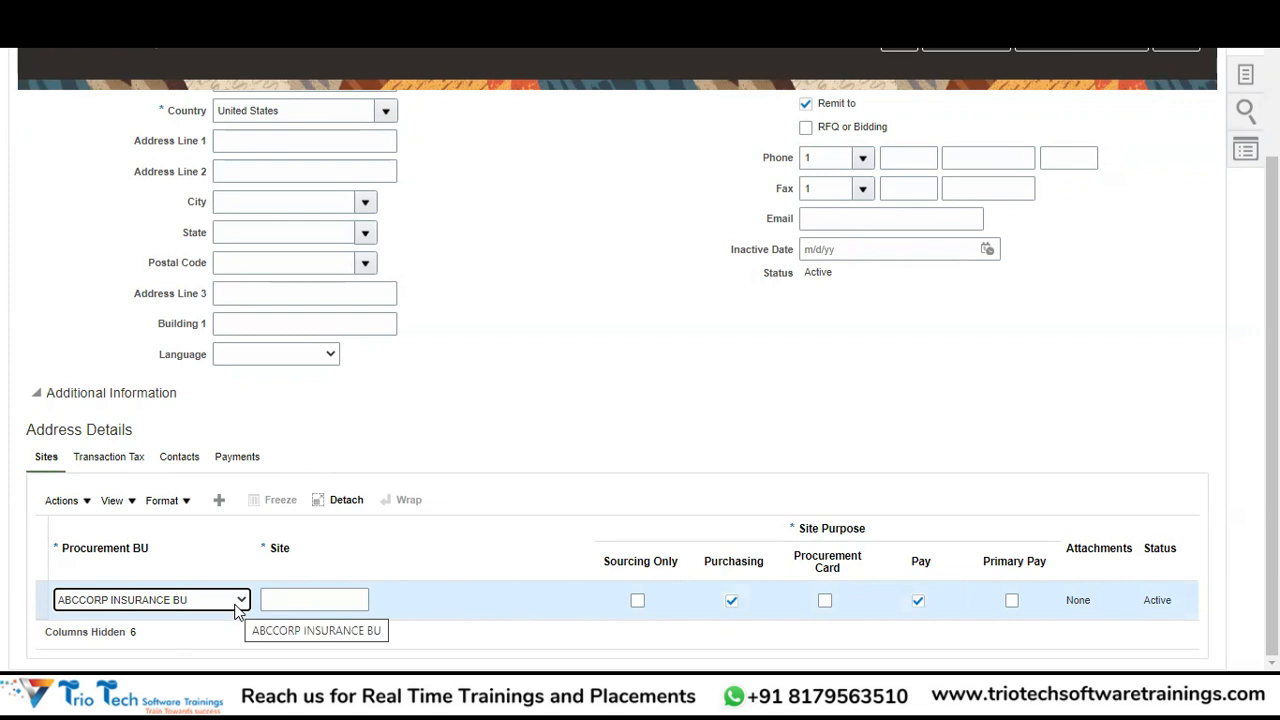
mouse_move(176, 644)
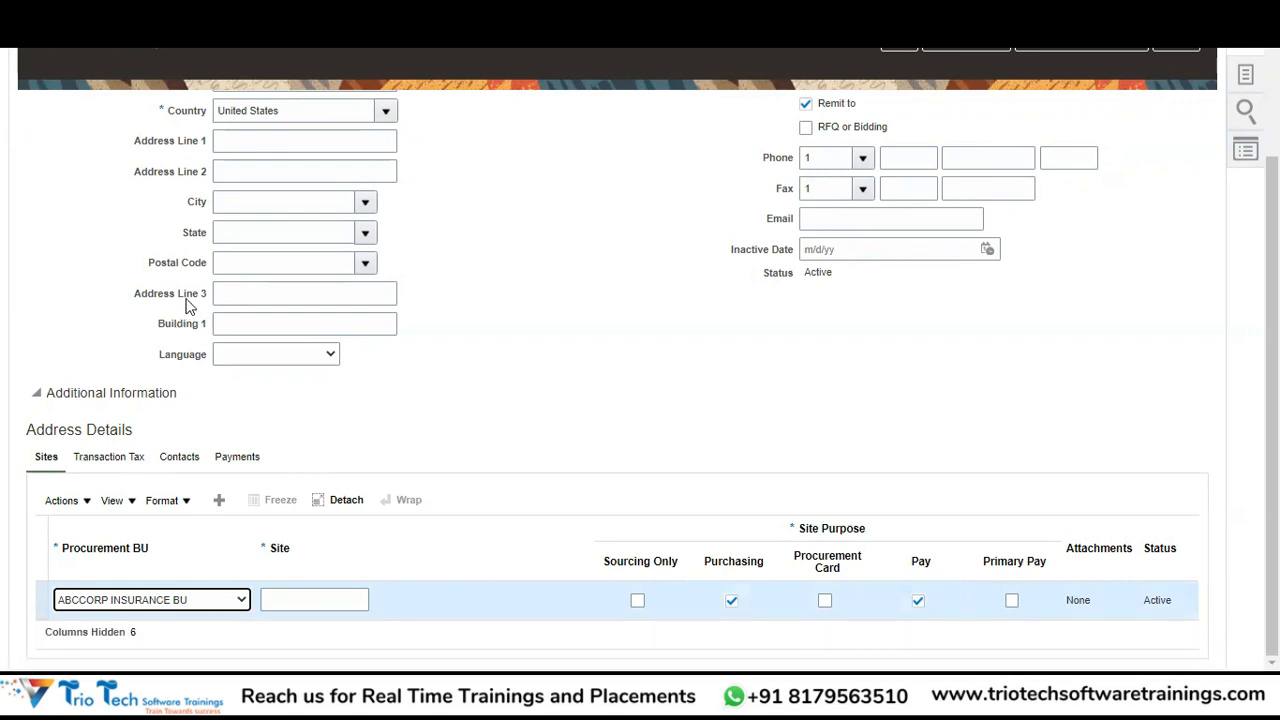
Name the ABCCORP INSURANCE BU site New York-SITE1.
left_click(313, 597)
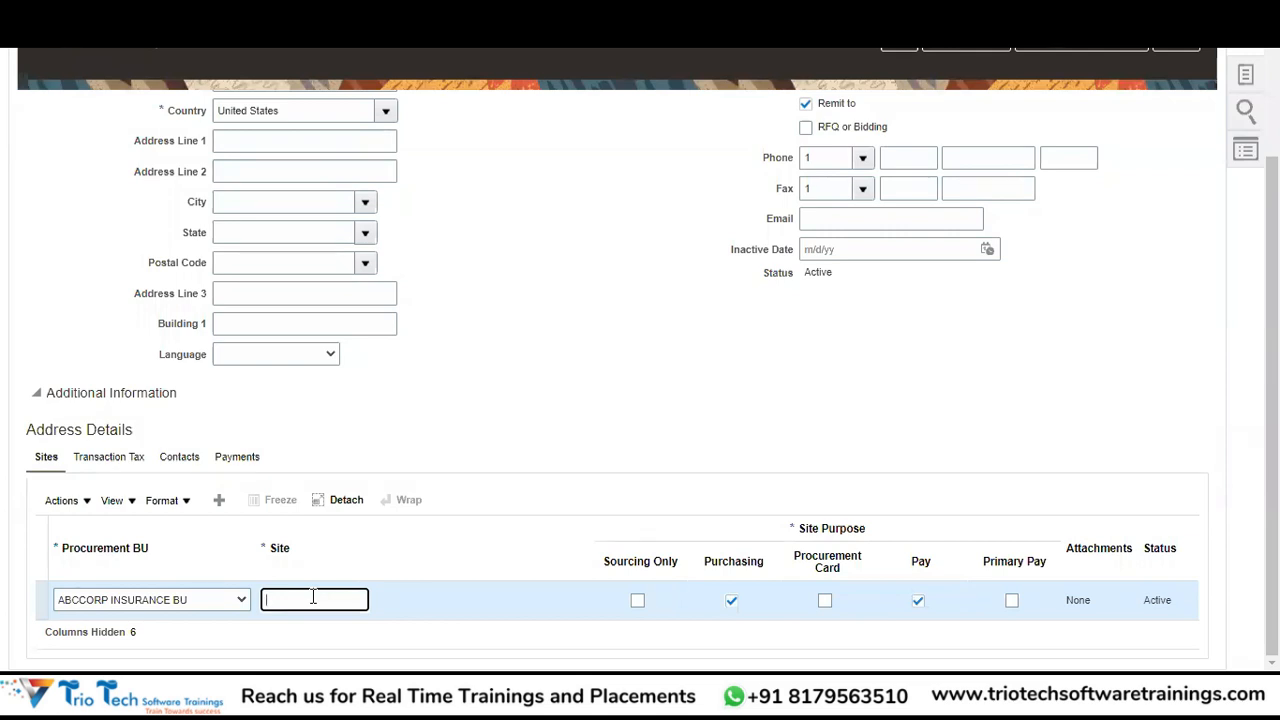
type("New York")
type(" SITE")
key("Tab")
left_click(350, 601)
key("BackSpace")
key("BackSpace")
key("BackSpace")
type("-SITE1")
key("Tab")
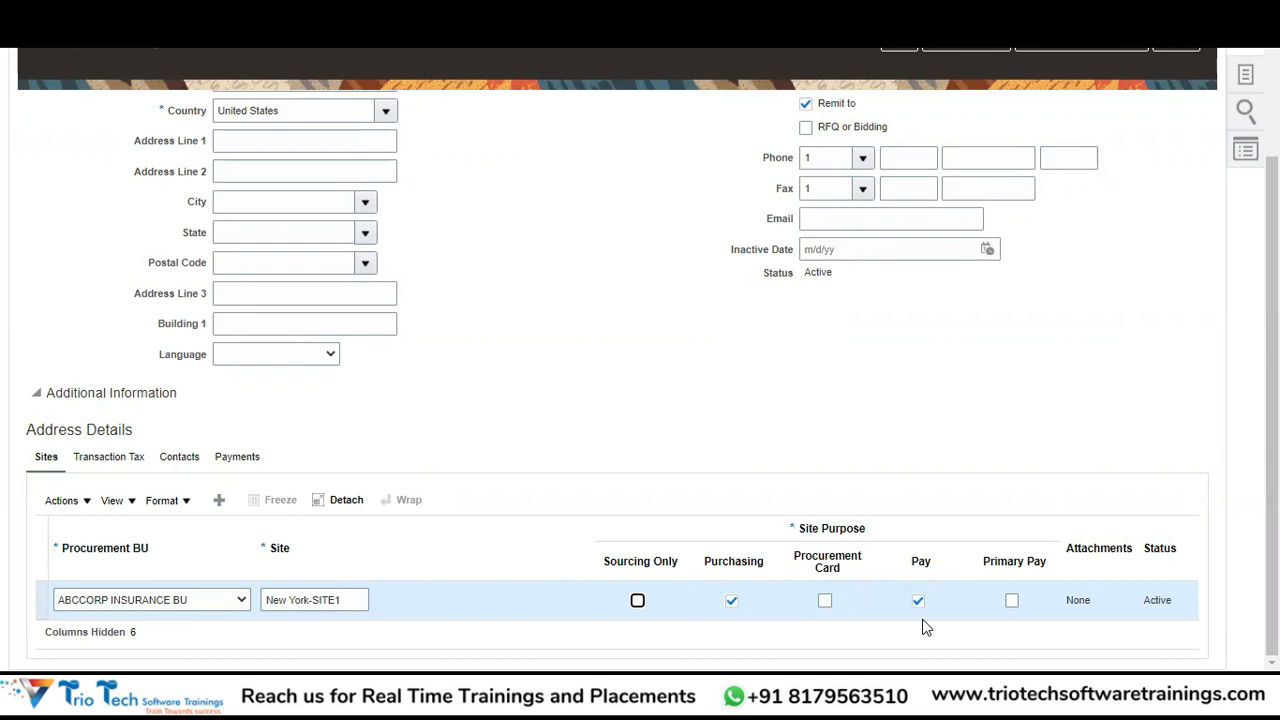
Review the site row's Purchasing and Pay purposes and add a second site row.
scroll(905, 600, "up", 2)
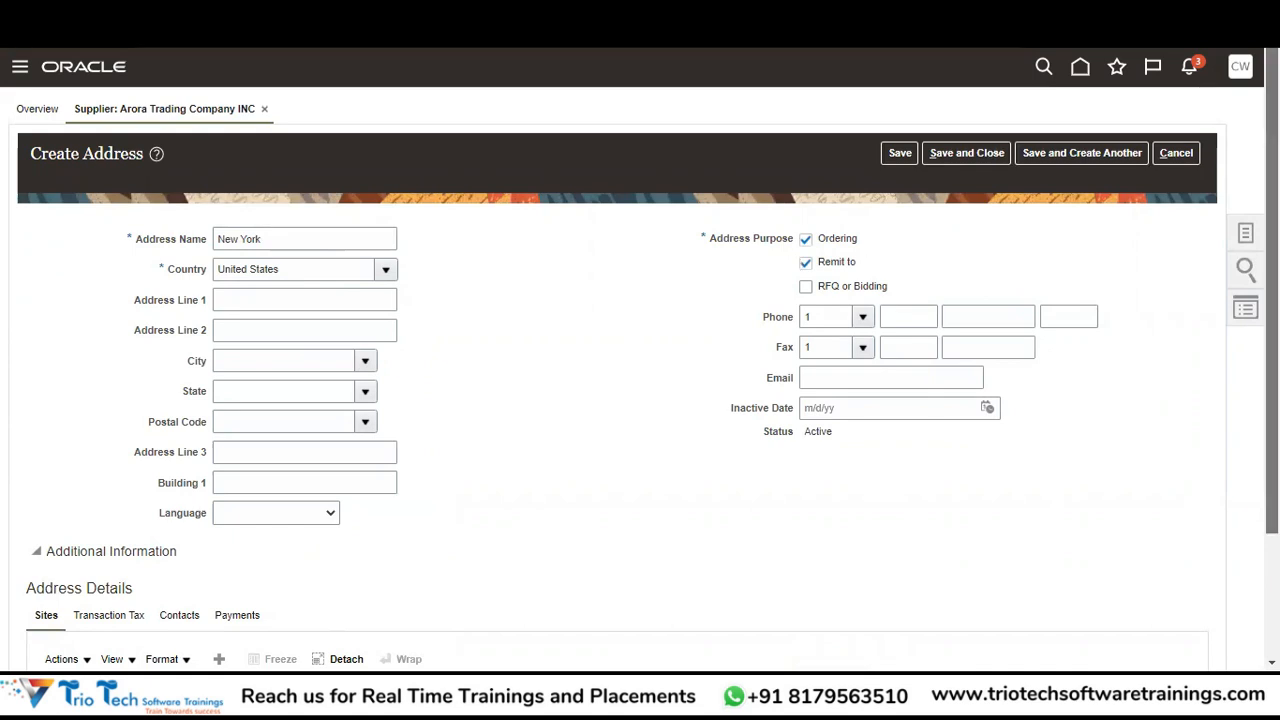
scroll(640, 400, "down", 2)
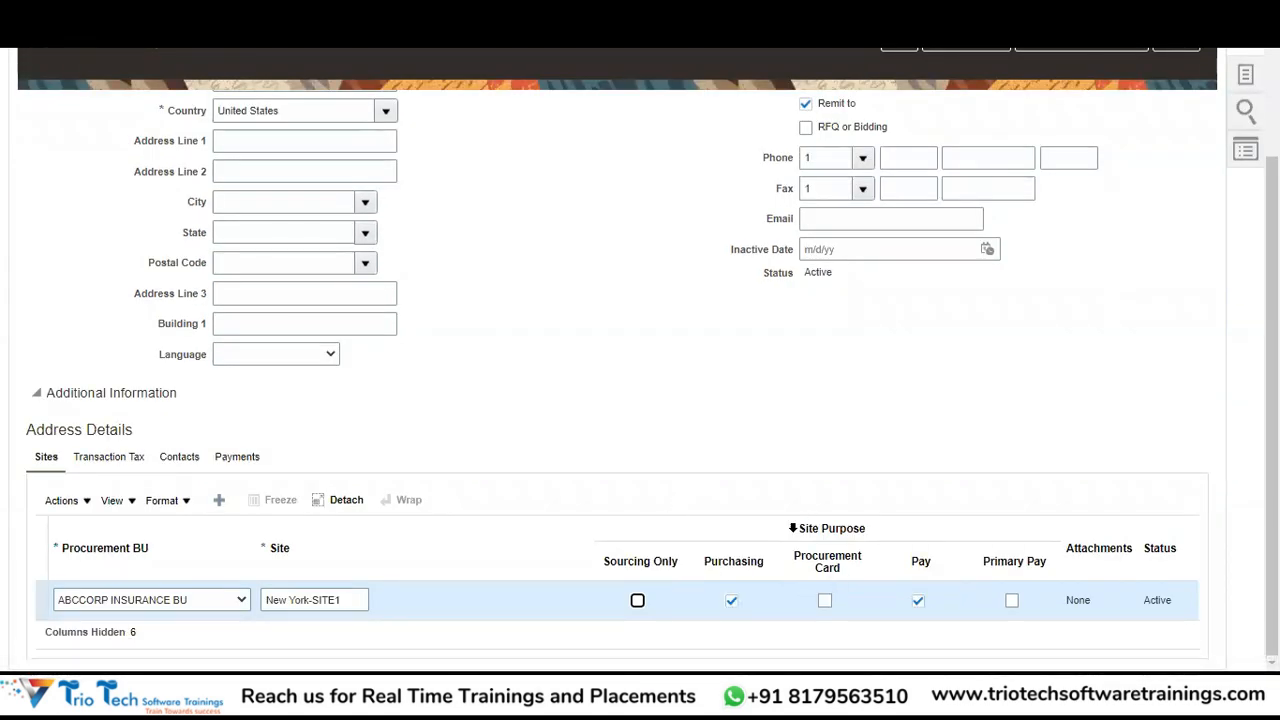
left_click(731, 601)
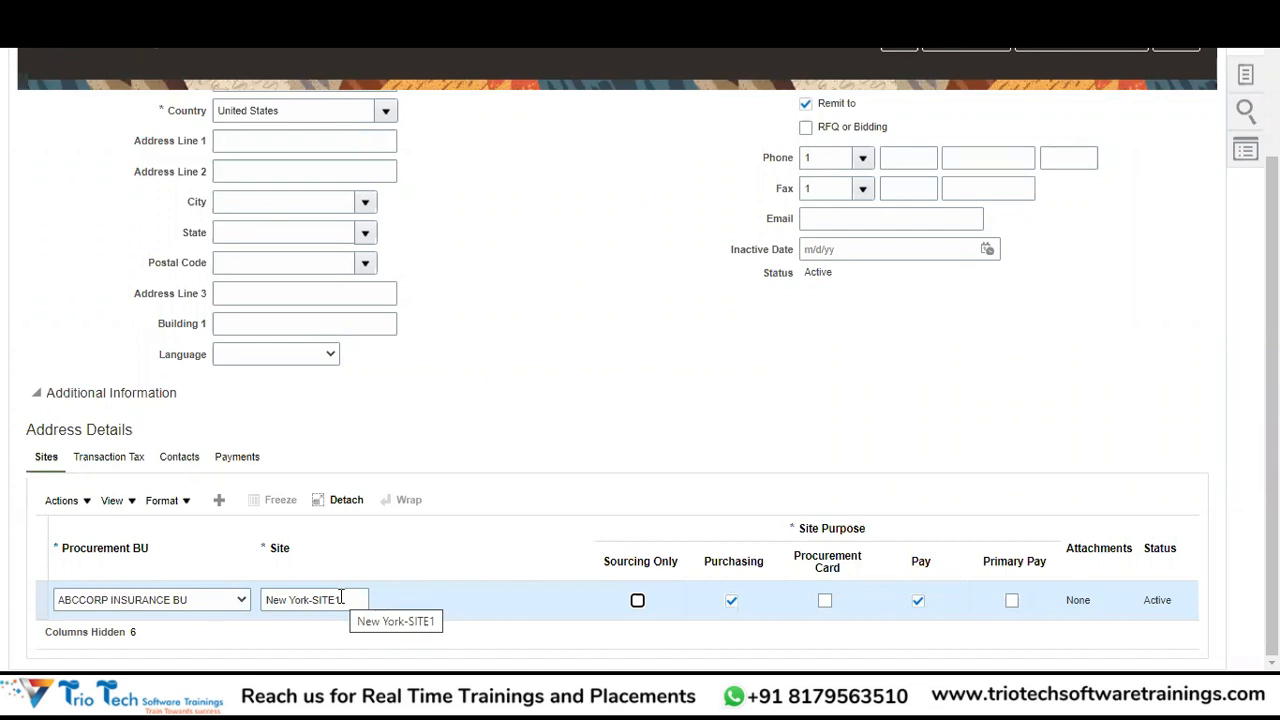
left_click(219, 502)
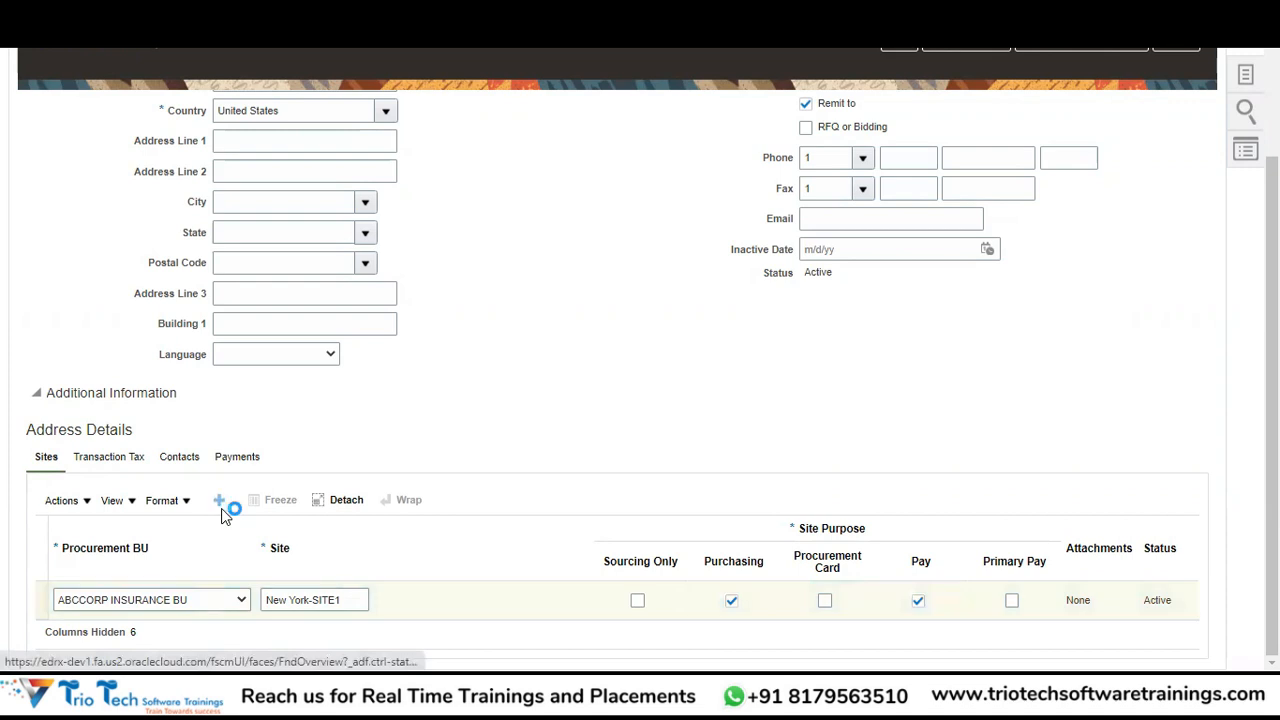
Create second site New York-SITE2 under ABCCORP INSURANCE BU, then go to the address's Payments.
left_click(183, 599)
left_click(148, 643)
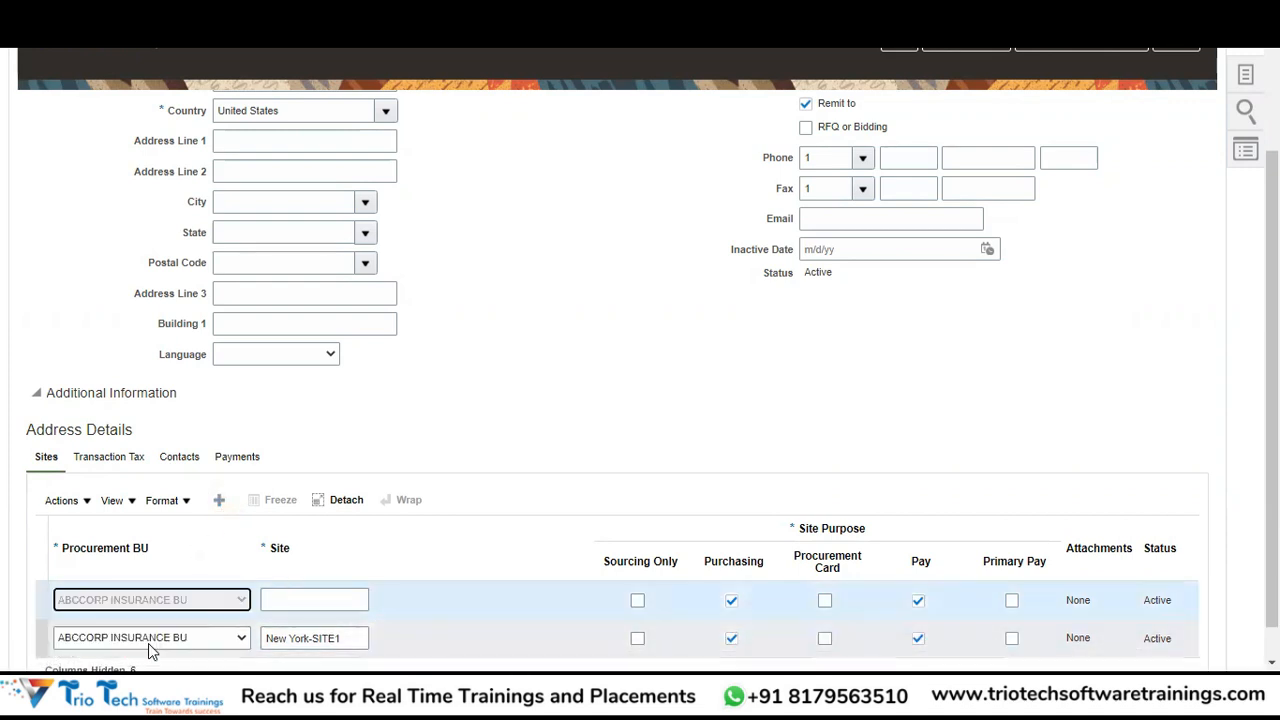
left_click(304, 598)
type("NEW")
key("BackSpace")
key("BackSpace")
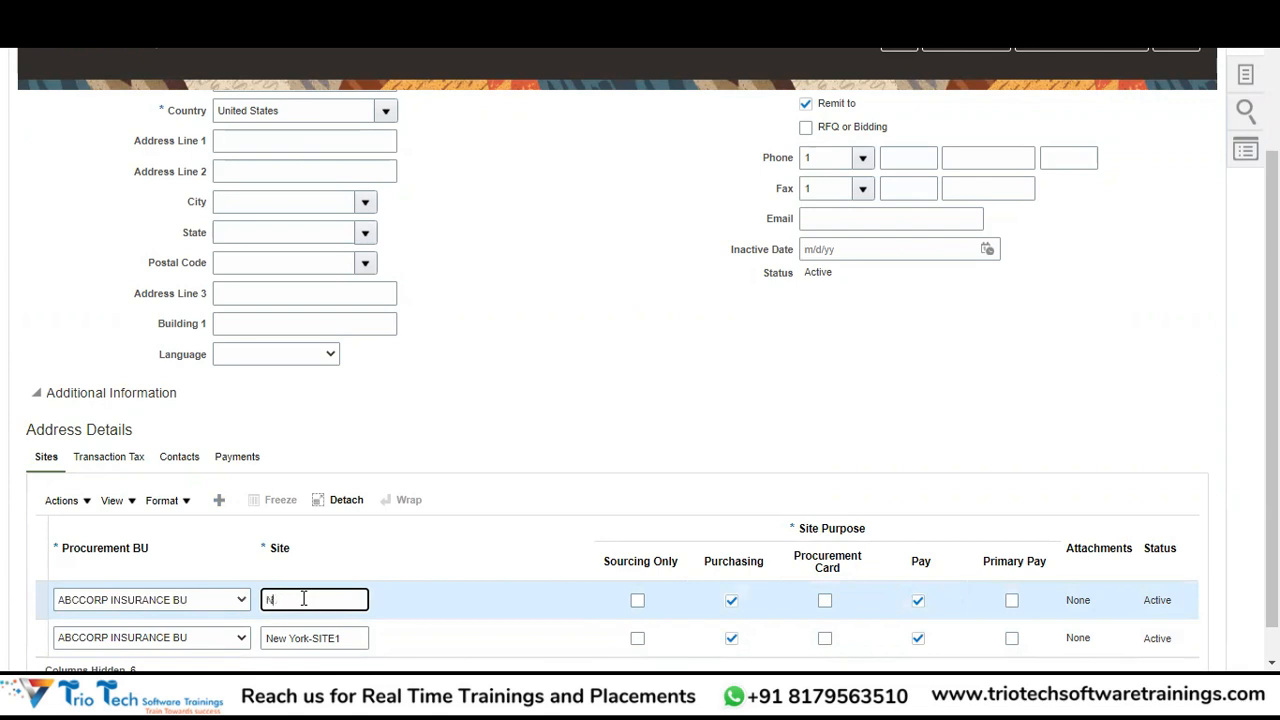
type("ew York-SITE2")
key("Tab")
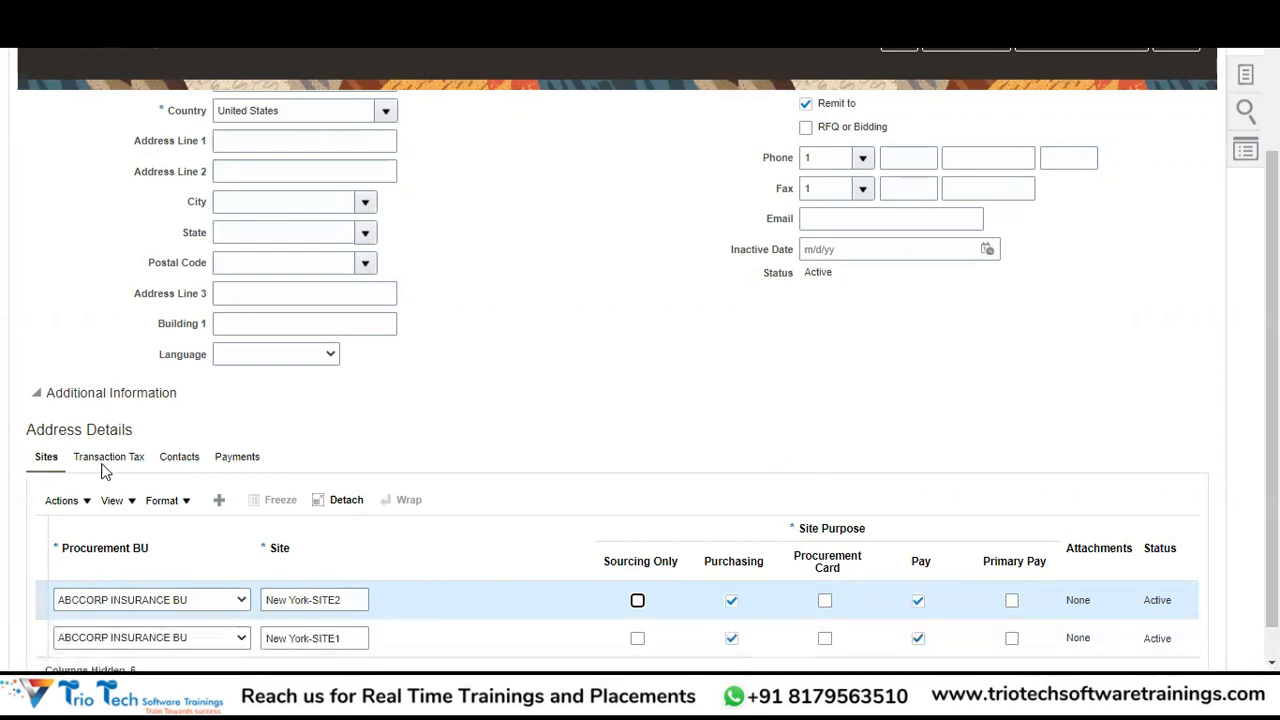
left_click(240, 460)
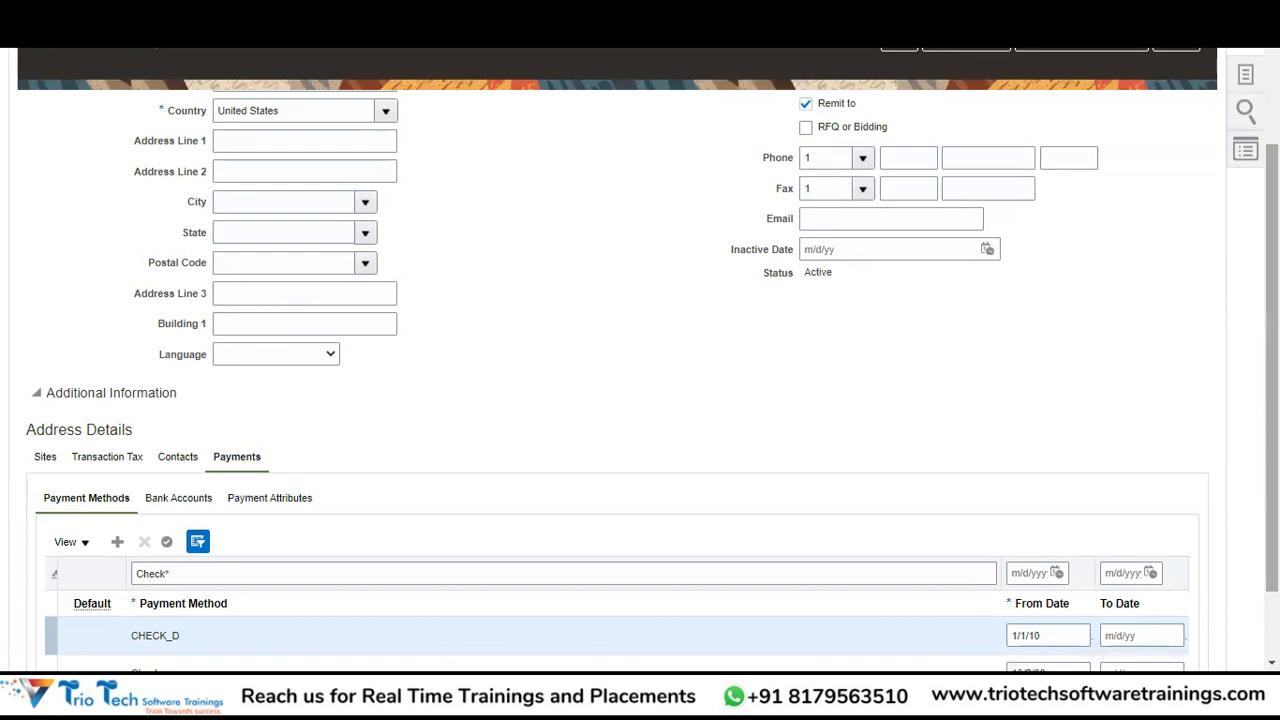
Filter payment methods to EFT, make EFT the default, and show the Bank Accounts list.
scroll(1272, 450, "down", 1)
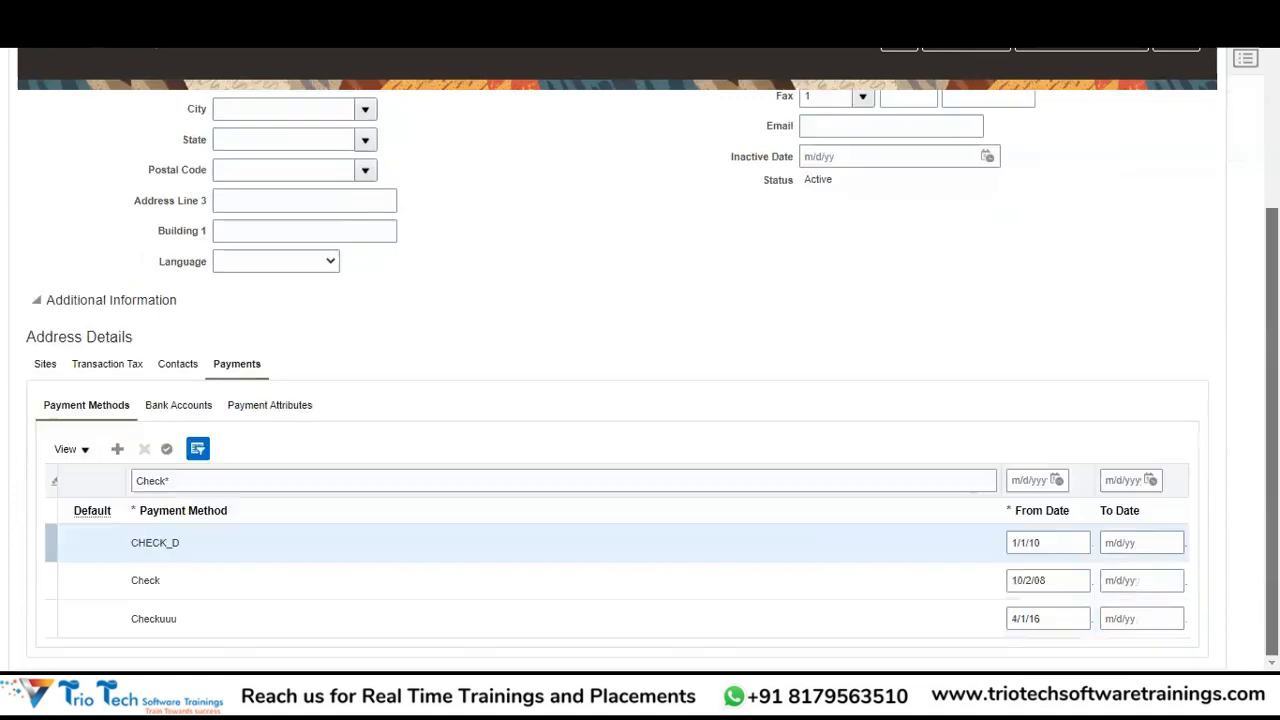
left_click(193, 481)
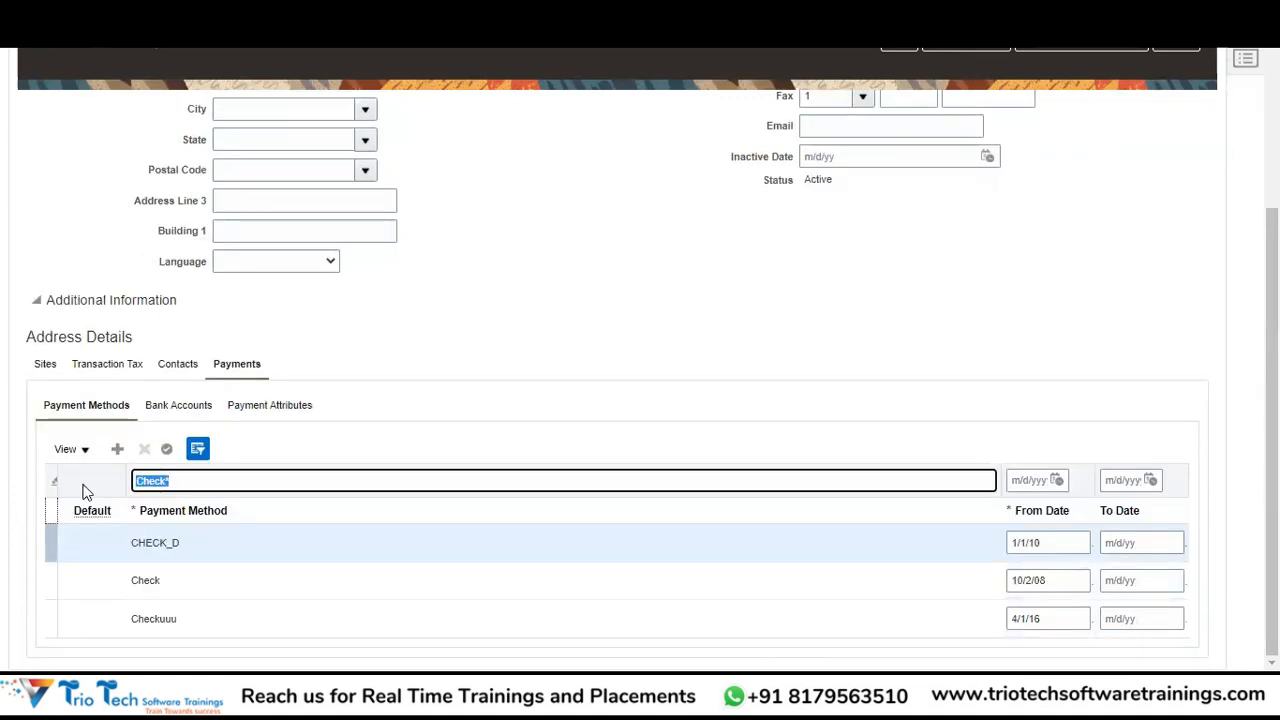
key("BackSpace")
type("EFT")
key("Return")
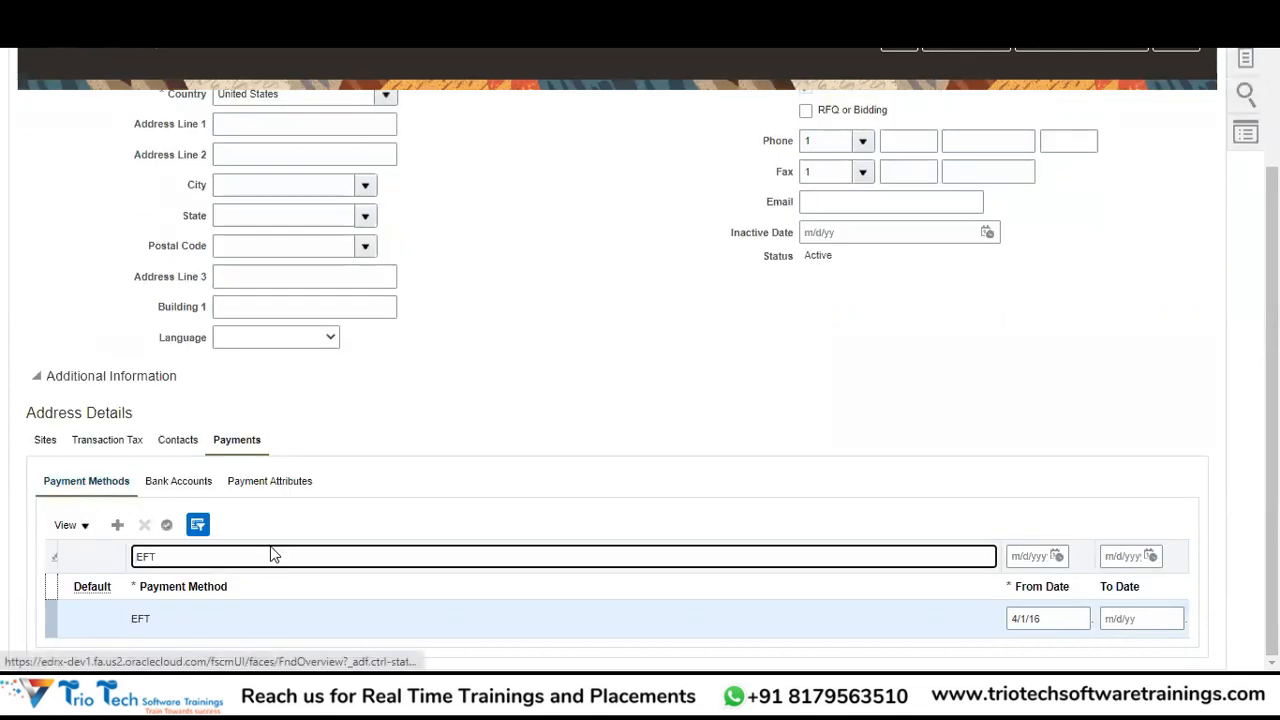
left_click(107, 630)
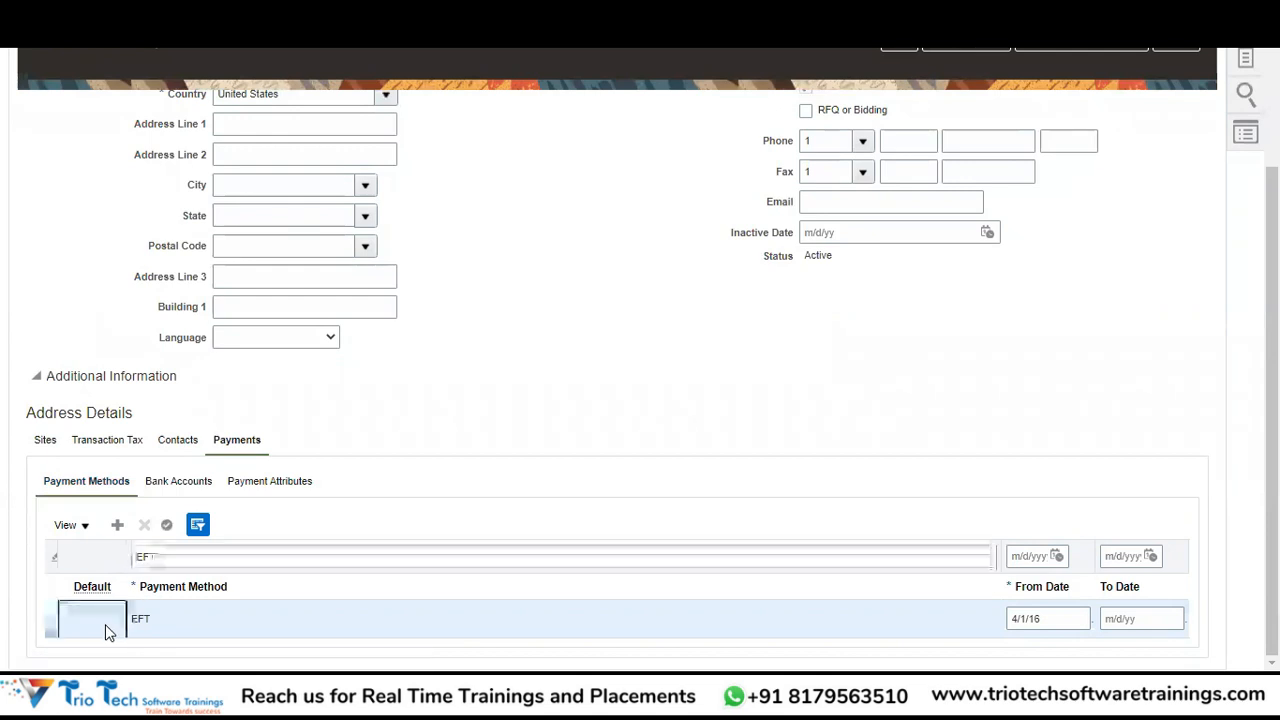
left_click(164, 525)
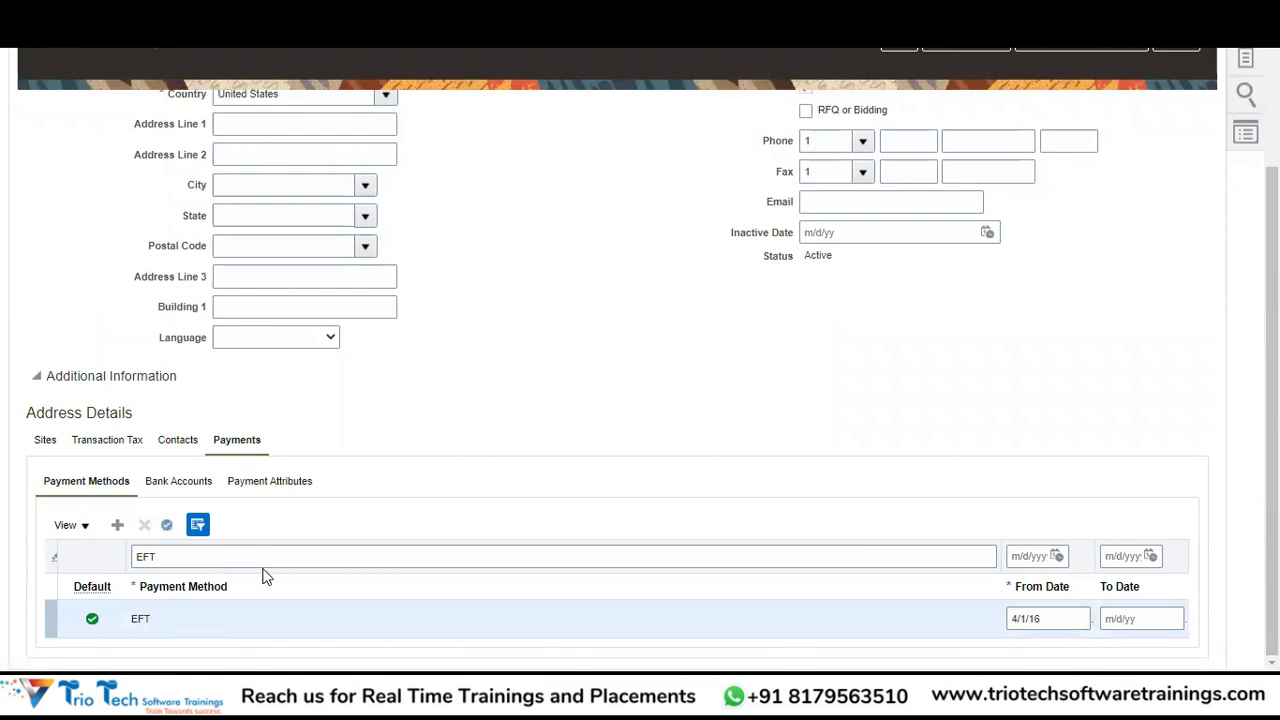
left_click(283, 482)
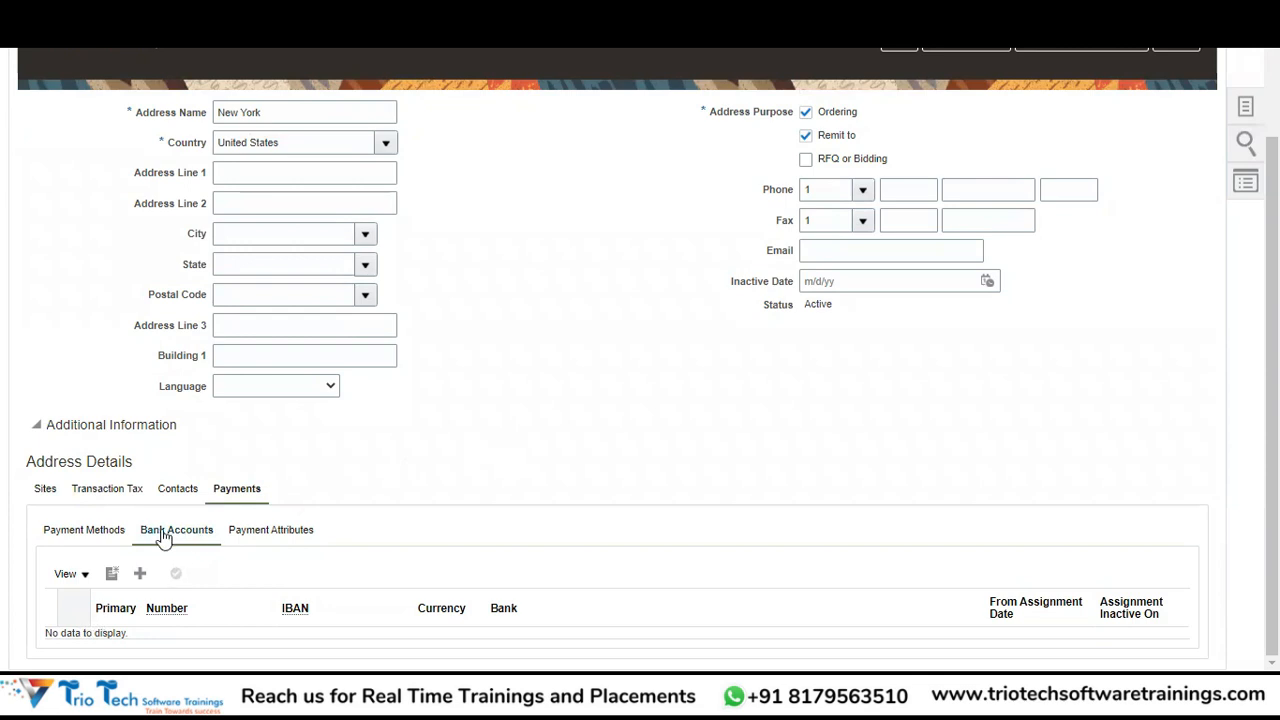
Skip the existing-account search and create a new external bank account for Arora Trading Company INC.
left_click(141, 574)
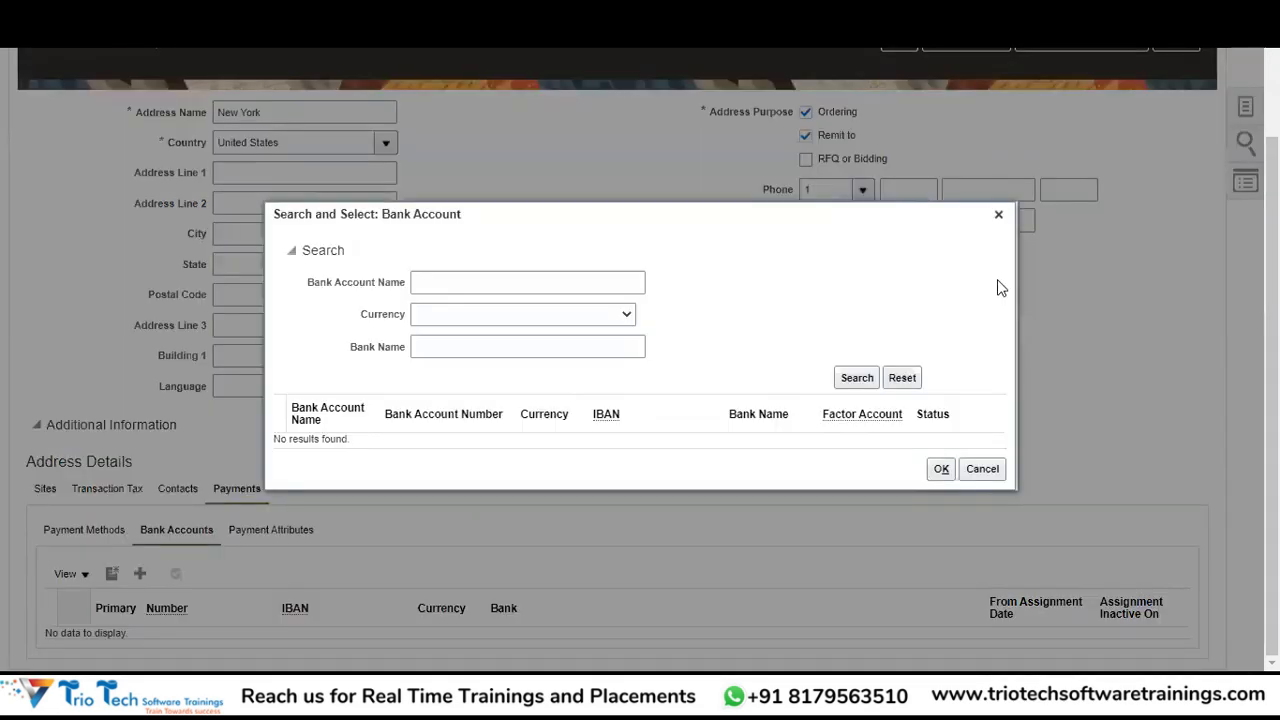
left_click(982, 467)
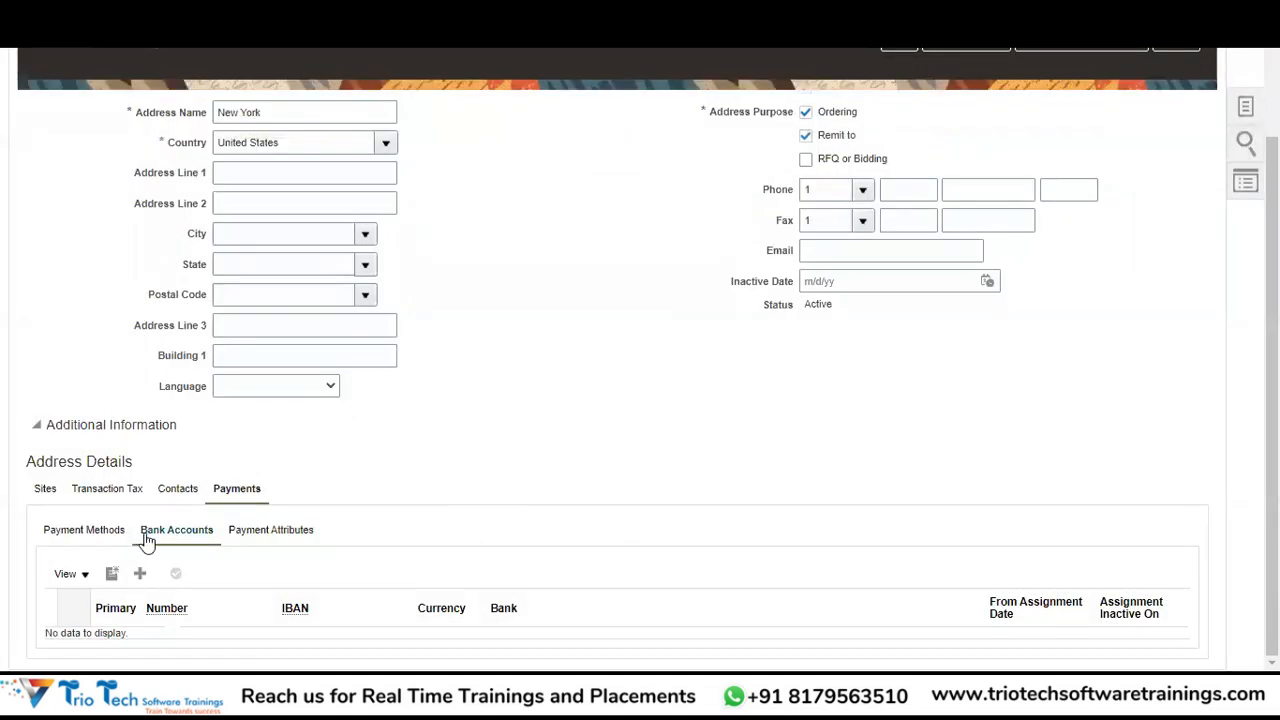
left_click(113, 577)
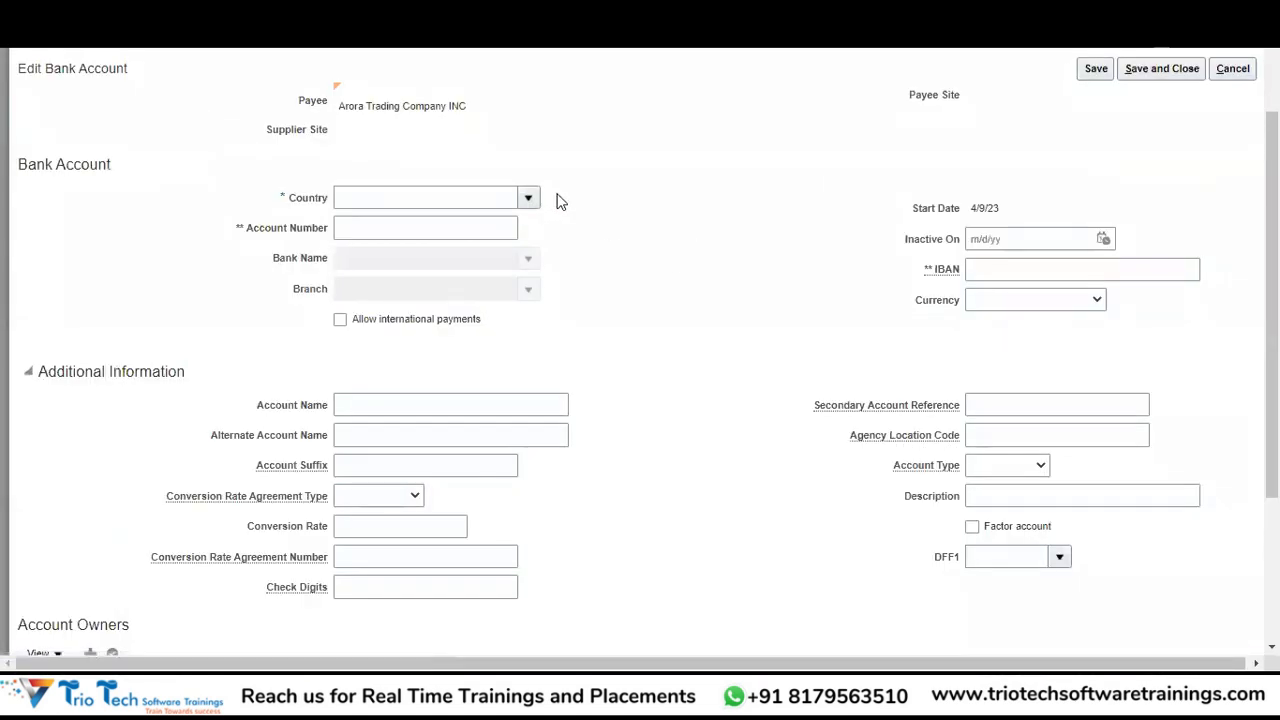
left_click(424, 195)
Set the bank account's country to United States, enter the account number, and launch bank search.
type("Unit")
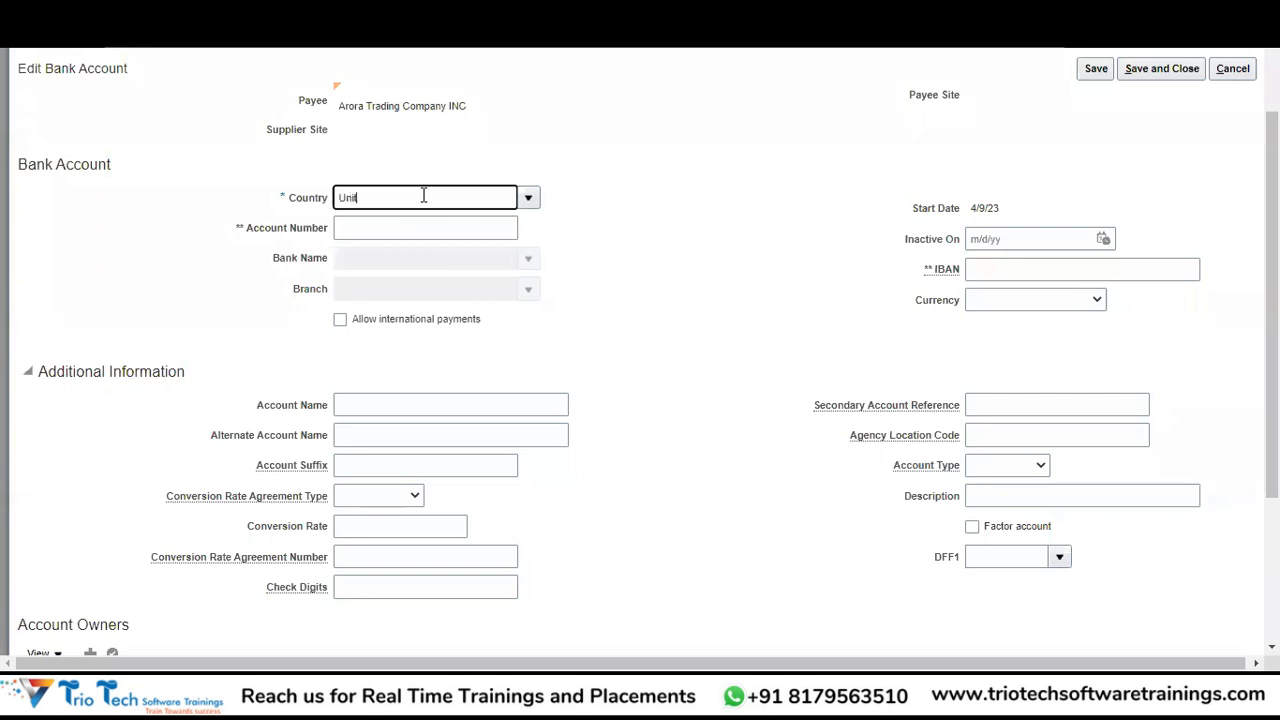
type("ed Sta")
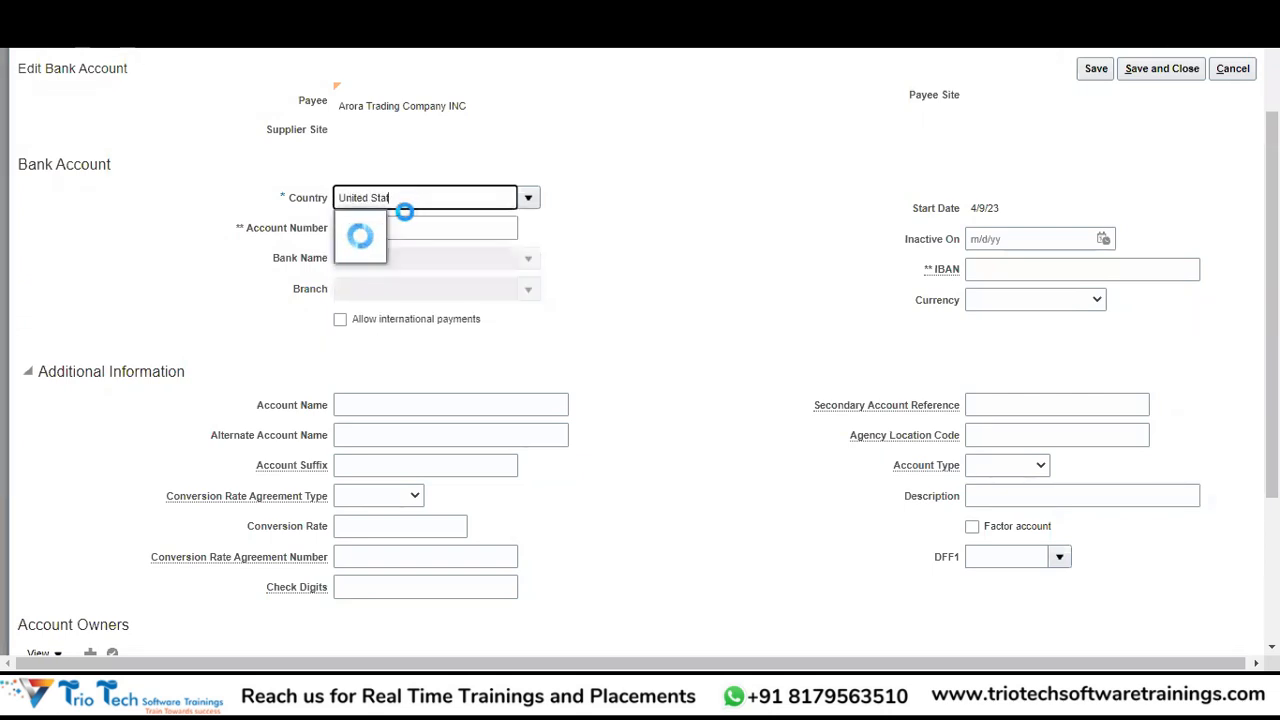
left_click(386, 226)
left_click(367, 229)
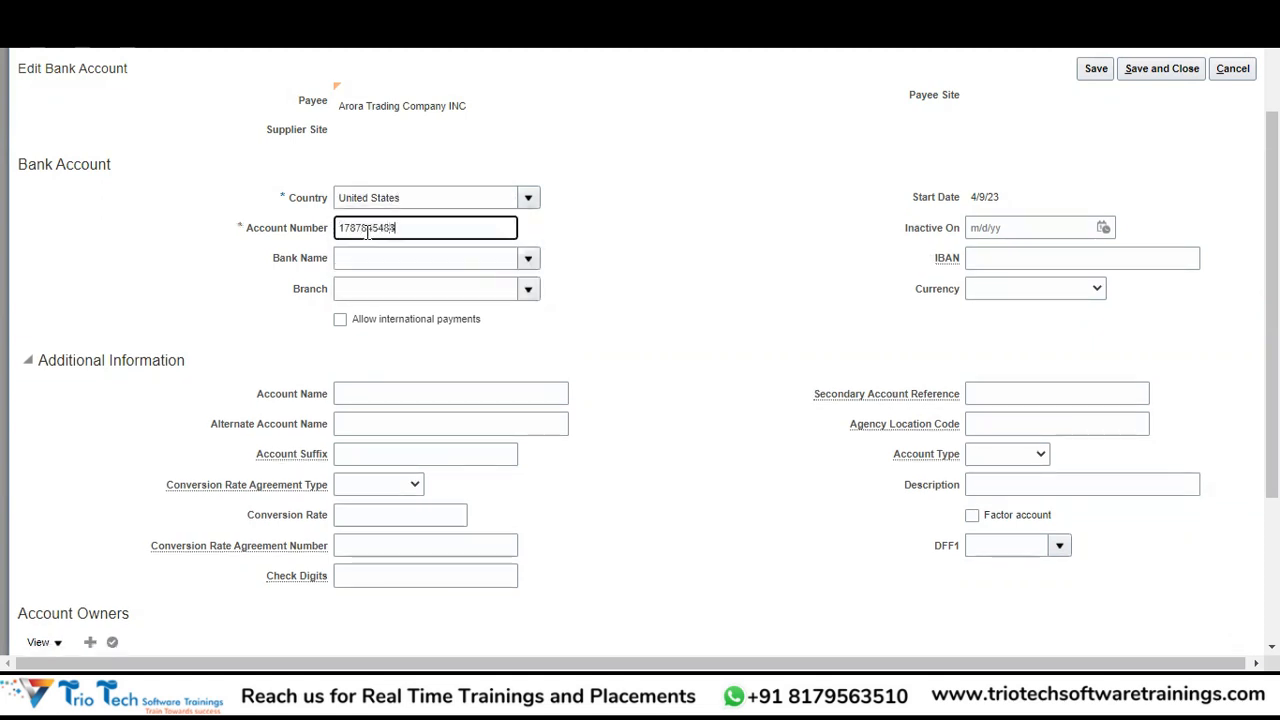
key("Tab")
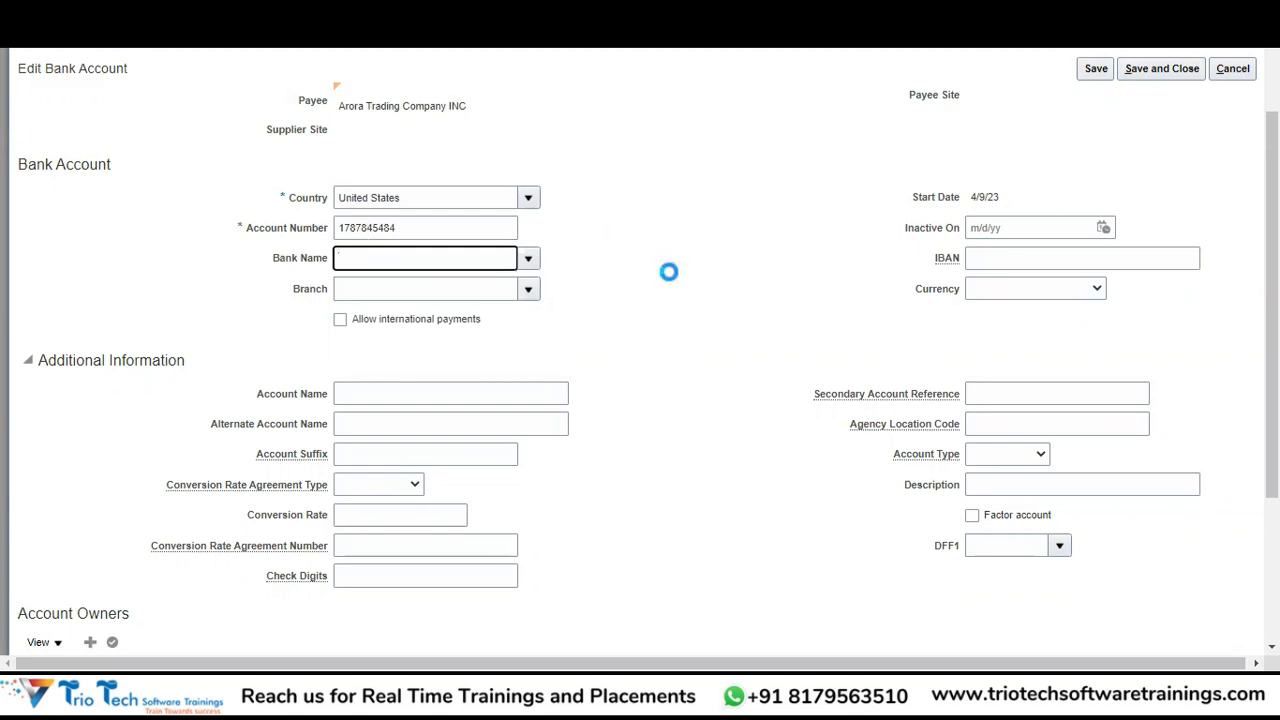
left_click(524, 259)
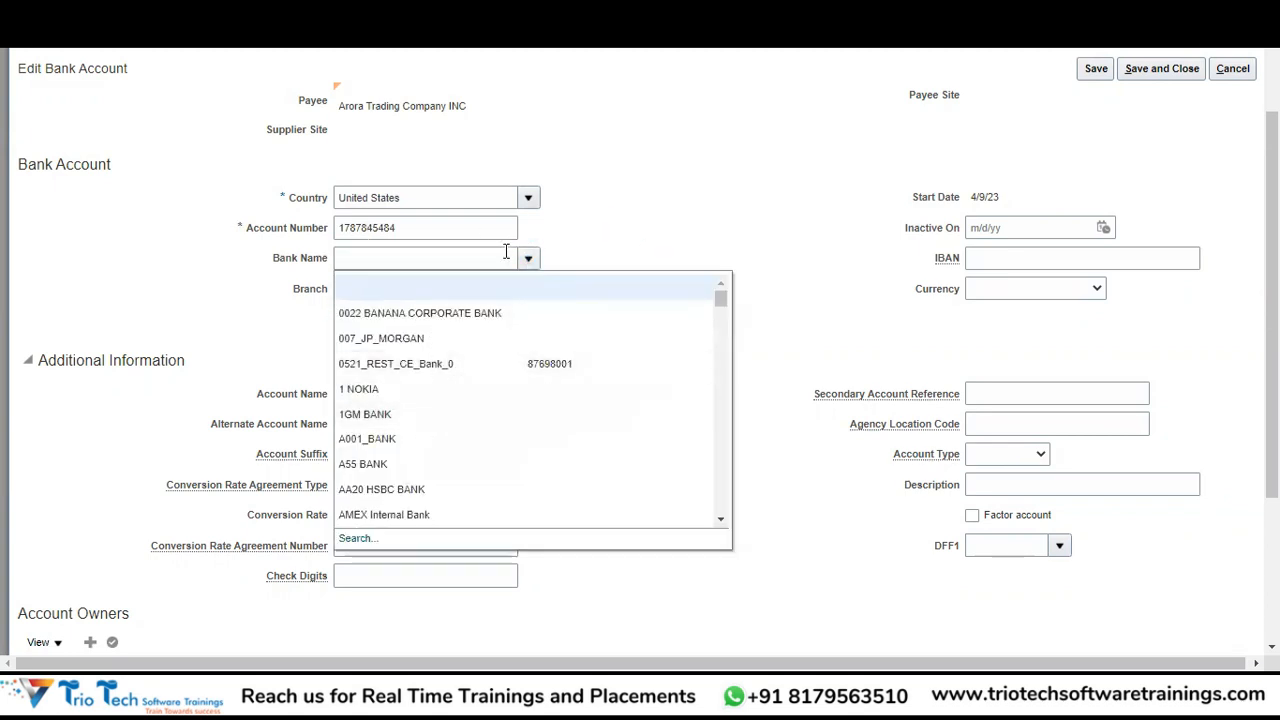
left_click(350, 541)
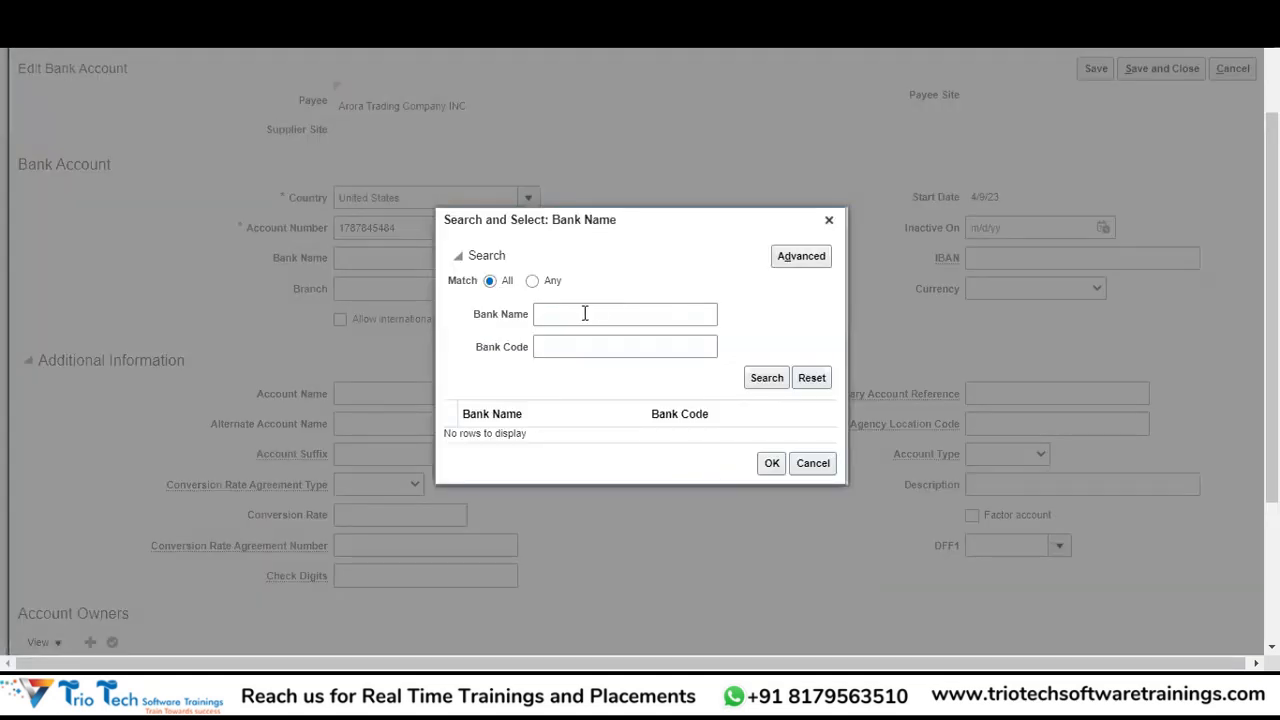
Search for and select Bank of America (BOA-US) as the account's bank.
left_click(585, 313)
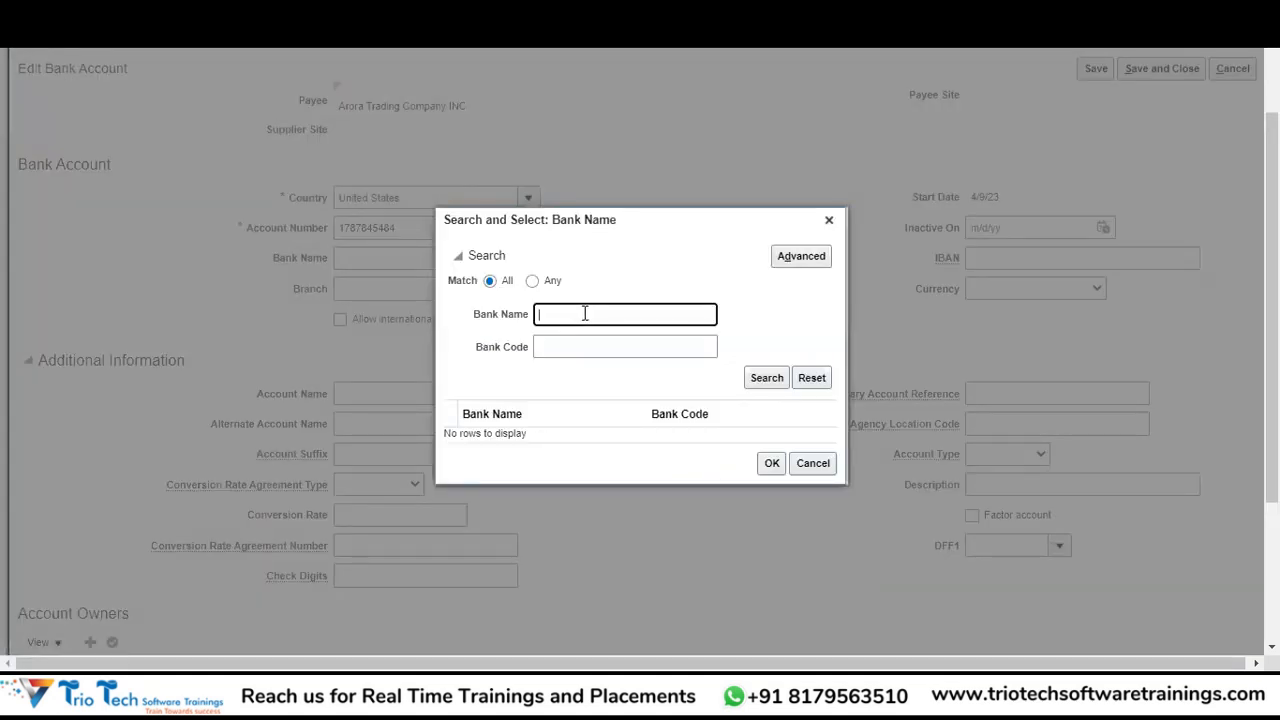
type("Bank of")
type("America")
left_click(765, 380)
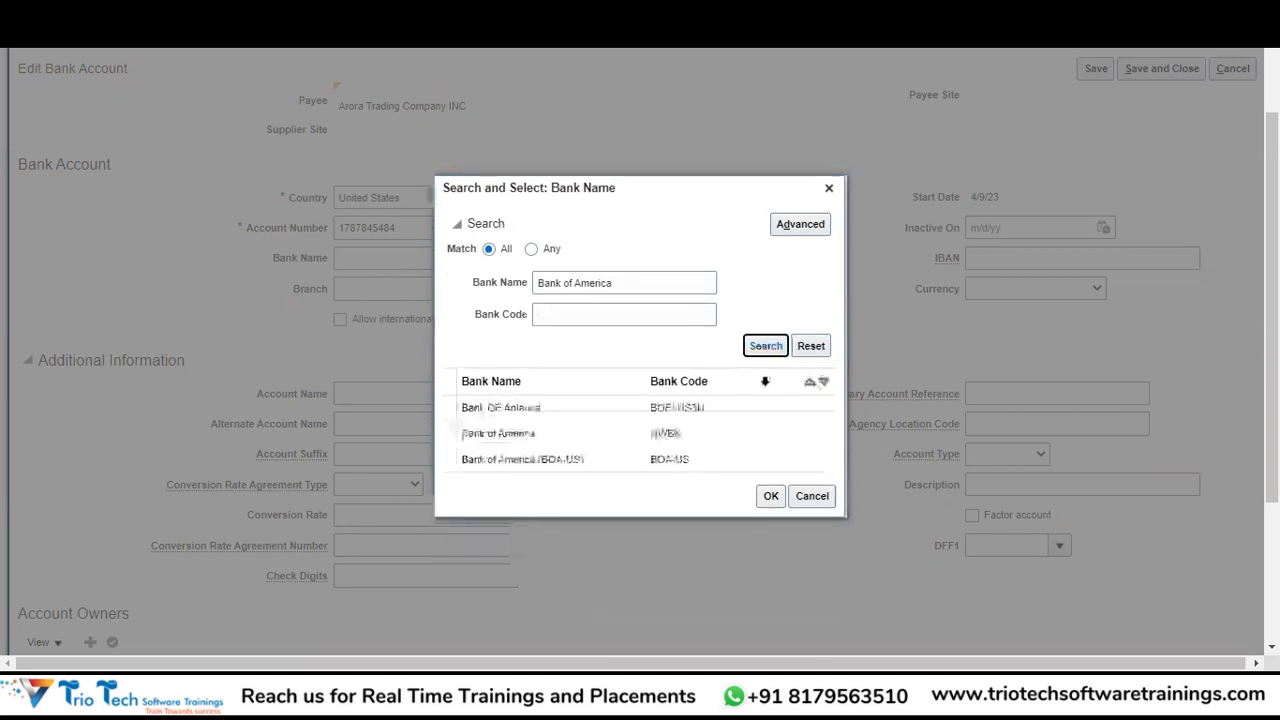
left_click(580, 459)
left_click(771, 497)
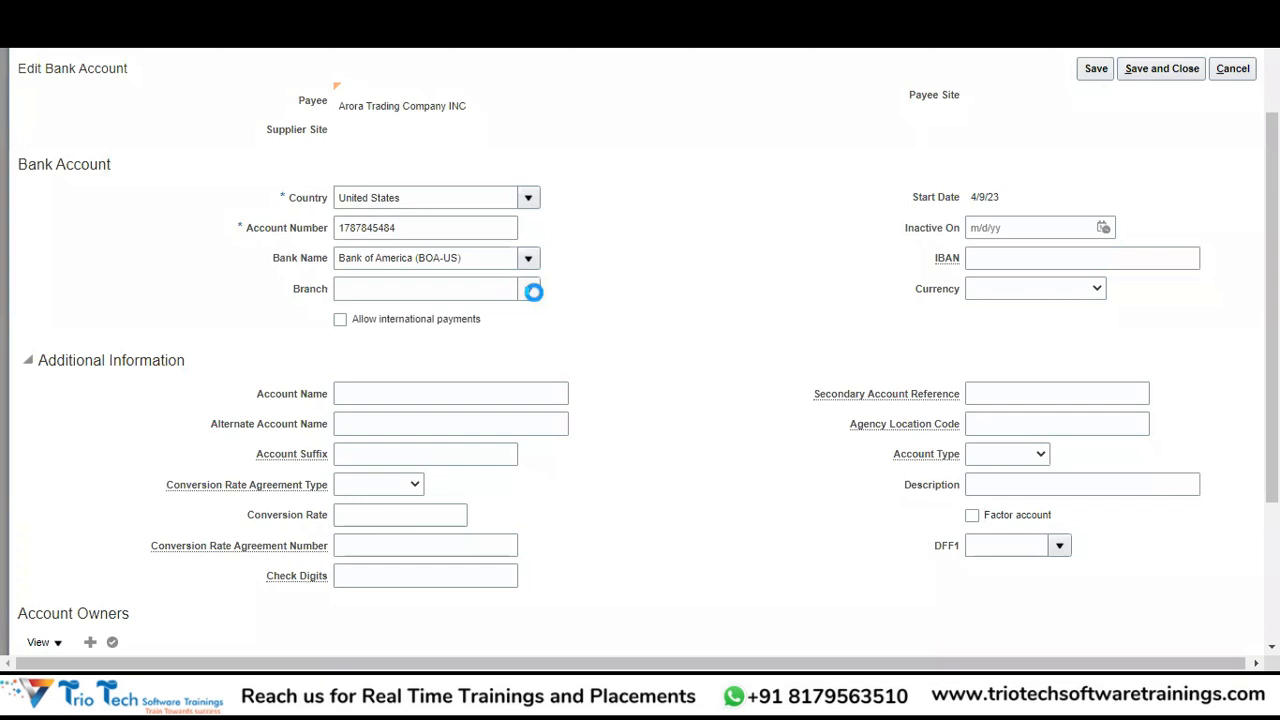
Choose the Bank of America Financial Center branch for the account.
left_click(530, 290)
left_click(477, 343)
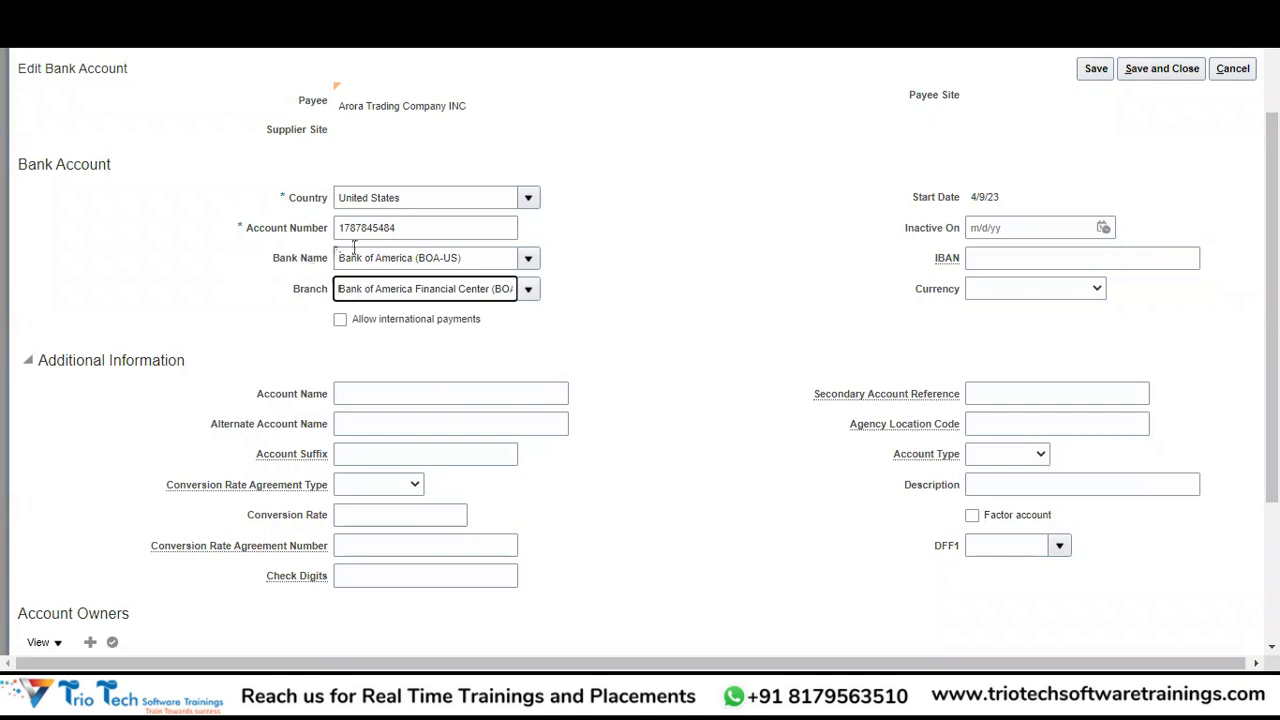
left_click(405, 228)
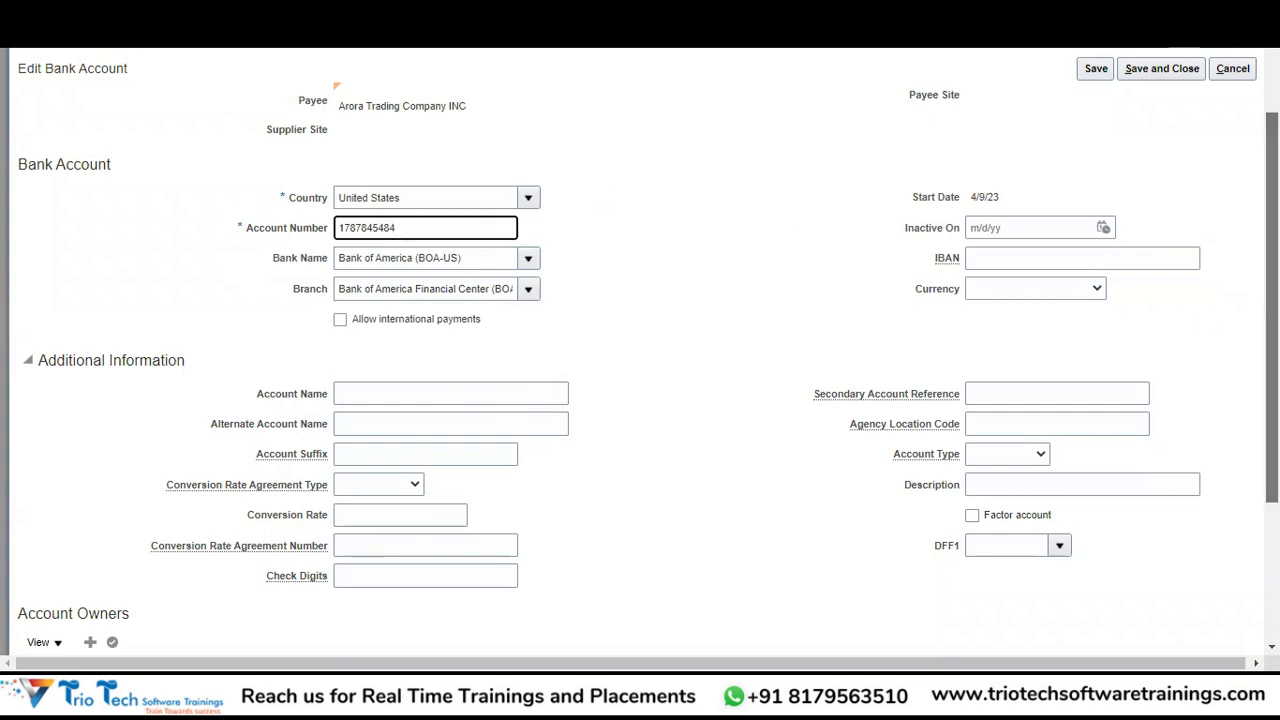
scroll(1268, 300, "down", 1)
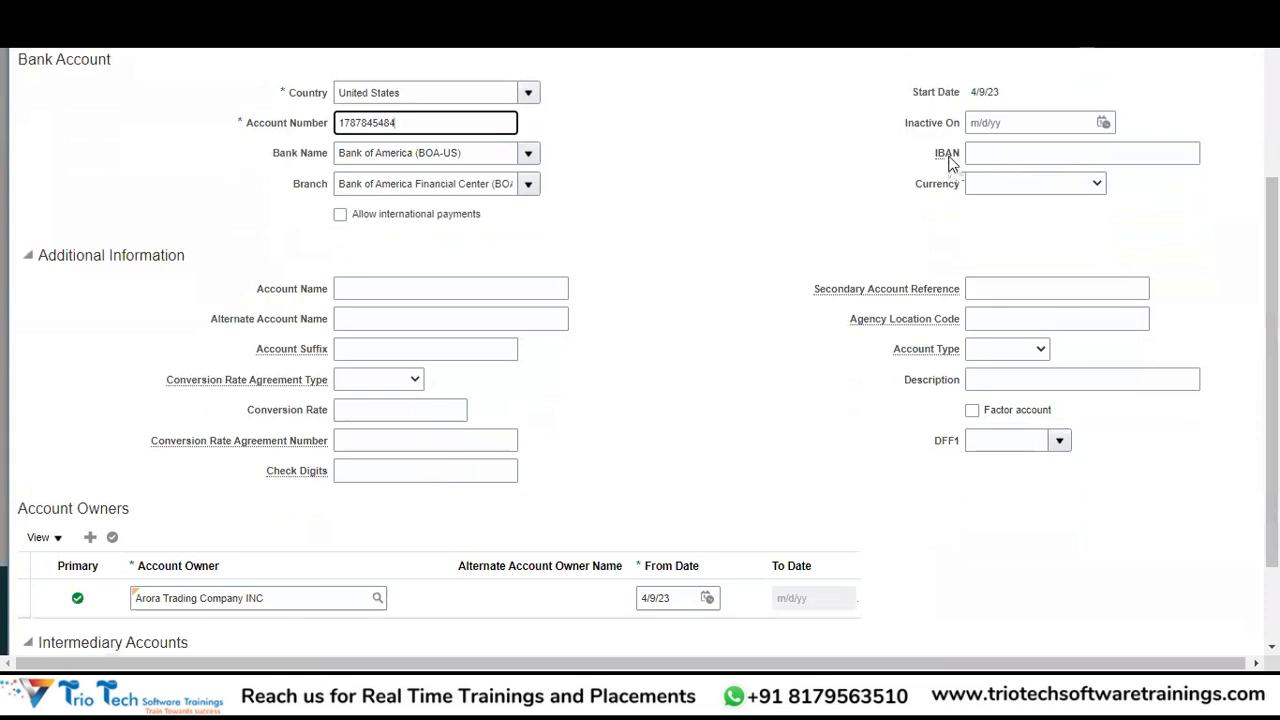
mouse_move(940, 165)
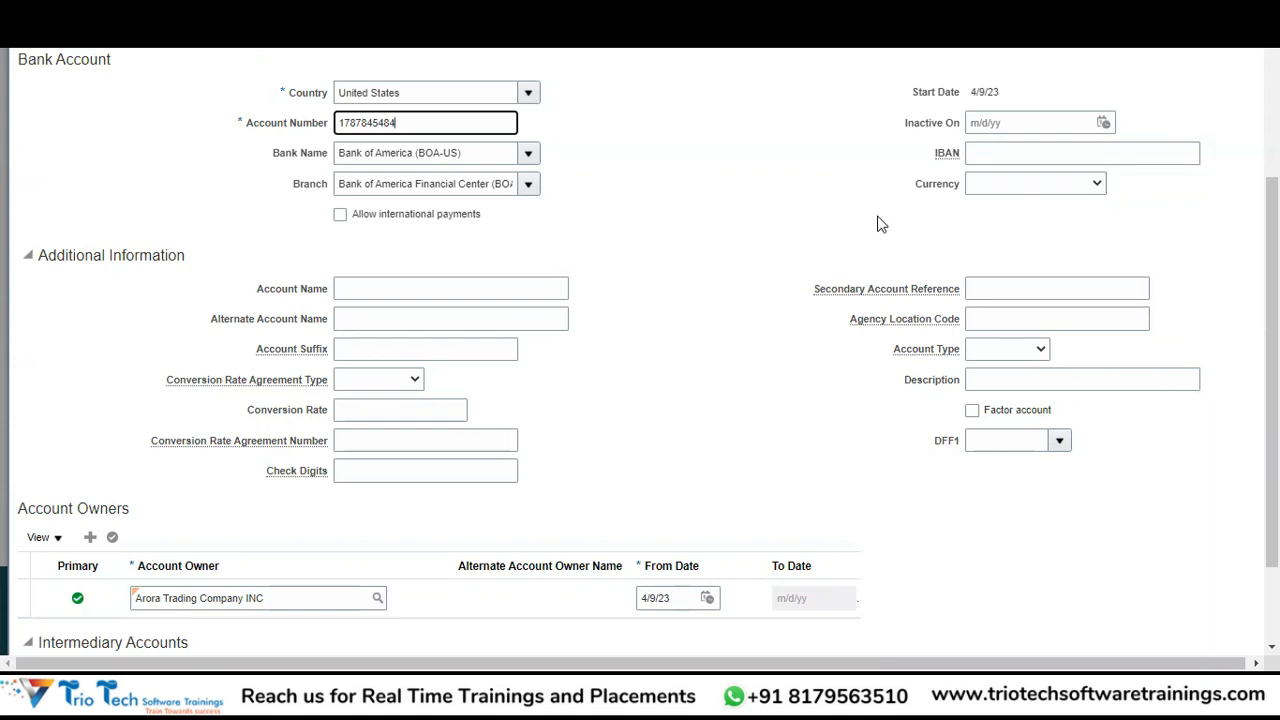
Set the account currency to USD - US Dollar COLLEGE and allow international payments.
left_click(995, 185)
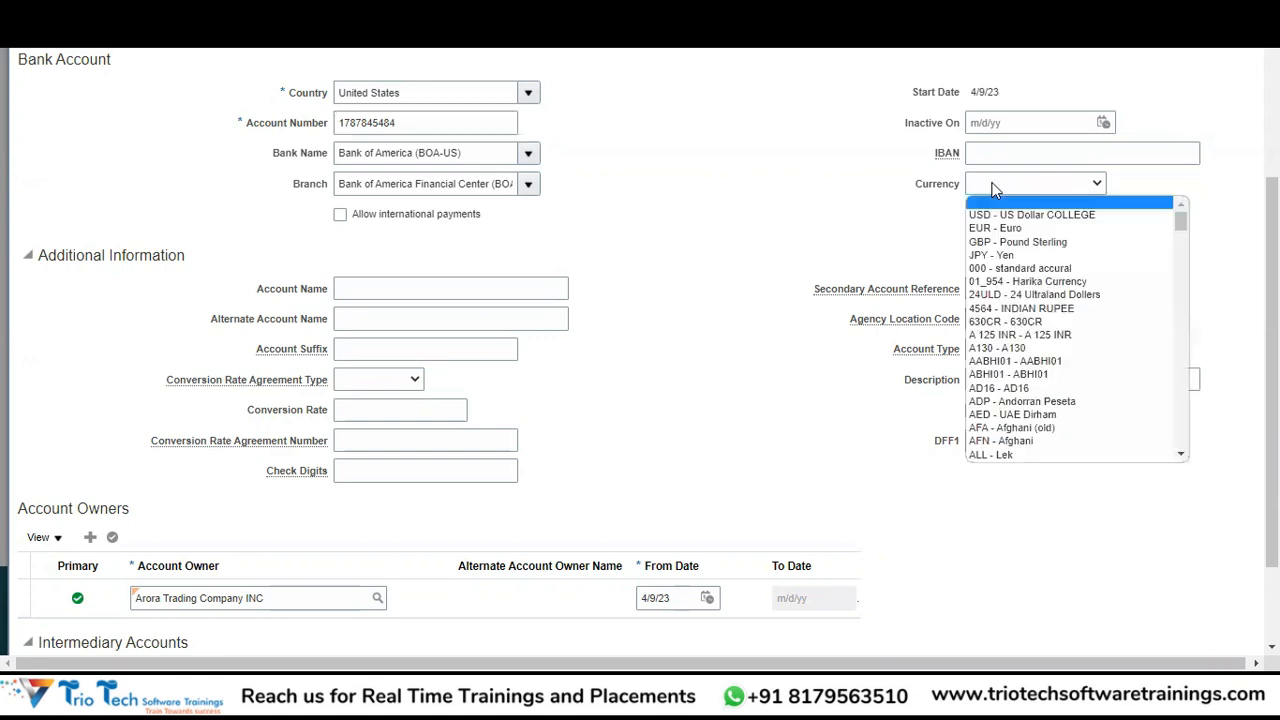
left_click(993, 217)
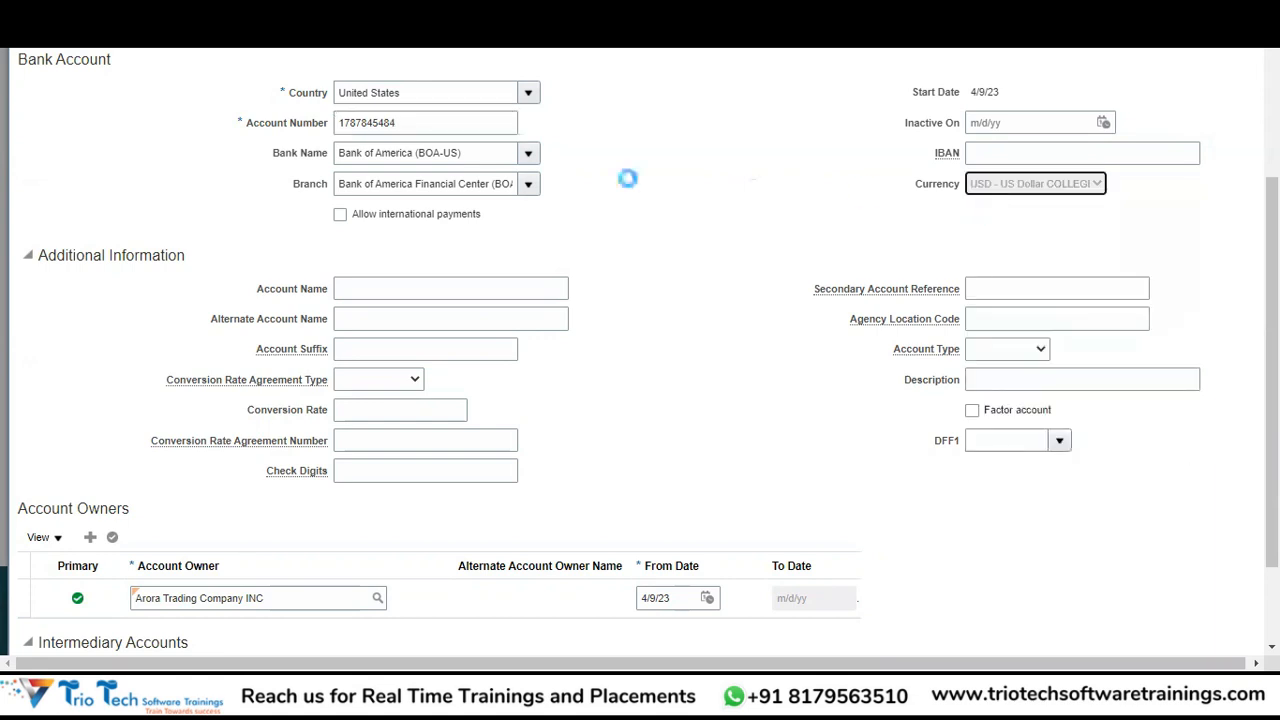
left_click(836, 188)
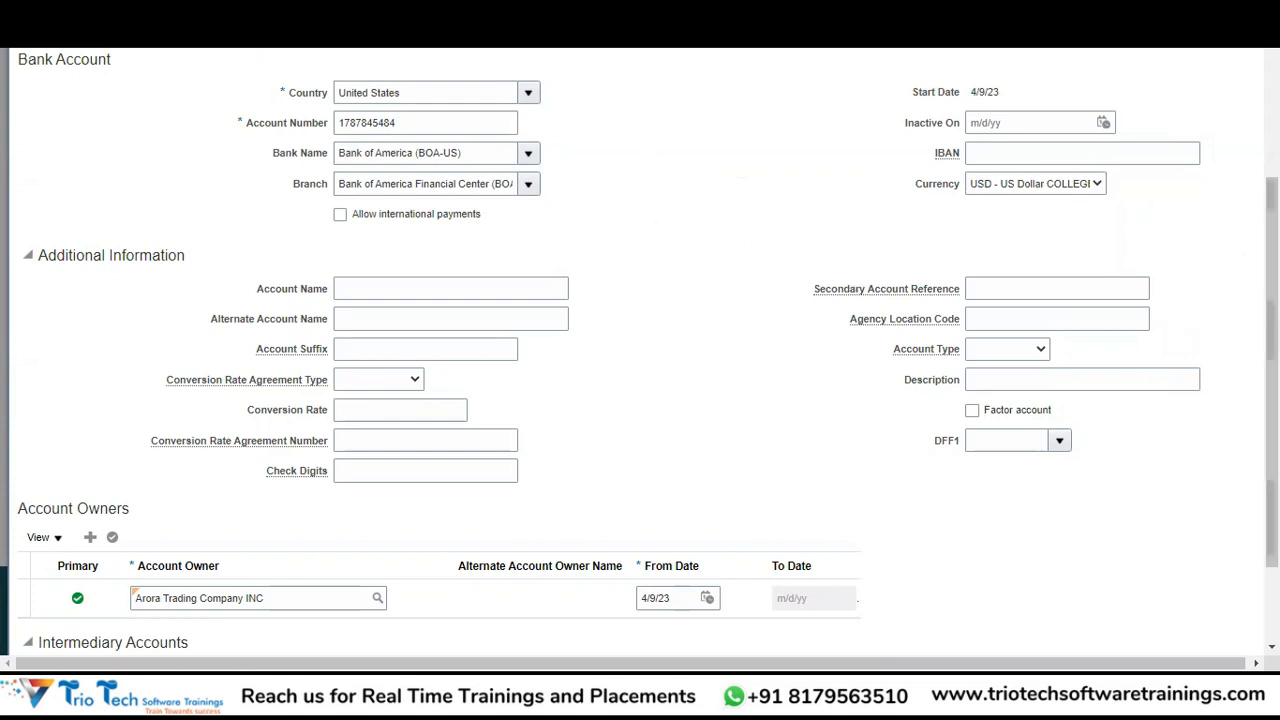
scroll(1270, 330, "down", 2)
mouse_move(1271, 405)
left_mouse_down()
mouse_move(1271, 330)
mouse_move(1271, 405)
left_mouse_up()
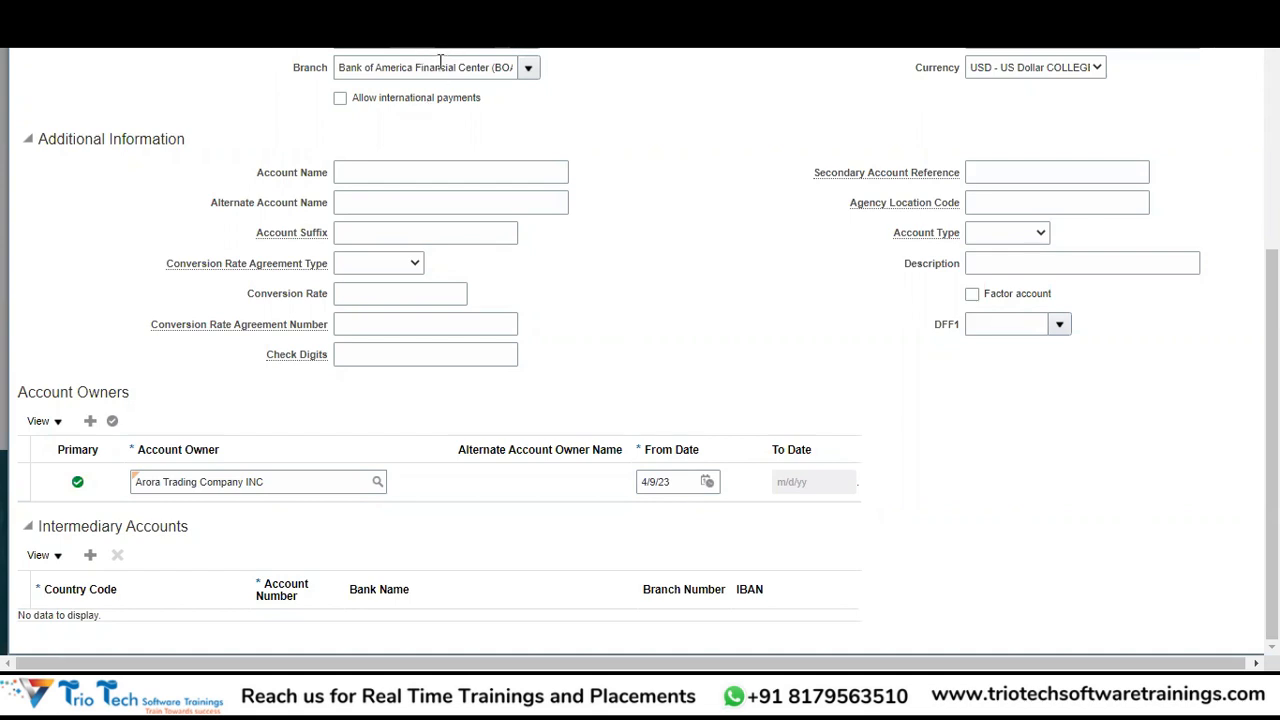
left_click(354, 101)
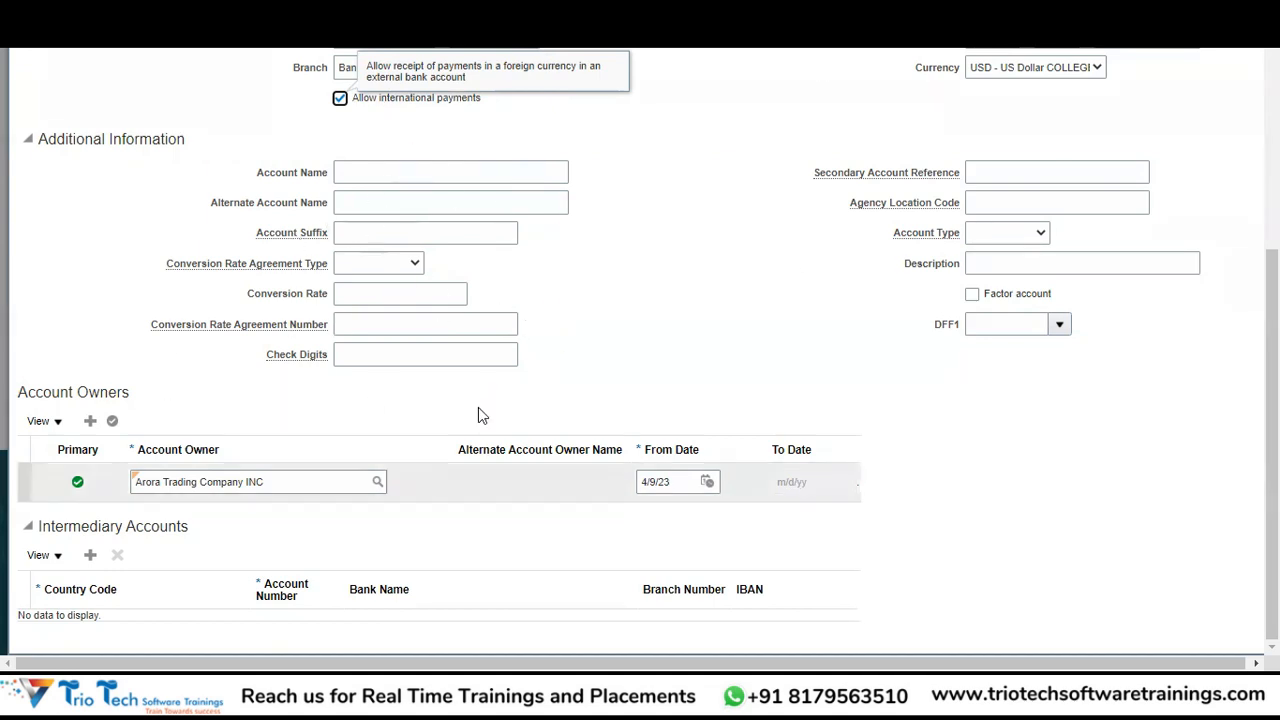
left_click_drag(1272, 366, 1272, 162)
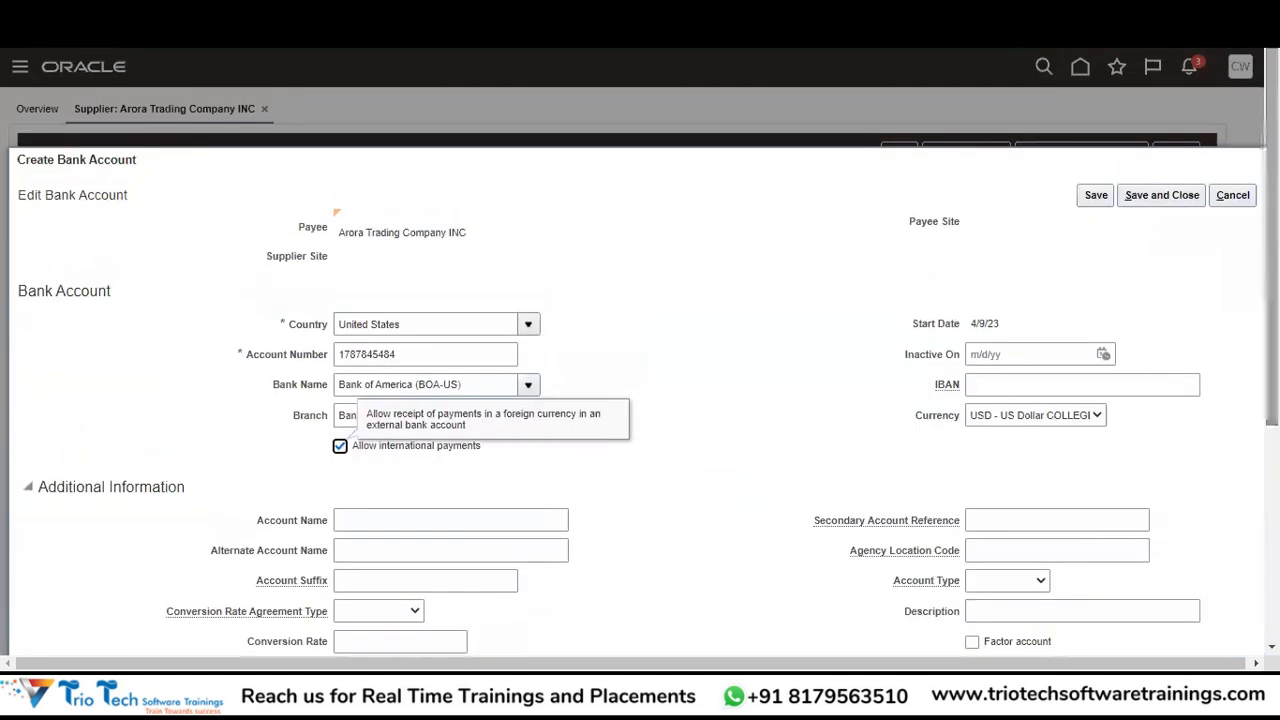
Save and close the Bank of America USD account, then review Payment Methods showing EFT.
left_click(1096, 195)
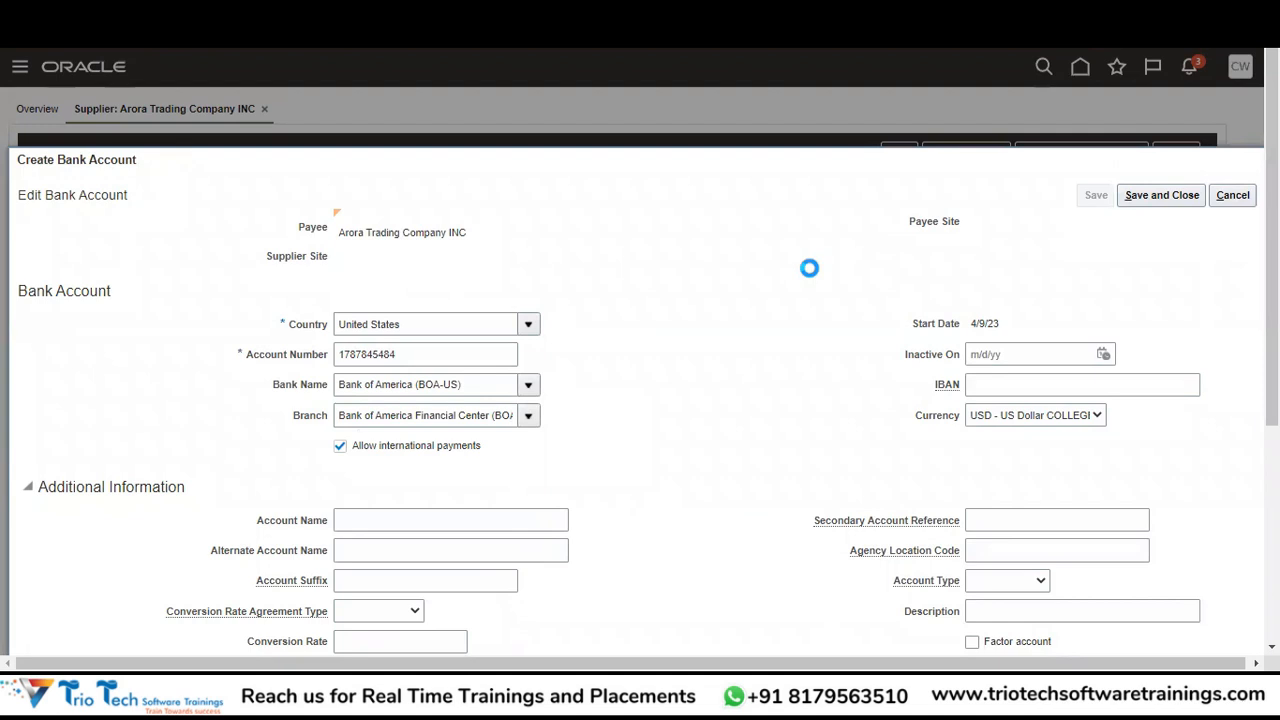
left_click(1152, 194)
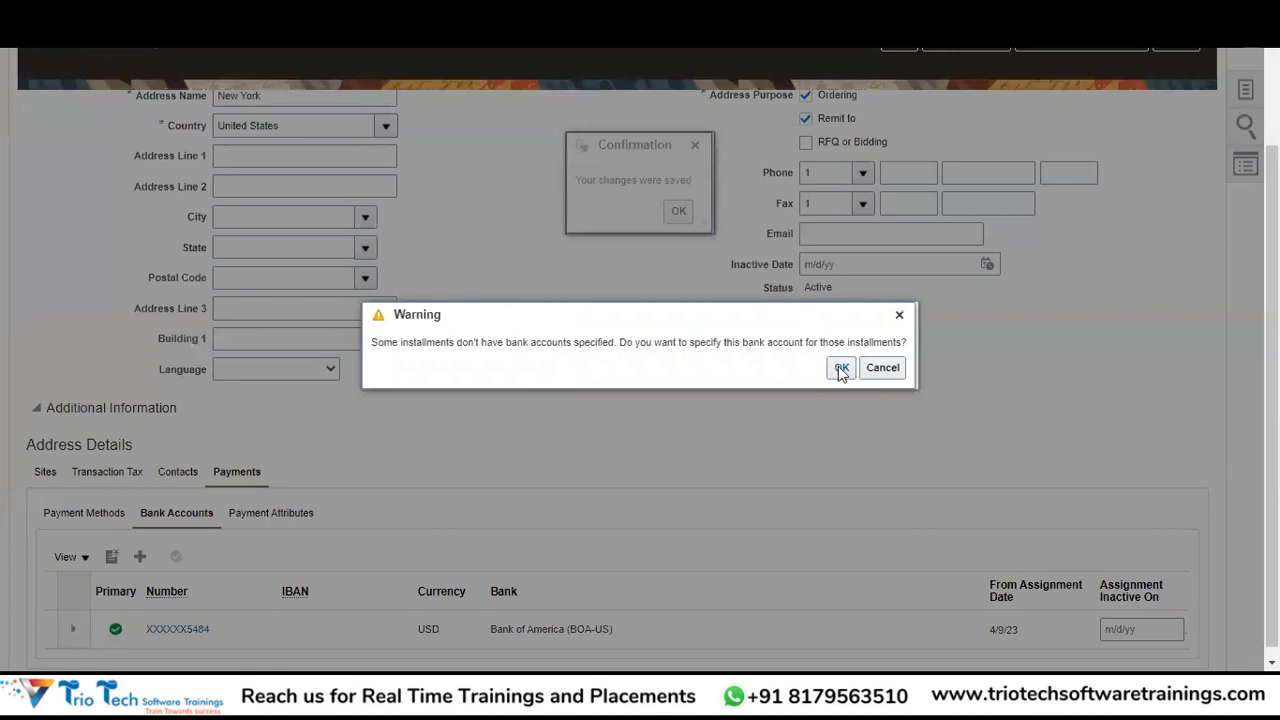
left_click(841, 368)
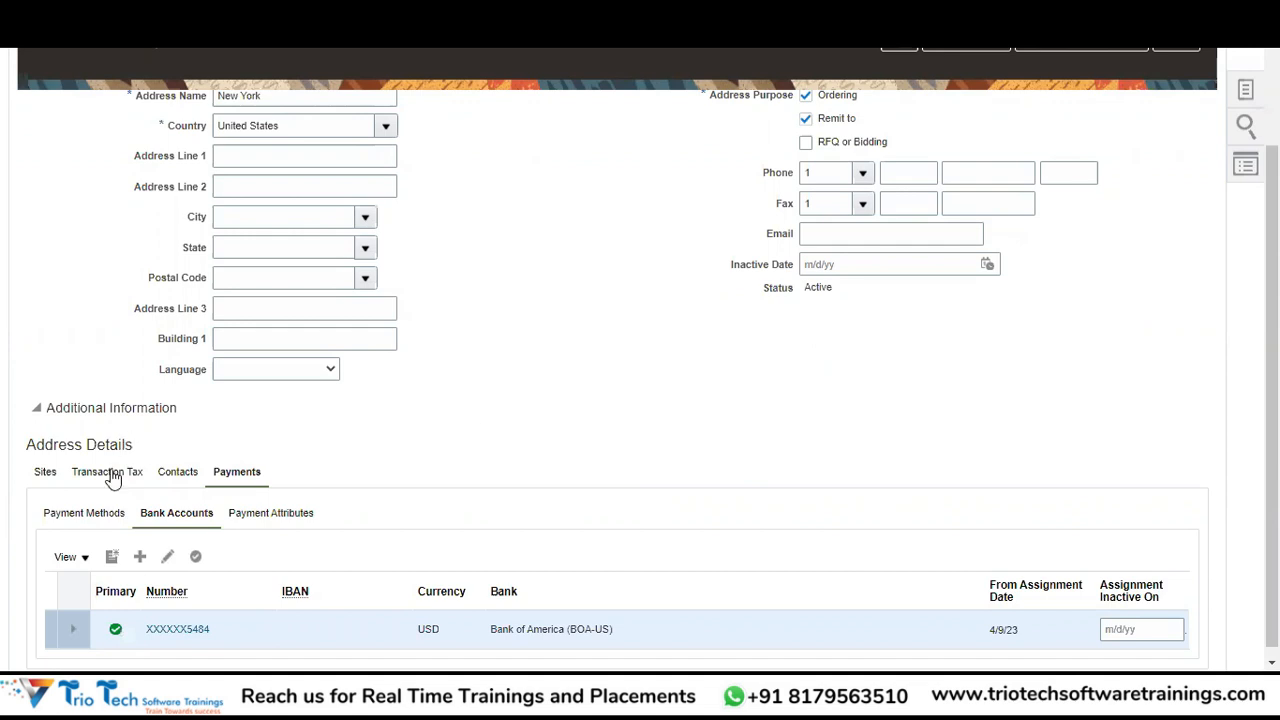
left_click(84, 517)
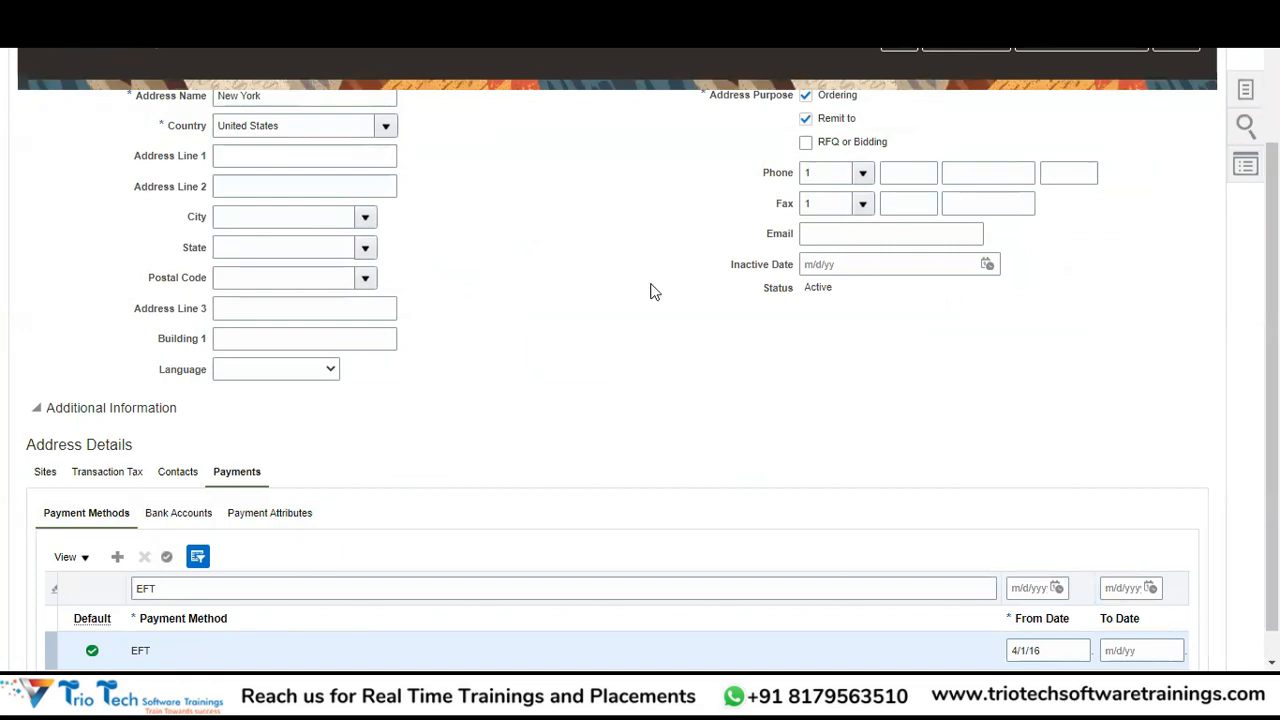
Save and close the New York address, then show the supplier's Sites list.
left_click(952, 50)
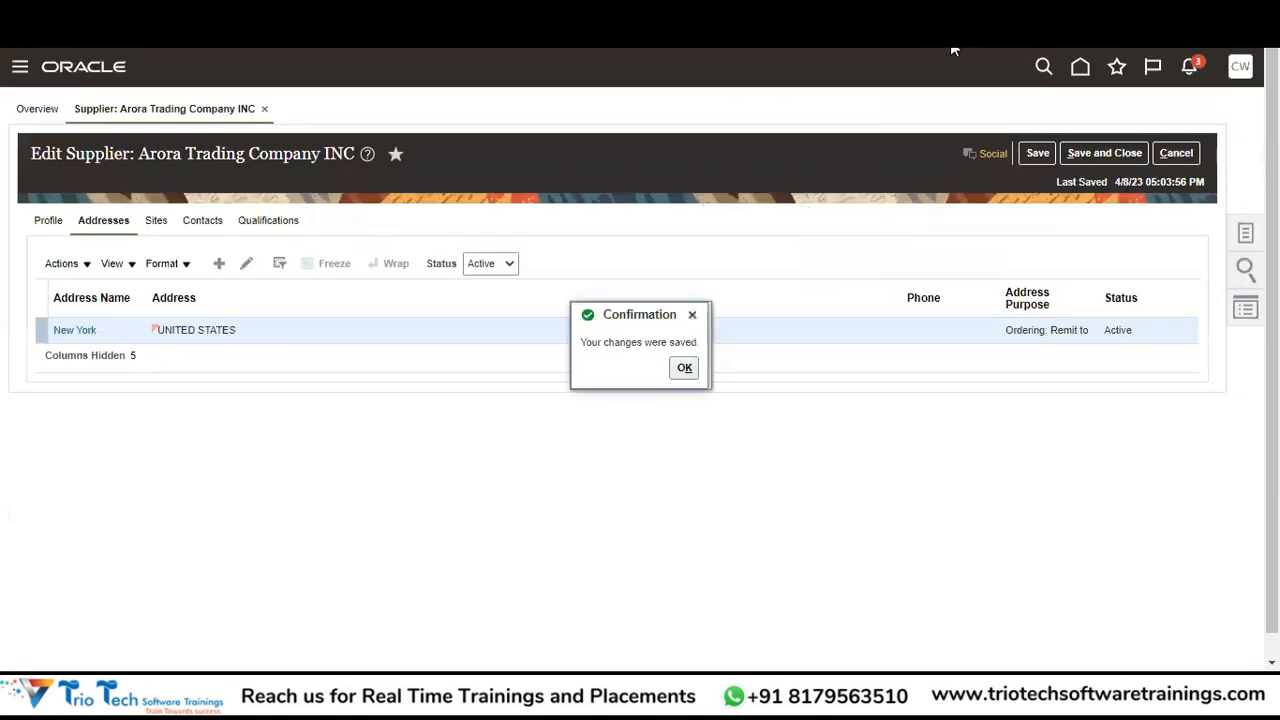
left_click(685, 372)
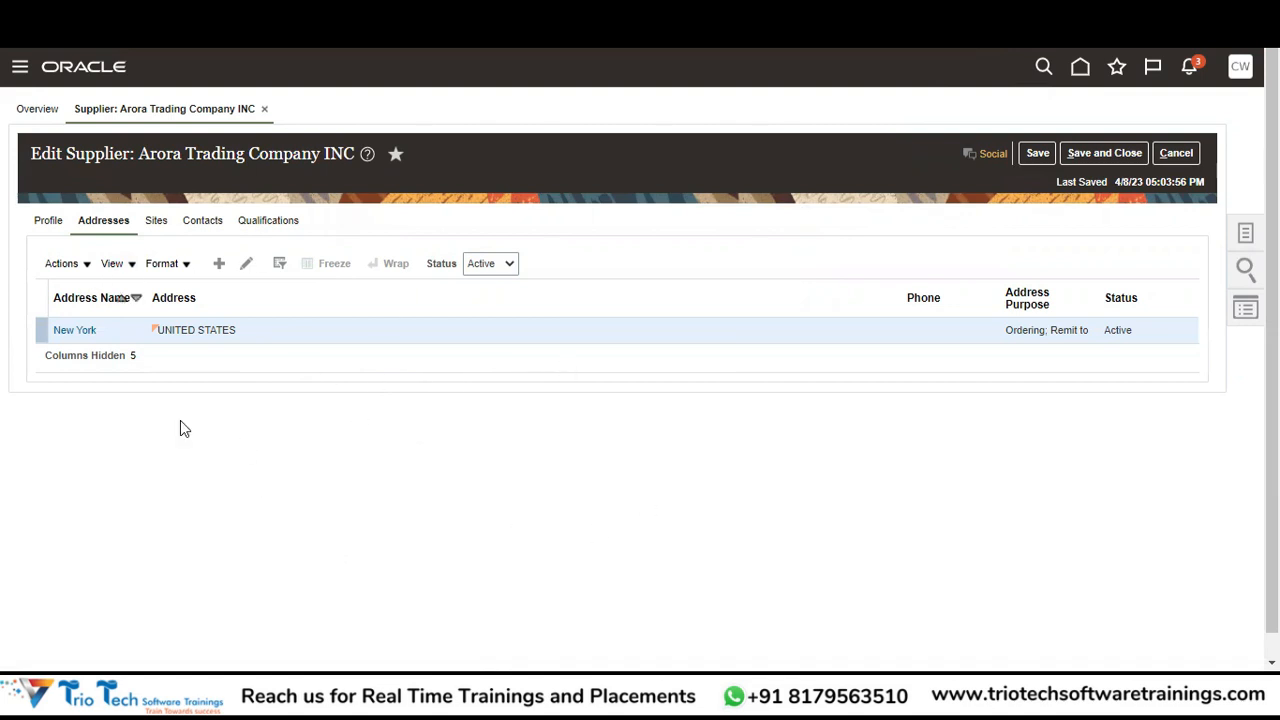
left_click(155, 222)
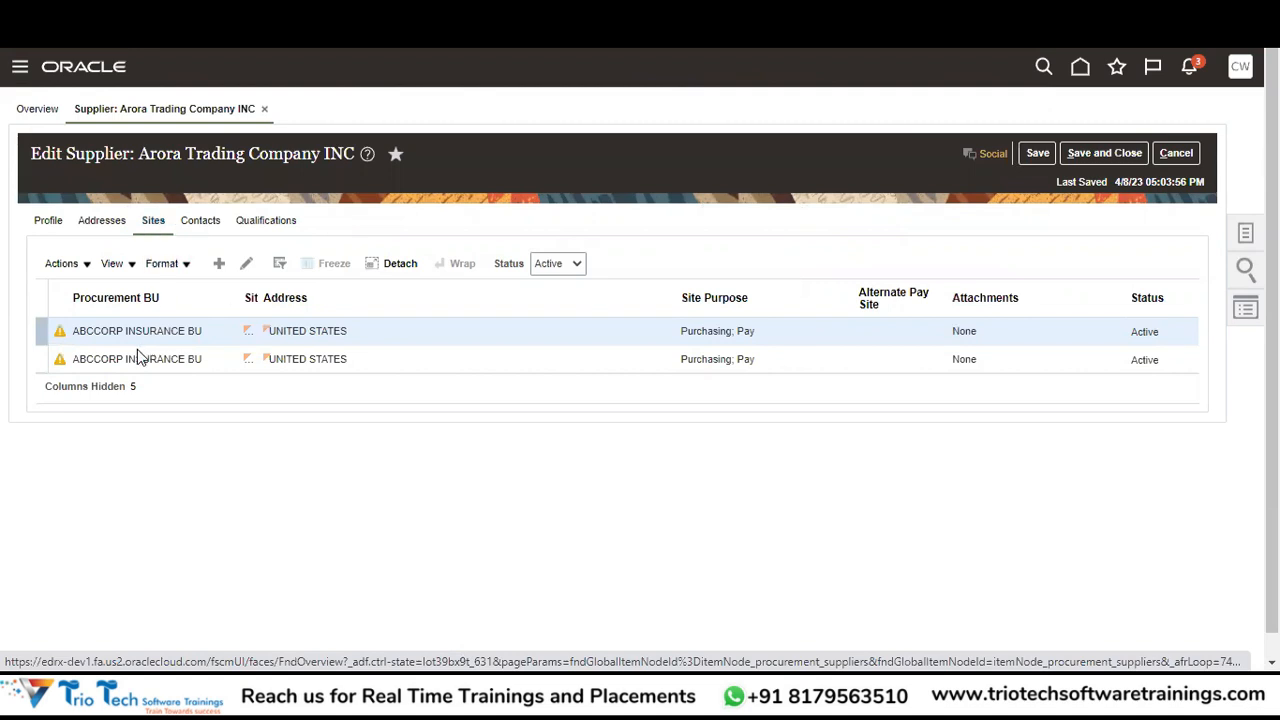
Widen the Site column to read New York-SITE1 and New York-SITE2, selecting each row.
left_click_drag(261, 289, 354, 300)
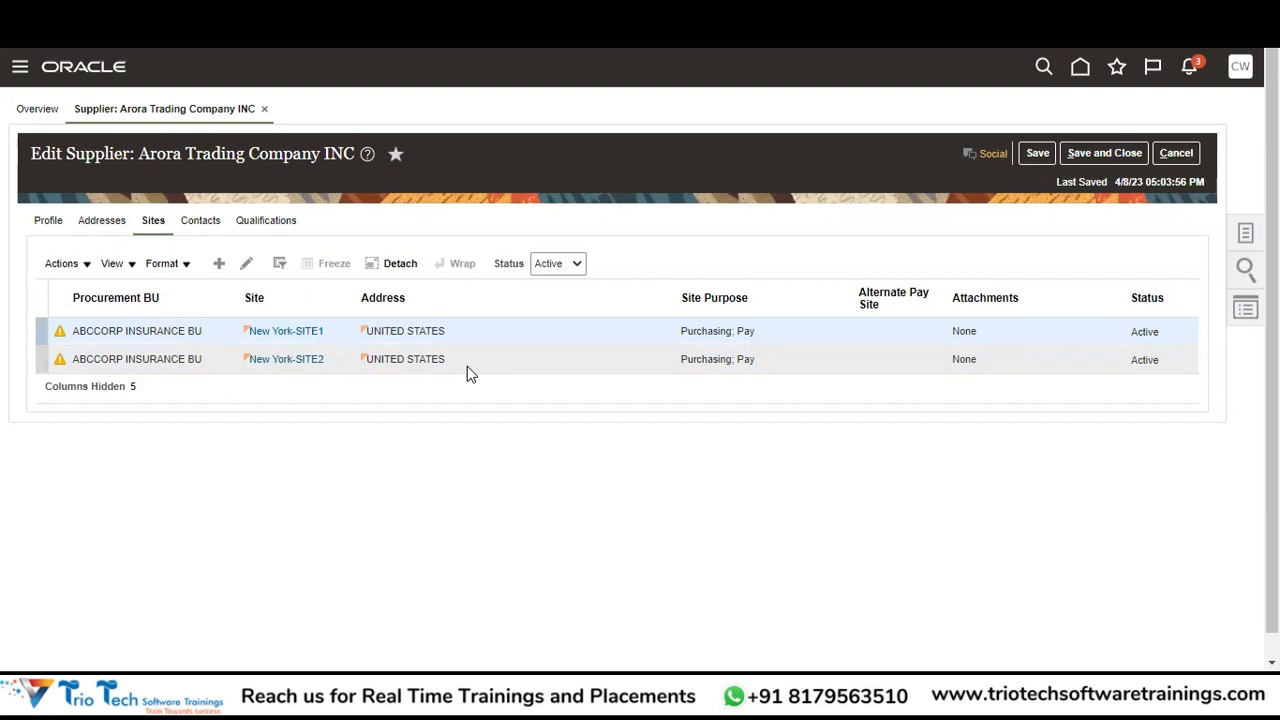
left_click(194, 364)
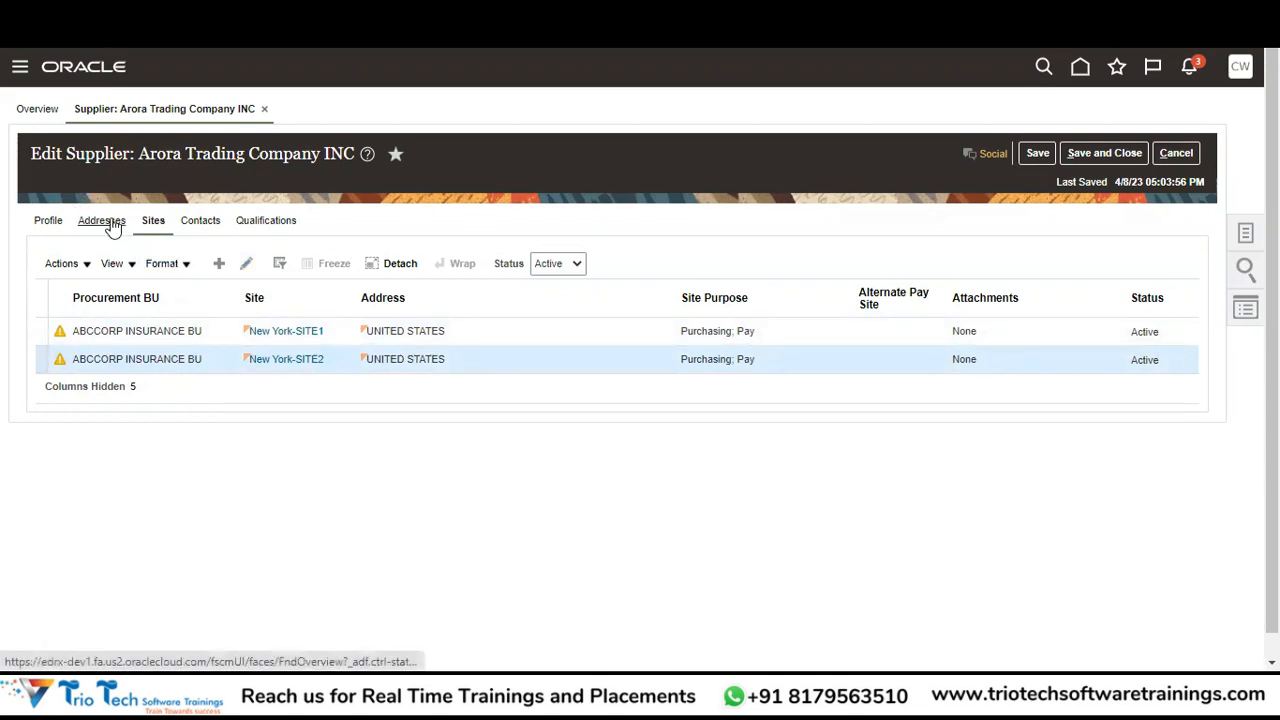
left_click(208, 328)
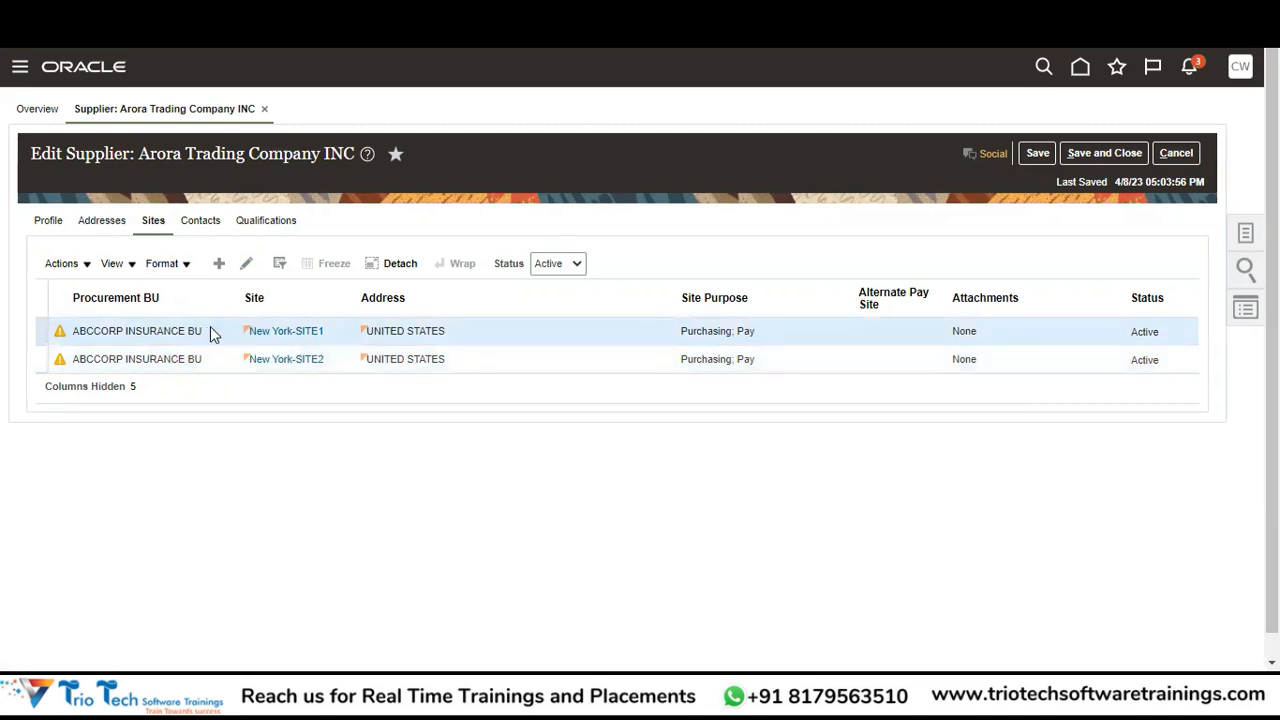
Open New York-SITE1 in Edit Site to review its Purchasing and Pay purposes and Active status.
left_click(247, 264)
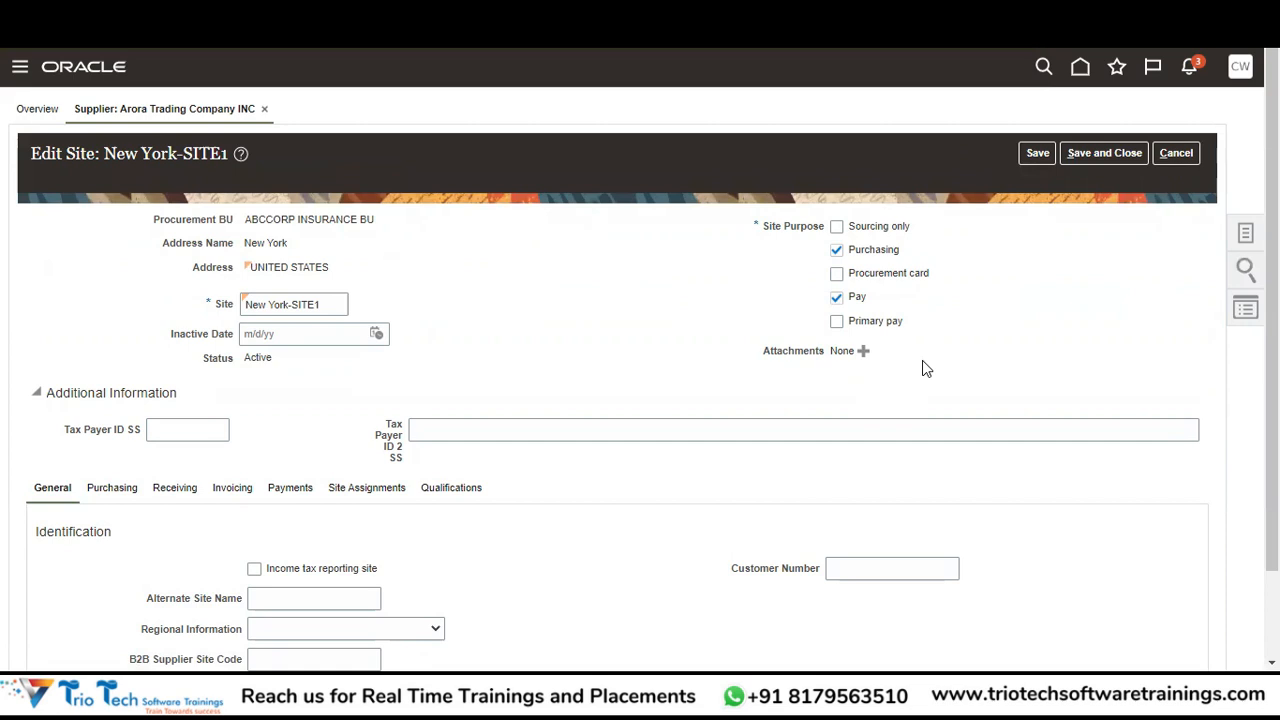
scroll(1272, 400, "down", 2)
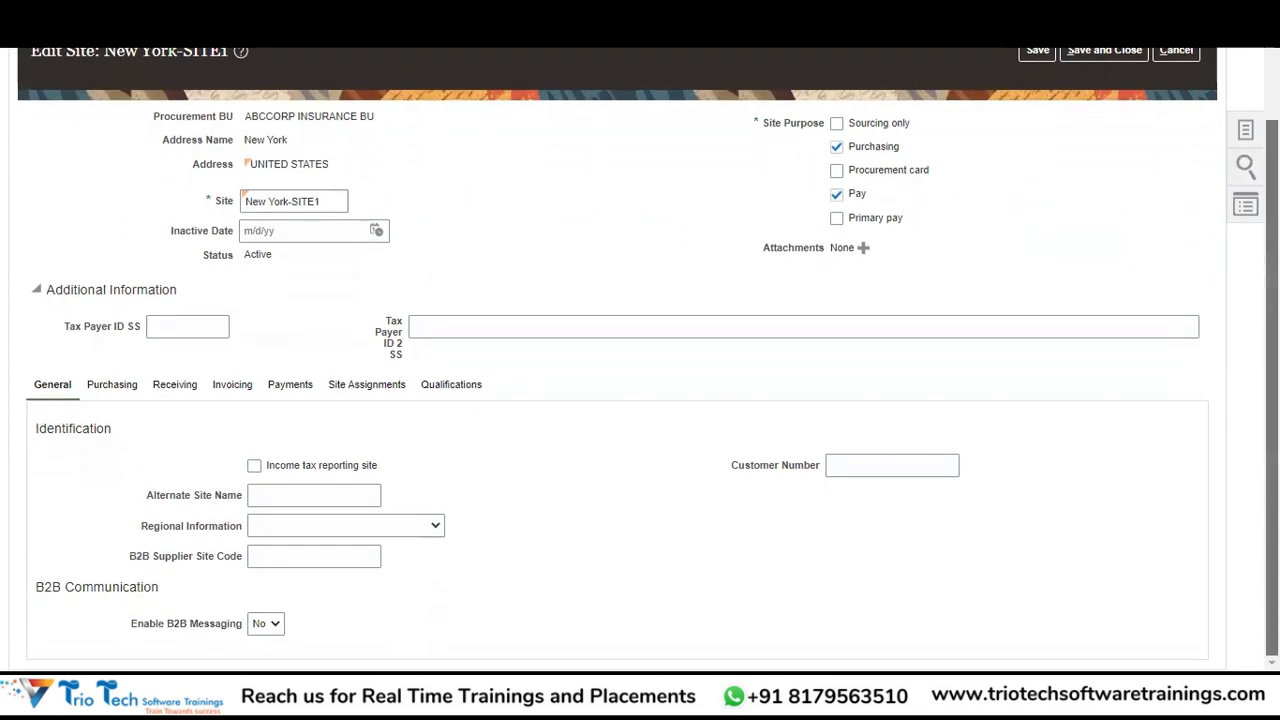
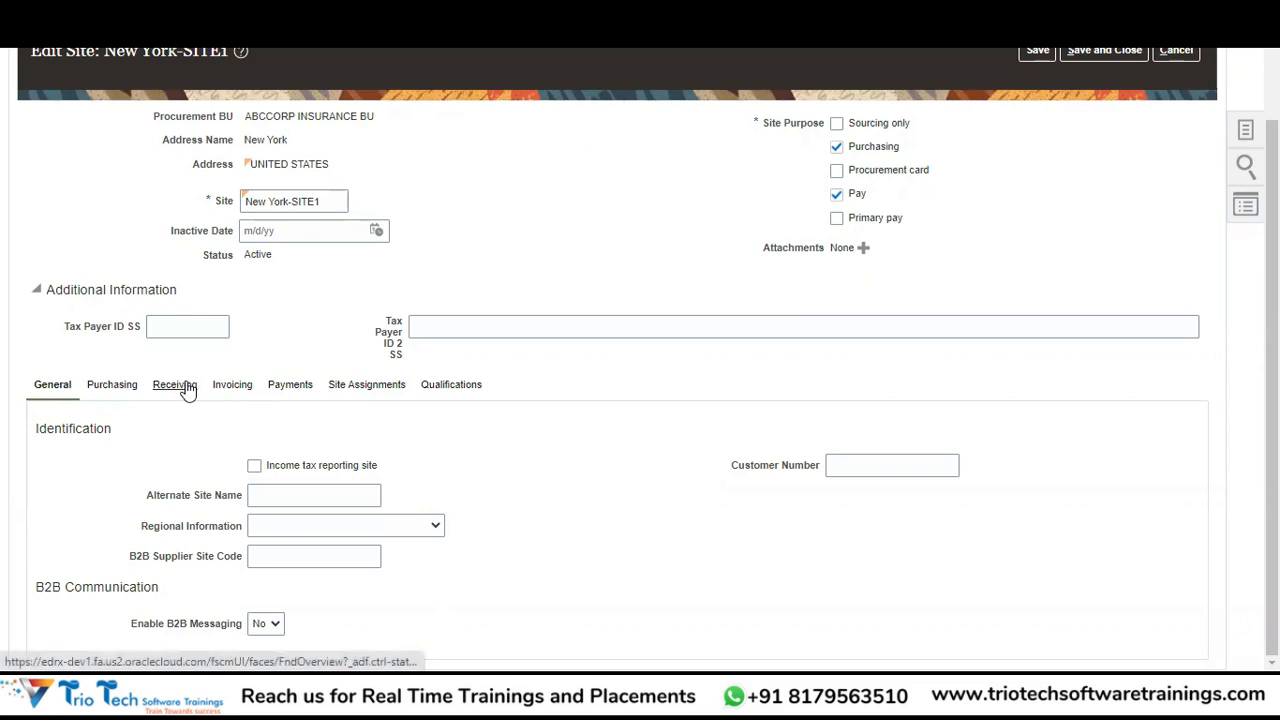
Review New York-SITE1's Purchasing settings, then bring up its Receiving settings.
left_click(119, 389)
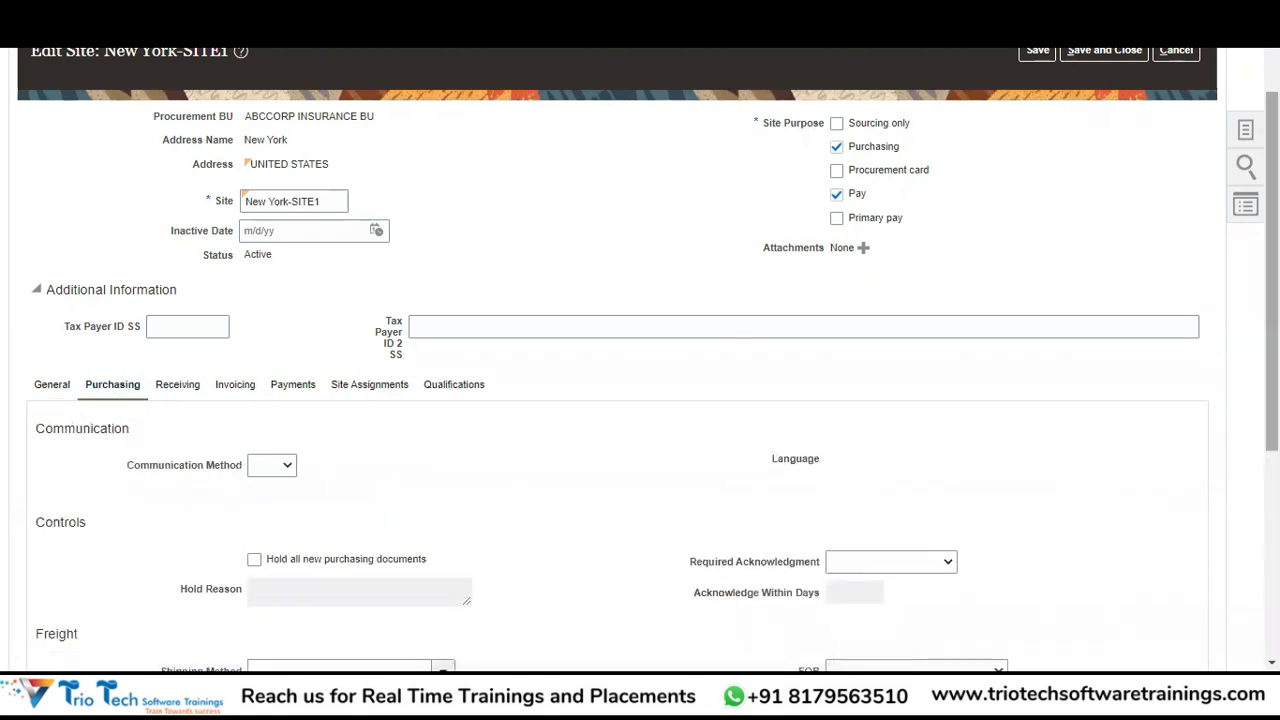
scroll(640, 400, "down", 2)
scroll(640, 400, "down", 3)
scroll(640, 400, "up", 2)
scroll(640, 400, "down", 2)
scroll(640, 400, "up", 2)
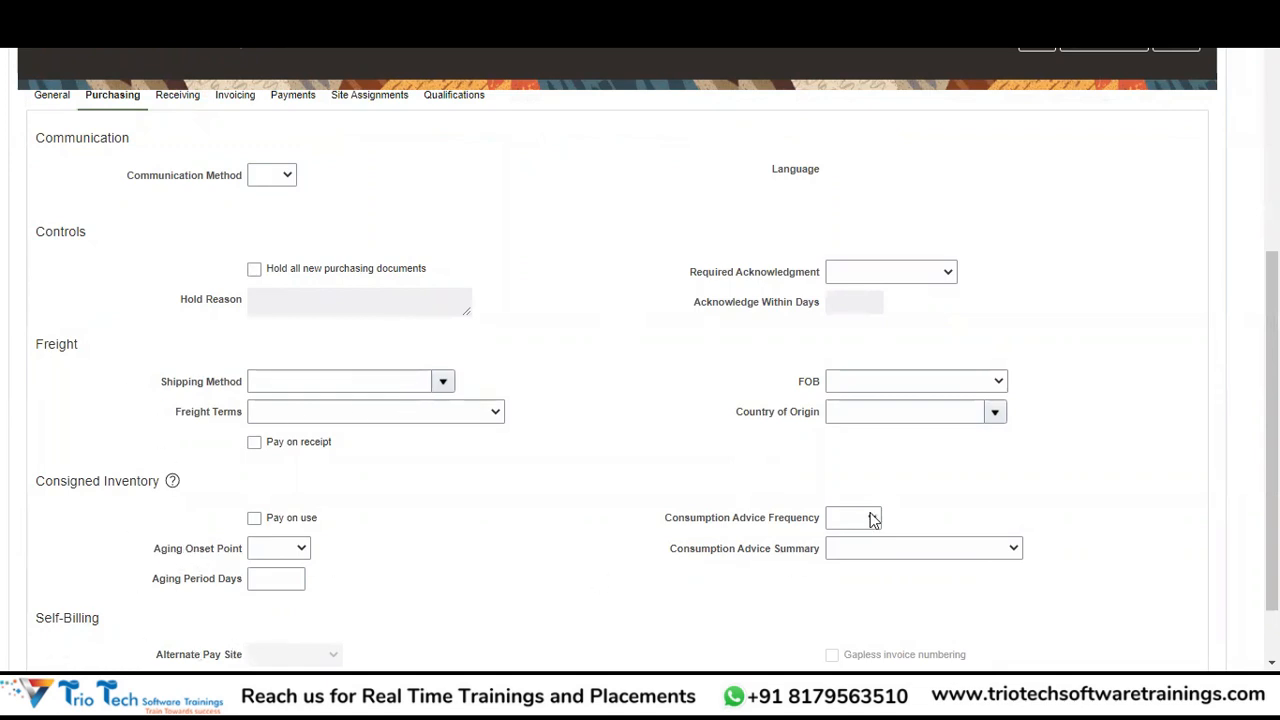
left_click_drag(1272, 450, 1272, 324)
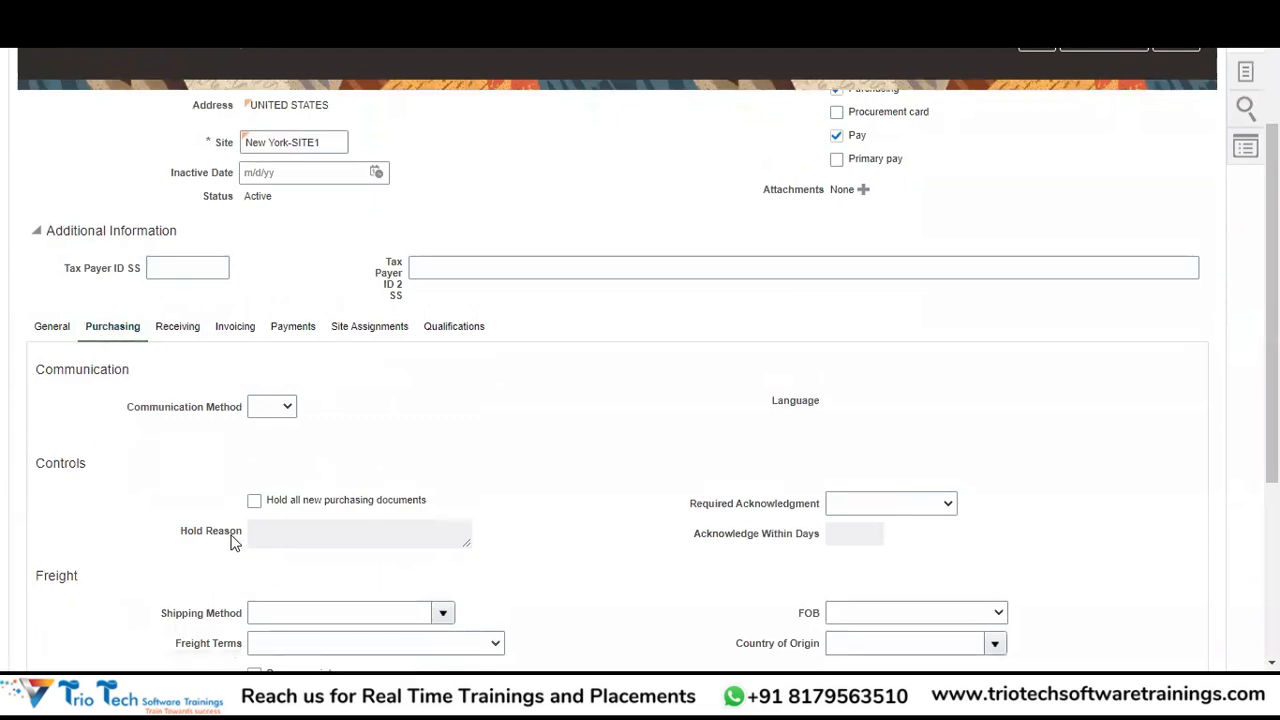
left_click_drag(330, 142, 241, 142)
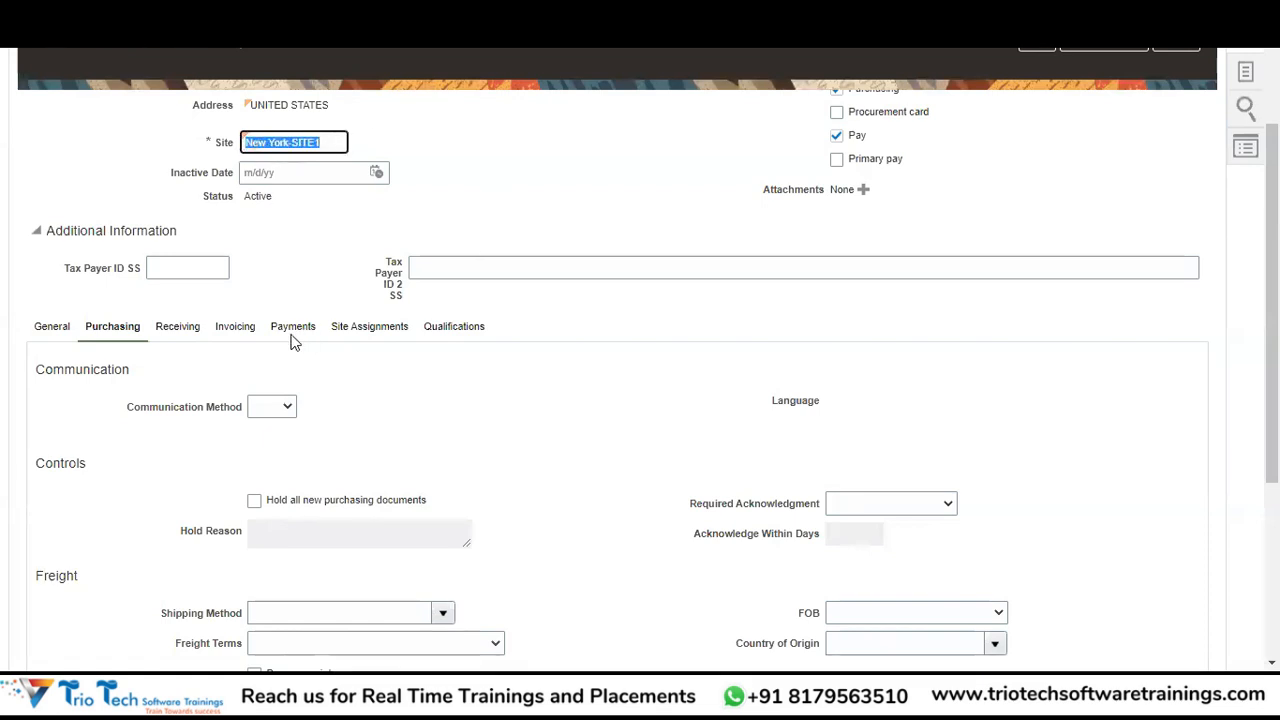
left_click(178, 332)
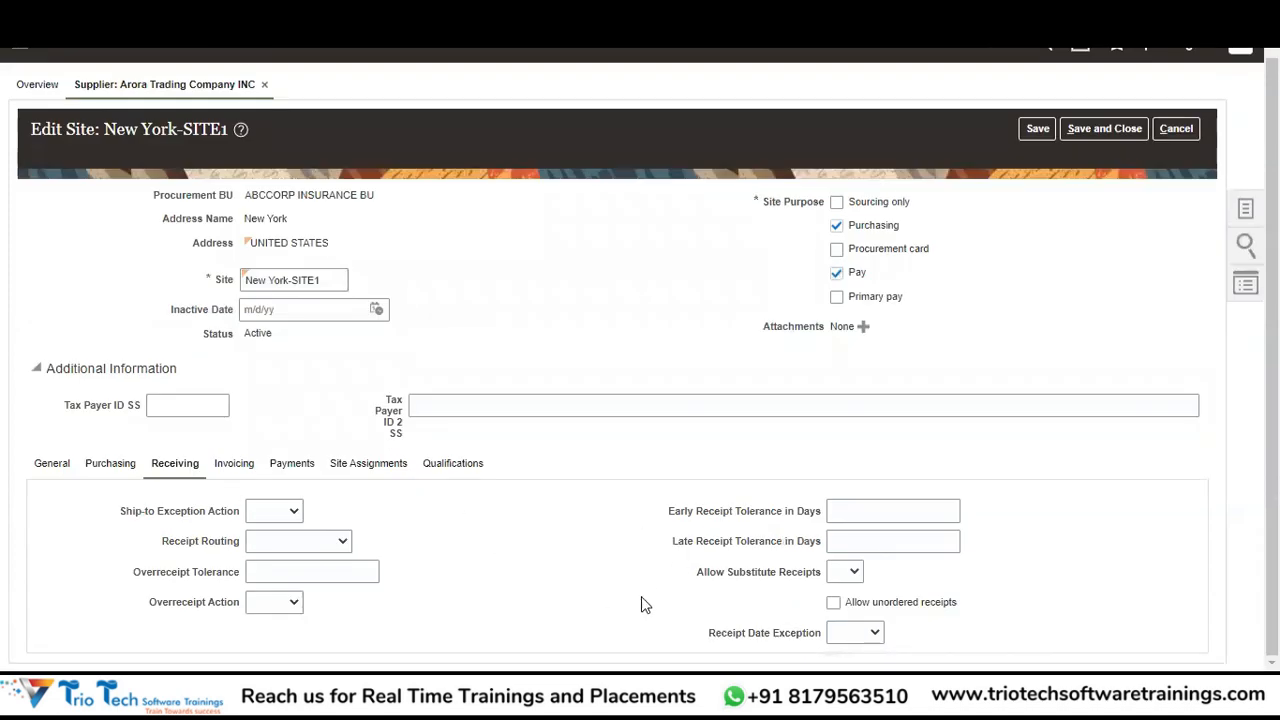
Review the Invoicing settings of the New York-SITE1 site.
left_click(240, 468)
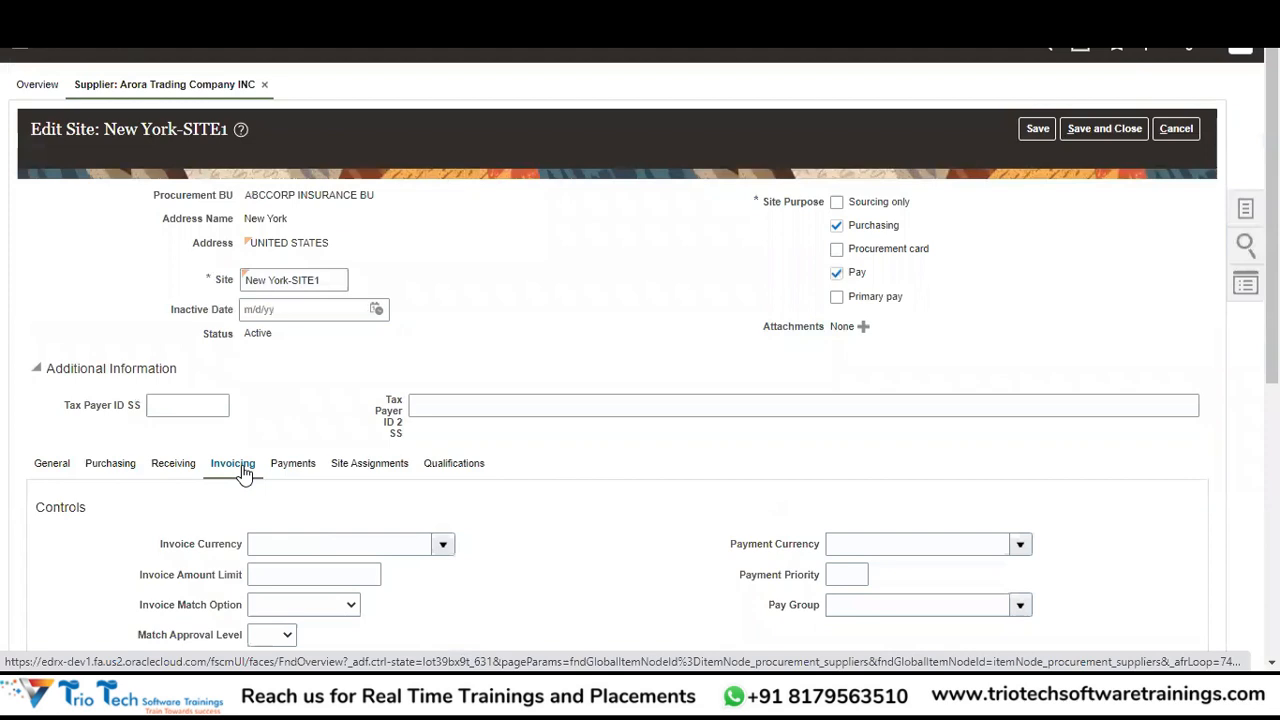
scroll(1157, 449, "down", 5)
scroll(1157, 449, "up", 3)
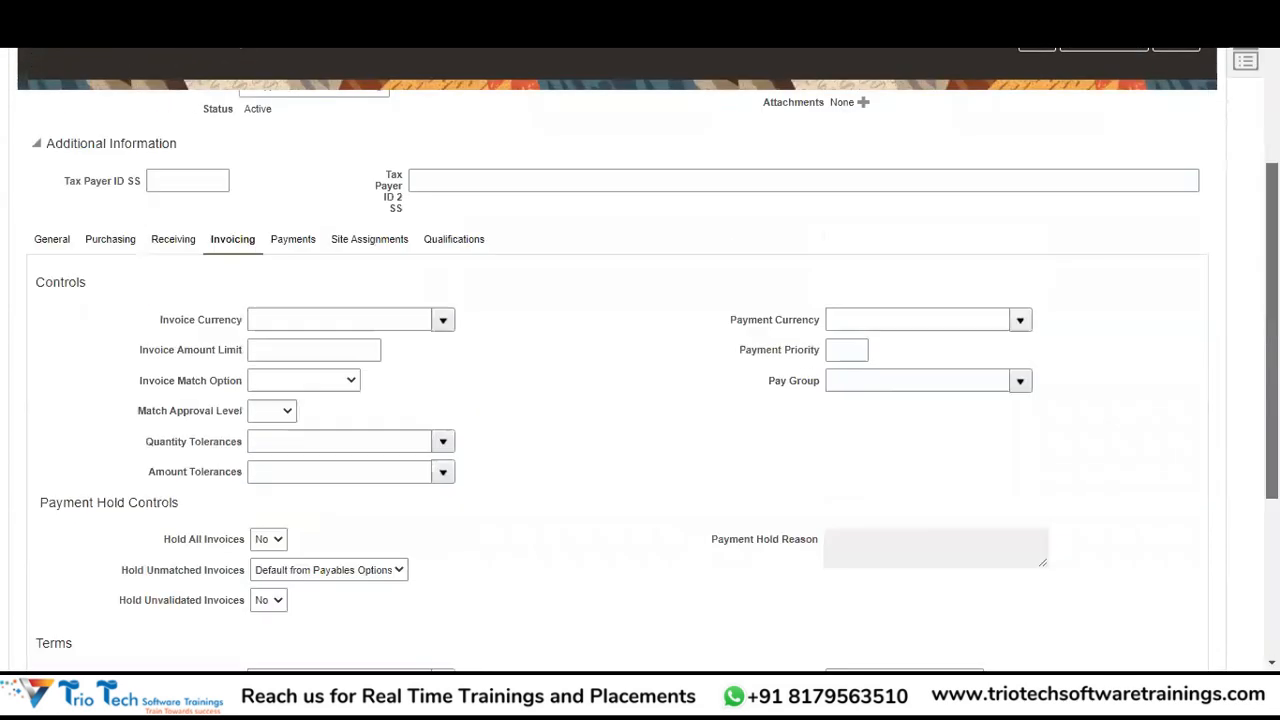
scroll(650, 360, "up", 1)
scroll(650, 360, "down", 4)
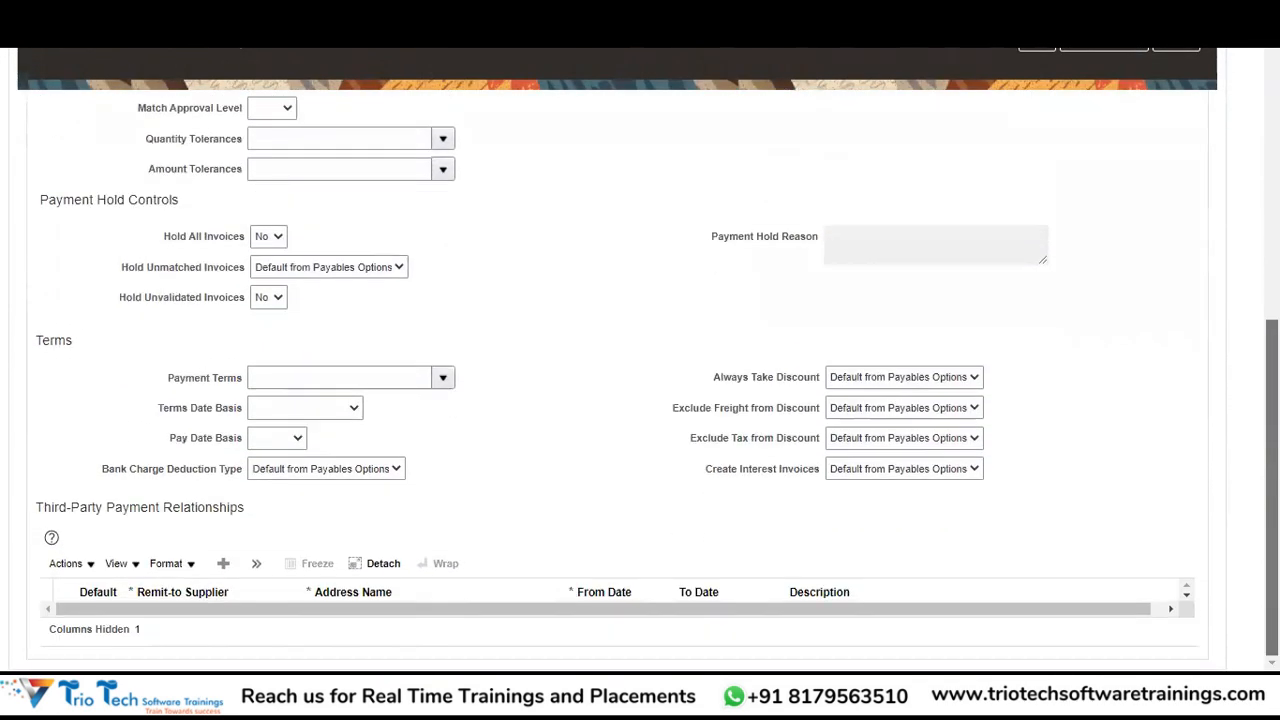
scroll(497, 306, "up", 4)
scroll(497, 306, "down", 1)
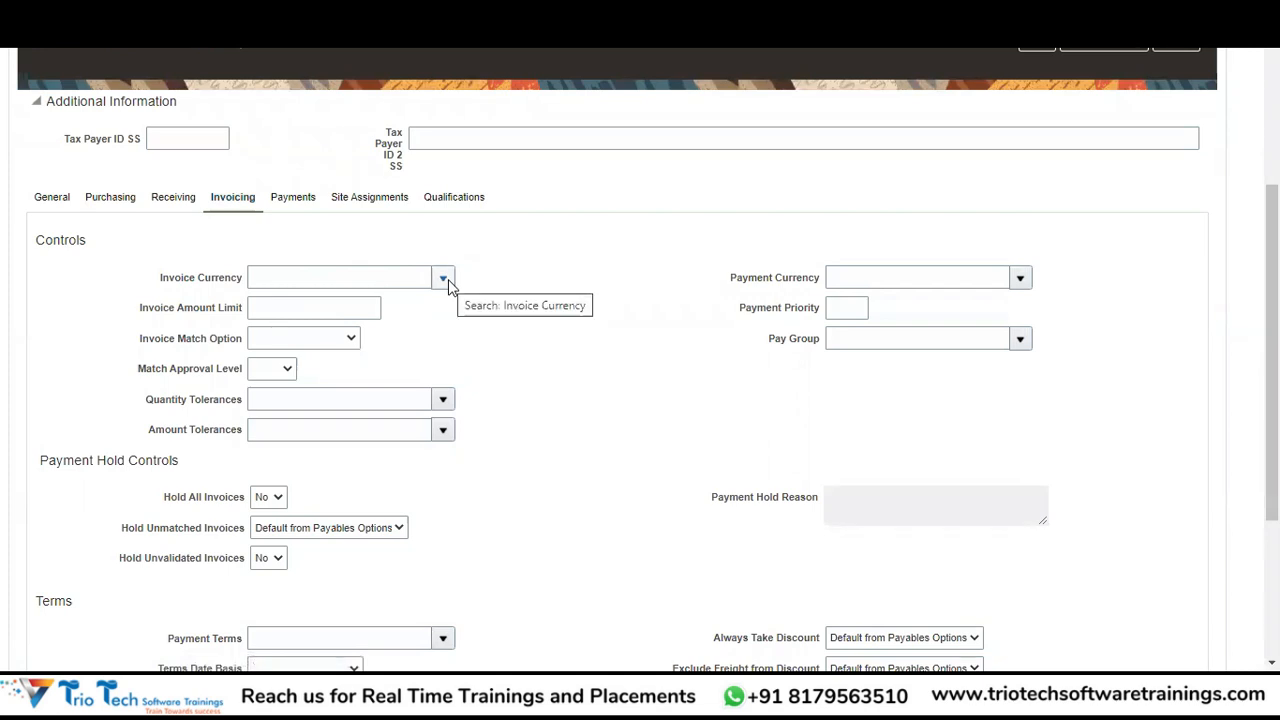
Move through Payment Currency and Invoice Amount Limit to the Invoice Match Option choices.
left_click(926, 279)
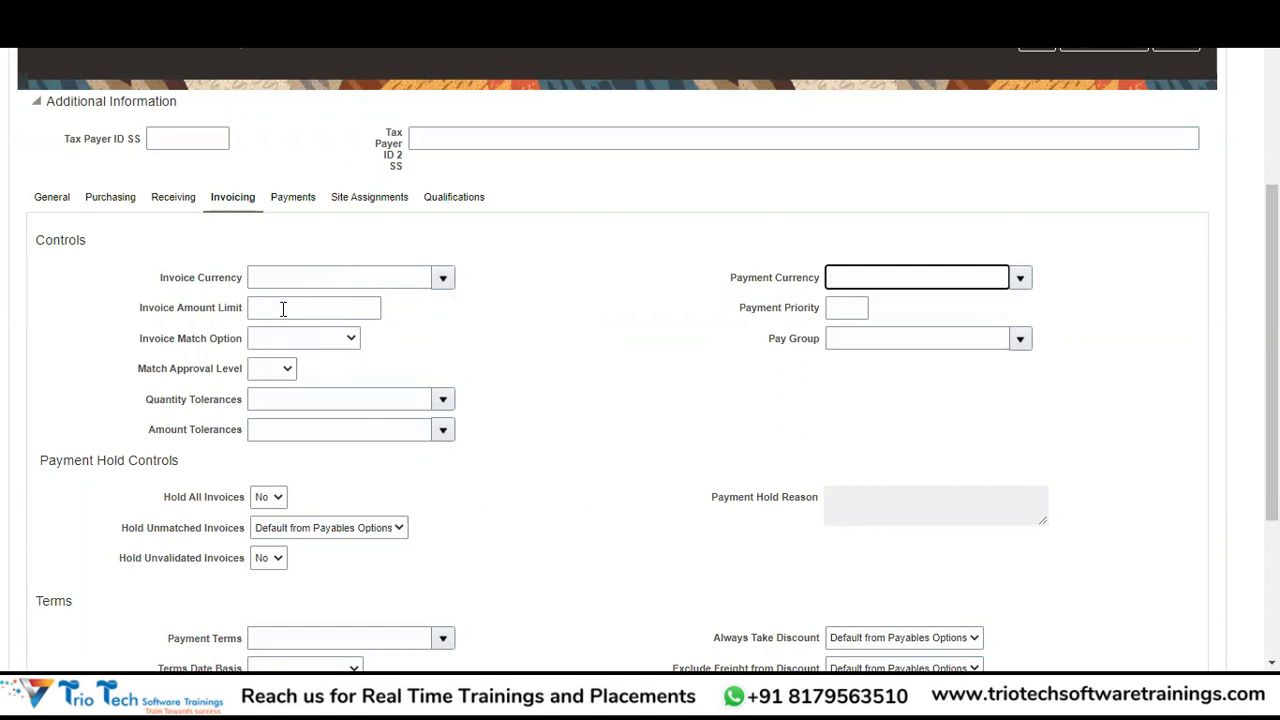
left_click(274, 307)
left_click(304, 346)
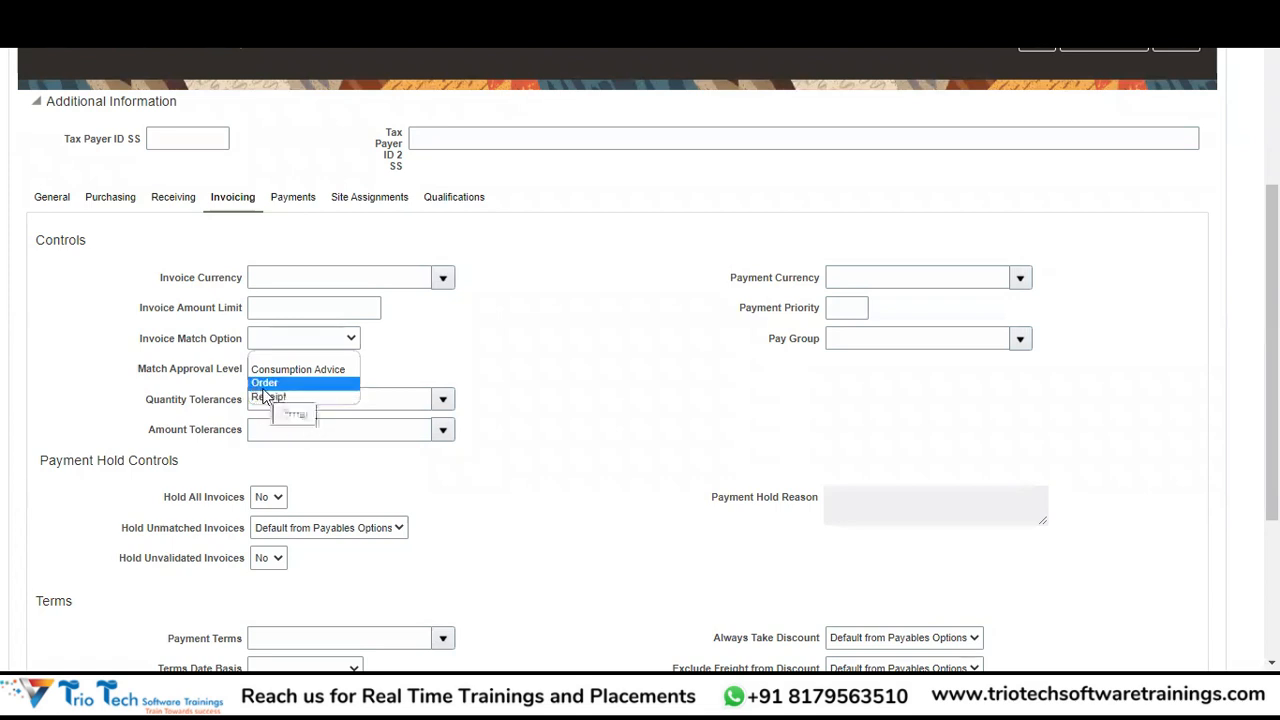
left_click(195, 403)
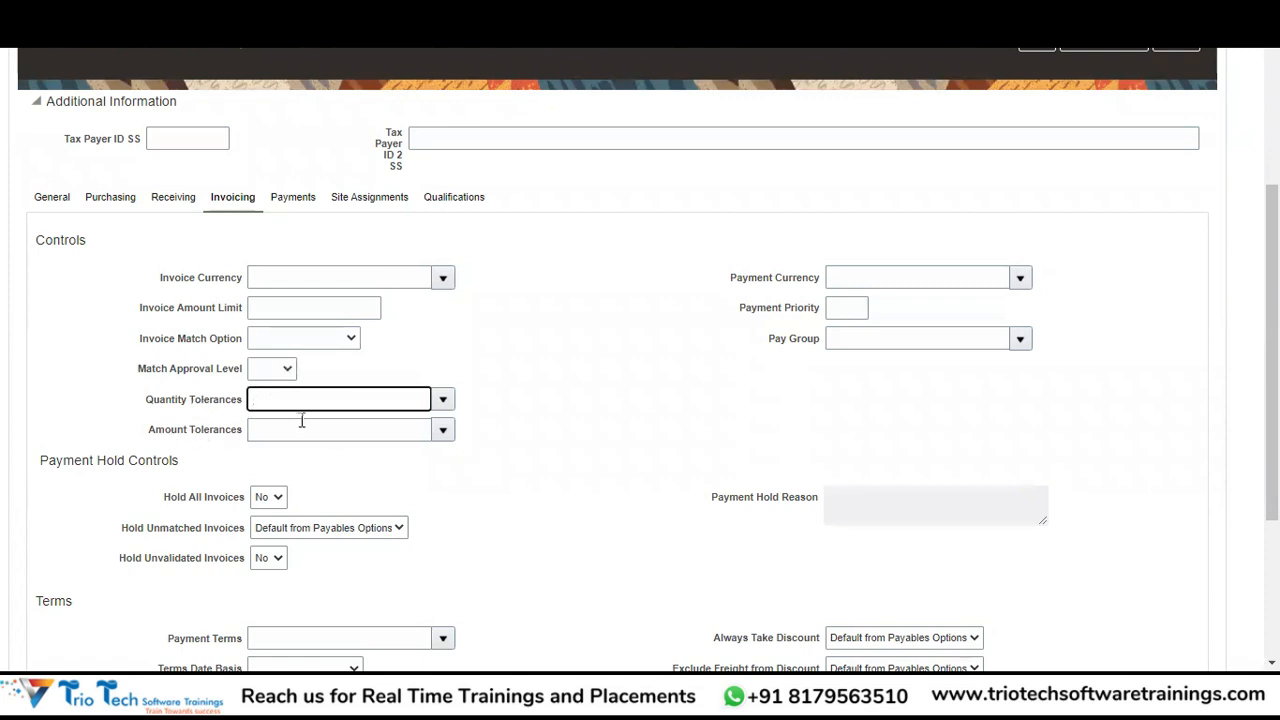
left_click(278, 369)
left_click(160, 402)
scroll(552, 455, "down", 3)
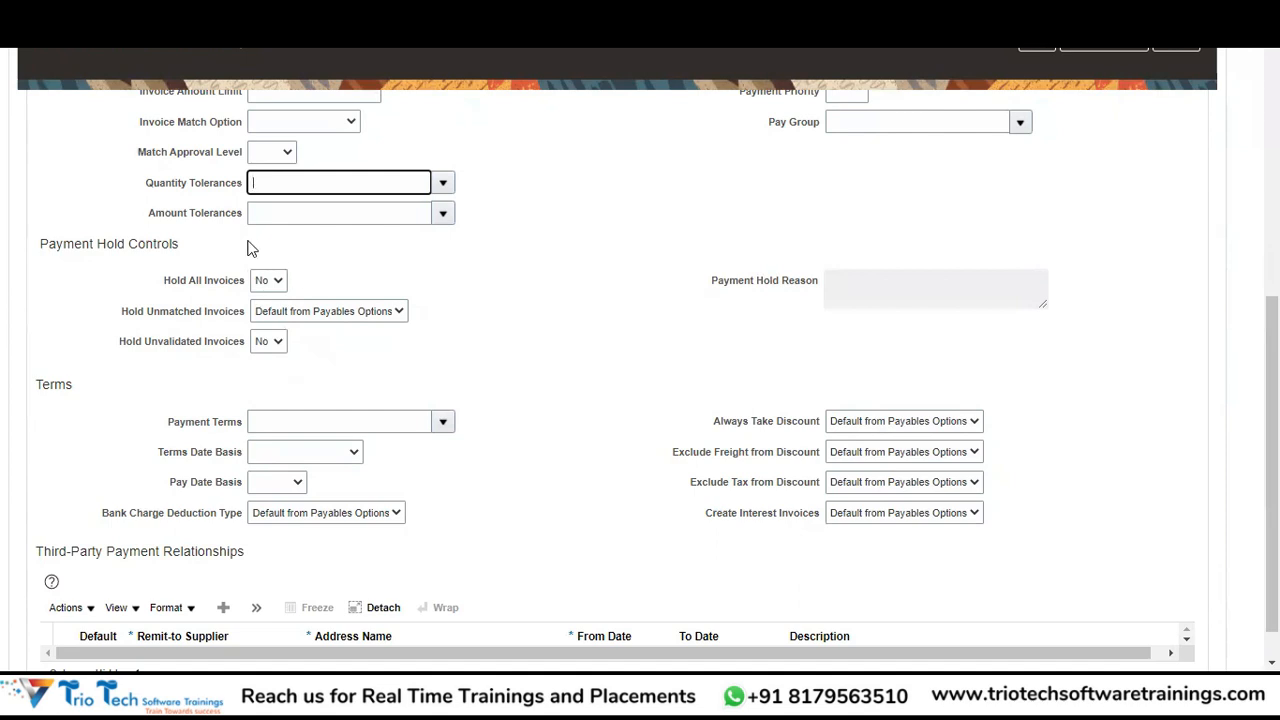
left_click(267, 282)
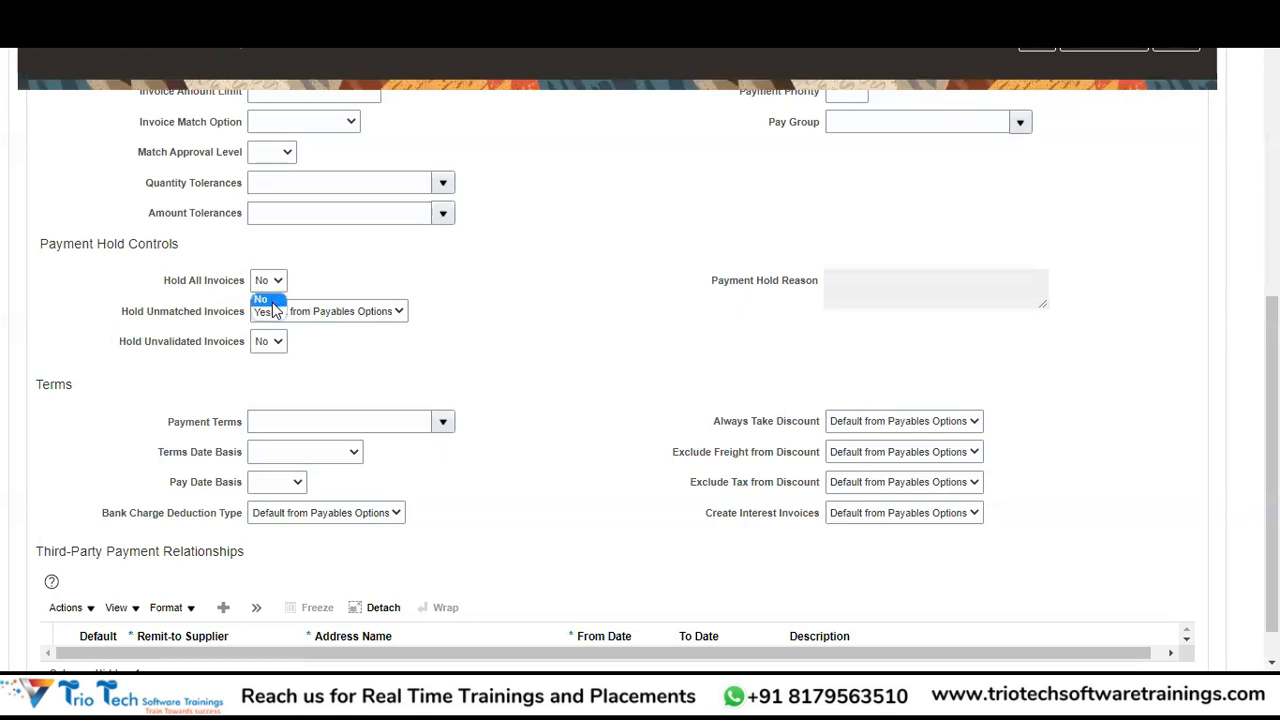
left_click(427, 276)
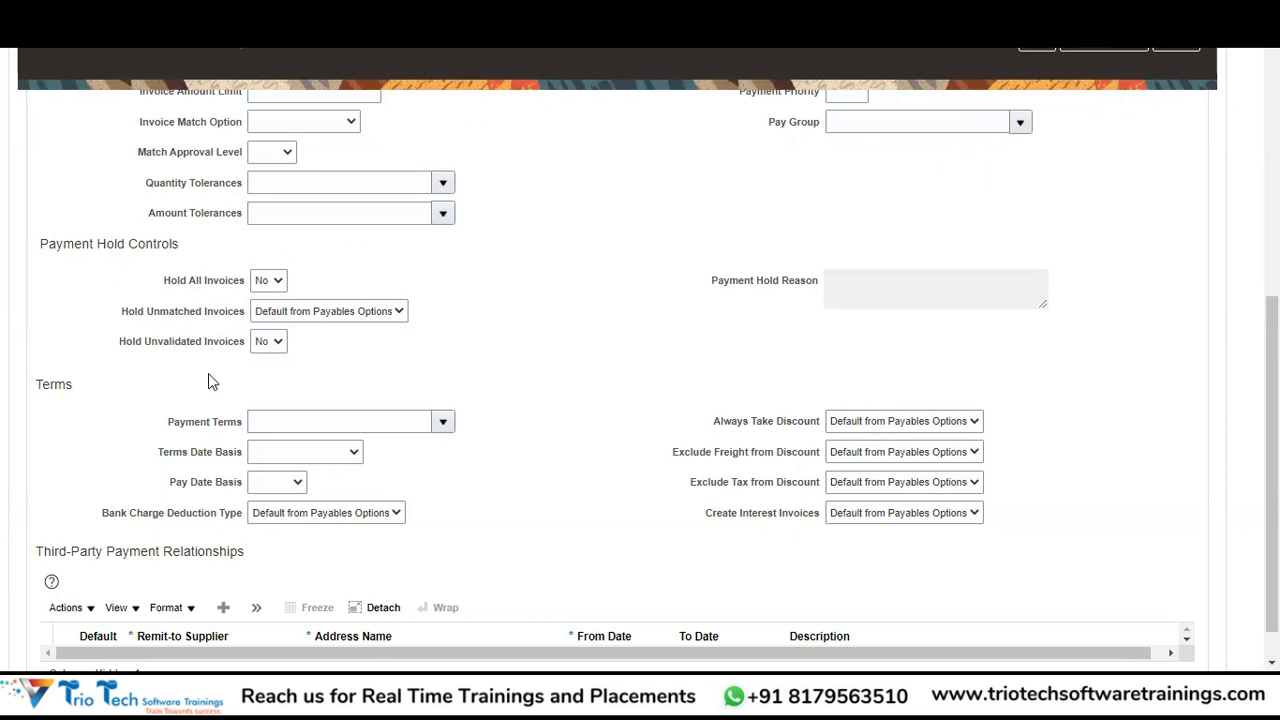
Leave Hold Unmatched Invoices at its default and bring up the Payment Terms list.
left_click(393, 317)
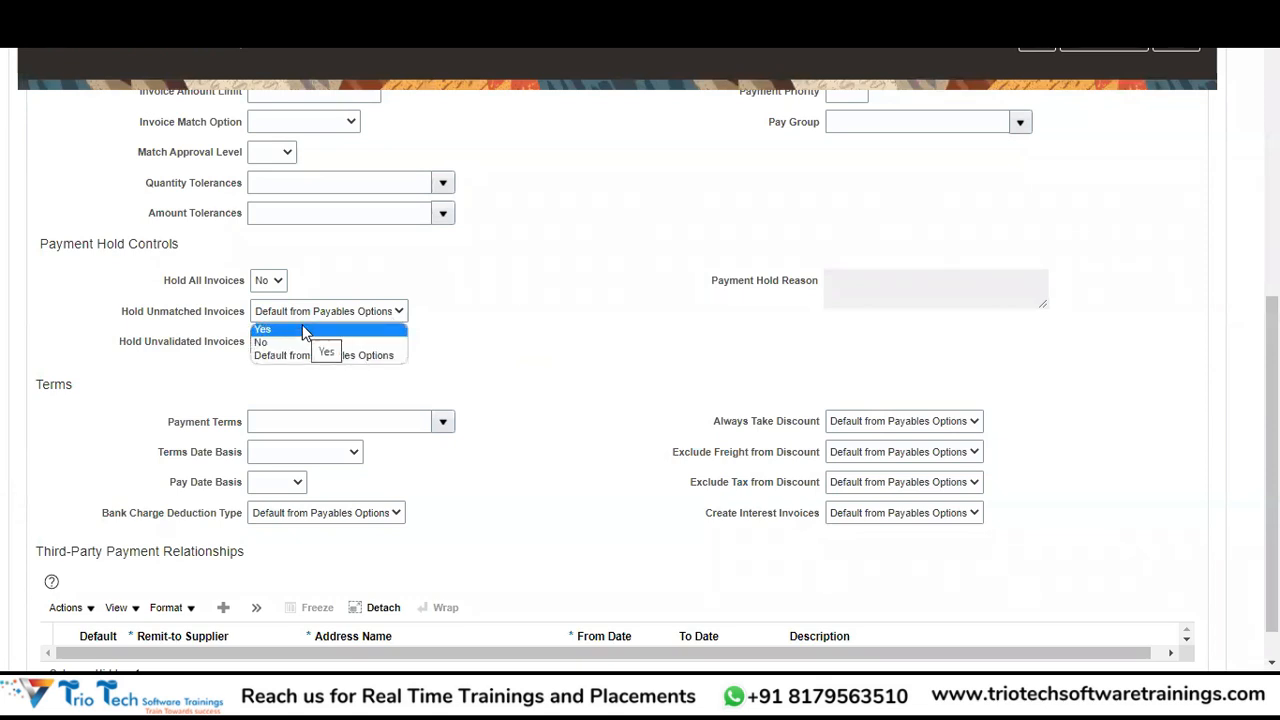
left_click(484, 318)
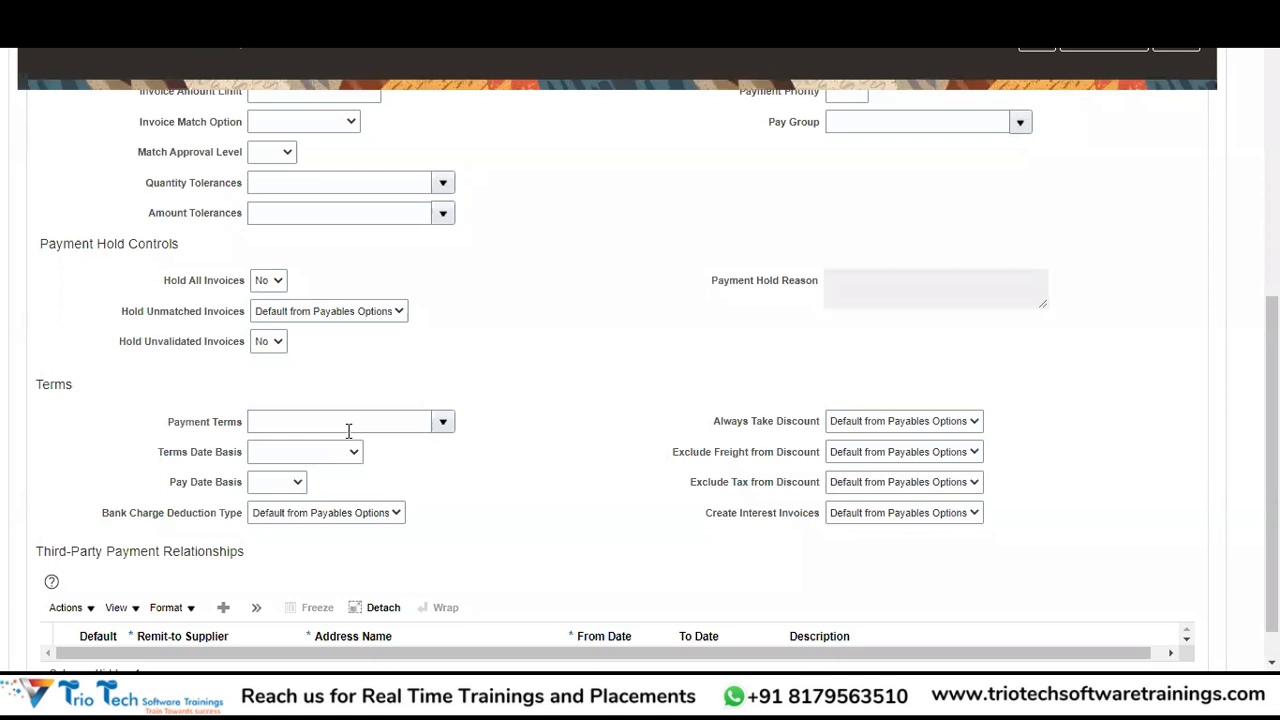
left_click(442, 421)
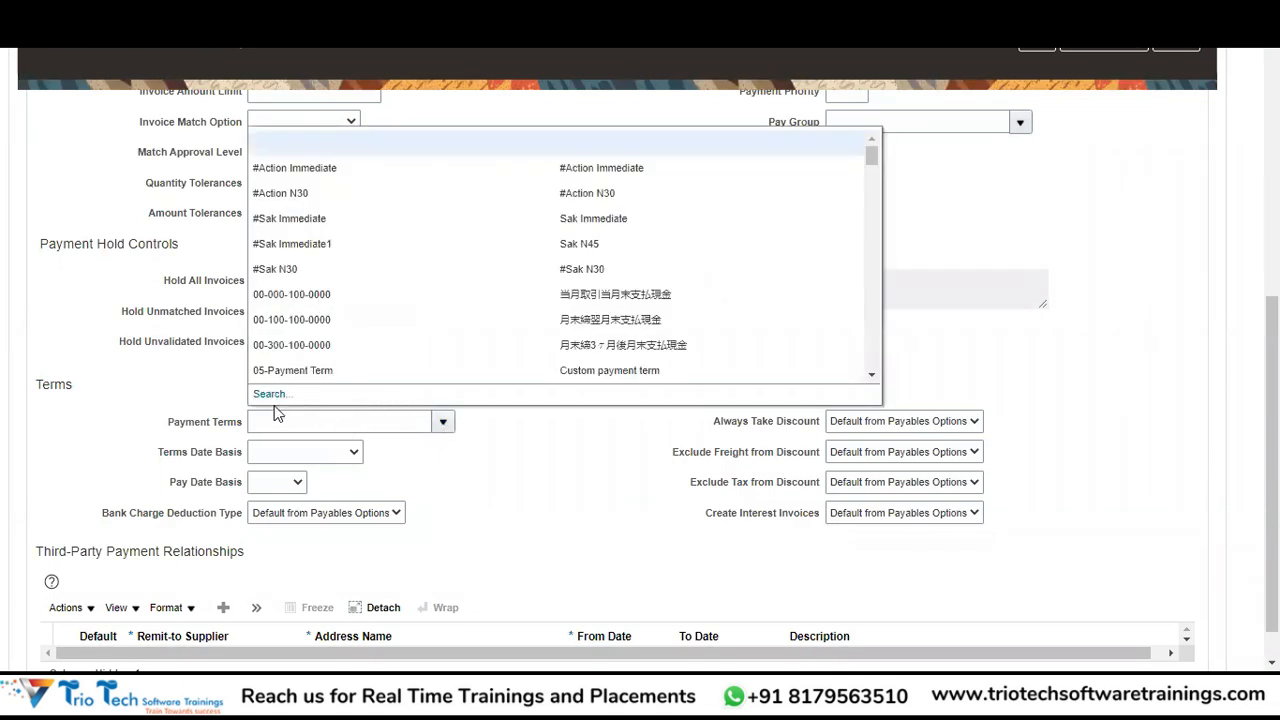
left_click(276, 410)
left_click(443, 421)
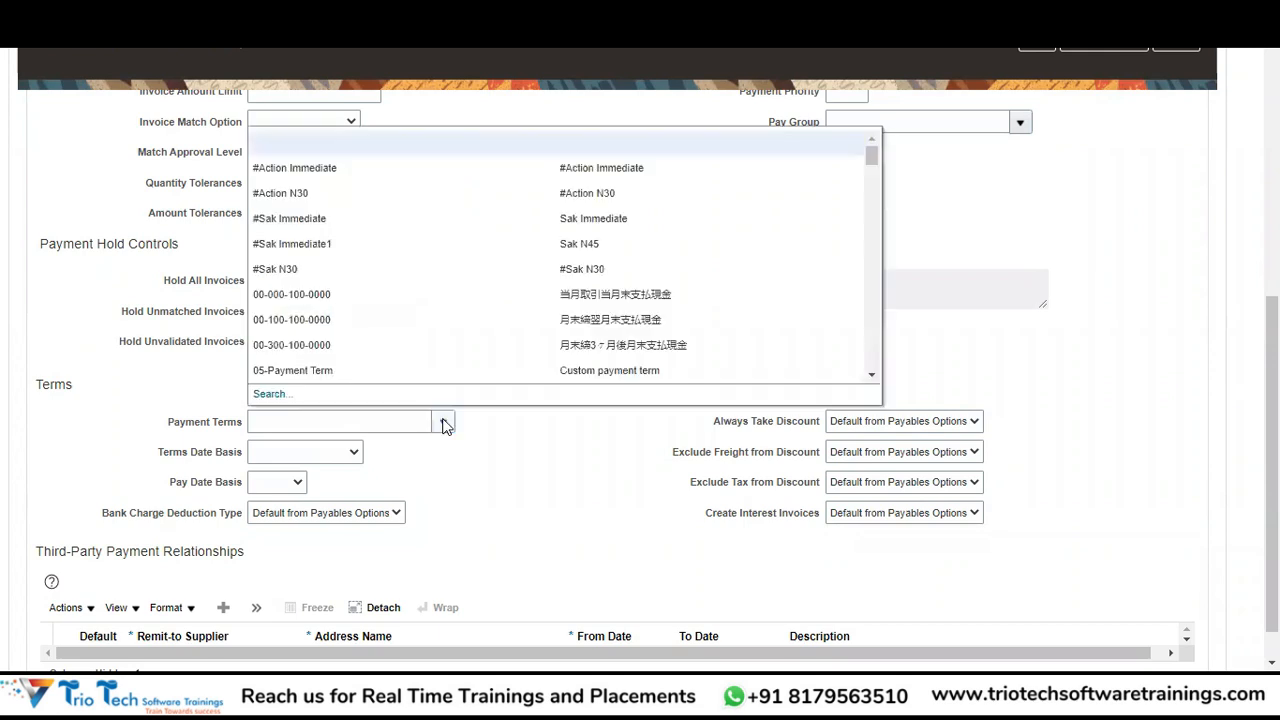
Search the payment terms for Net 60 and apply it to New York-SITE1.
left_click(268, 394)
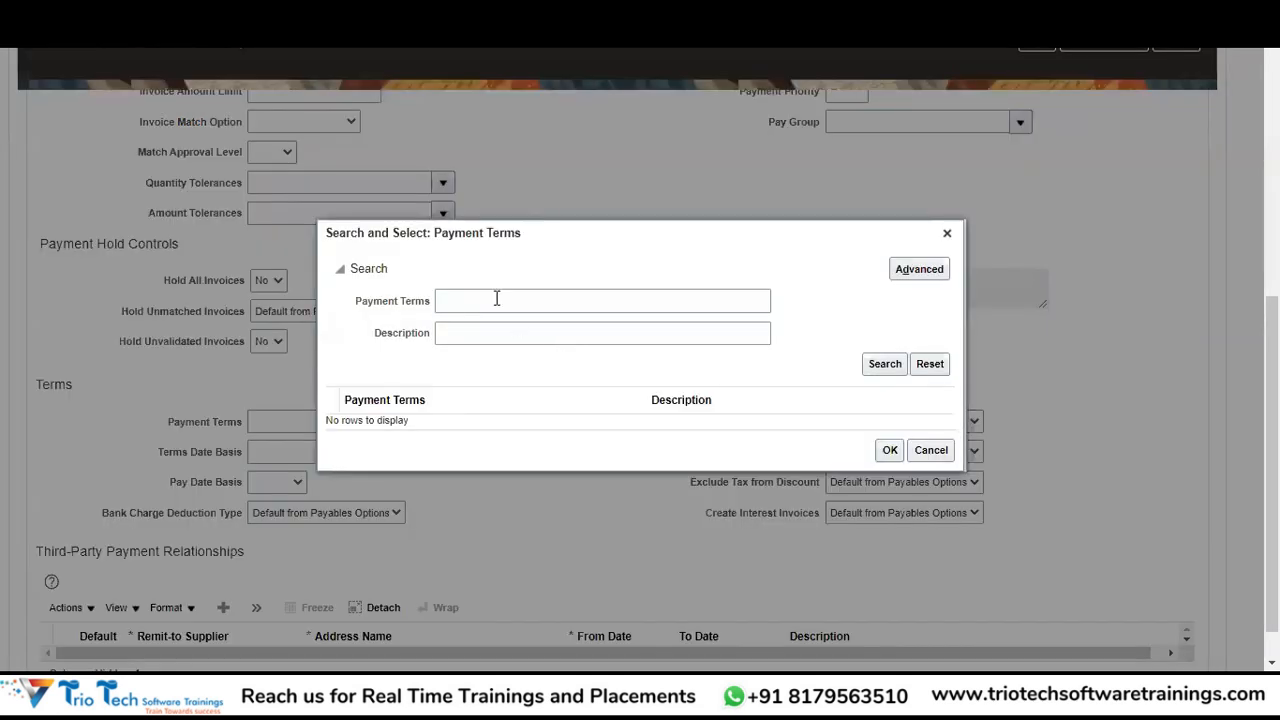
left_click(496, 300)
type("Net")
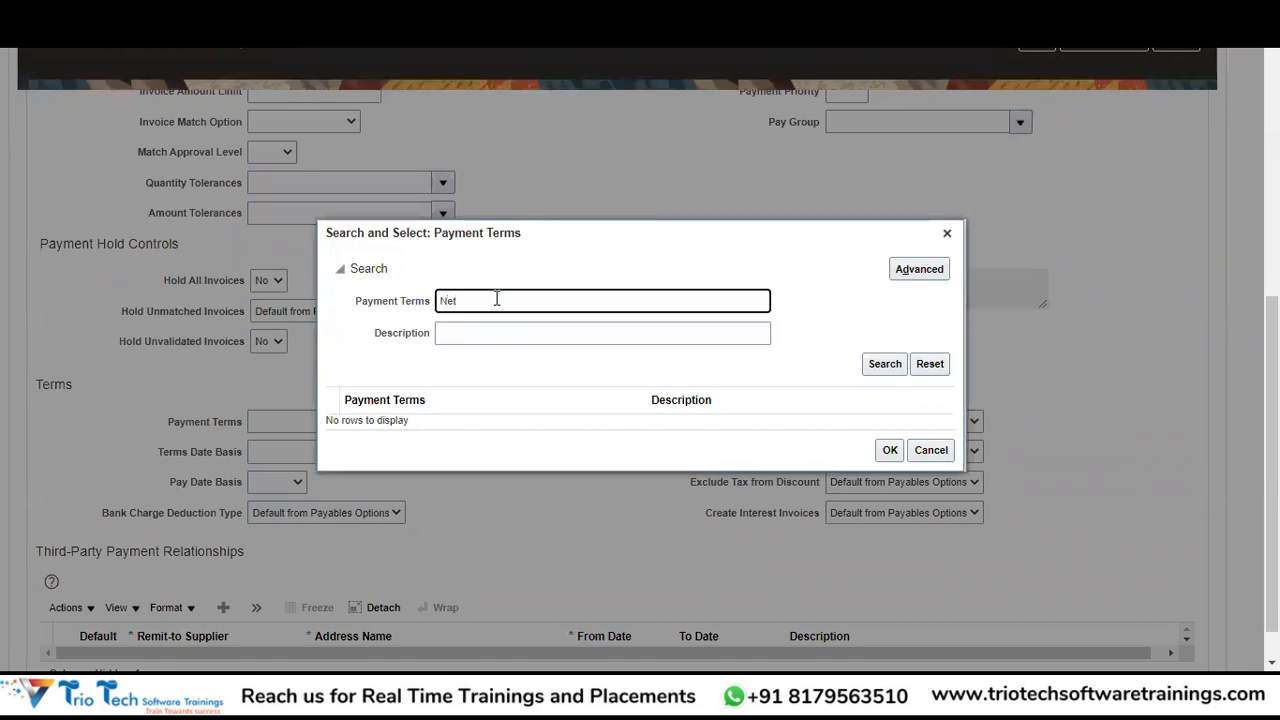
type("60")
left_click(884, 365)
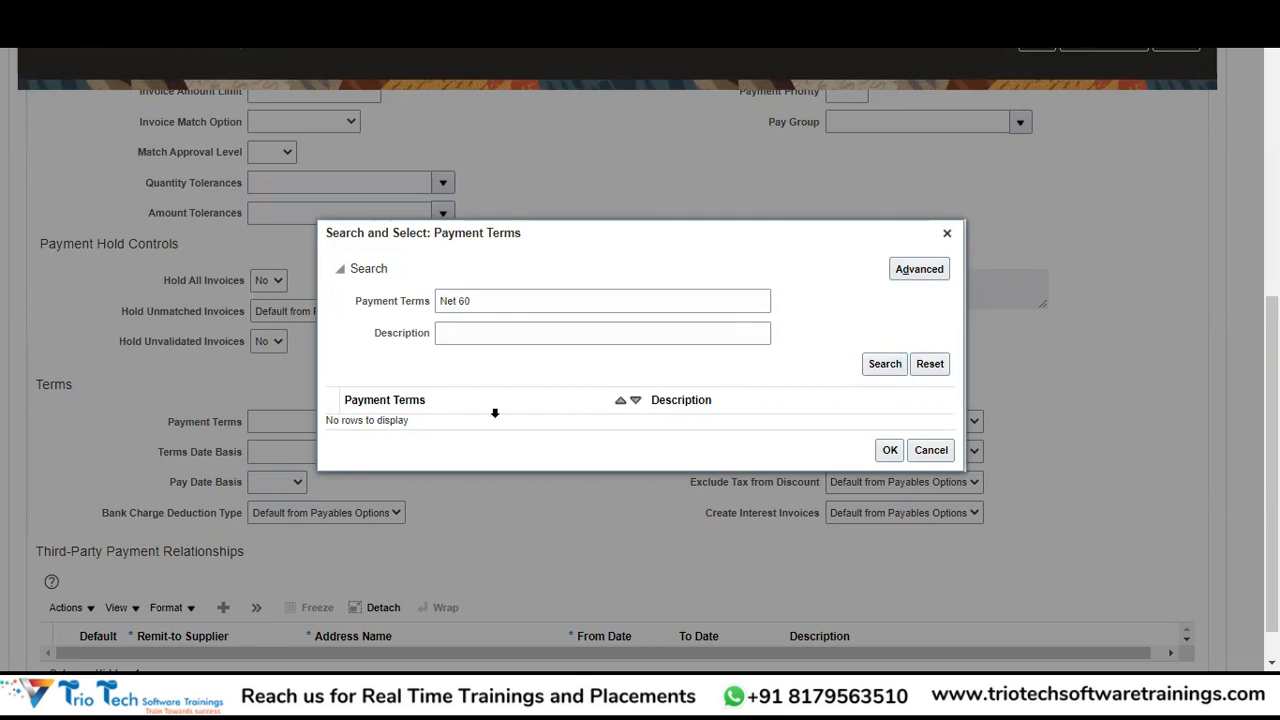
left_click(889, 457)
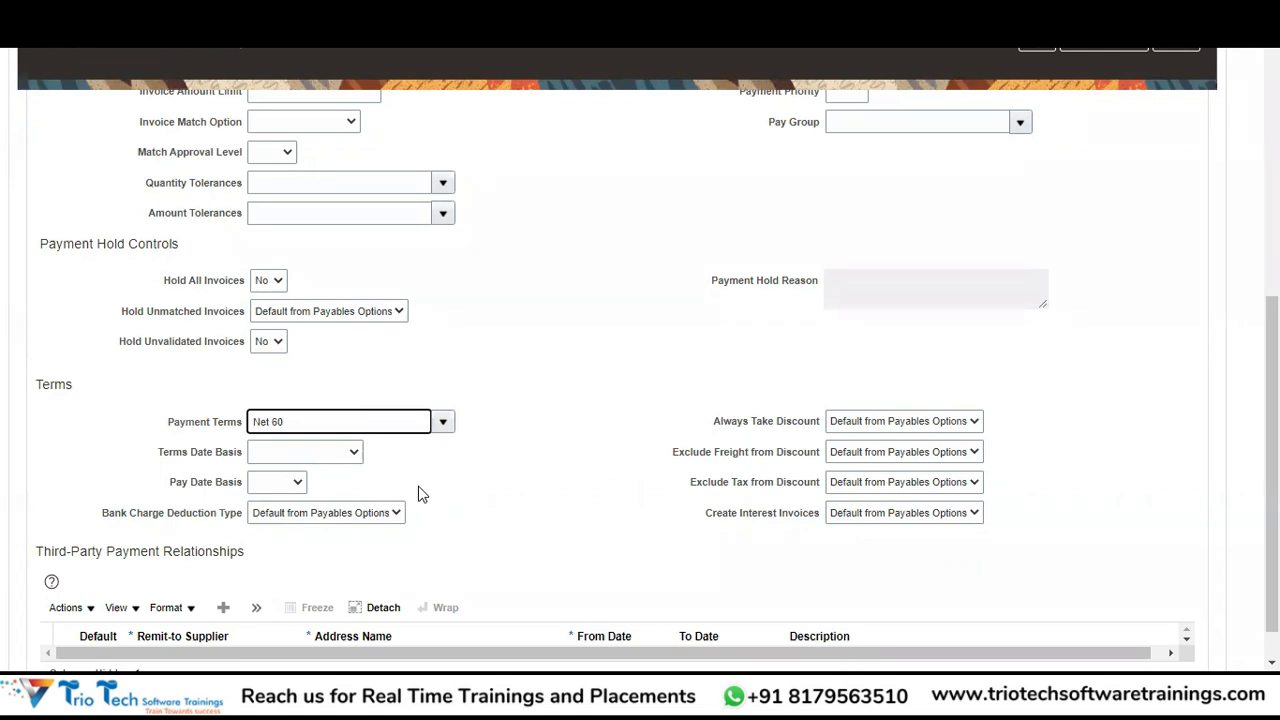
Confirm the Net 60 terms, recheck invoicing settings, then view Payments showing EFT from 4/1/16.
left_click(677, 363)
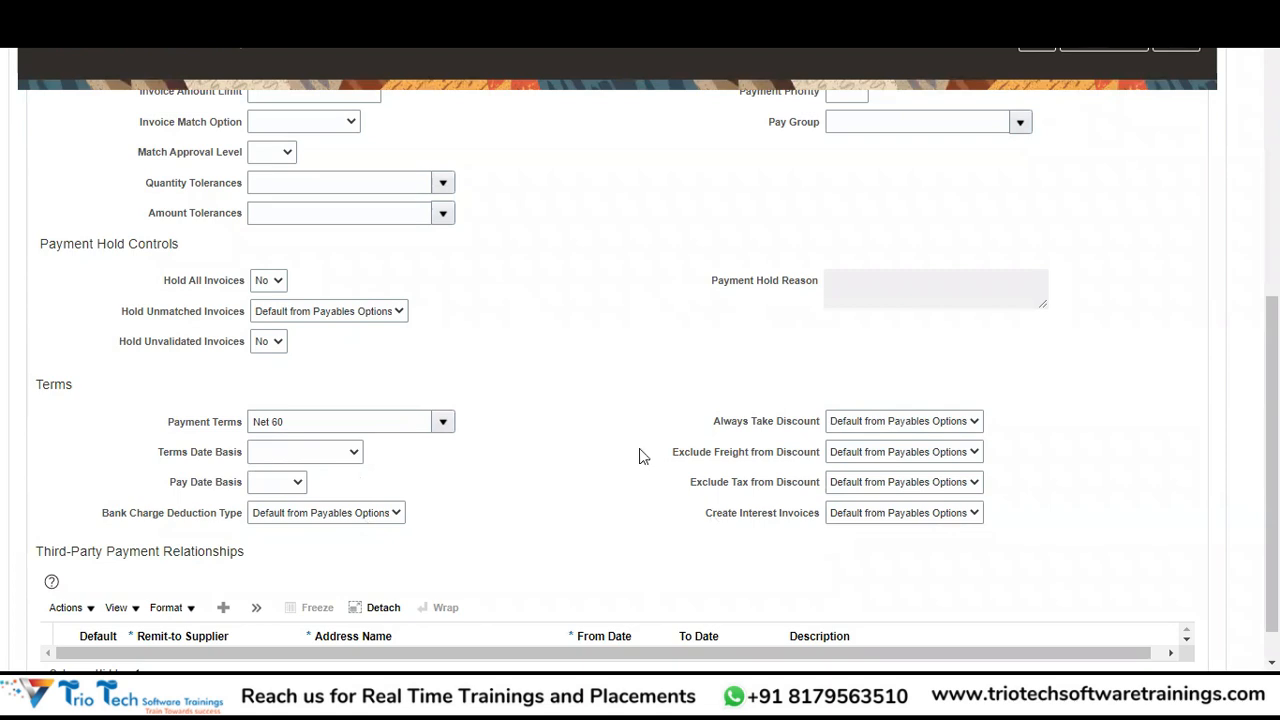
scroll(662, 618, "down", 1)
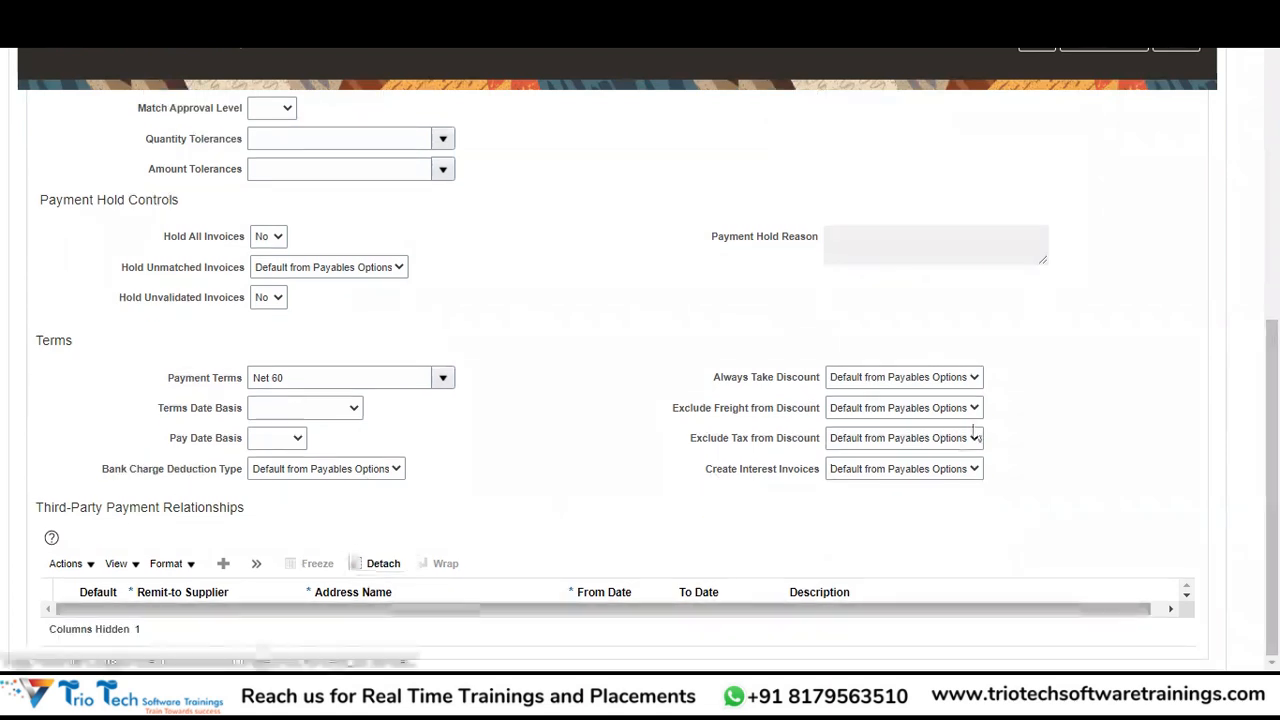
scroll(973, 430, "up", 2)
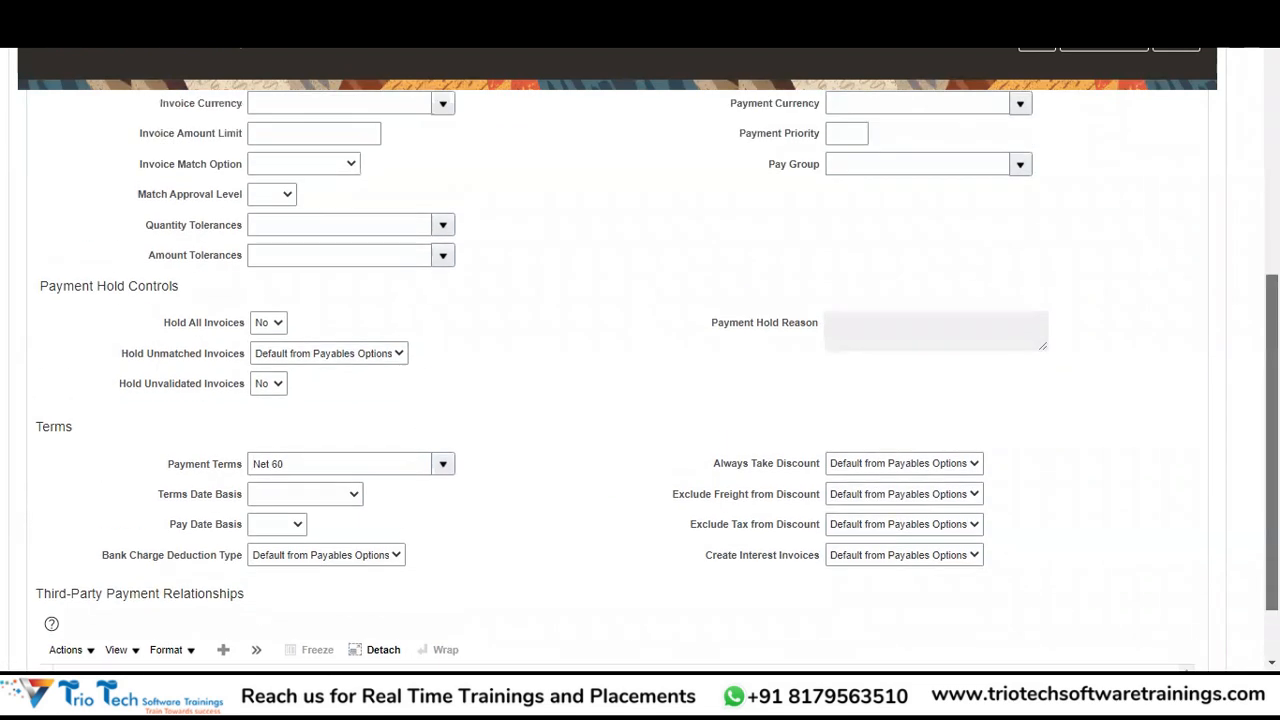
scroll(738, 572, "up", 6)
scroll(738, 572, "down", 8)
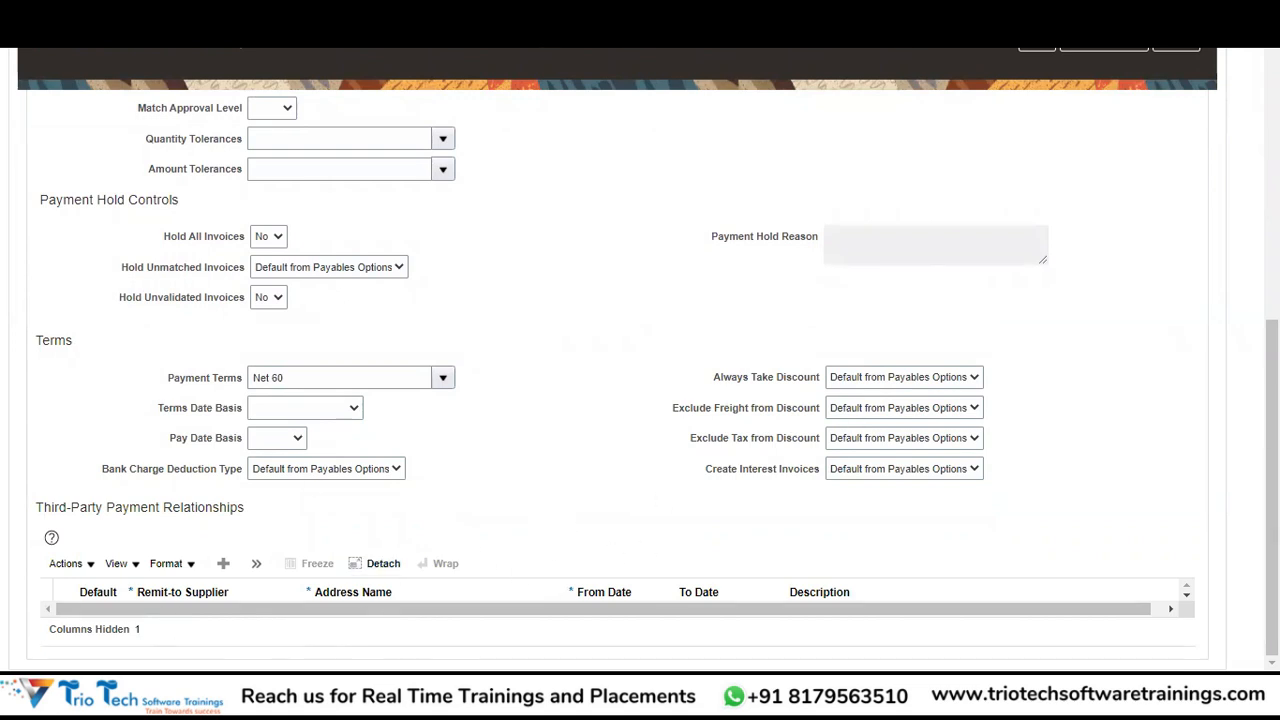
scroll(412, 425, "up", 5)
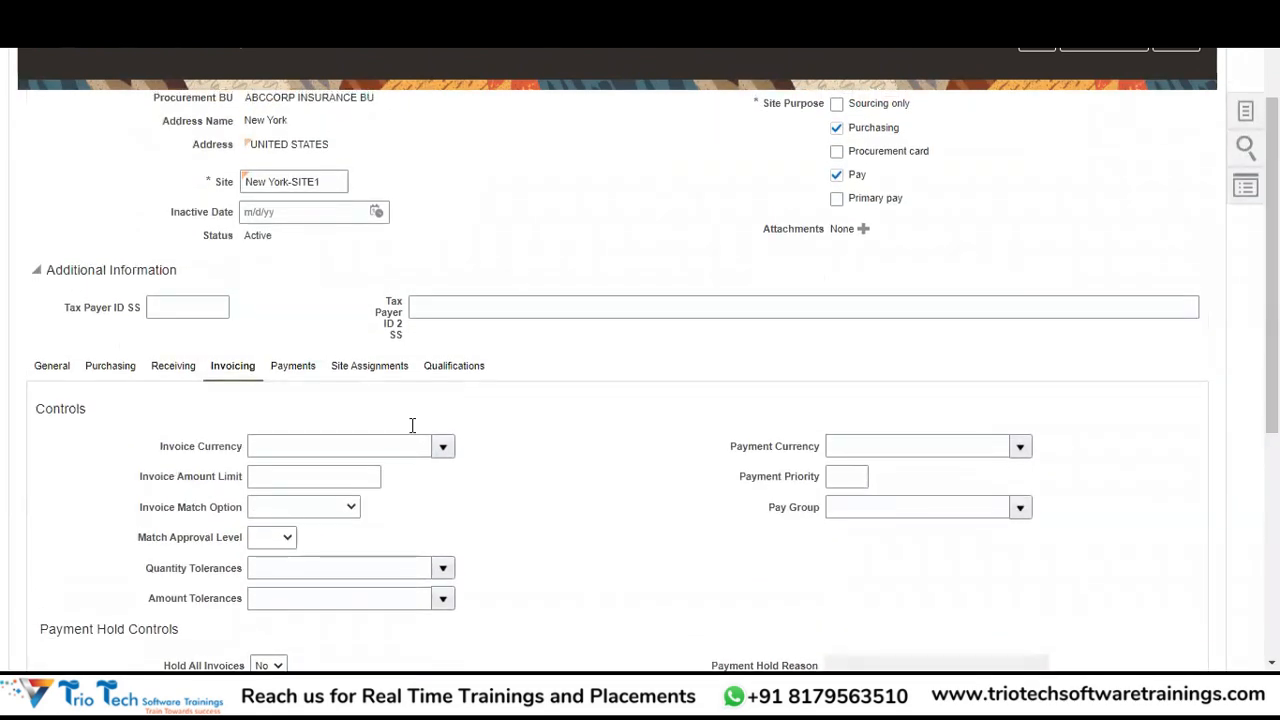
left_click(295, 368)
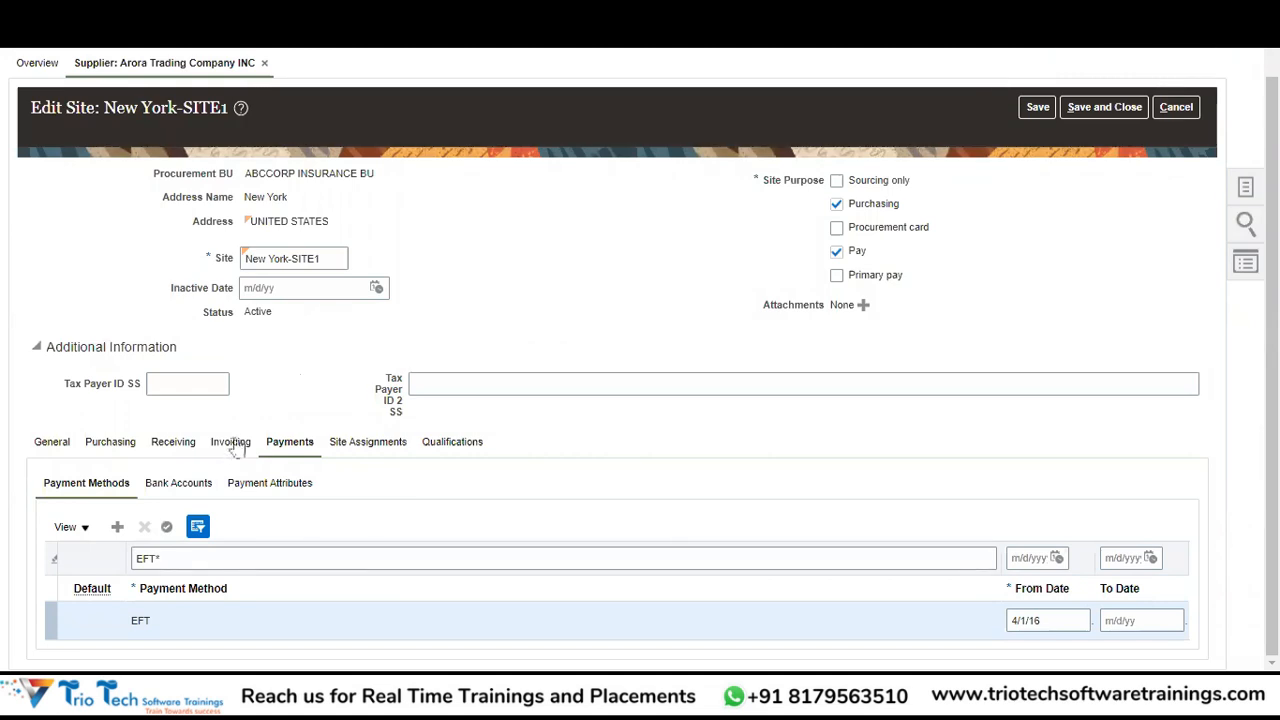
Clear the EFT* payment method filter and show the site's empty Bank Accounts list.
left_click(170, 558)
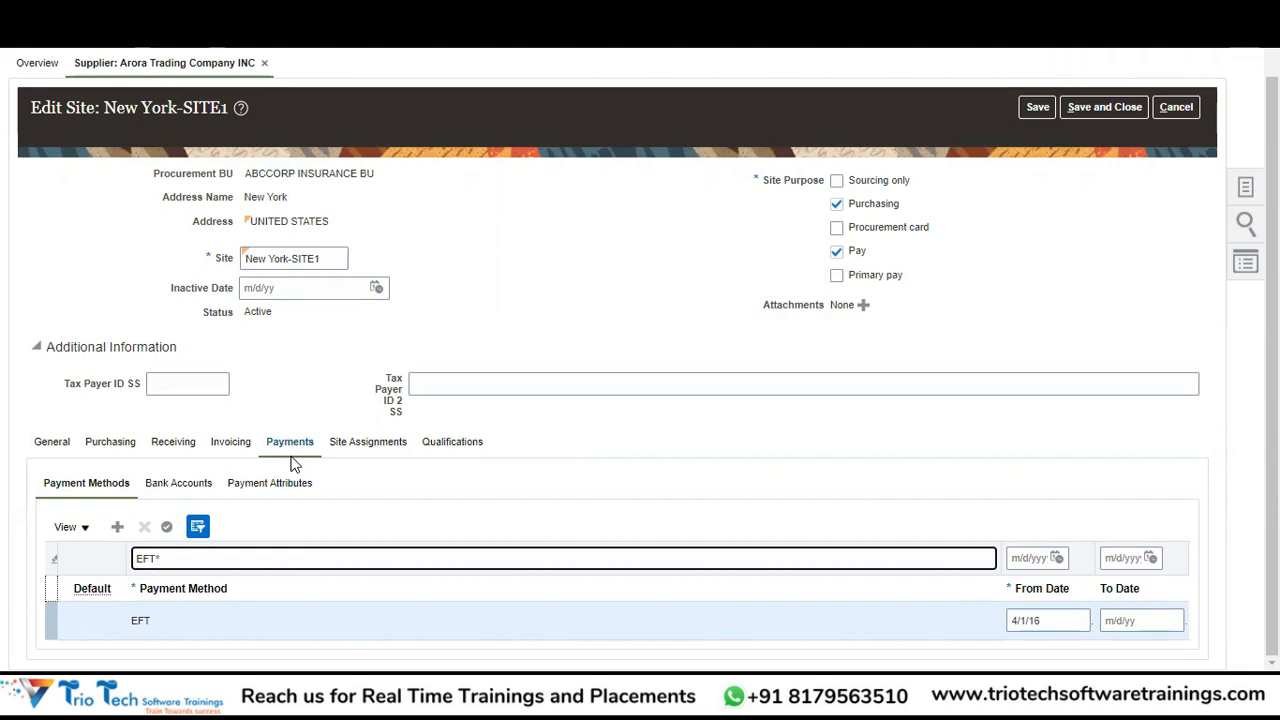
triple_click(180, 558)
key("BackSpace")
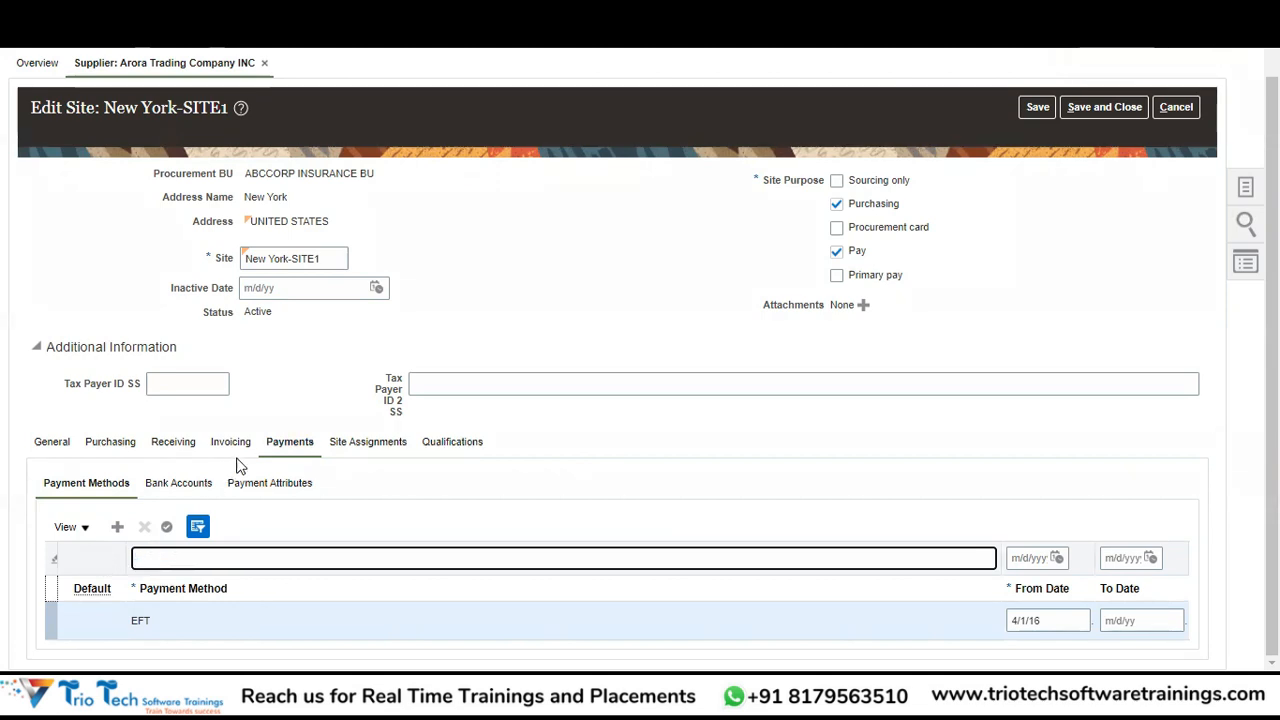
left_click(186, 484)
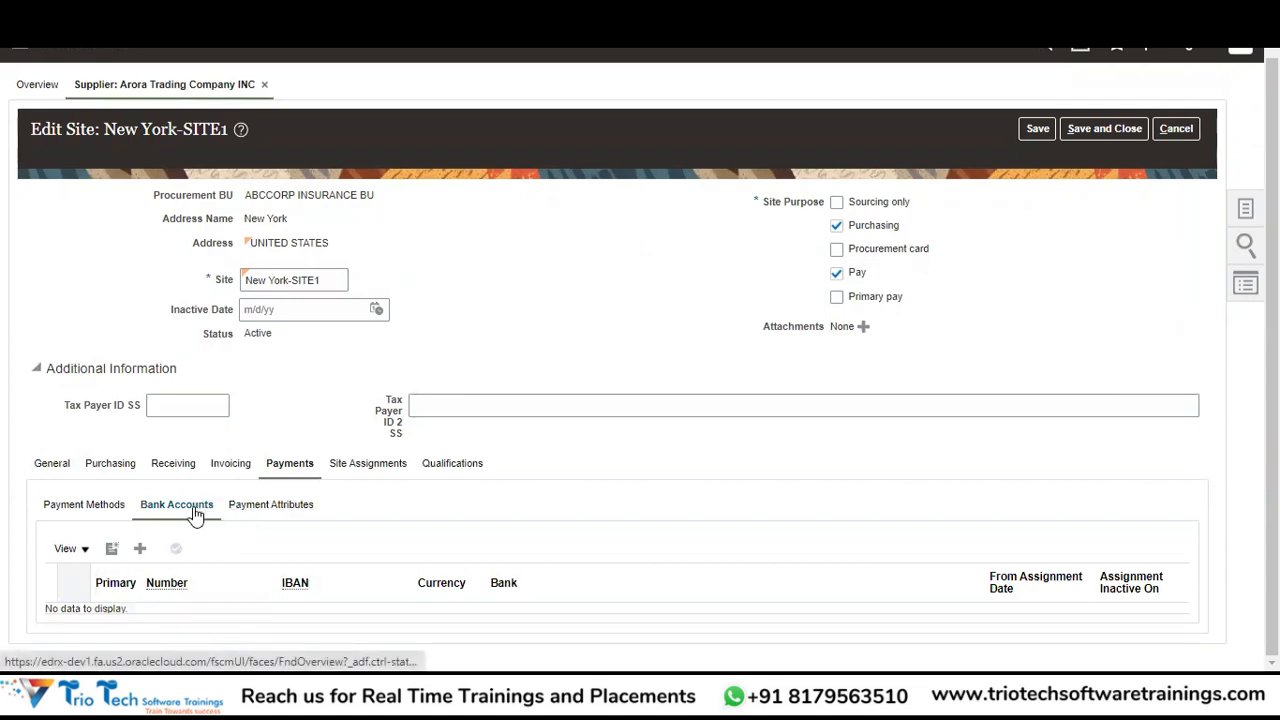
Add the existing Bank of America (BOA-US) USD account to New York-SITE1, accepting the warning.
left_click(140, 556)
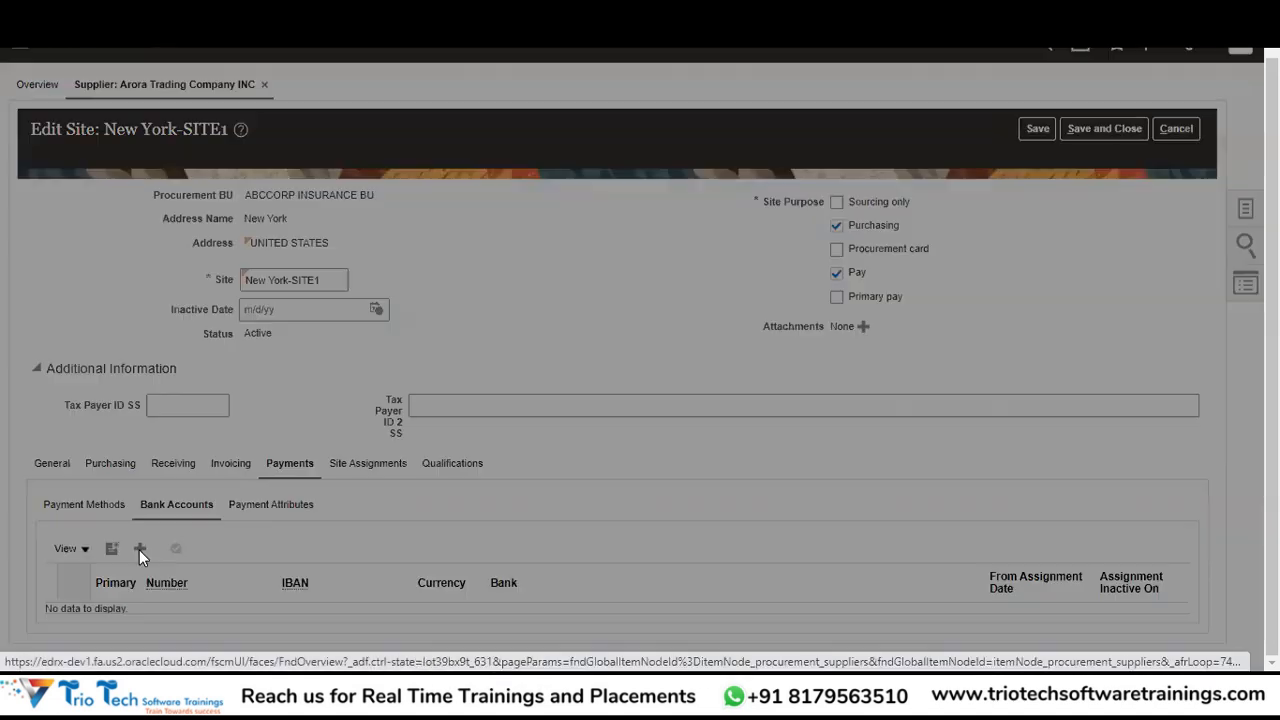
left_click(608, 446)
left_click(942, 478)
left_click(841, 368)
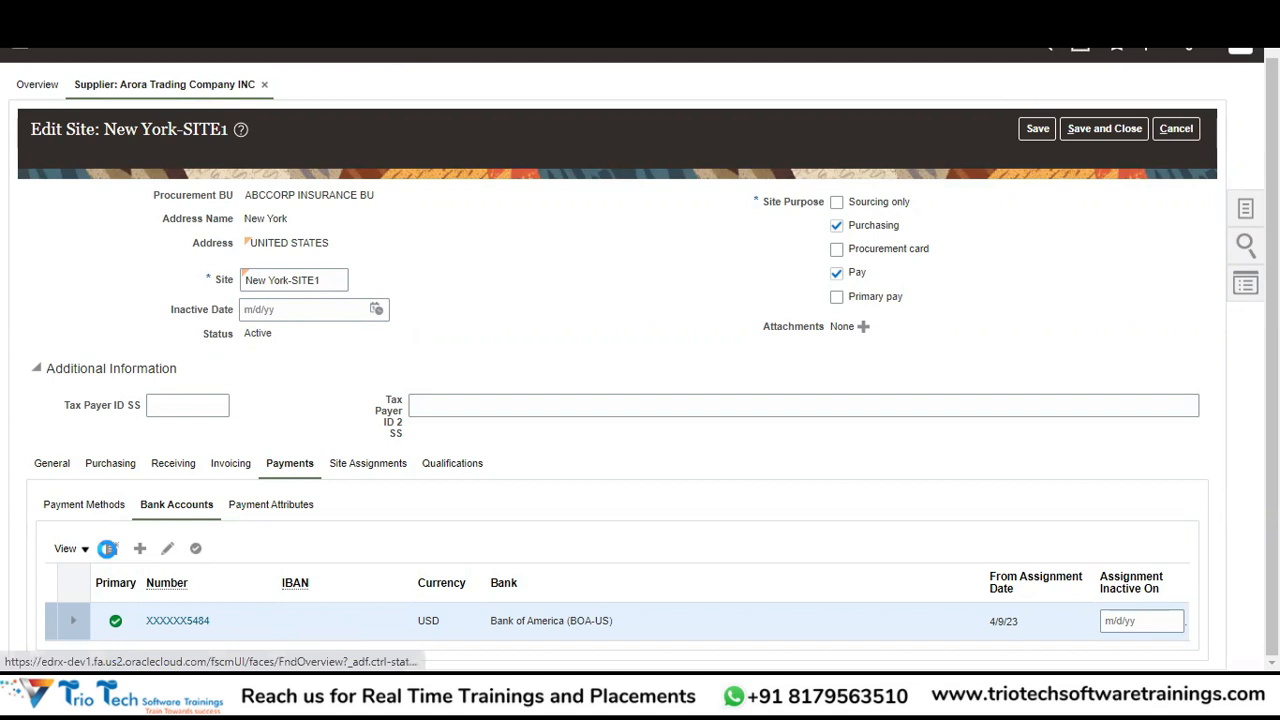
Set the new bank account's country to United States and enter its account number.
left_click(108, 549)
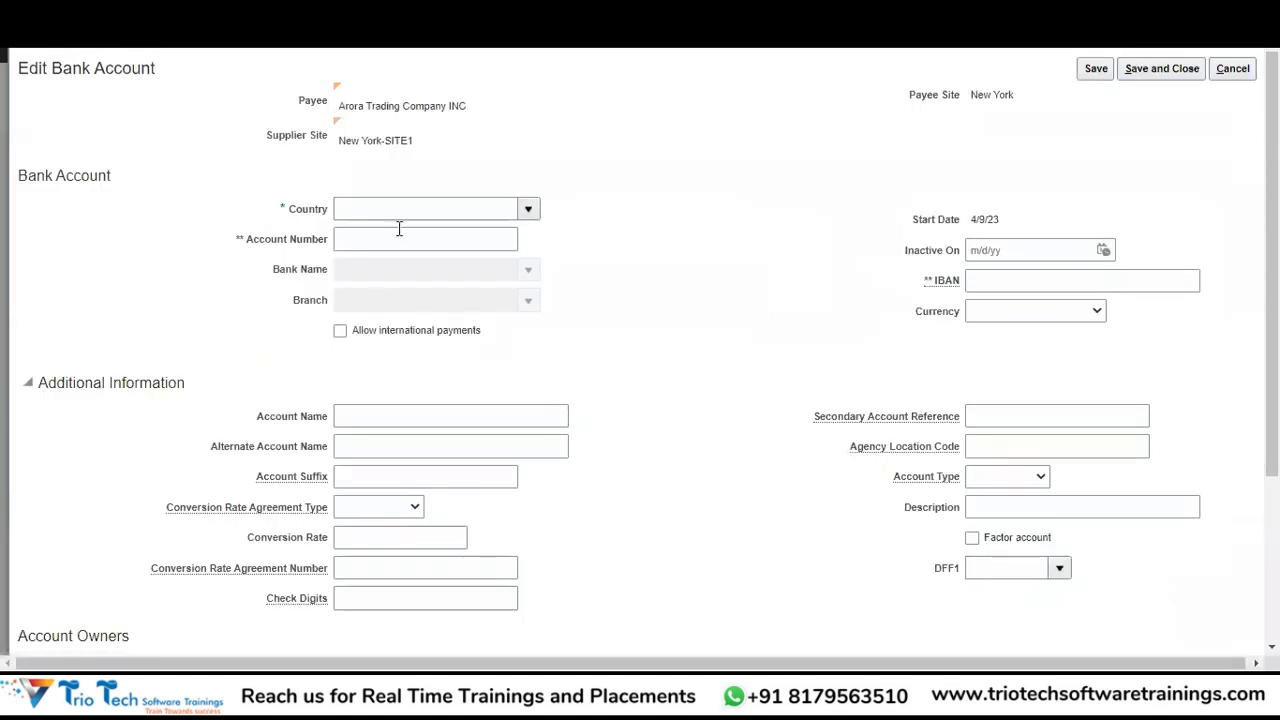
left_click(380, 212)
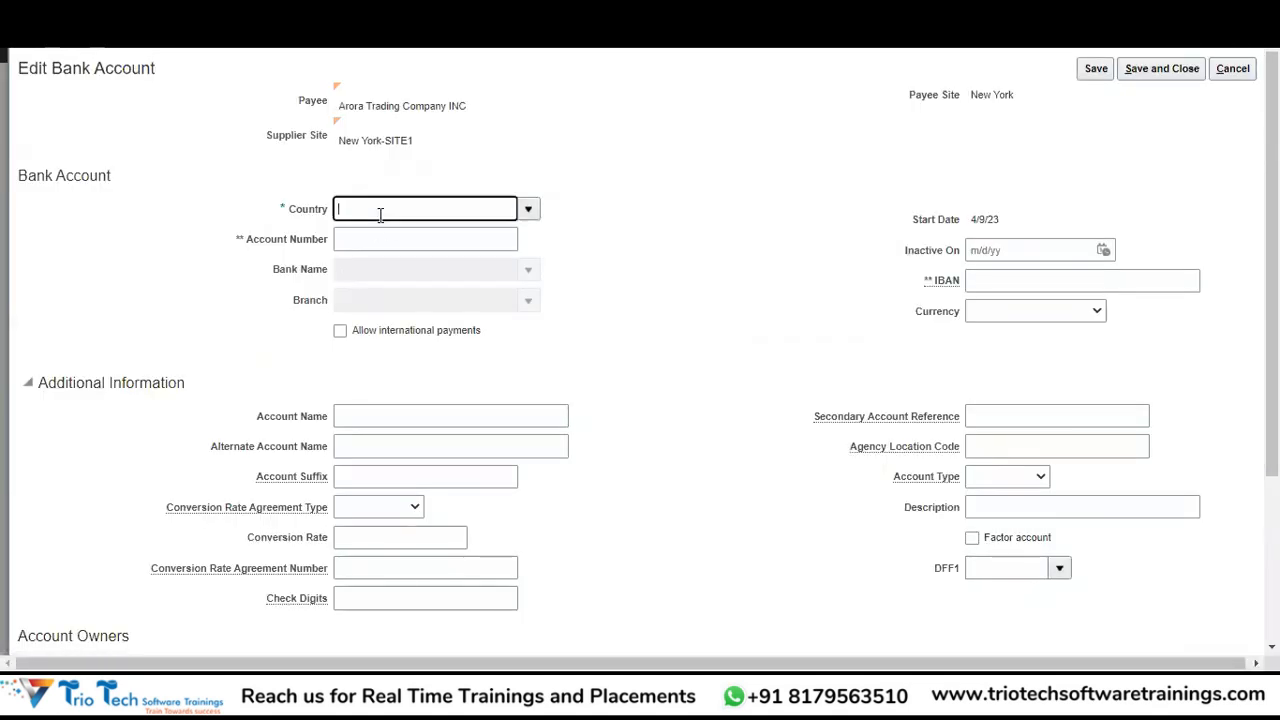
type("Unite")
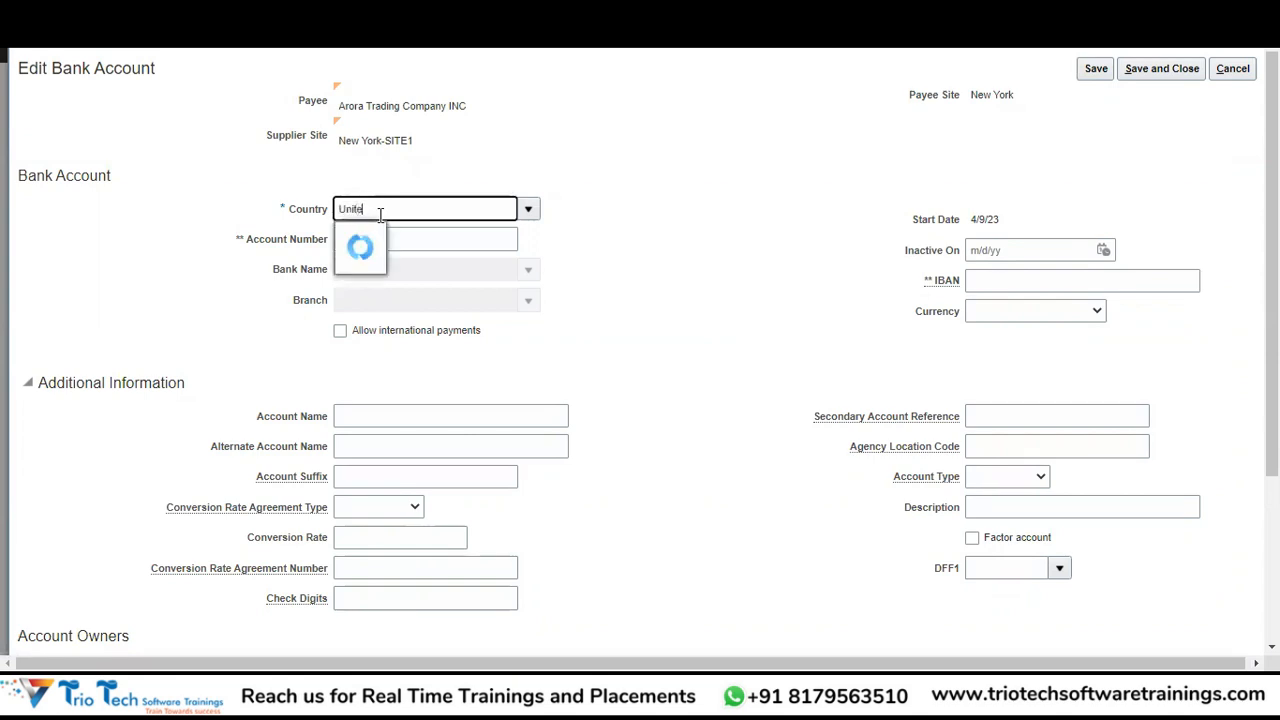
type("d States")
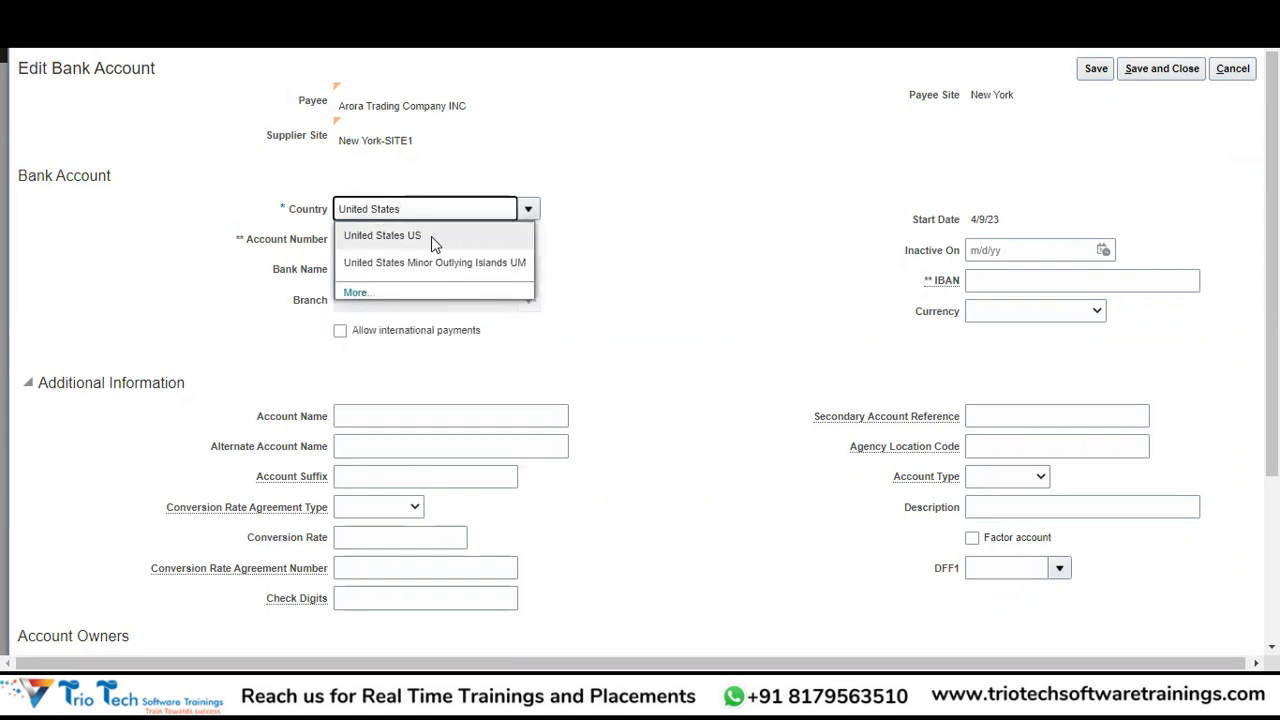
left_click(431, 236)
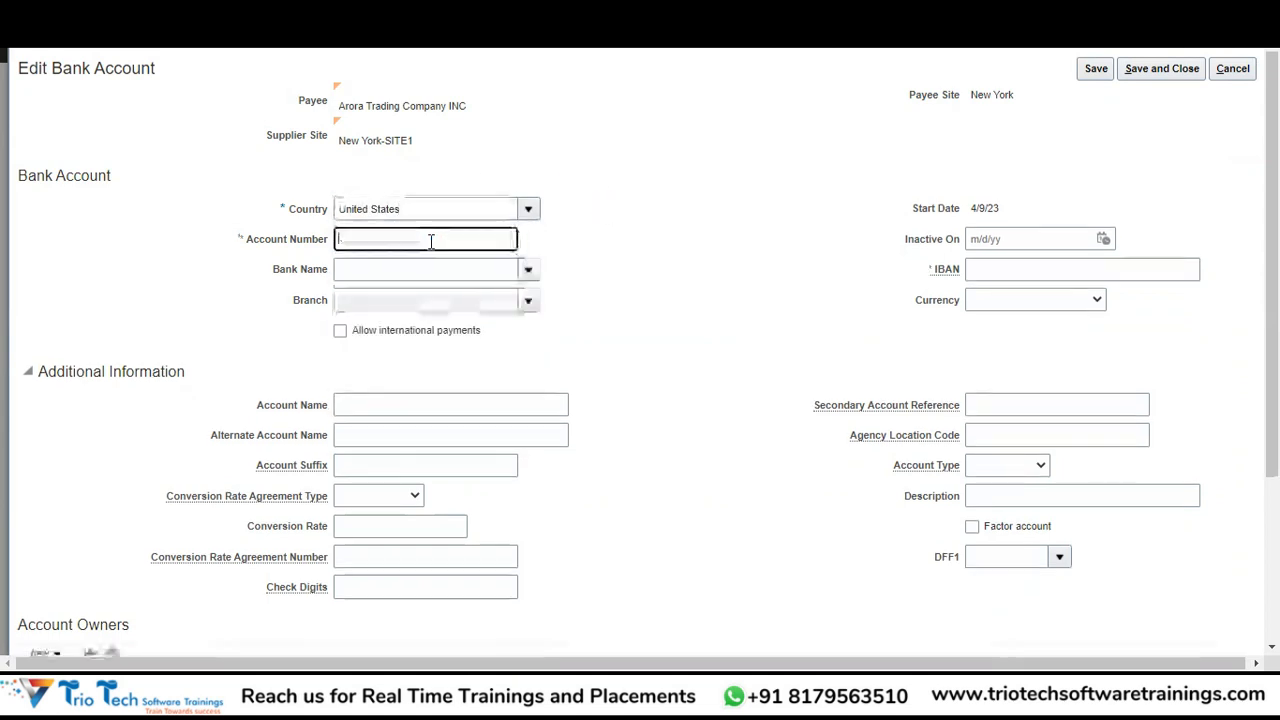
key("Tab")
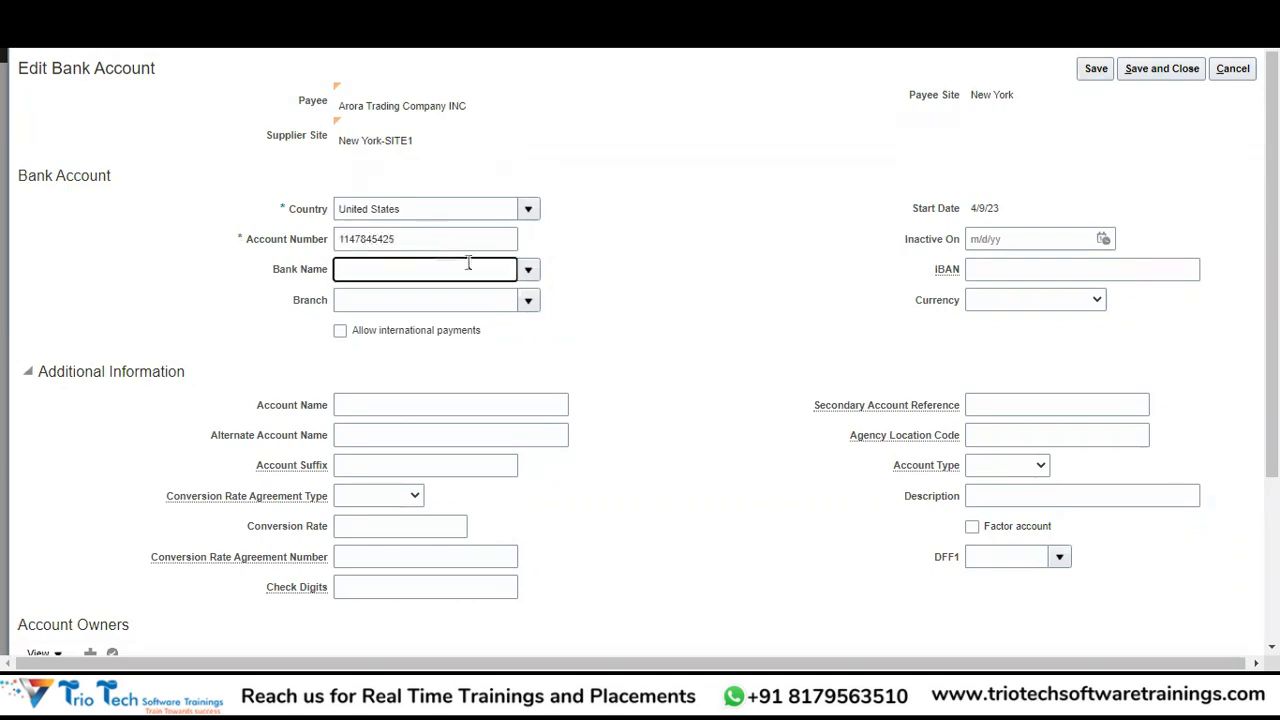
Search for Barclays and choose Barclays Bank Plc as the account's bank.
left_click(526, 270)
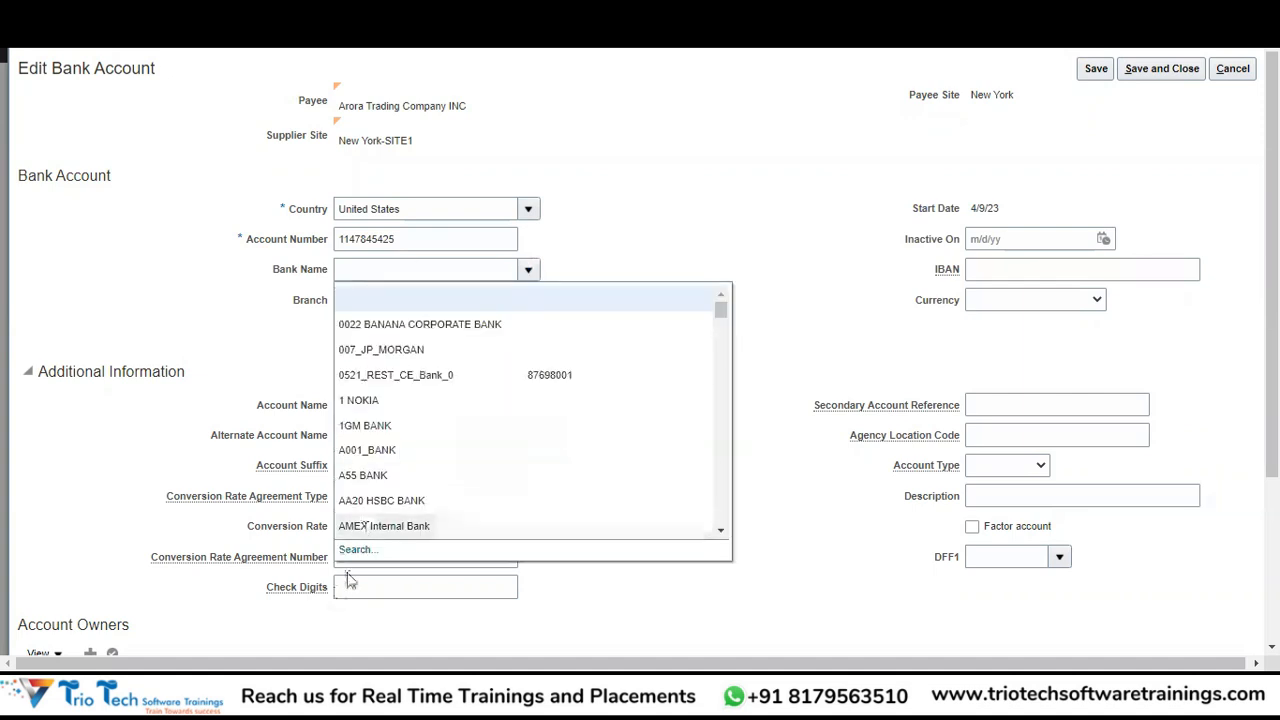
left_click(356, 551)
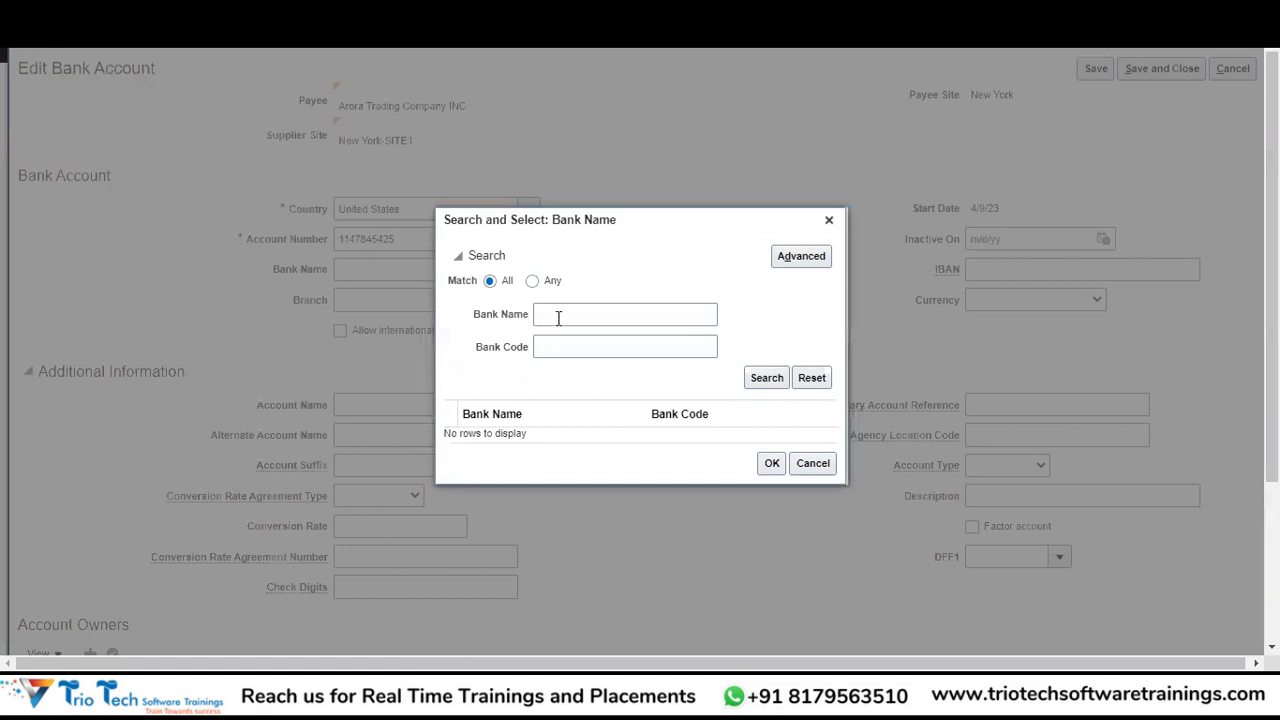
left_click(557, 316)
type("Barclays")
key("Tab")
left_click(778, 379)
left_click(588, 432)
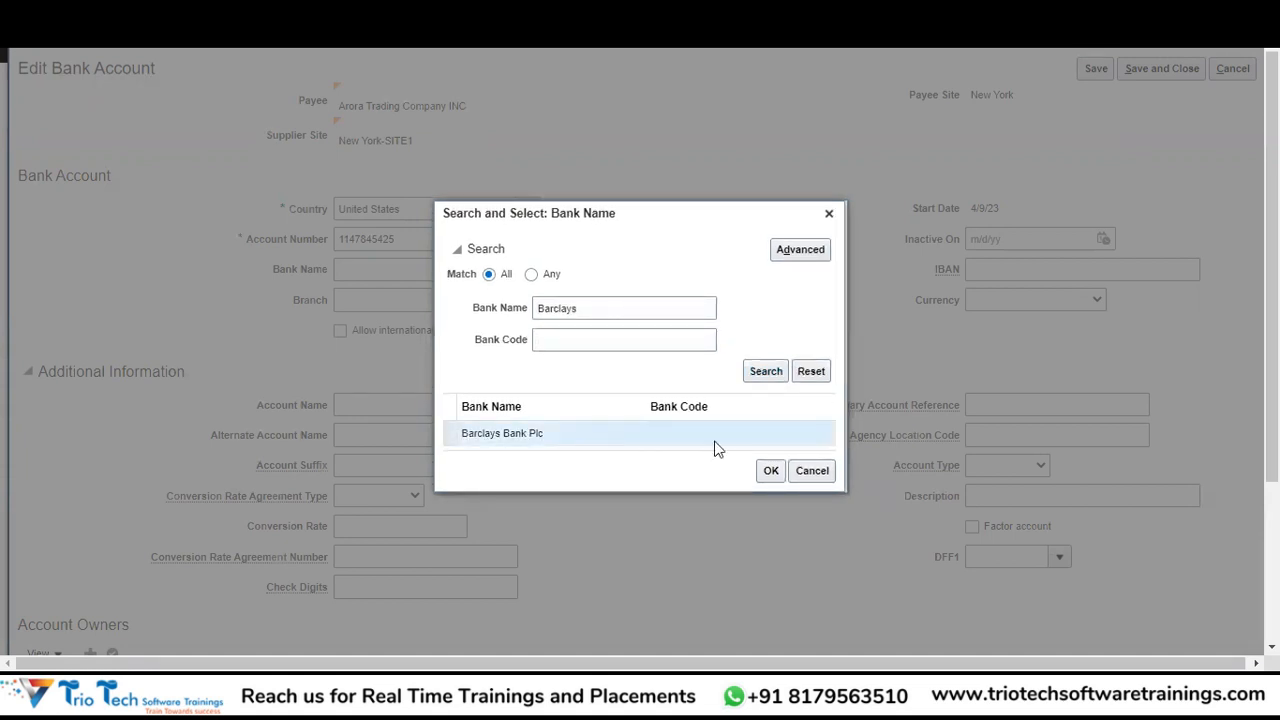
left_click(770, 472)
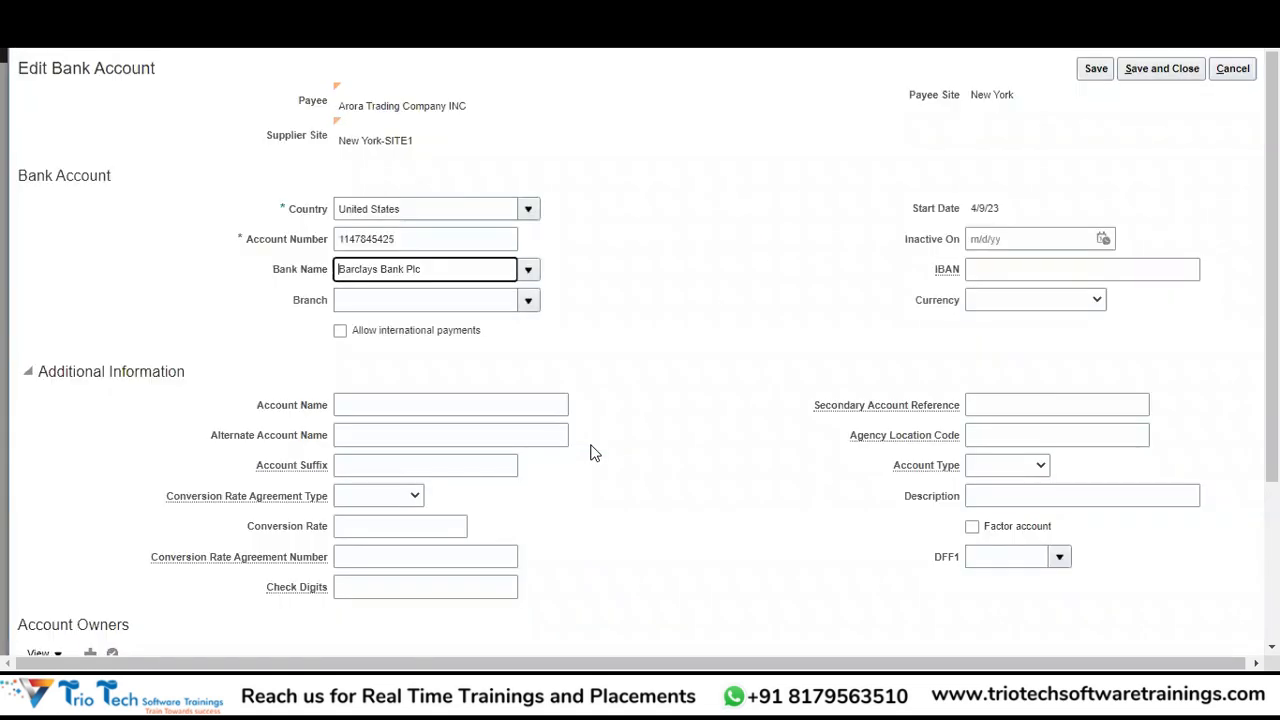
Choose the New York branch, USD currency, and allow international payments.
left_click(531, 299)
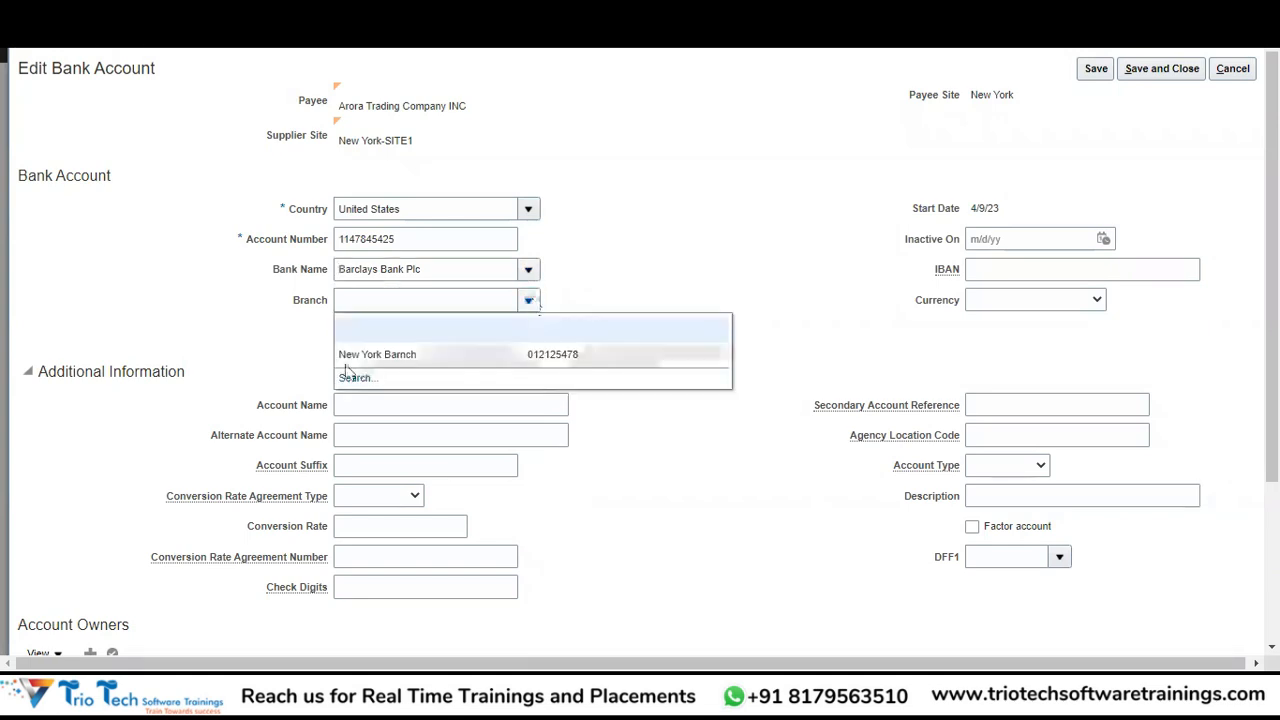
left_click(412, 351)
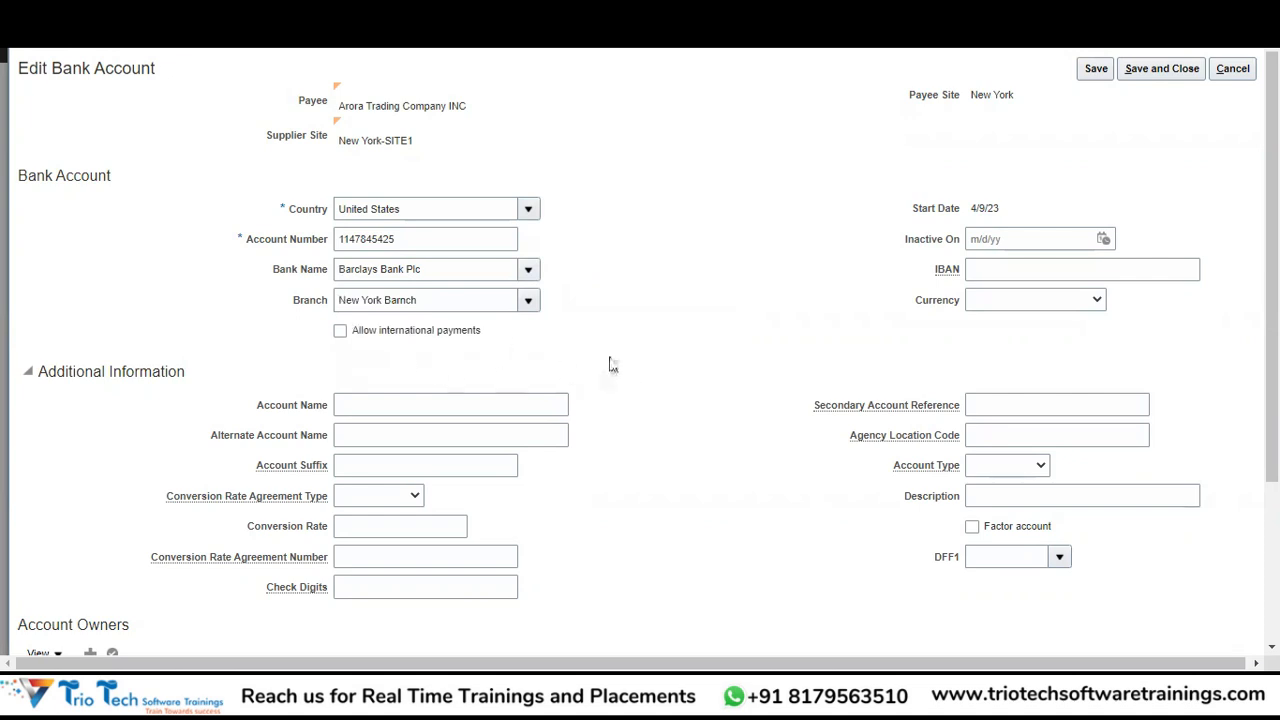
left_click(1034, 303)
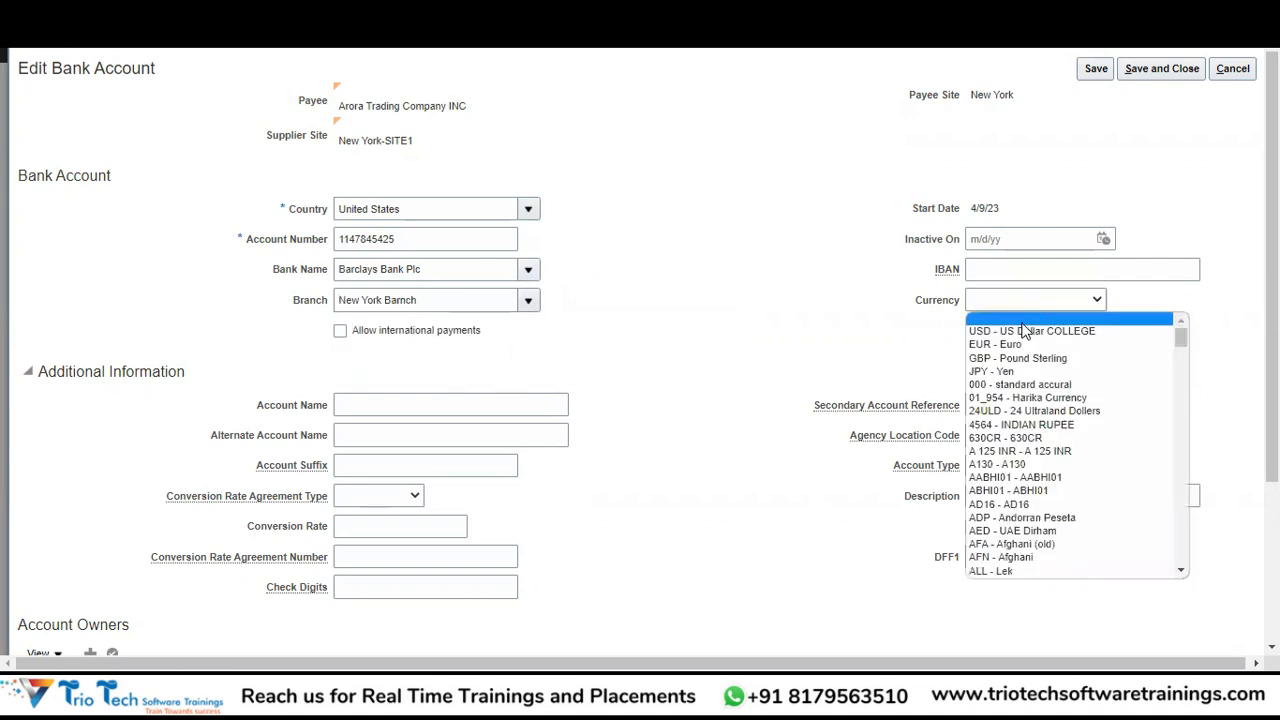
left_click(1022, 318)
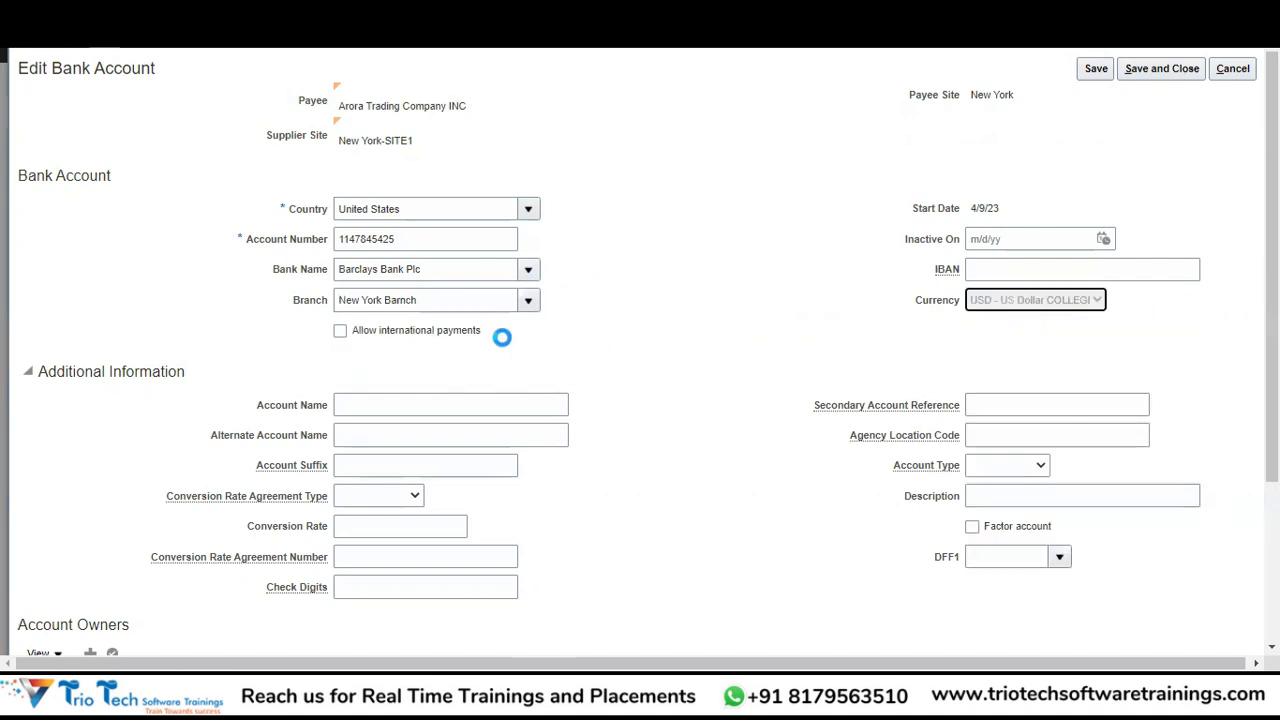
left_click(340, 331)
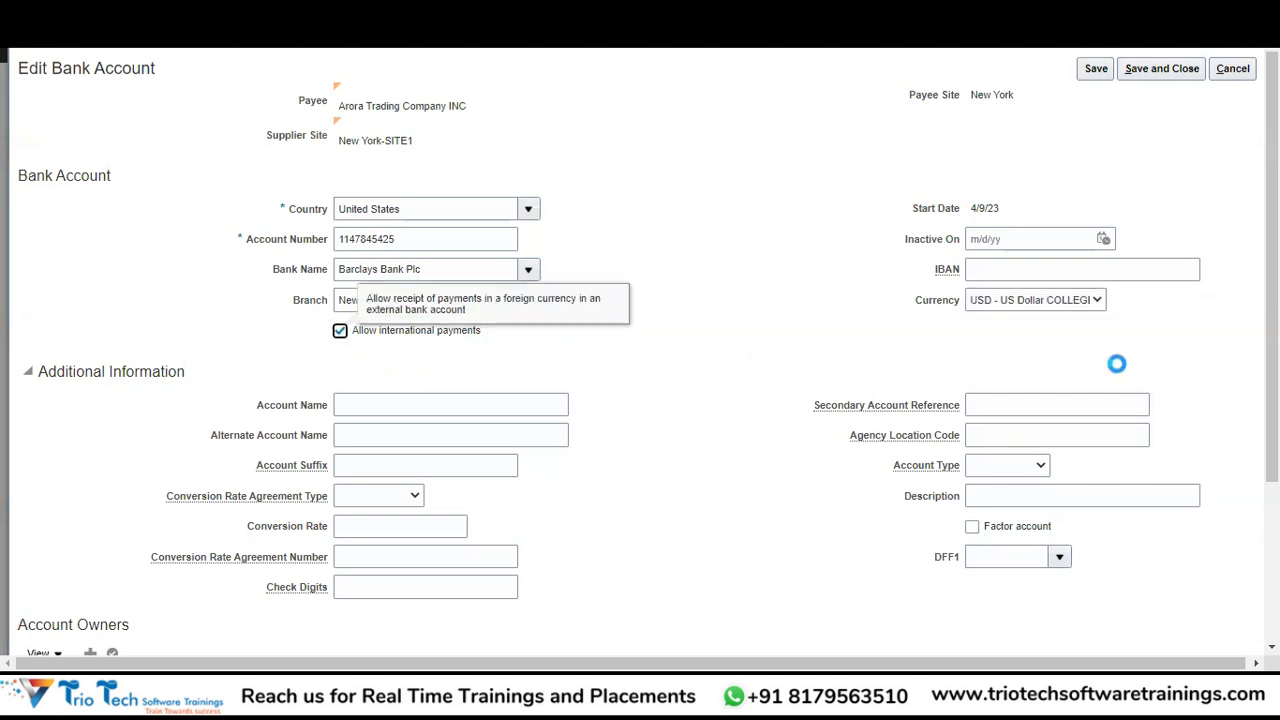
scroll(1114, 363, "down", 2)
scroll(1036, 168, "up", 3)
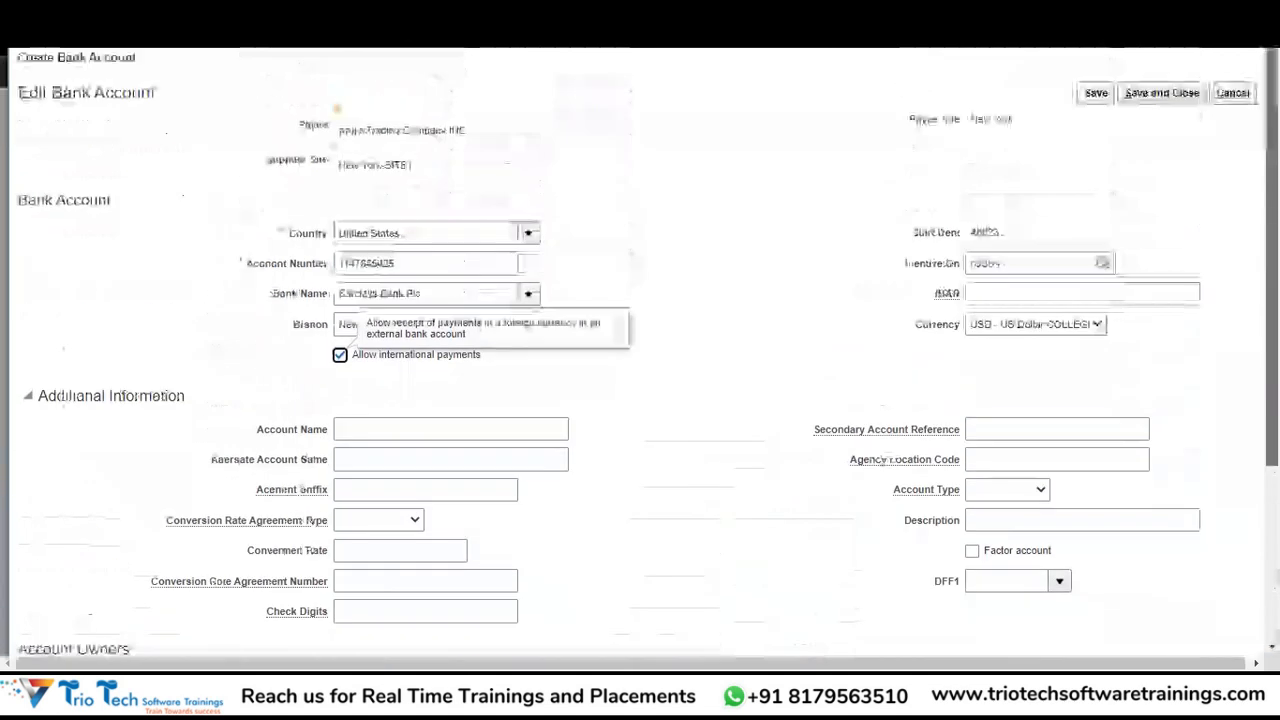
Save the Barclays account, apply it to installments lacking one, and review both bank rows.
left_click(1157, 97)
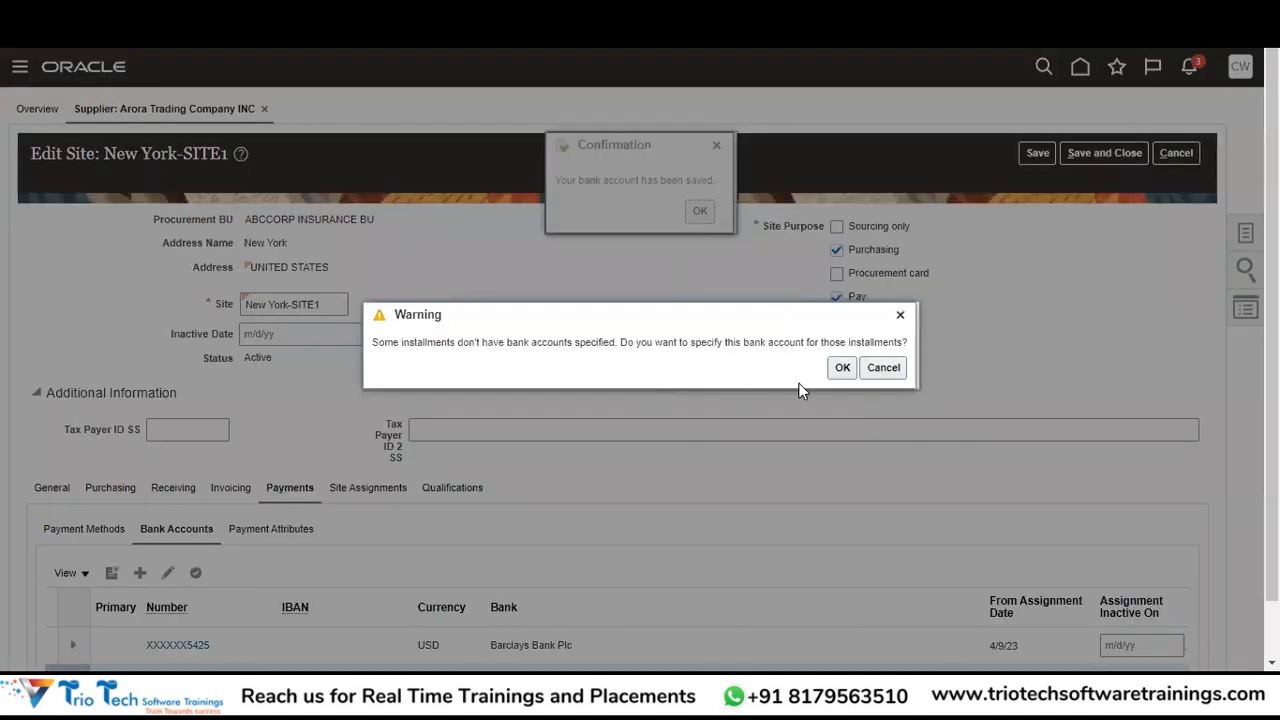
left_click(838, 367)
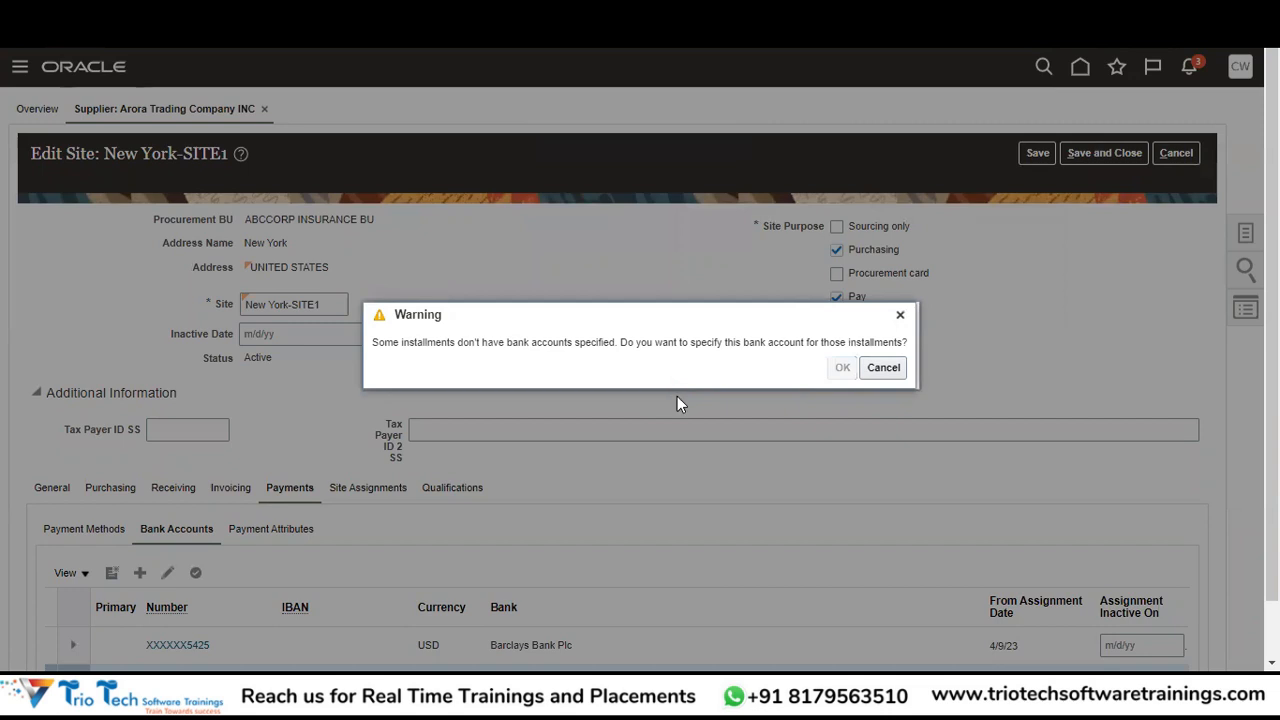
scroll(640, 400, "down", 2)
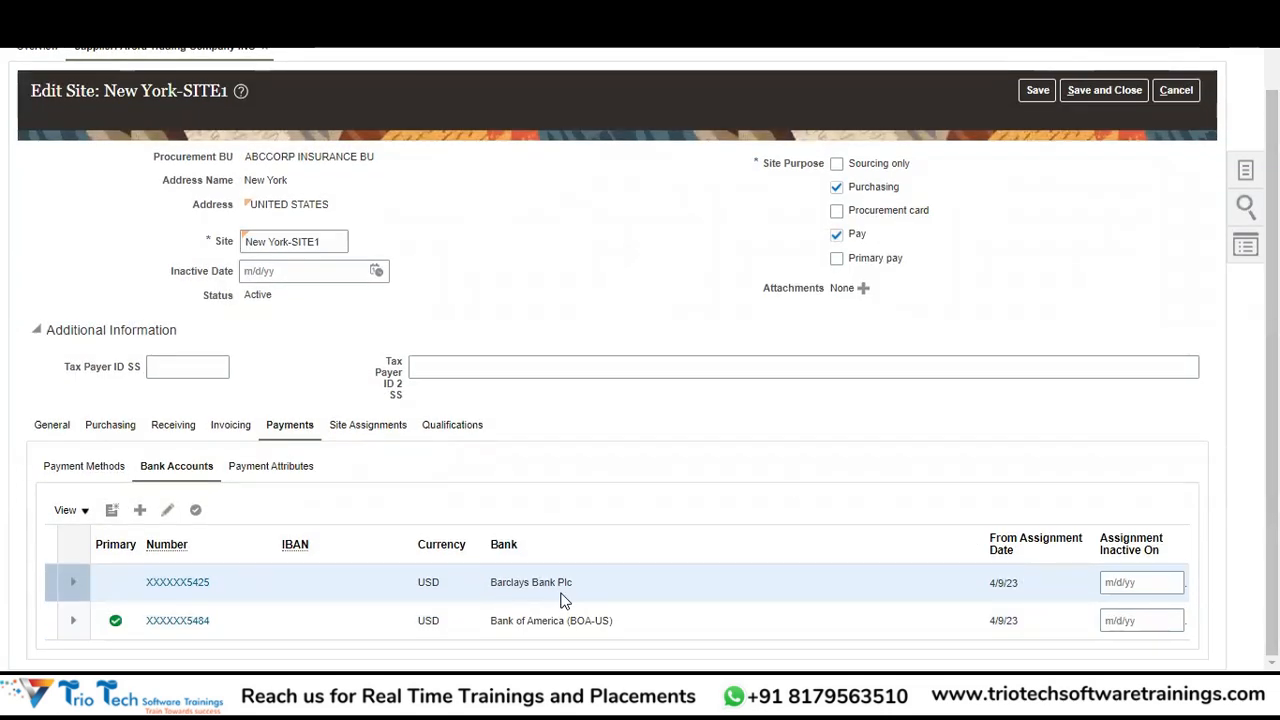
left_click(255, 623)
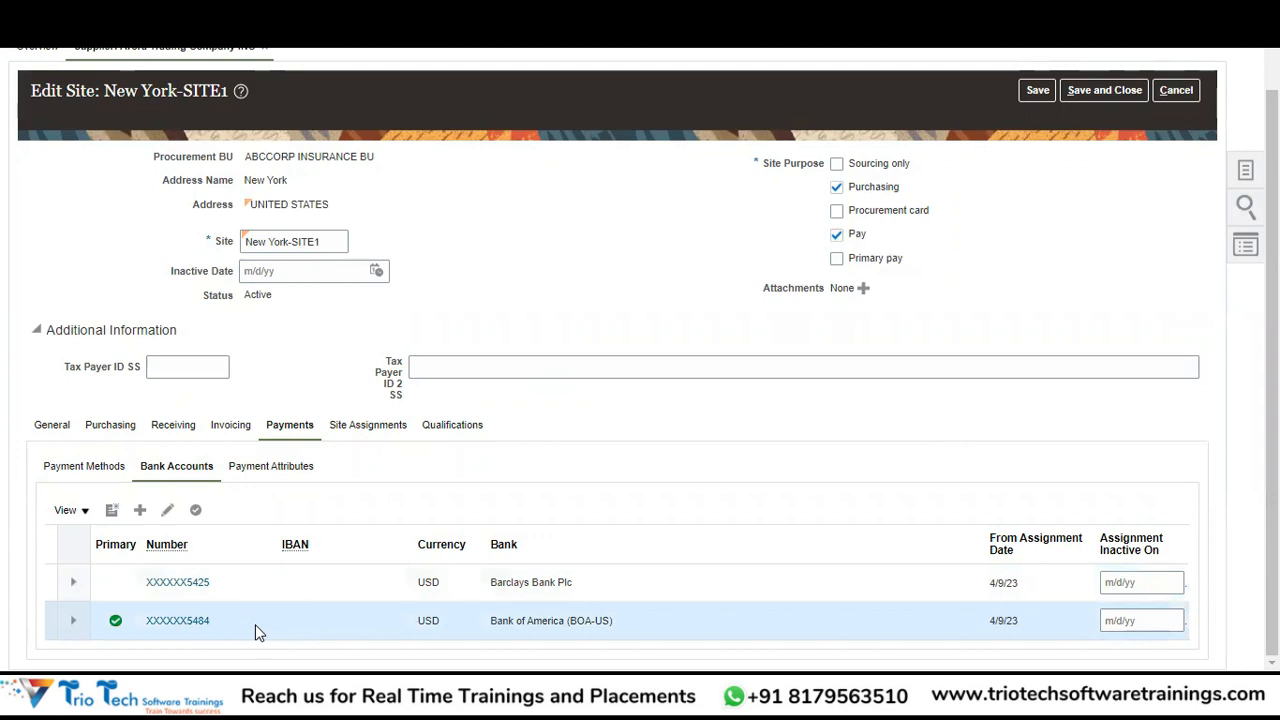
left_click(300, 582)
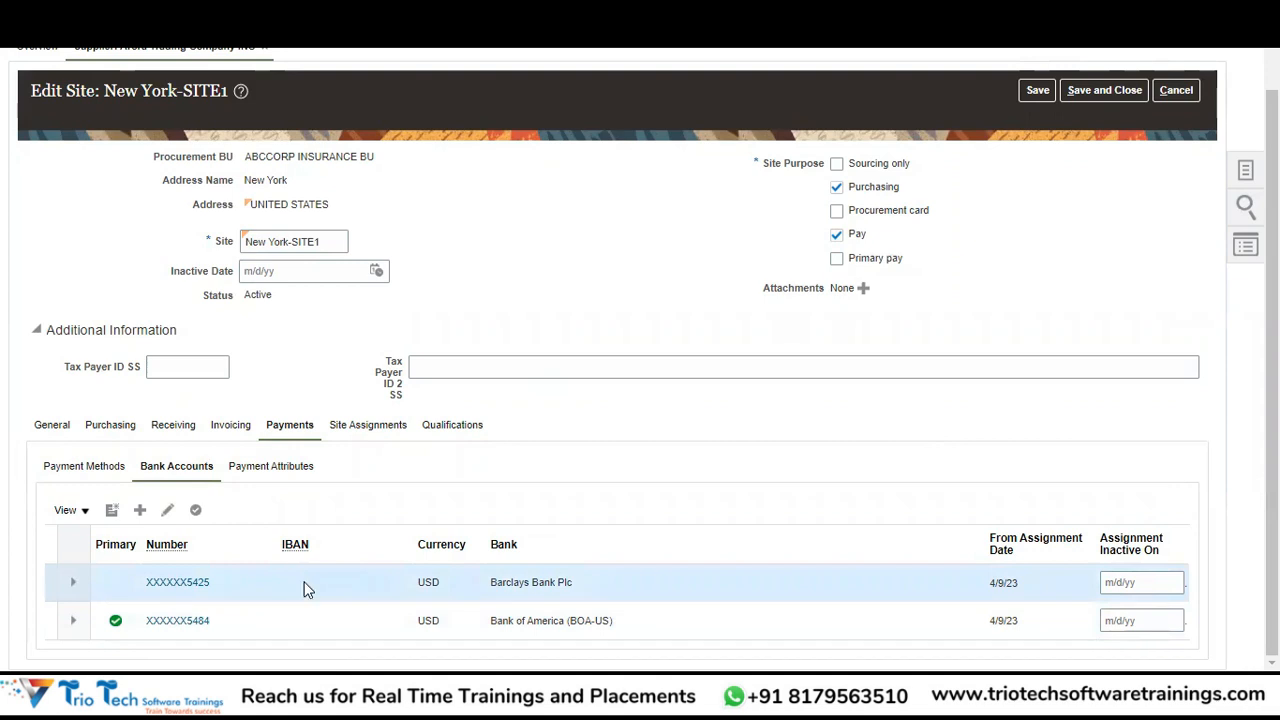
Make Barclays Bank Plc primary instead of Bank of America and save New York-SITE1.
left_click(196, 512)
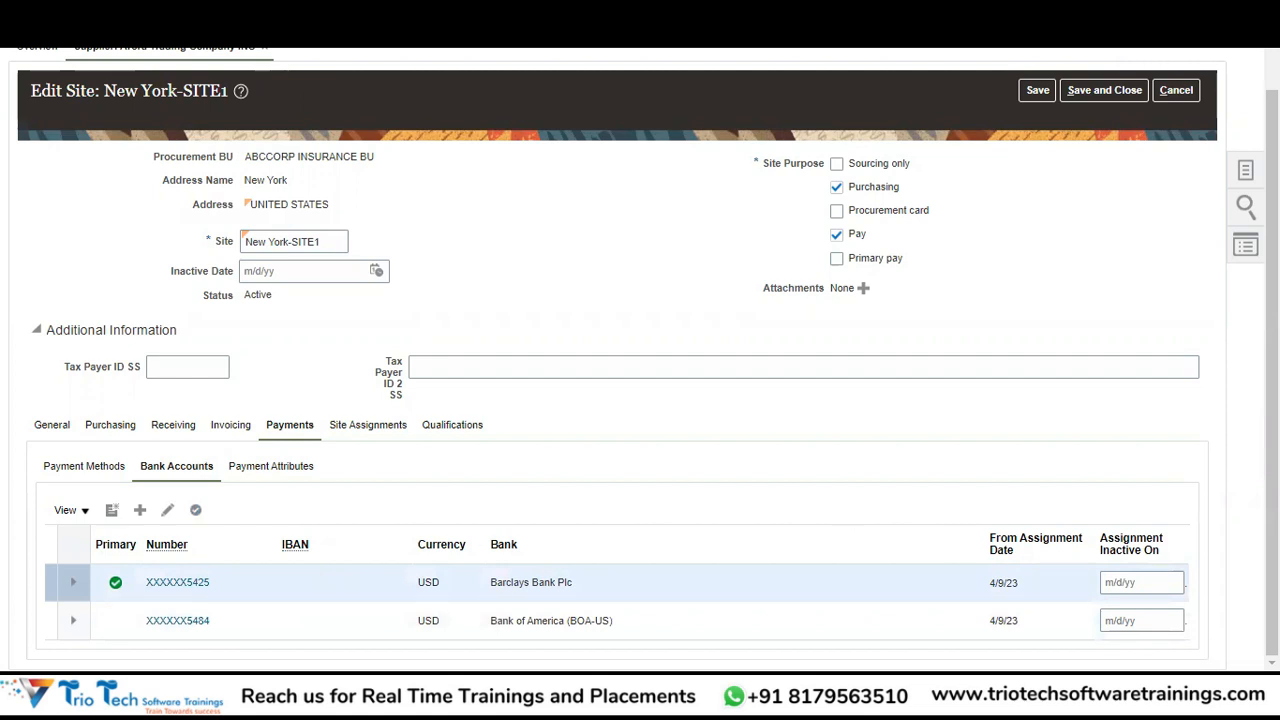
scroll(1070, 243, "up", 1)
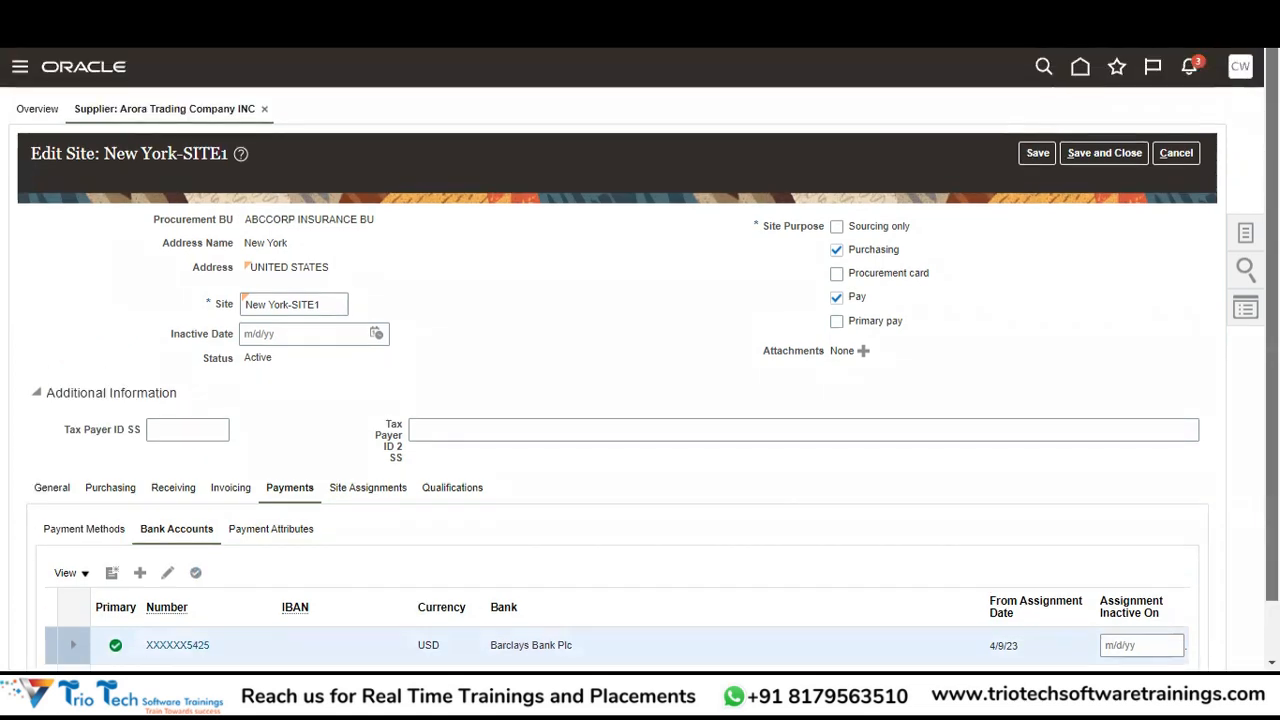
left_click(1031, 156)
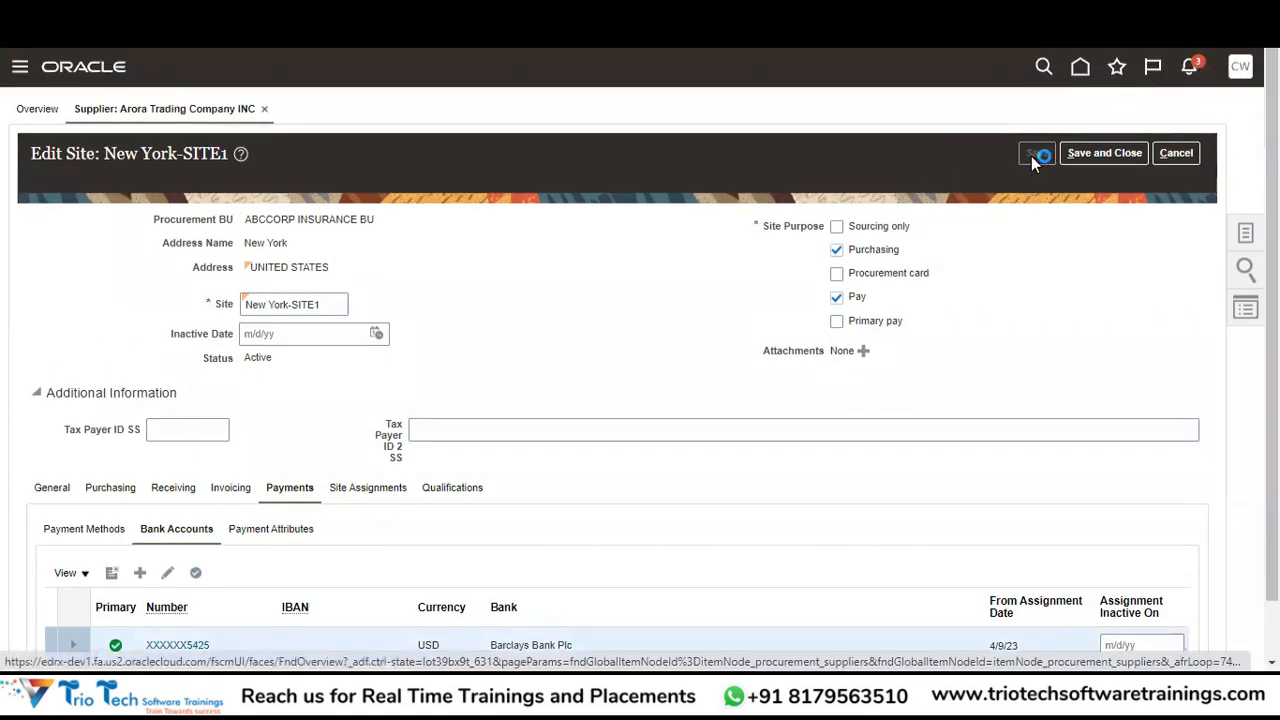
Show New York-SITE1's Payment Attributes, Payment Specifications and Separate Remittance Advice Delivery settings.
left_click(295, 537)
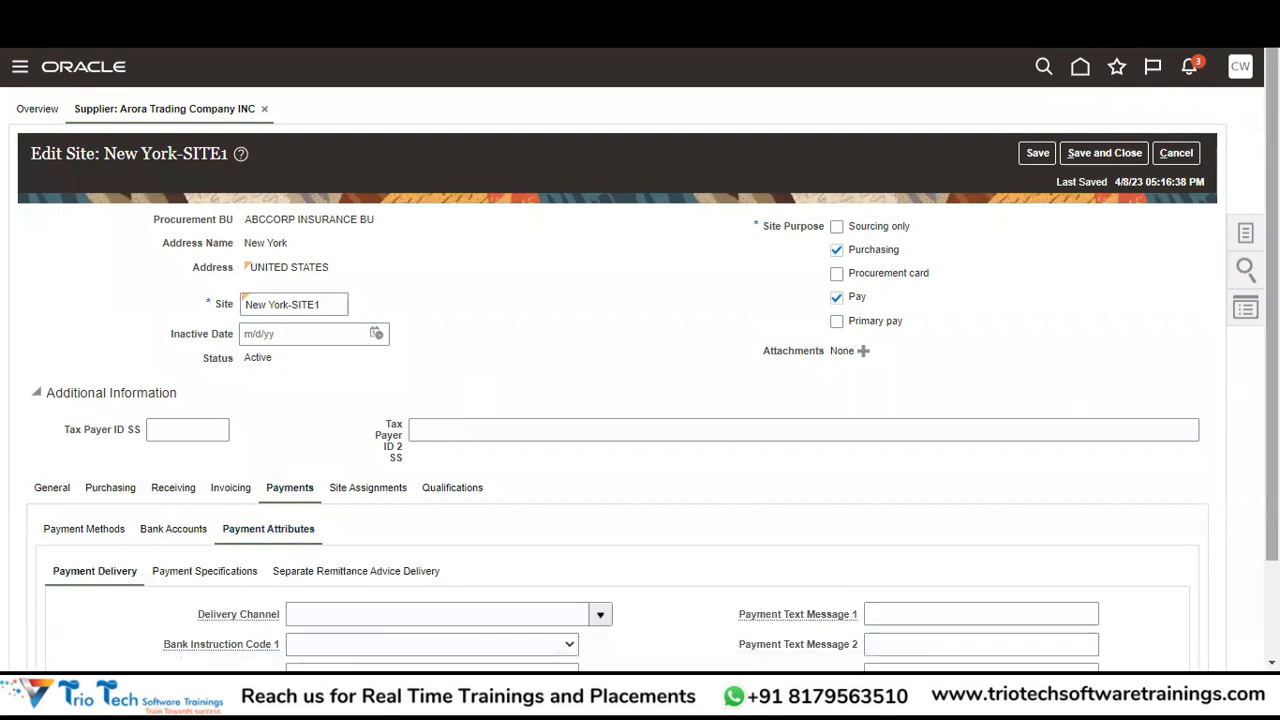
scroll(553, 572, "down", 2)
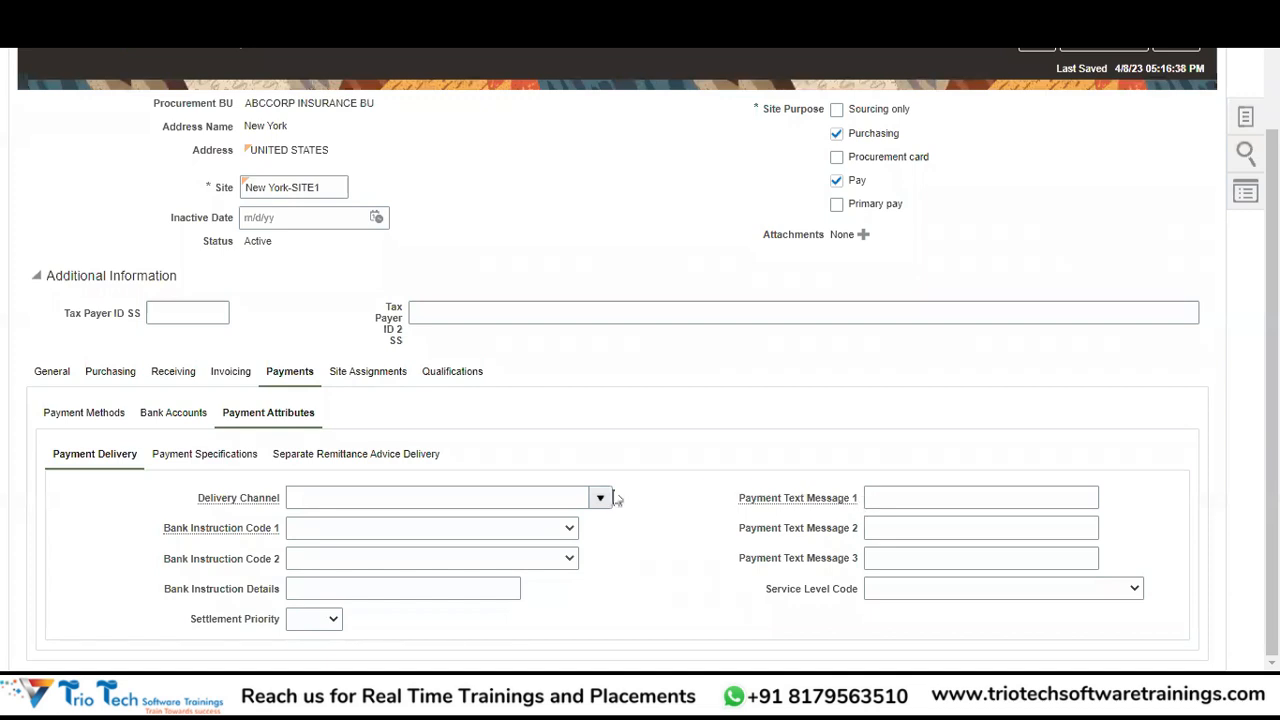
left_click(220, 458)
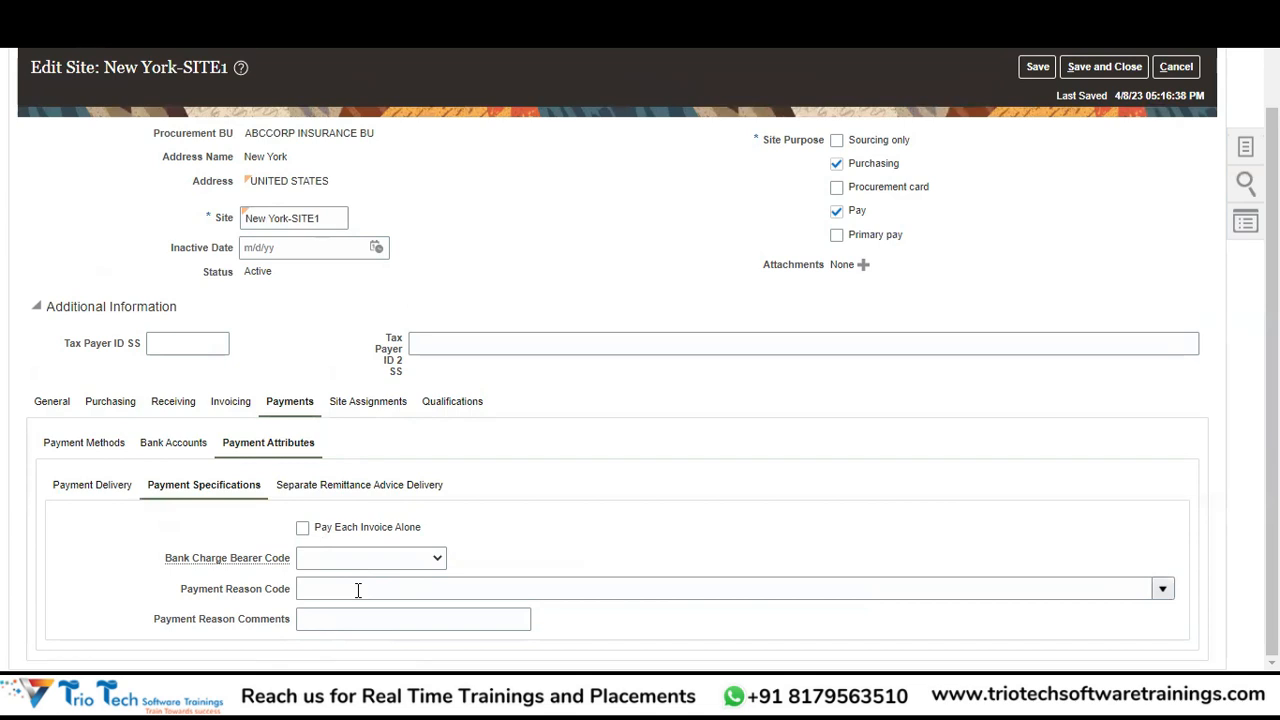
left_click(418, 488)
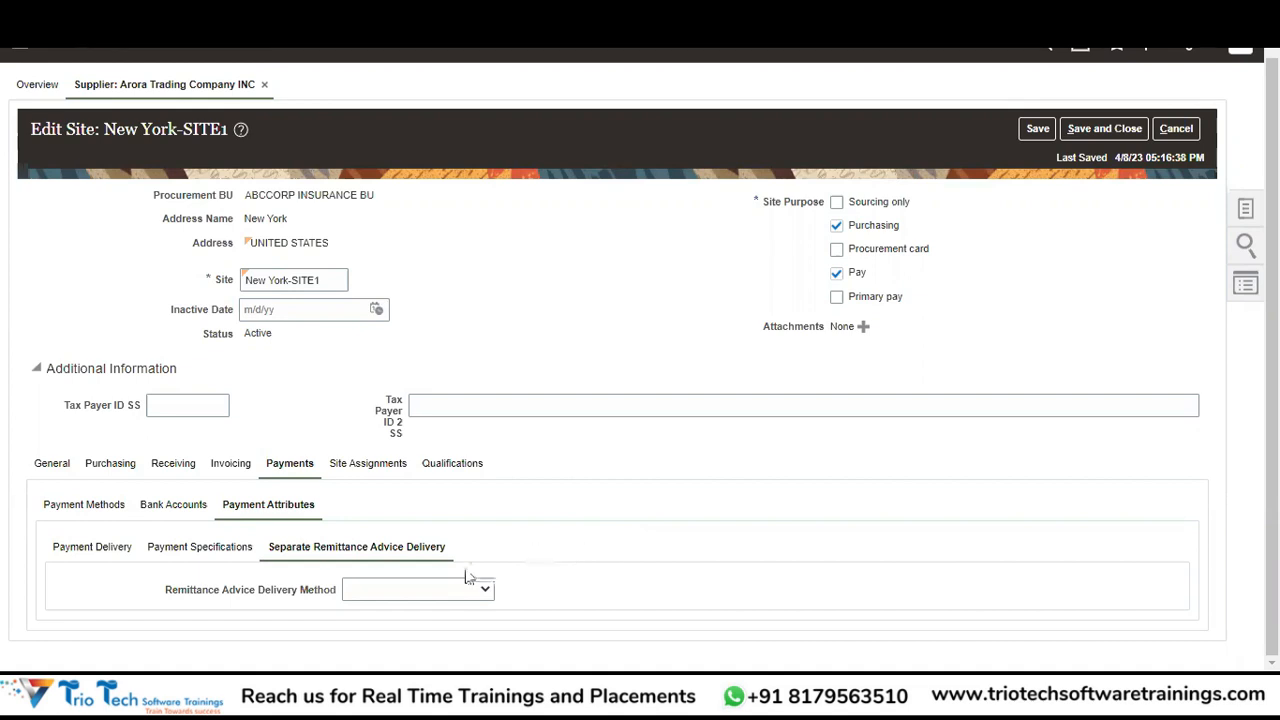
Set the remittance advice delivery method to E-Mail instead of Email with .pdf as attachment.
left_click(401, 596)
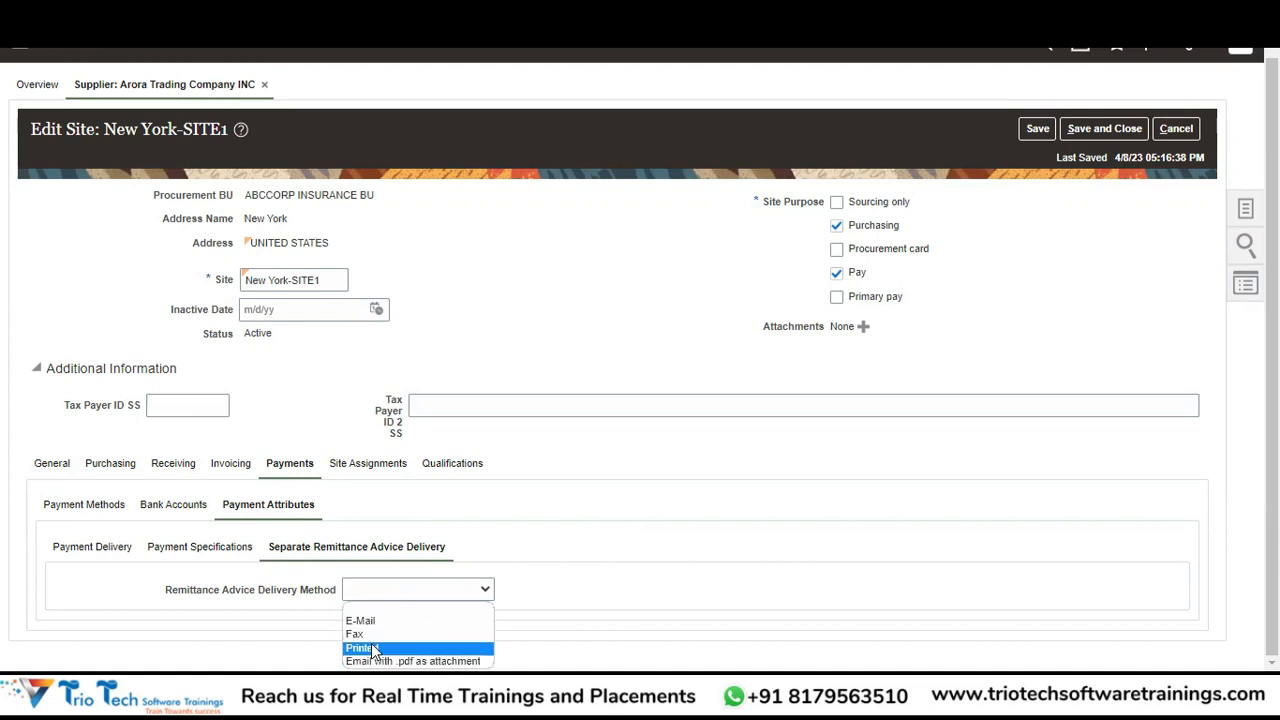
key("Down")
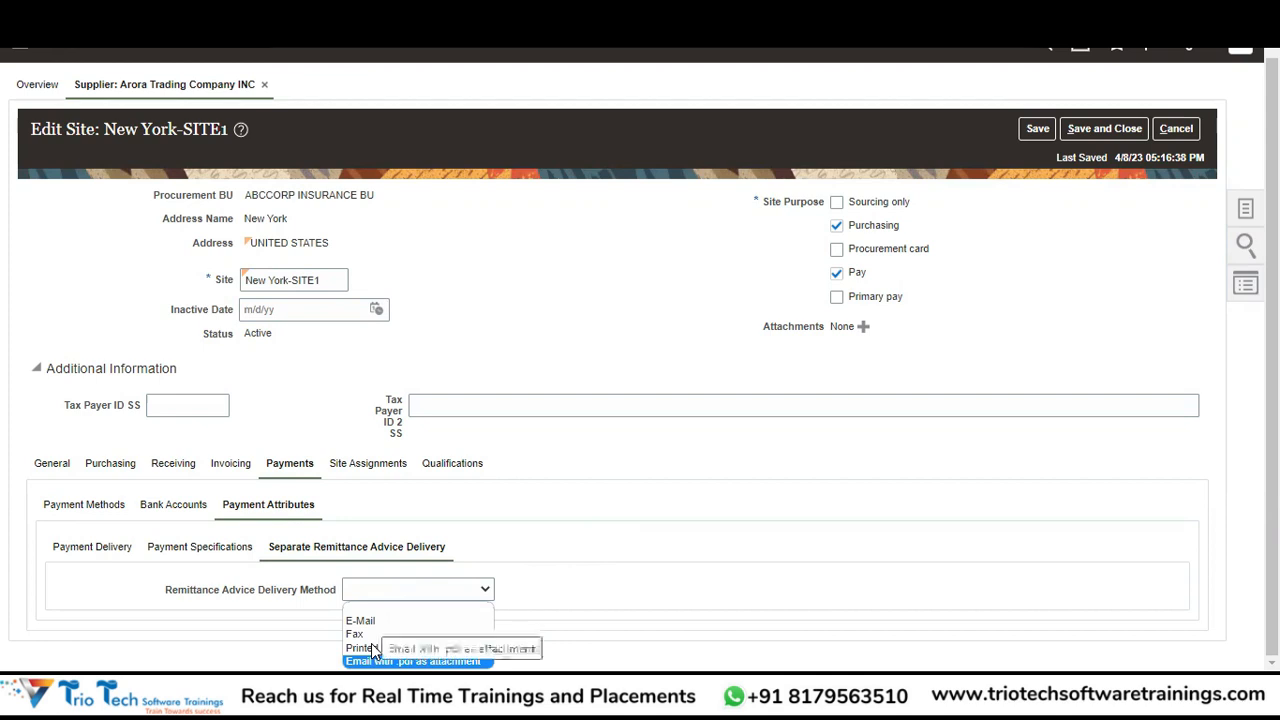
left_click(372, 660)
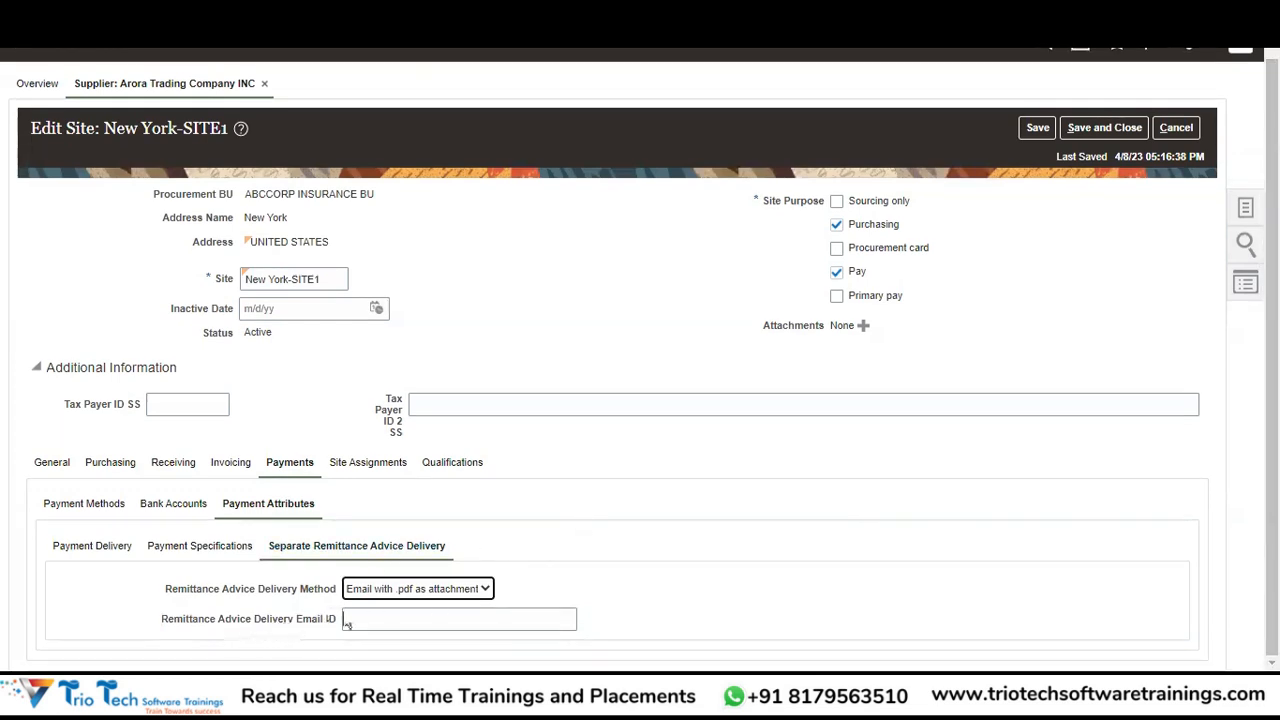
left_click(388, 618)
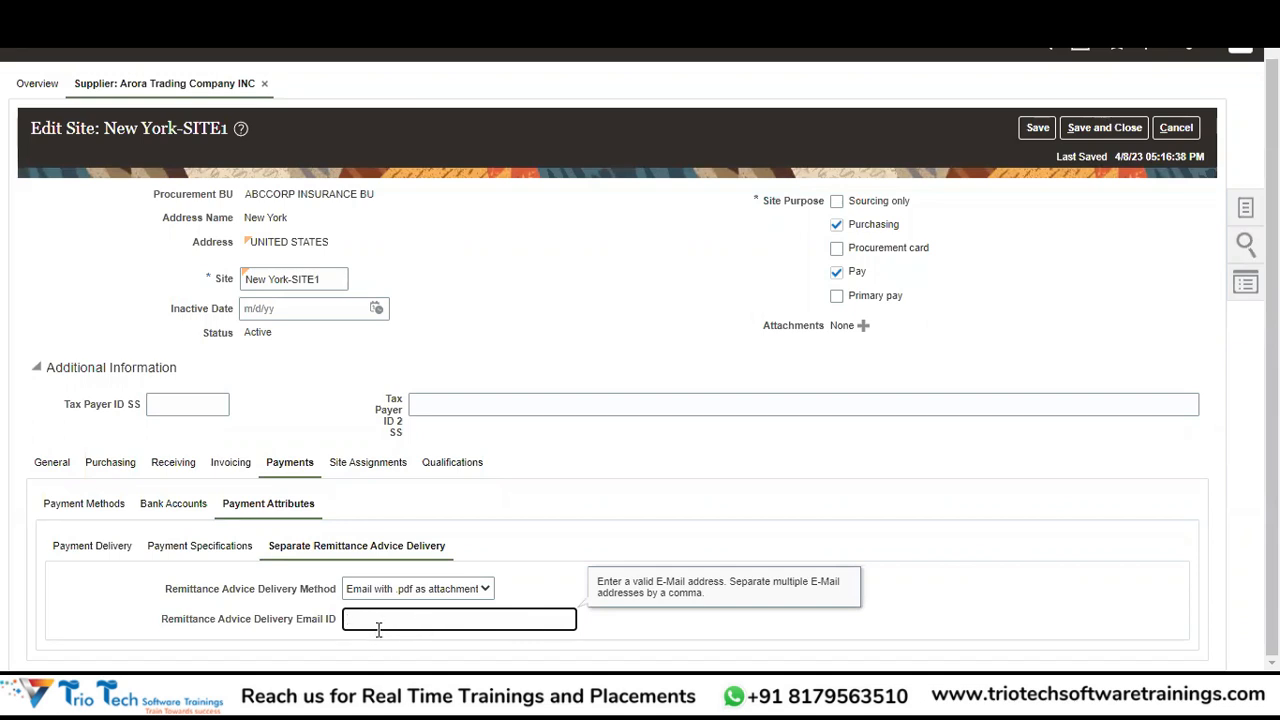
left_click(469, 594)
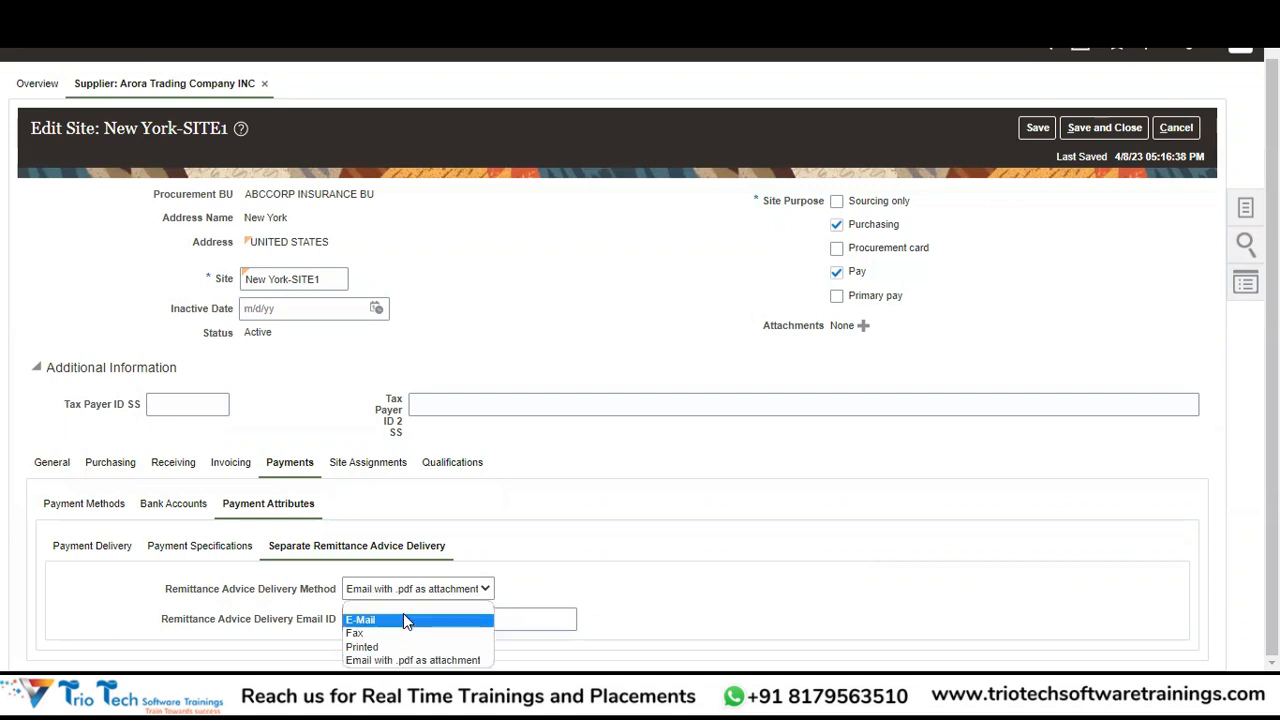
left_click(405, 618)
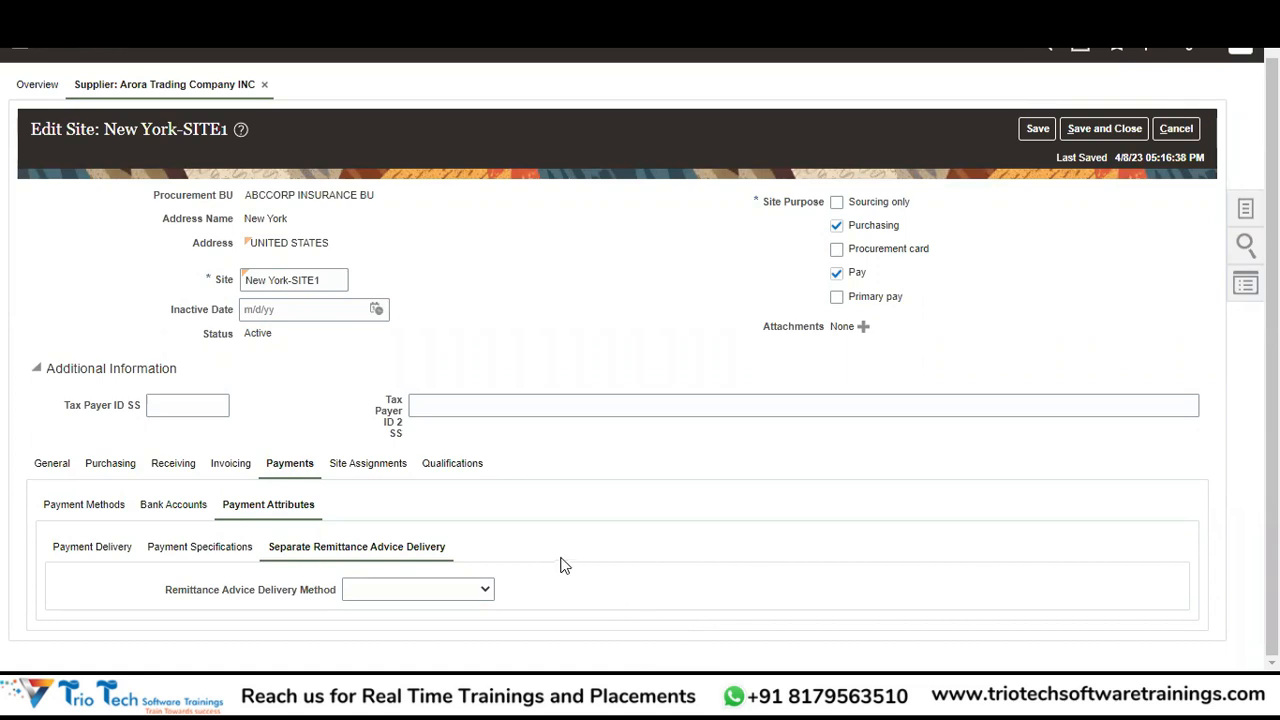
Add a blank row to New York-SITE1's Site Assignments table.
left_click(371, 470)
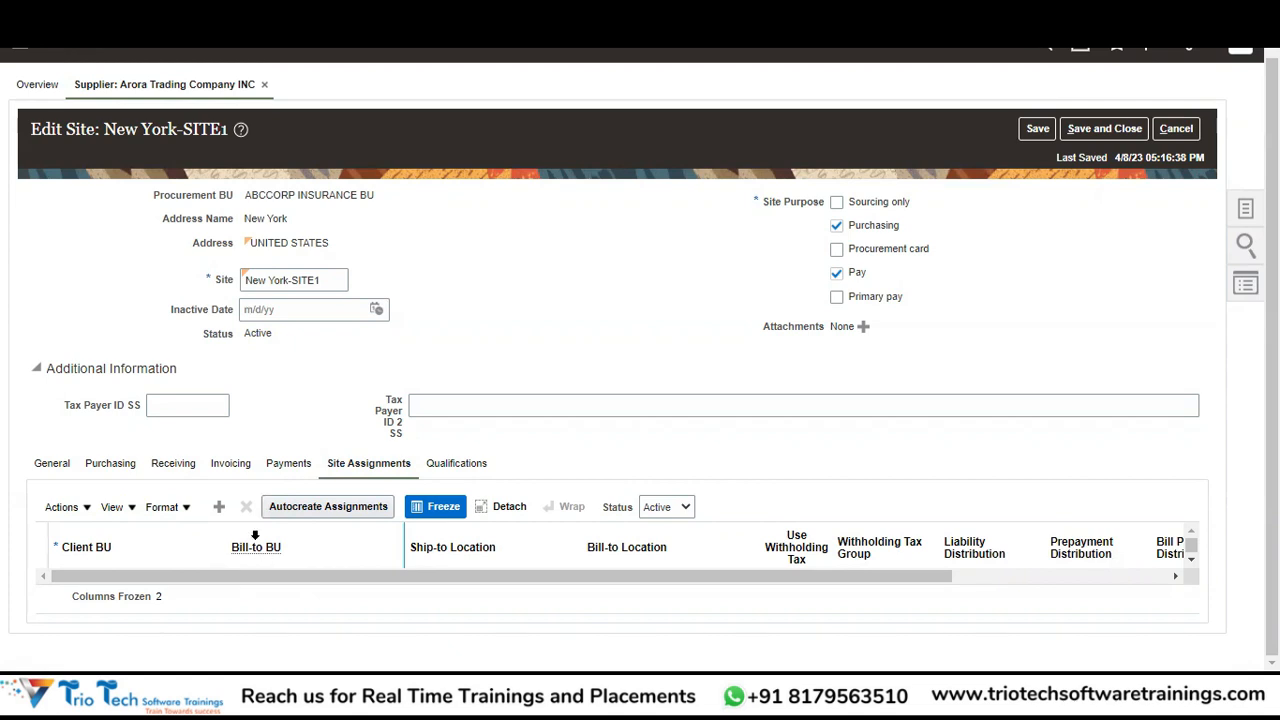
left_click(218, 508)
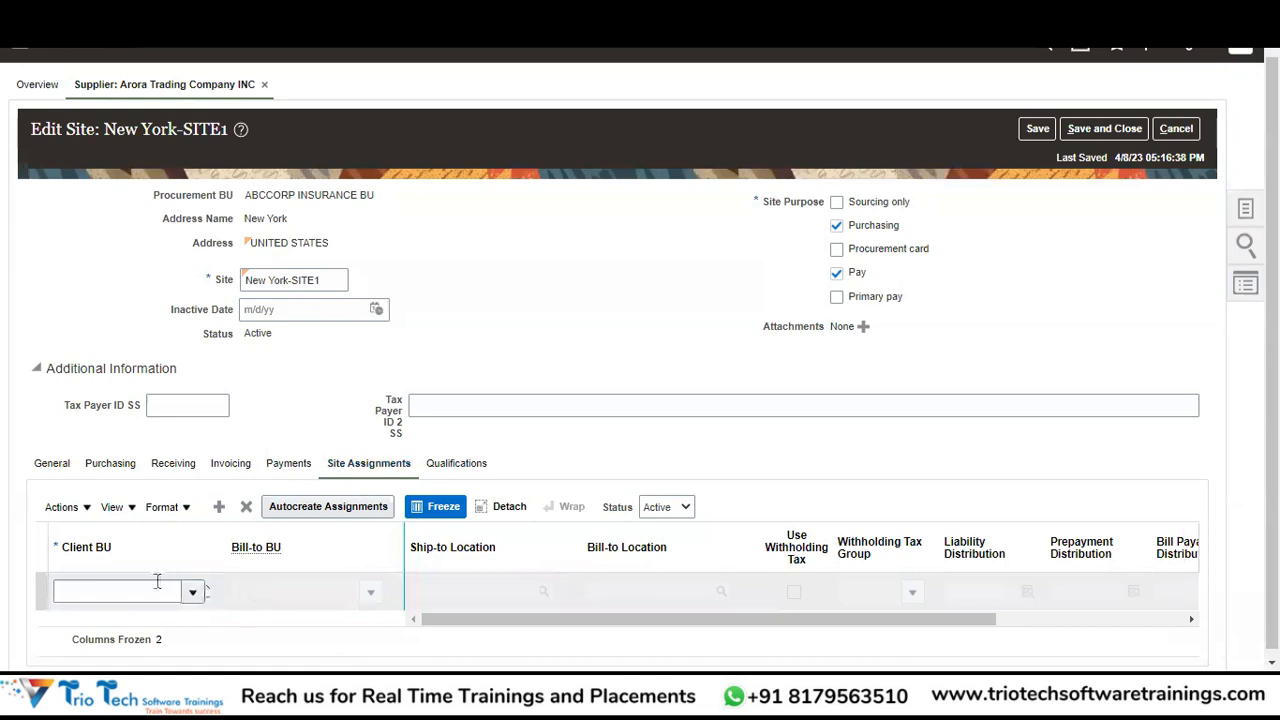
Set Client BU to ABCCORP INSURANCE BU and bring up the Liability Distribution segment selector.
left_click(190, 592)
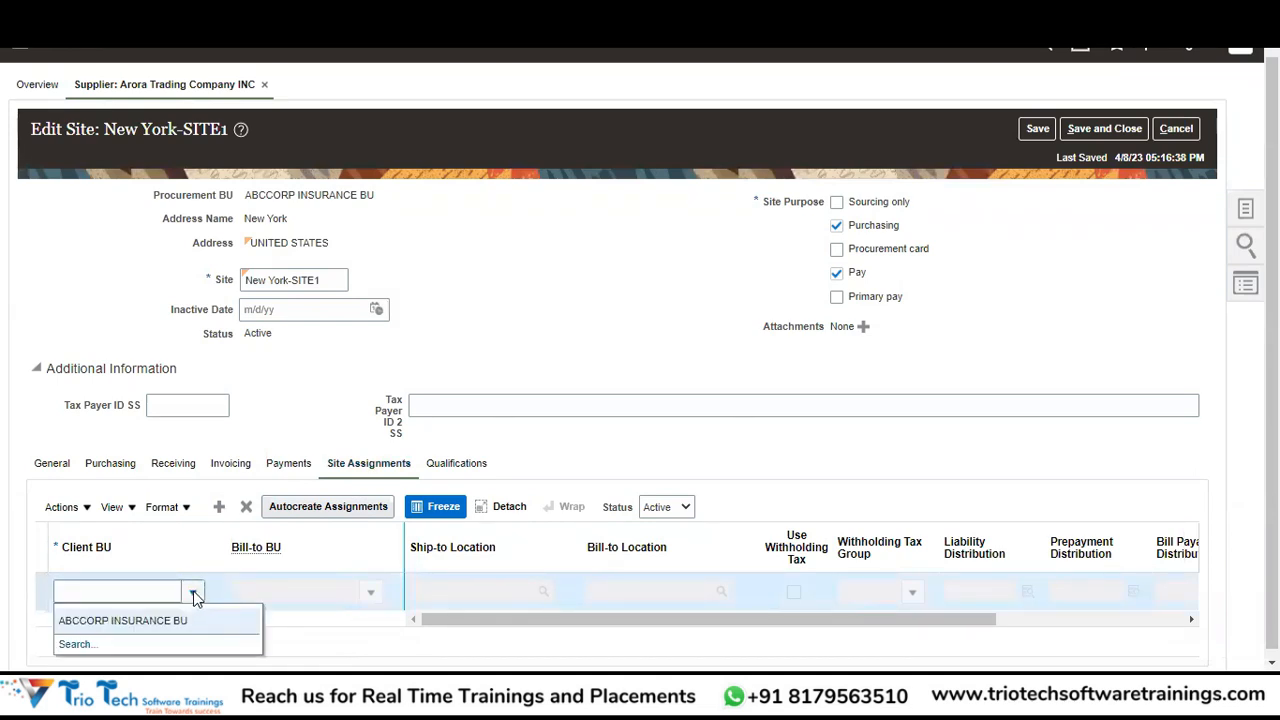
left_click(155, 621)
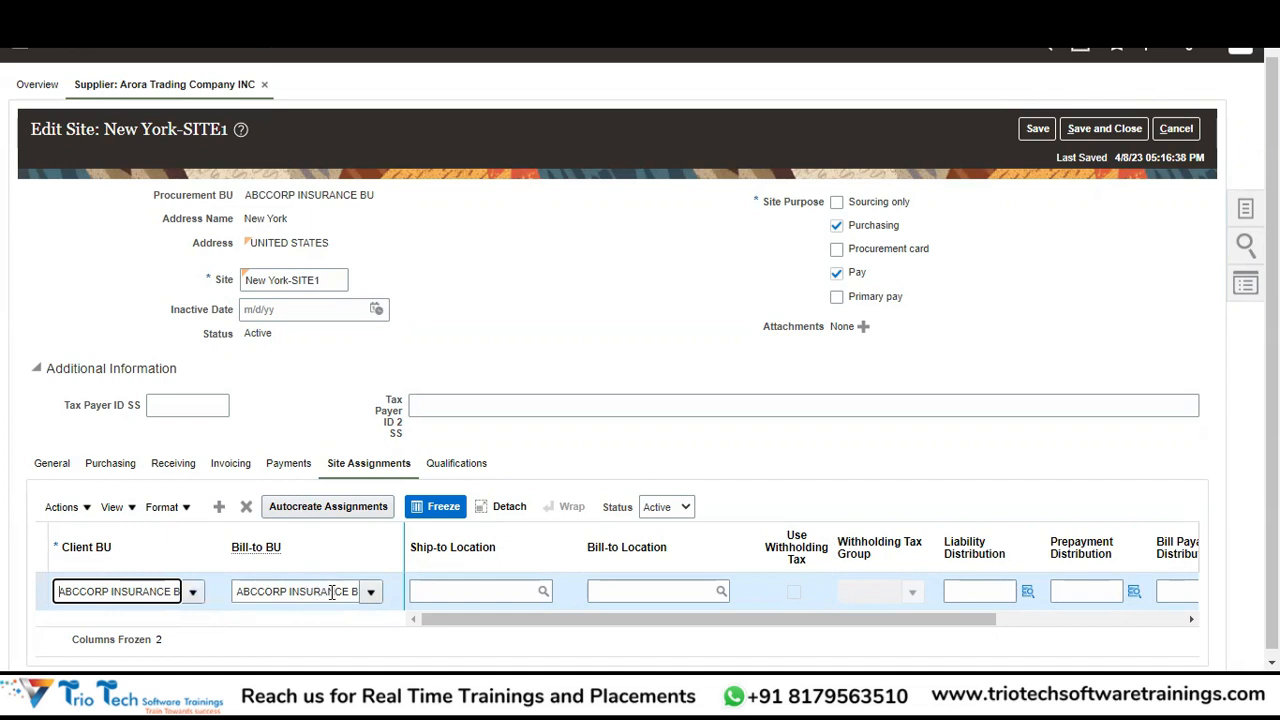
left_click_drag(648, 627, 600, 623)
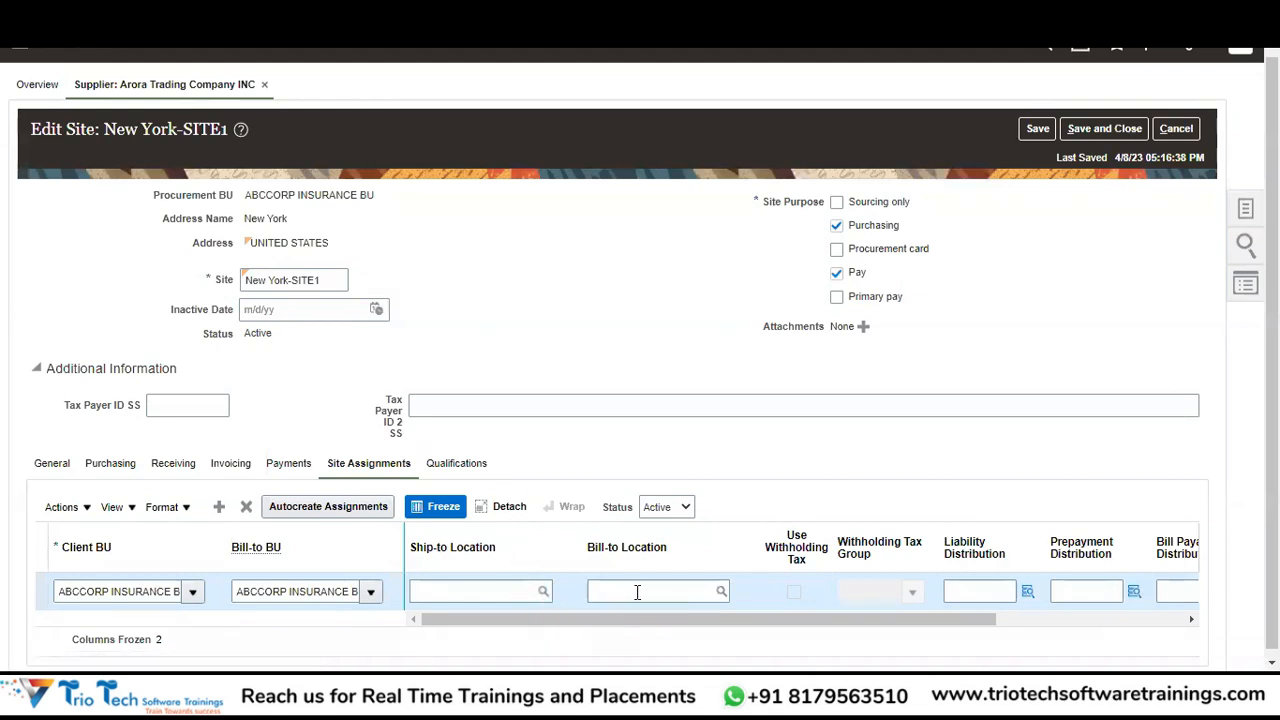
left_click_drag(701, 613, 957, 610)
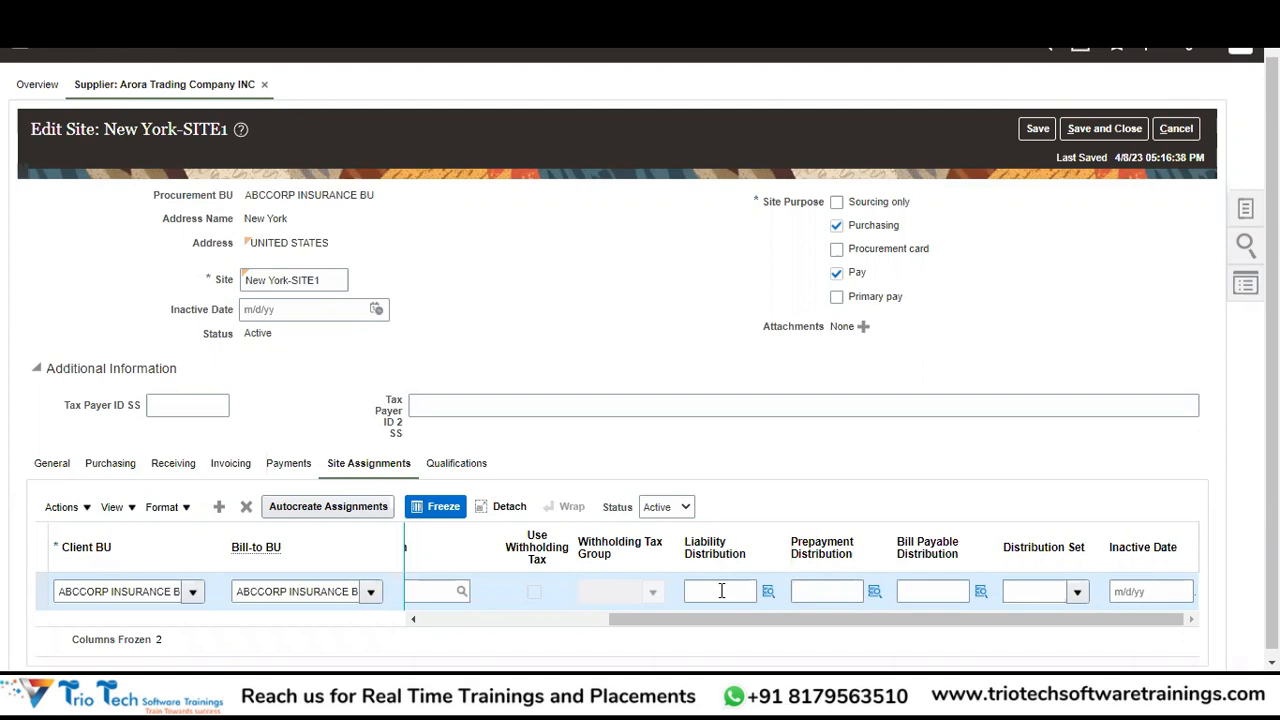
left_click(721, 591)
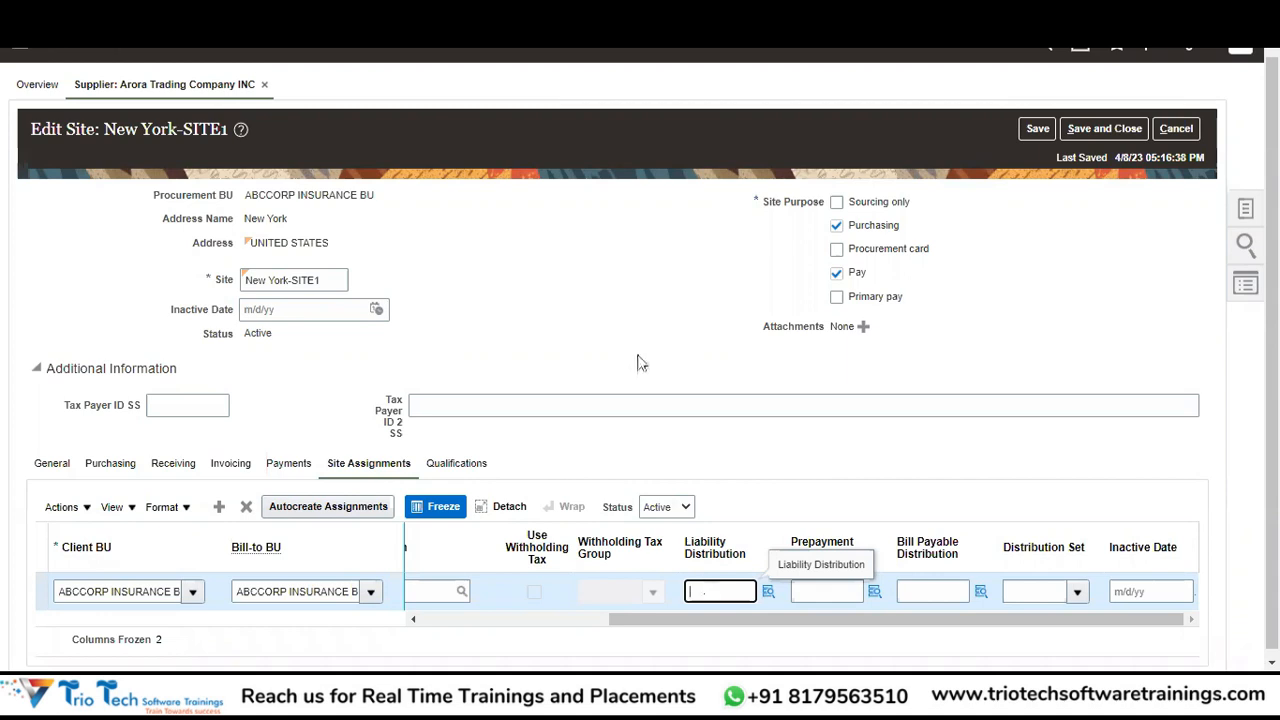
left_click(766, 590)
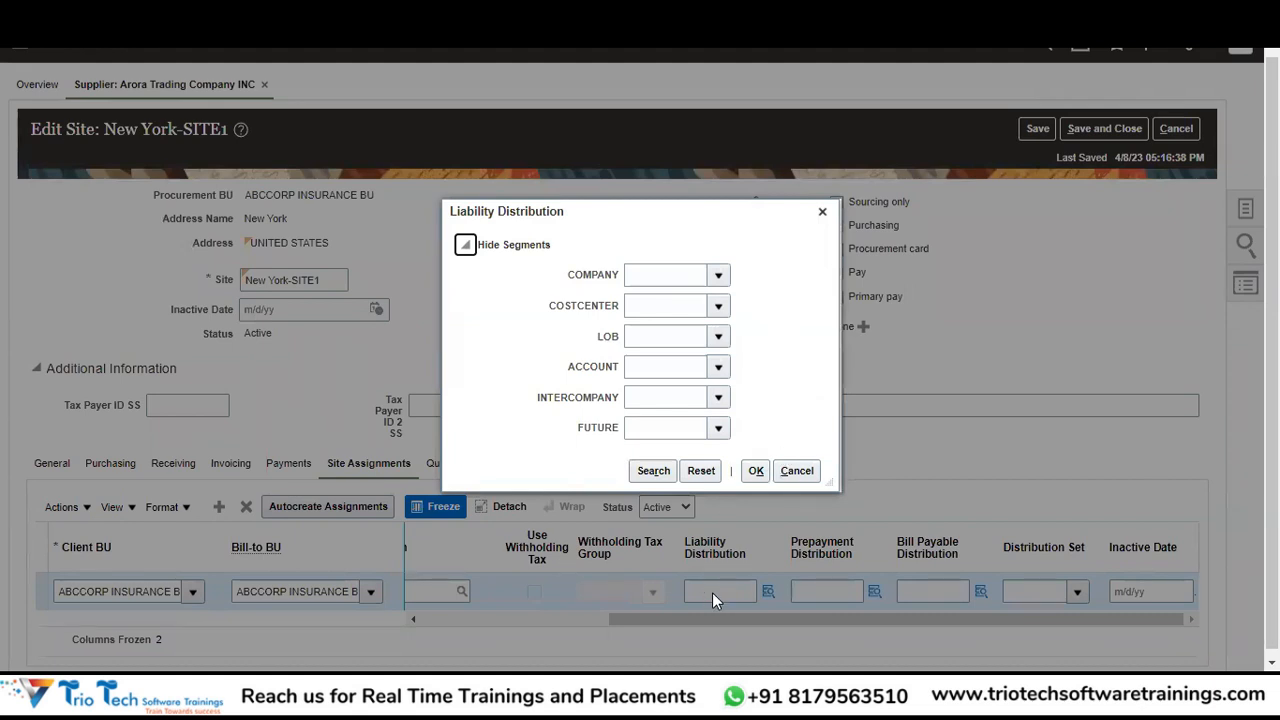
Choose liability distribution company 200, cost center 0000 and LOB 40003.
left_click(718, 274)
left_click(718, 277)
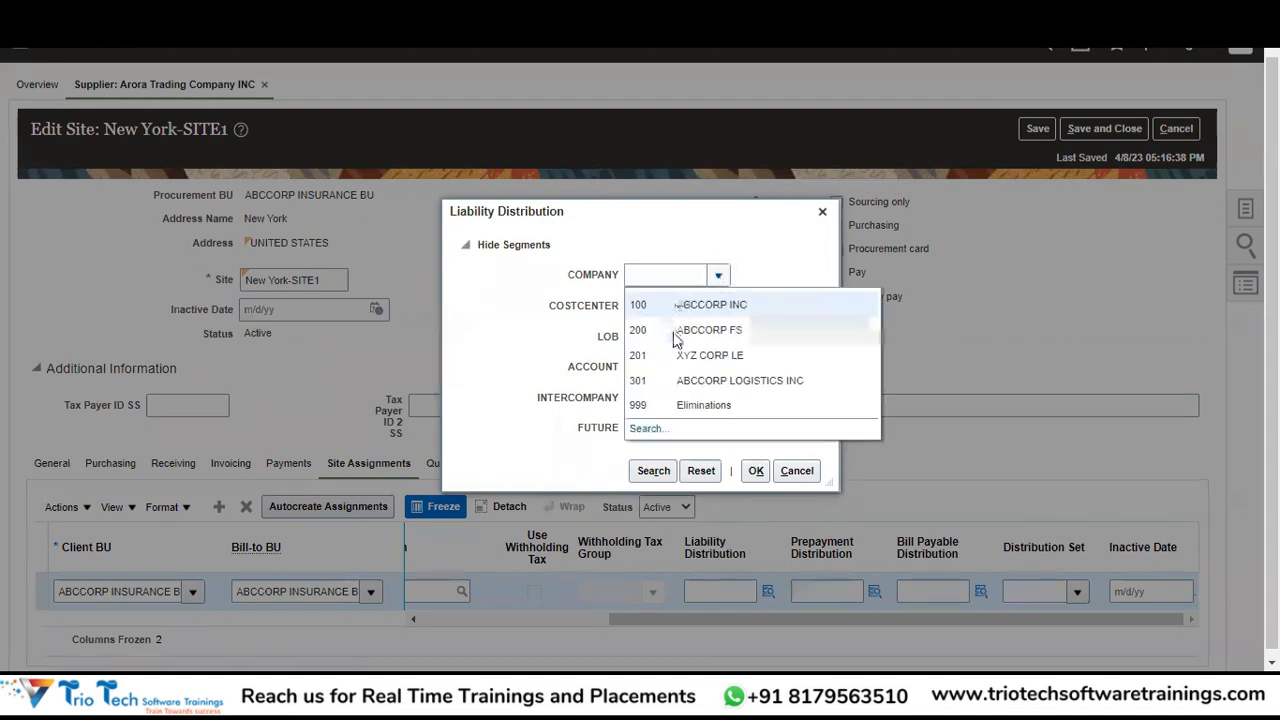
left_click(731, 316)
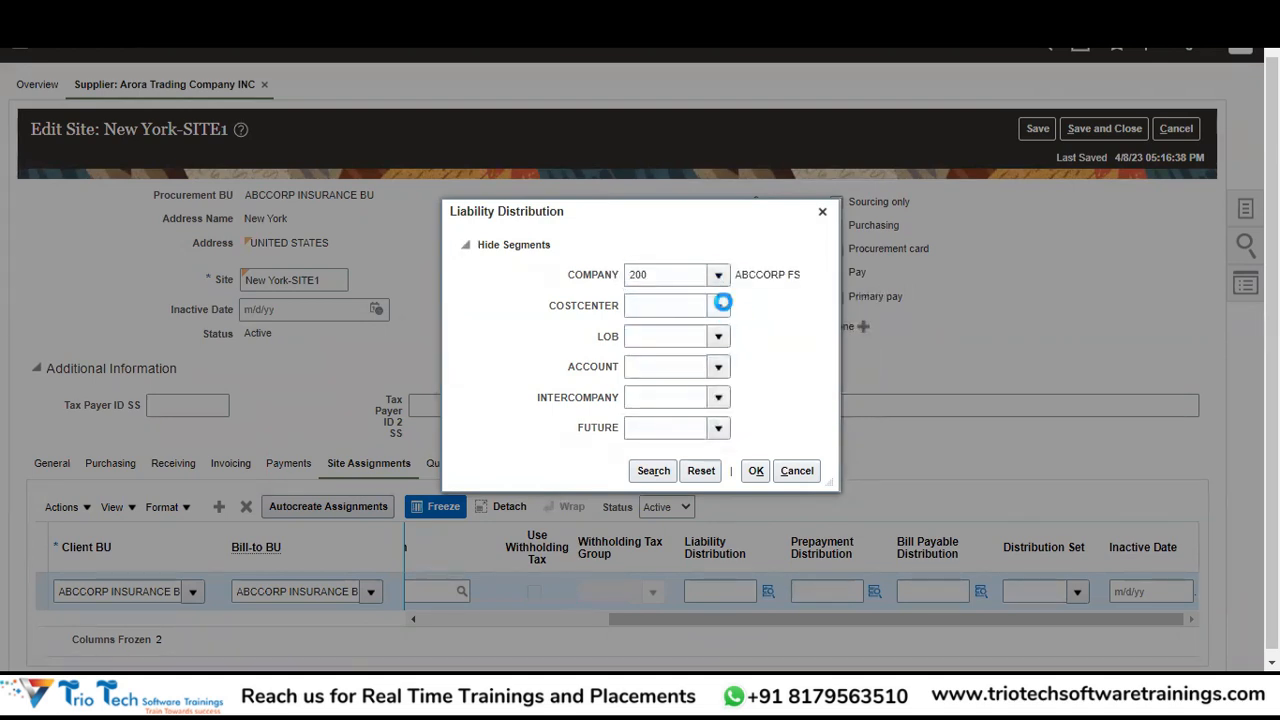
left_click(720, 304)
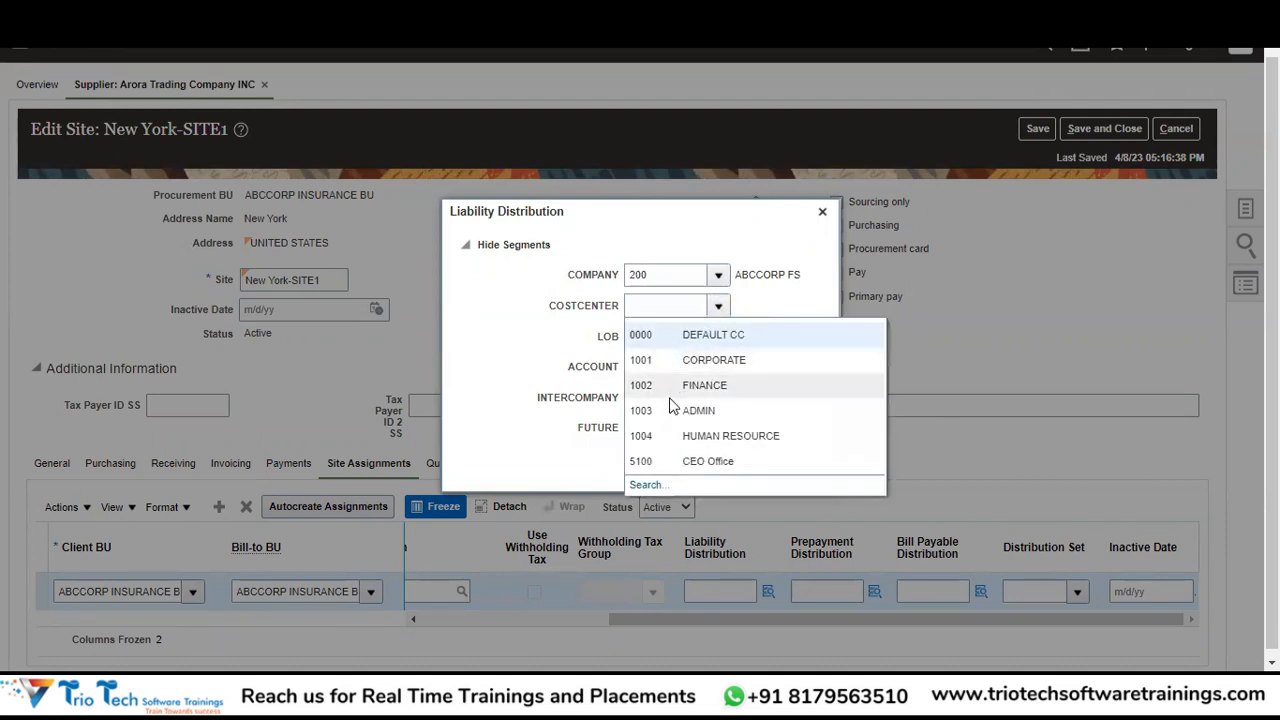
left_click(710, 336)
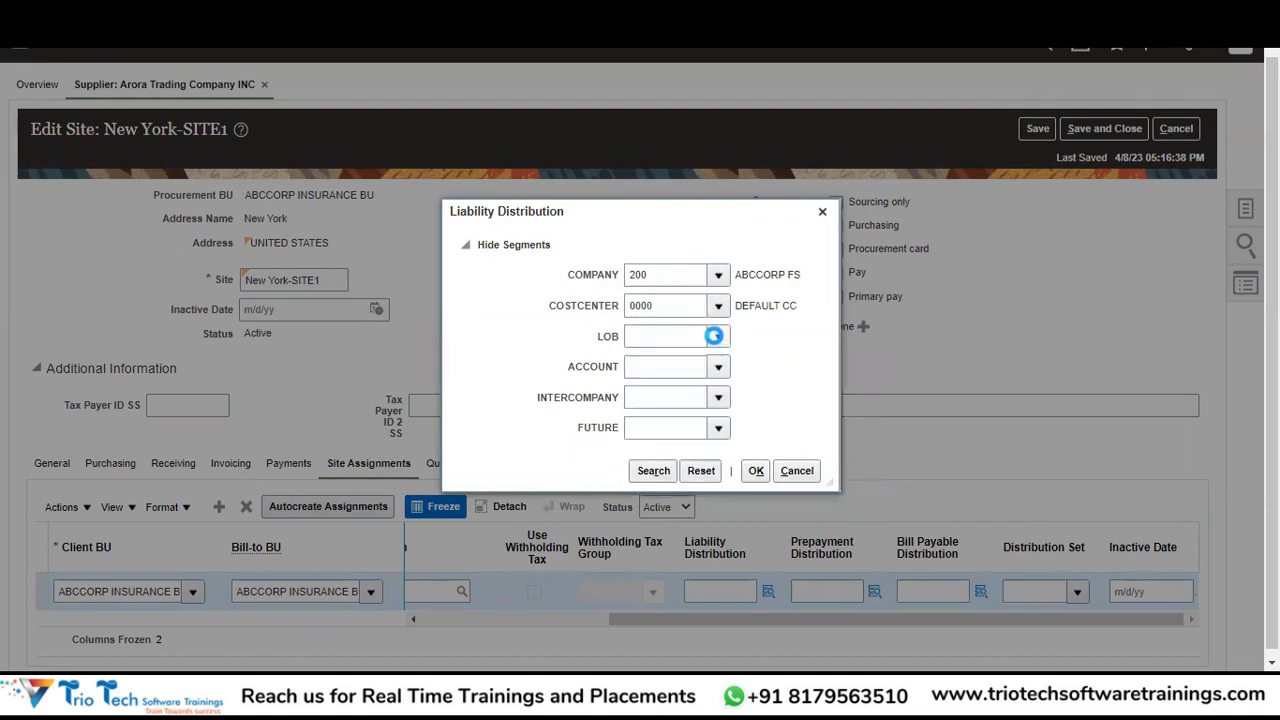
left_click(716, 336)
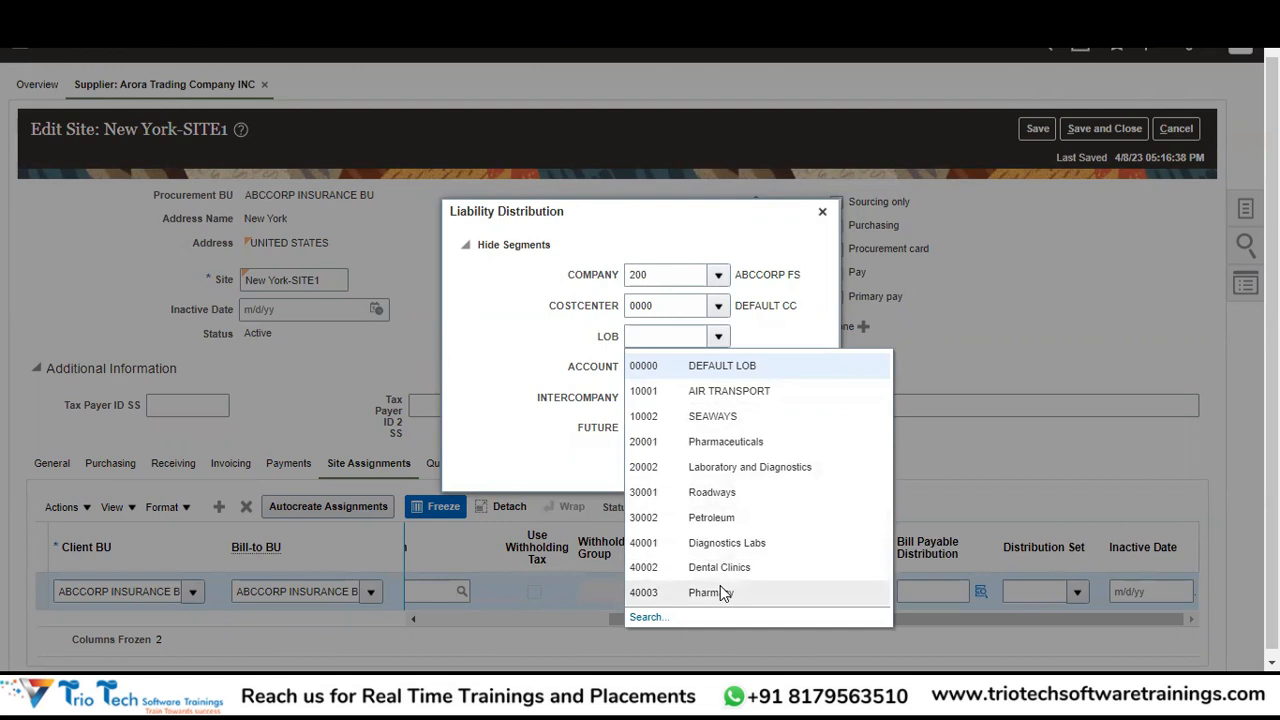
left_click(741, 368)
Complete it with account 210000, intercompany 000 and future 0000, then save the site.
left_click(719, 368)
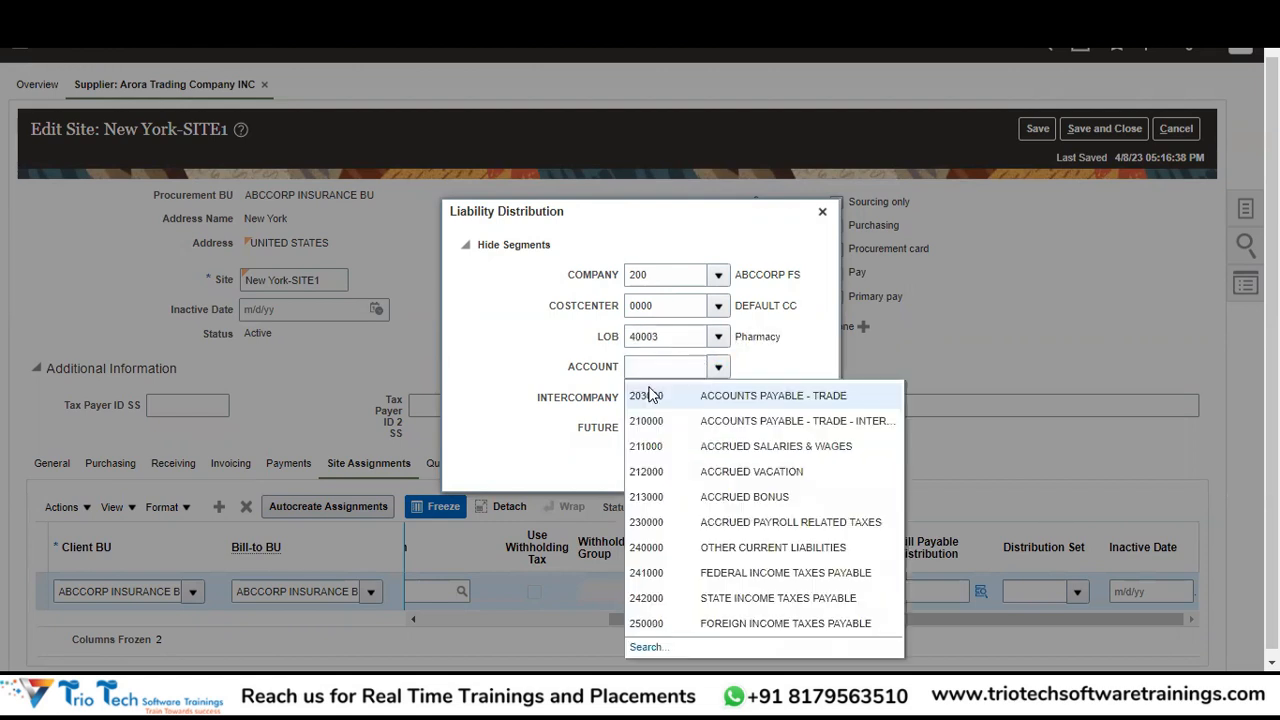
left_click(804, 420)
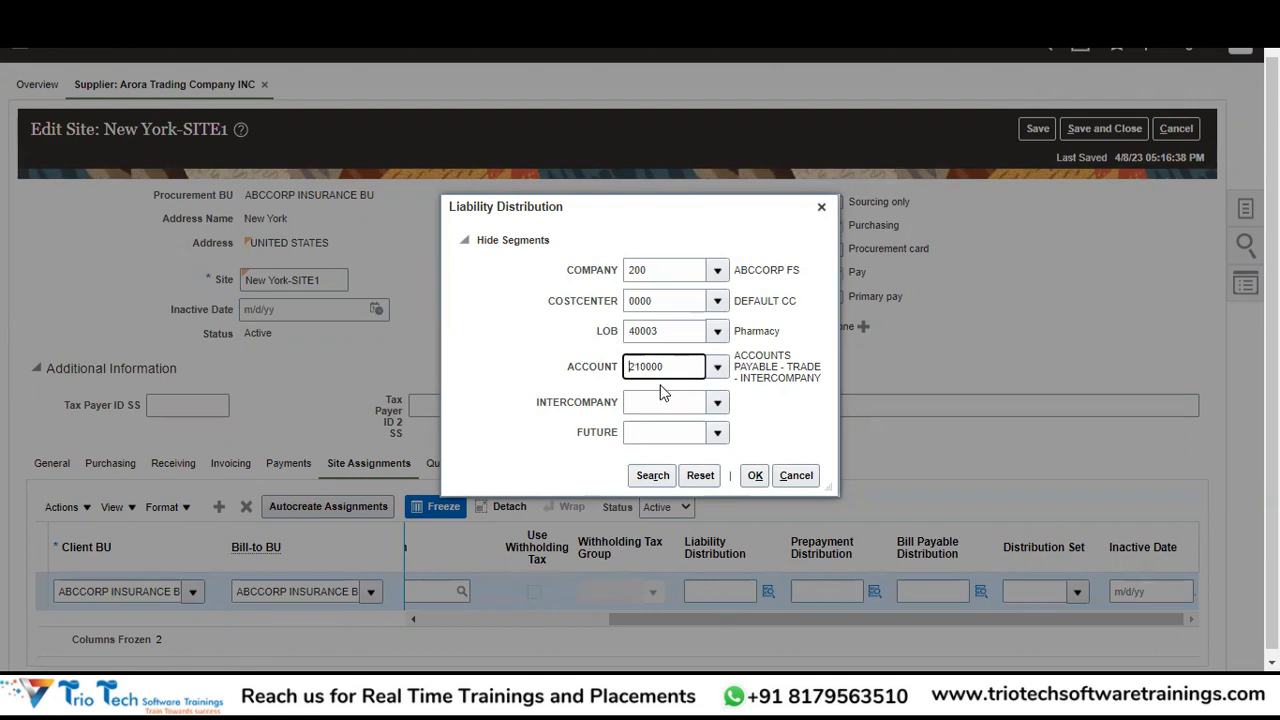
left_click(718, 403)
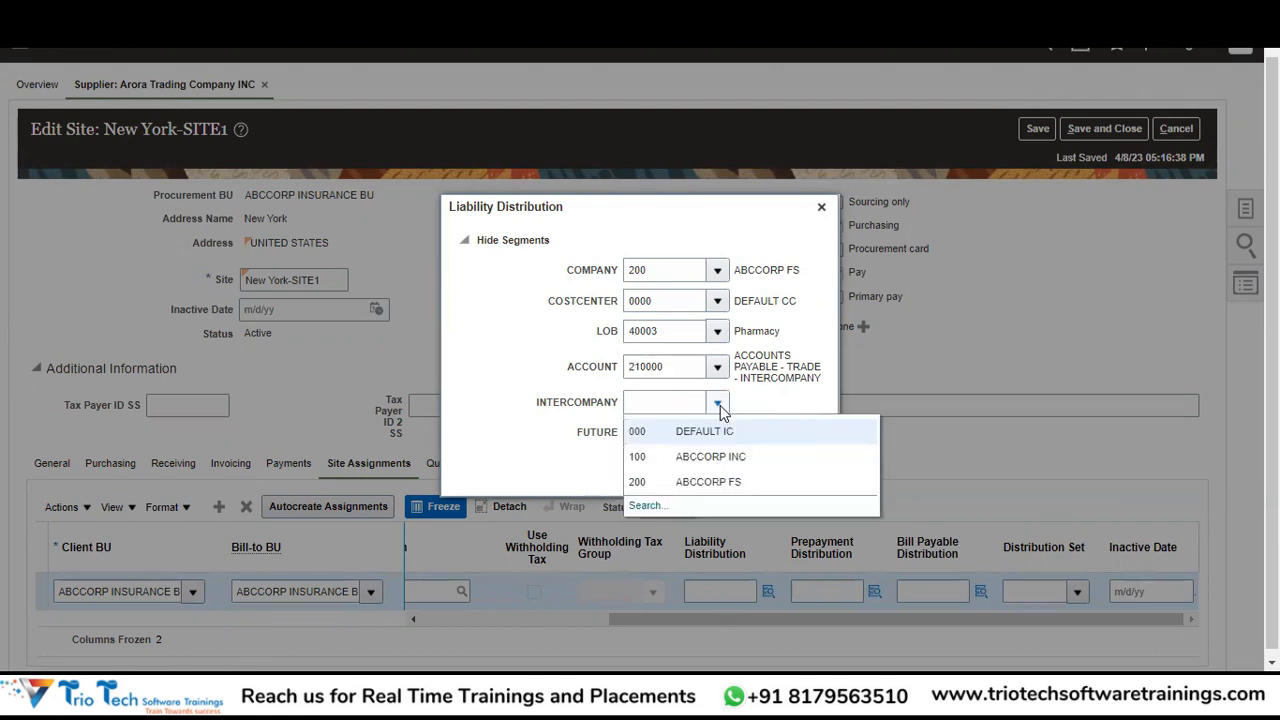
left_click(703, 431)
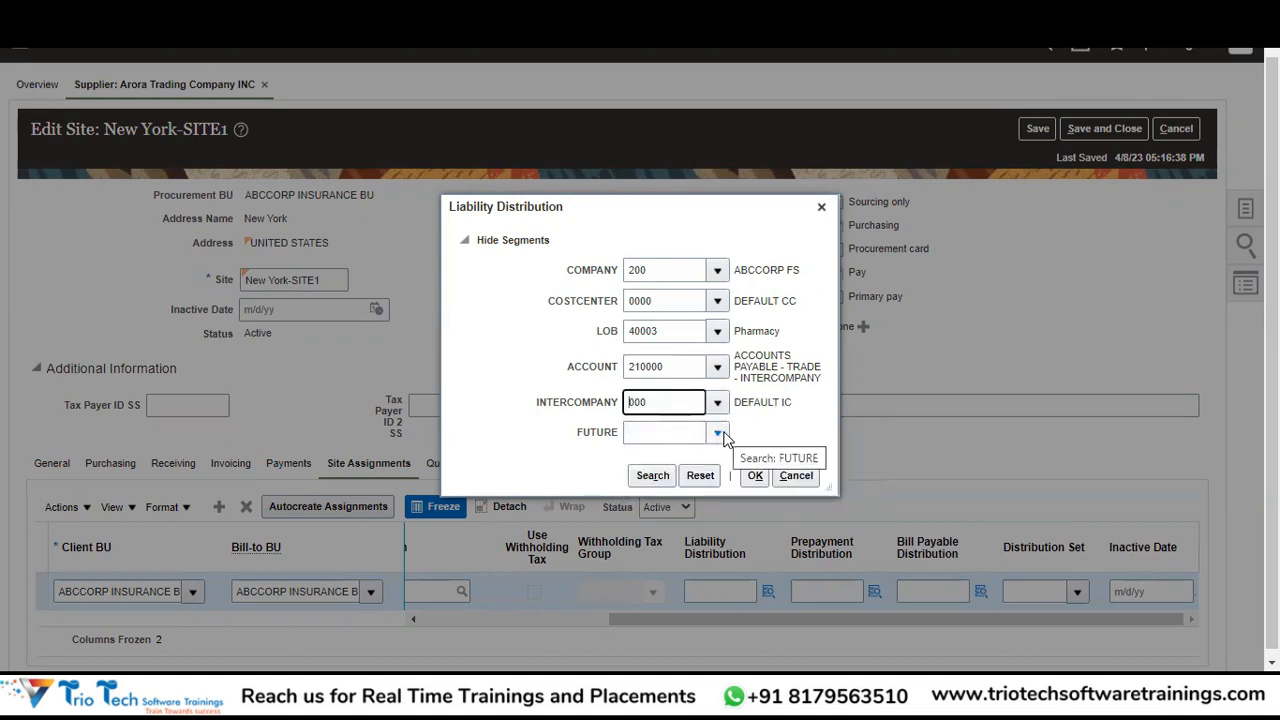
left_click(719, 432)
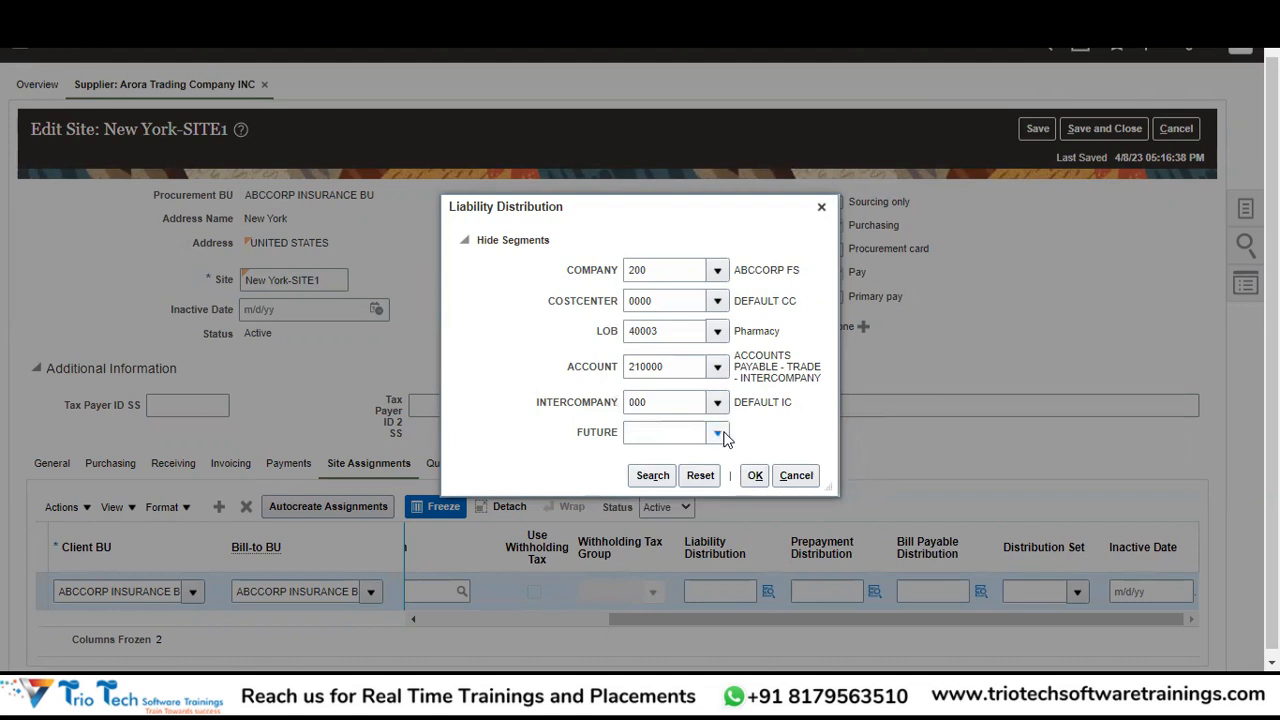
left_click(685, 455)
left_click(756, 477)
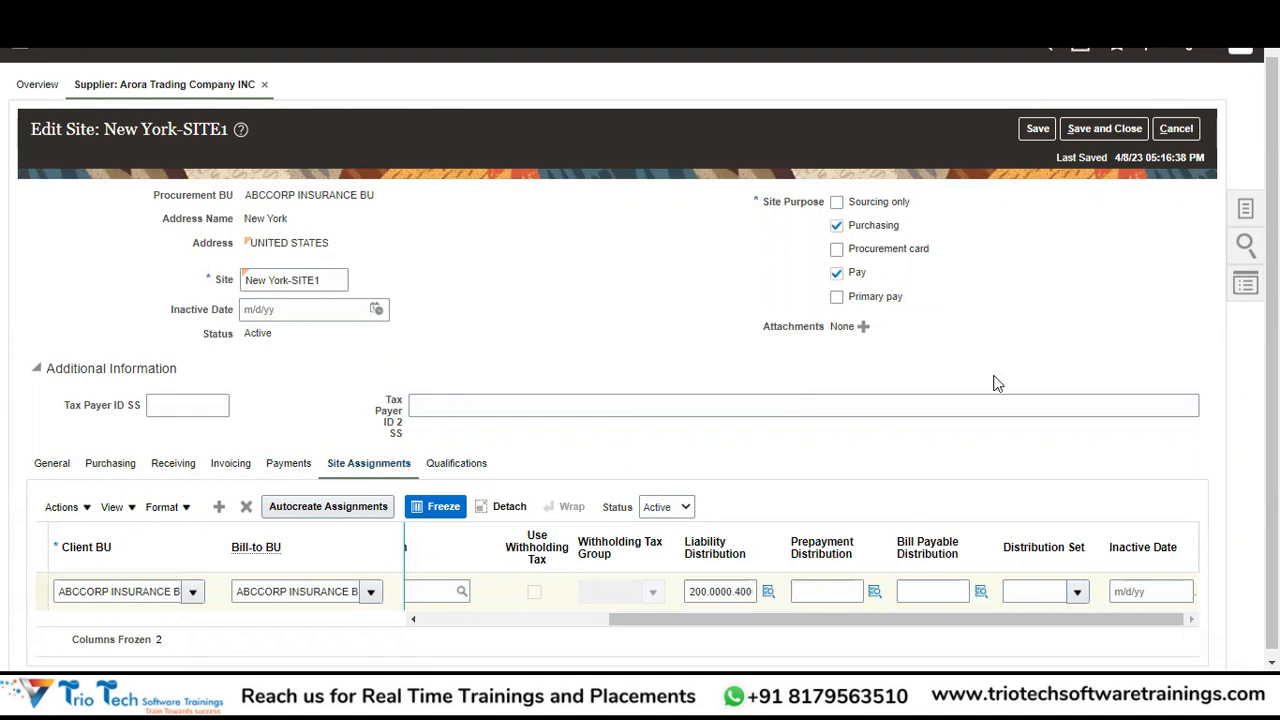
left_click(1087, 138)
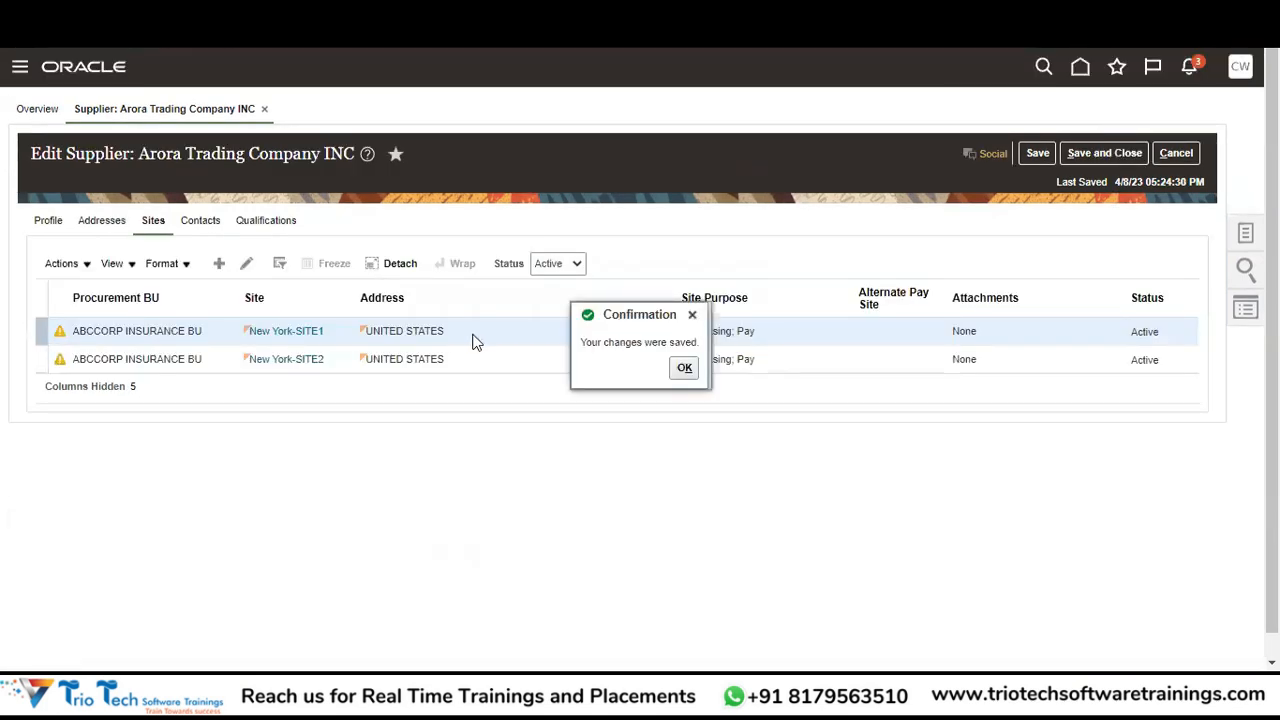
Acknowledge the save, select the New York-SITE2 site, and review the empty Contacts list.
left_click(684, 369)
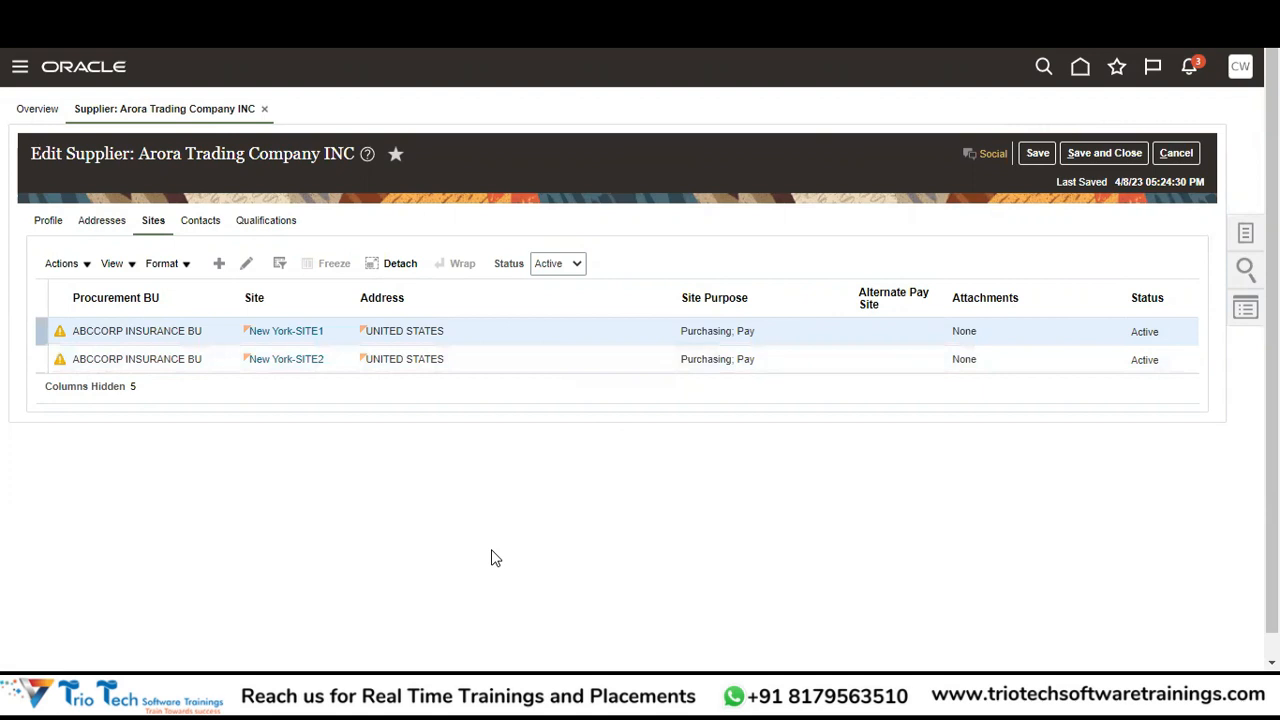
left_click(515, 357)
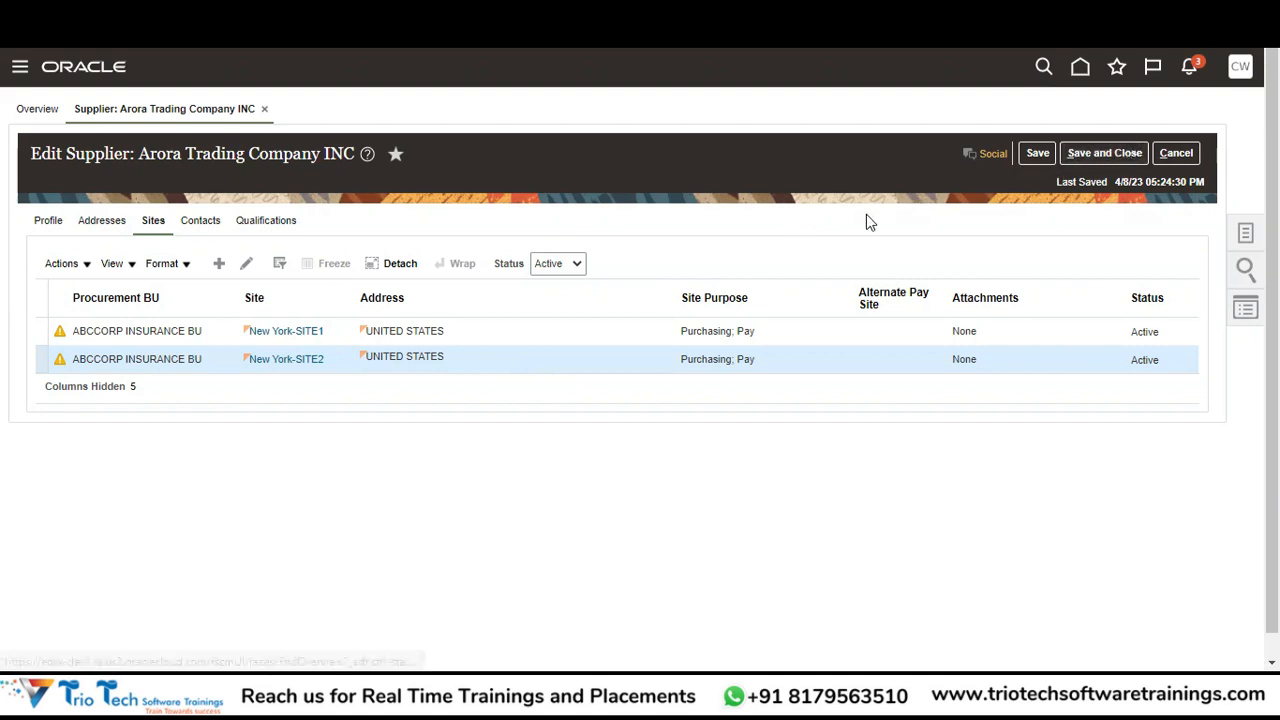
left_click(212, 222)
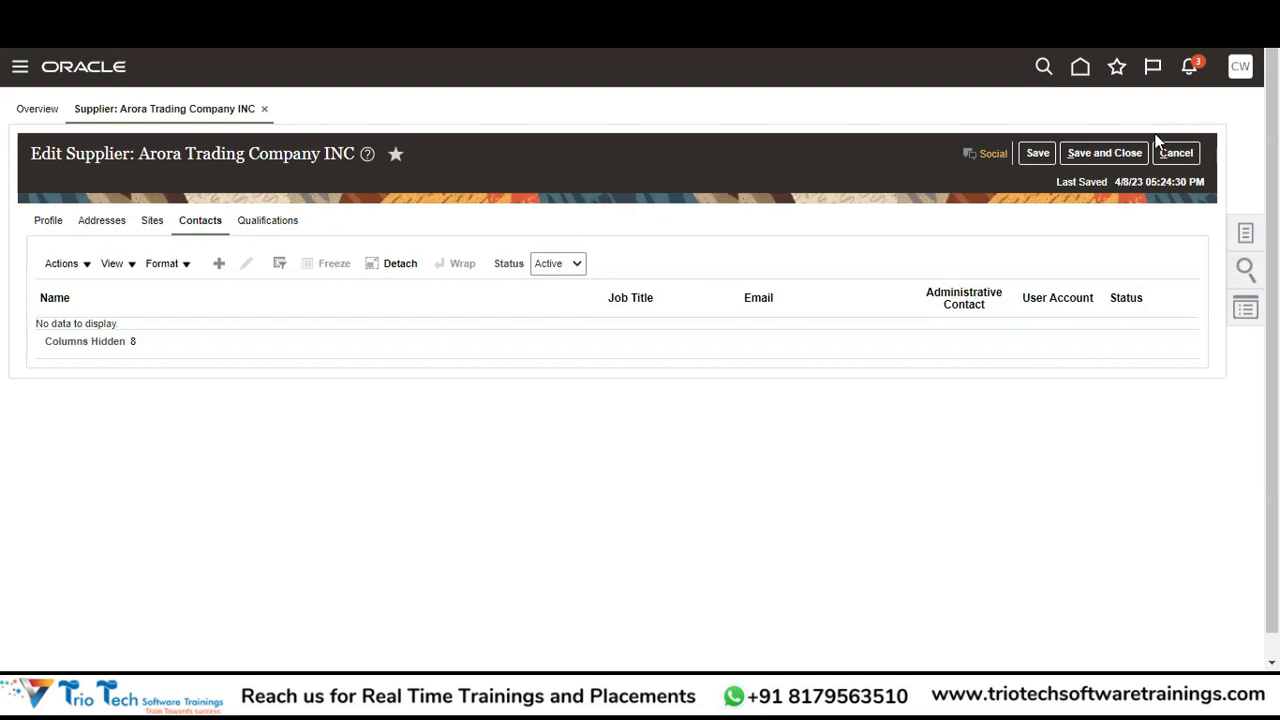
Save and close the supplier, then search keyword 'Arora' and open Arora Trading Company INC.
left_click(1110, 155)
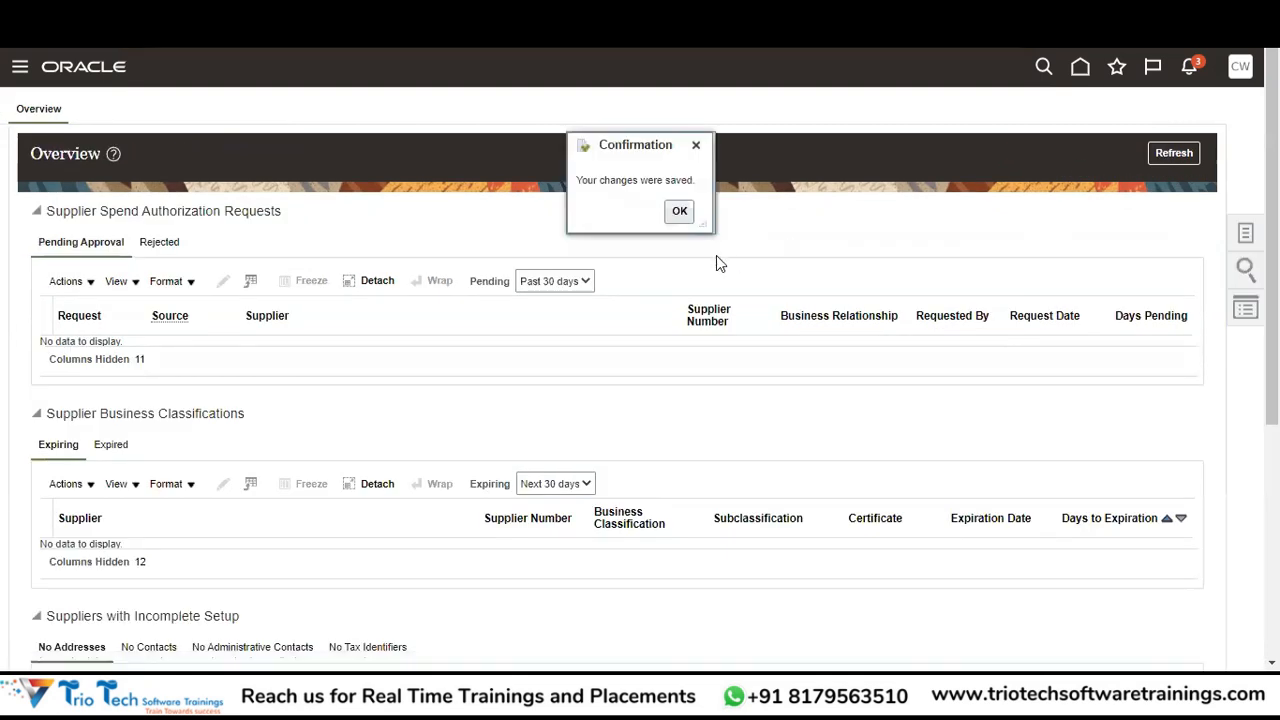
left_click(680, 211)
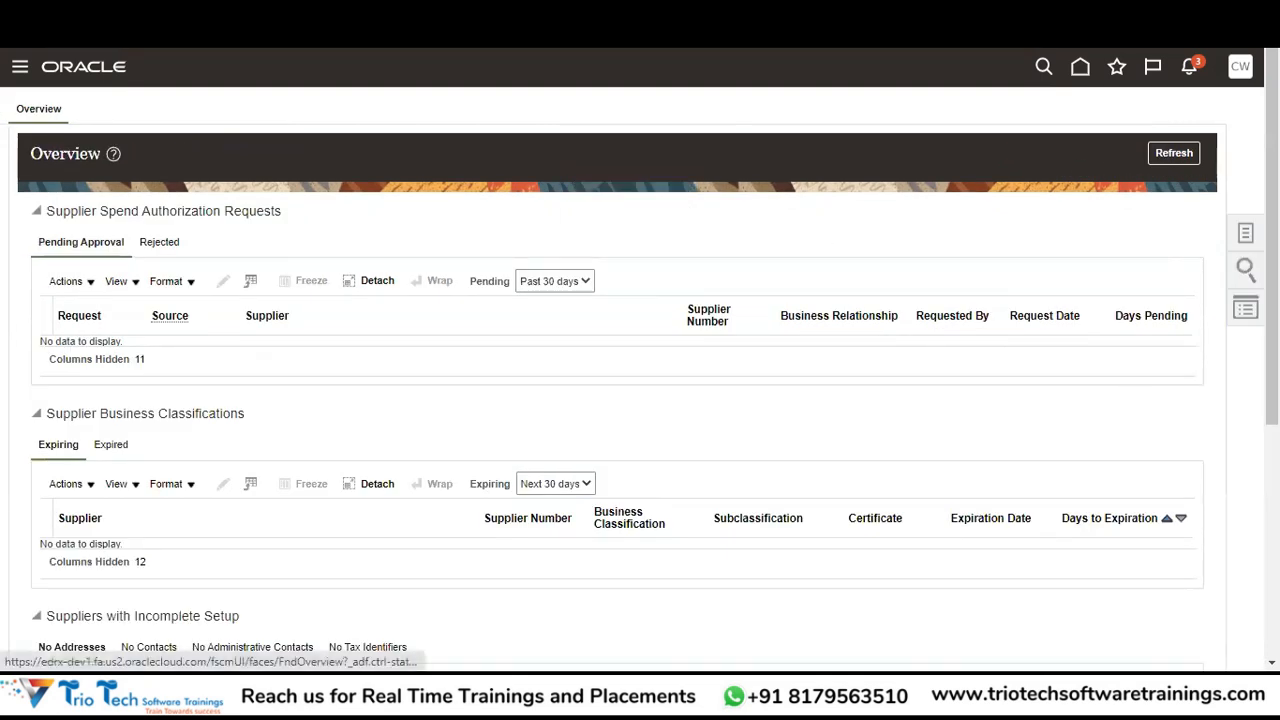
left_click(1236, 278)
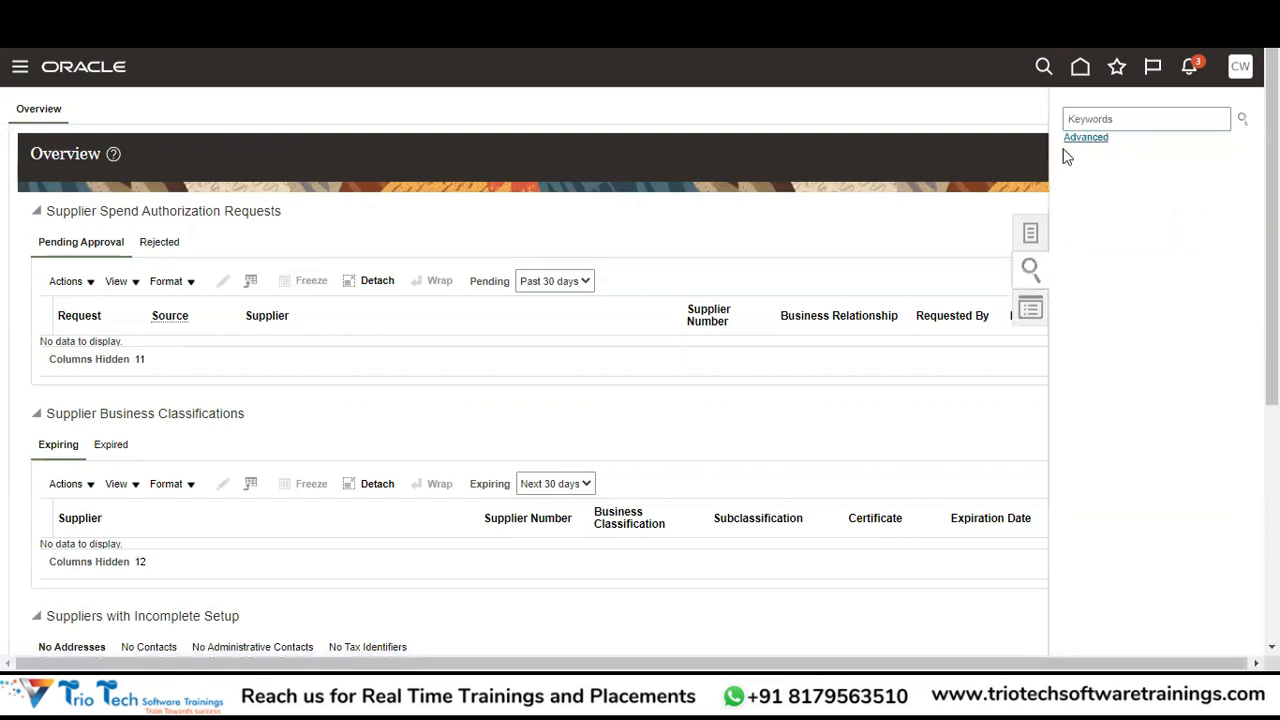
left_click(1031, 236)
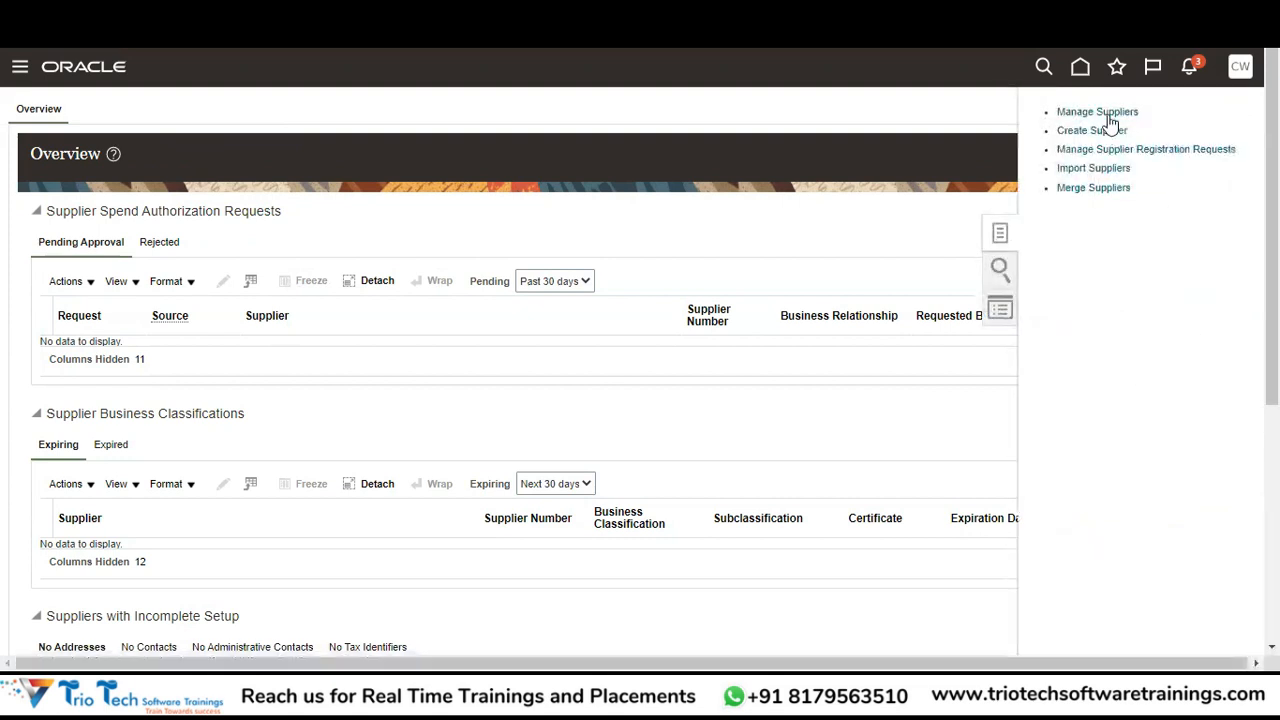
left_click(998, 278)
left_click(1100, 116)
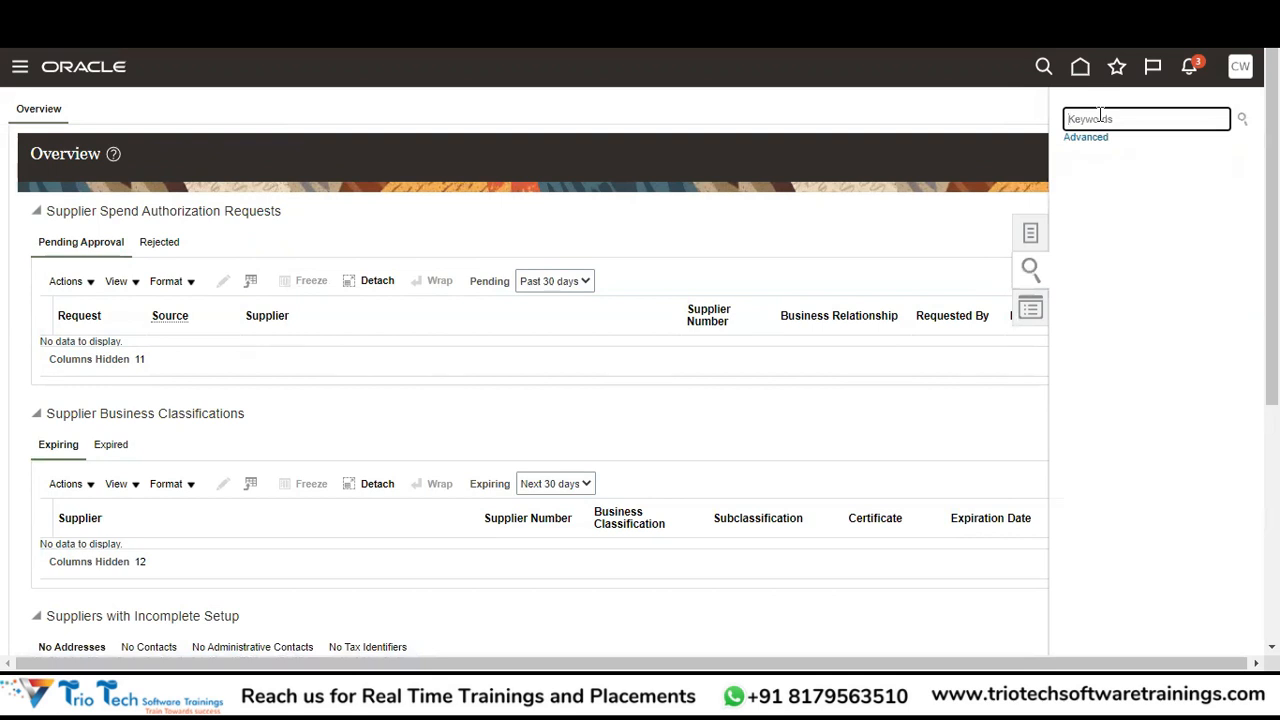
type("Arora")
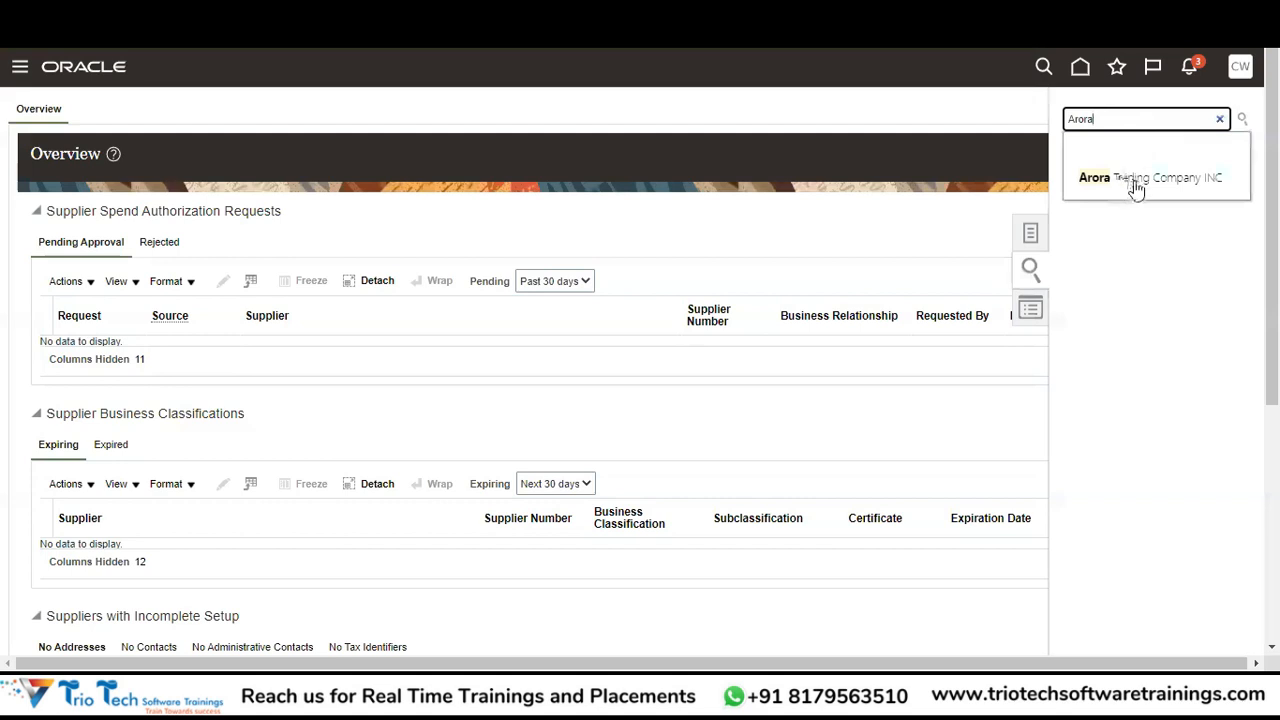
left_click(1172, 187)
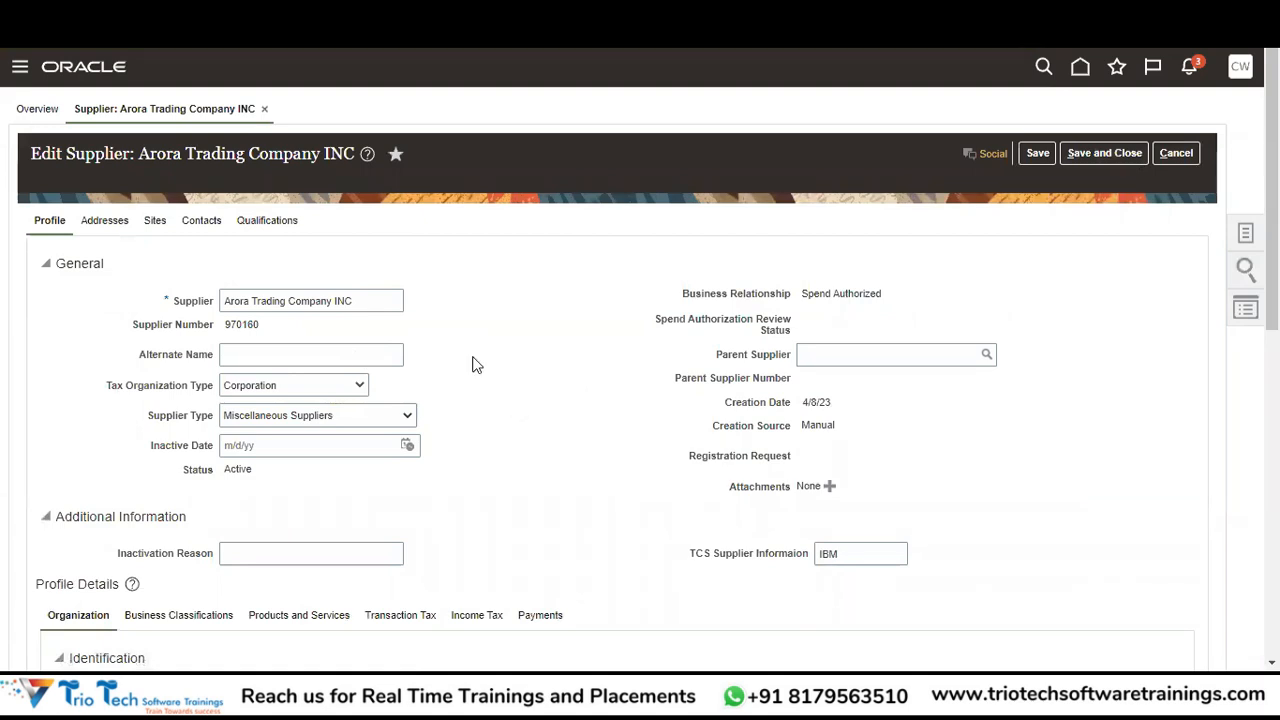
Save and close Arora Trading Company INC and acknowledge the changes-saved confirmation.
left_click(1113, 160)
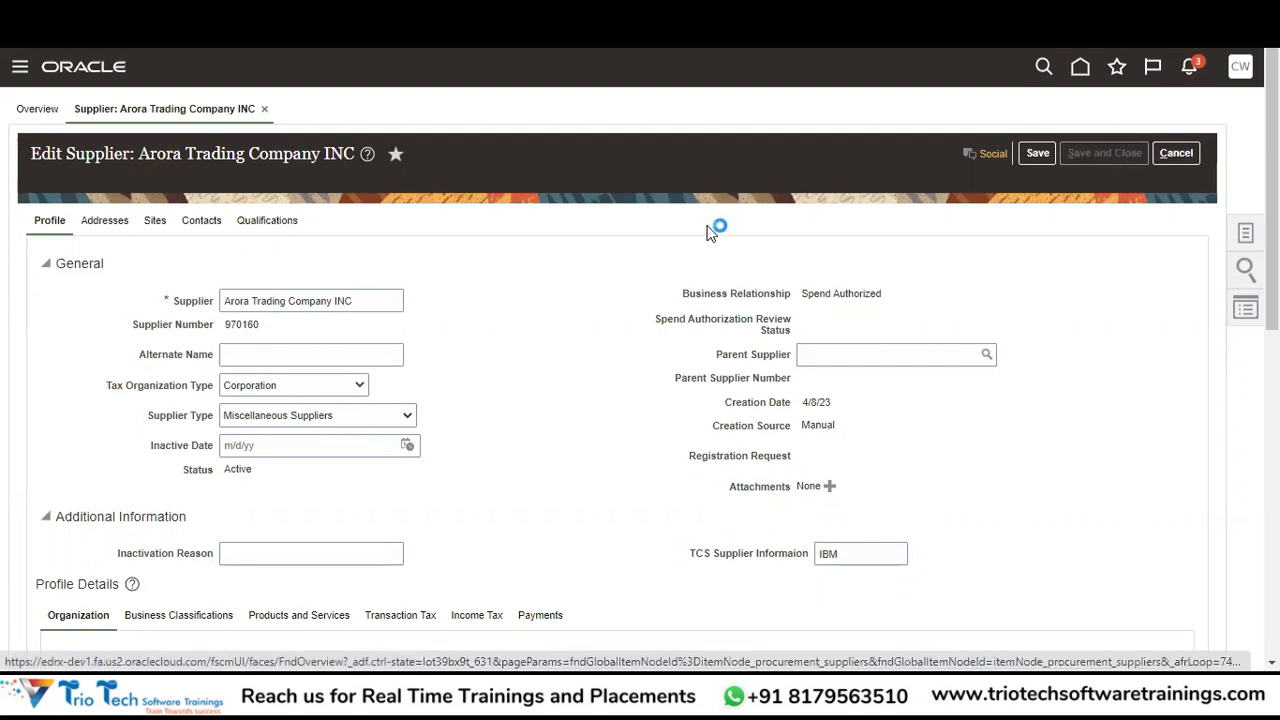
left_click(680, 211)
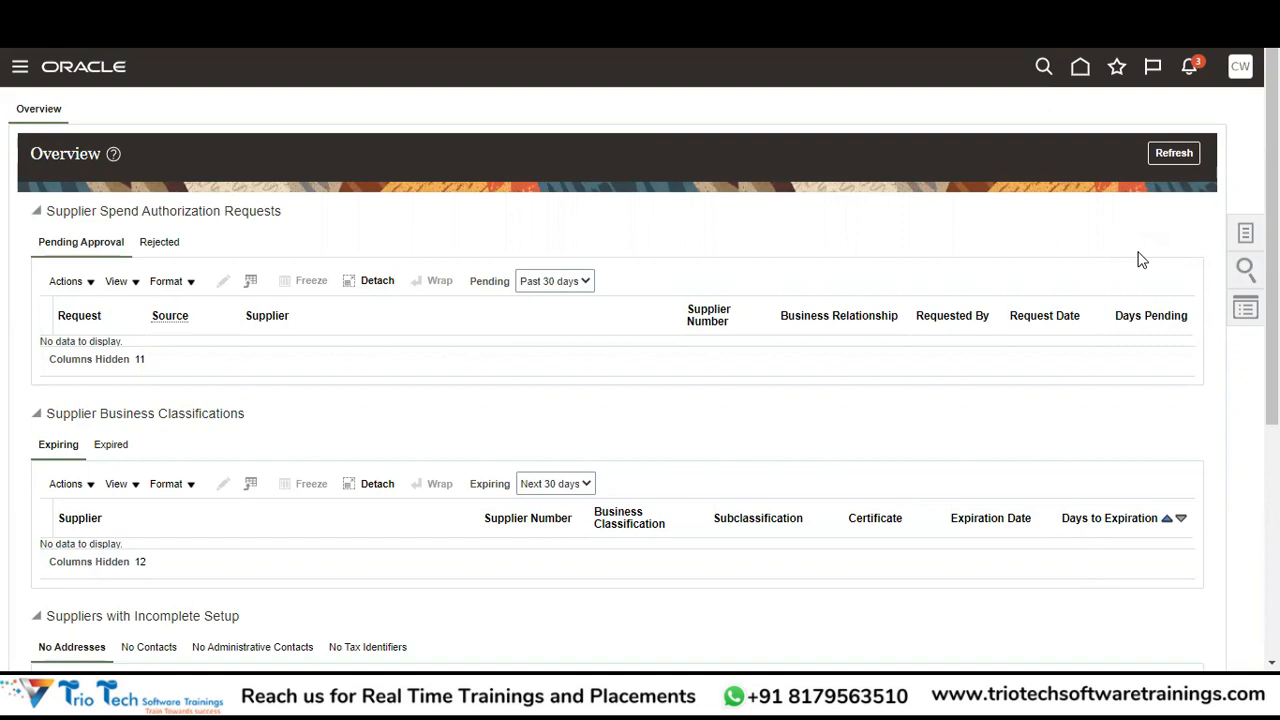
Search Manage Suppliers for keyword 'Arora' and edit Arora Trading Company INC.
left_click_drag(1142, 258, 1246, 234)
left_click(1073, 267)
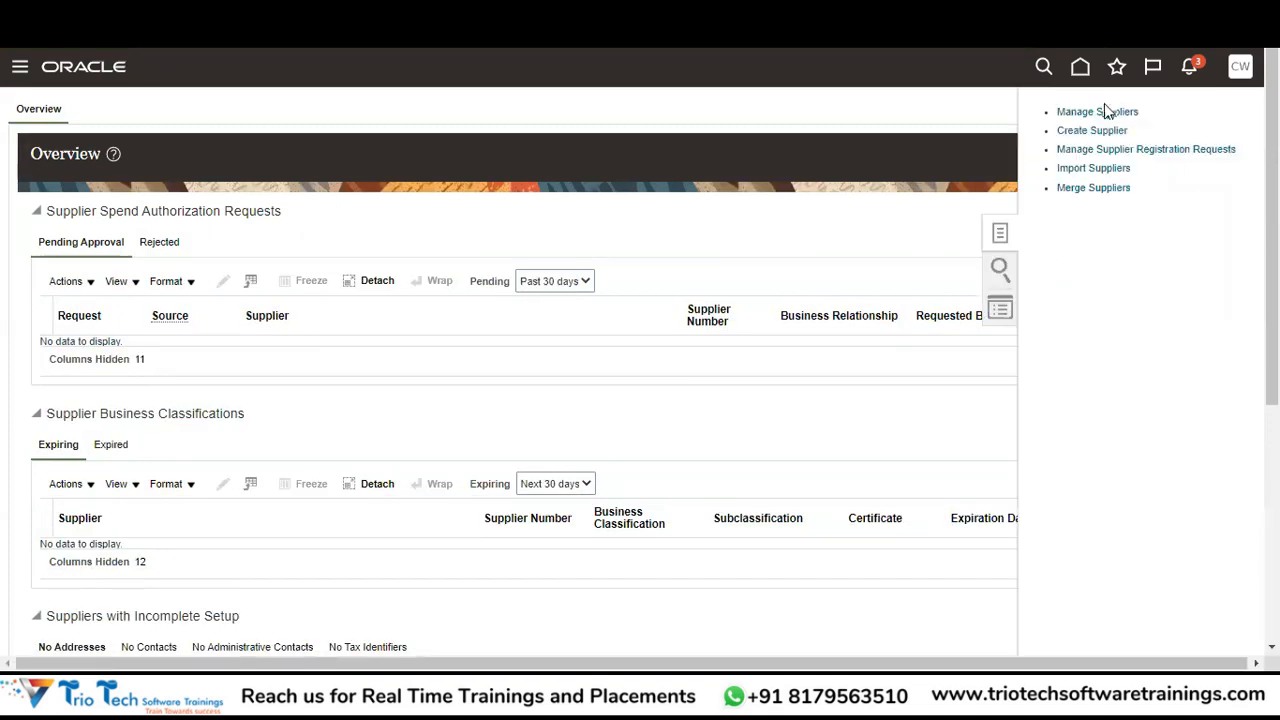
left_click(1088, 110)
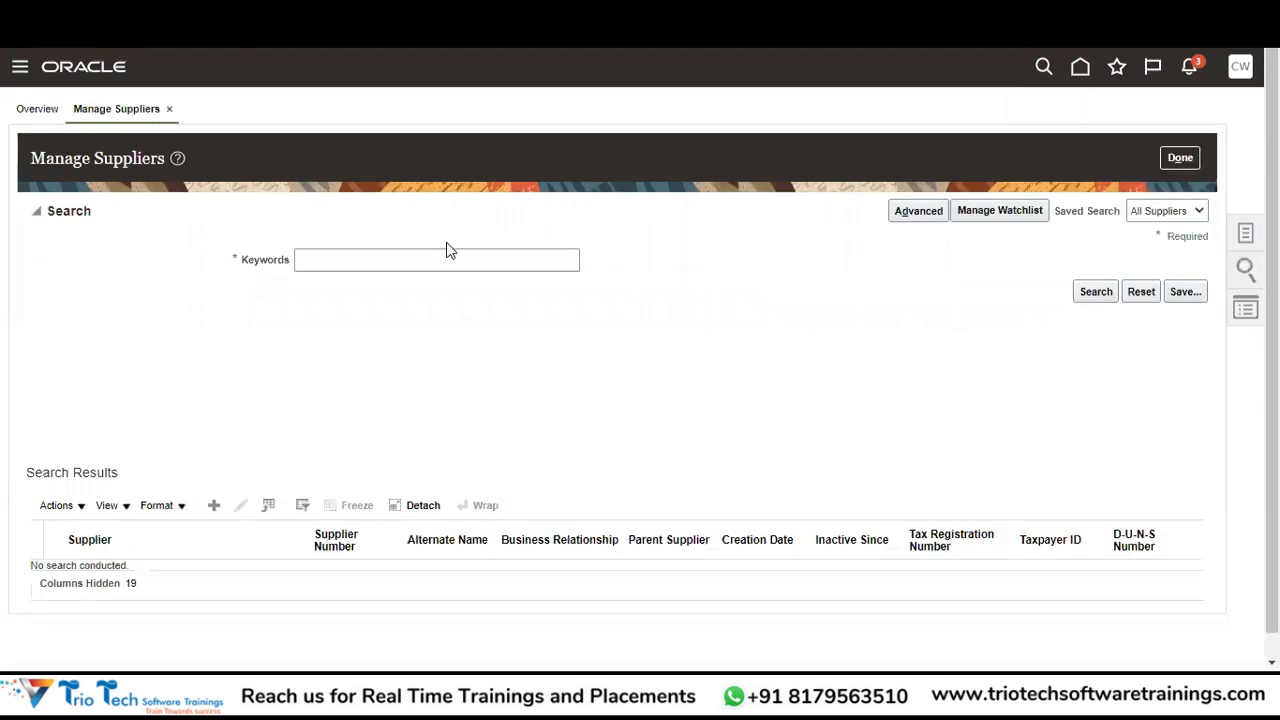
left_click(433, 258)
type("ABCD")
key("BackSpace")
key("BackSpace")
key("BackSpace")
key("BackSpace")
type("Arora")
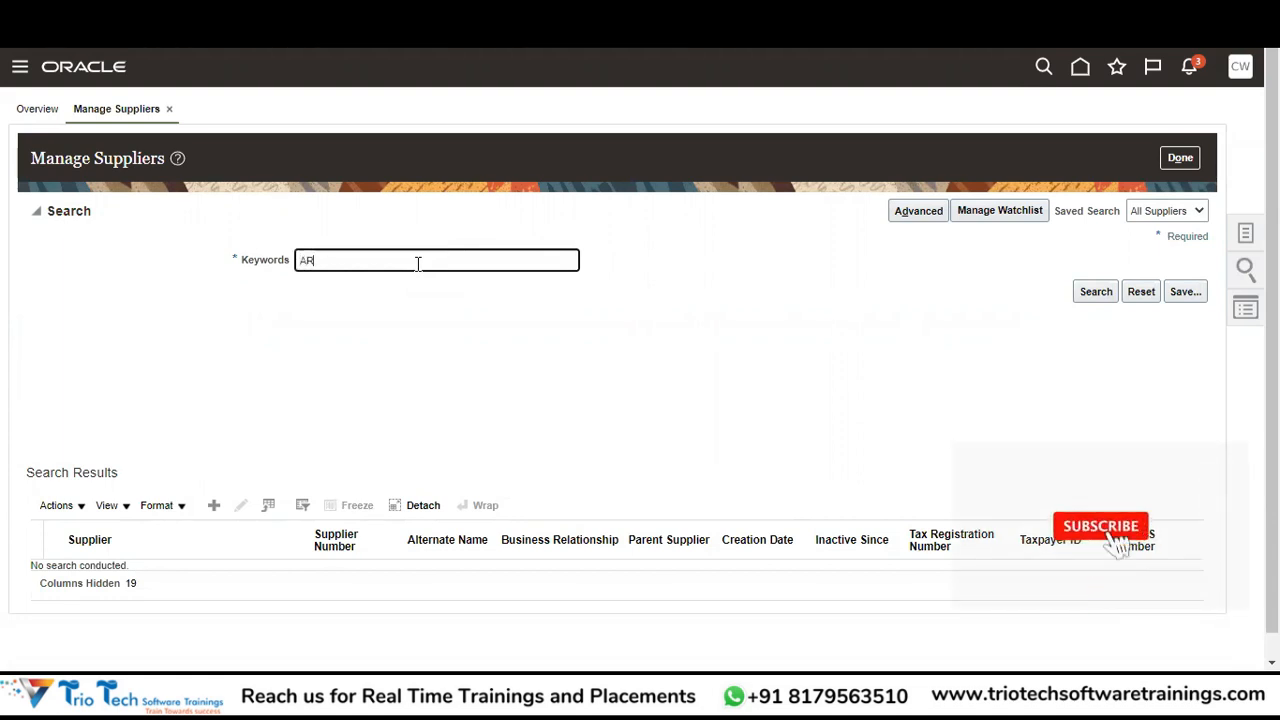
left_click(1093, 292)
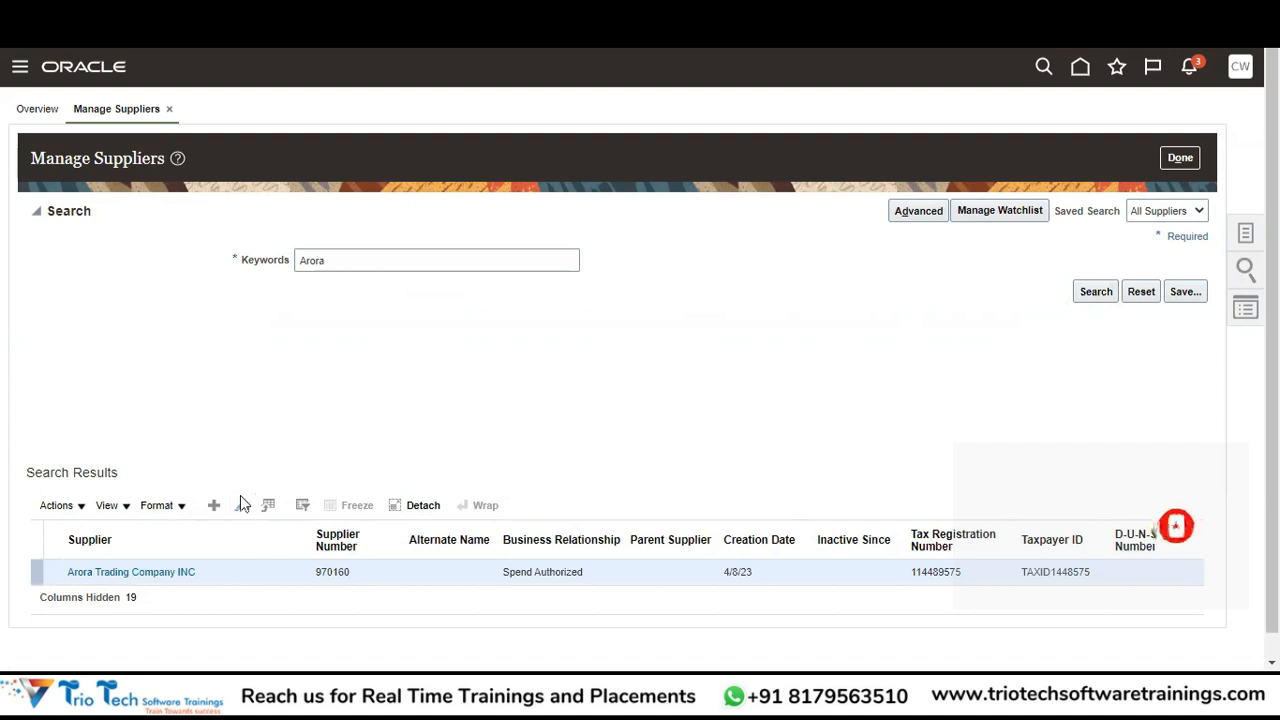
left_click(241, 505)
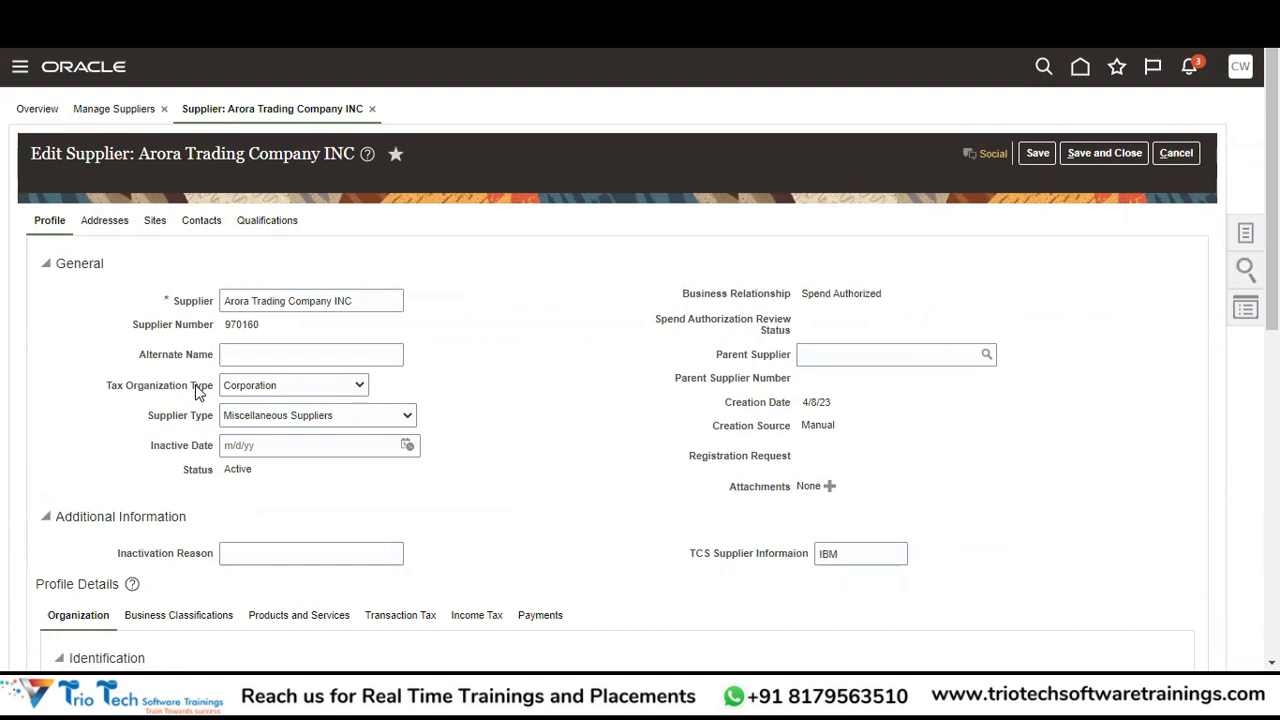
left_click_drag(352, 299, 222, 300)
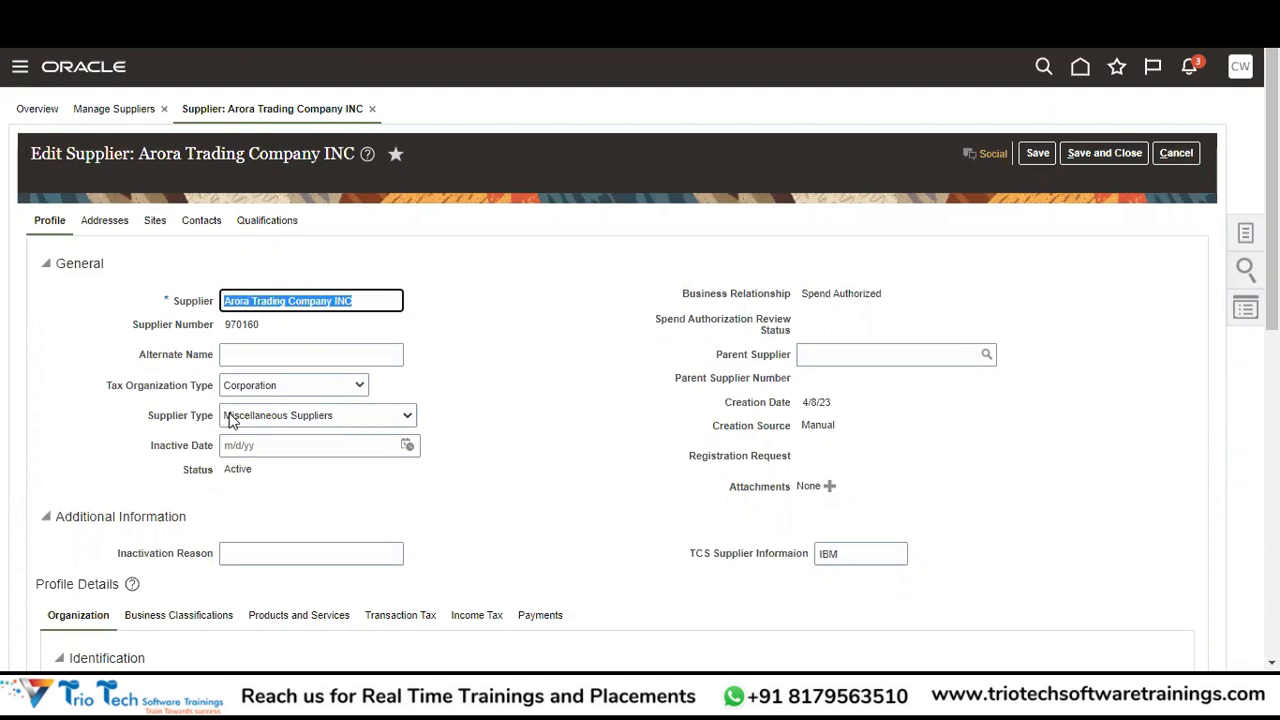
left_click(358, 421)
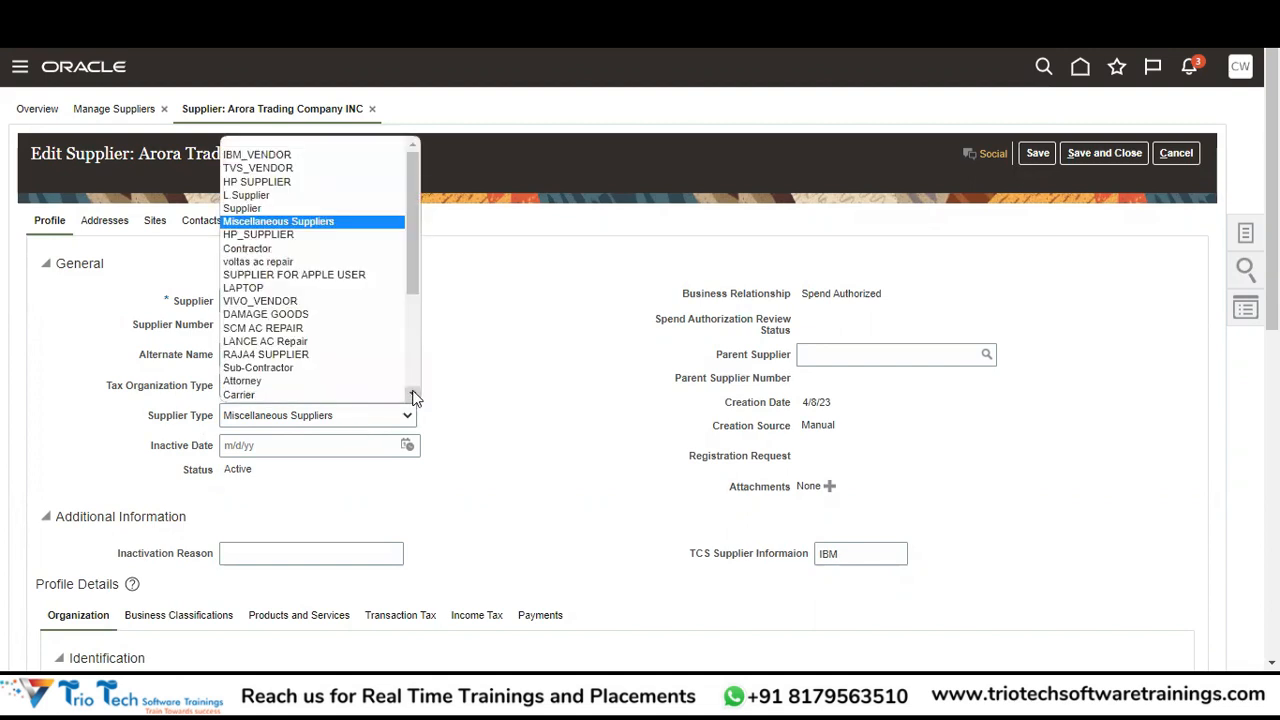
left_click_drag(416, 270, 413, 356)
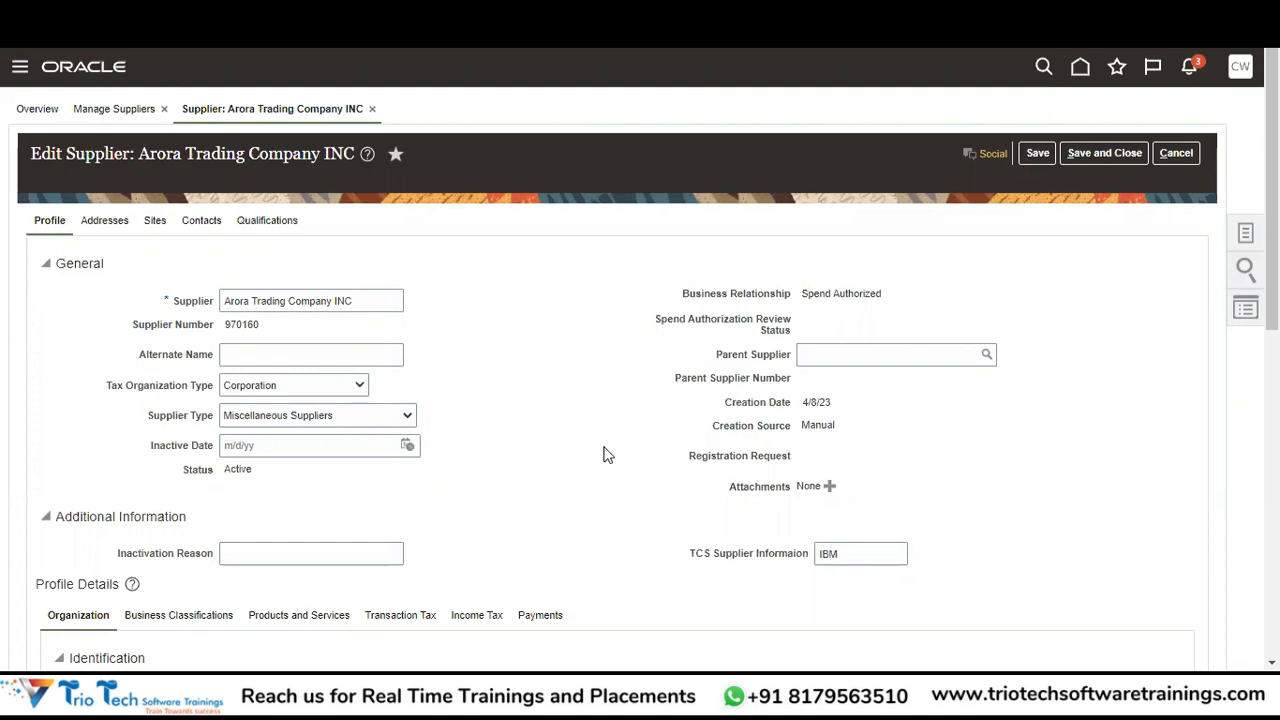
Save and close the supplier and OK the changes-saved confirmation.
left_click(1100, 154)
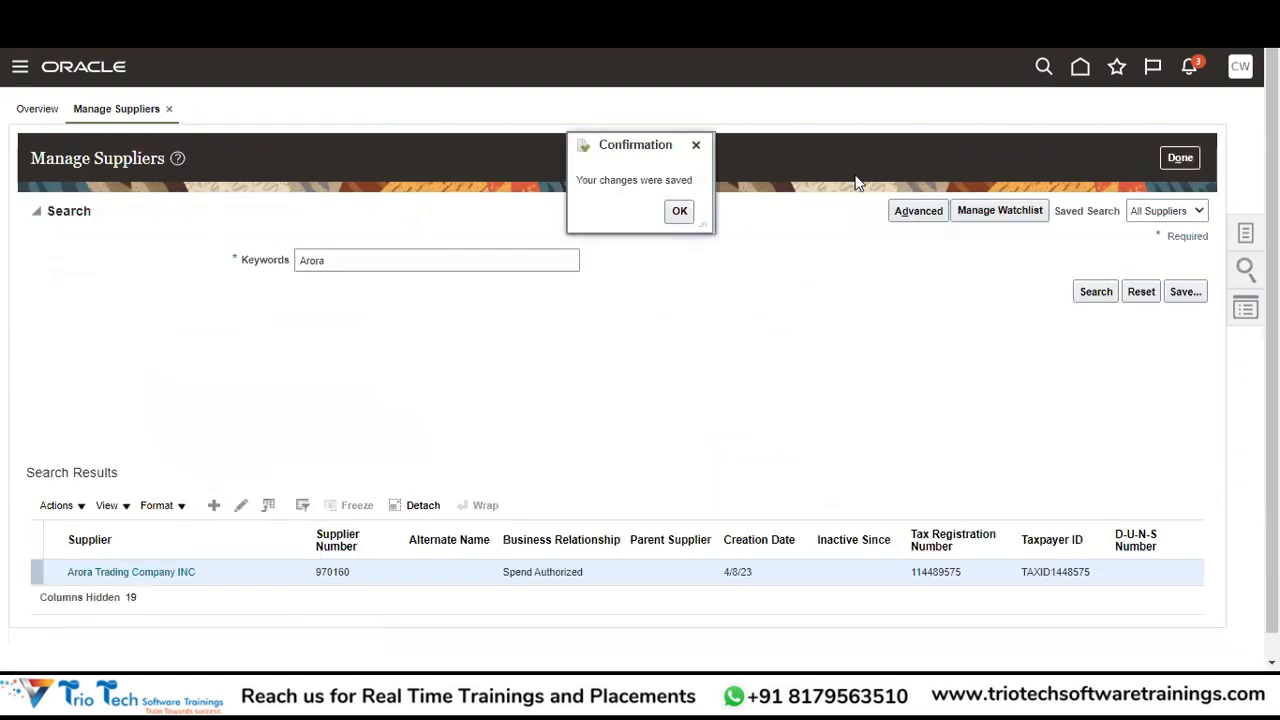
left_click(673, 213)
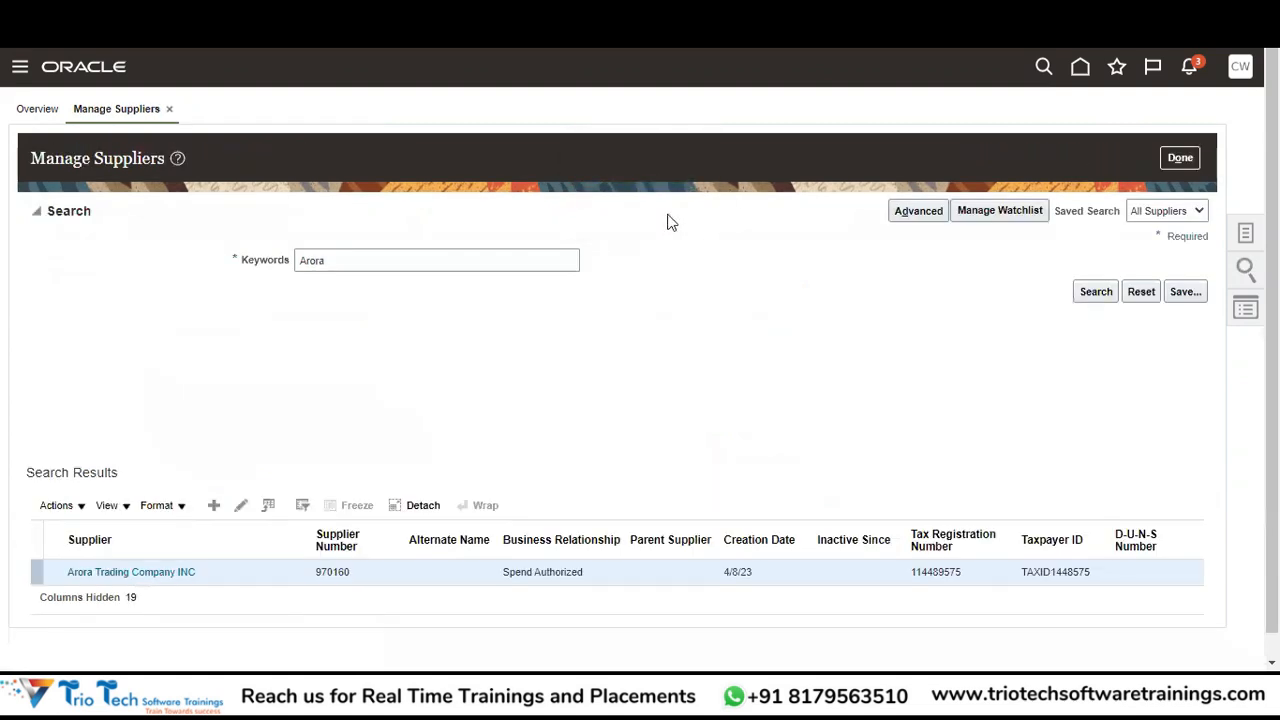